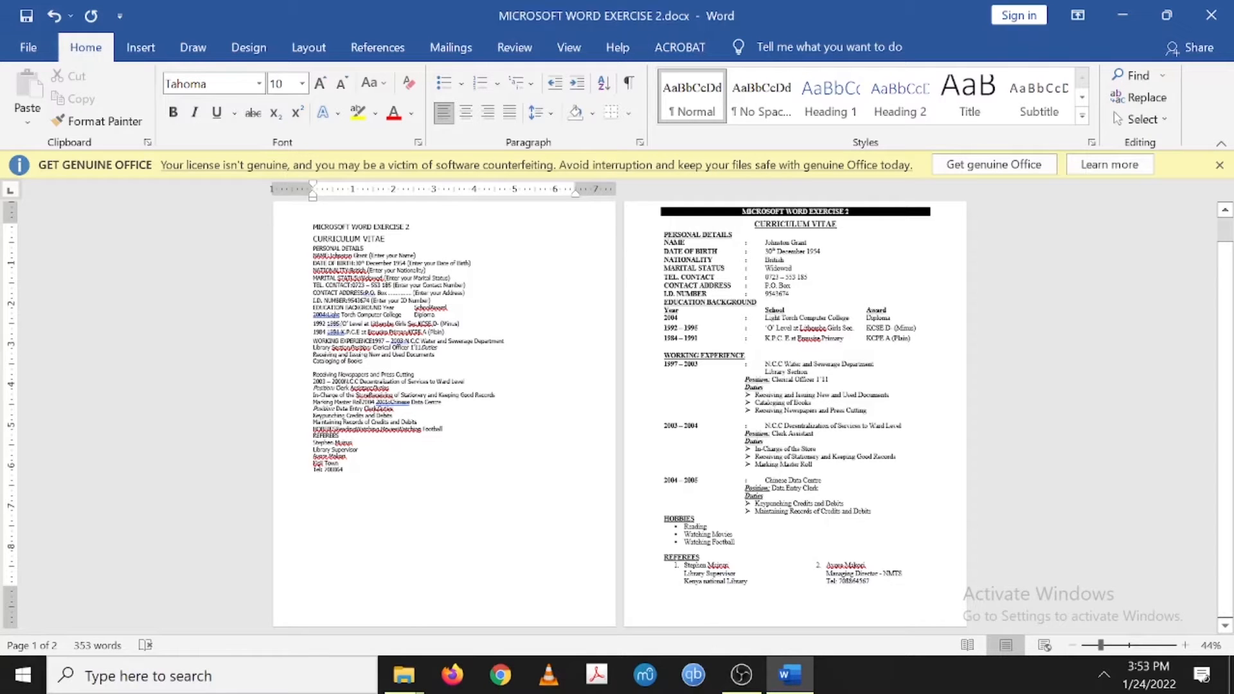
- Compare the plain CV's font and size with the reference CV on page 2
drag(313, 225, 360, 476)
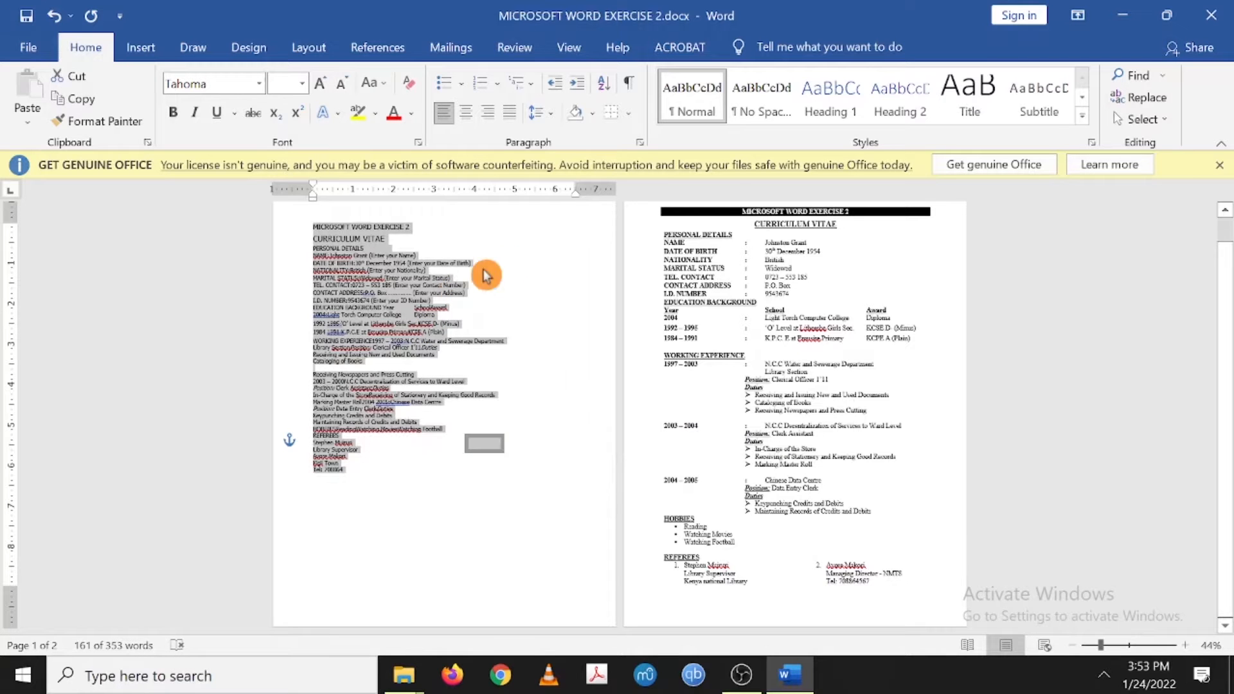
click(841, 346)
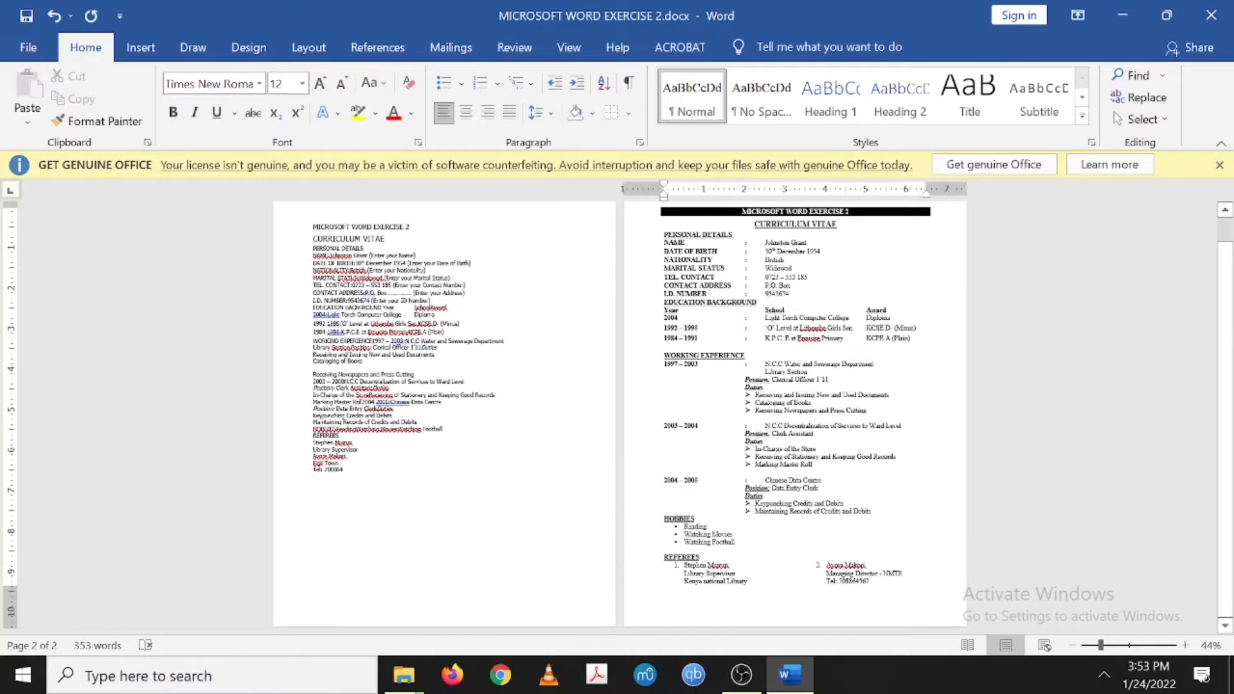
click(367, 249)
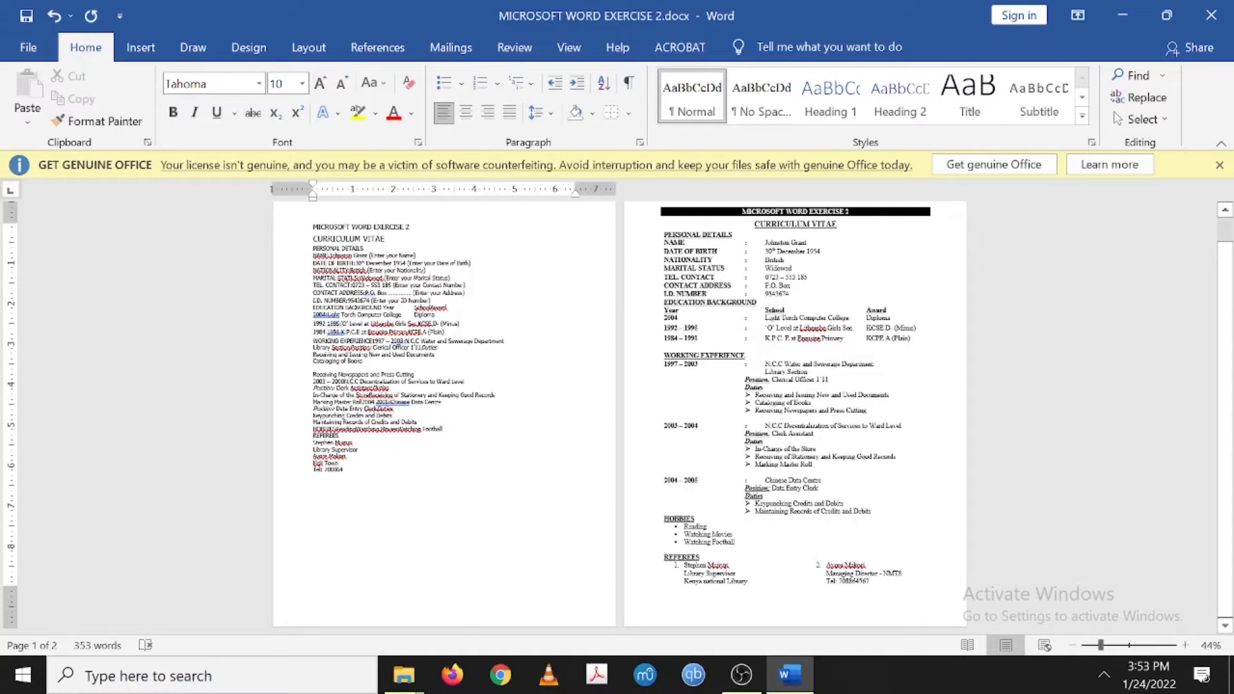
click(780, 285)
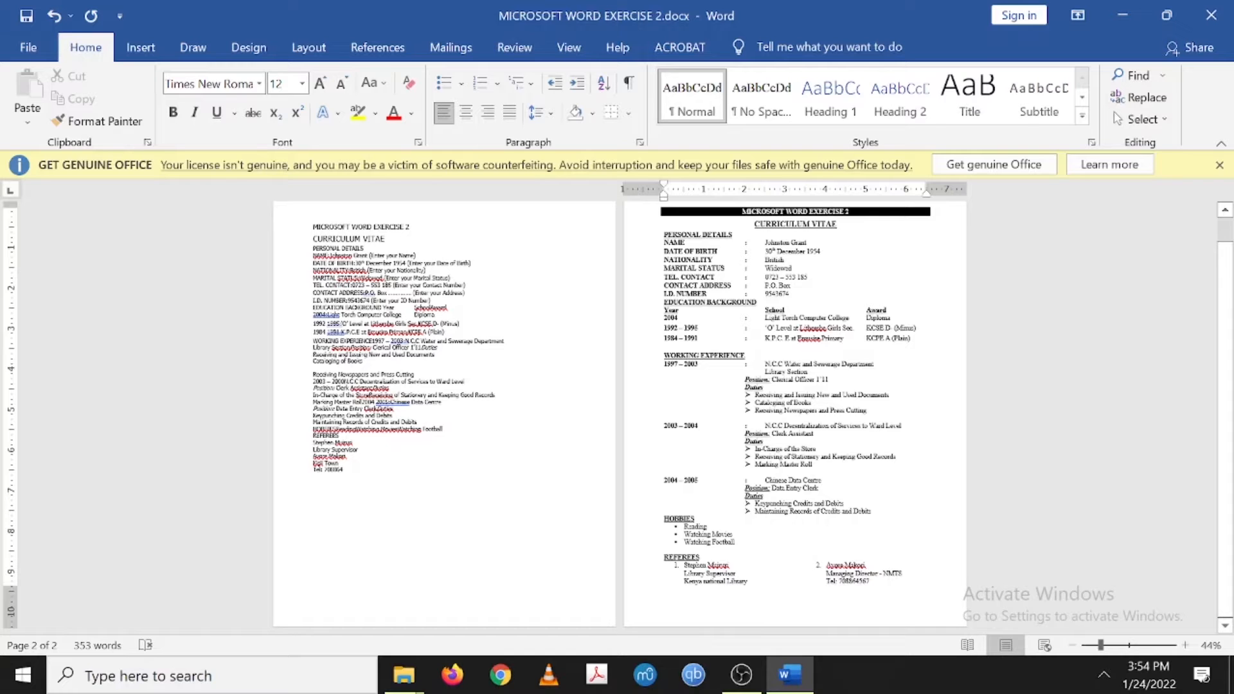
click(826, 581)
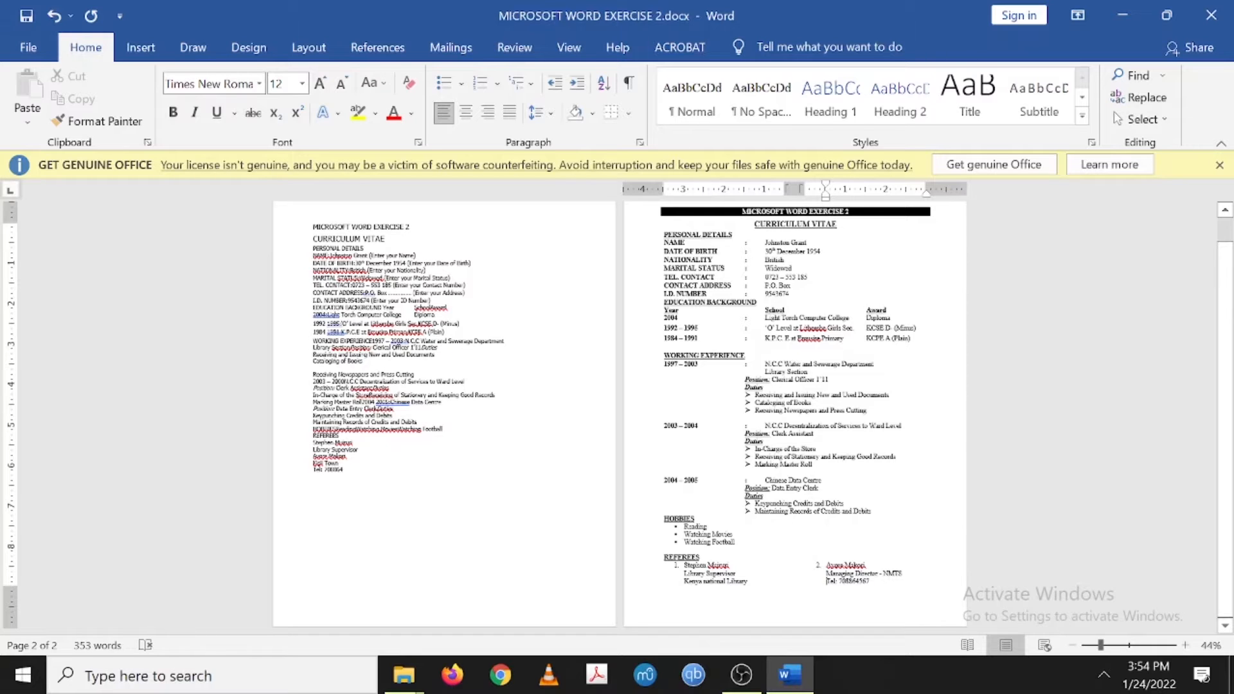
- Zoom the pages to about 74% and scroll back up to page 1
drag(1099, 645, 1107, 647)
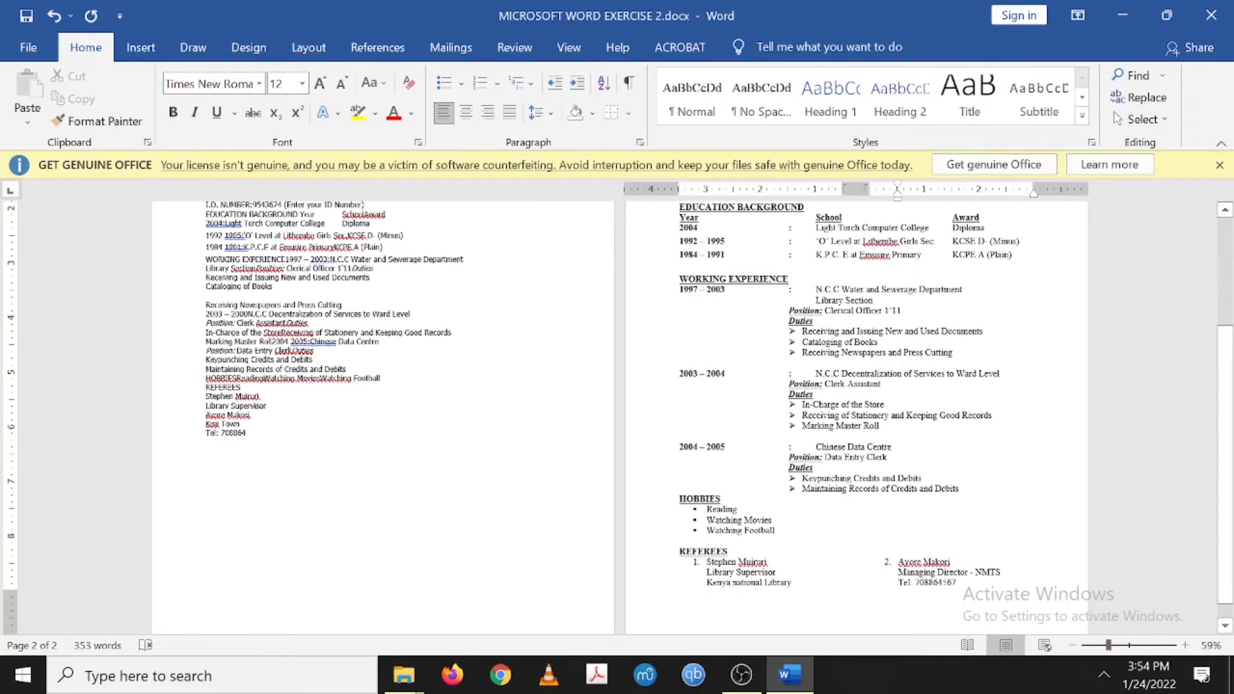
drag(1107, 646, 1116, 646)
scroll(579, 455, up, 10)
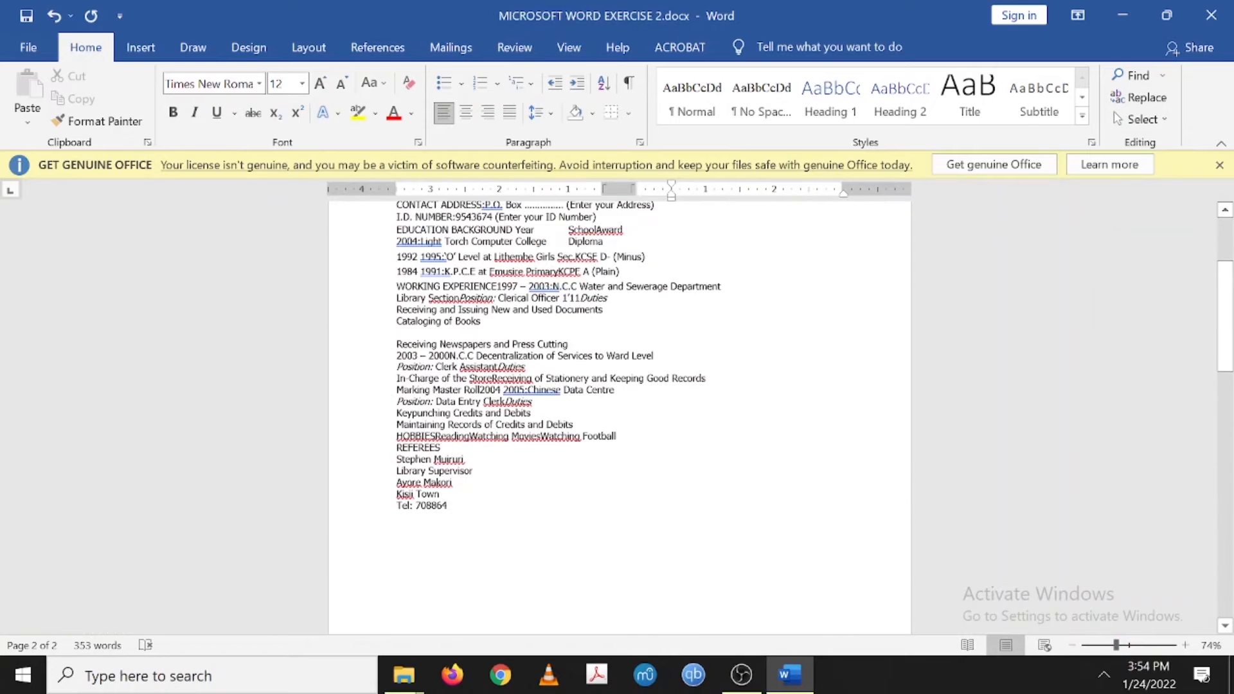
click(91, 674)
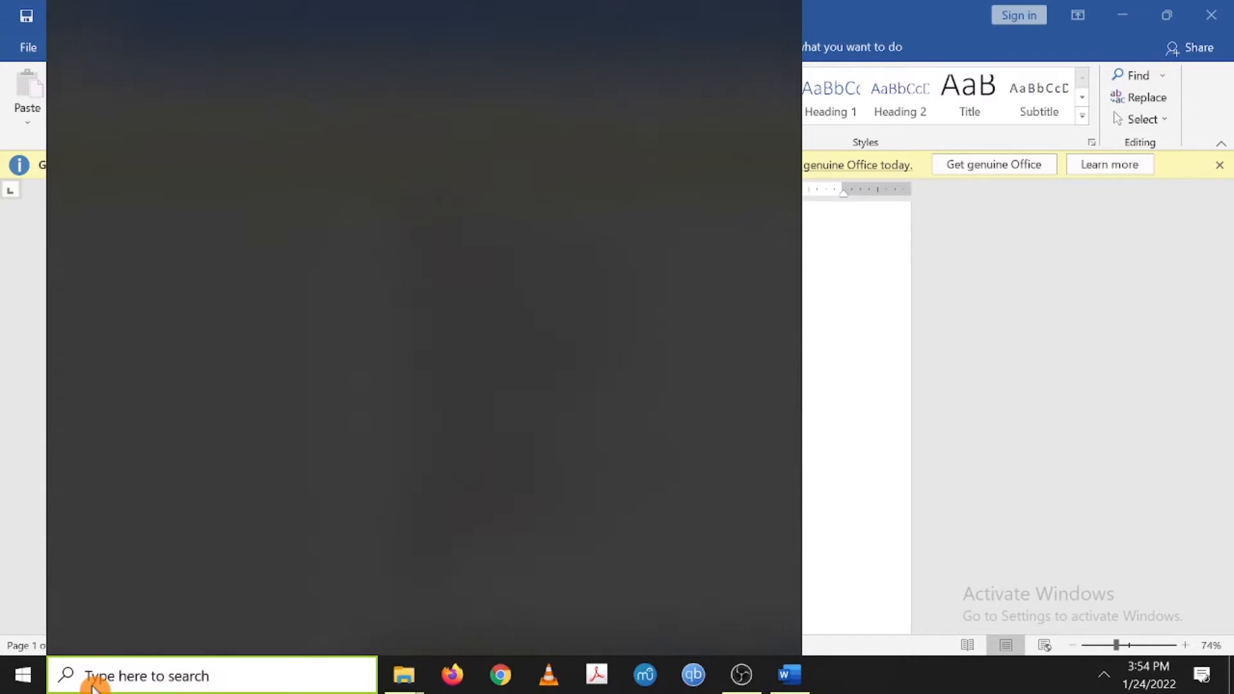
text(on)
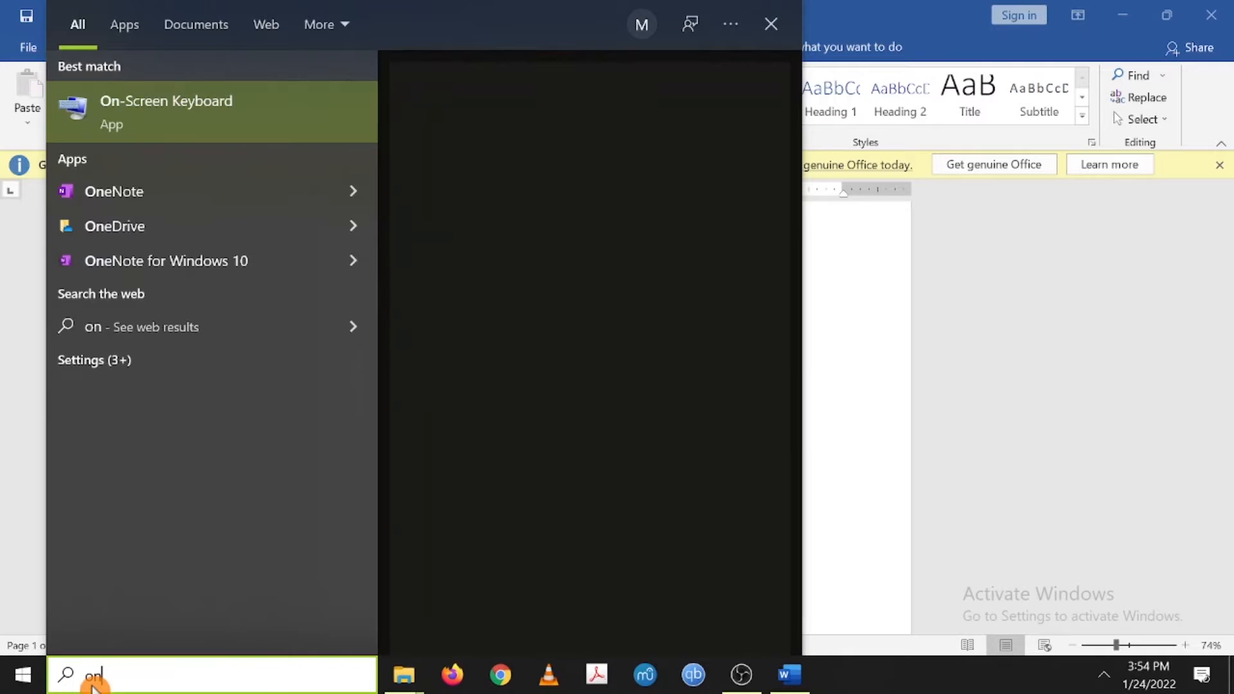
click(168, 108)
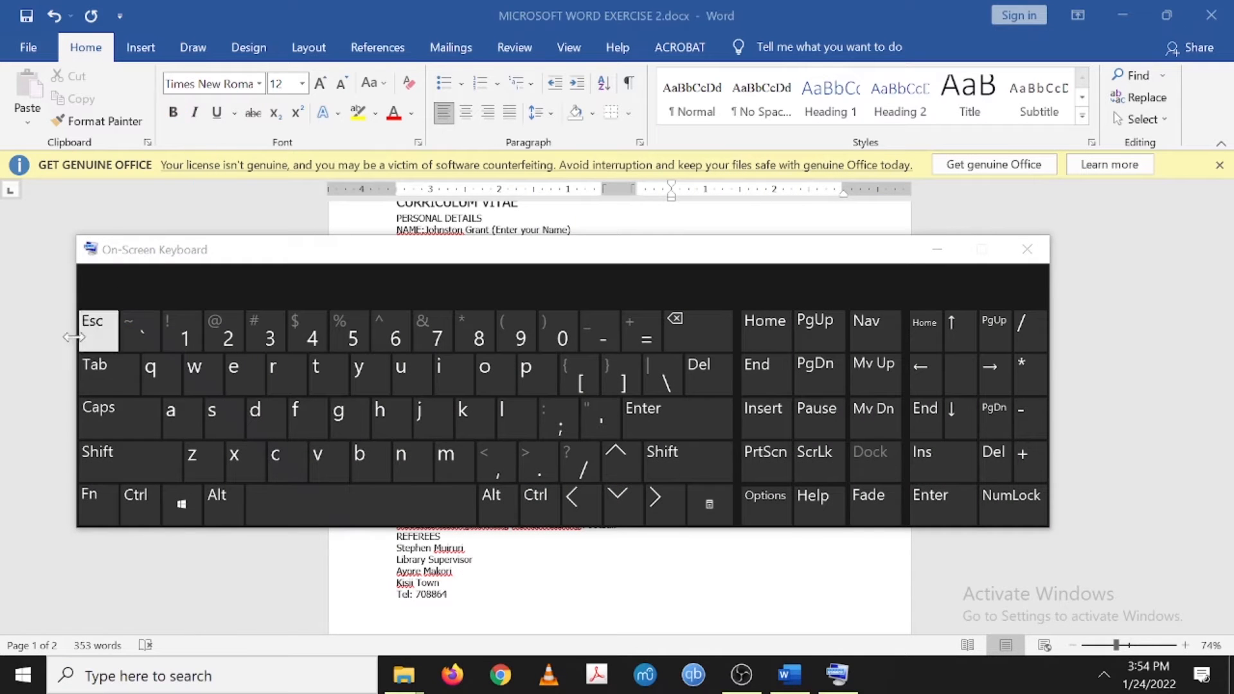
click(119, 379)
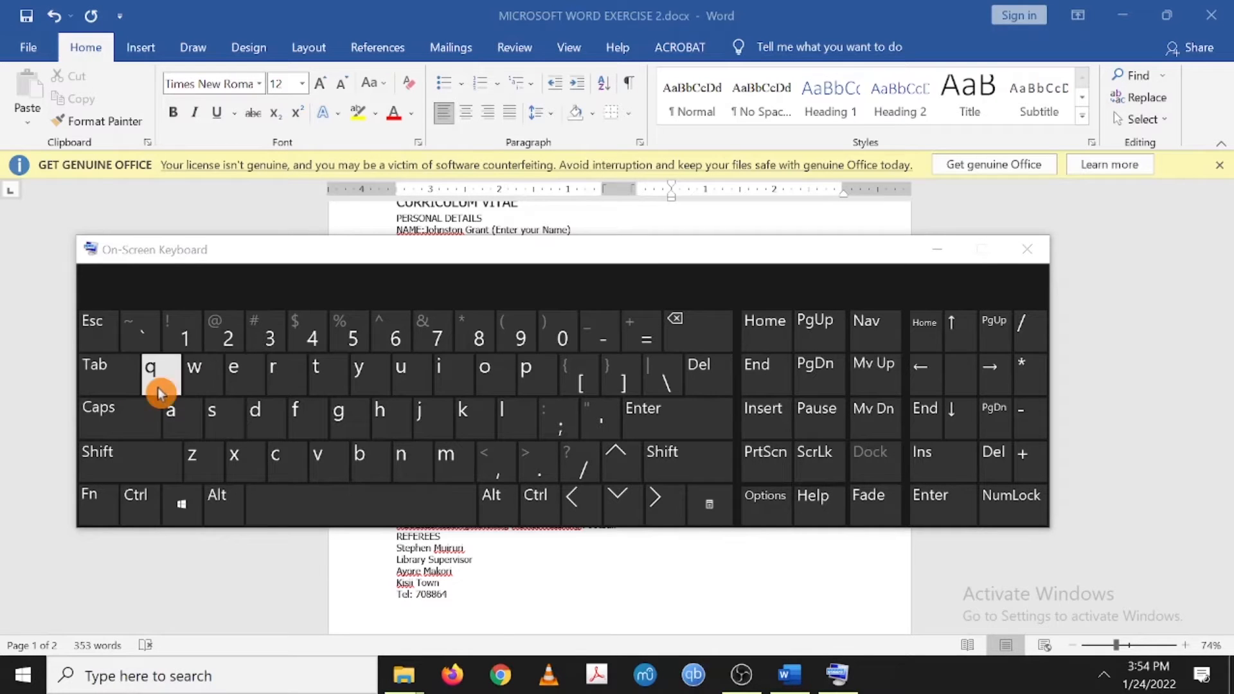
click(106, 381)
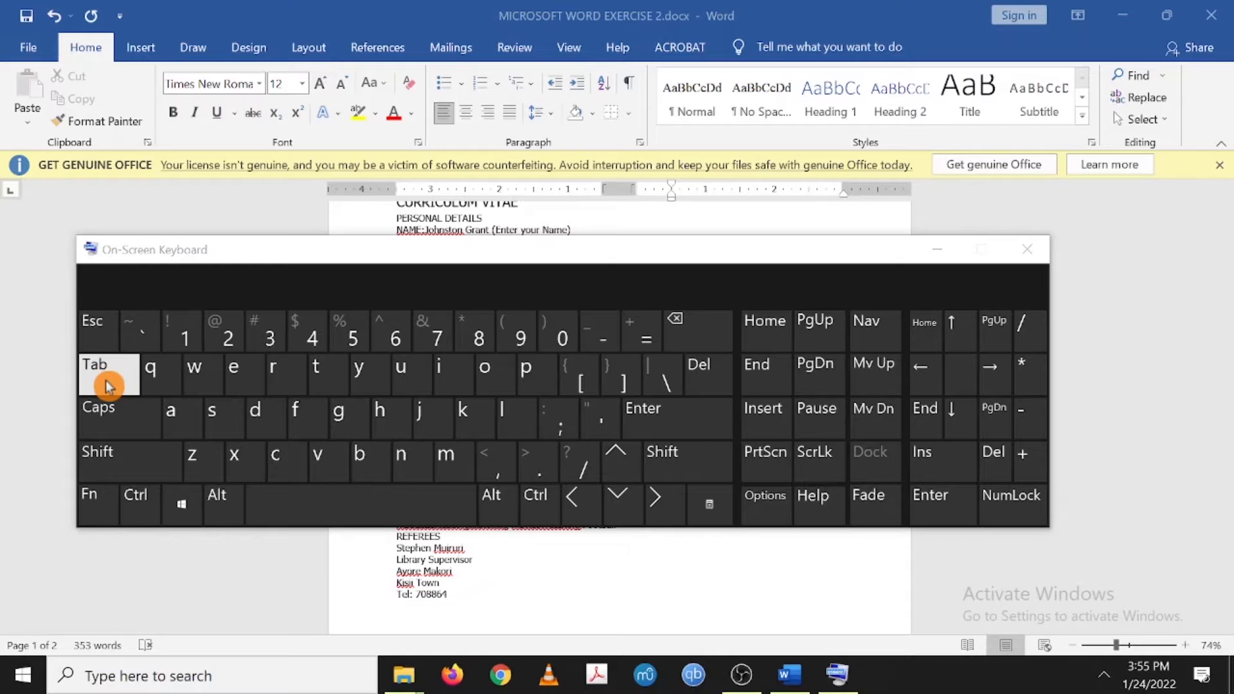
click(108, 382)
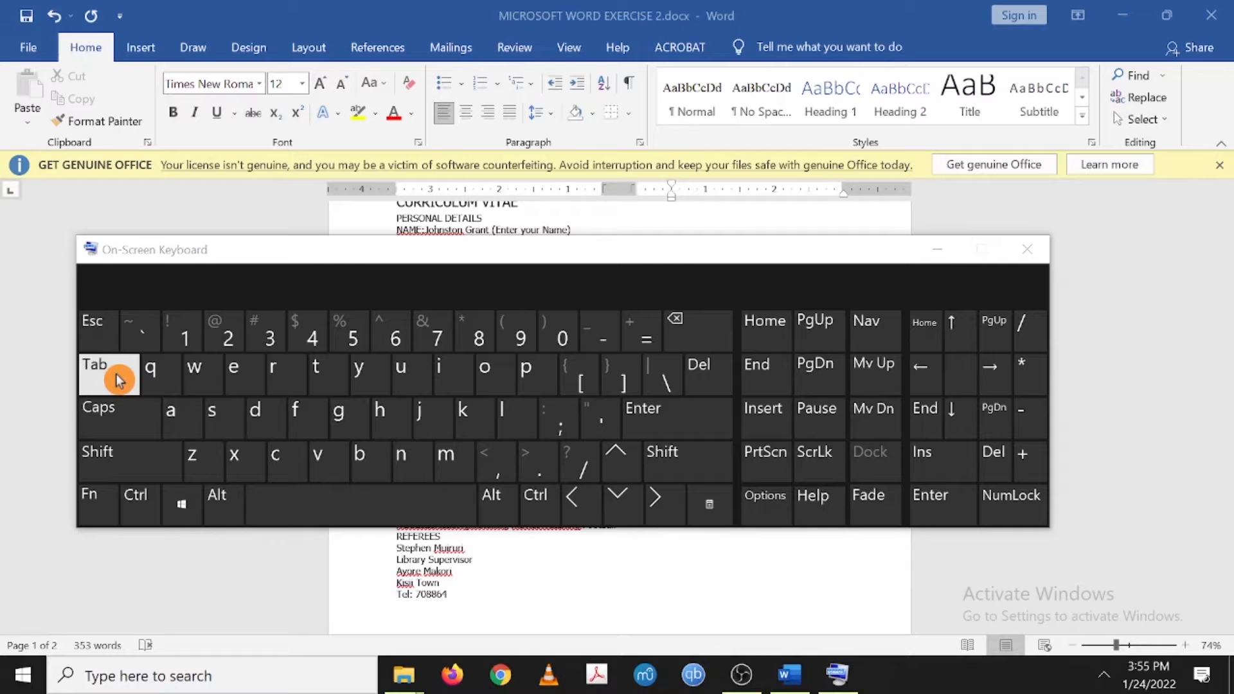
click(1026, 249)
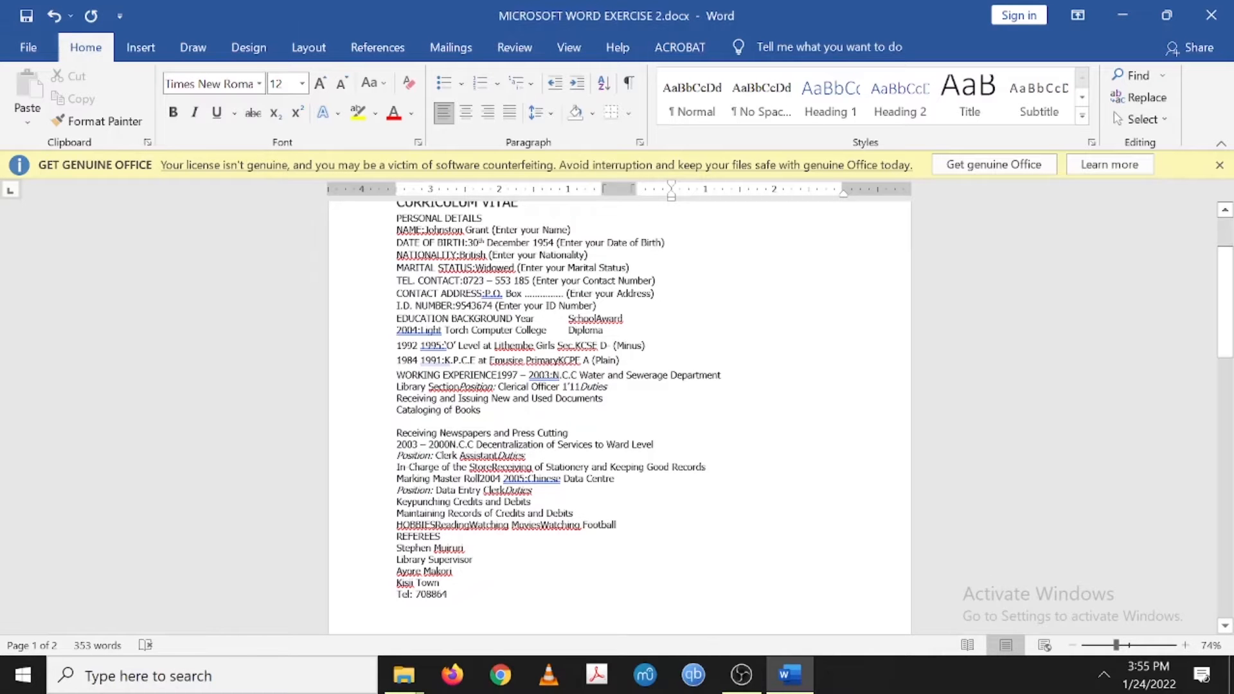
- Place the cursor in the CV title line and bring up the Layout tab's page setup options
scroll(619, 417, down, 10)
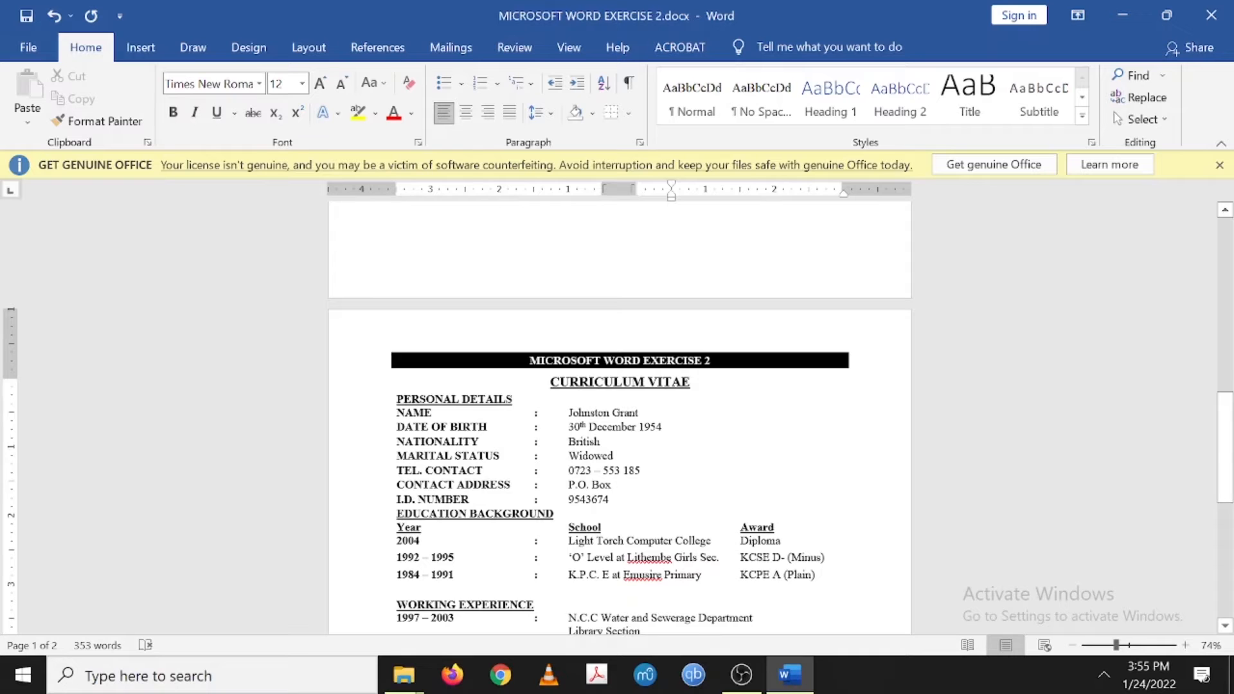
scroll(619, 418, up, 10)
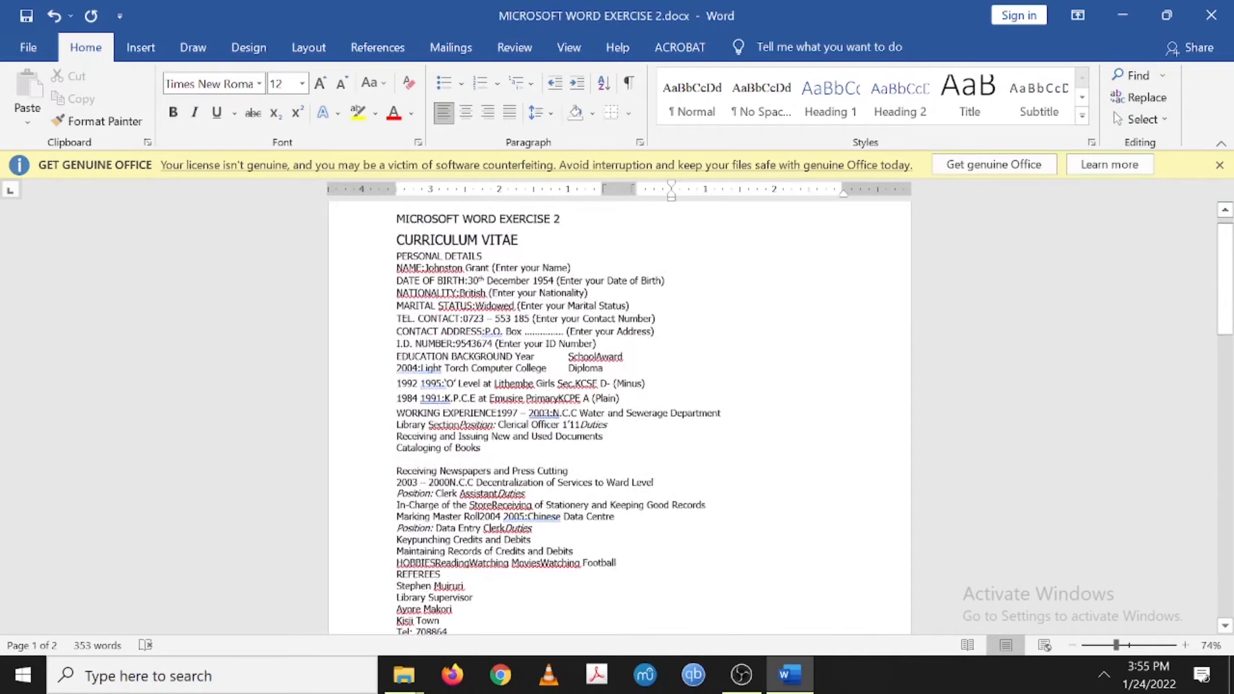
scroll(619, 418, down, 1)
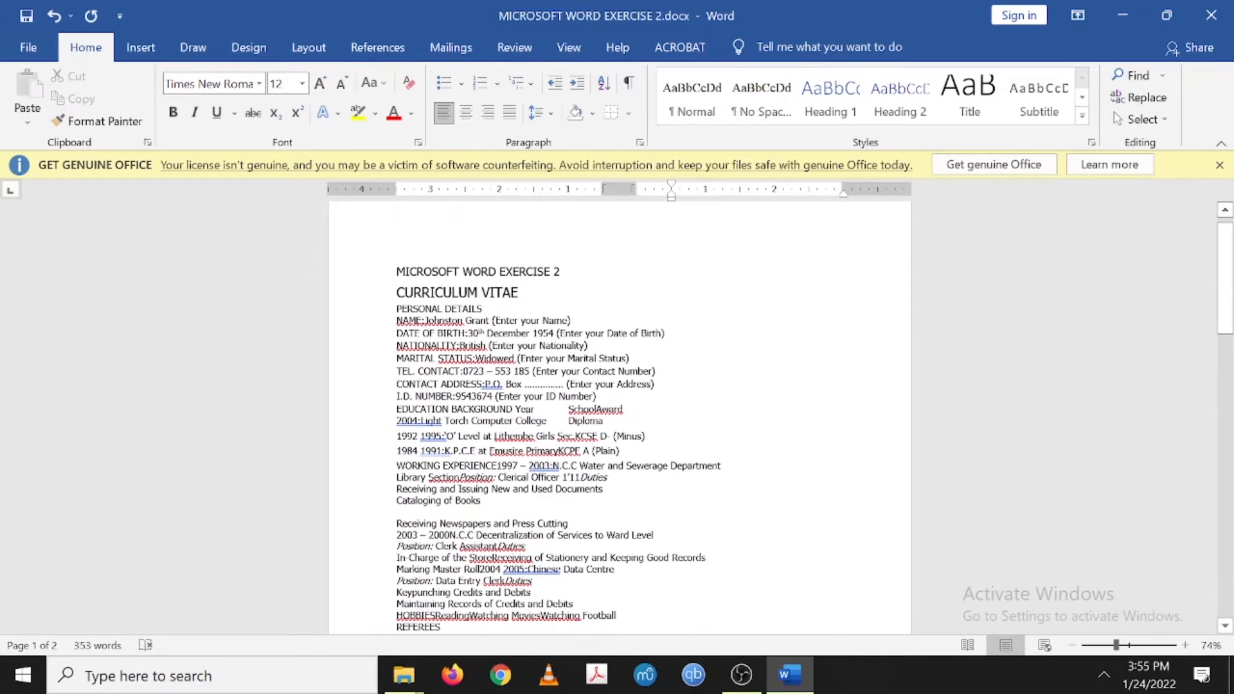
click(447, 270)
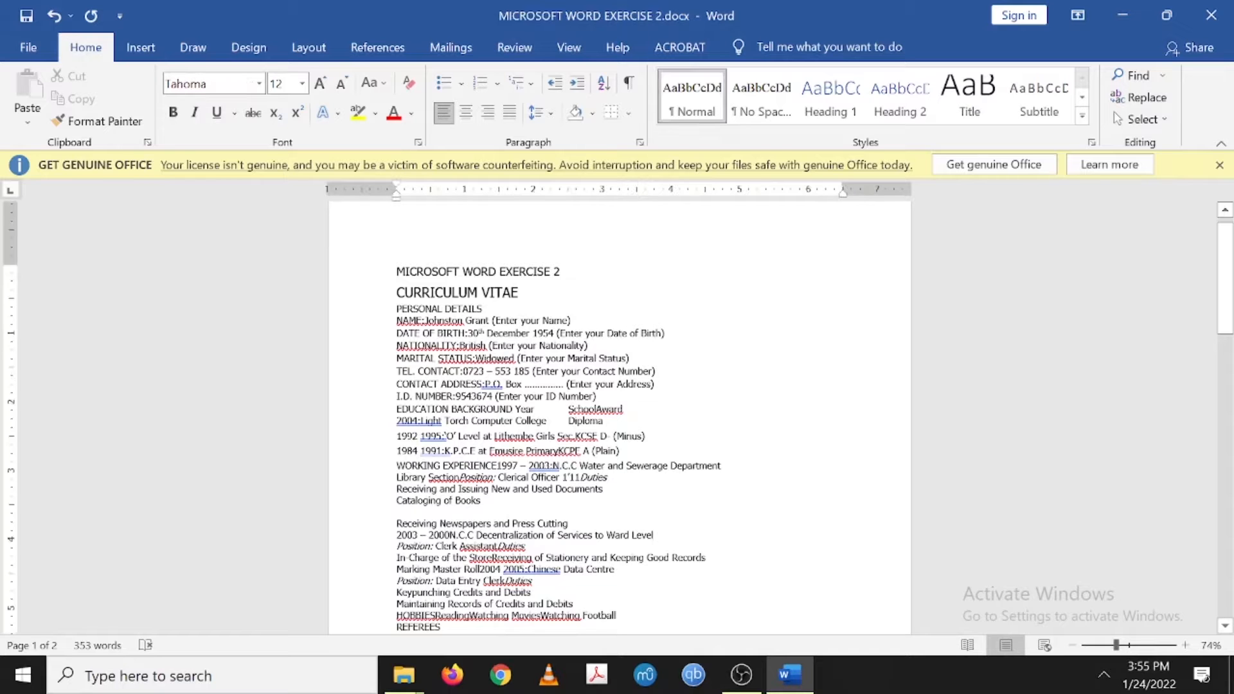
scroll(619, 418, up, 1)
scroll(619, 417, down, 1)
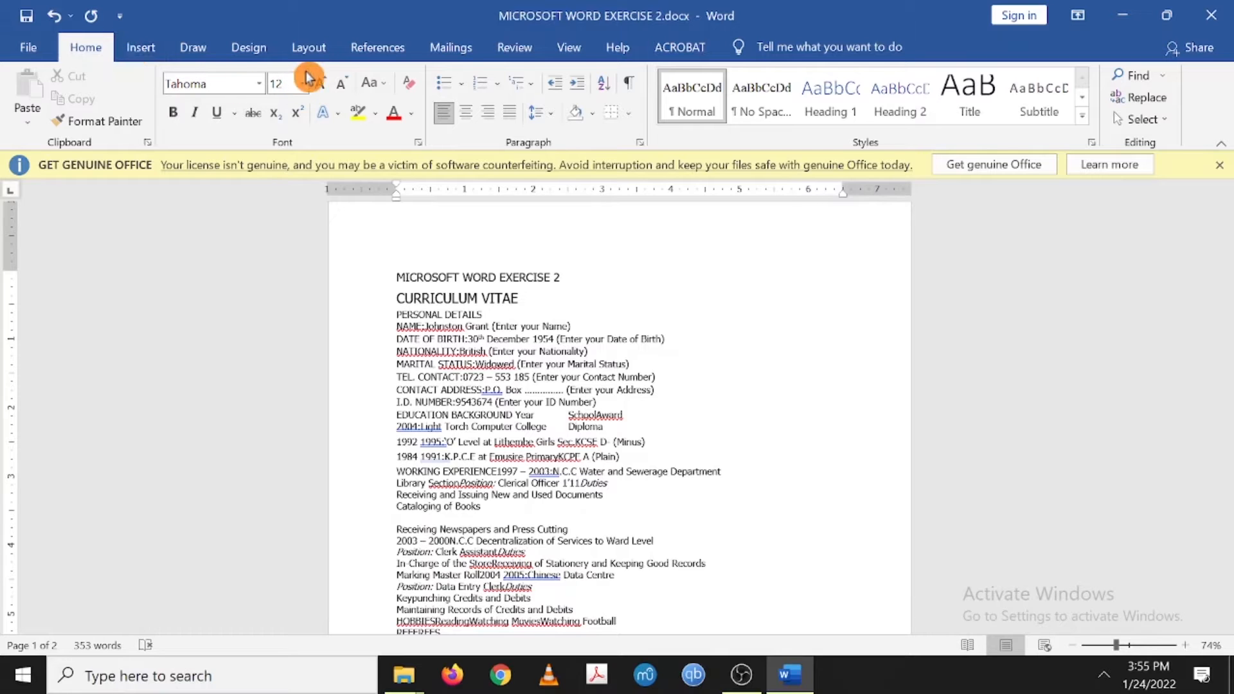
click(309, 47)
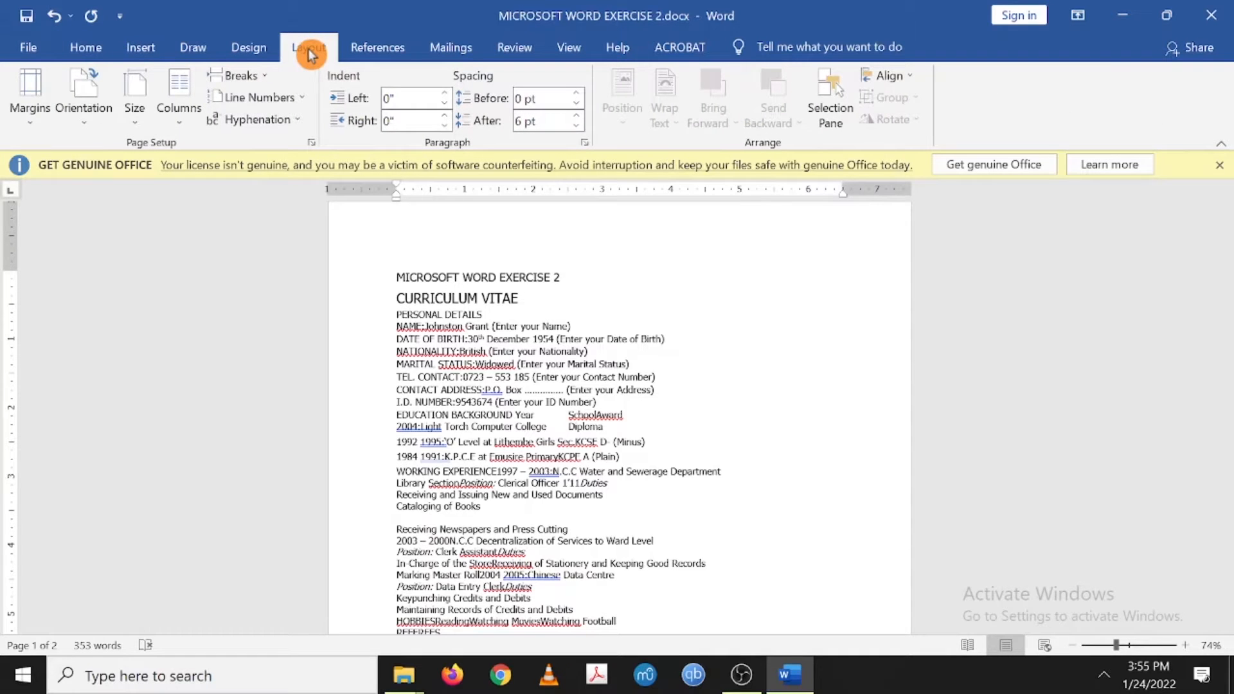
- Set the paper size to A4 and dismiss the Get Genuine Office licence bar
click(134, 98)
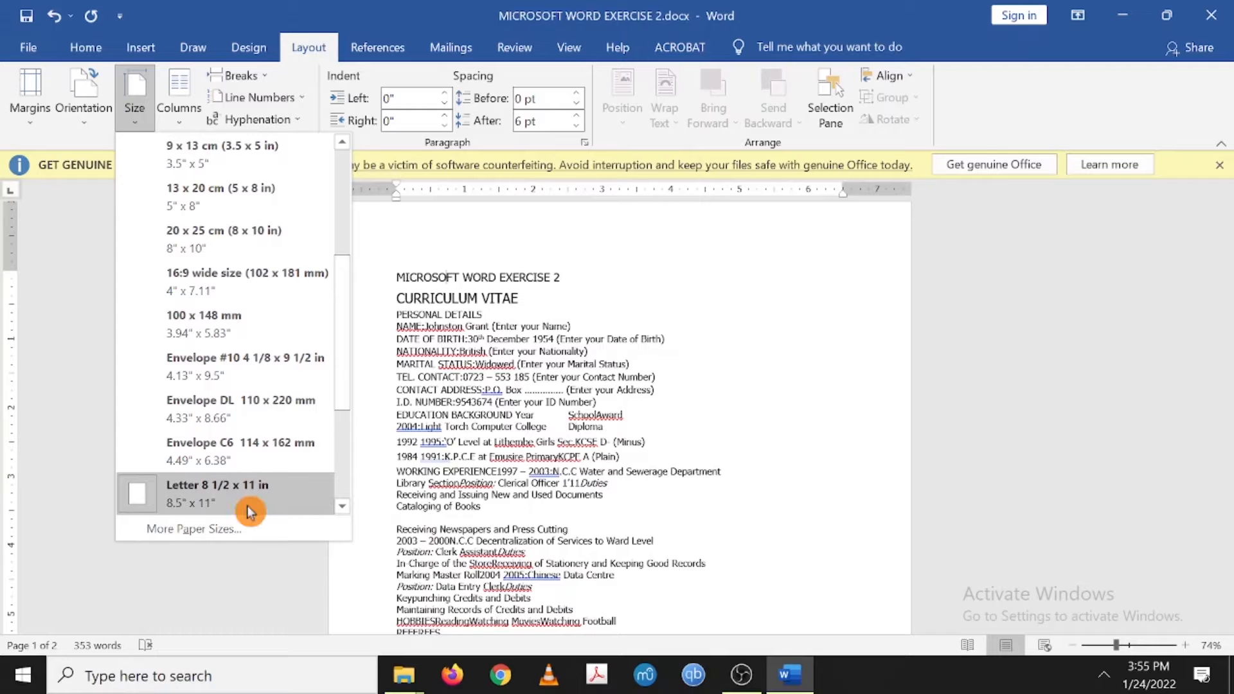
drag(344, 333, 334, 185)
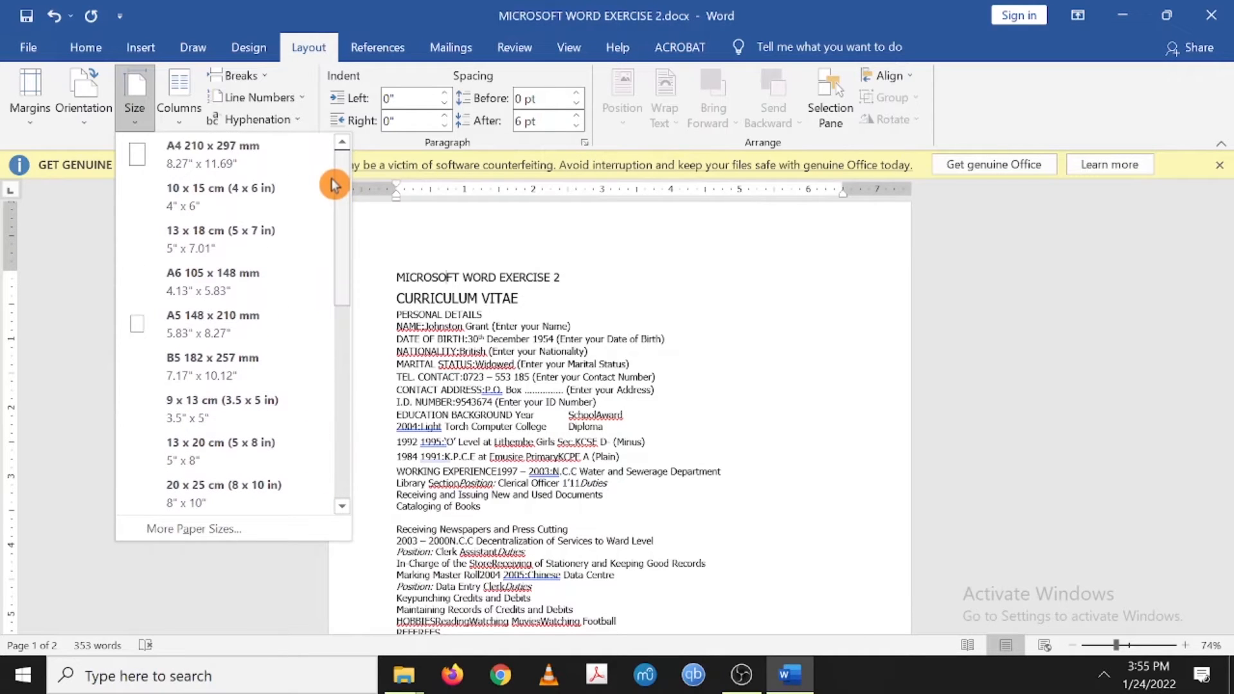
click(264, 149)
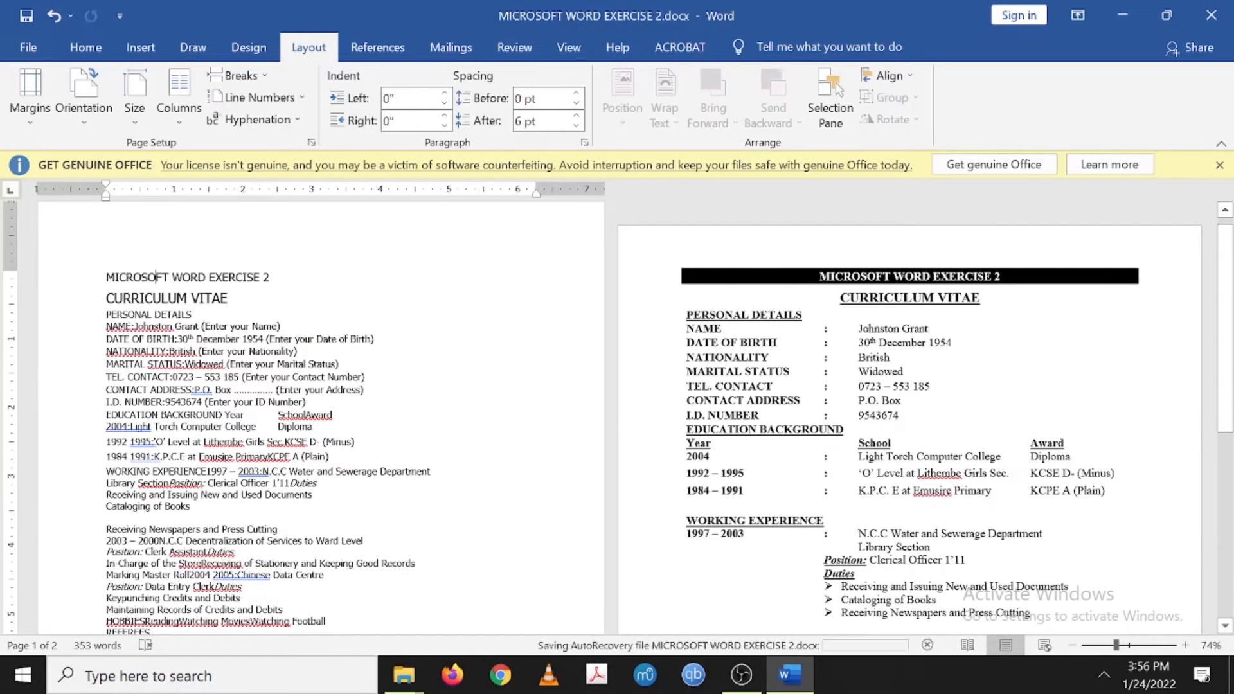
scroll(156, 277, down, 2)
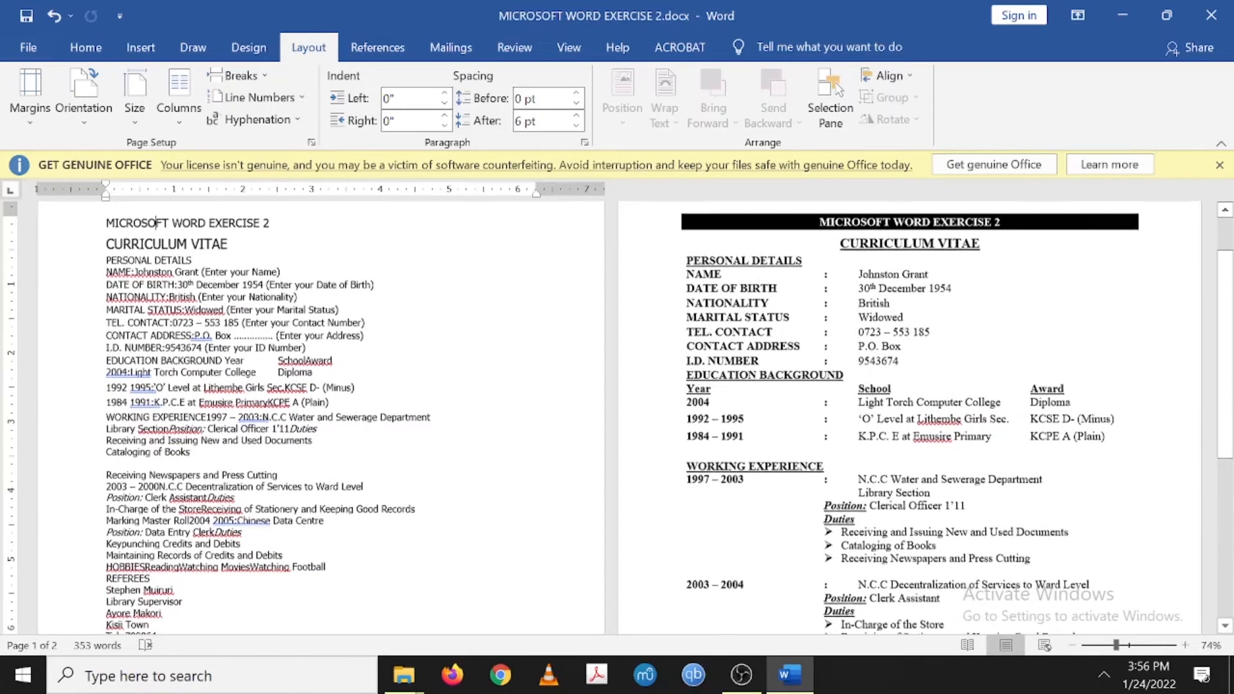
click(1219, 165)
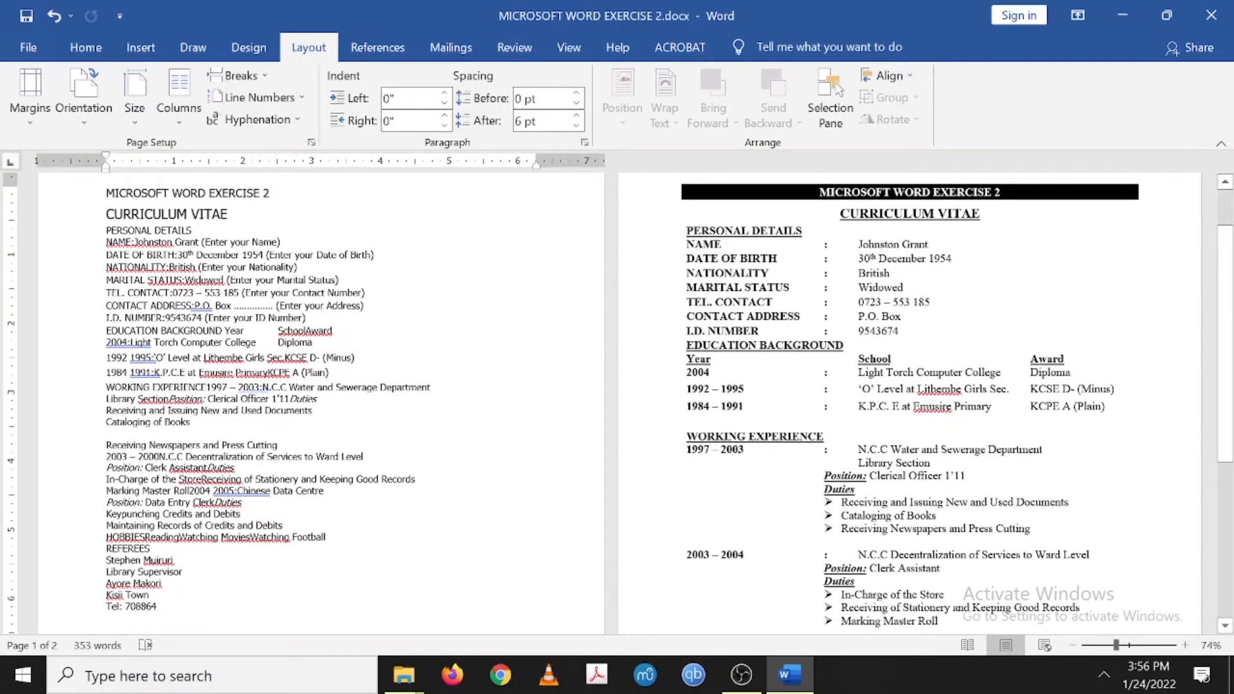
scroll(617, 404, up, 2)
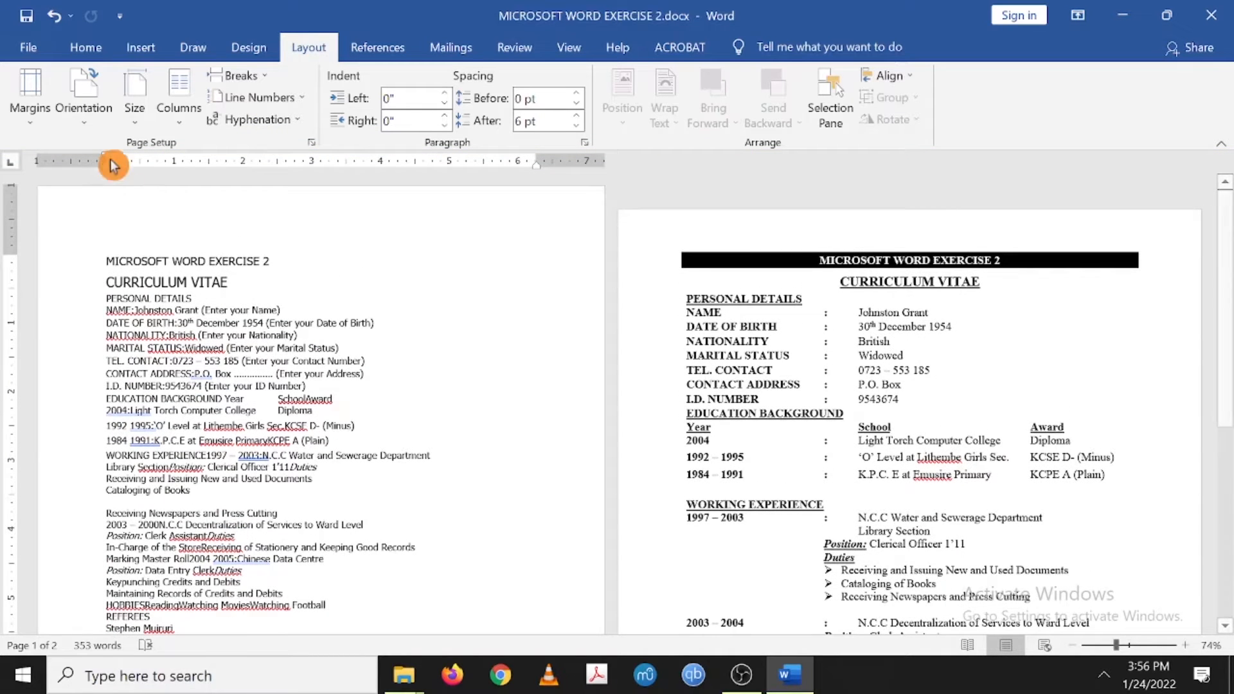
click(82, 133)
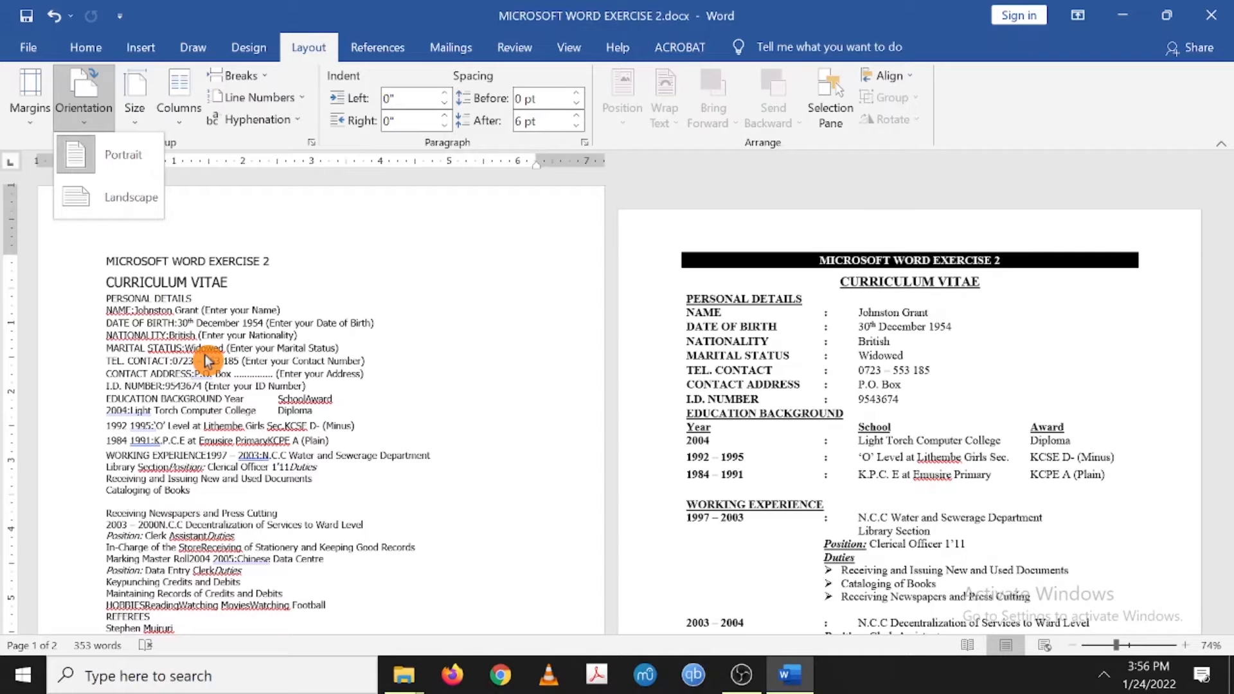
- Switch the page to landscape and scroll through the CV to review the result
click(124, 202)
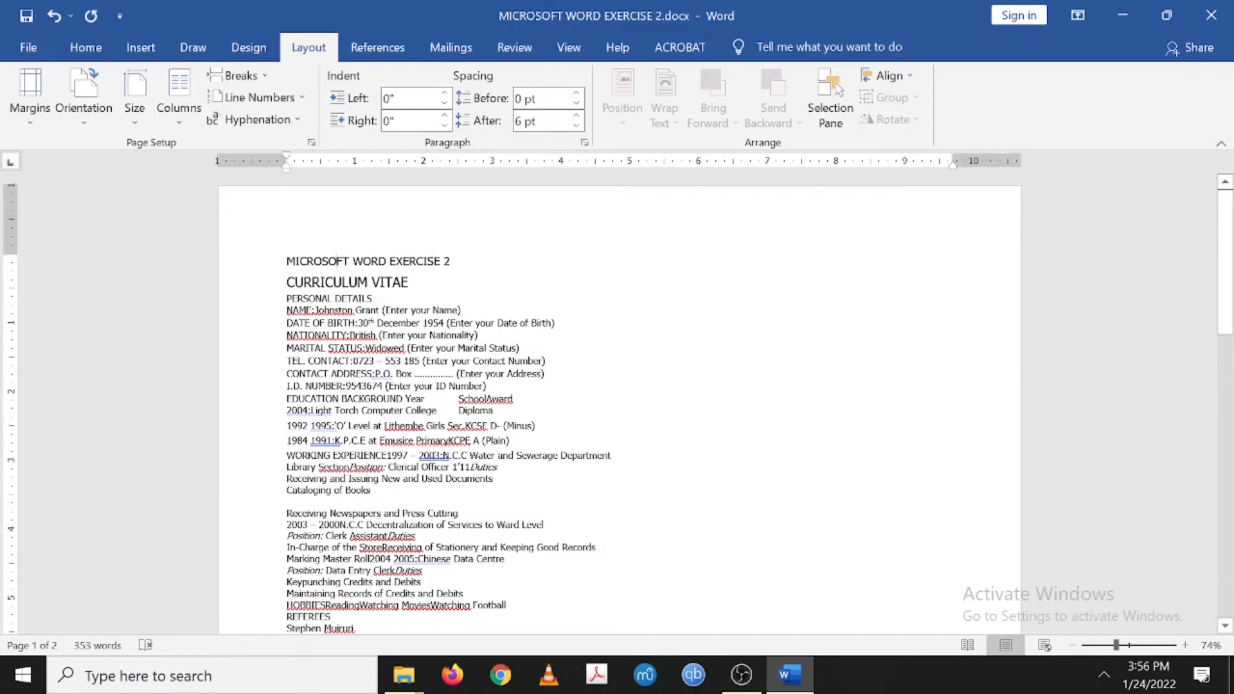
scroll(325, 262, down, 10)
scroll(705, 369, up, 10)
scroll(324, 263, down, 10)
scroll(324, 263, up, 10)
click(672, 362)
scroll(672, 362, down, 3)
scroll(672, 362, up, 3)
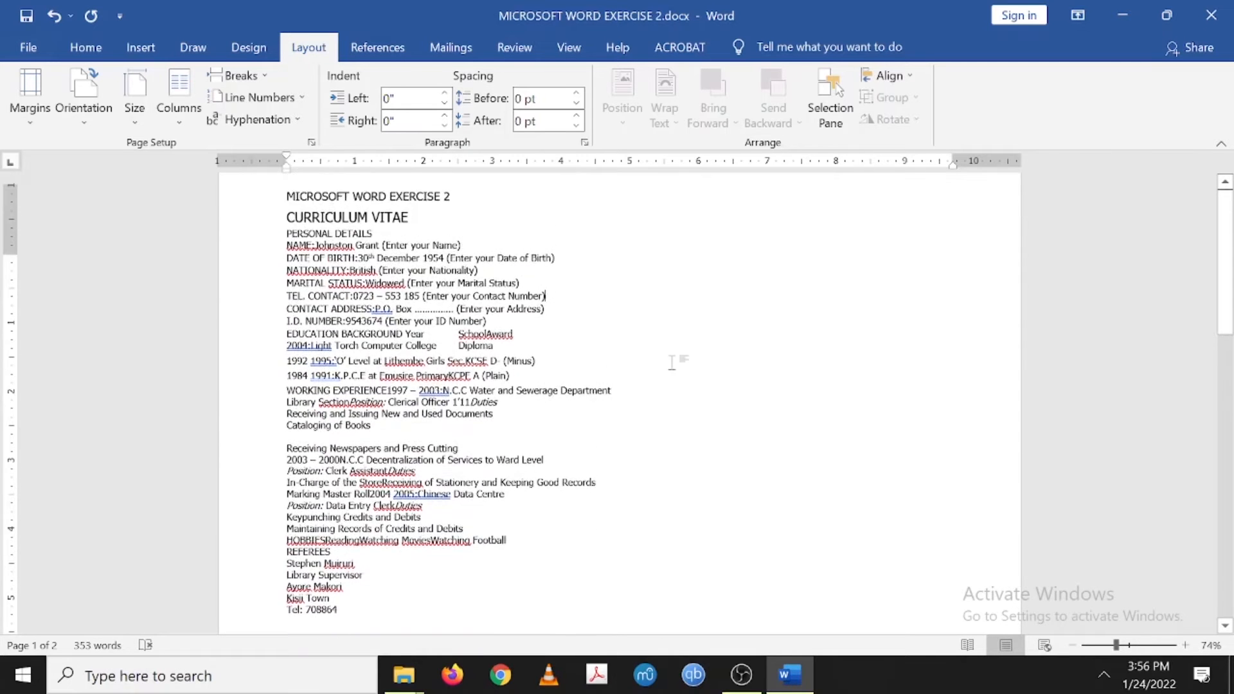
scroll(620, 404, down, 10)
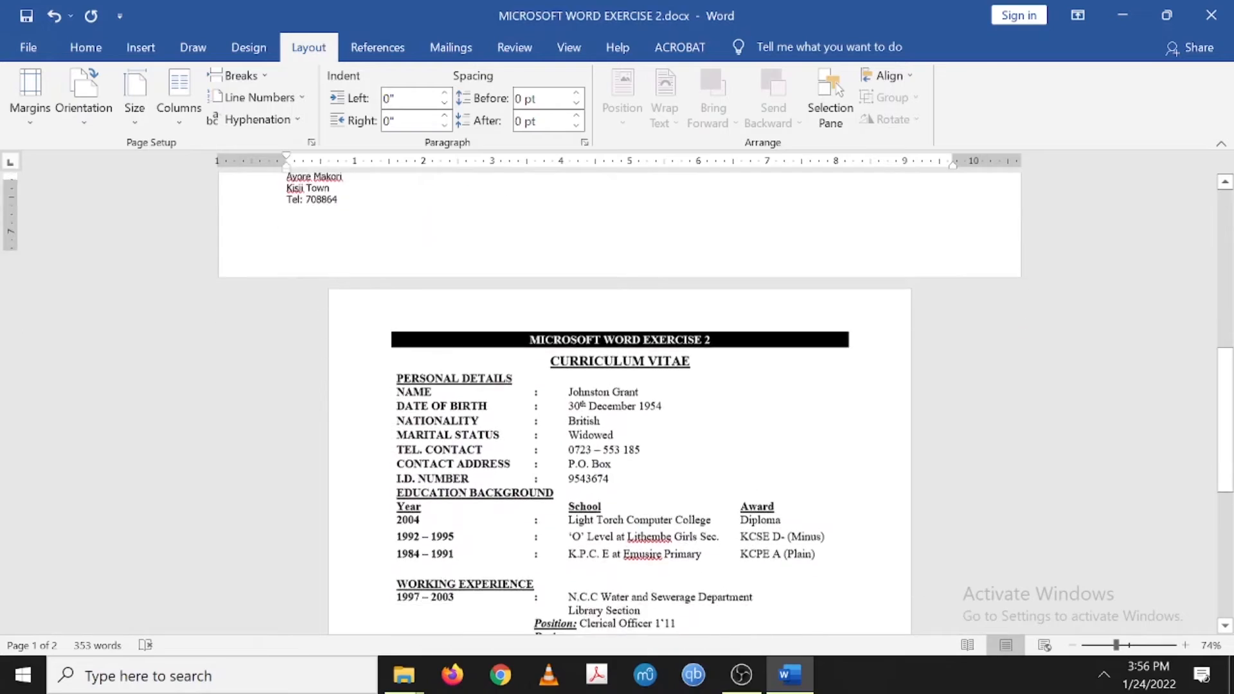
scroll(619, 404, down, 6)
scroll(620, 404, up, 10)
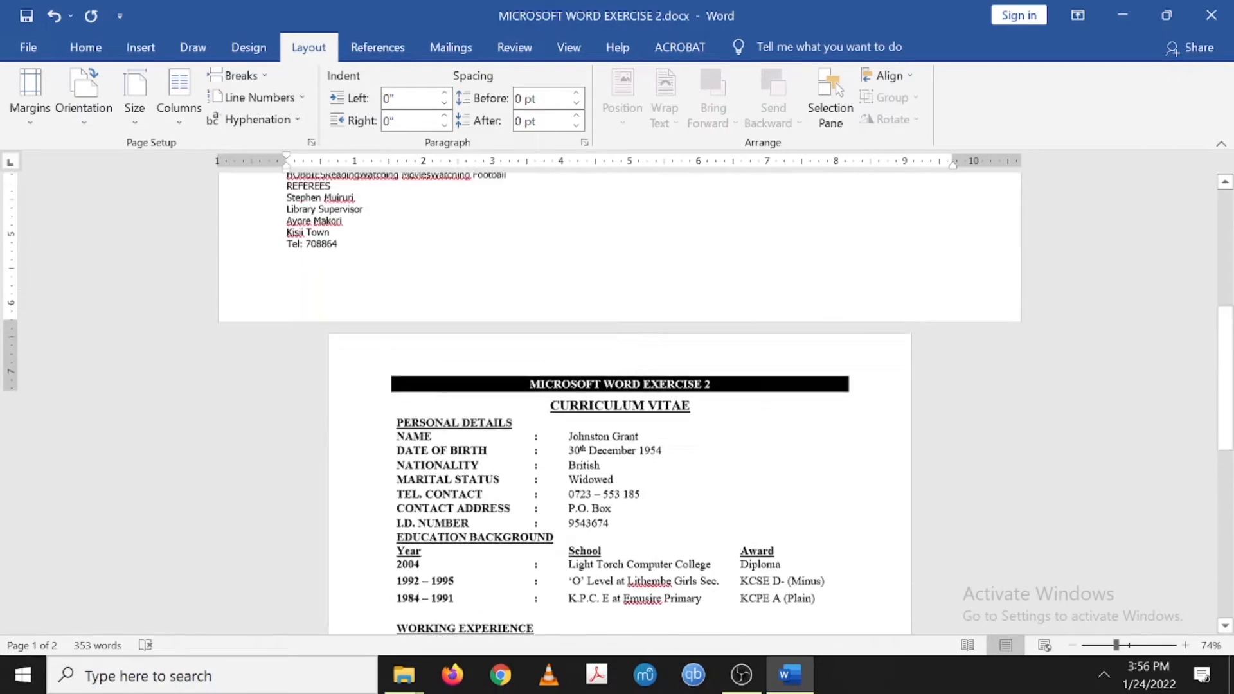
scroll(620, 403, up, 6)
scroll(619, 404, down, 10)
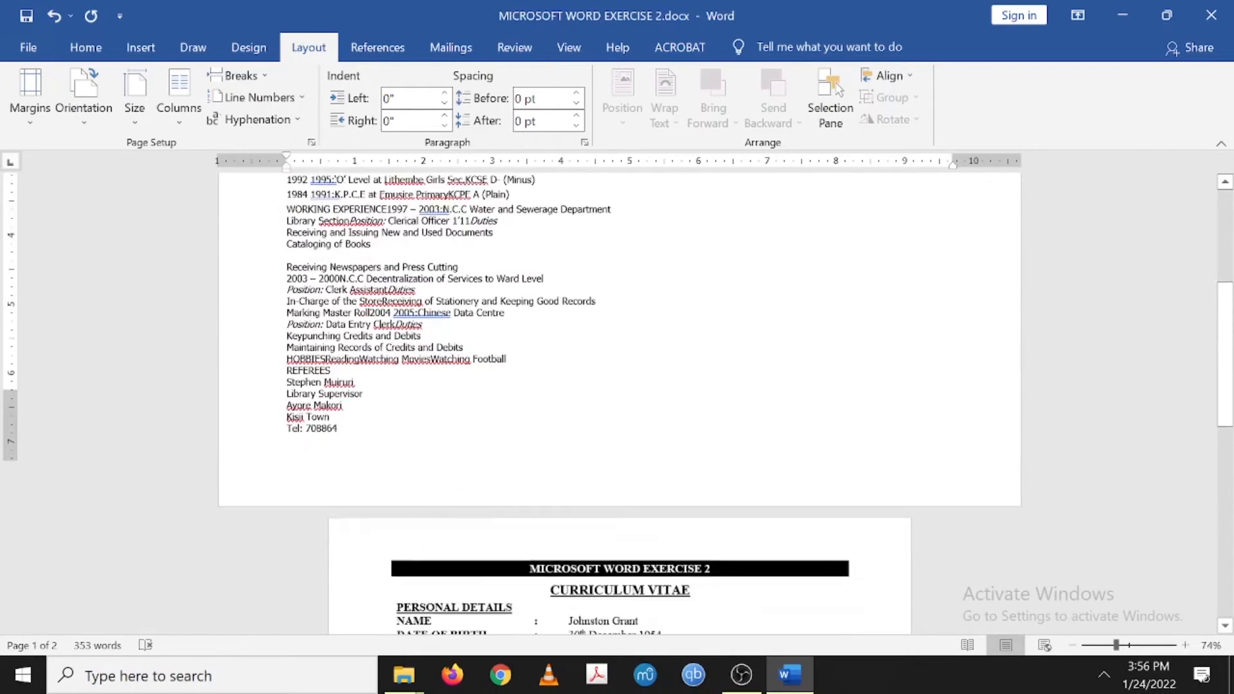
scroll(619, 403, down, 1)
scroll(620, 404, up, 5)
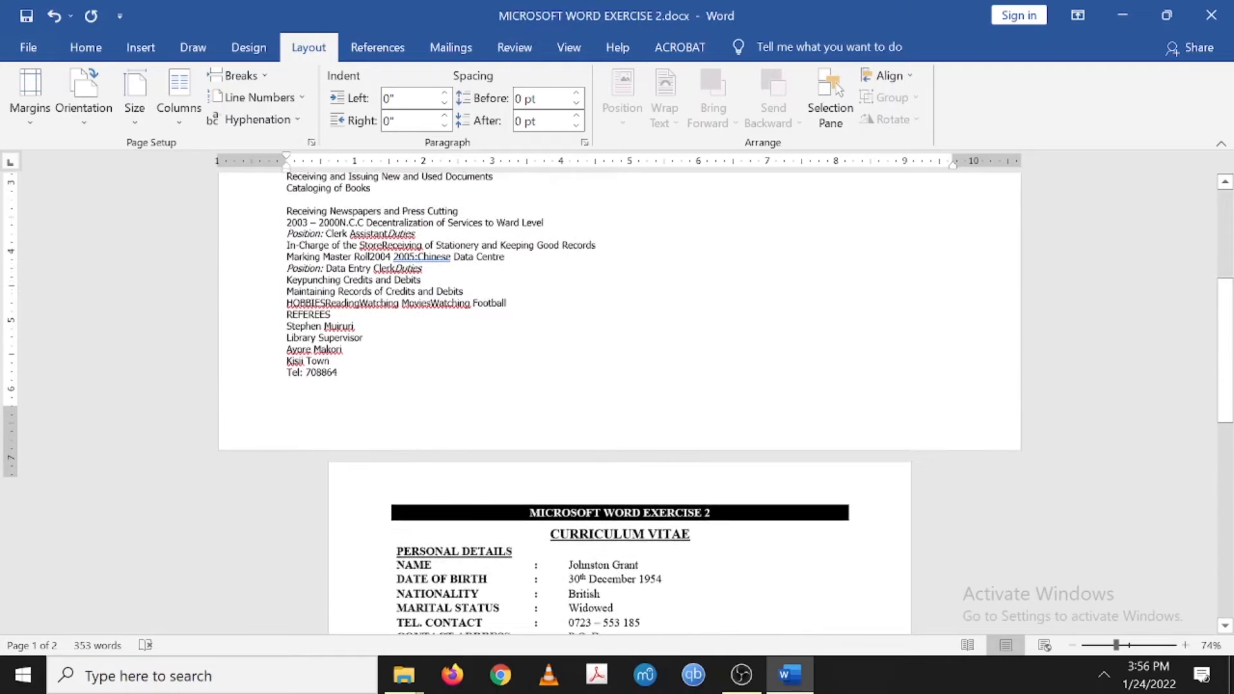
scroll(620, 404, down, 4)
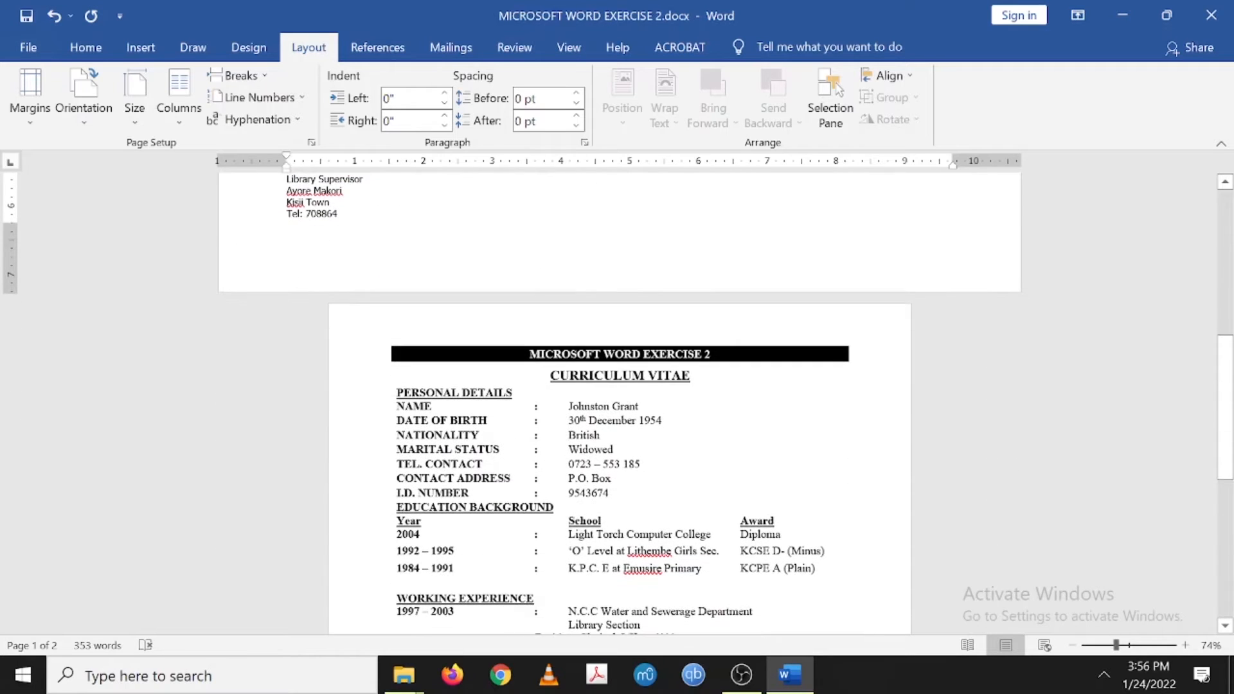
- Return to the start of the CV and set the page back to portrait orientation
key(ctrl+Home)
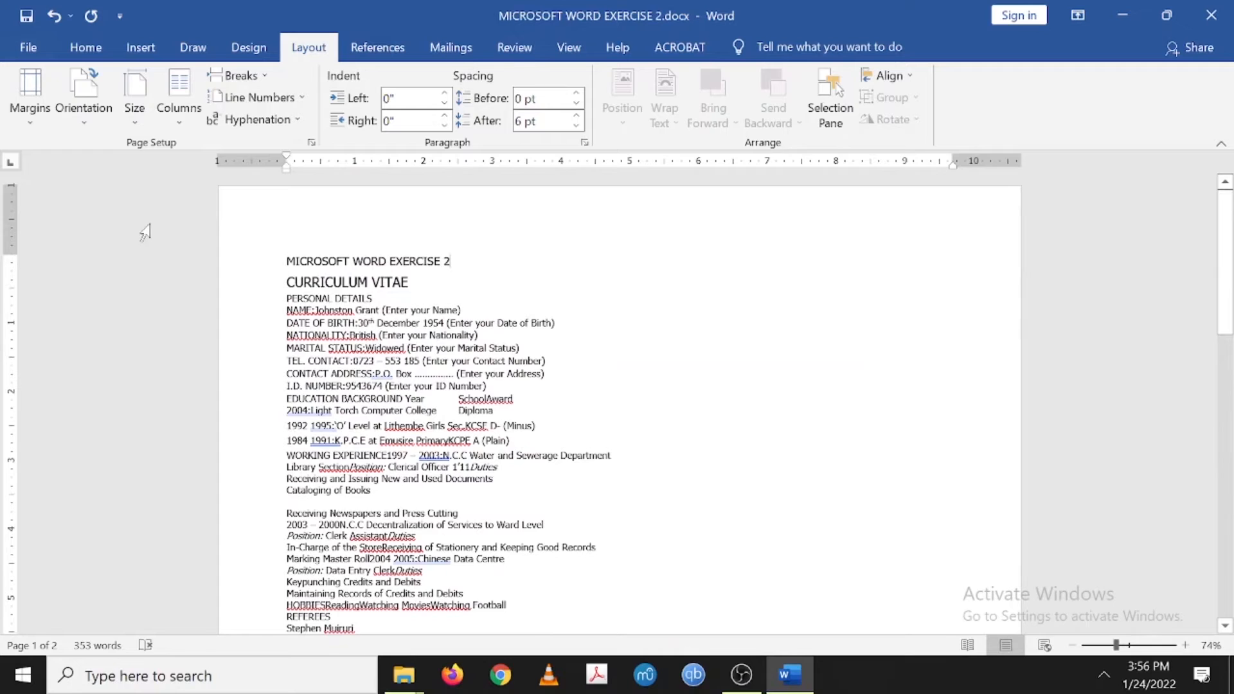
click(76, 120)
click(83, 156)
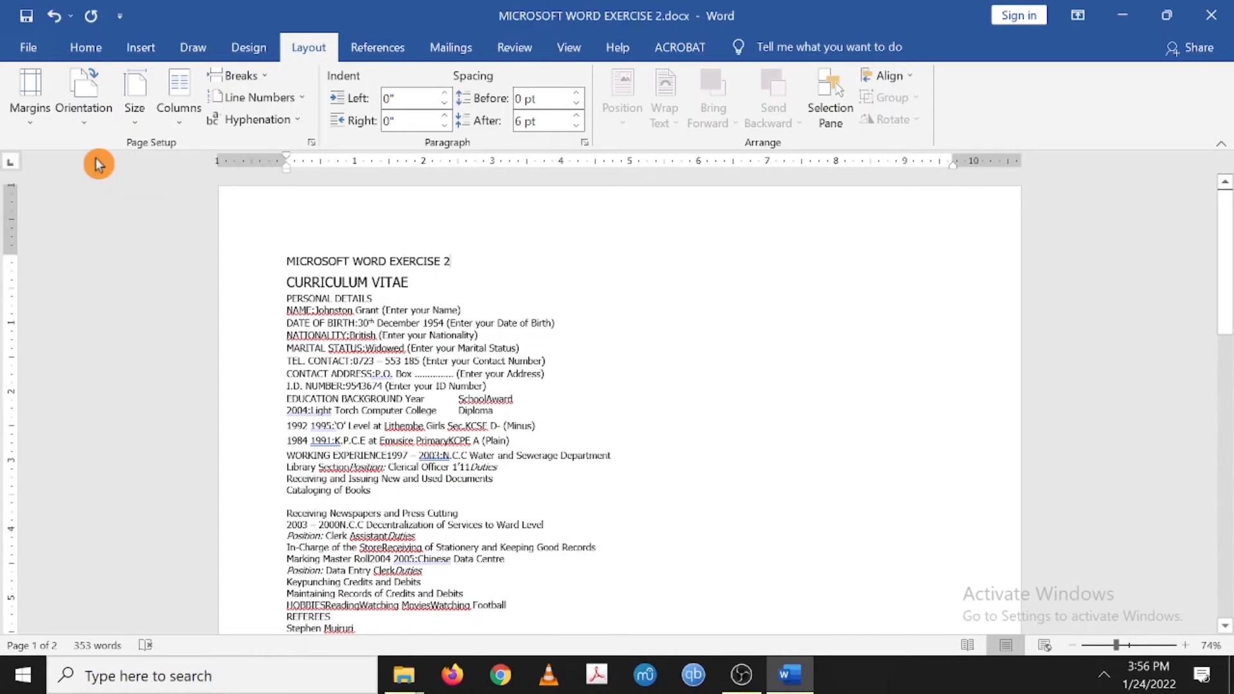
scroll(617, 404, down, 4)
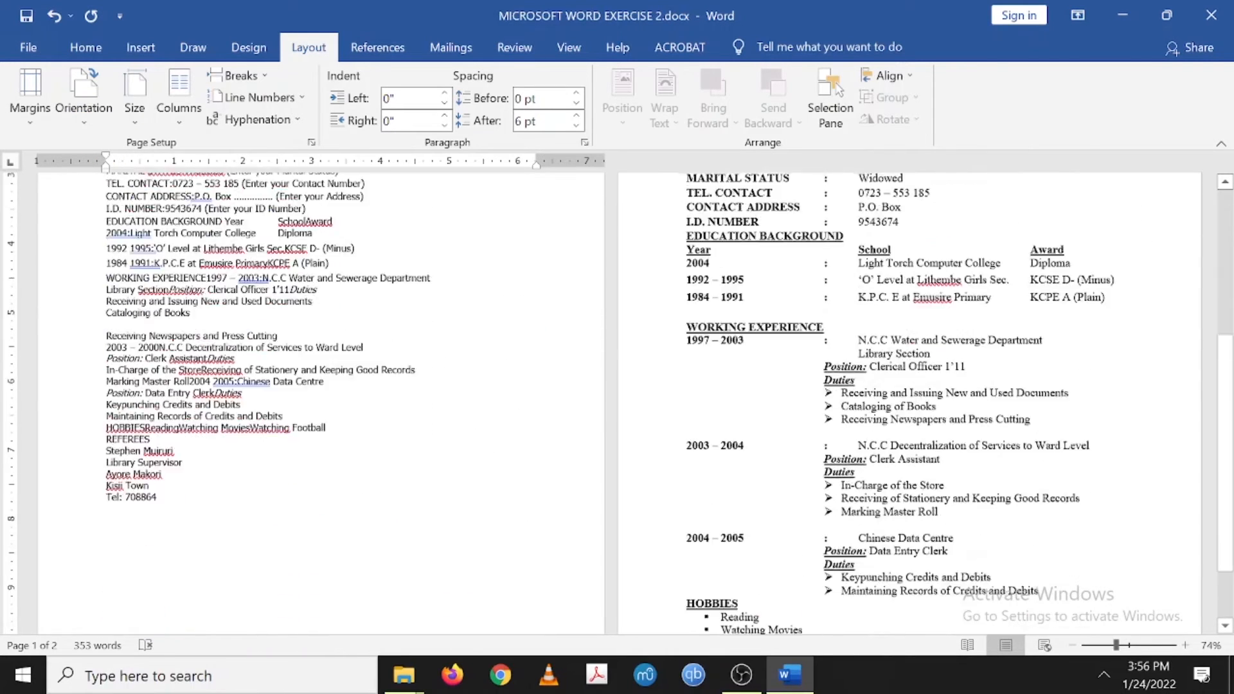
scroll(617, 403, up, 4)
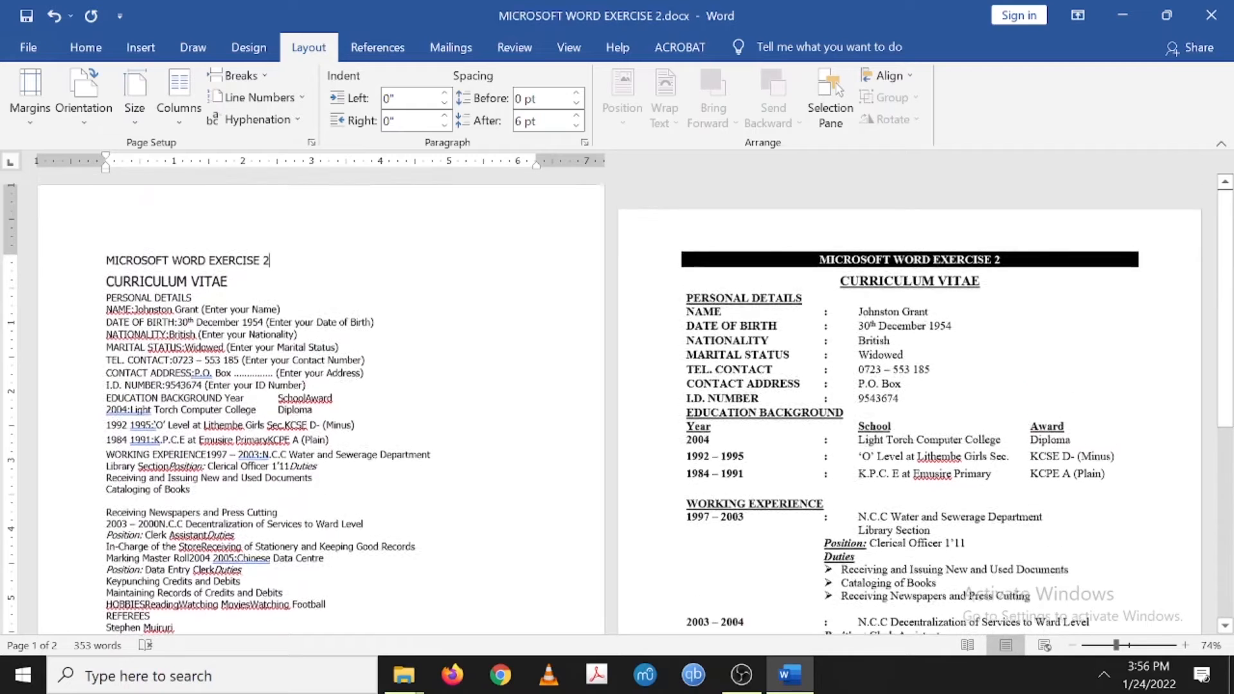
- Apply the Normal margin preset, 1 inch on every side
click(27, 122)
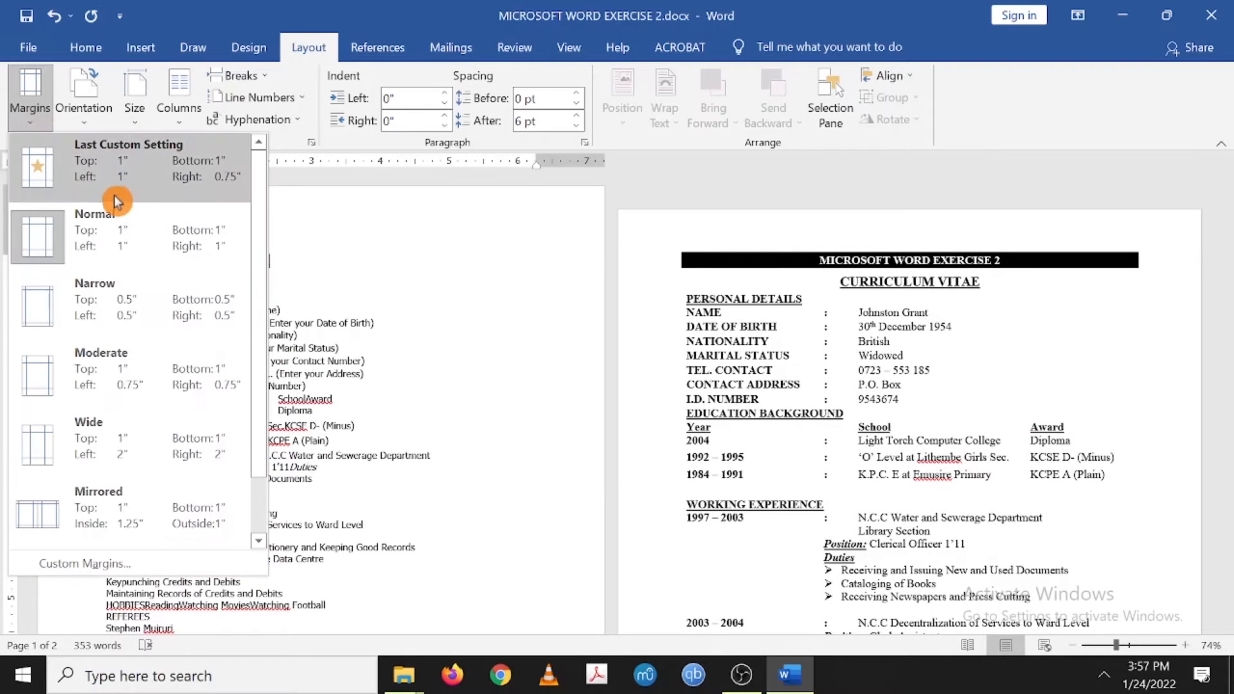
click(149, 254)
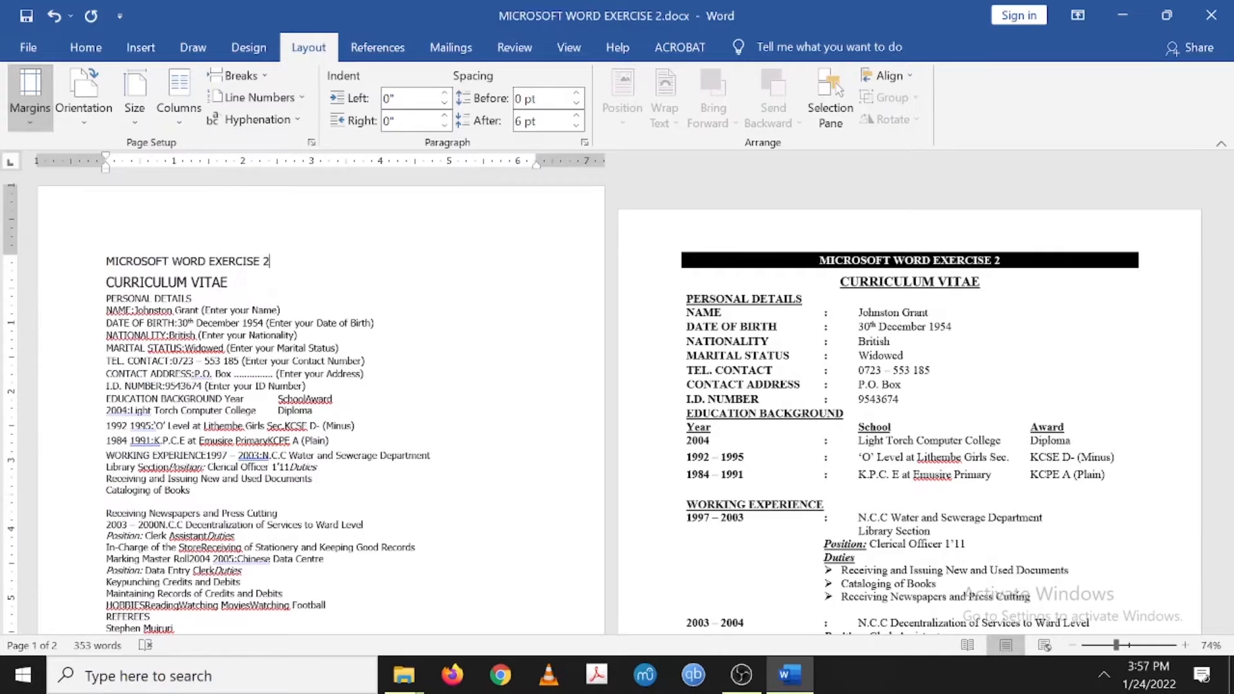
click(32, 126)
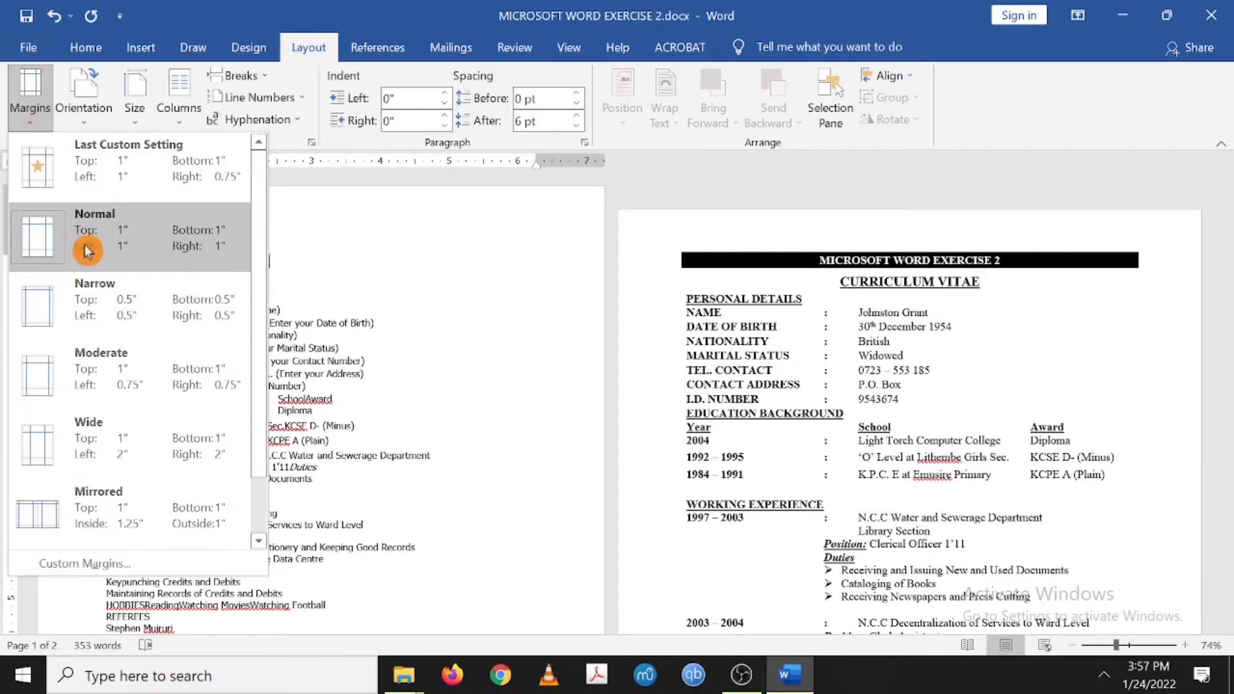
click(222, 247)
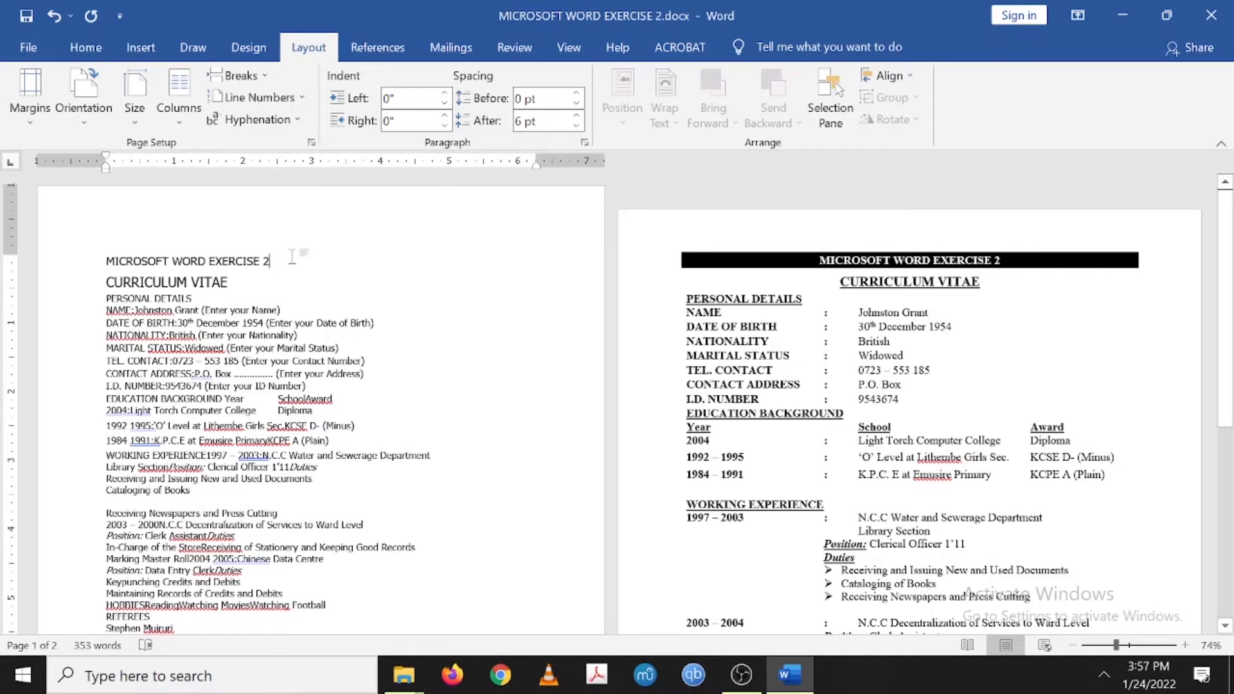
- Select the title line MICROSOFT WORD EXERCISE 2
drag(271, 261, 106, 261)
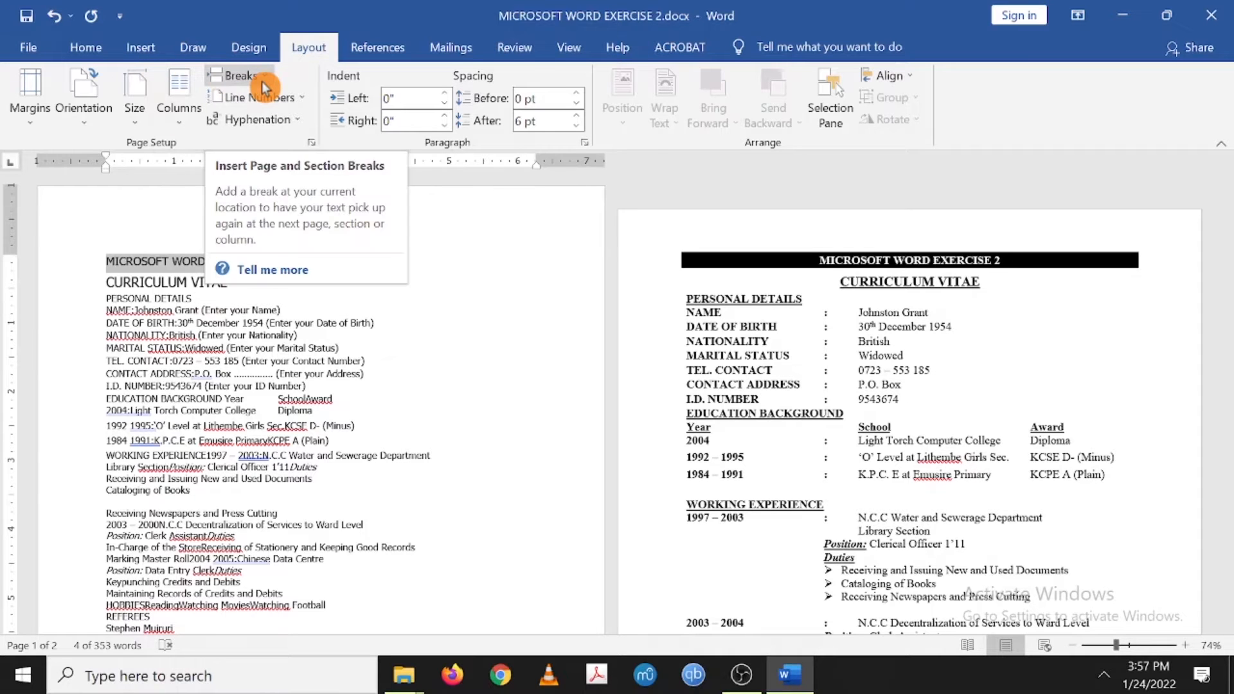
- Browse the Insert tab's Text Box gallery and close it without inserting anything
click(139, 48)
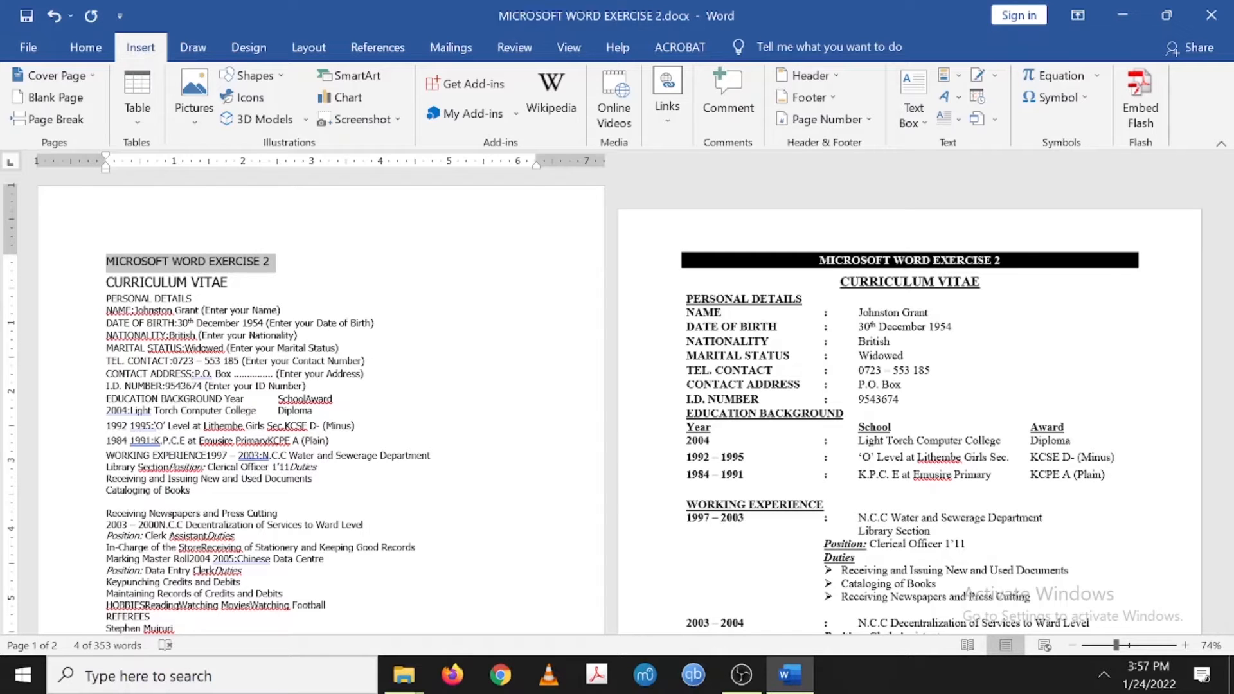
click(927, 125)
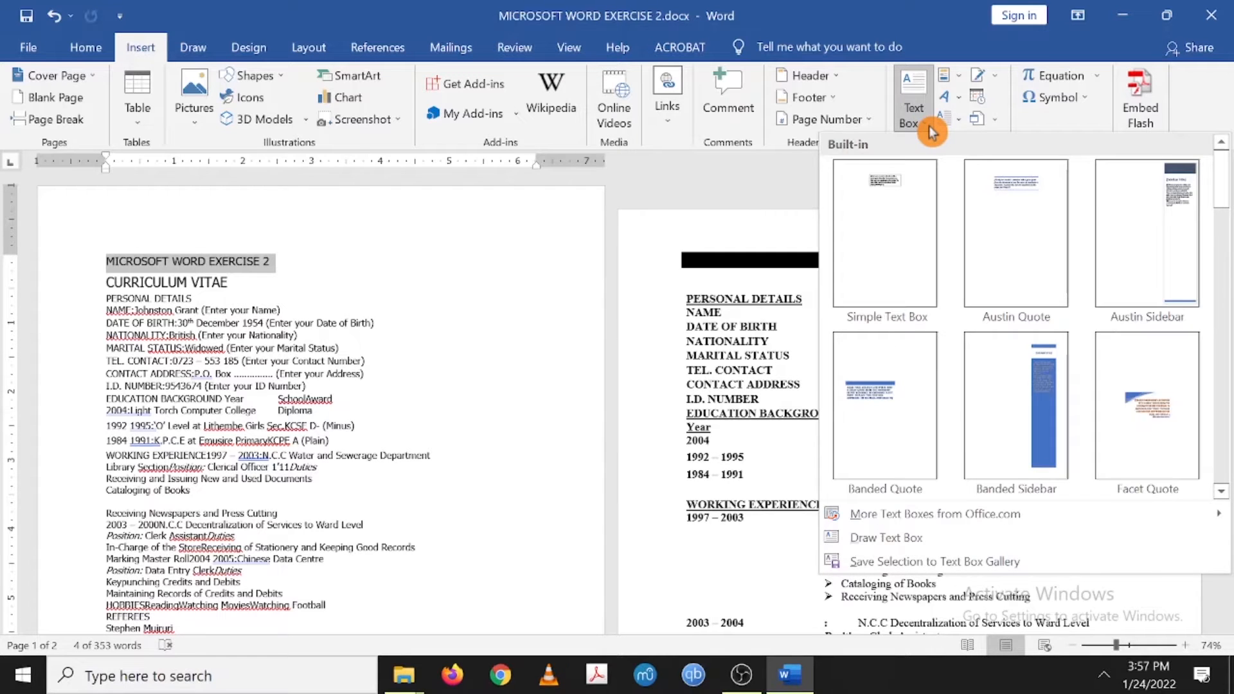
click(930, 129)
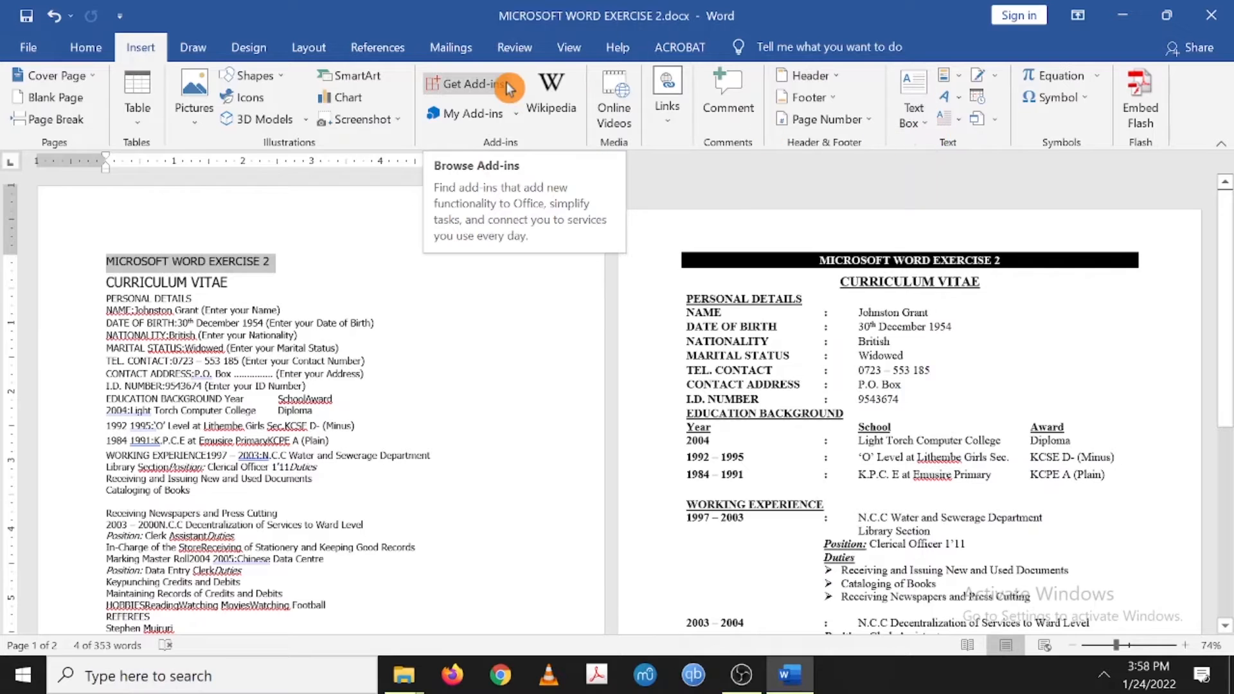
click(269, 47)
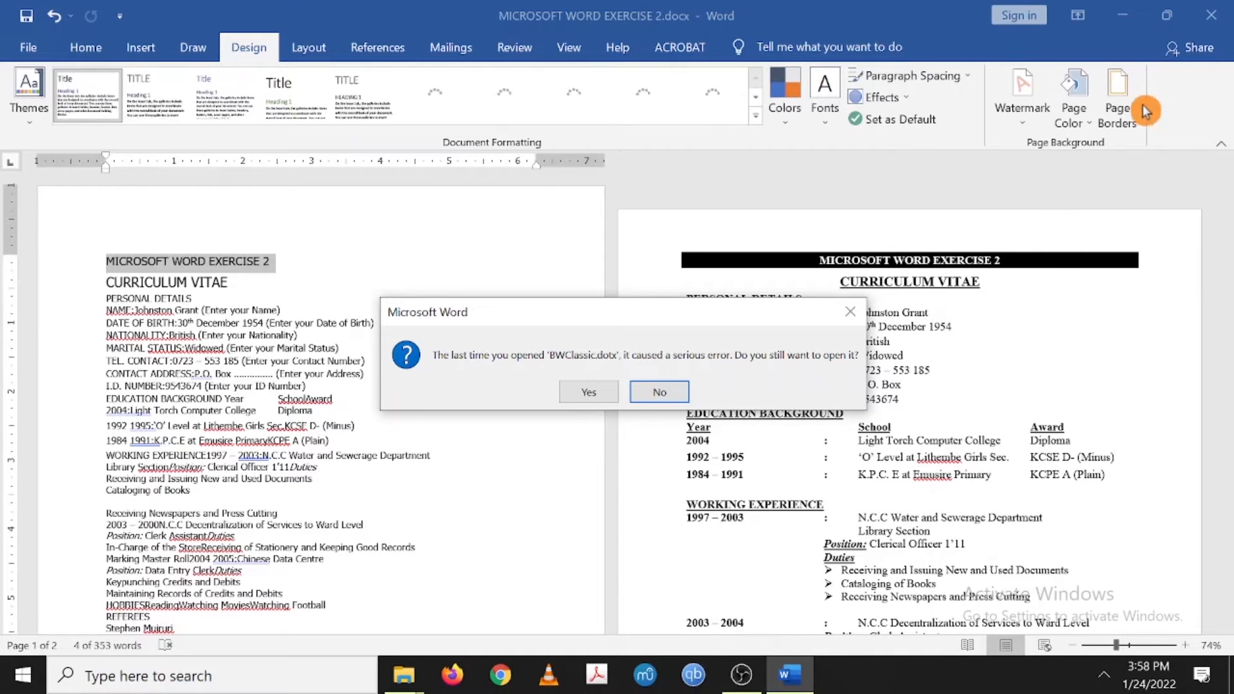
- Dismiss the BWClassic.dotx warning and give the title black shading applied to Text
click(849, 314)
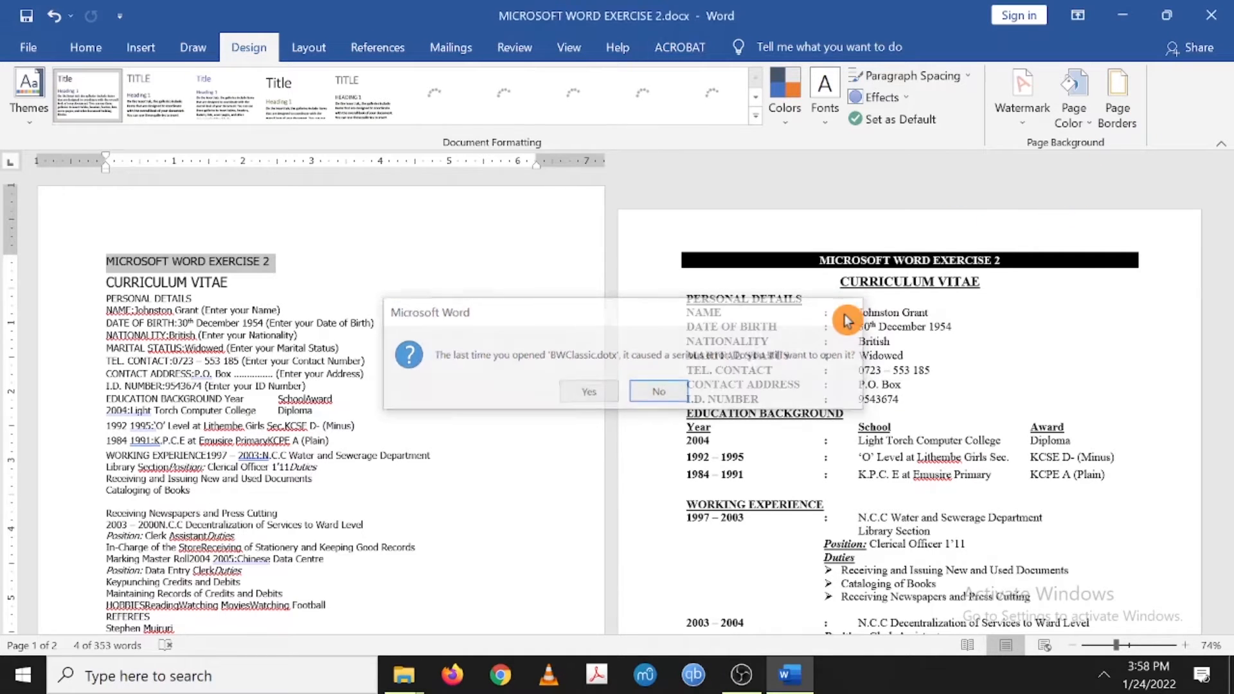
click(1119, 113)
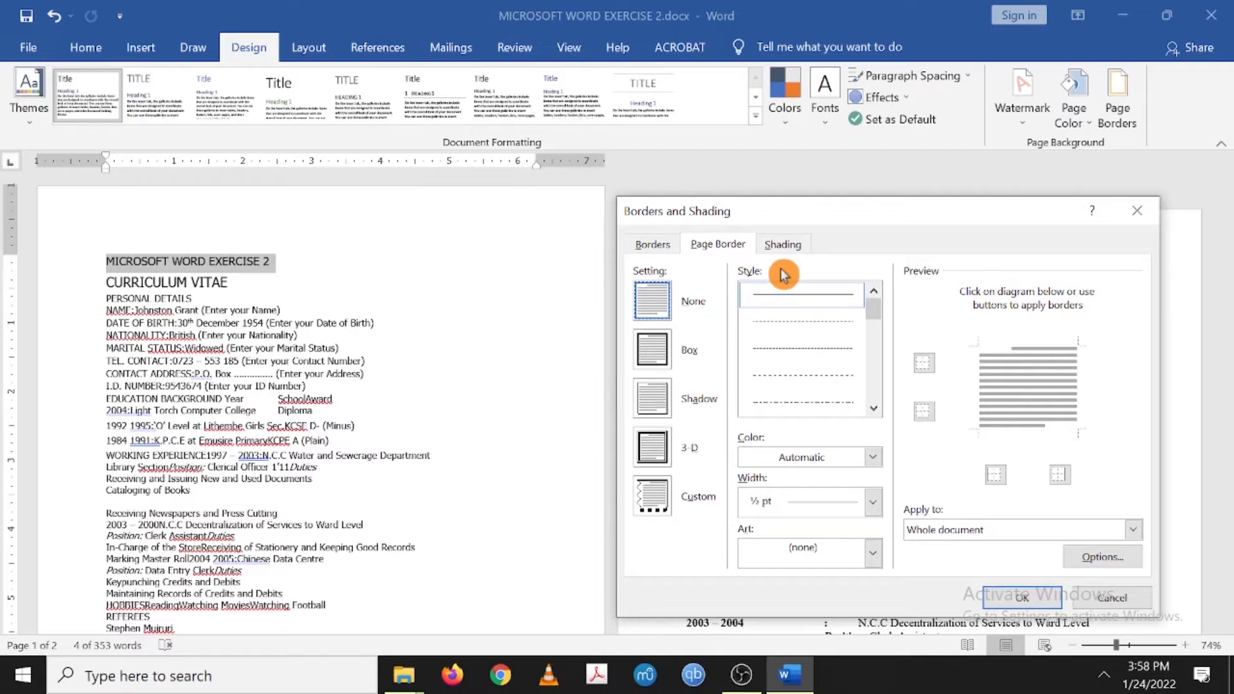
click(718, 249)
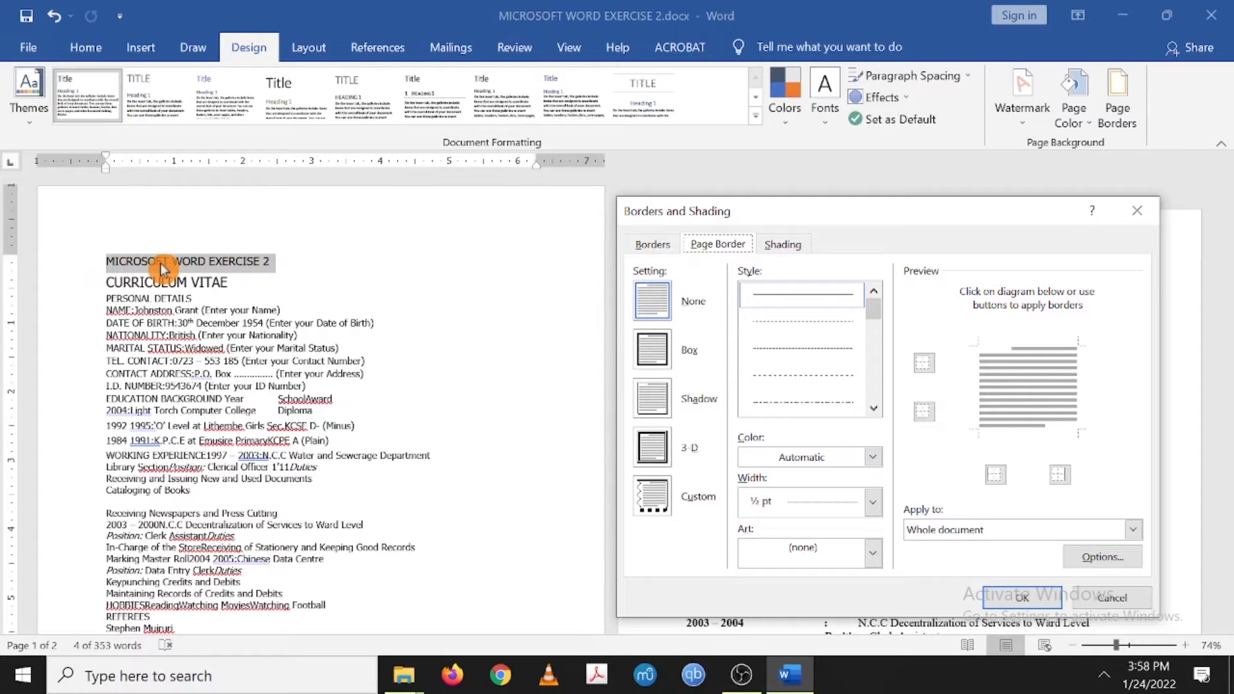
click(776, 250)
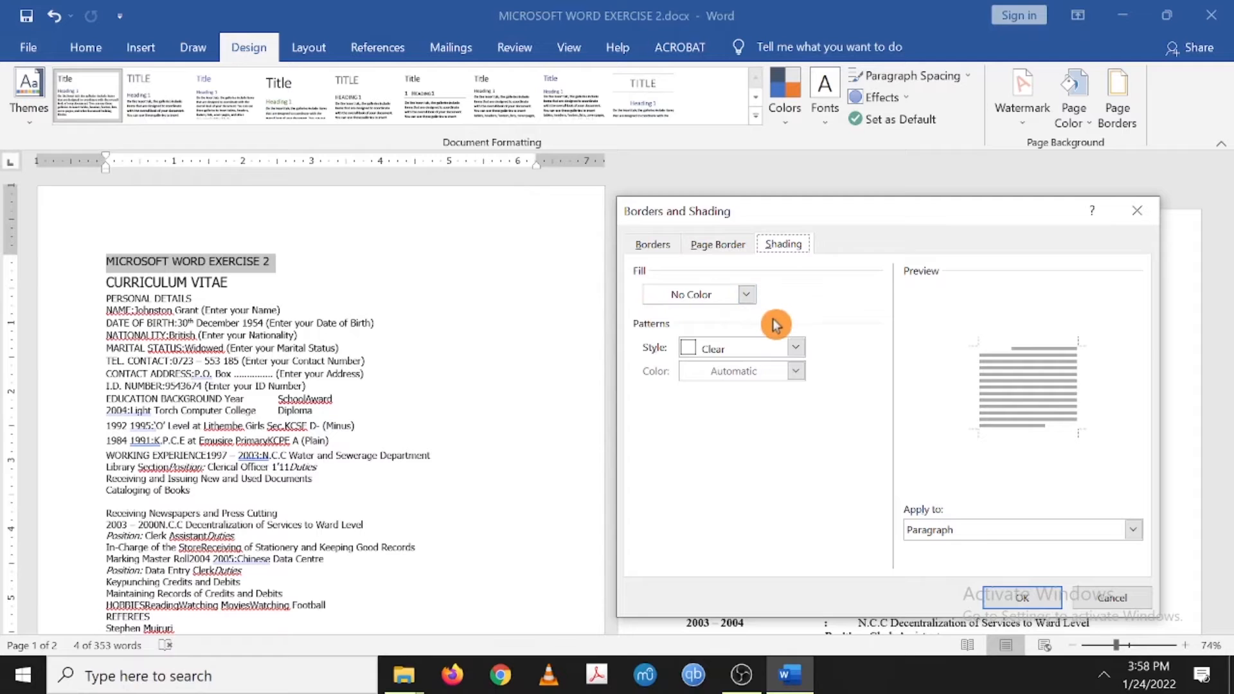
click(748, 295)
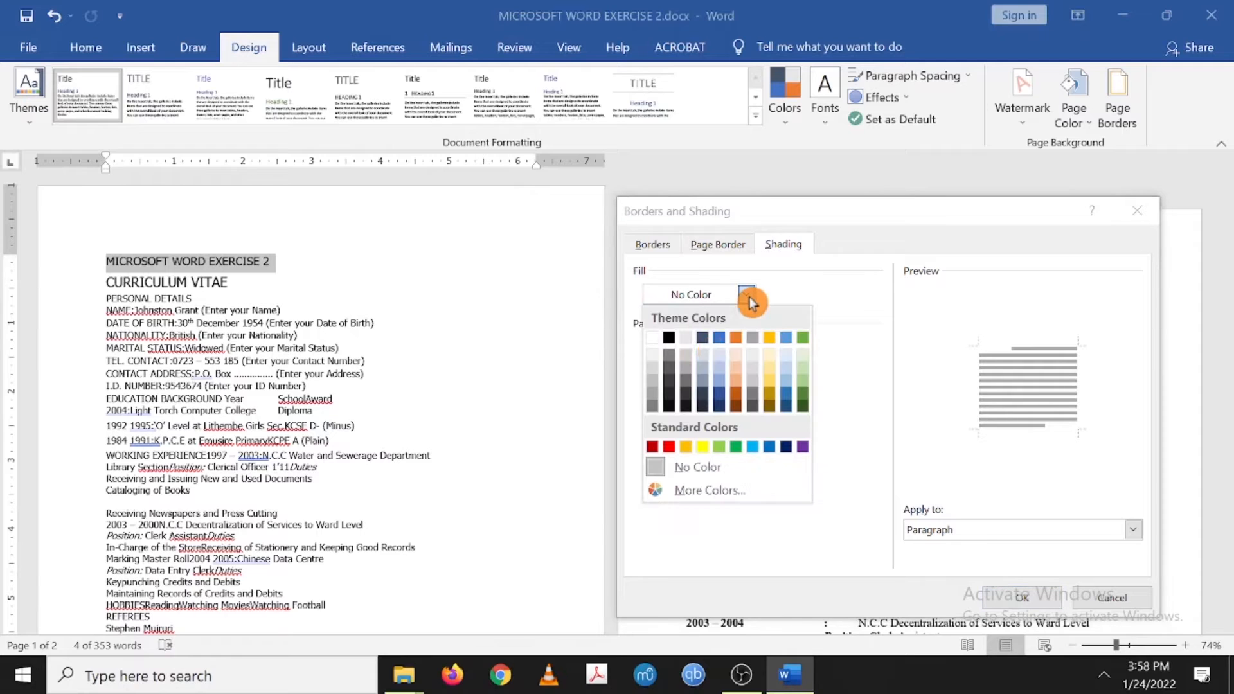
click(668, 346)
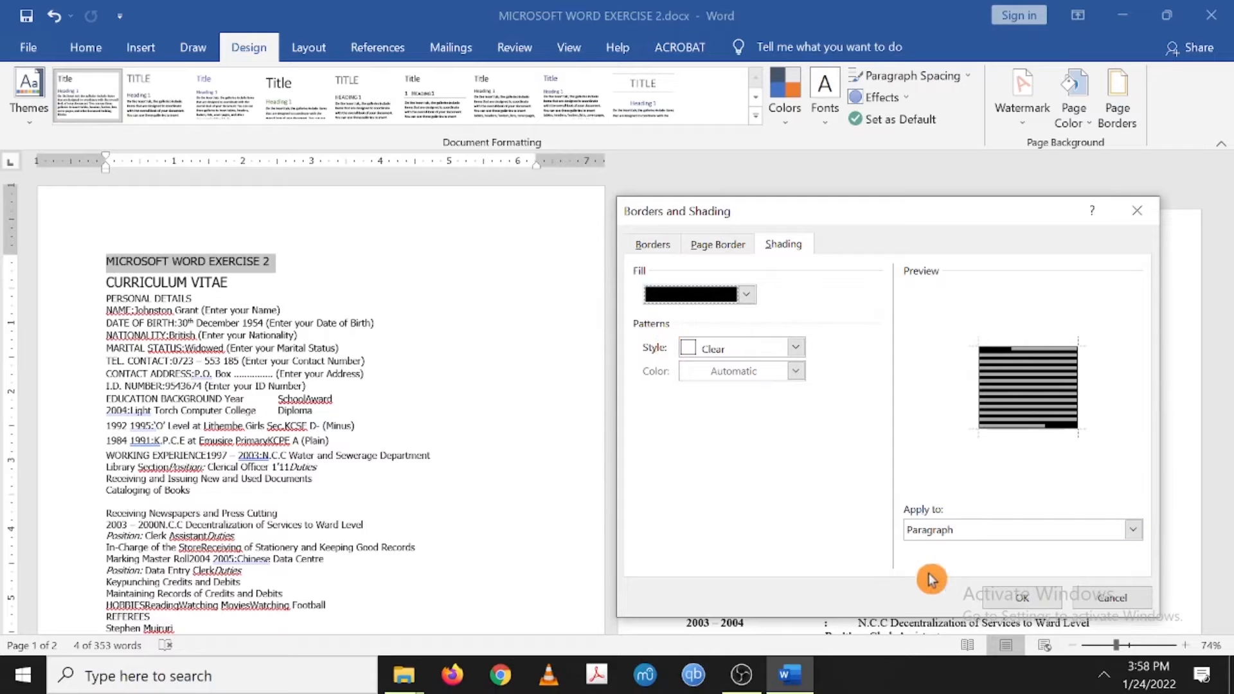
click(1134, 531)
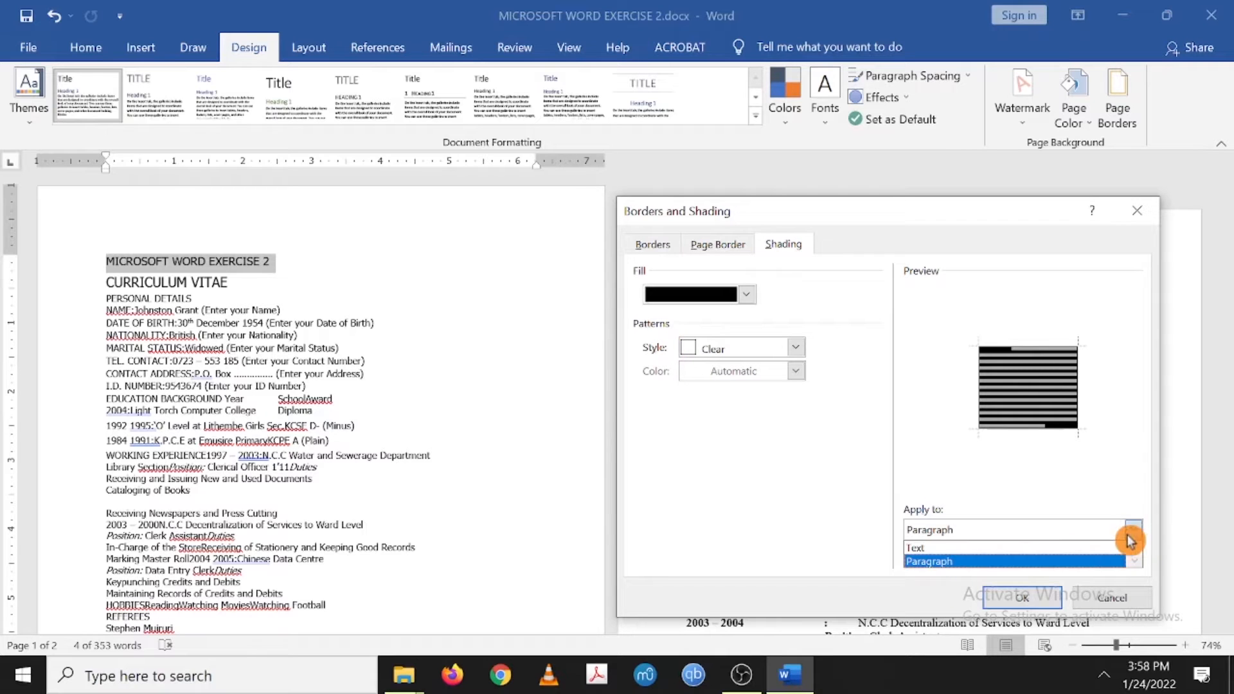
click(992, 547)
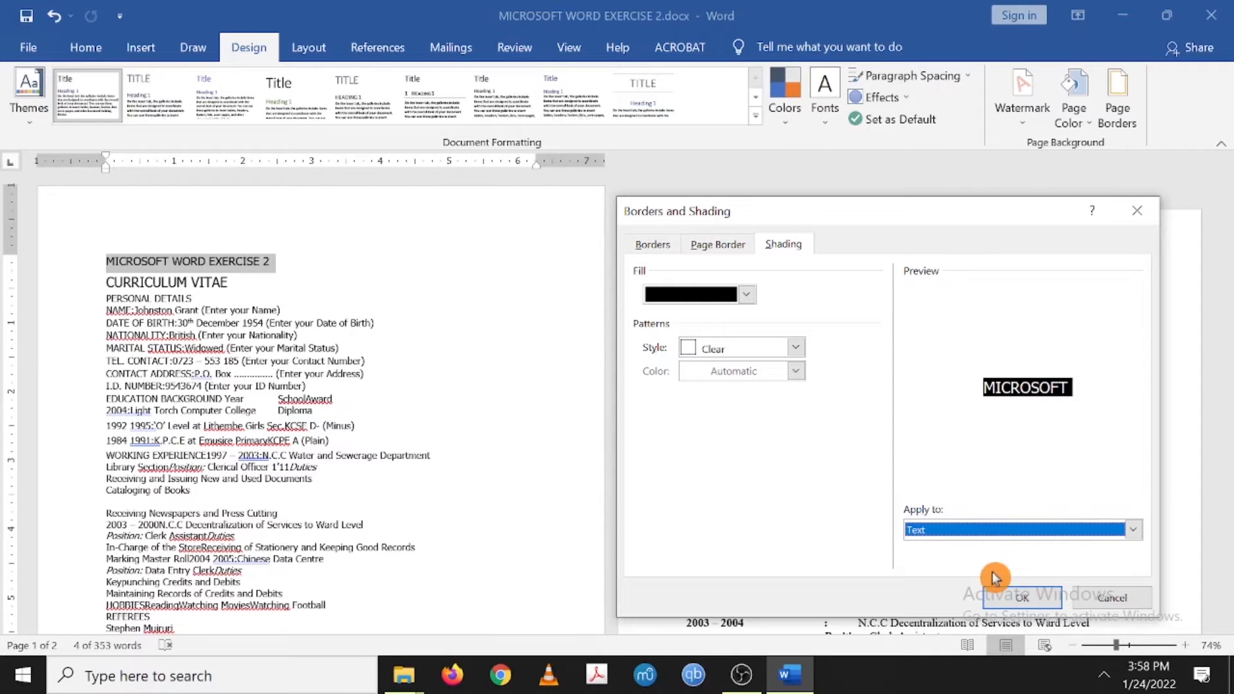
click(1020, 596)
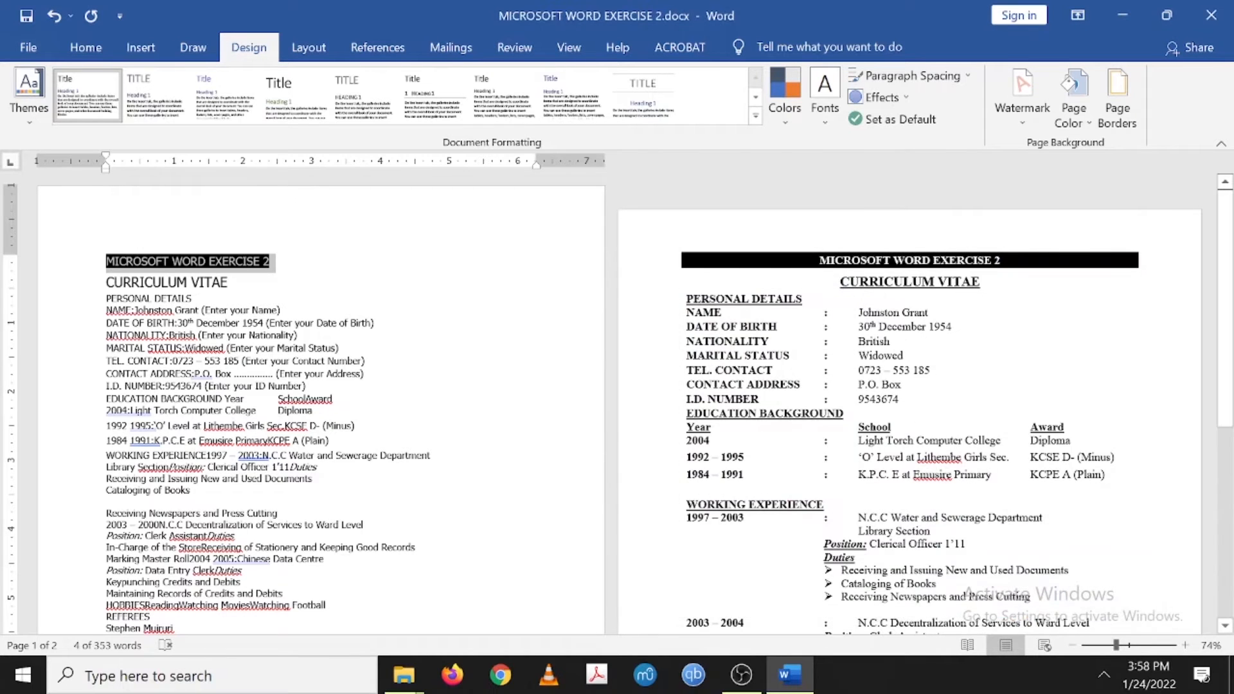
- Change the title's black shading to apply to the whole Paragraph, making a full-width bar
click(272, 268)
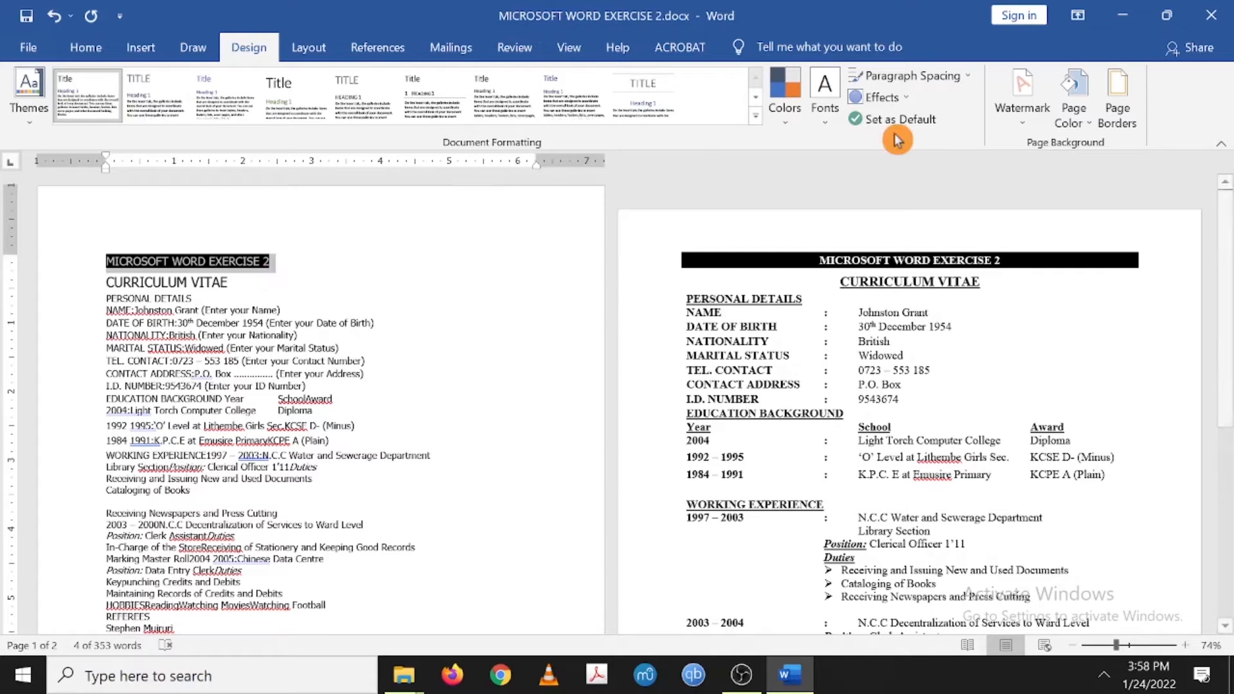
click(1110, 114)
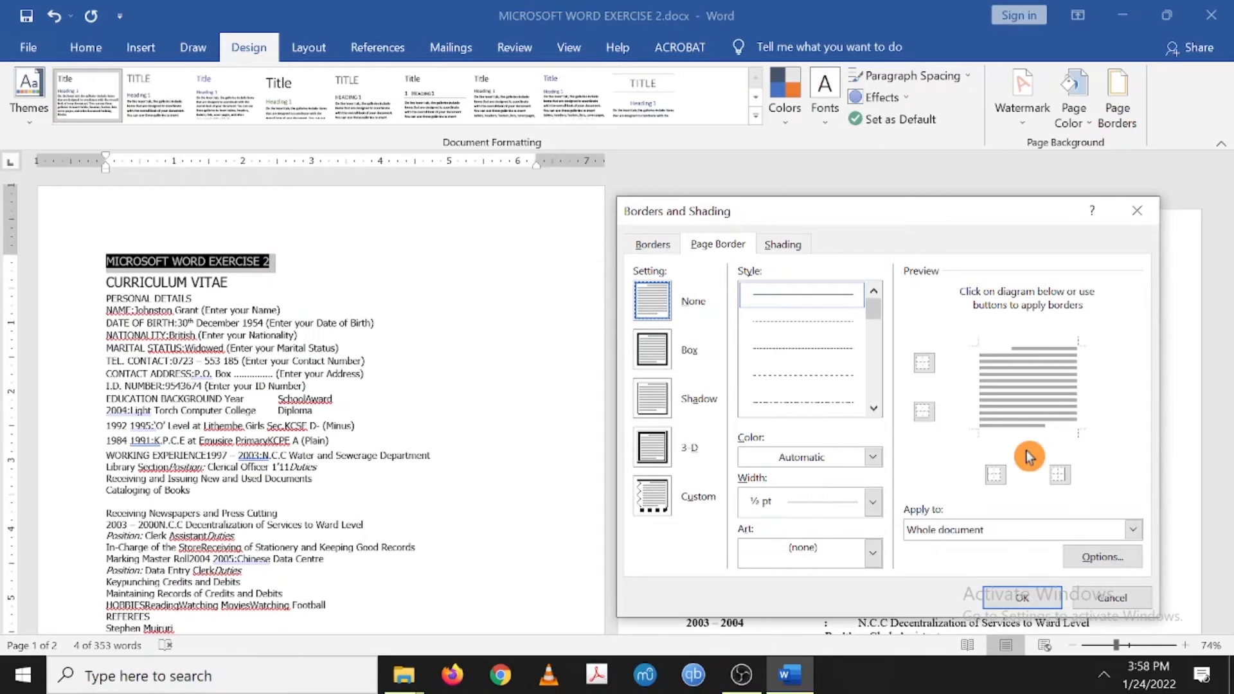
click(783, 243)
click(1125, 530)
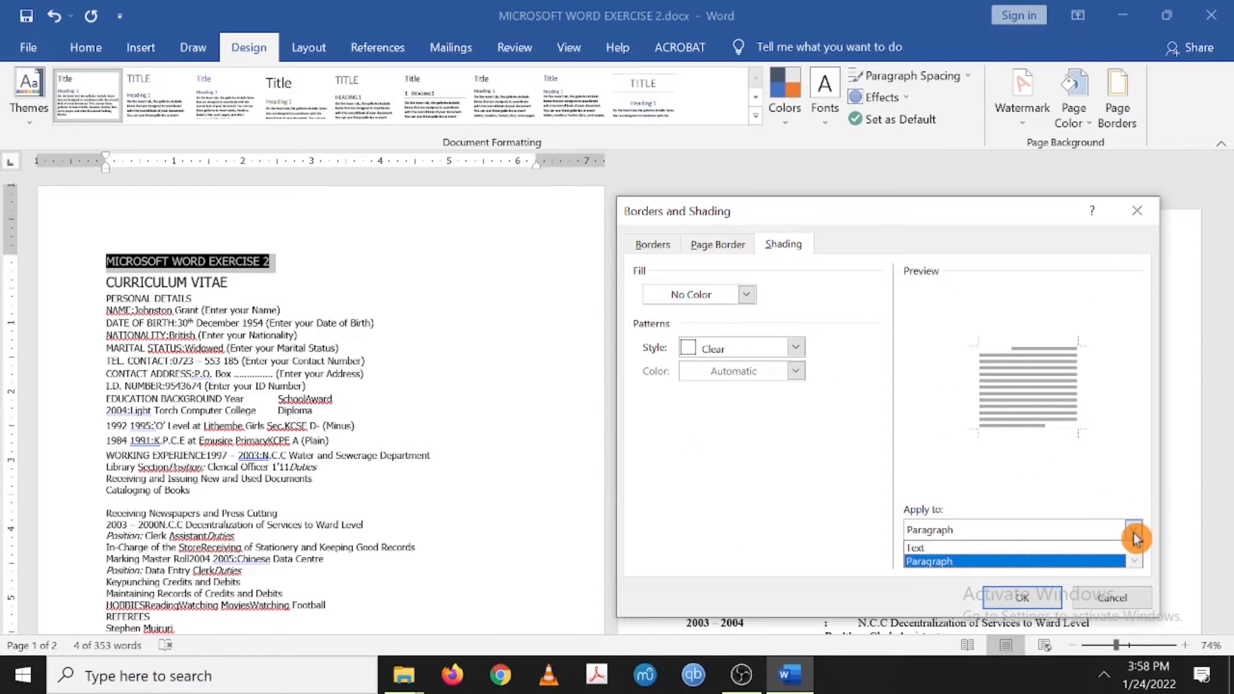
click(1017, 562)
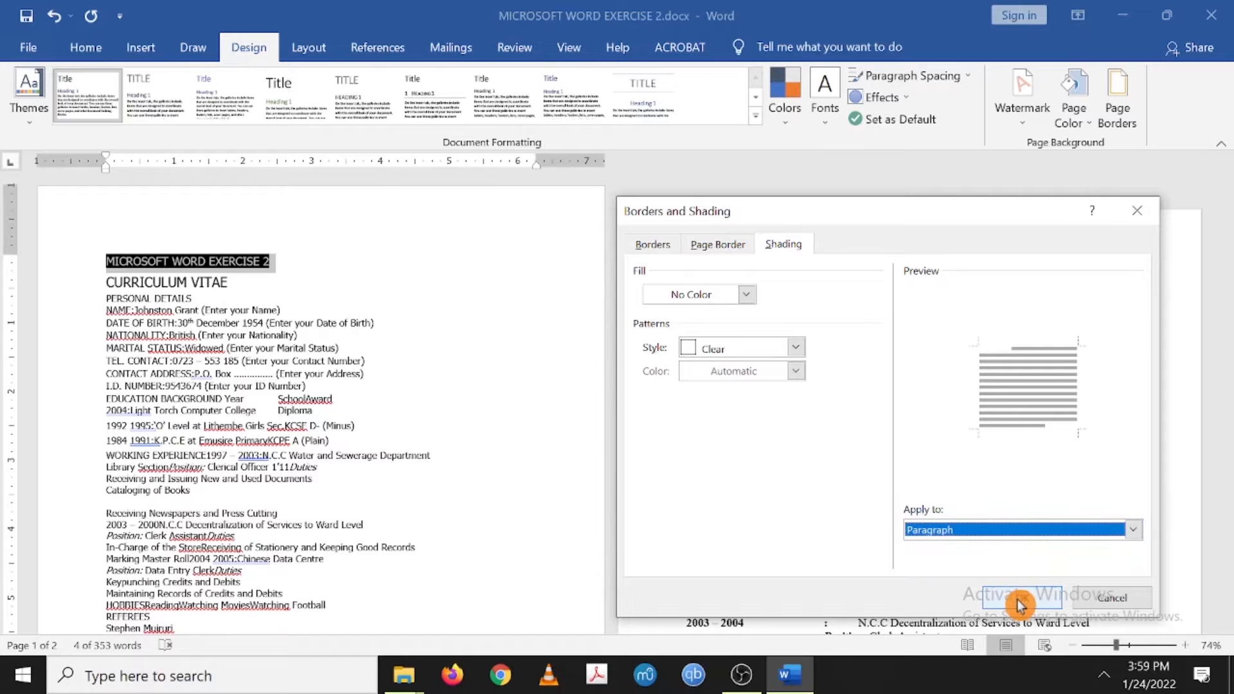
click(1021, 597)
- Pad the title bar with tab spaces, remove the wrapped extra tab, and reselect the title
click(229, 282)
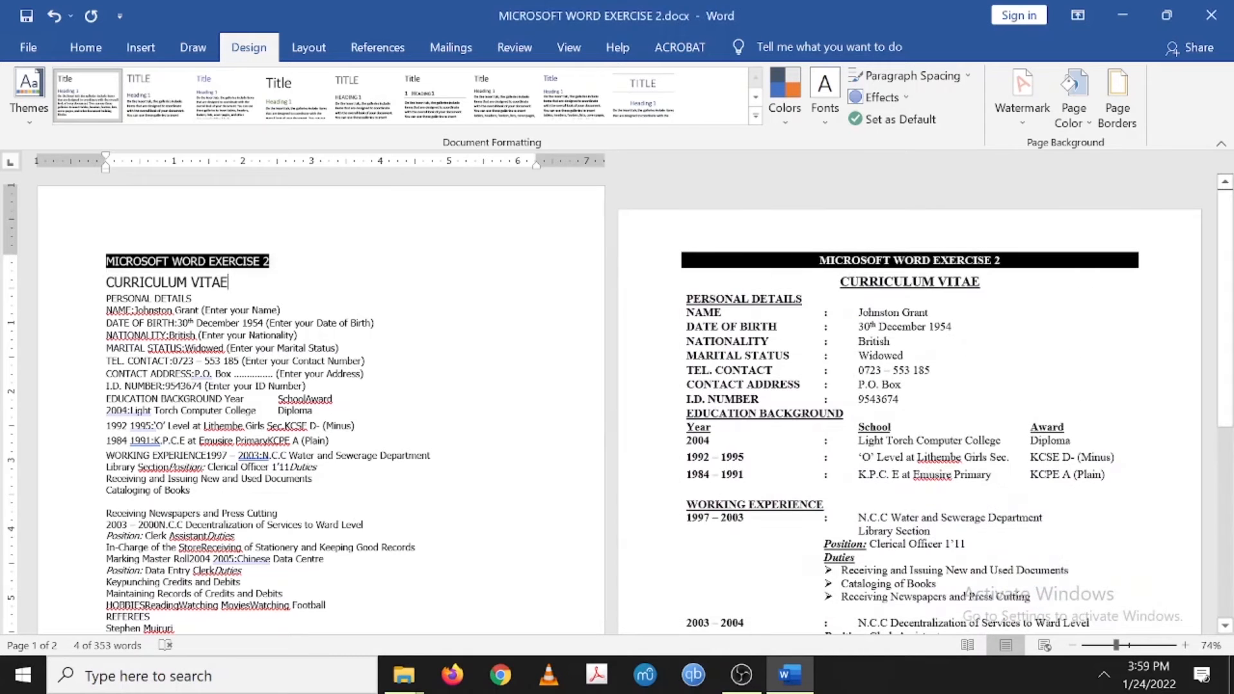
click(270, 261)
key(Tab)
key(Tab)
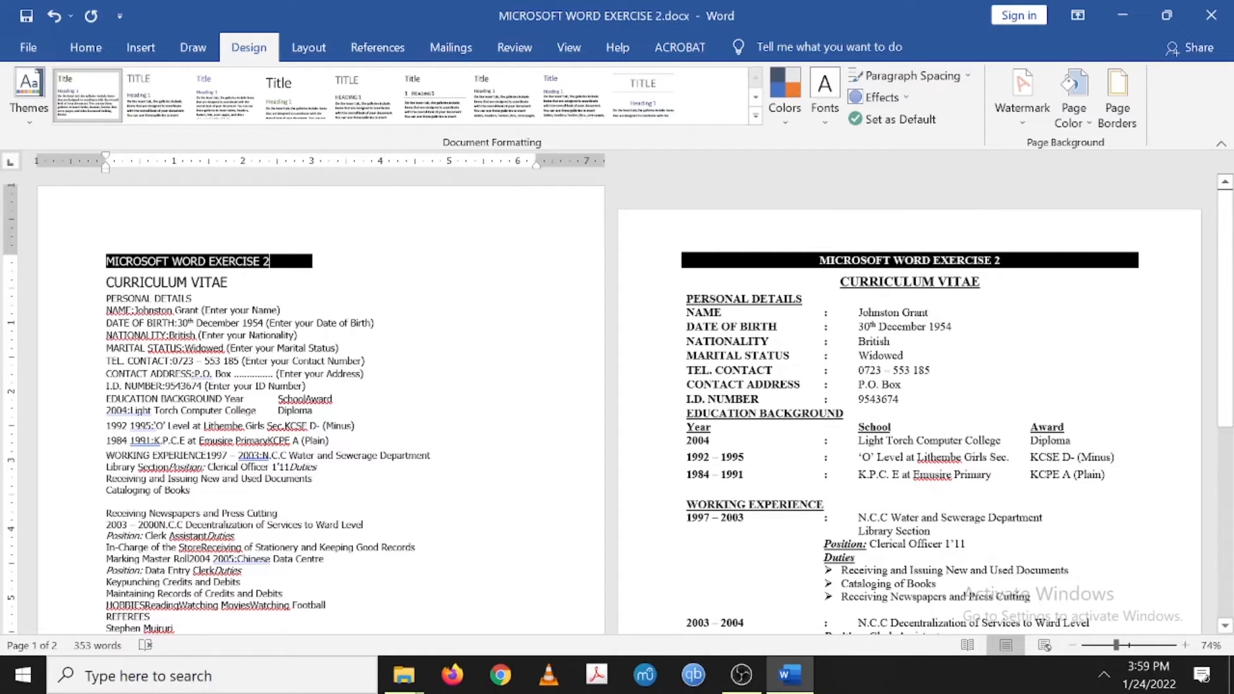
key(Tab)
key(Tab)
key(Tab)
key(Tab)
key(Tab)
key(Tab)
key(Tab)
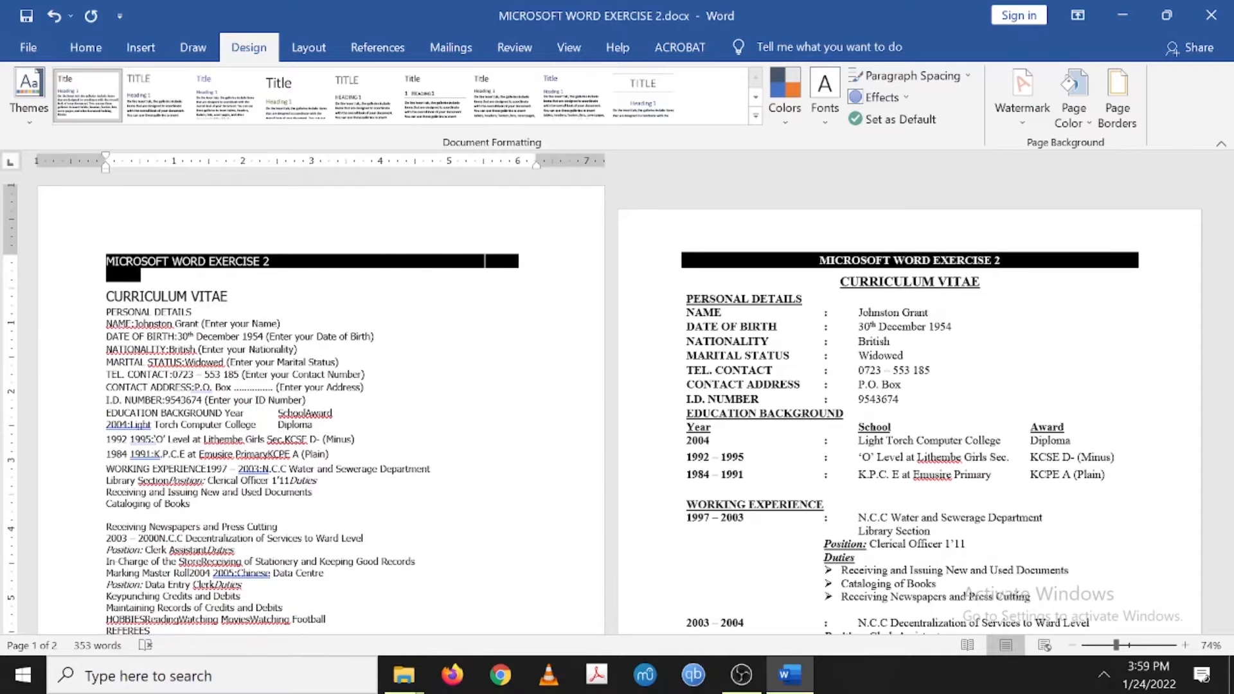
key(BackSpace)
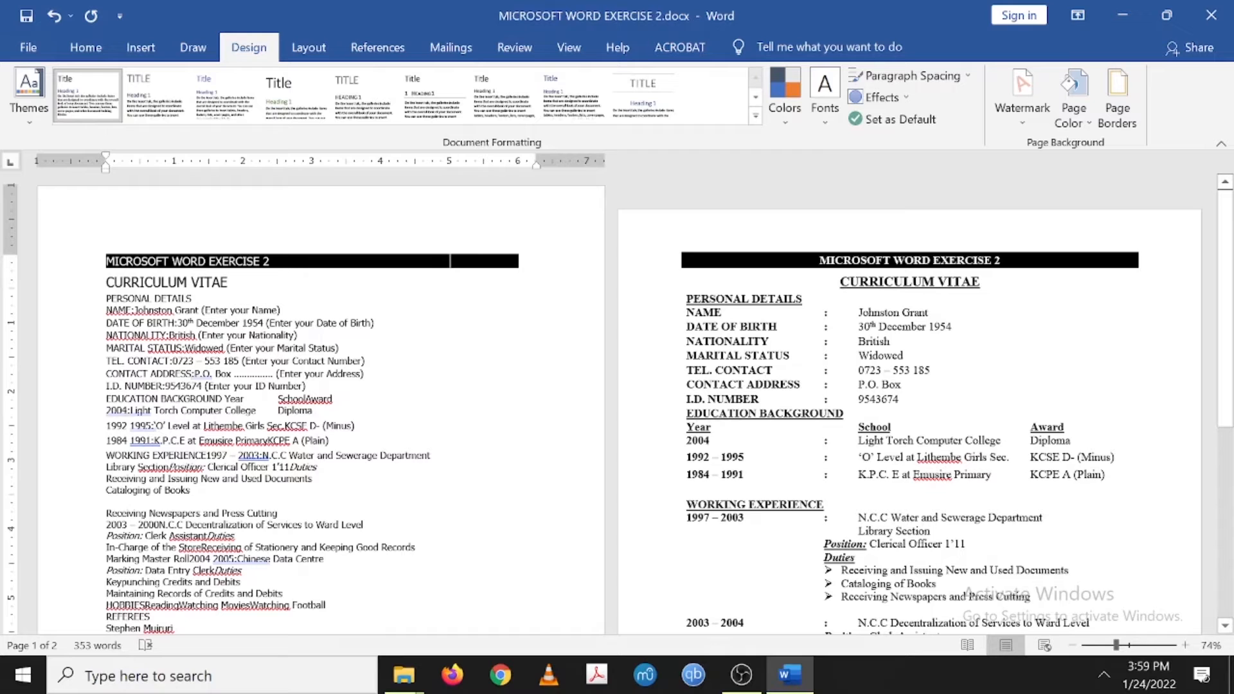
drag(280, 262, 106, 262)
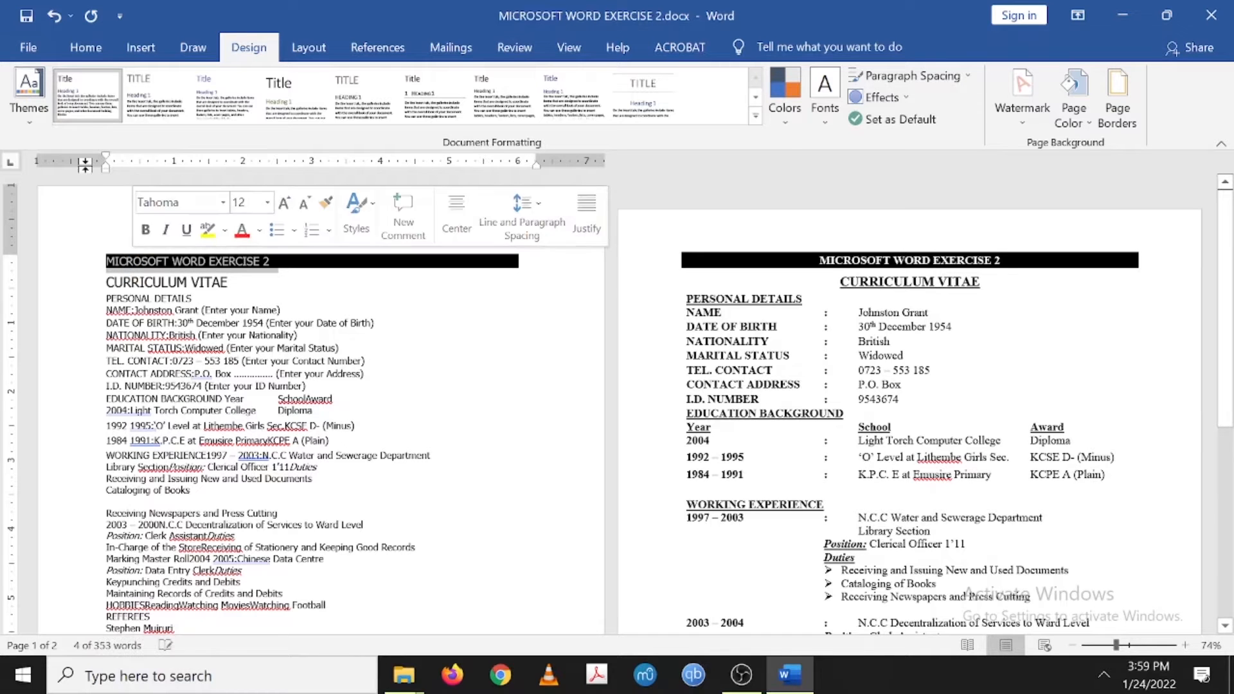
- Centre the MICROSOFT WORD EXERCISE 2 title line
click(86, 47)
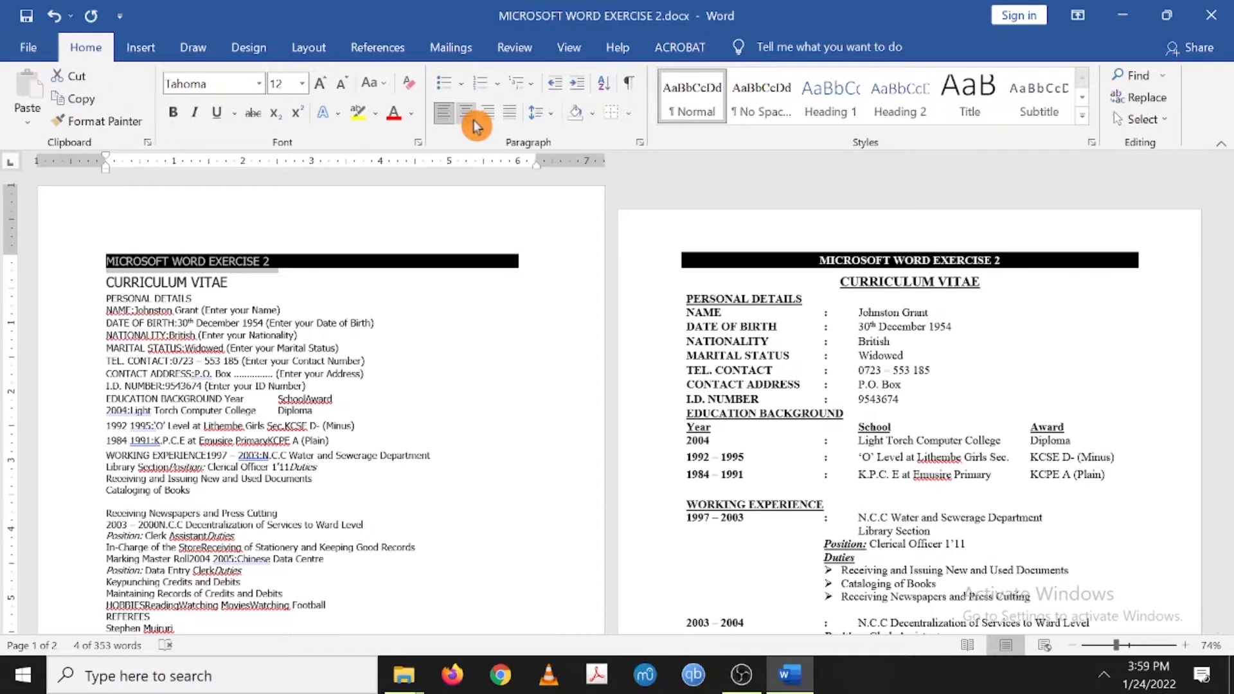
click(468, 115)
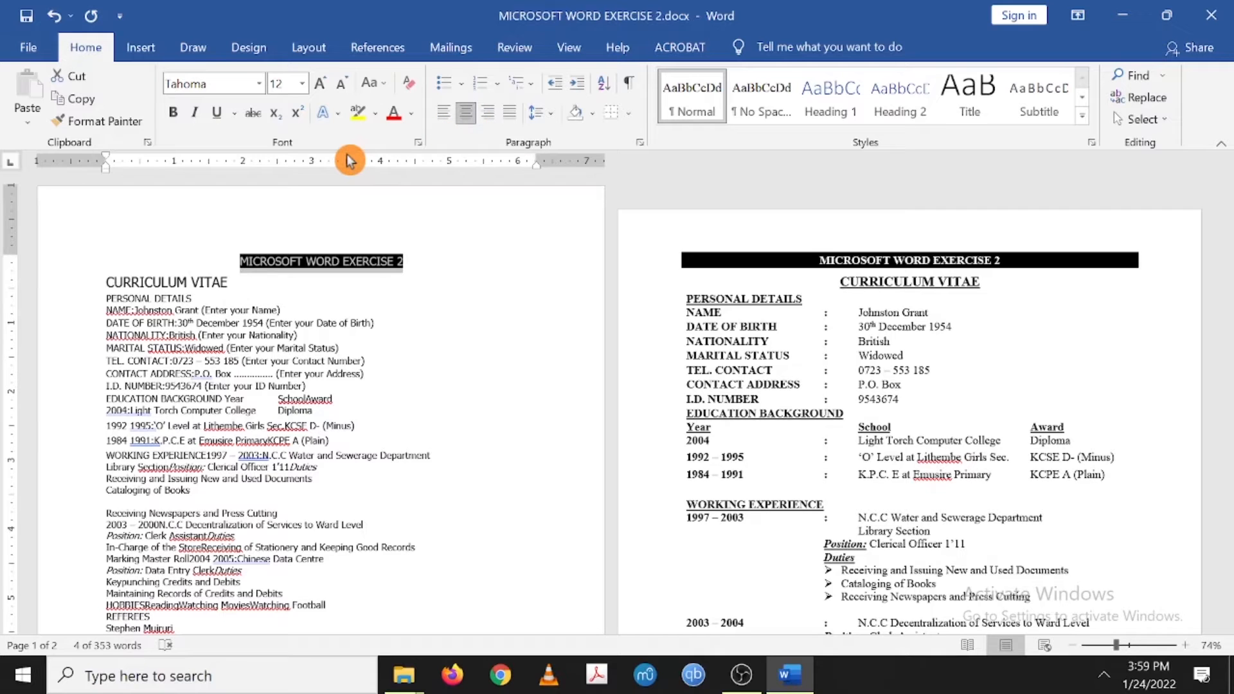
click(284, 310)
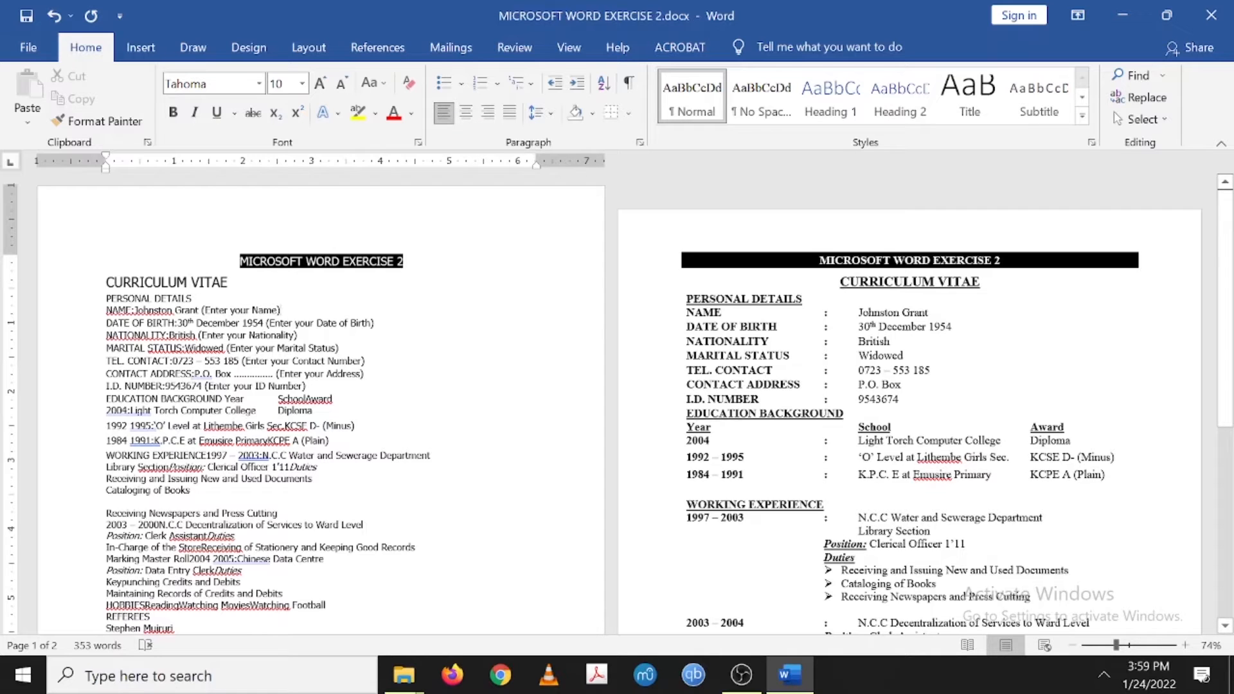
- Undo the last three title changes, removing its black shading
click(241, 261)
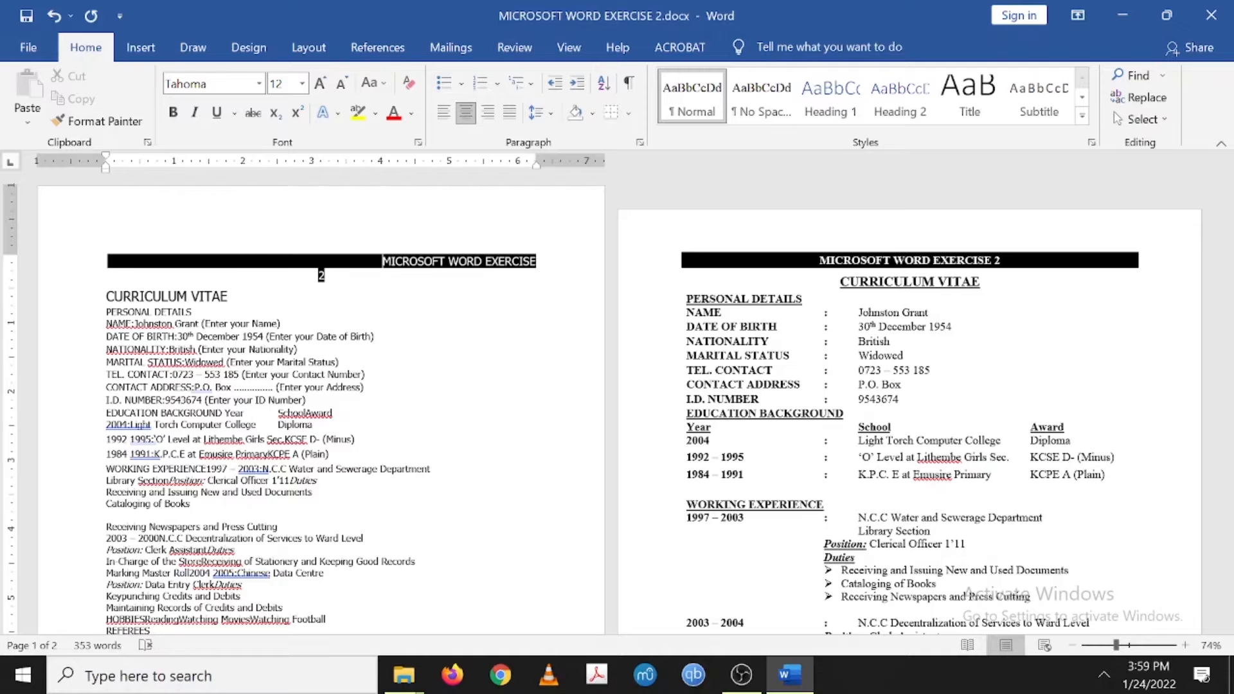
key(ctrl+z)
key(ctrl+z)
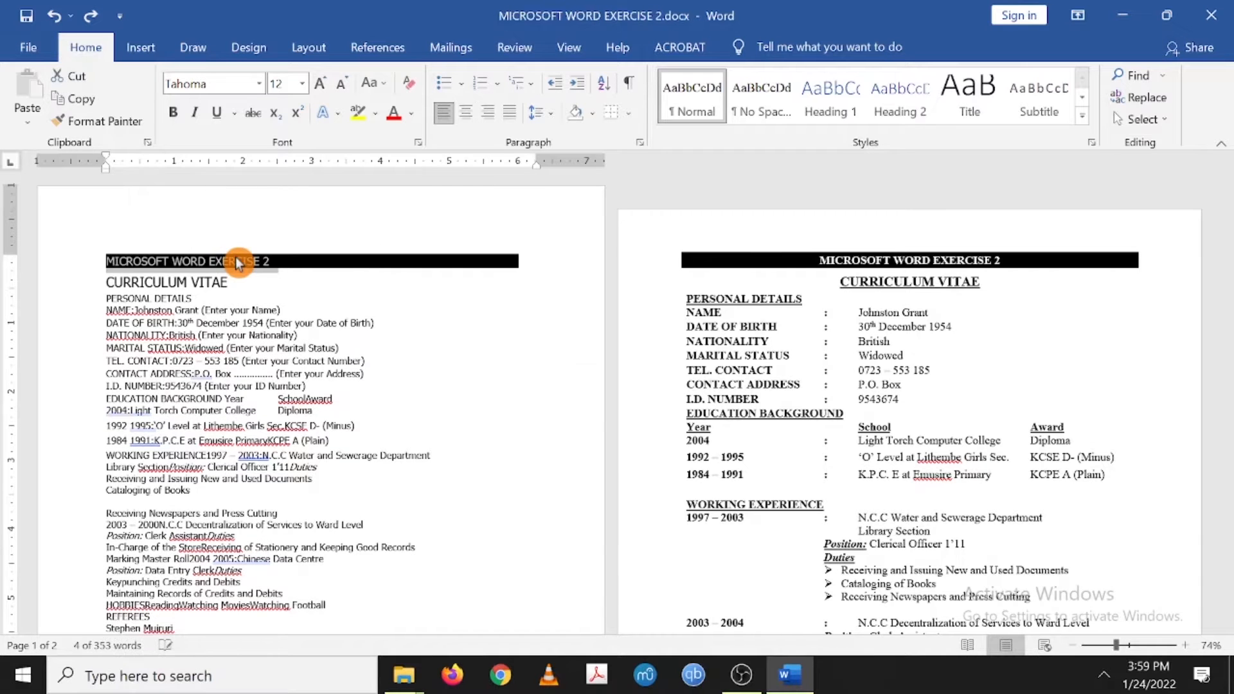
key(ctrl+z)
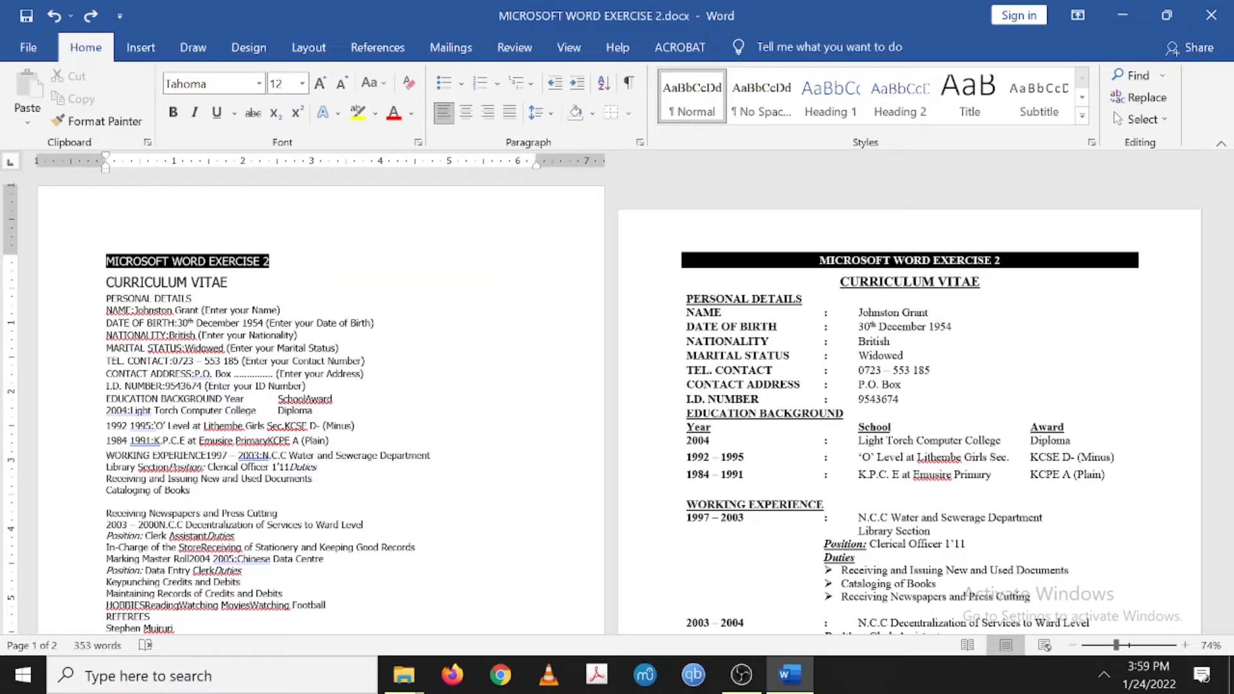
key(ctrl+z)
key(ctrl+z)
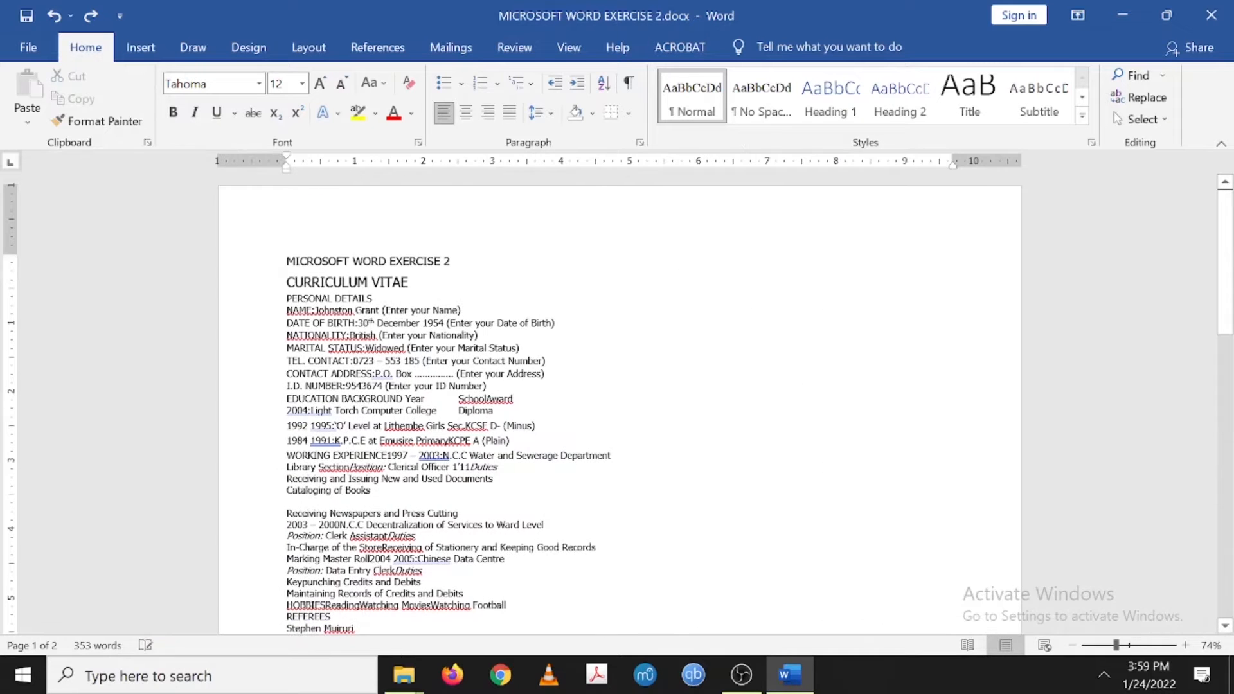
- Switch the CV page back to portrait orientation
drag(288, 262, 455, 262)
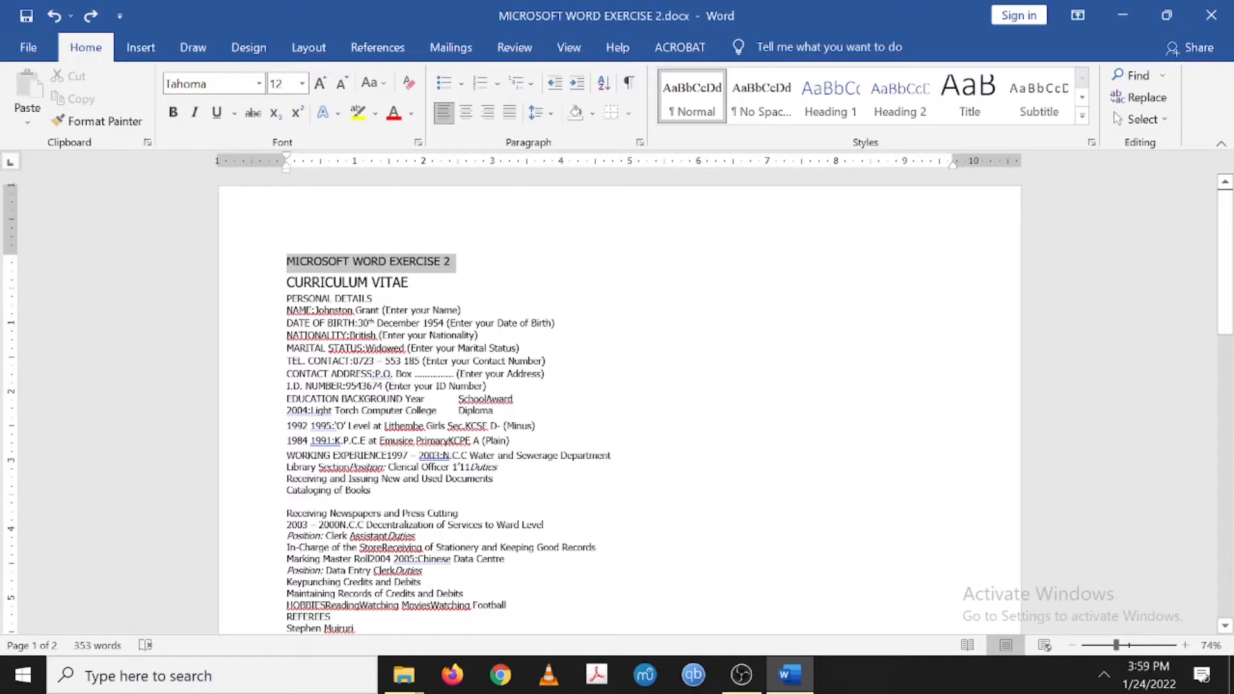
click(305, 56)
click(136, 103)
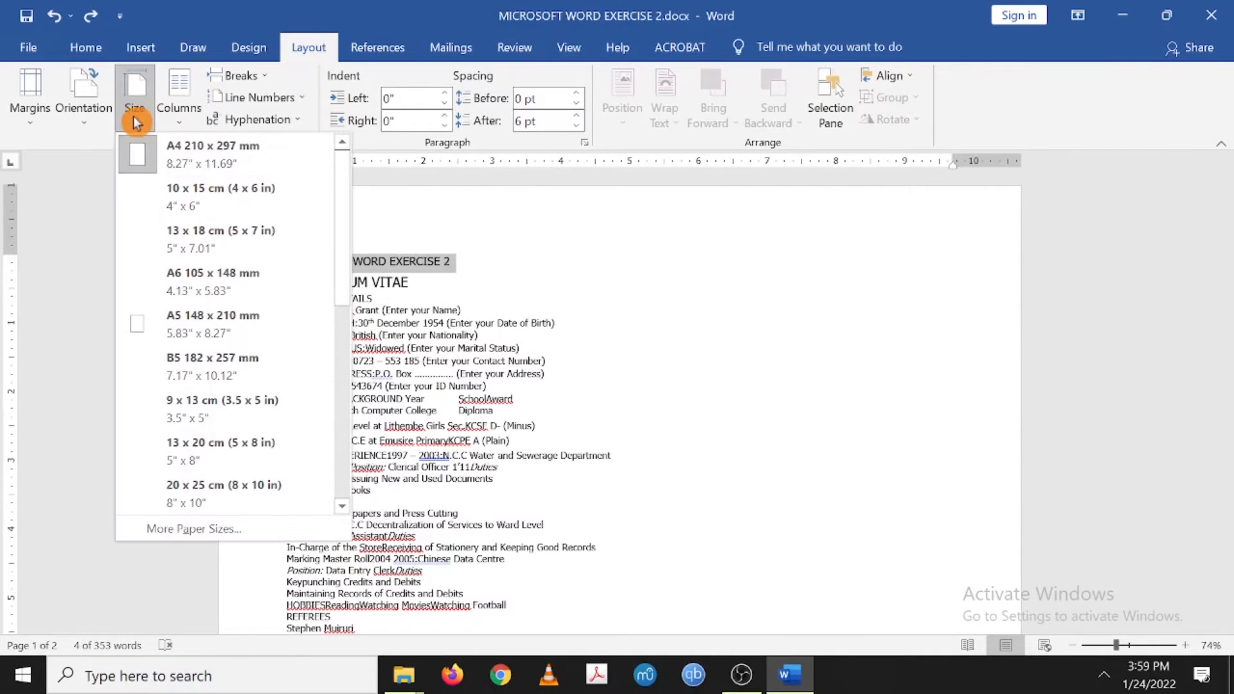
click(85, 116)
click(102, 166)
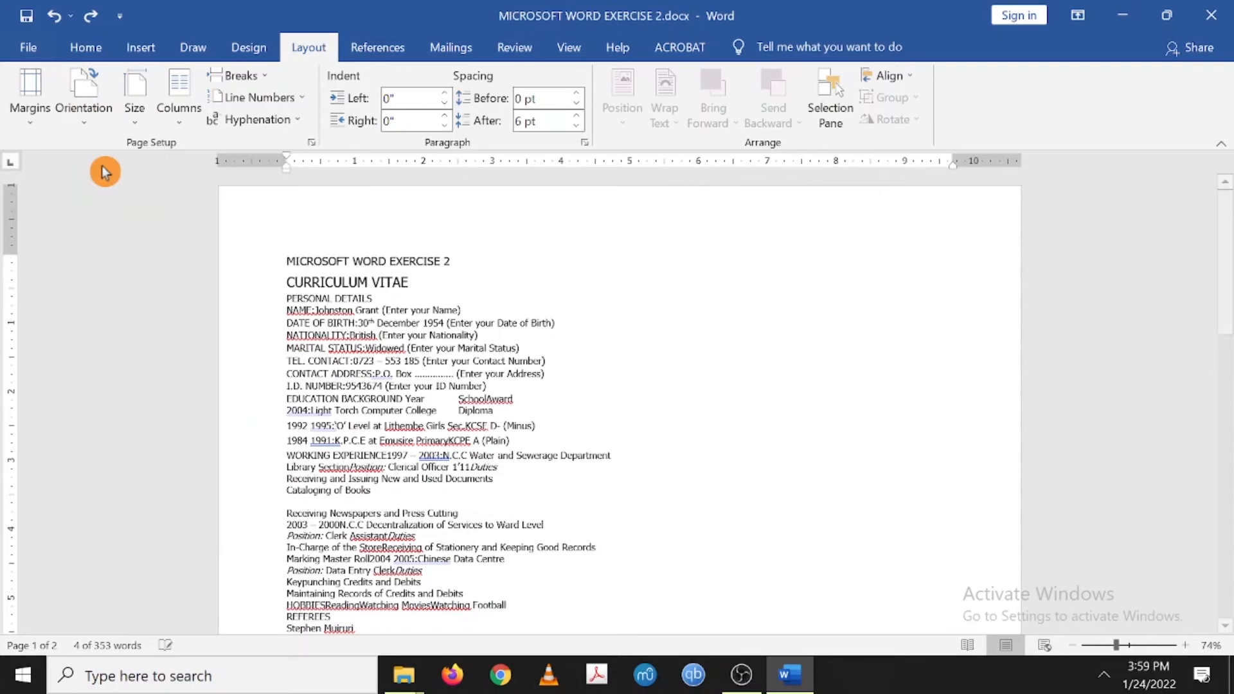
- Reselect the MICROSOFT WORD EXERCISE 2 title line
click(331, 261)
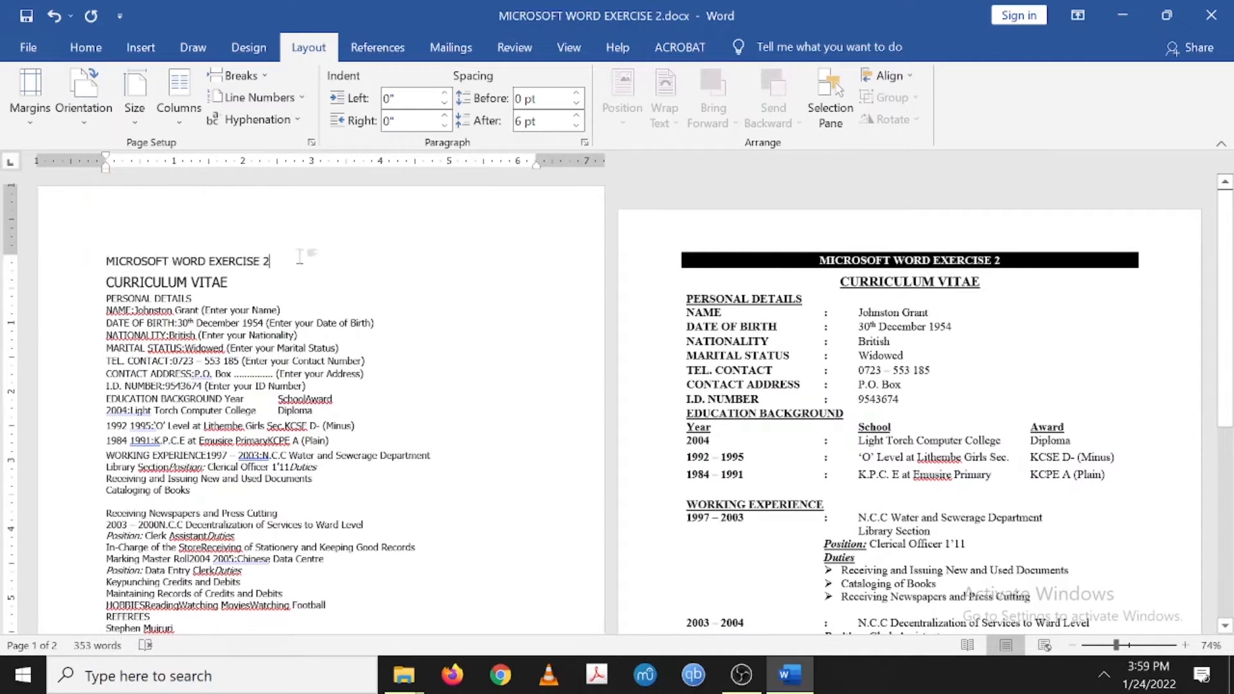
drag(276, 261, 105, 262)
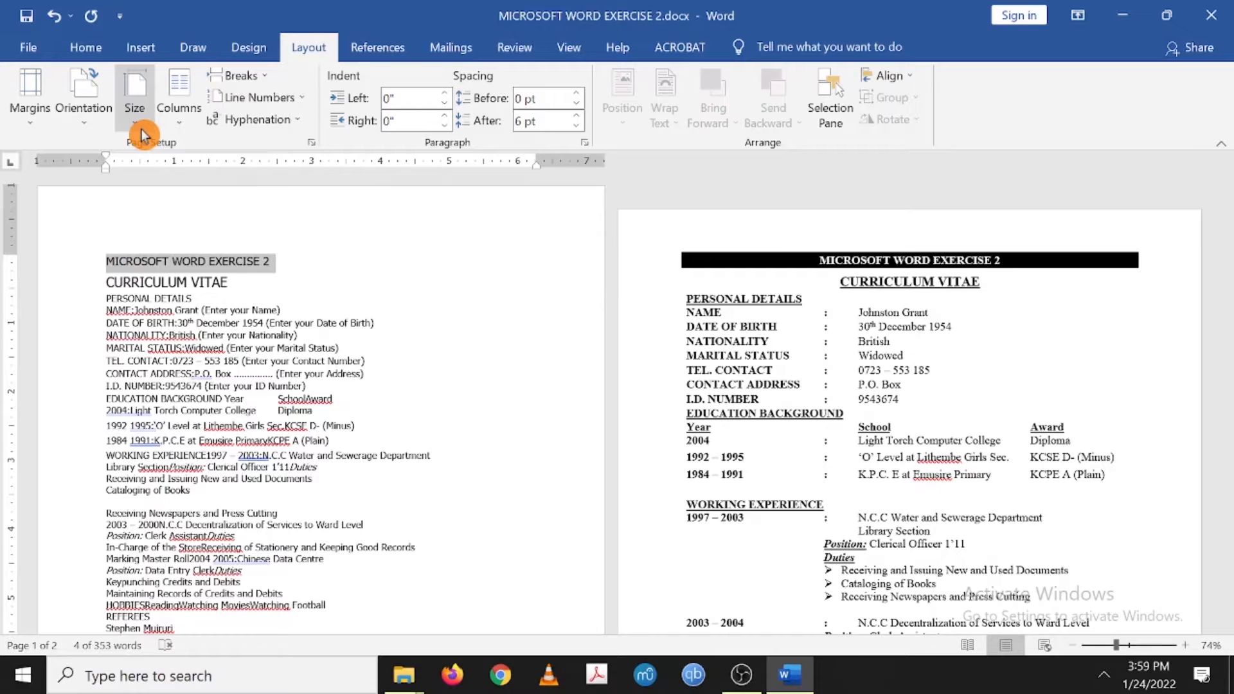
click(84, 49)
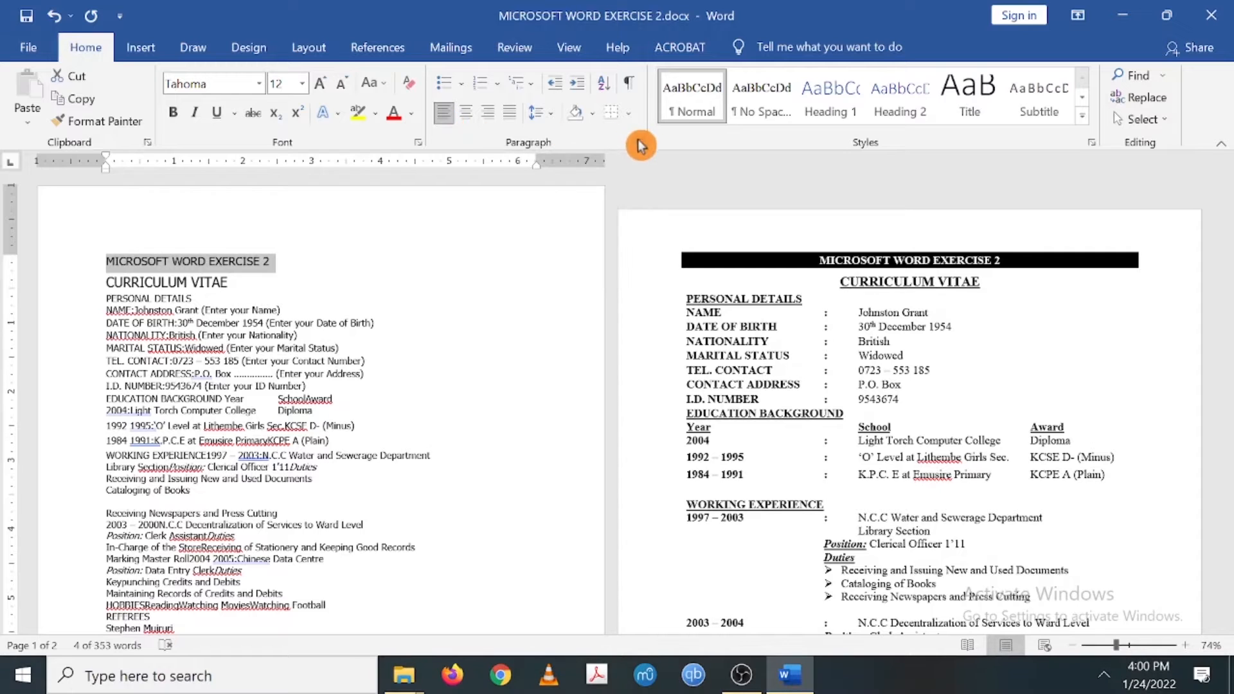
- Centre the title and give its paragraph a black shading fill via Borders and Shading
click(464, 115)
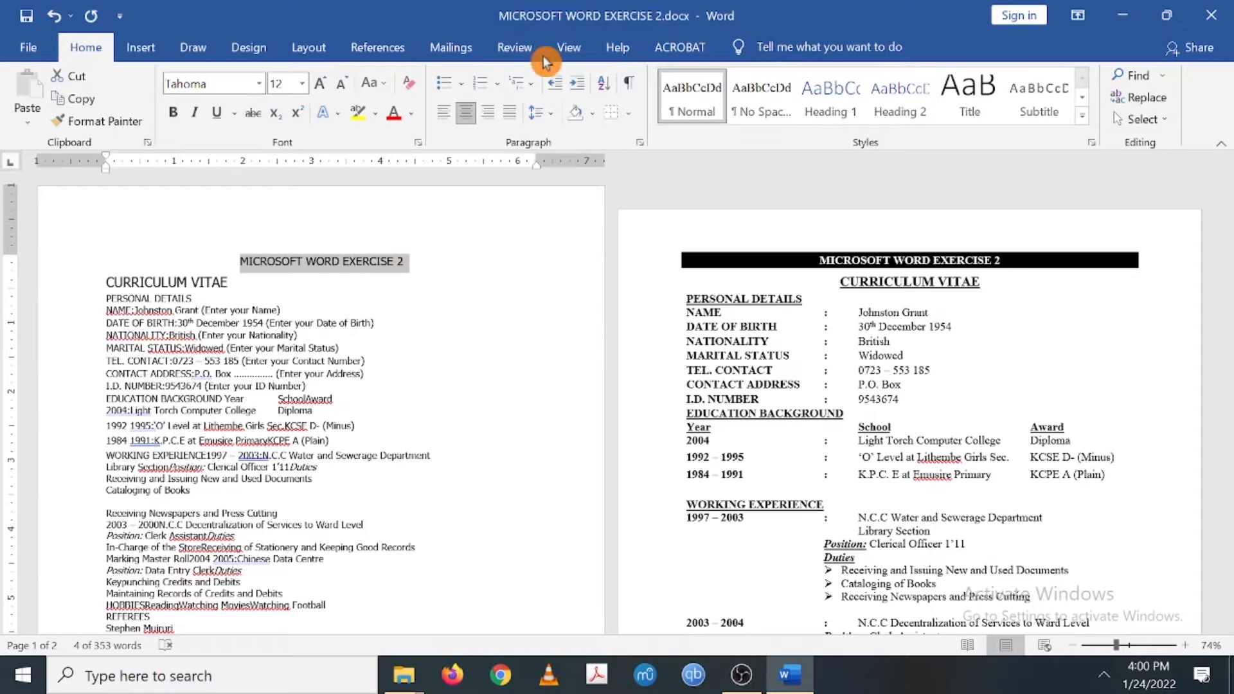
click(256, 55)
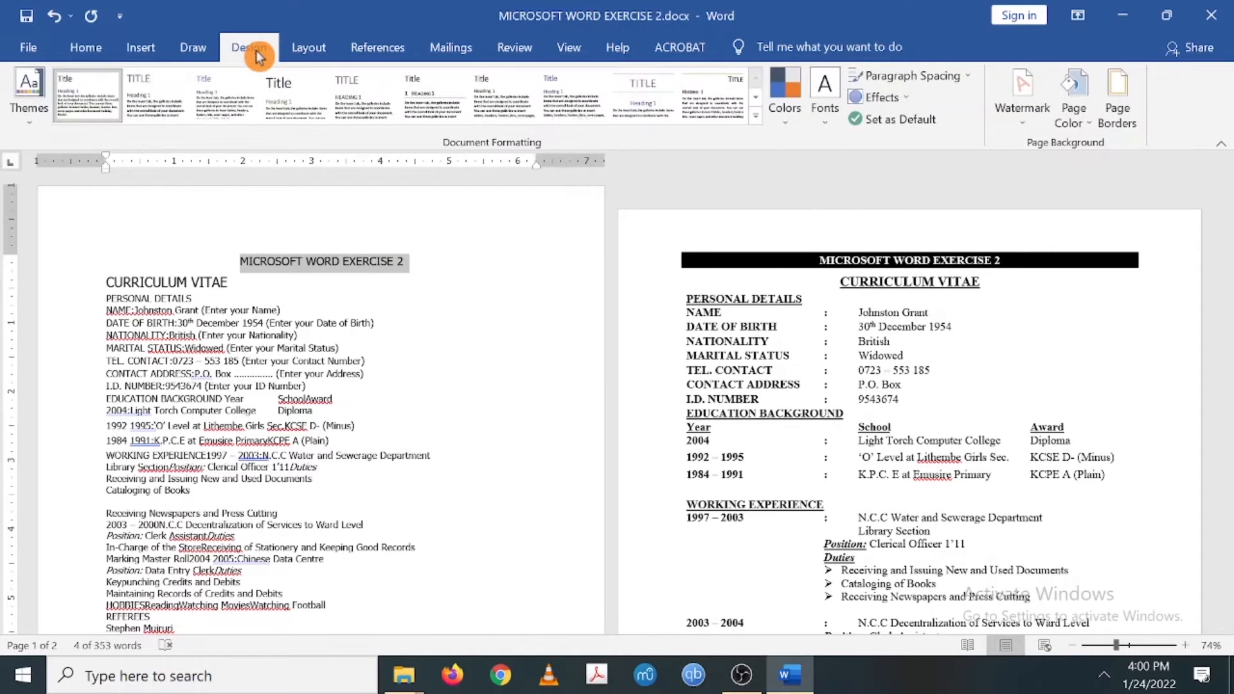
click(1119, 121)
click(801, 244)
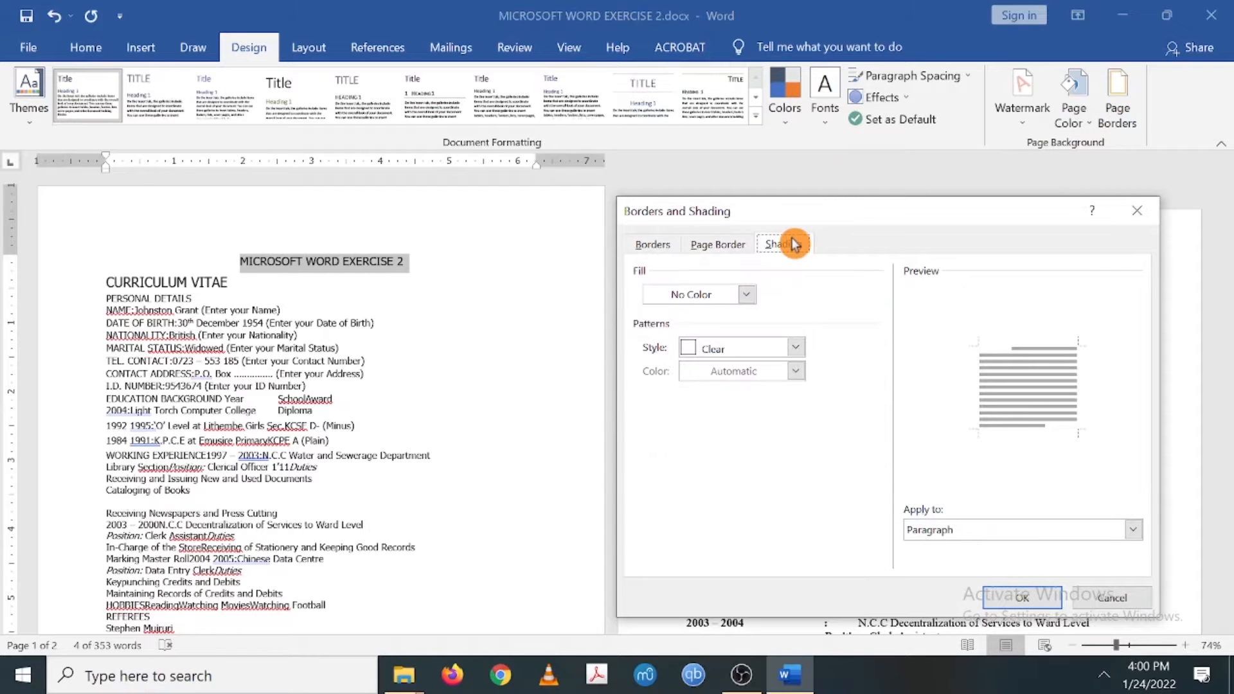
click(746, 295)
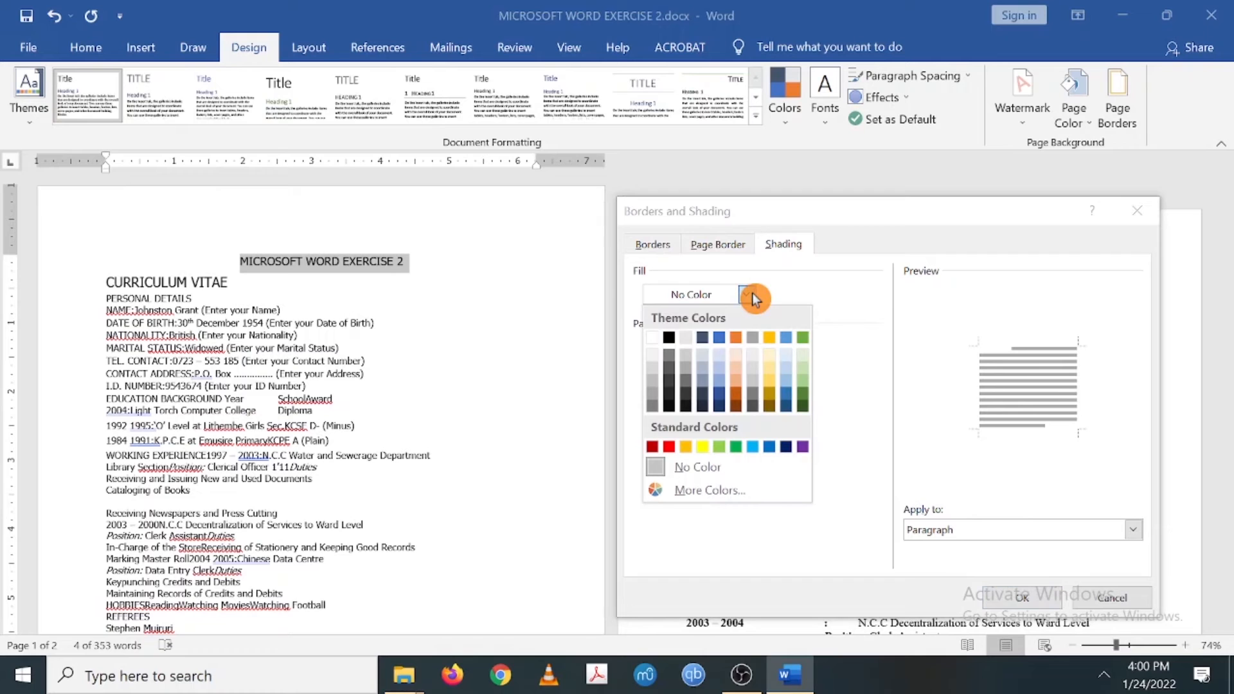
click(669, 338)
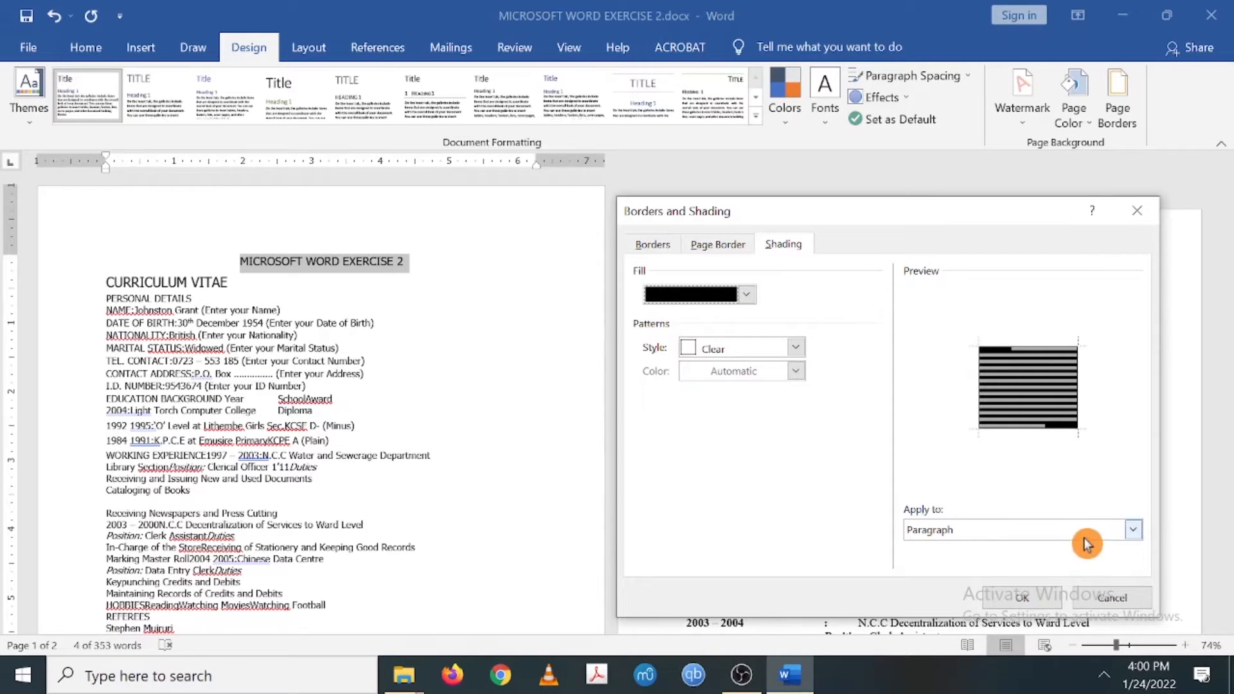
click(1026, 596)
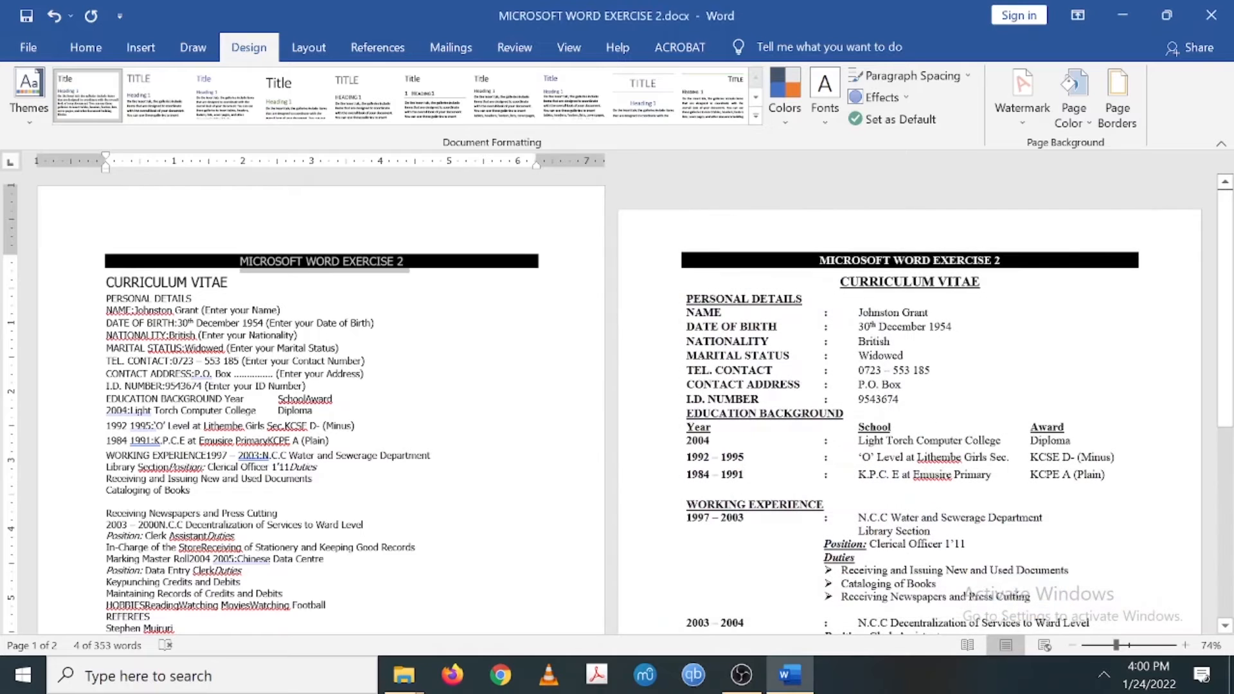
- Make the MICROSOFT WORD EXERCISE 2 title bold
click(297, 334)
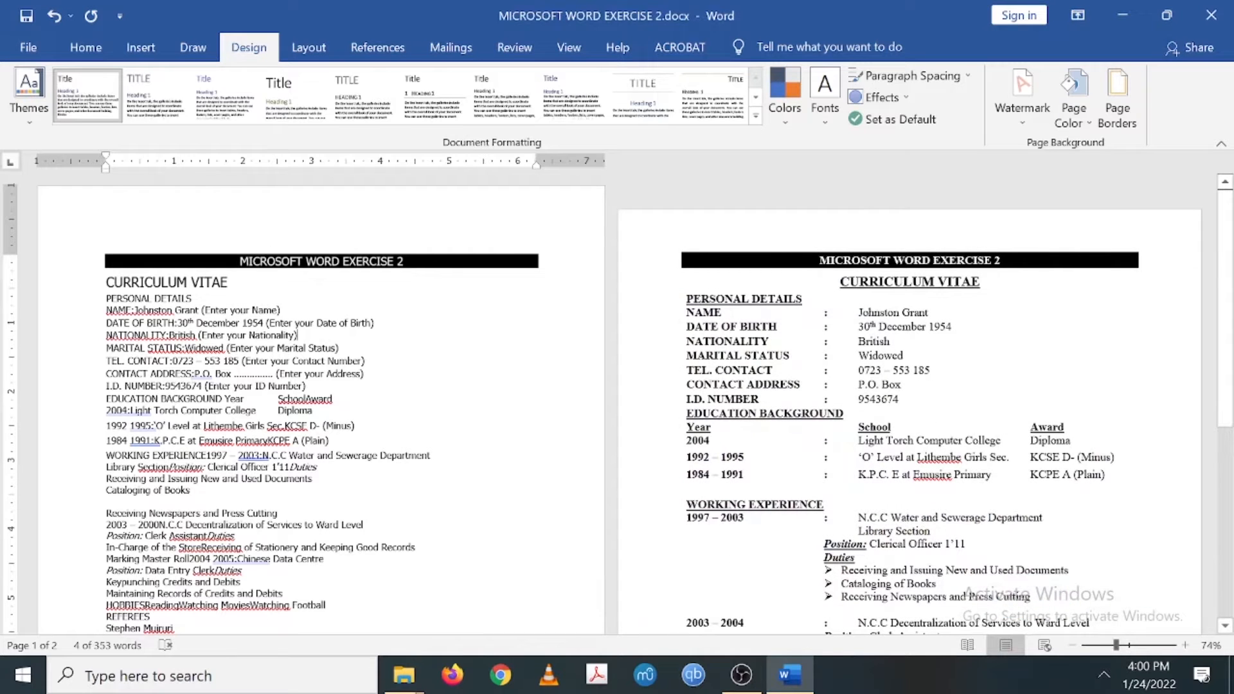
drag(405, 261, 239, 261)
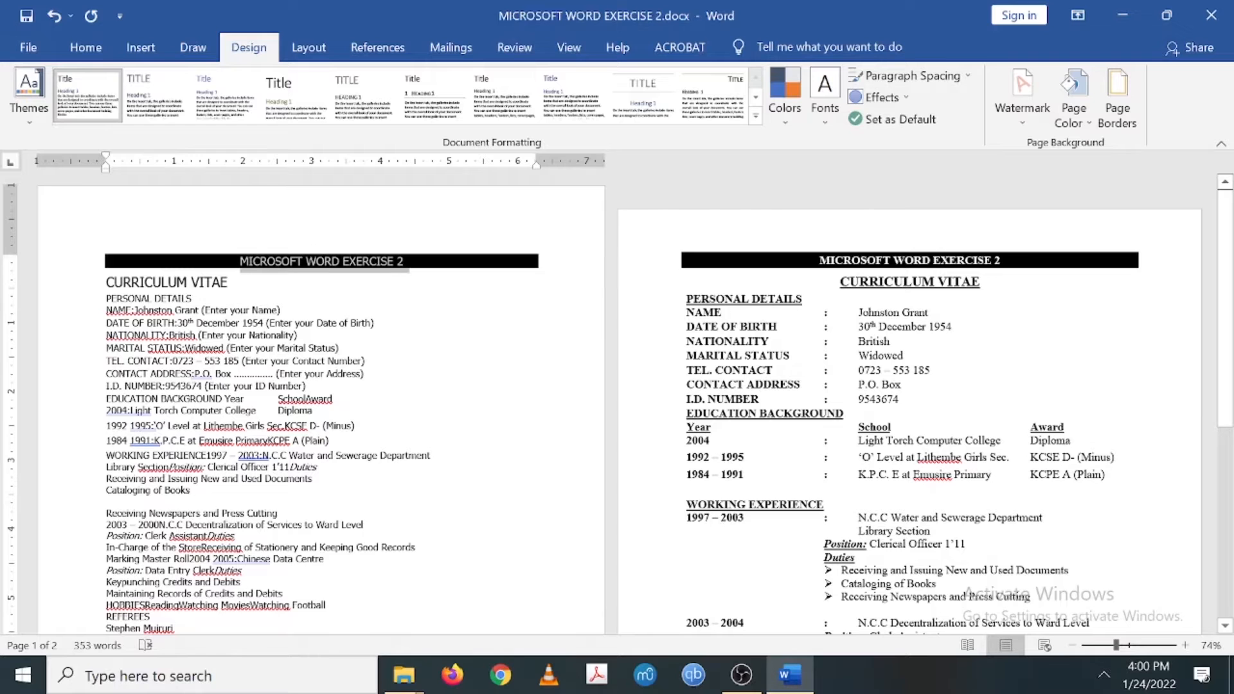
click(85, 50)
click(175, 115)
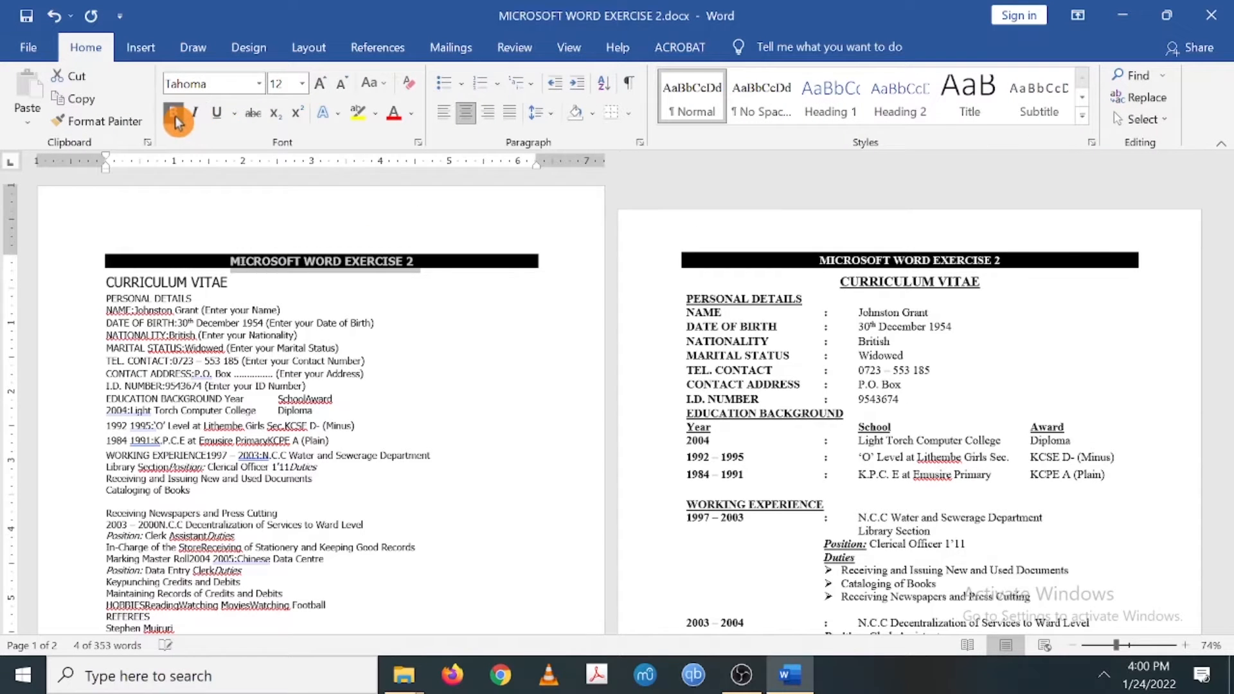
- Select the name entry in the reference CV to check its font
click(230, 282)
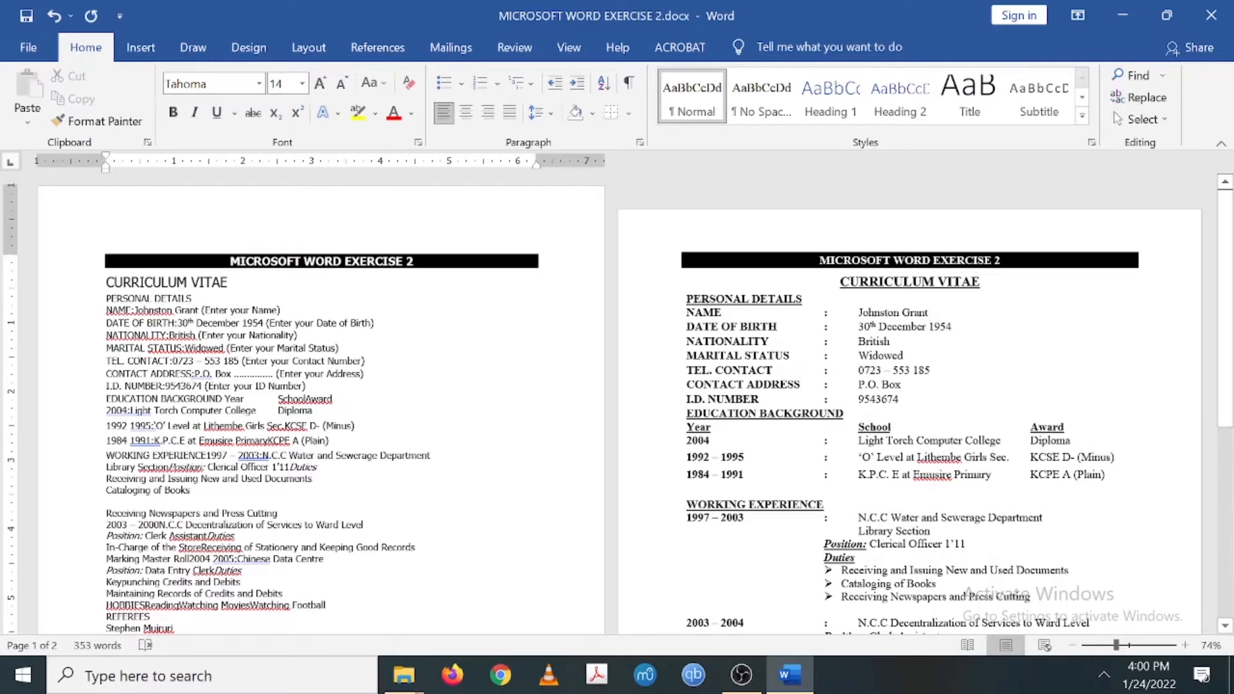
scroll(617, 403, down, 5)
scroll(617, 403, up, 4)
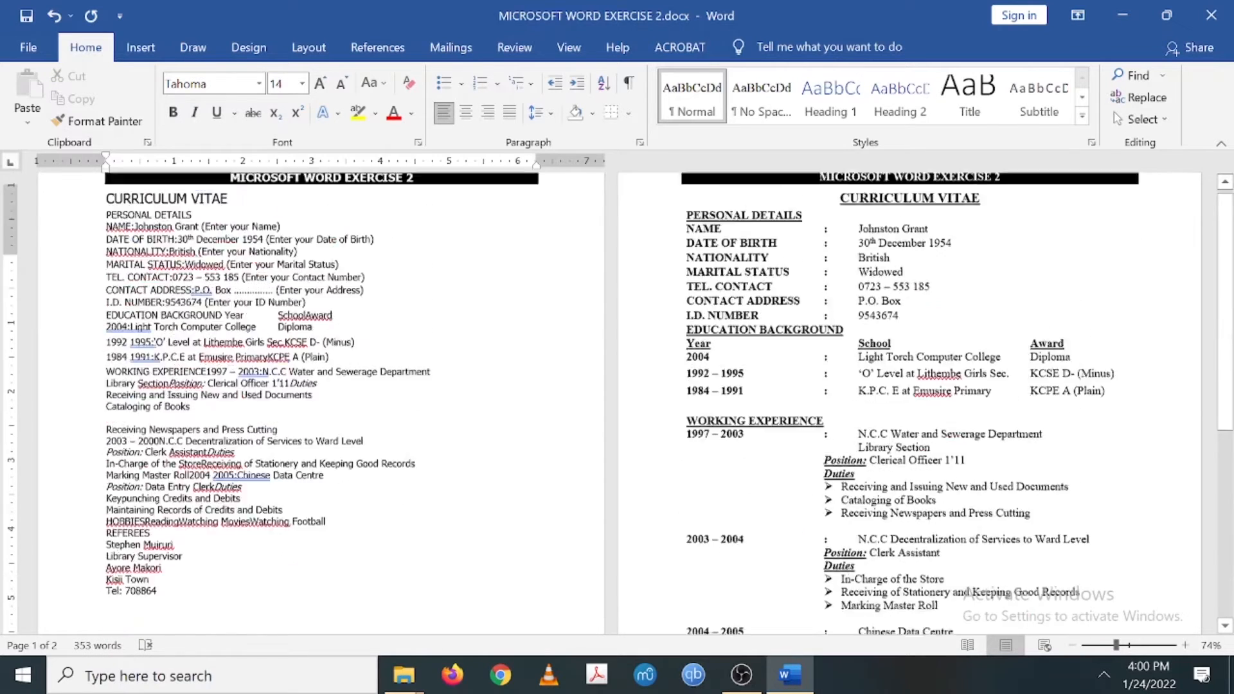
scroll(617, 403, up, 1)
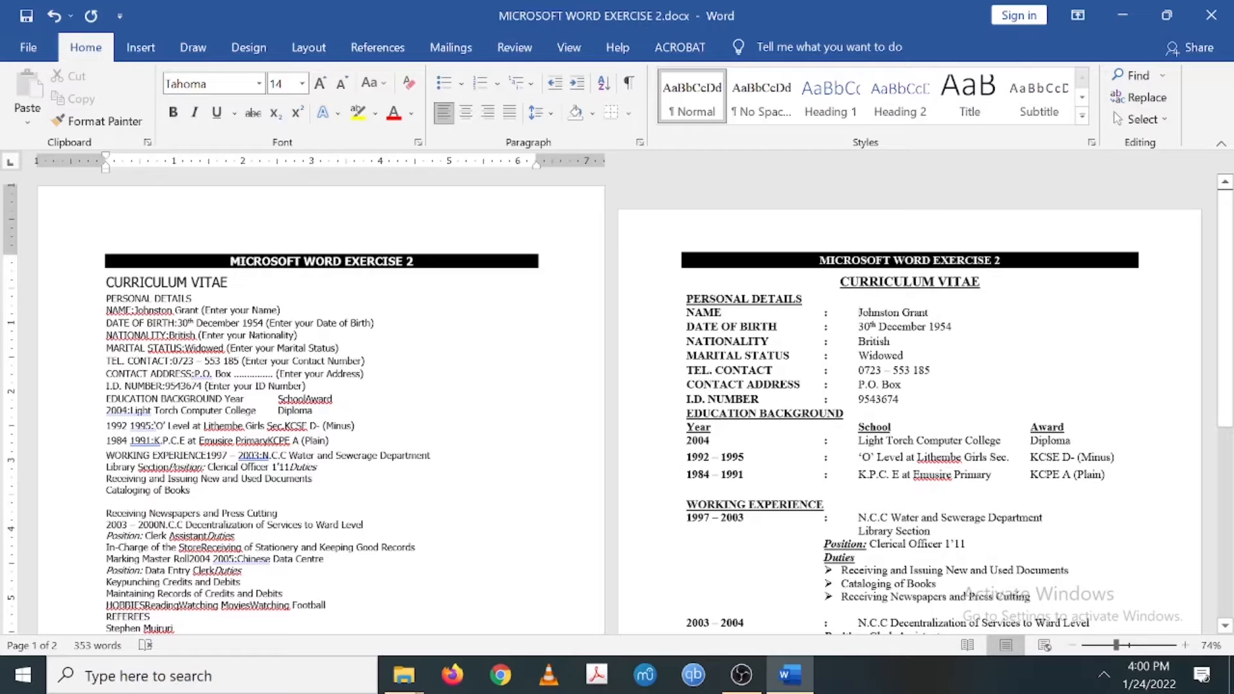
drag(859, 313, 928, 313)
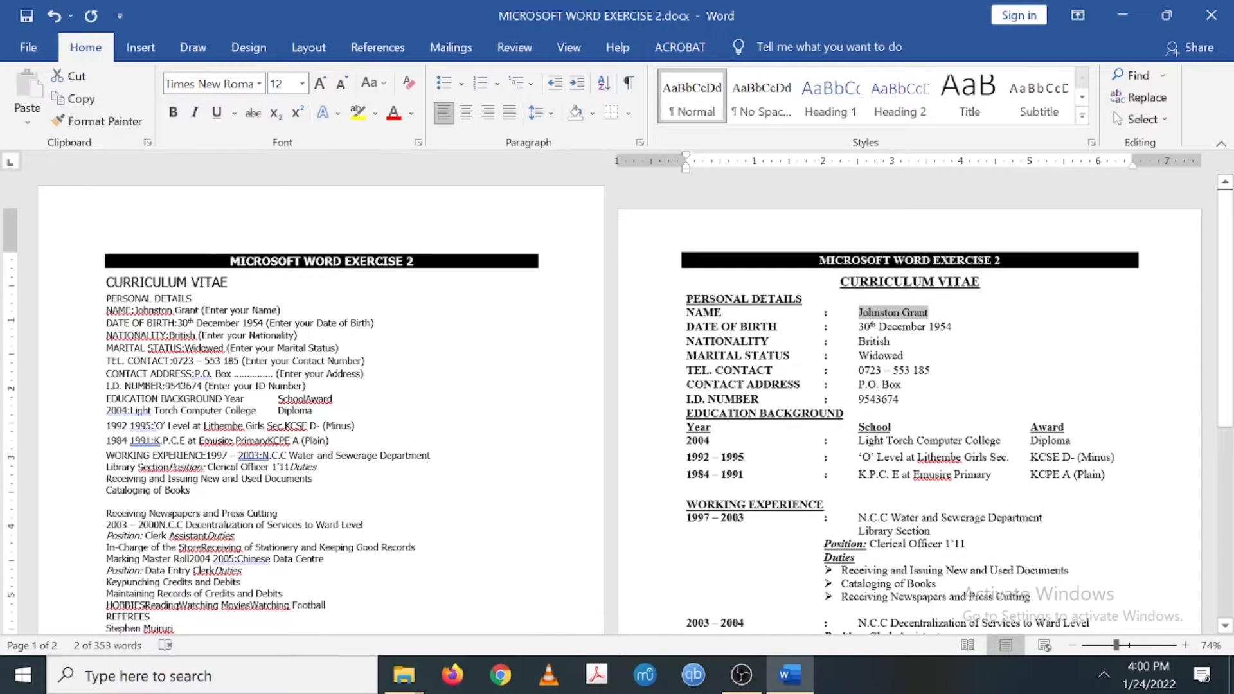
- Set all the CV text to Times New Roman, 12 pt
click(333, 303)
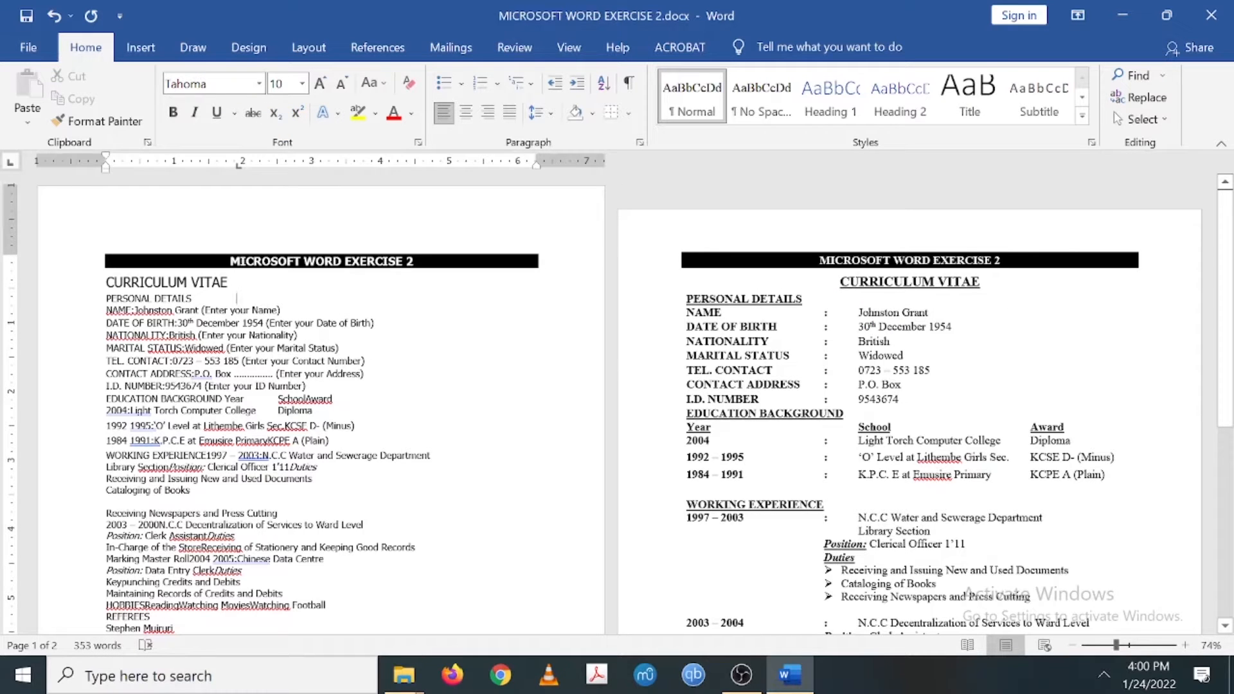
drag(106, 283, 332, 443)
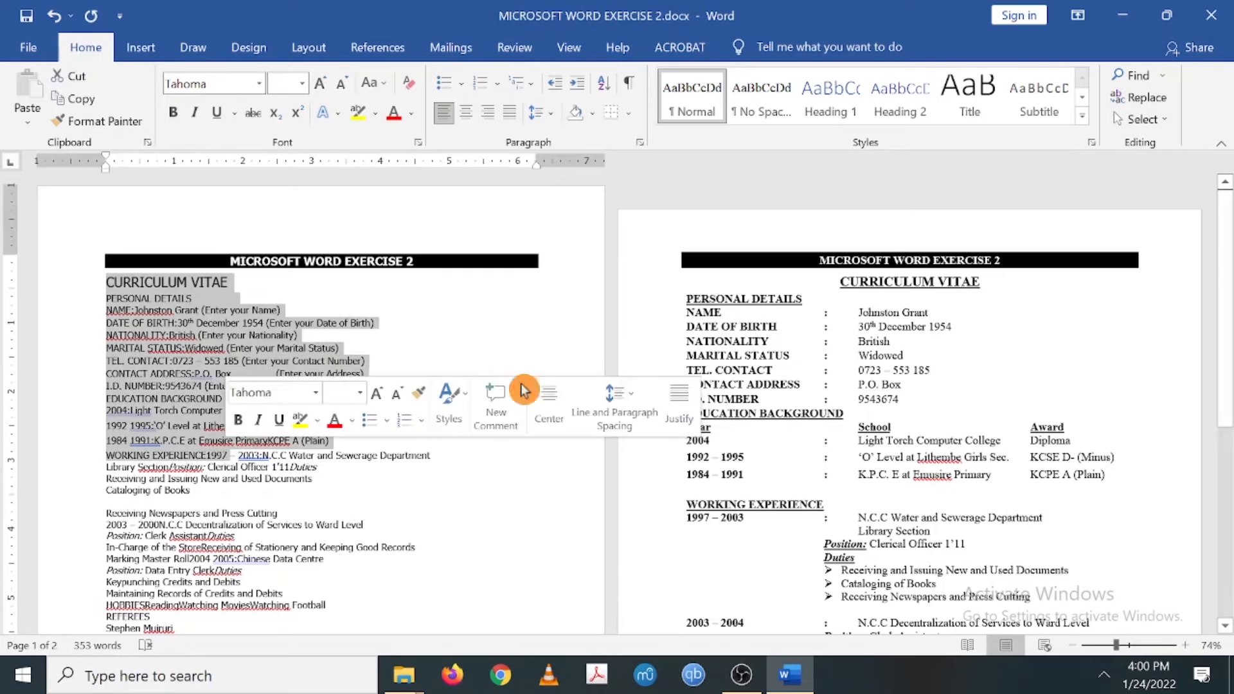
click(790, 342)
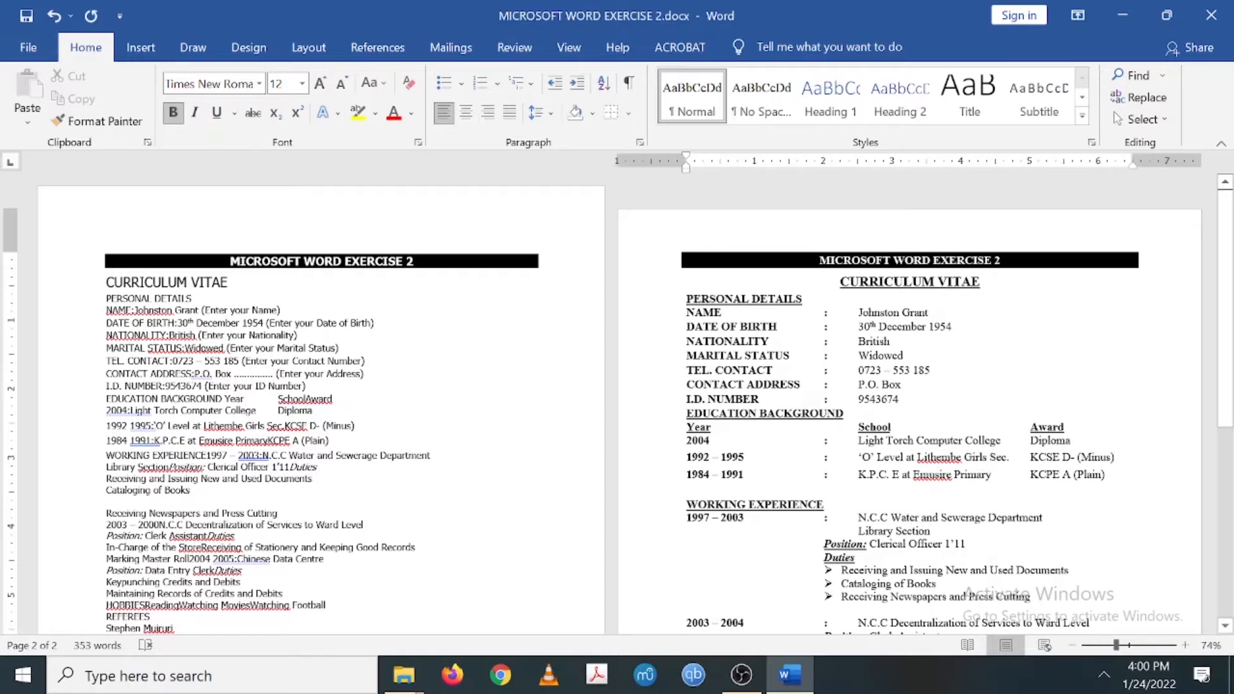
drag(106, 283, 192, 450)
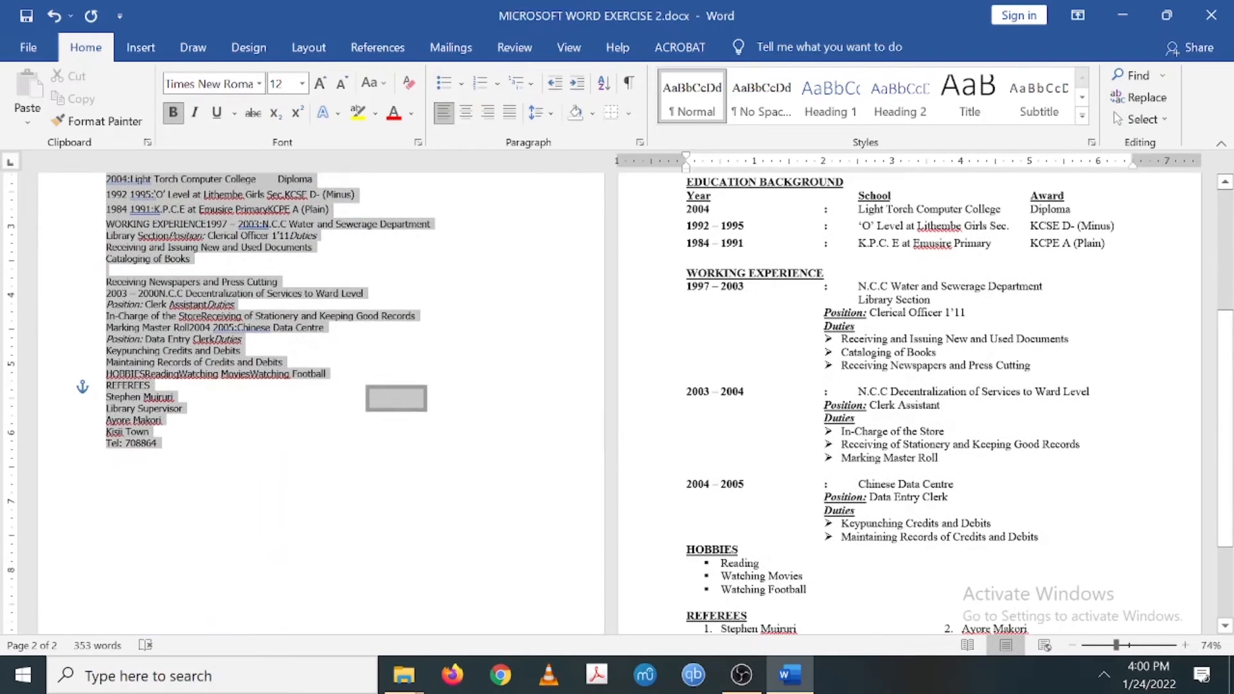
click(260, 85)
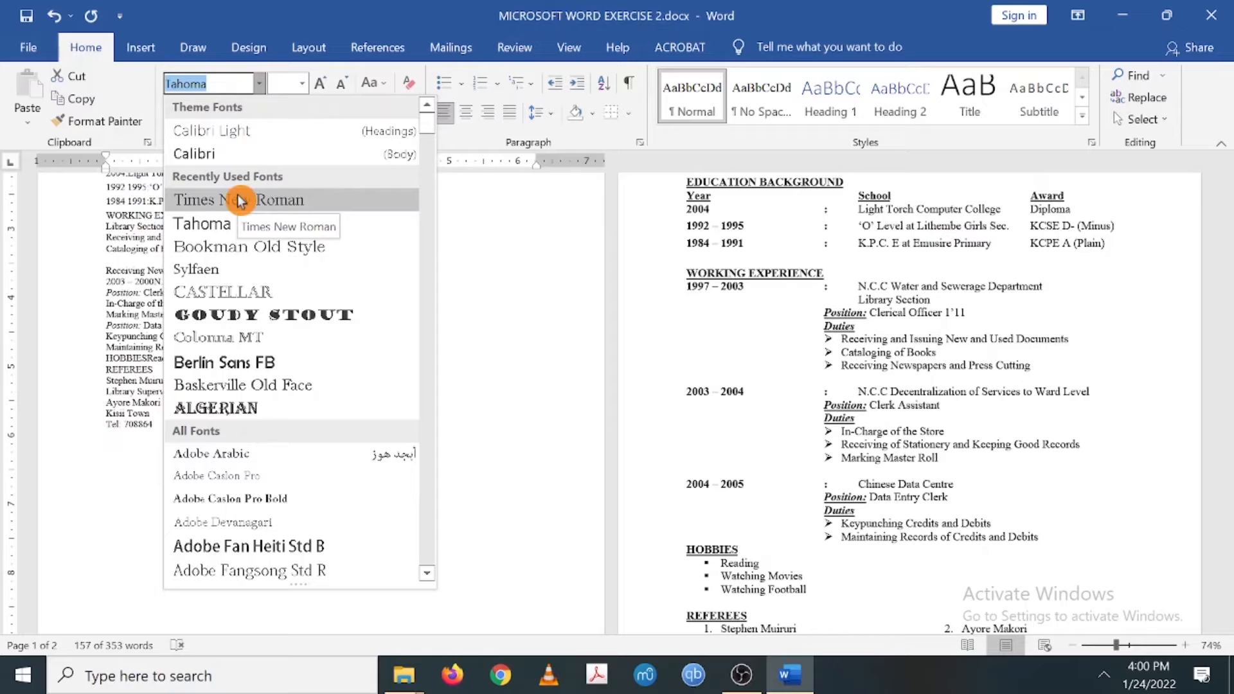
click(239, 200)
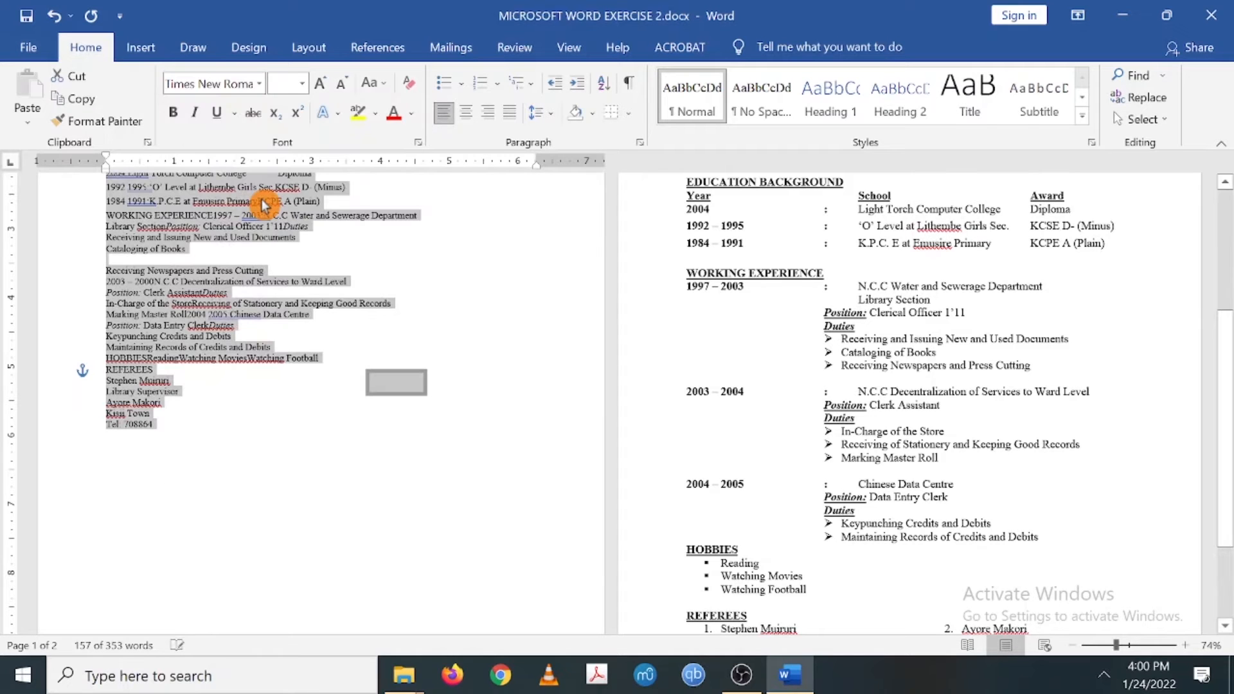
click(302, 88)
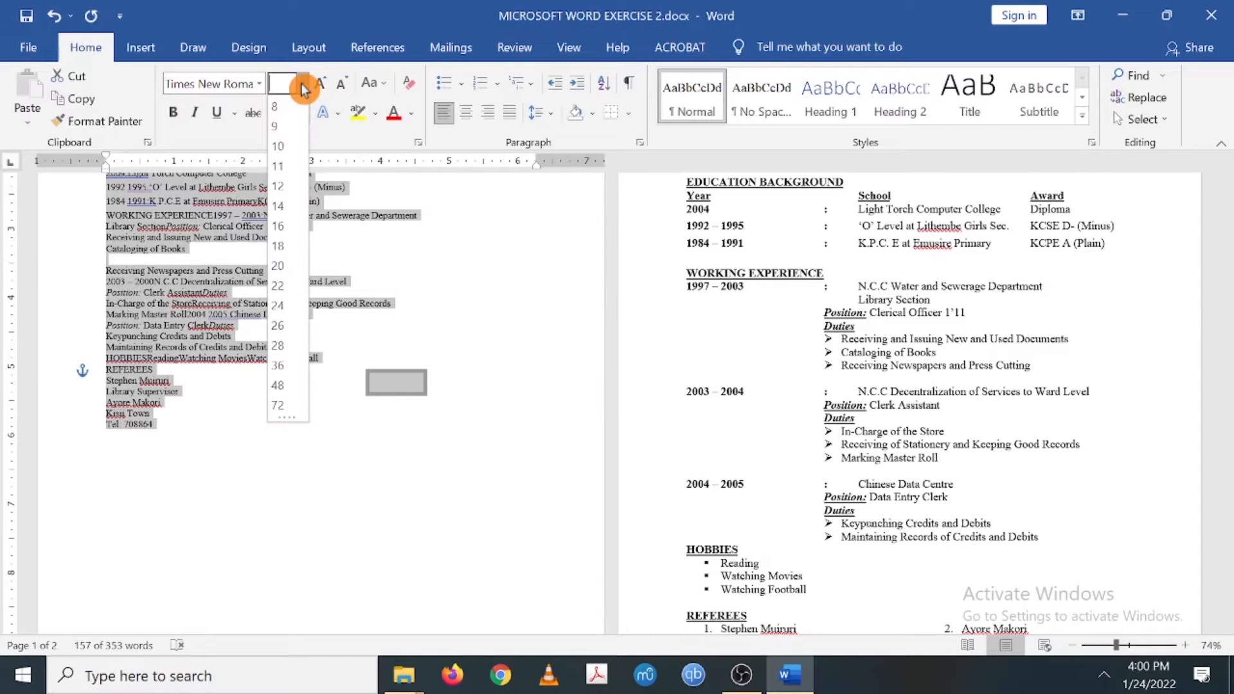
click(281, 188)
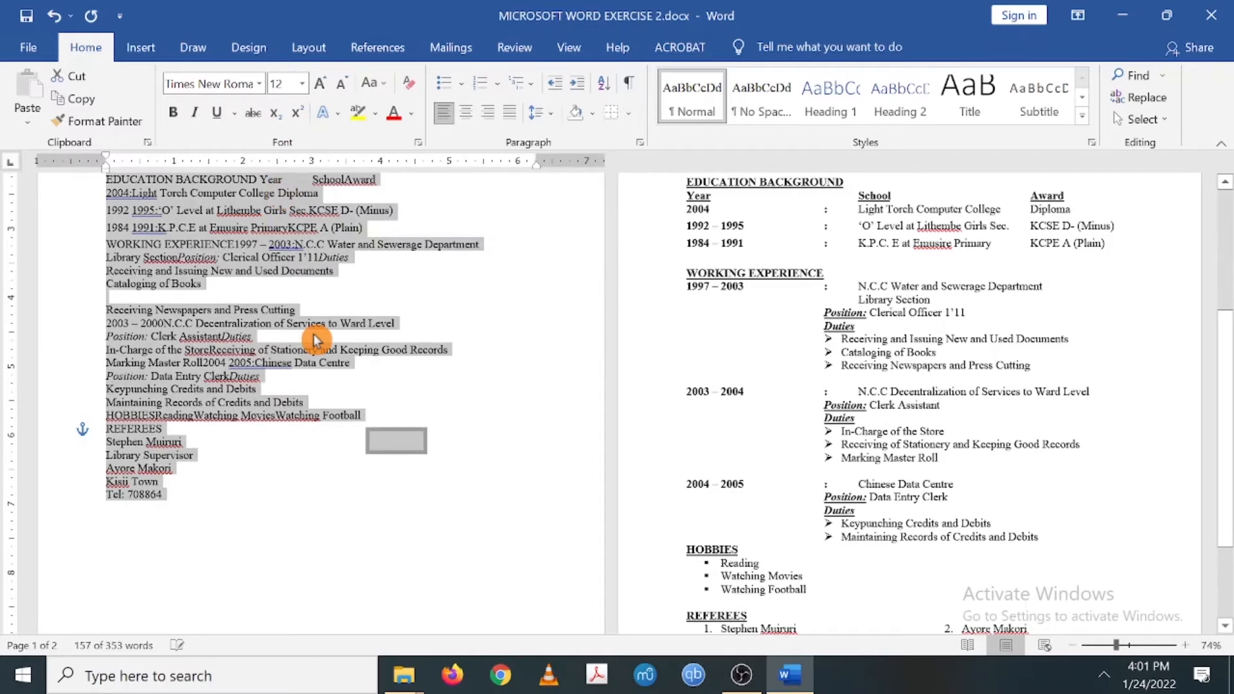
- Save the document
scroll(317, 338, up, 3)
scroll(317, 339, up, 1)
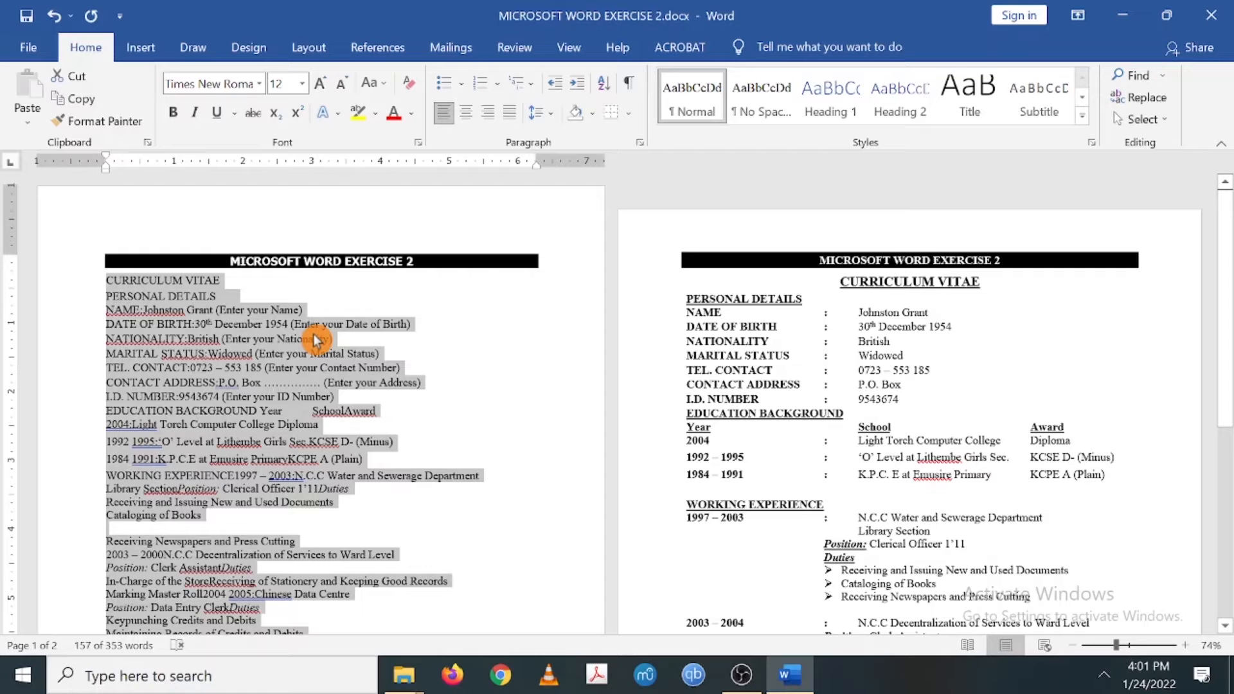
key(ctrl+s)
scroll(316, 340, down, 1)
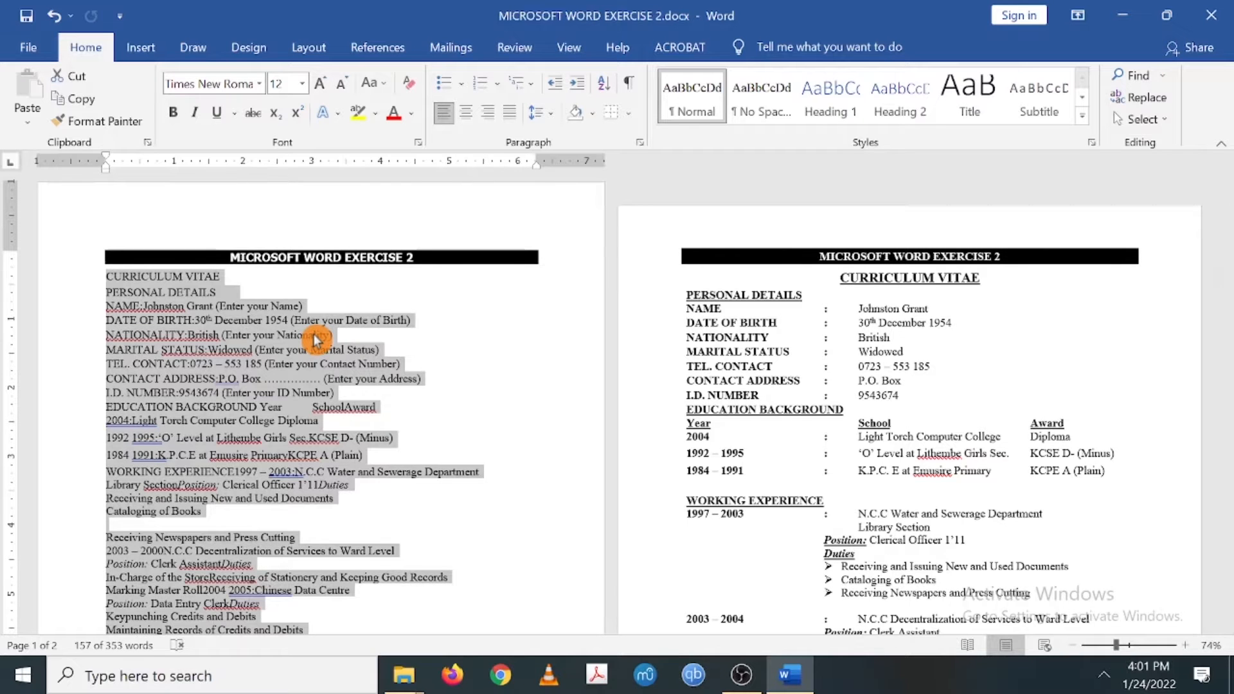
- Select the CURRICULUM VITAE title line
click(317, 340)
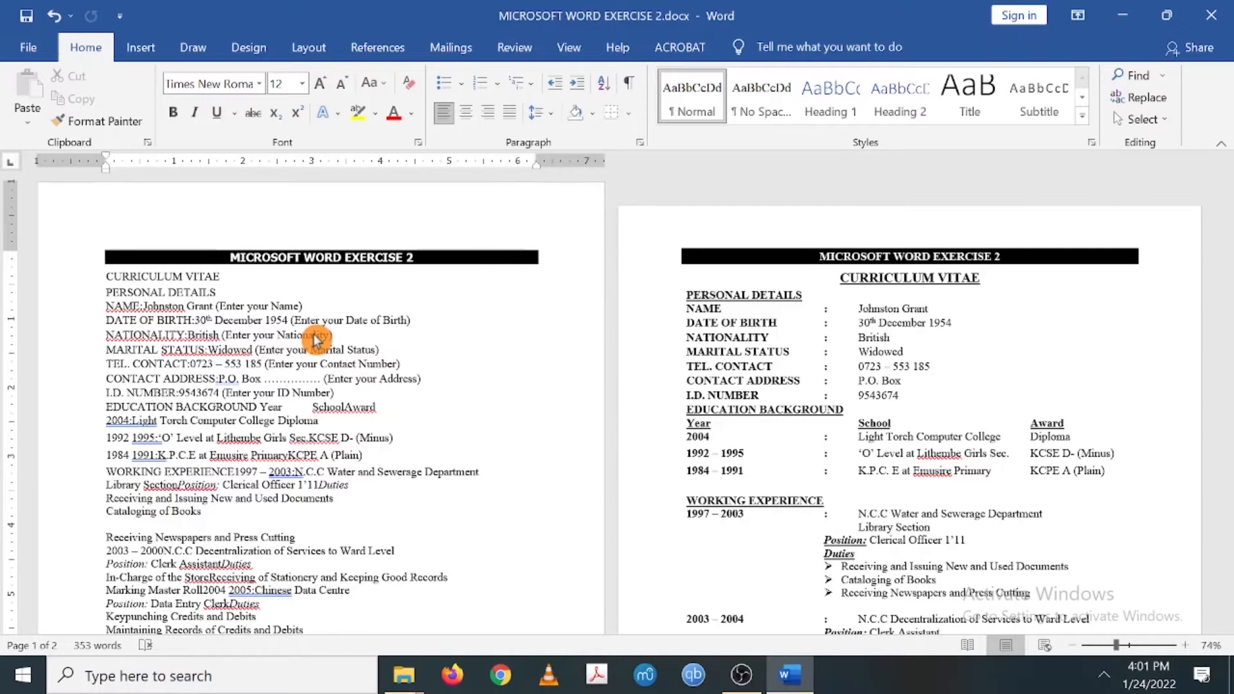
click(237, 292)
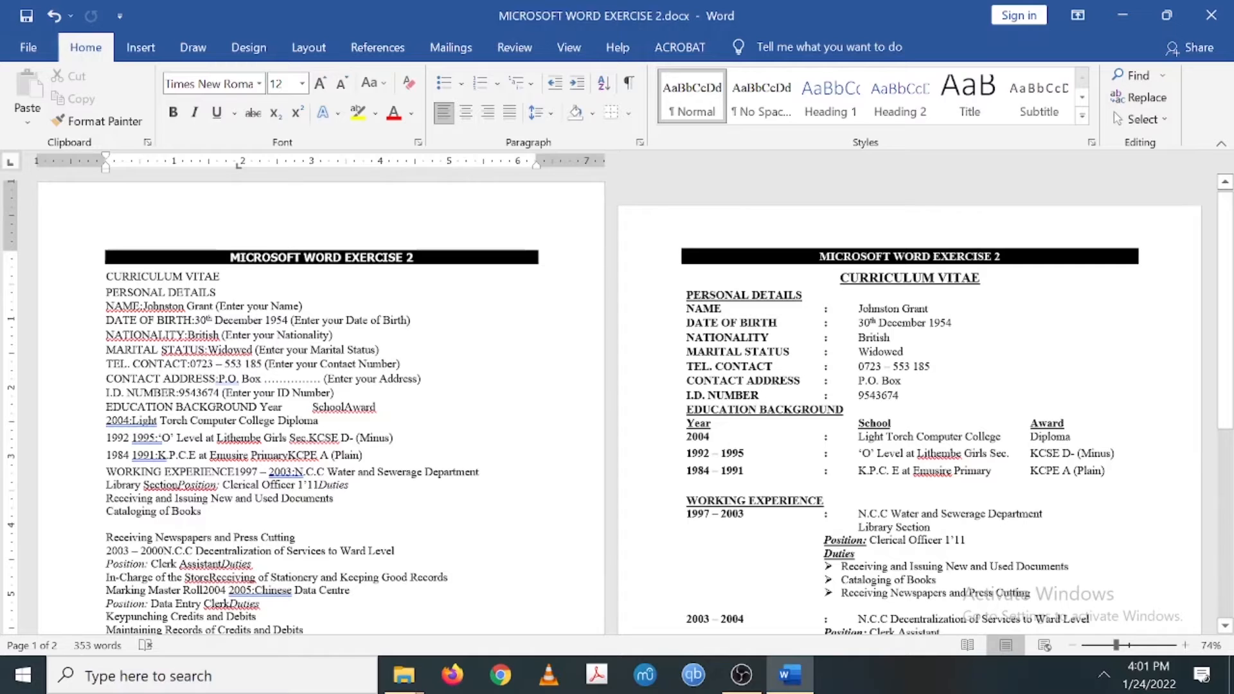
drag(106, 276, 225, 278)
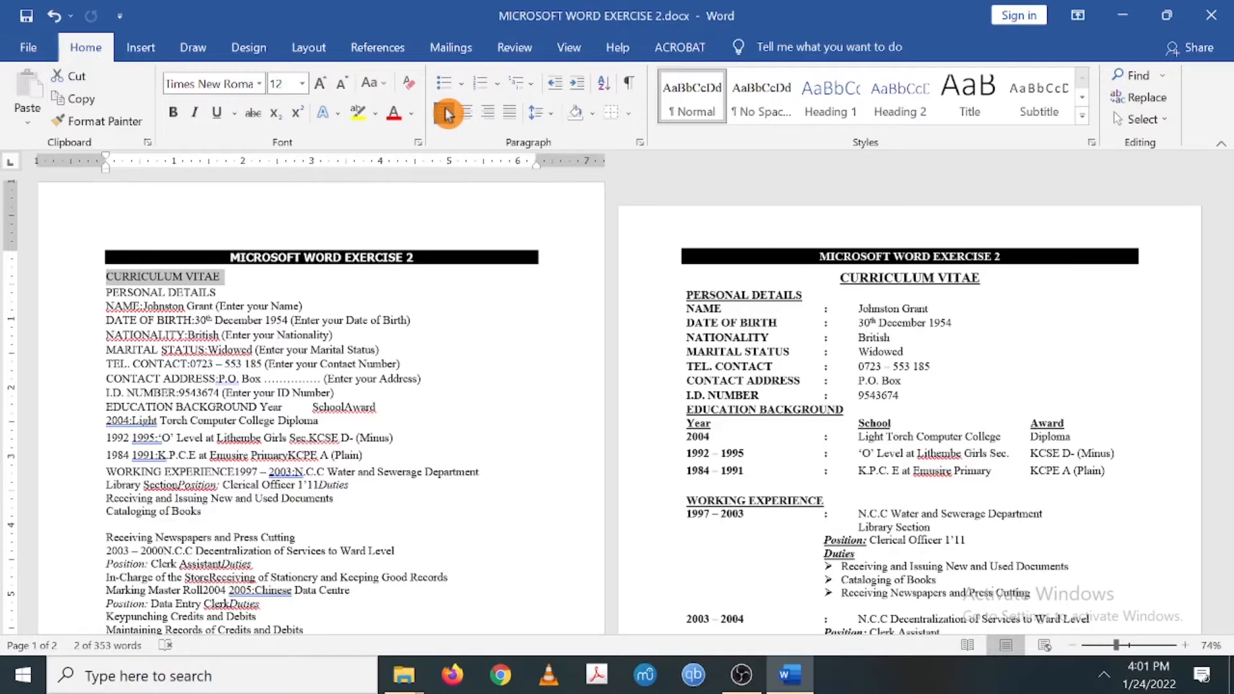
- Make CURRICULUM VITAE centred, 14 pt, bold and underlined
click(466, 115)
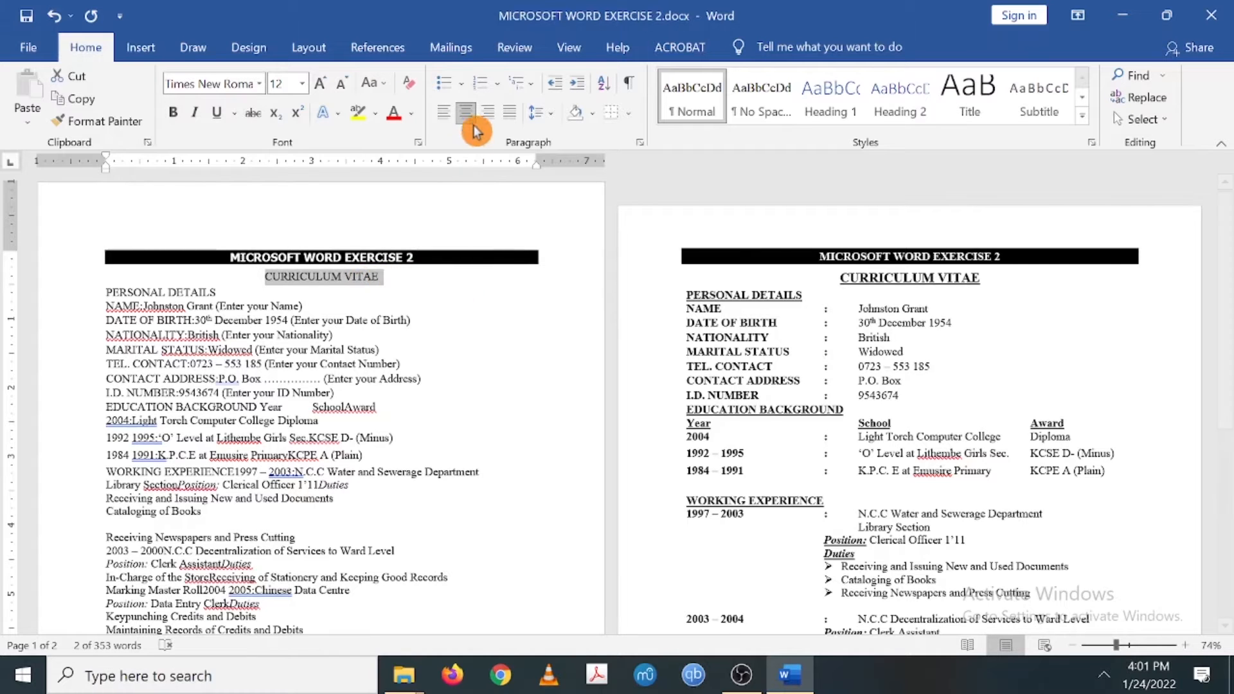
click(302, 85)
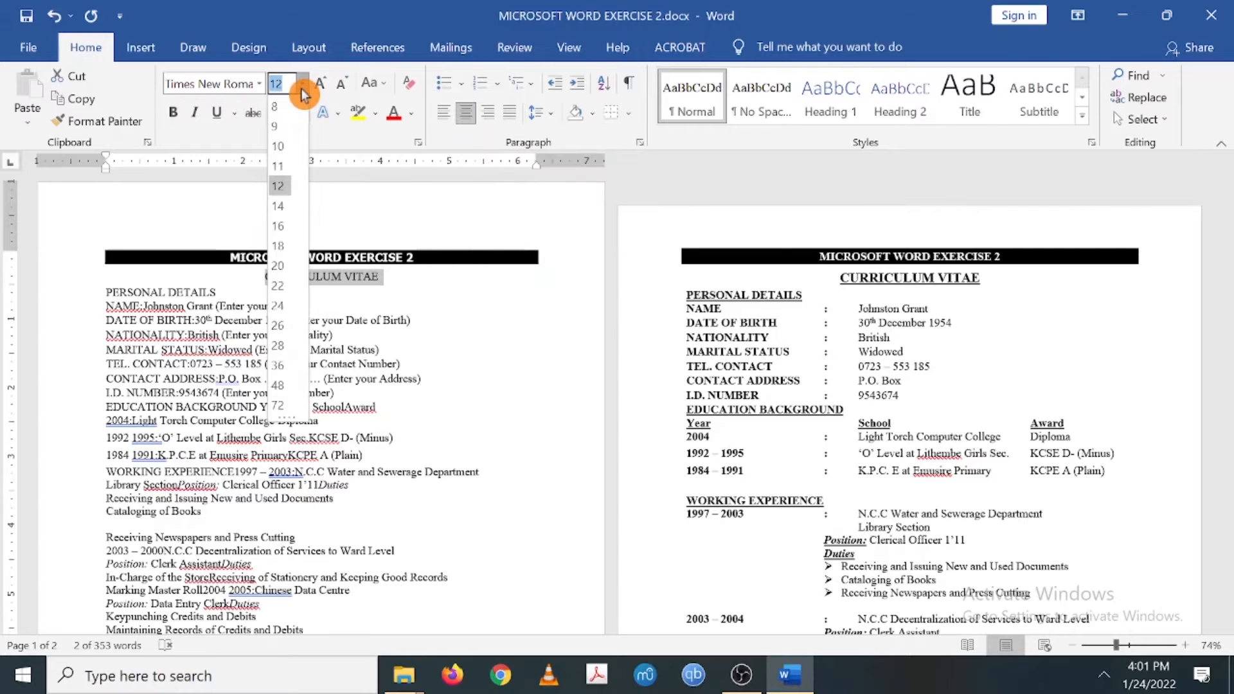
click(284, 213)
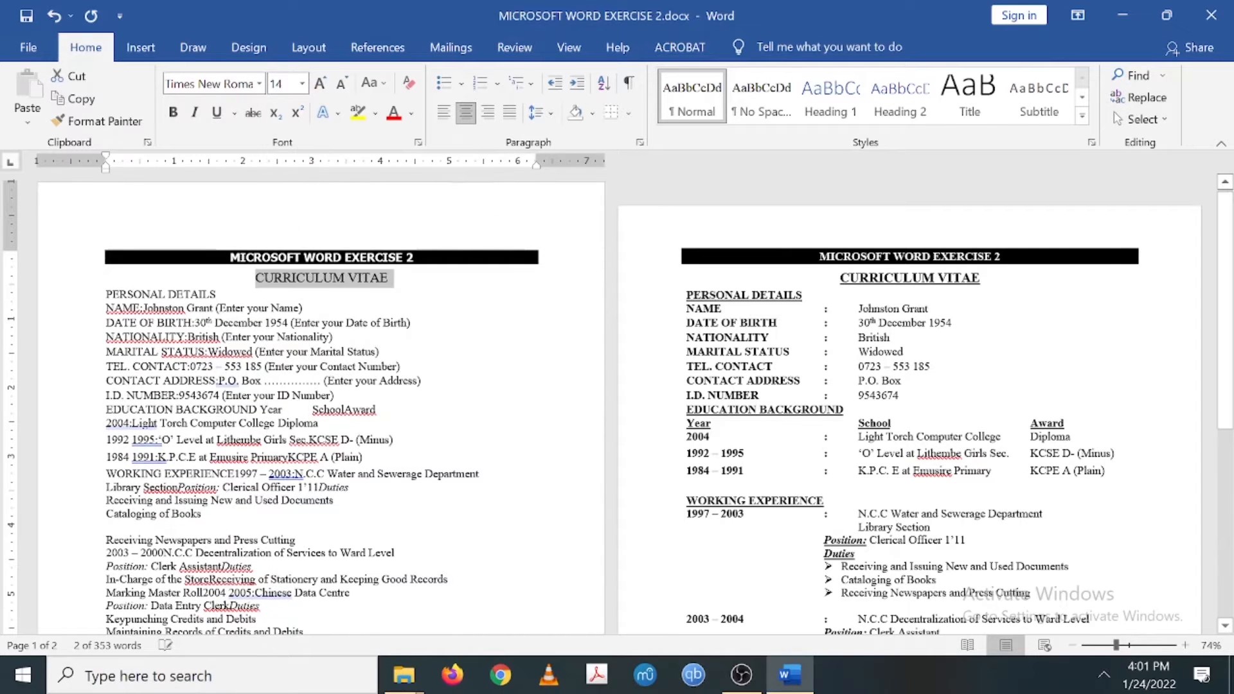
click(173, 122)
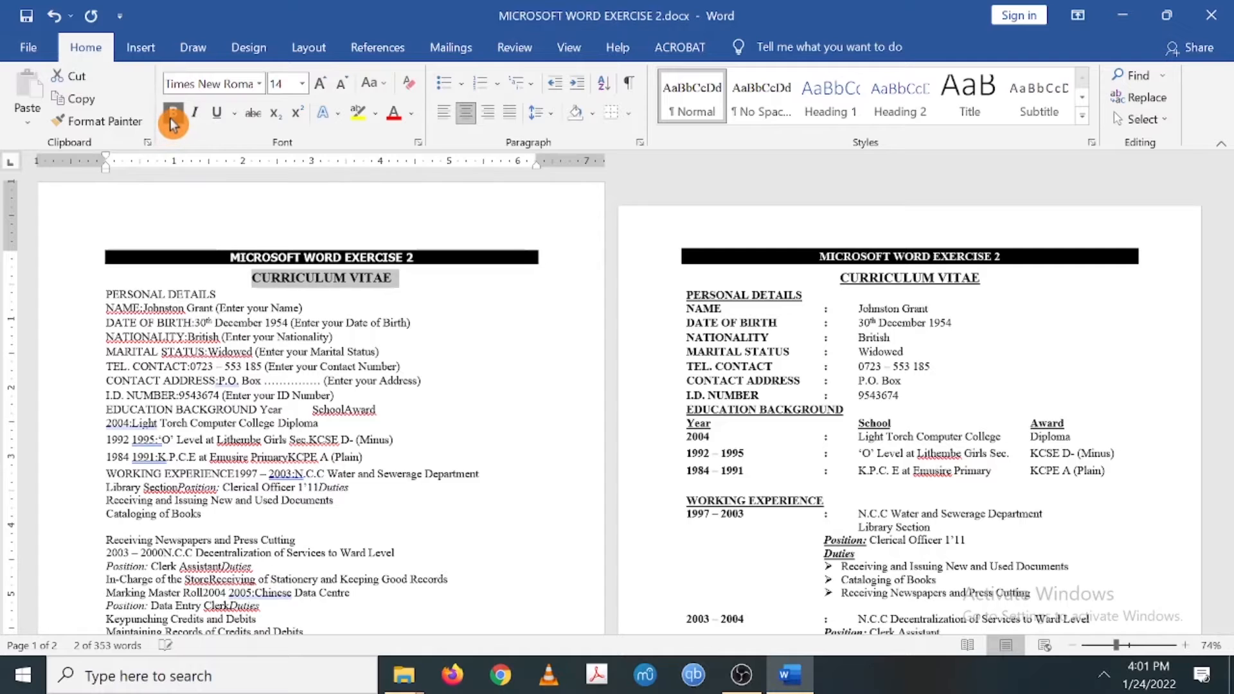
click(216, 115)
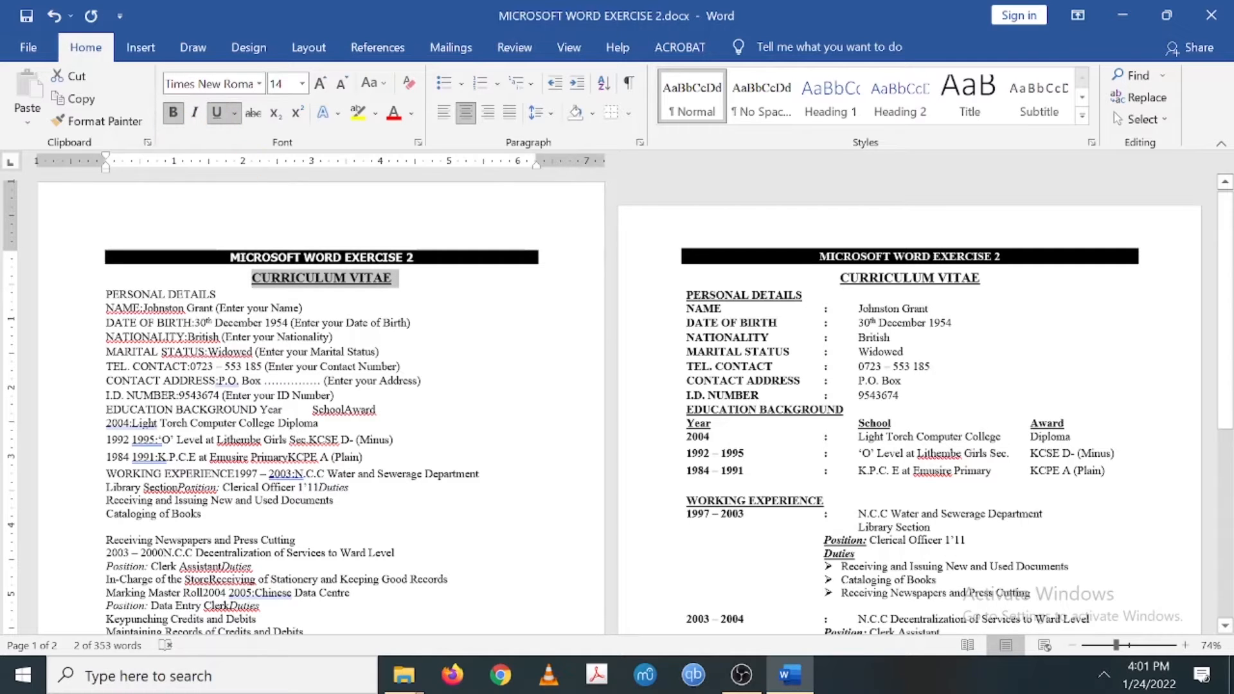
- Make the PERSONAL DETAILS heading bold and underlined, then zoom to 100%
click(303, 309)
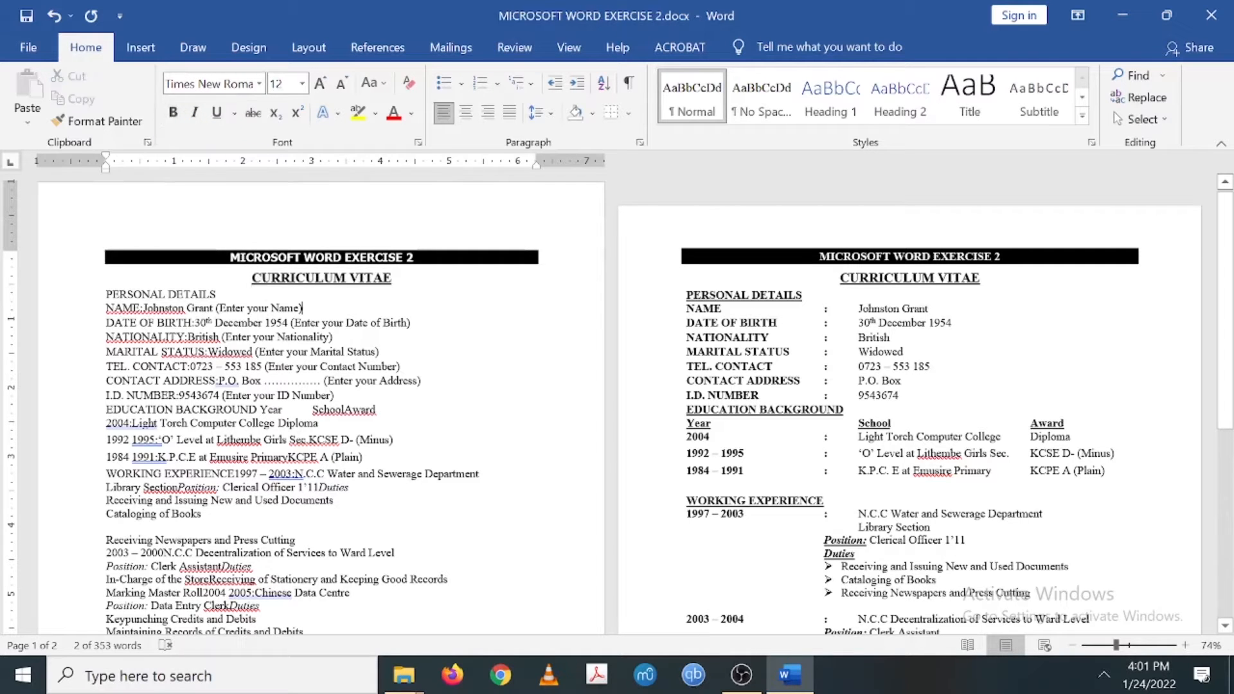
drag(217, 294, 106, 295)
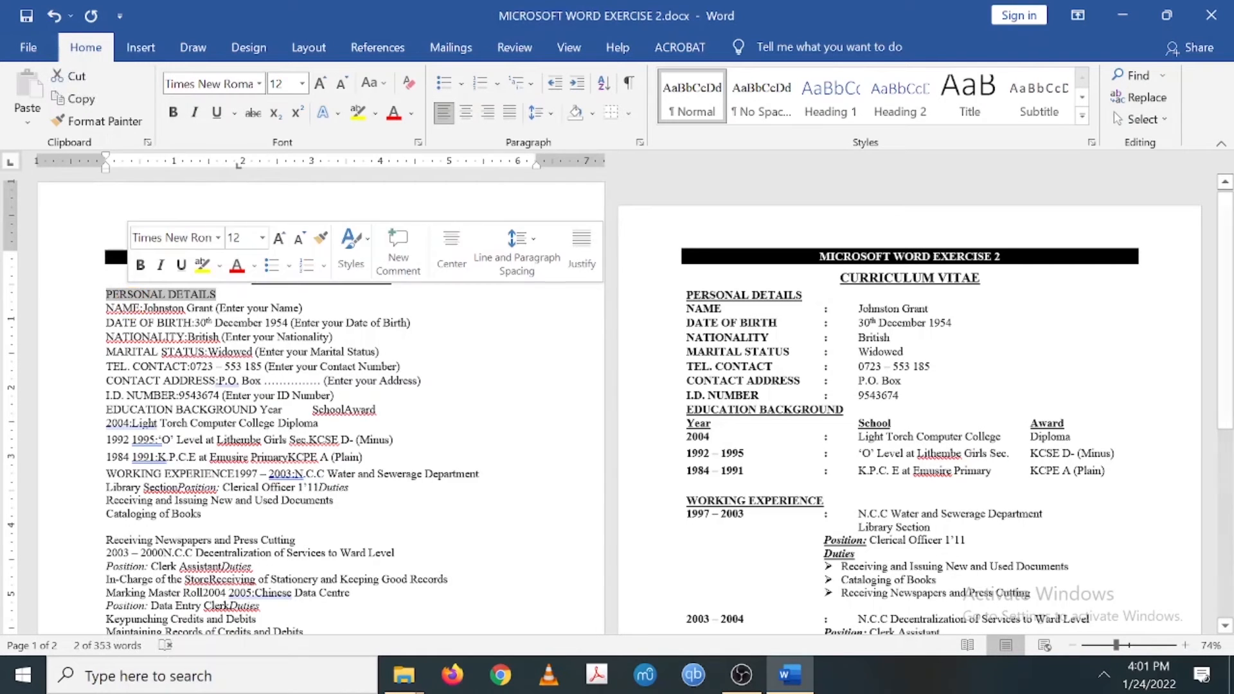
click(173, 116)
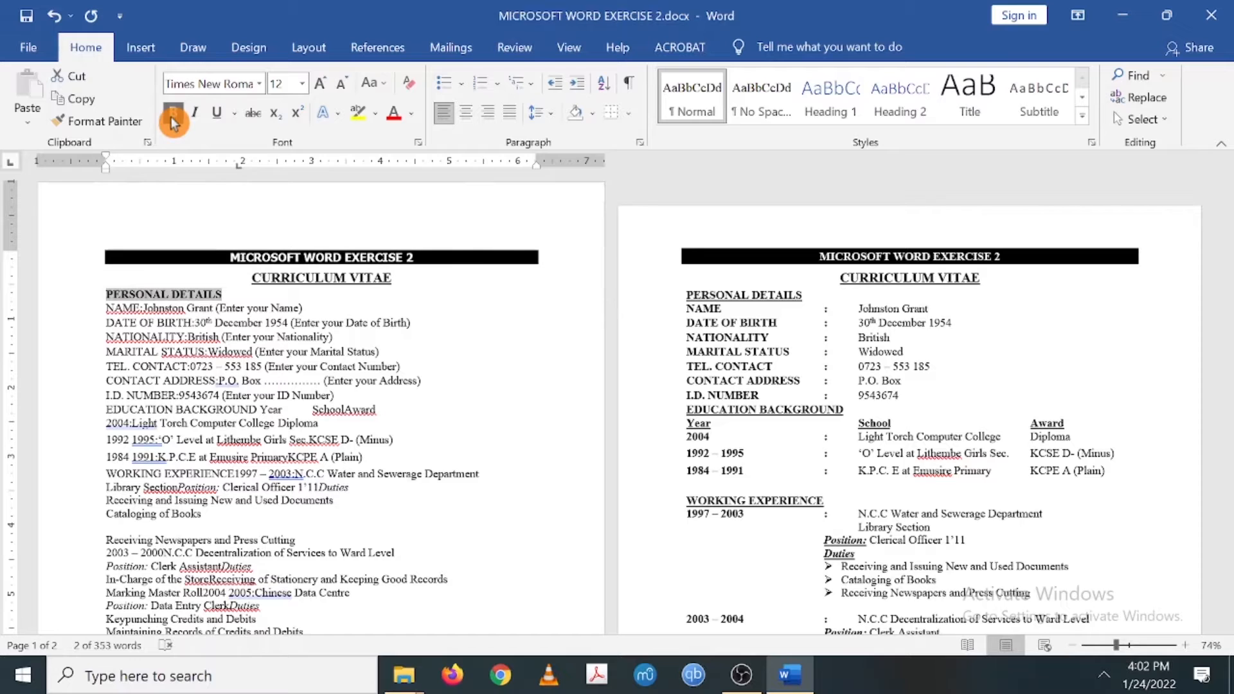
click(221, 124)
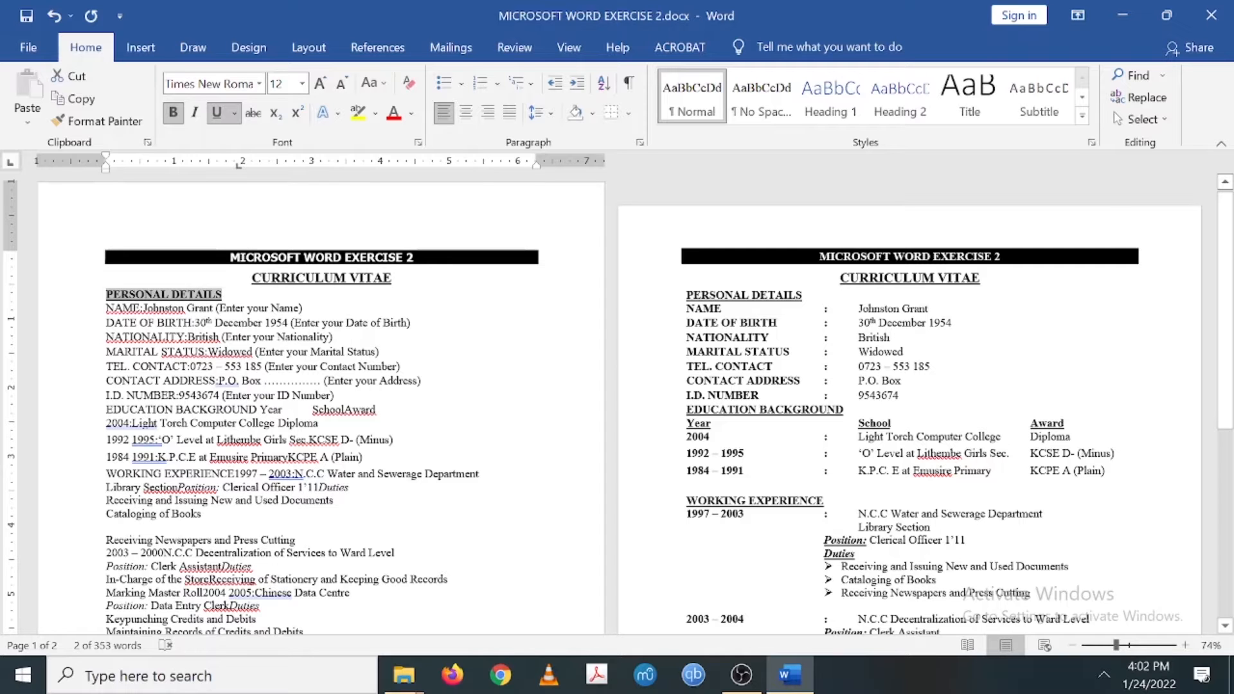
mouse_move(1118, 654)
mouse_down()
mouse_move(1134, 653)
mouse_move(1128, 644)
mouse_up()
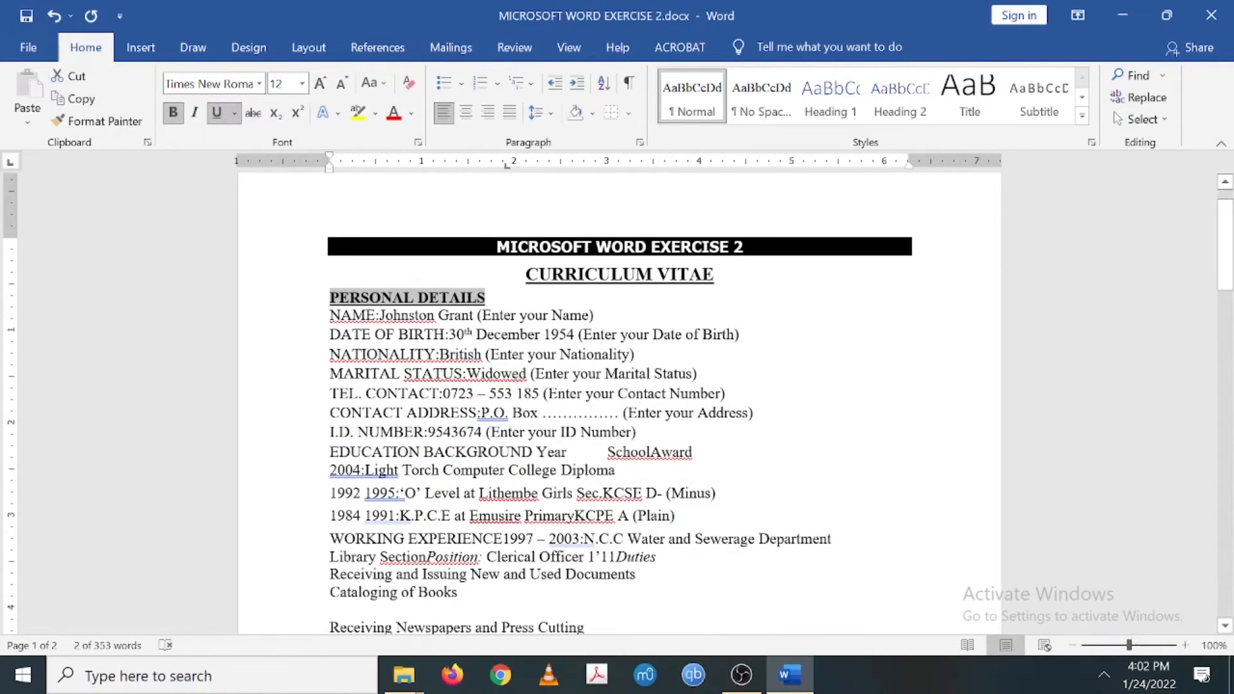
- Launch the On-Screen Keyboard from a Windows search for 'o'
click(375, 334)
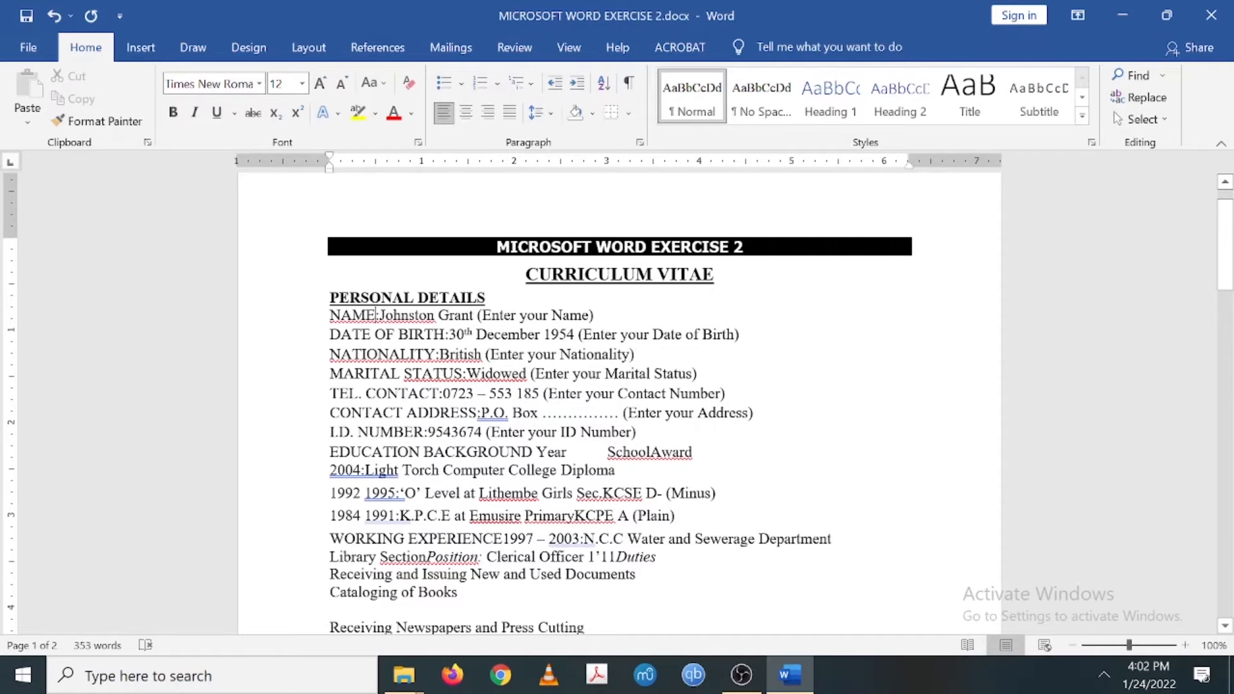
click(197, 680)
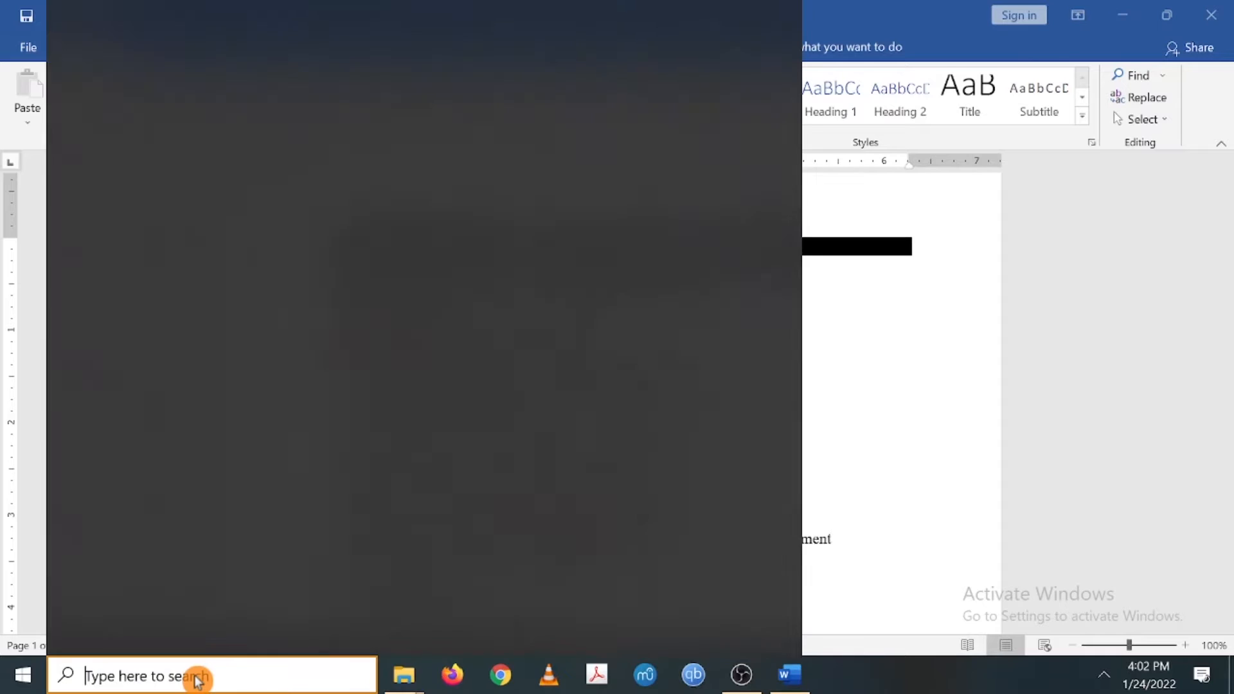
text(o)
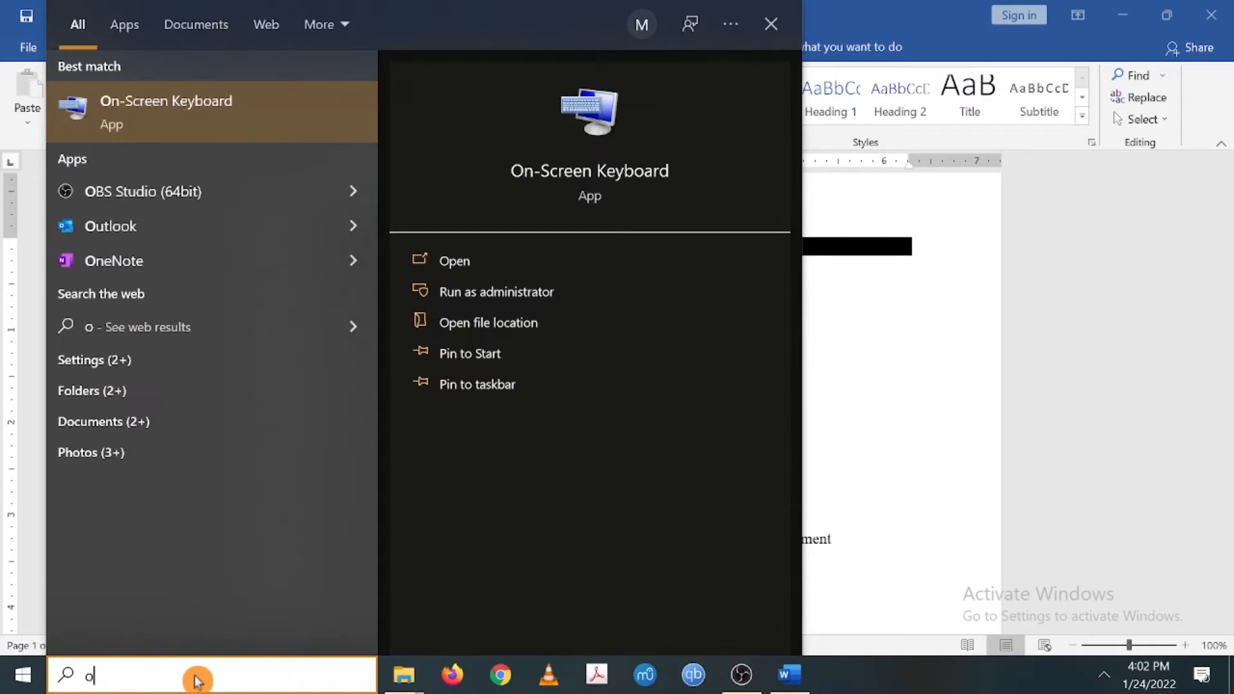
click(247, 127)
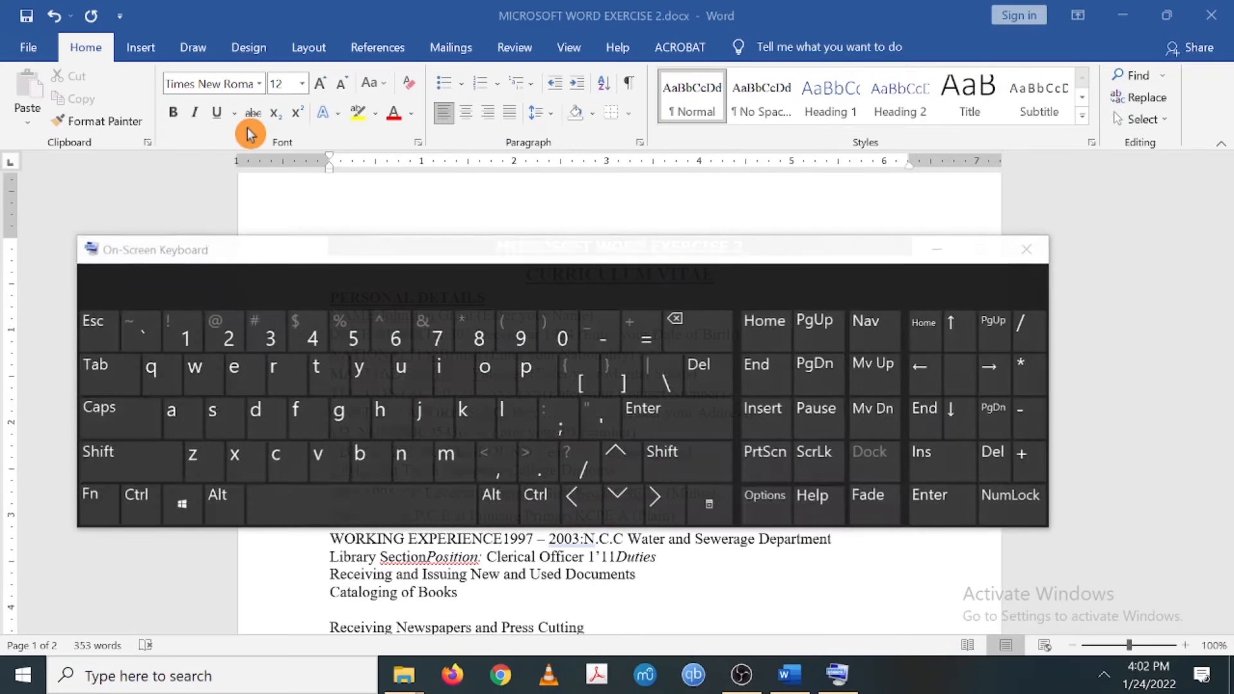
- Push the NAME colon further right with several tabs from the On-Screen Keyboard
drag(306, 257, 902, 242)
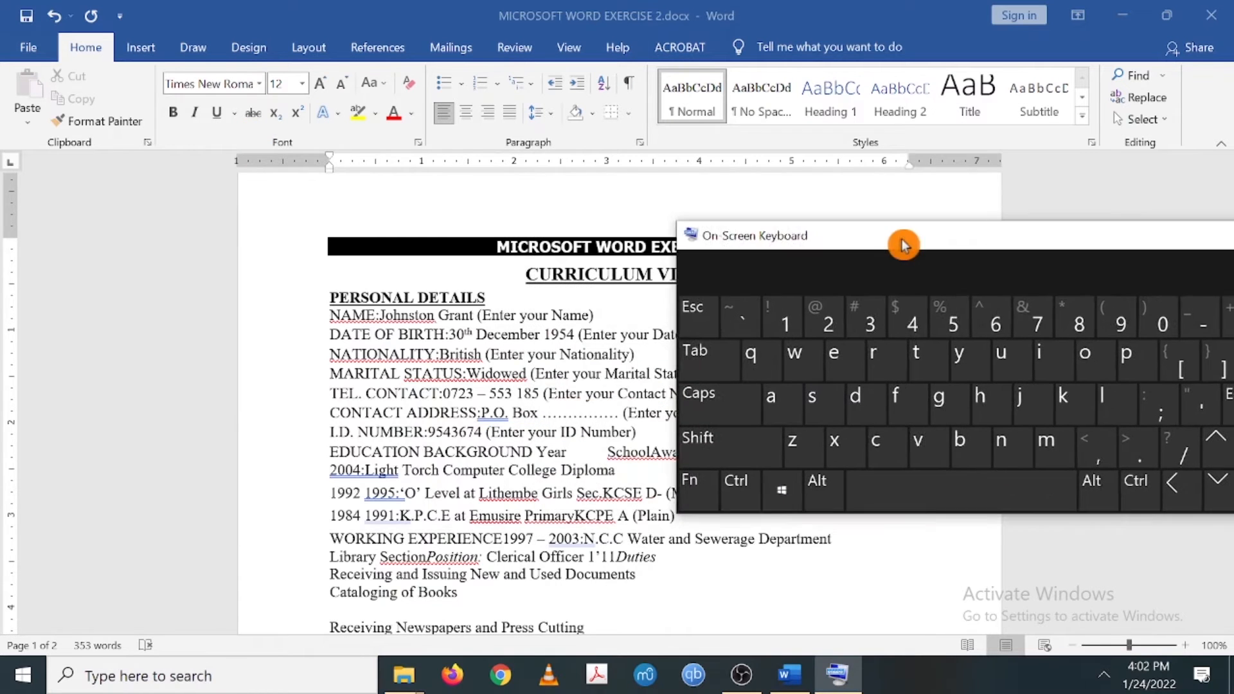
click(377, 319)
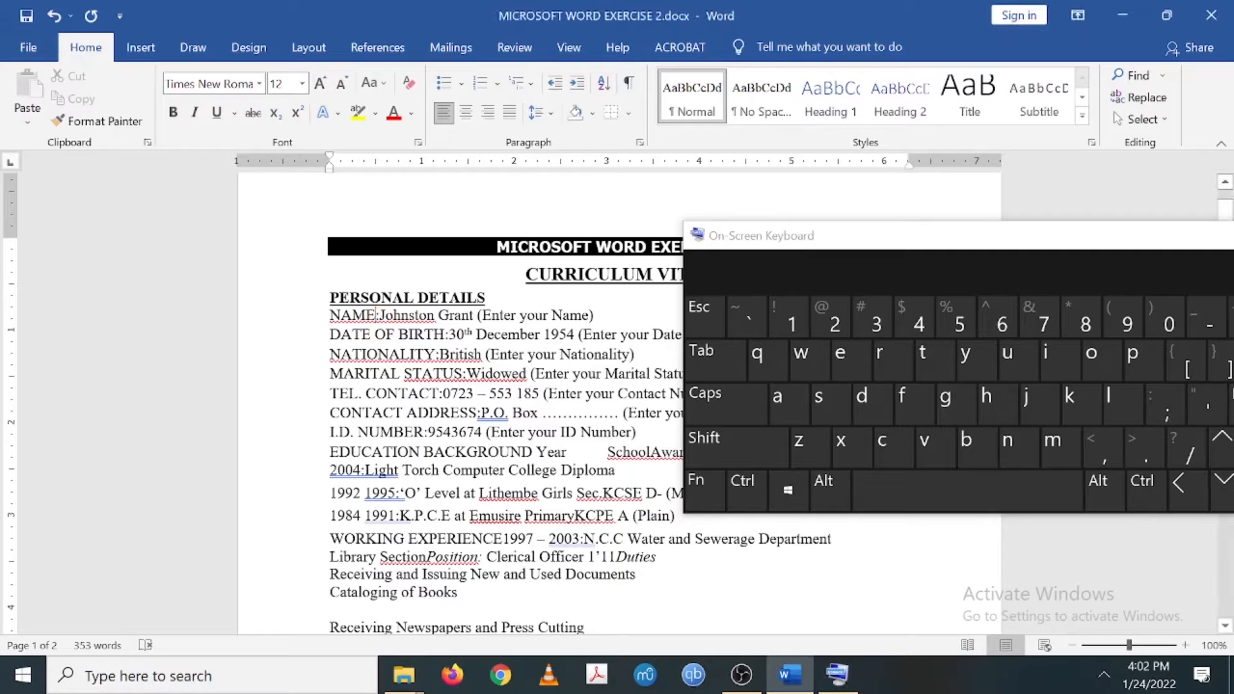
click(726, 368)
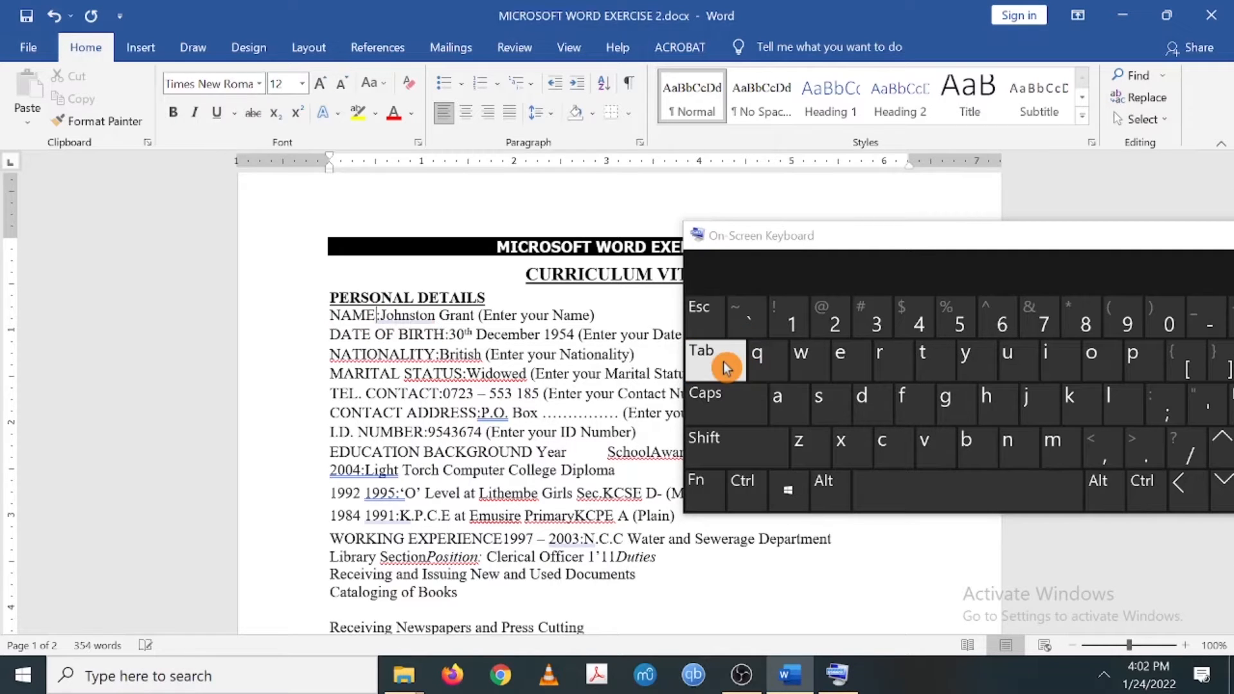
click(726, 368)
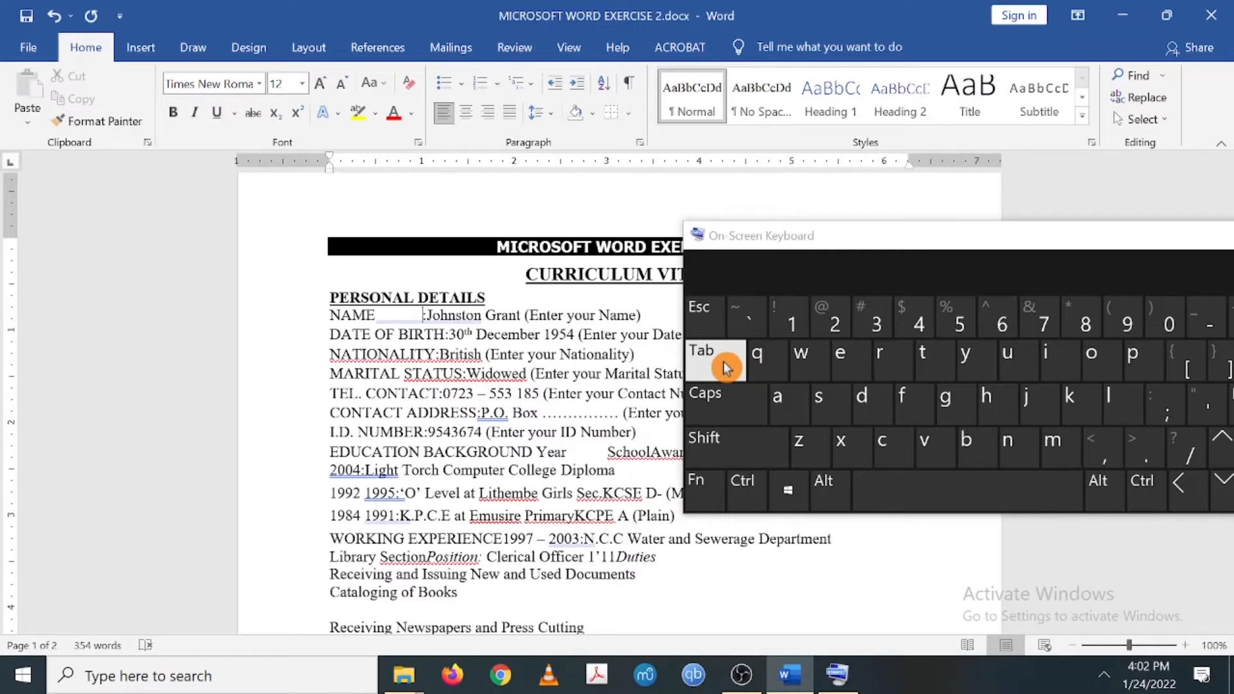
click(727, 369)
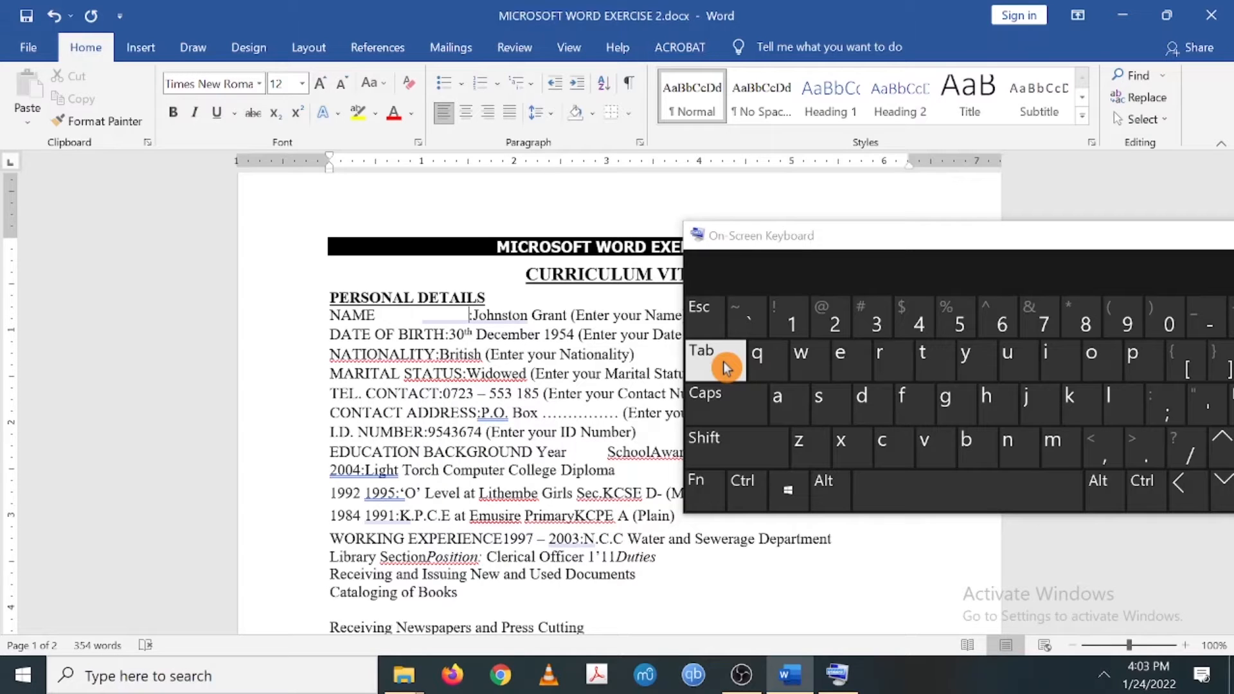
click(724, 368)
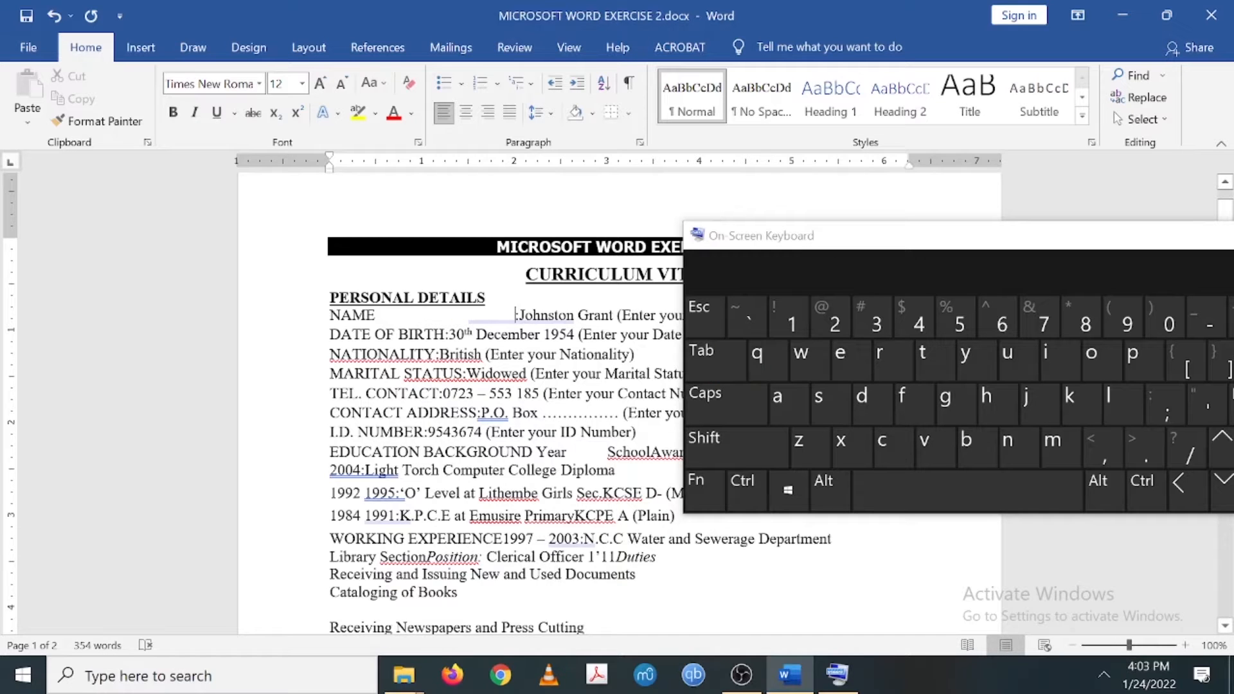
click(704, 459)
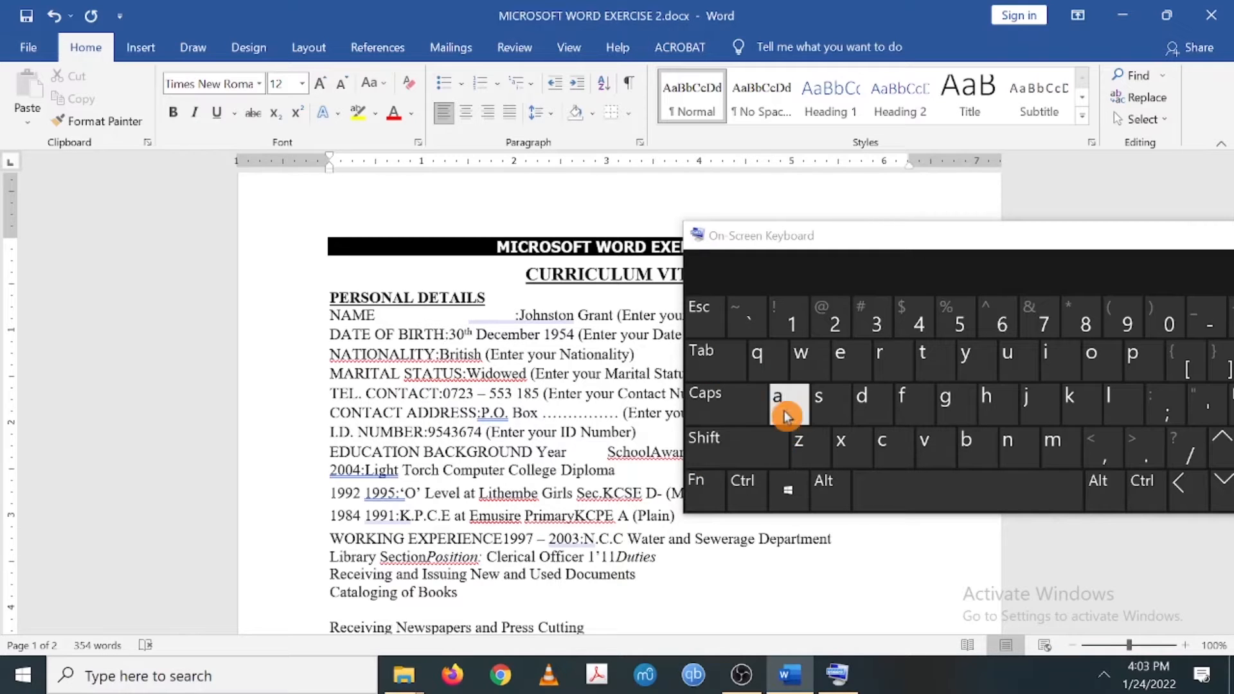
- Tab the DATE OF BIRTH, NATIONALITY, MARITAL STATUS and TEL. CONTACT colons into line with NAME
click(733, 373)
click(732, 373)
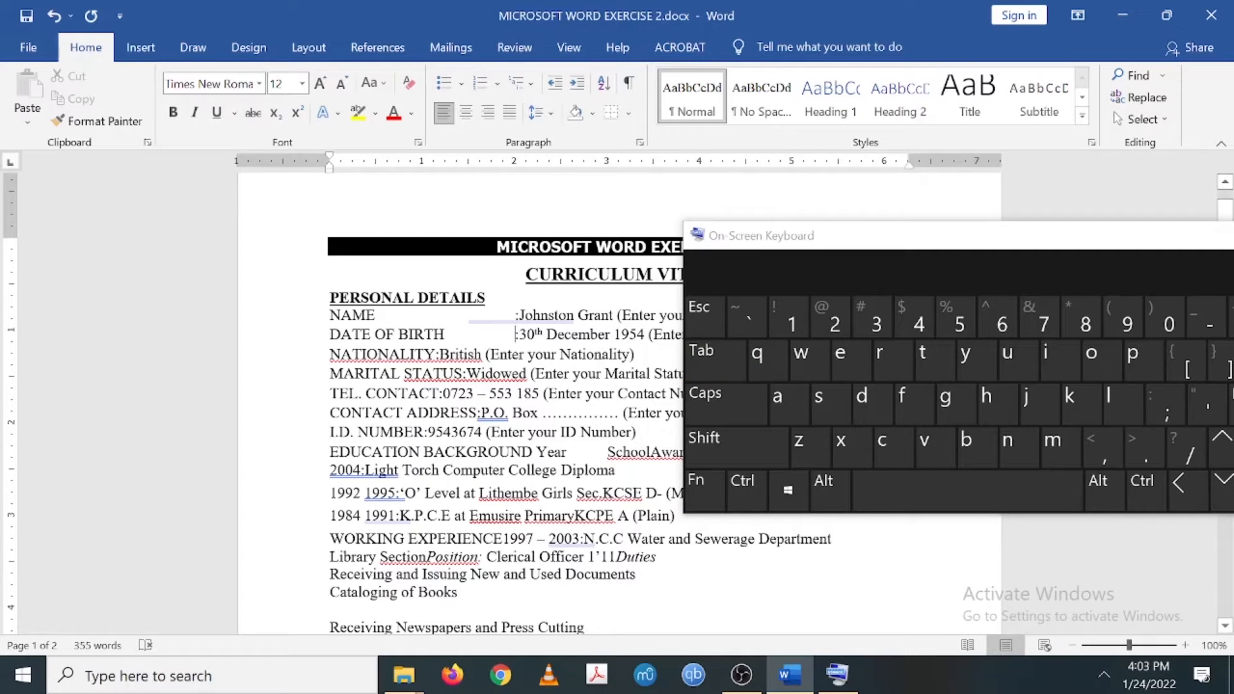
click(436, 355)
click(730, 353)
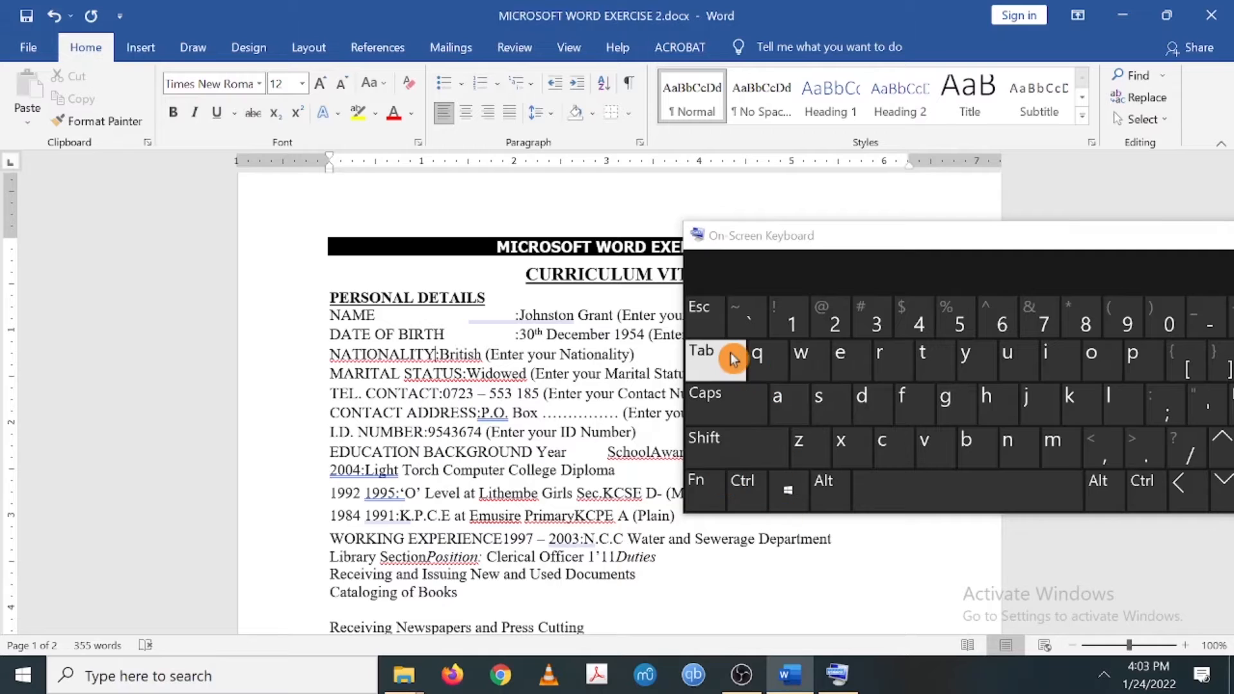
click(730, 353)
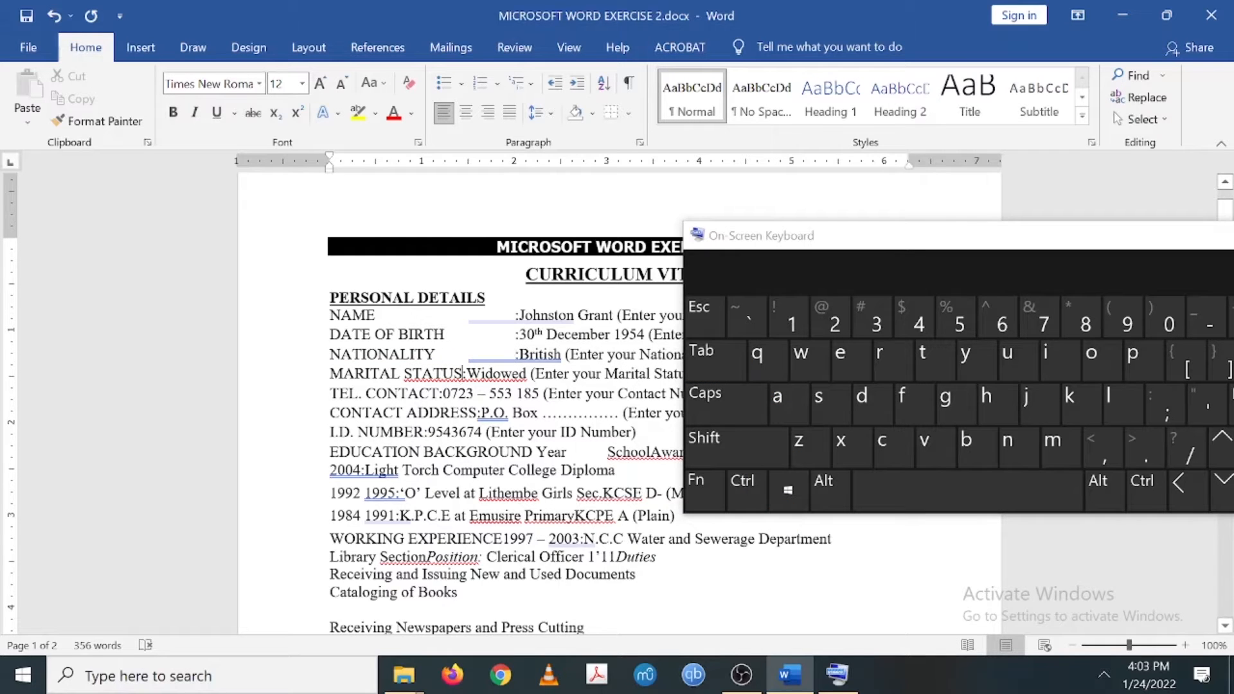
click(733, 363)
click(732, 363)
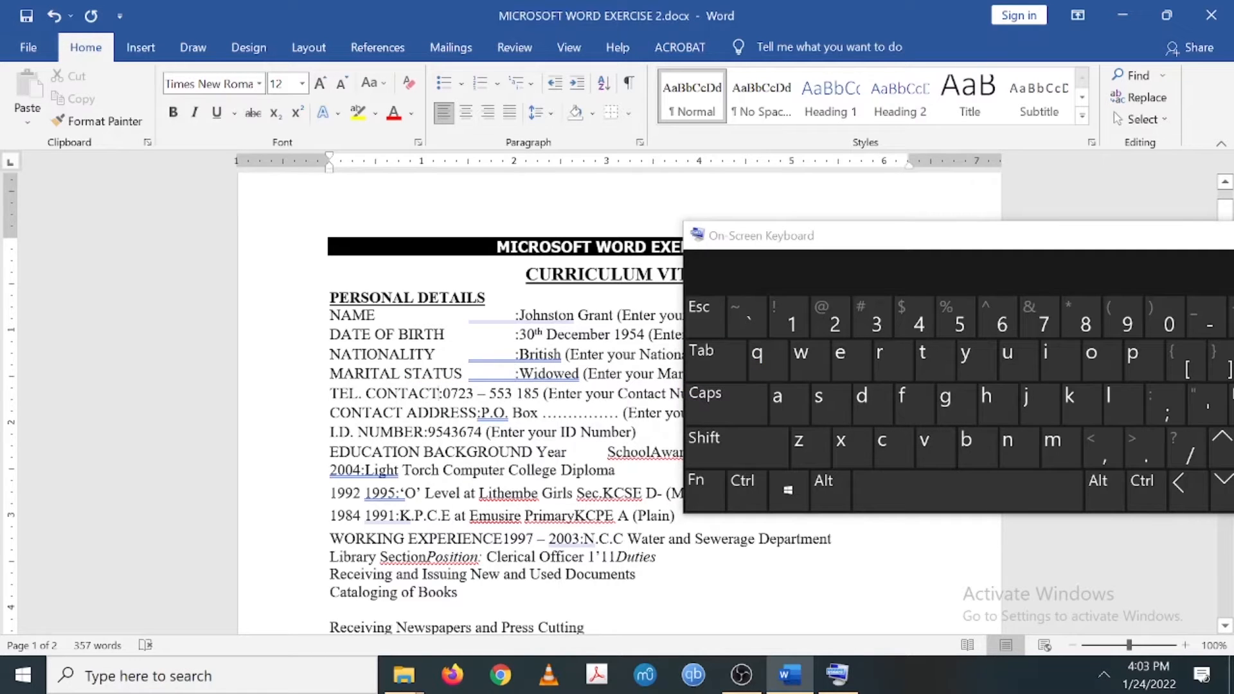
click(721, 377)
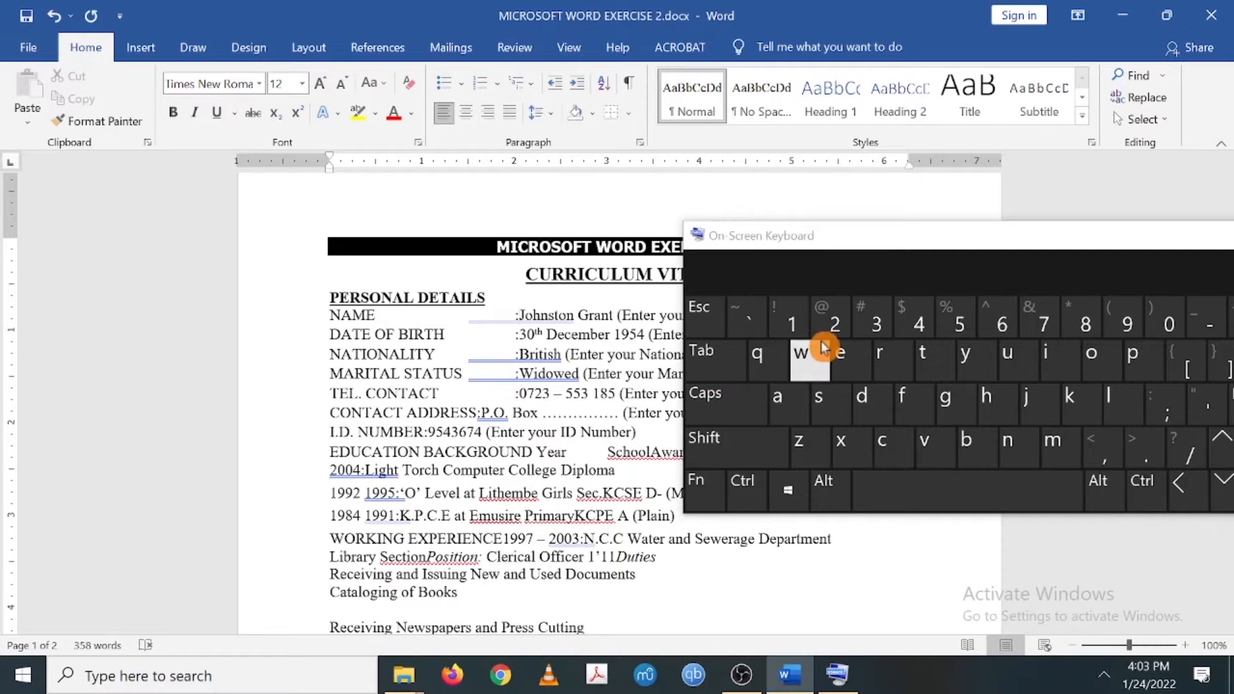
click(730, 361)
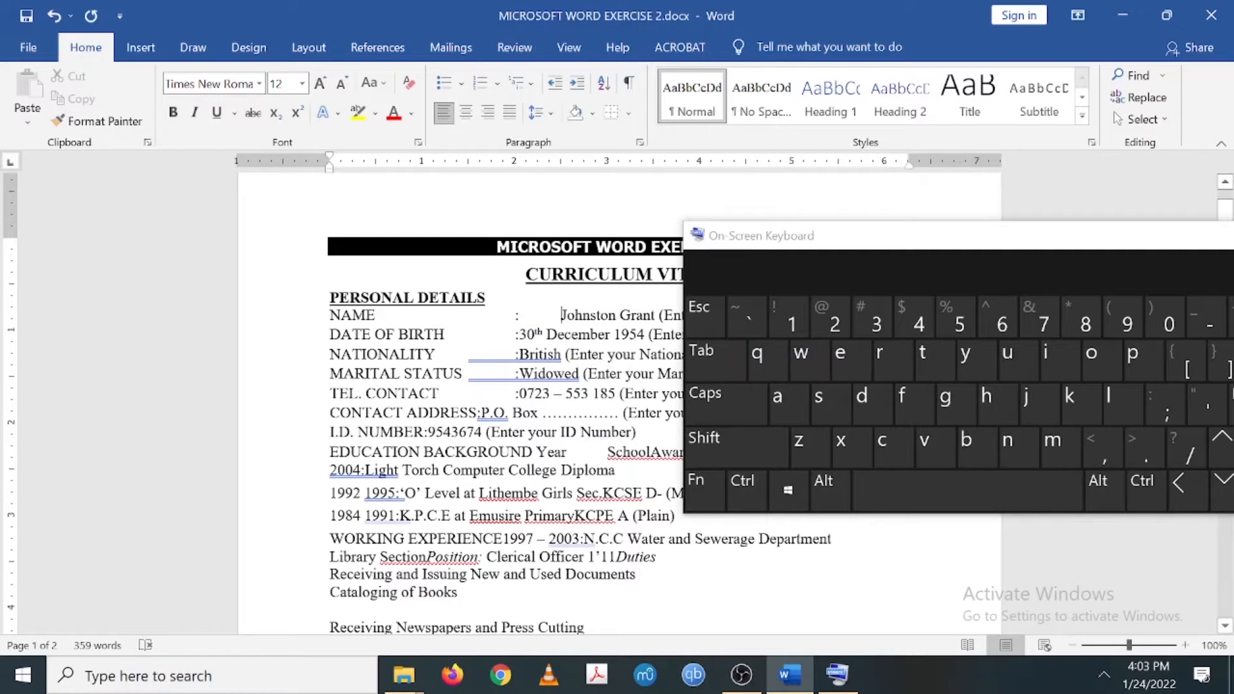
- Tab the values from DATE OF BIRTH to CONTACT ADDRESS into one column after their colons
click(725, 373)
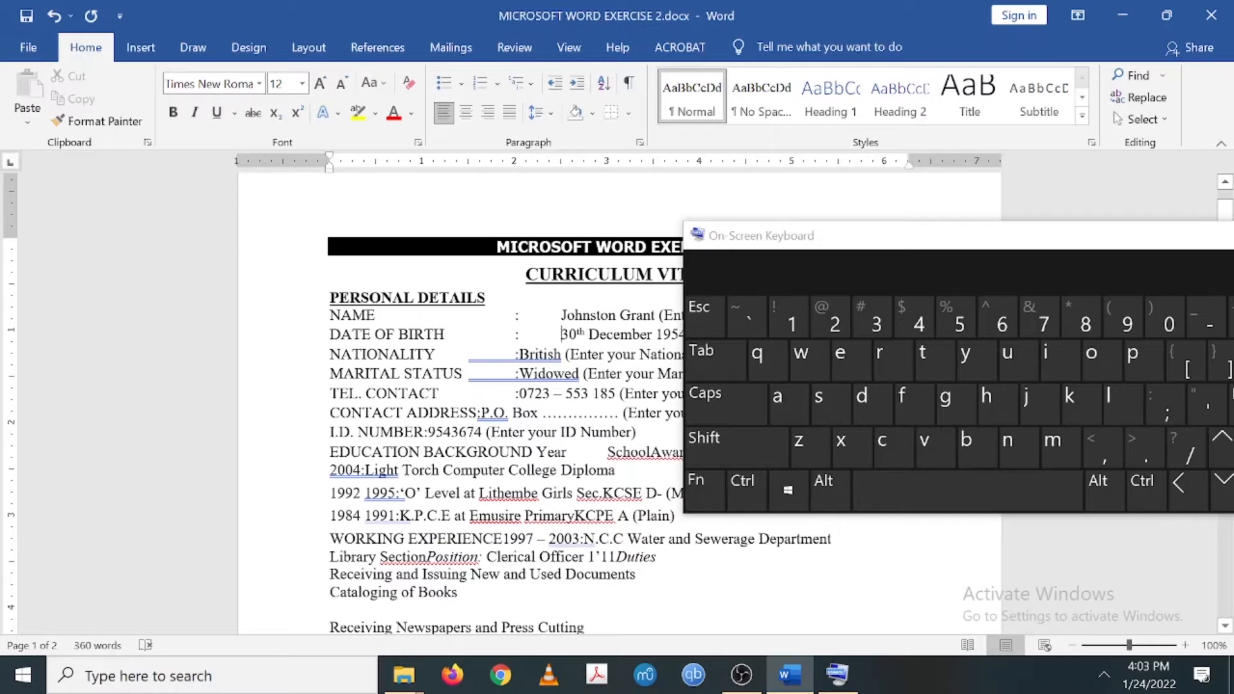
click(732, 378)
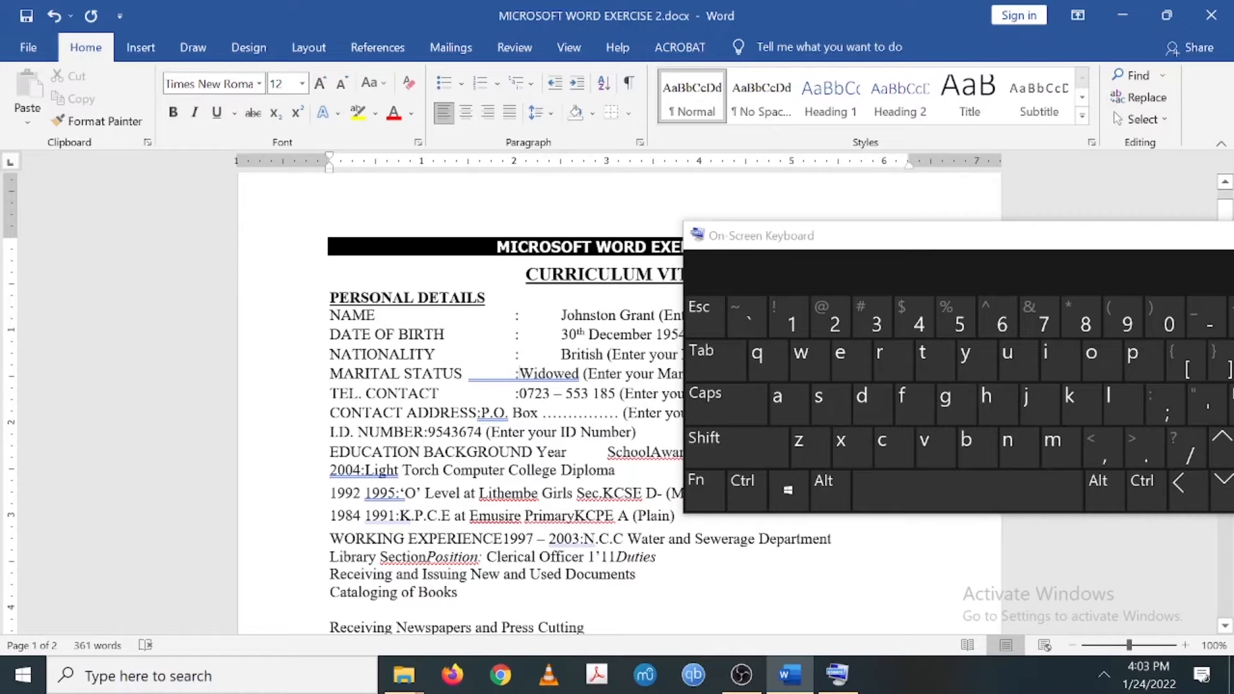
click(703, 358)
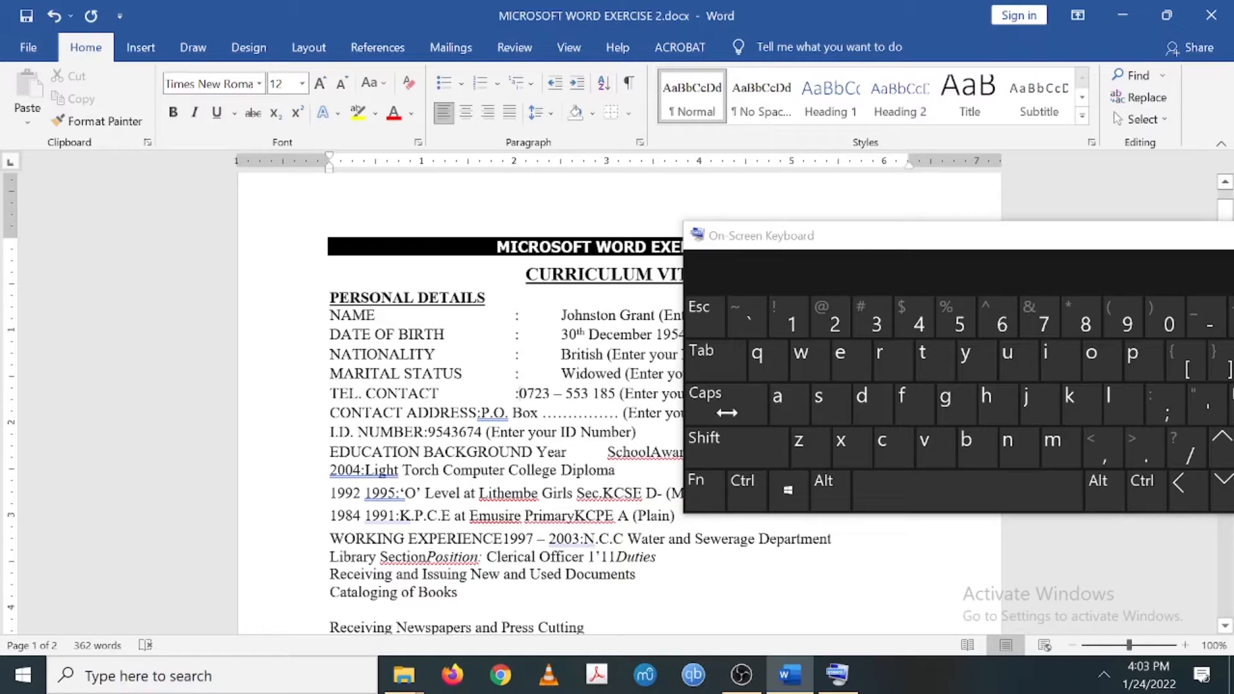
click(715, 367)
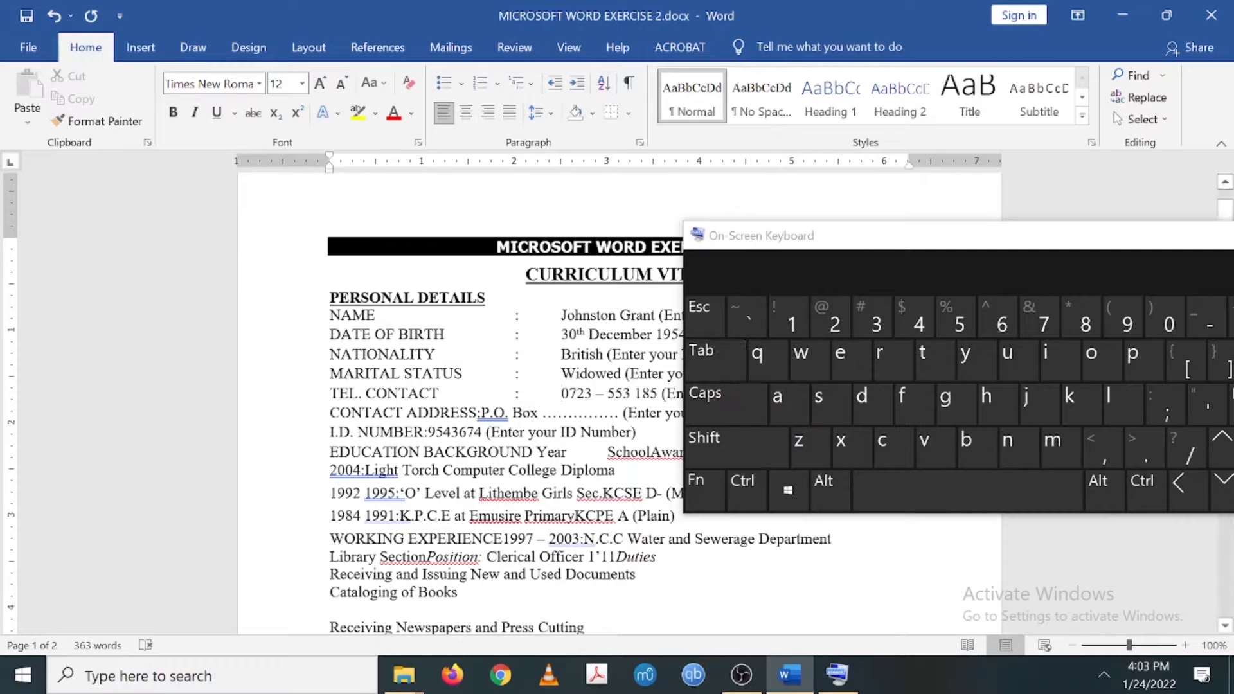
click(727, 373)
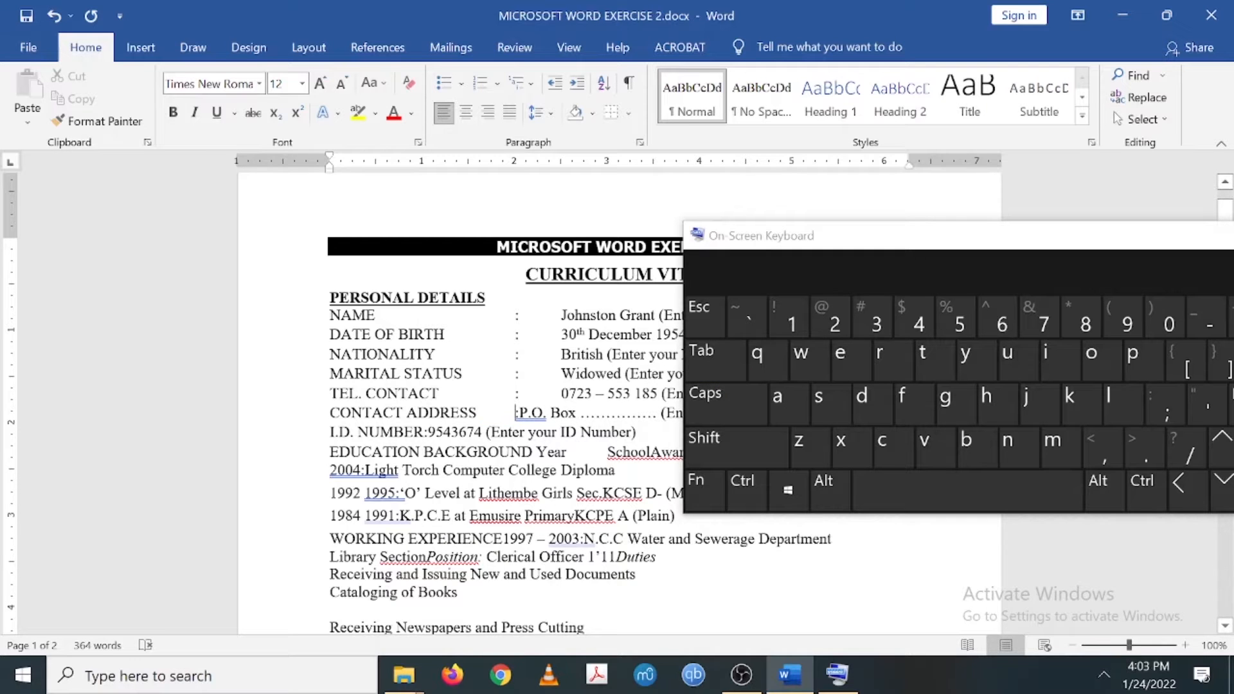
click(707, 370)
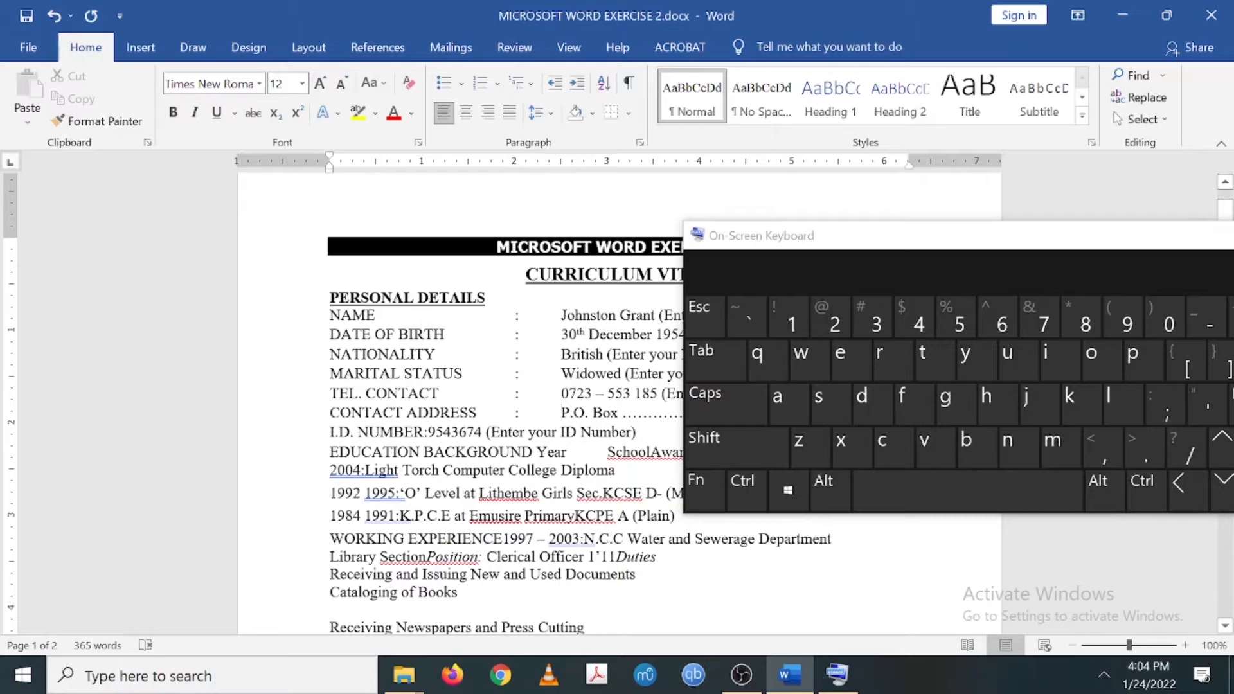
- Add tabs on the I.D. NUMBER line and select the excess gap
click(740, 372)
click(739, 373)
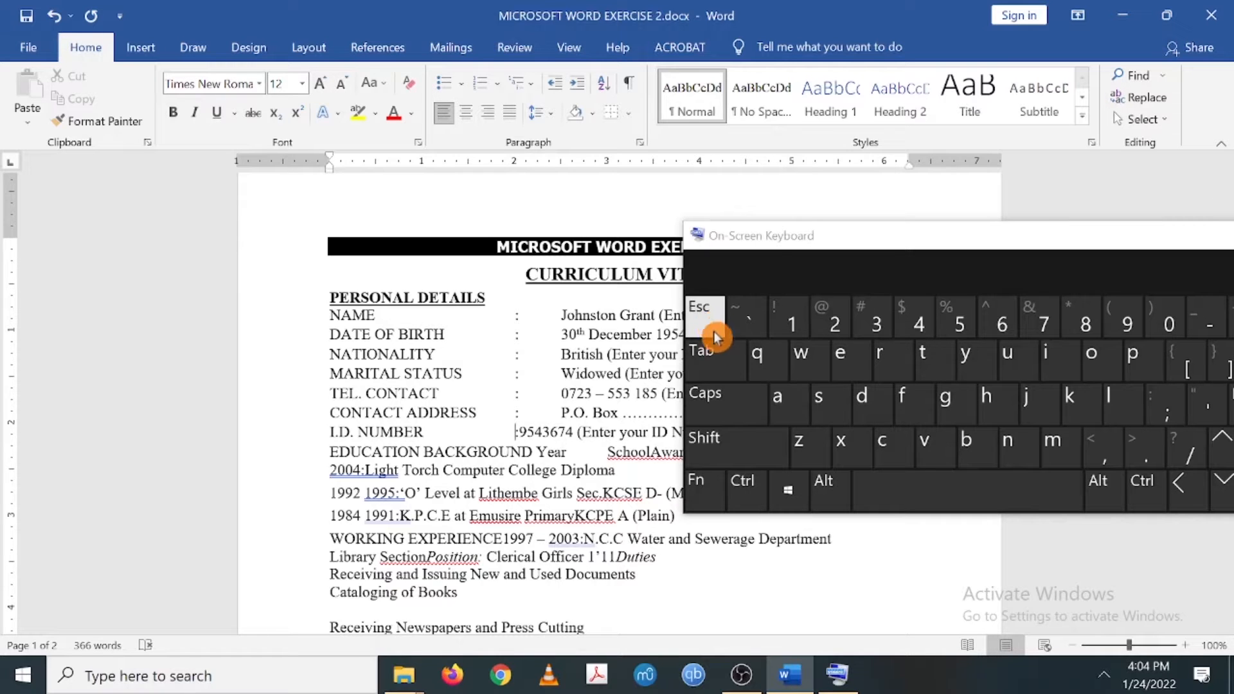
click(723, 367)
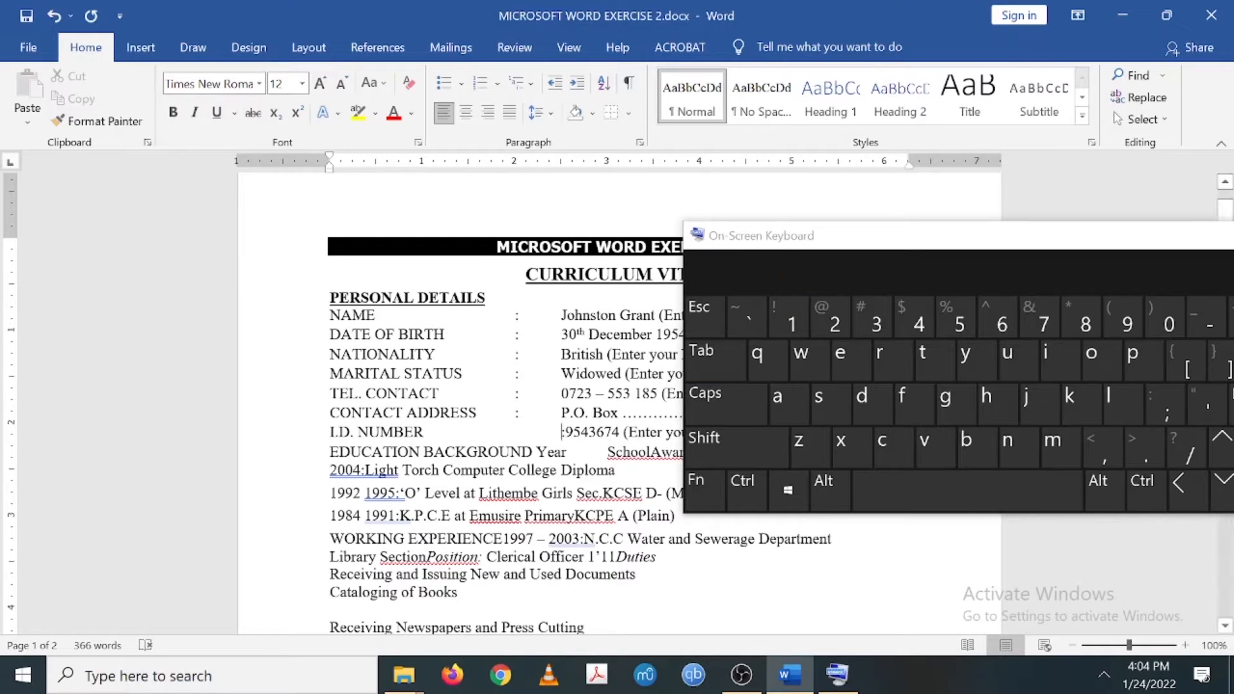
key(shift+Left)
- Move the On-Screen Keyboard aside and delete the extra tab gap and colon before the ID number
drag(779, 244, 399, 184)
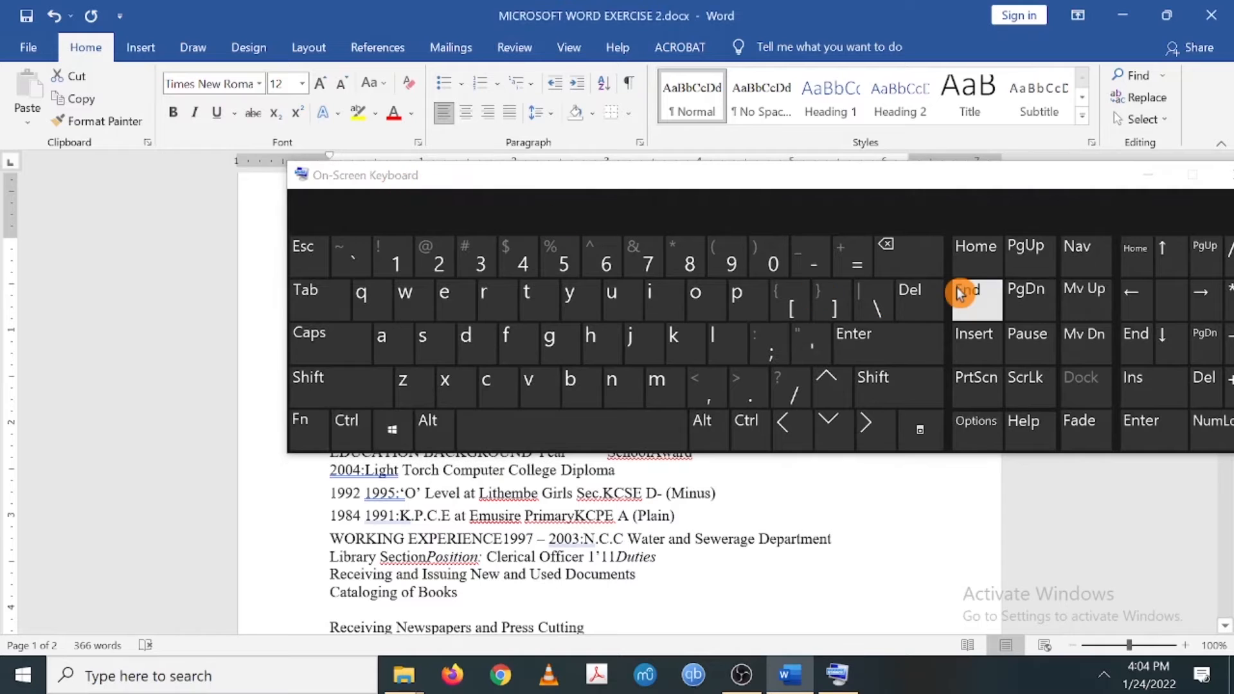
drag(860, 187, 648, 105)
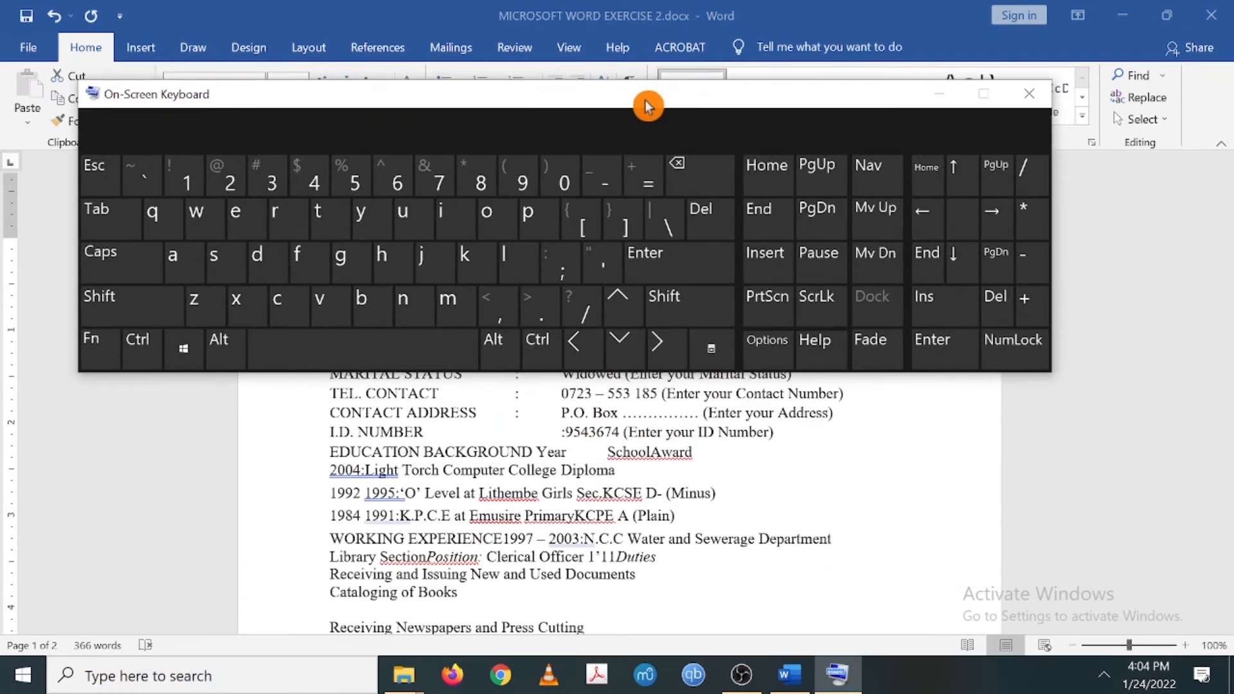
click(714, 218)
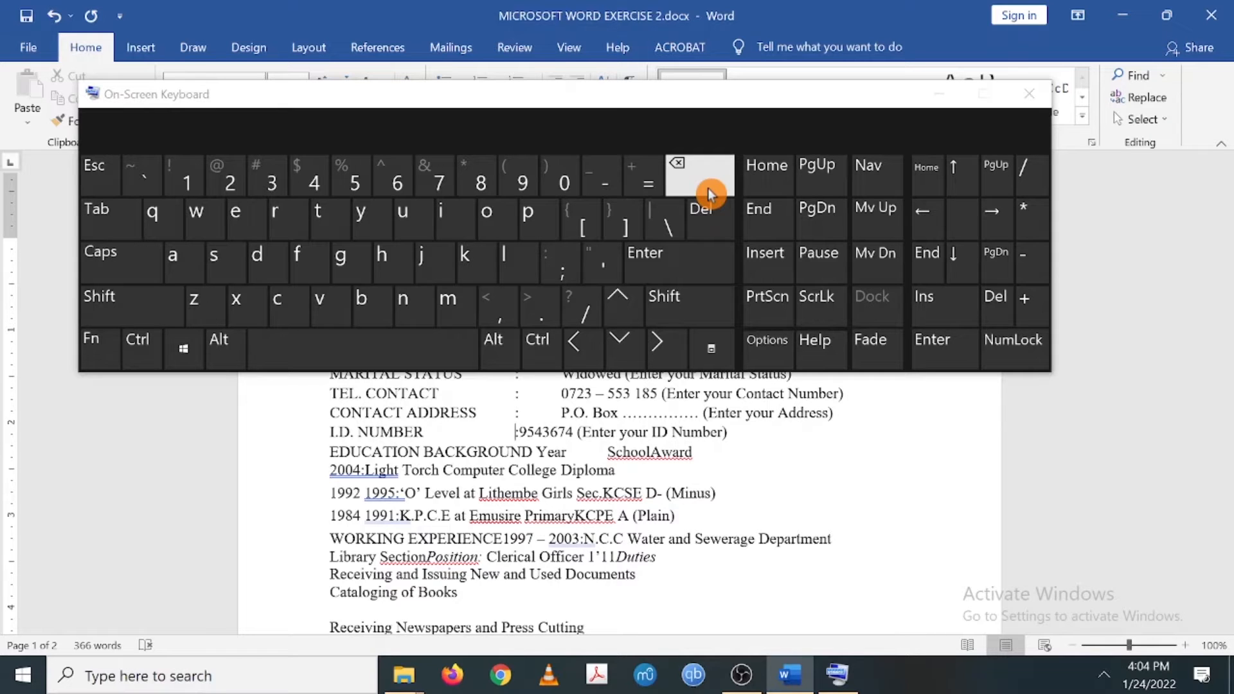
click(707, 188)
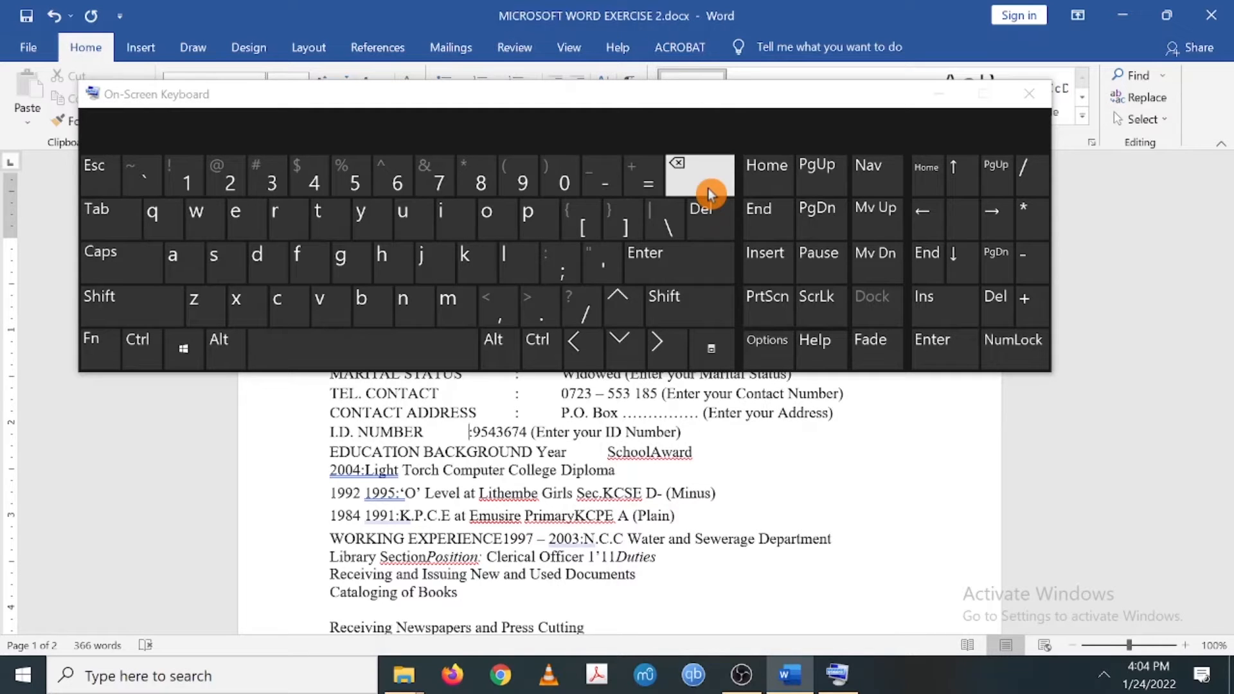
click(707, 231)
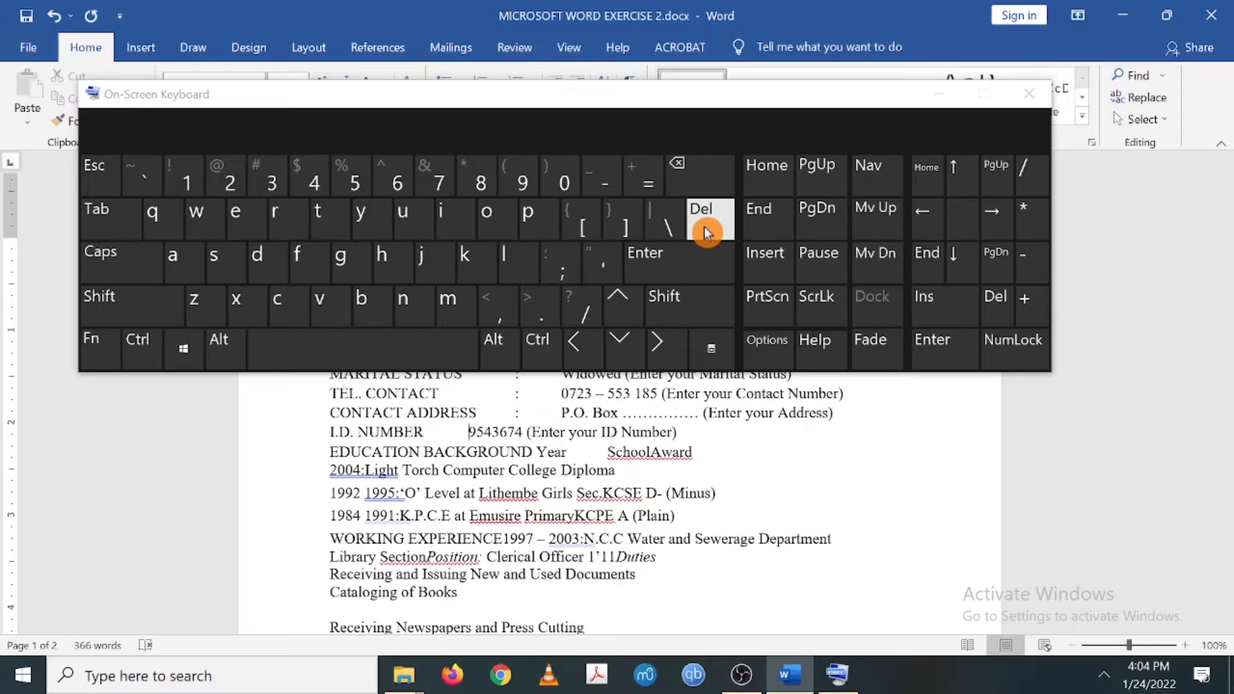
click(698, 180)
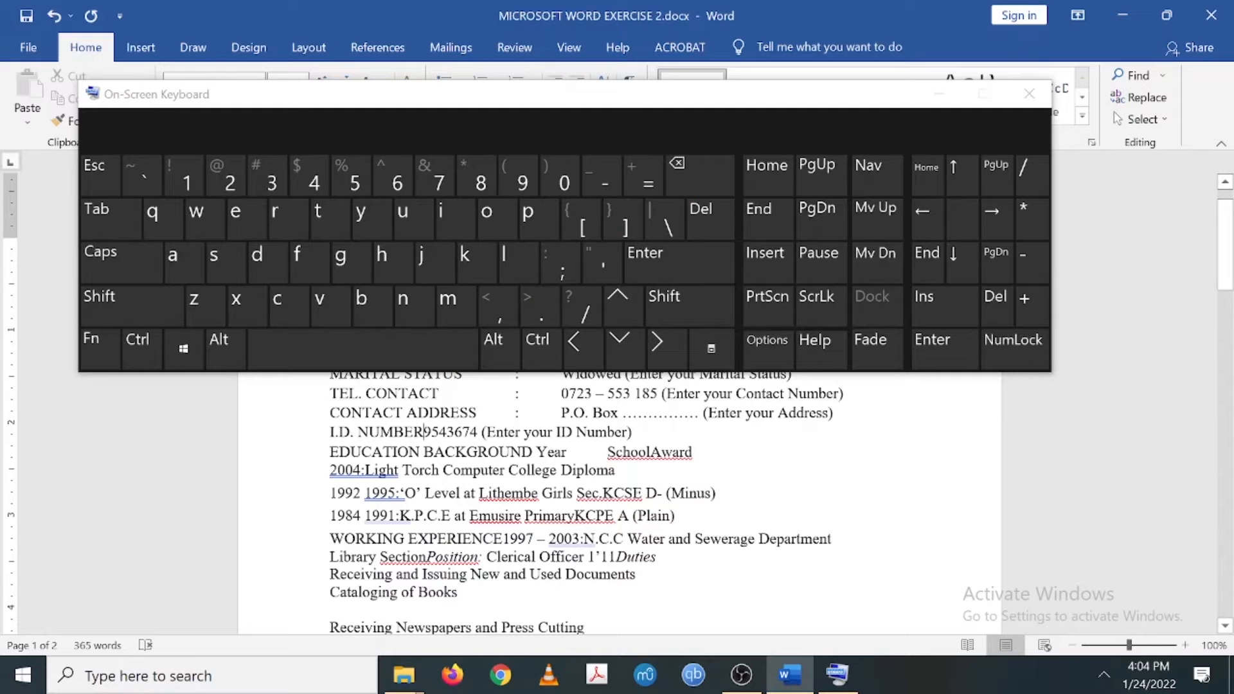
- Restore the colon before the ID number, undoing an accidental deletion of NUMBER's R
drag(425, 432, 413, 432)
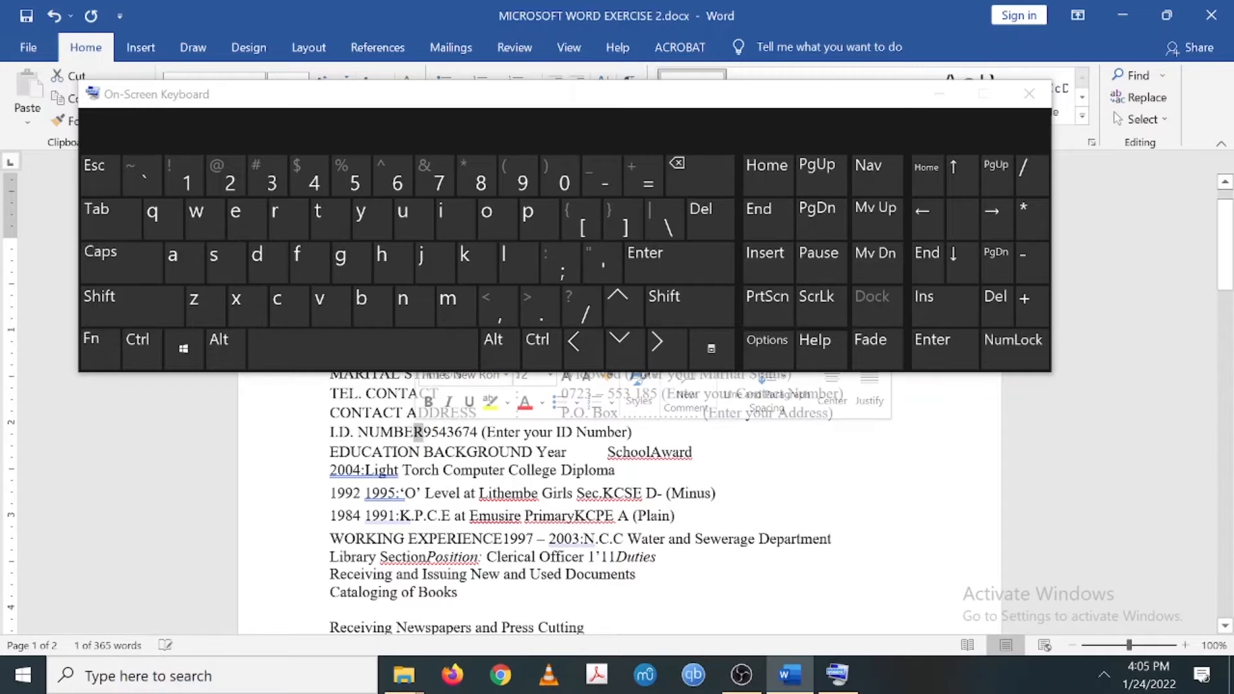
click(423, 432)
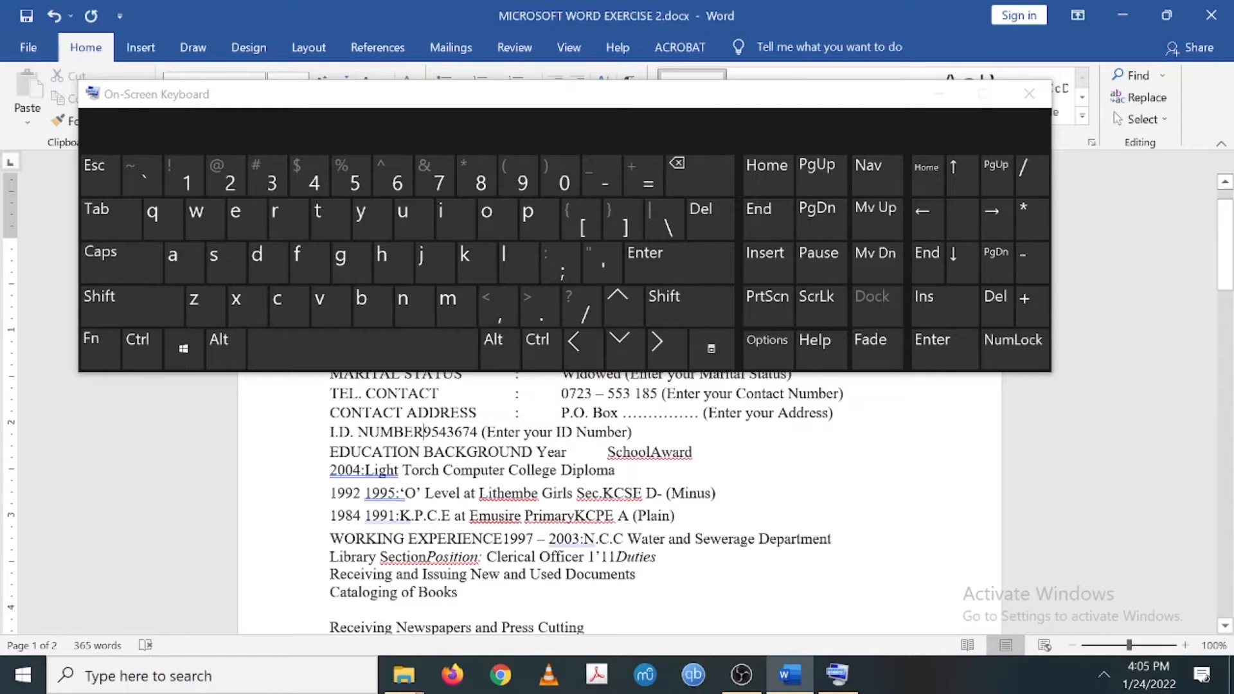
click(699, 186)
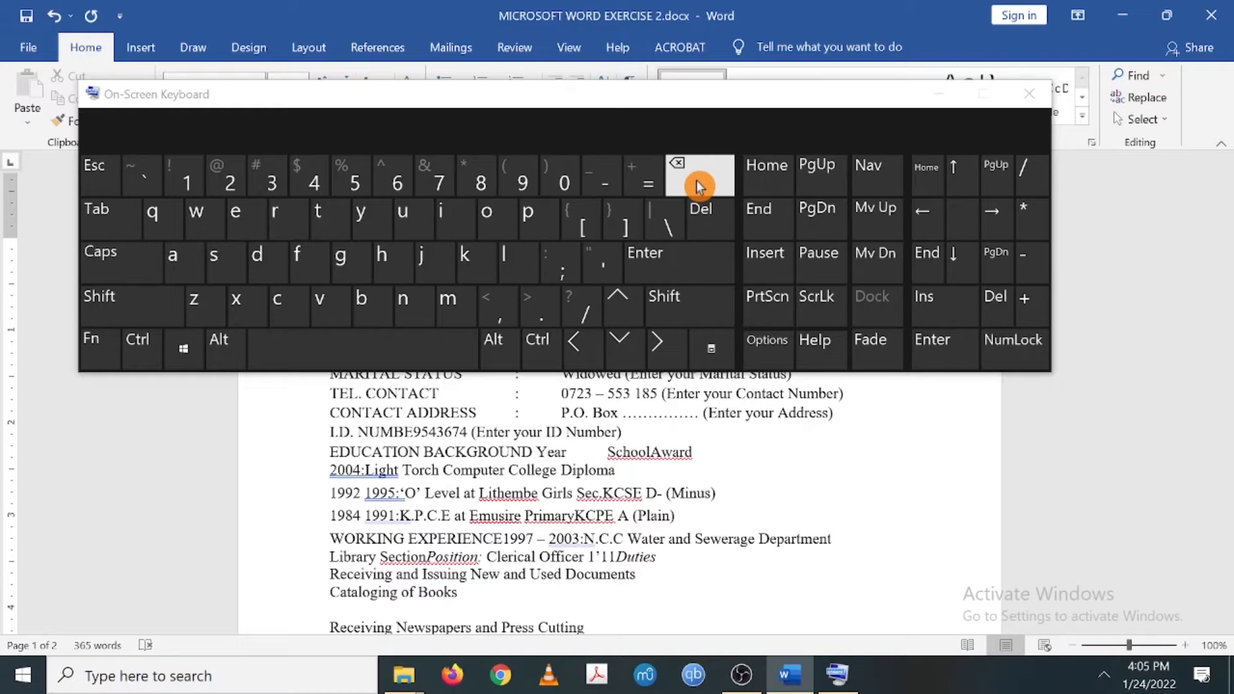
key(ctrl+z)
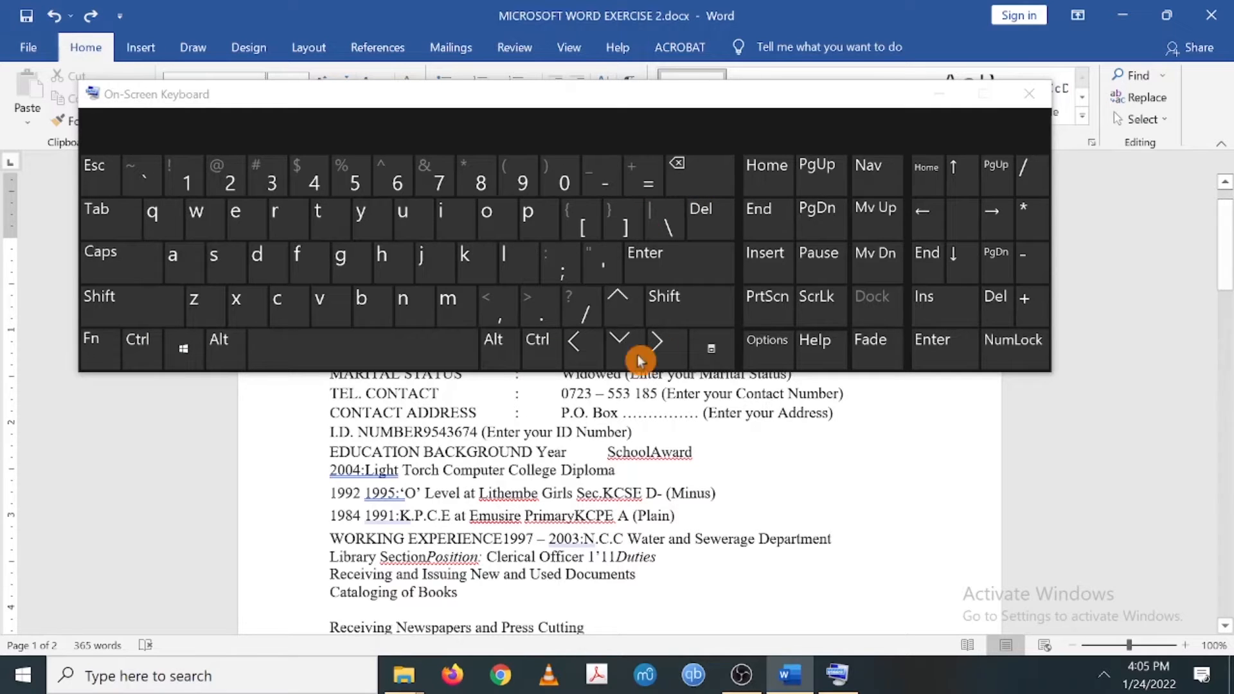
click(708, 224)
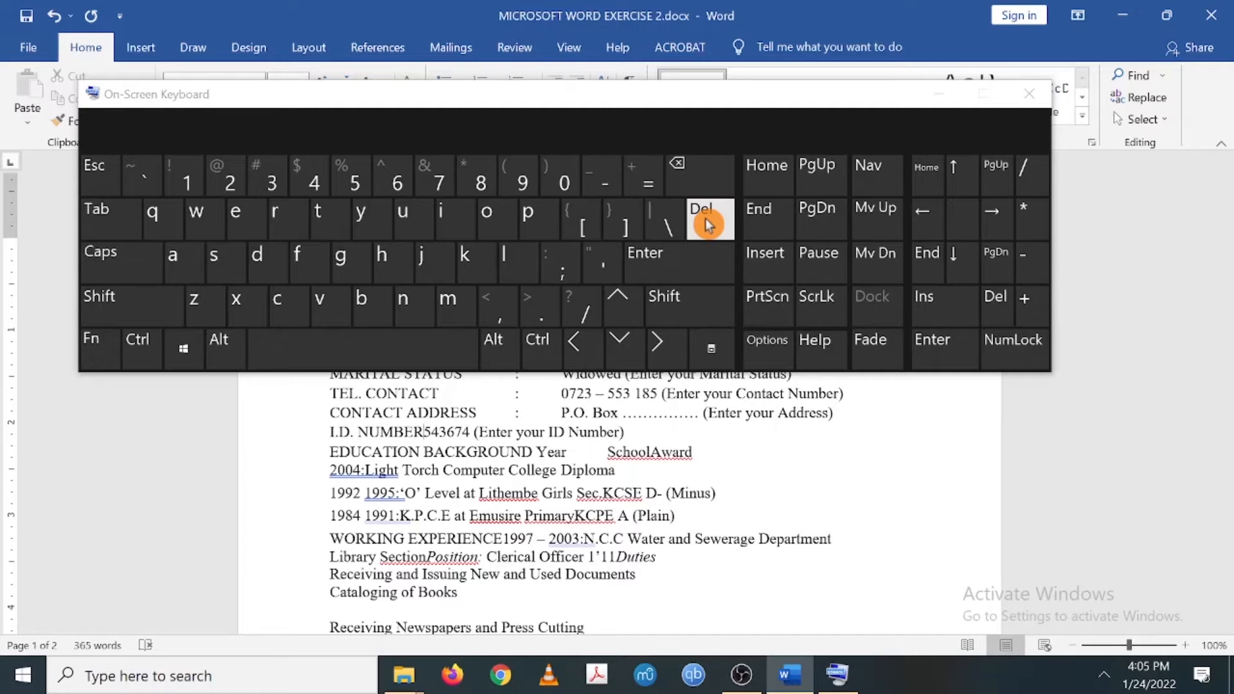
text(91)
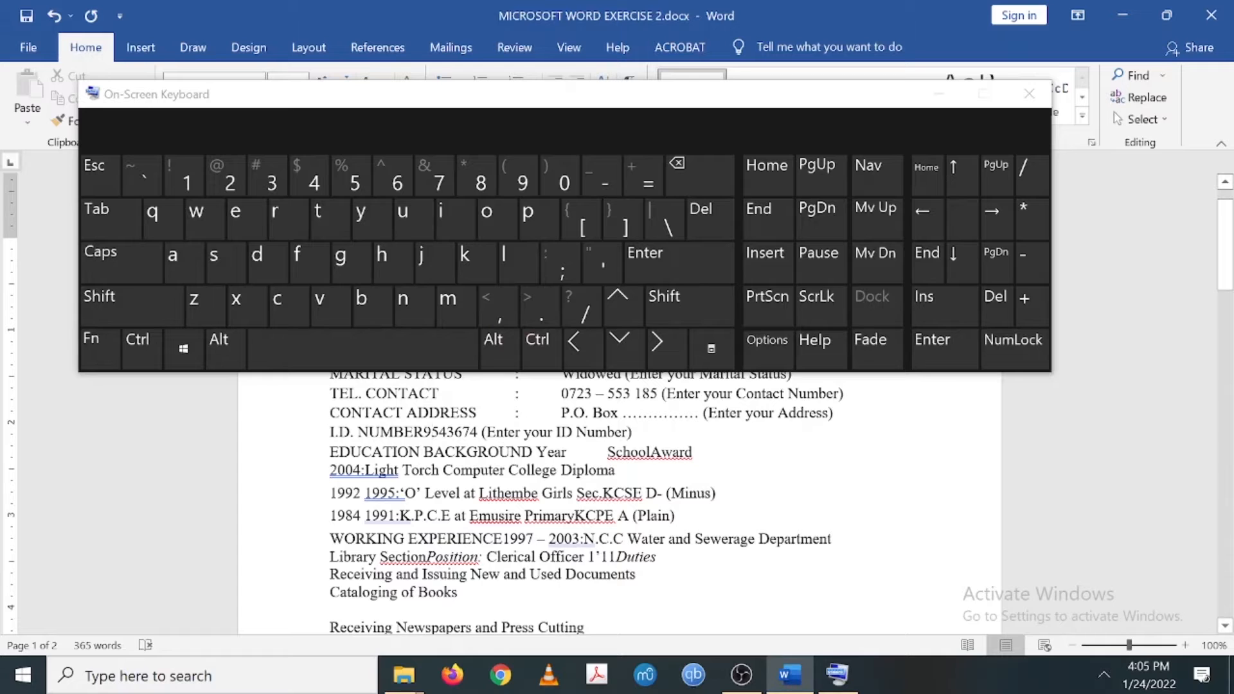
text(:)
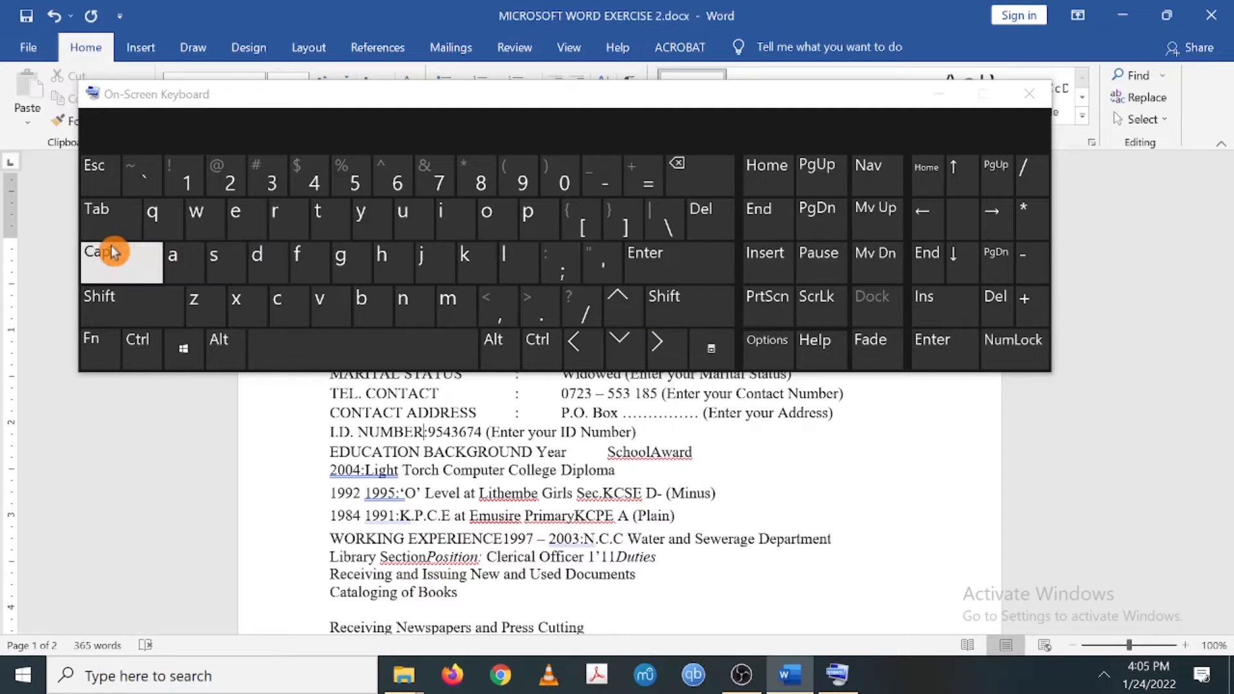
- Tab the I.D. NUMBER colon and value into the column, then close the On-Screen Keyboard
click(110, 222)
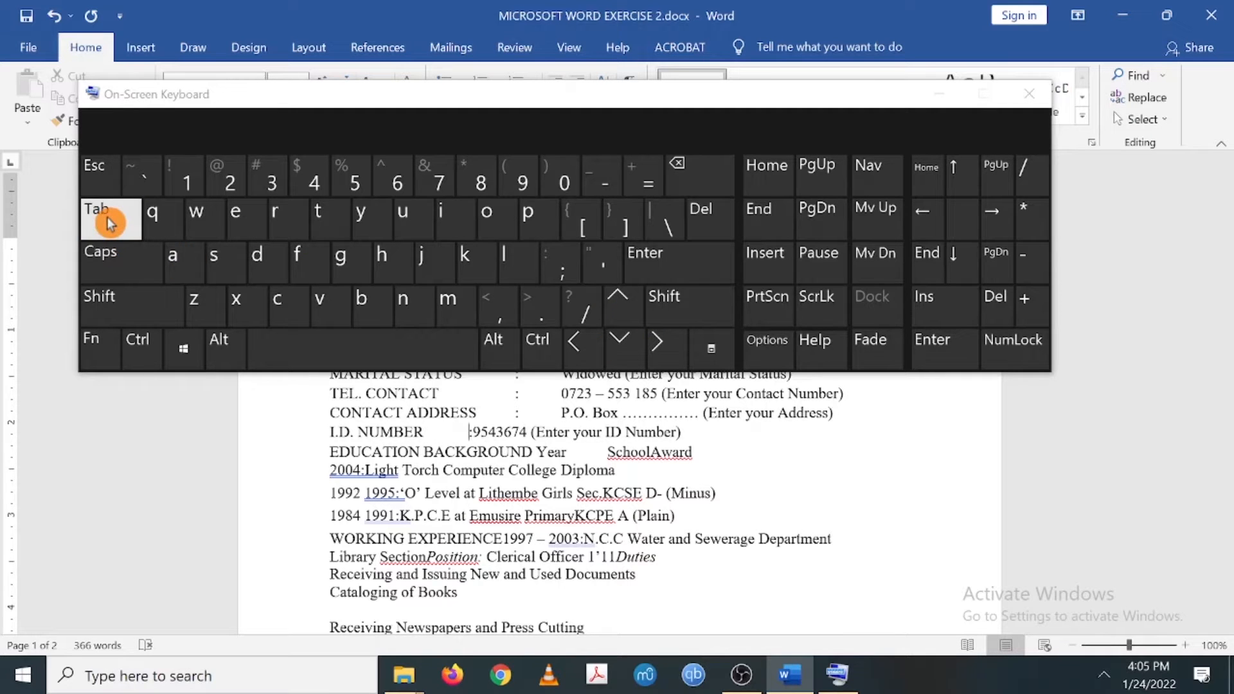
click(111, 222)
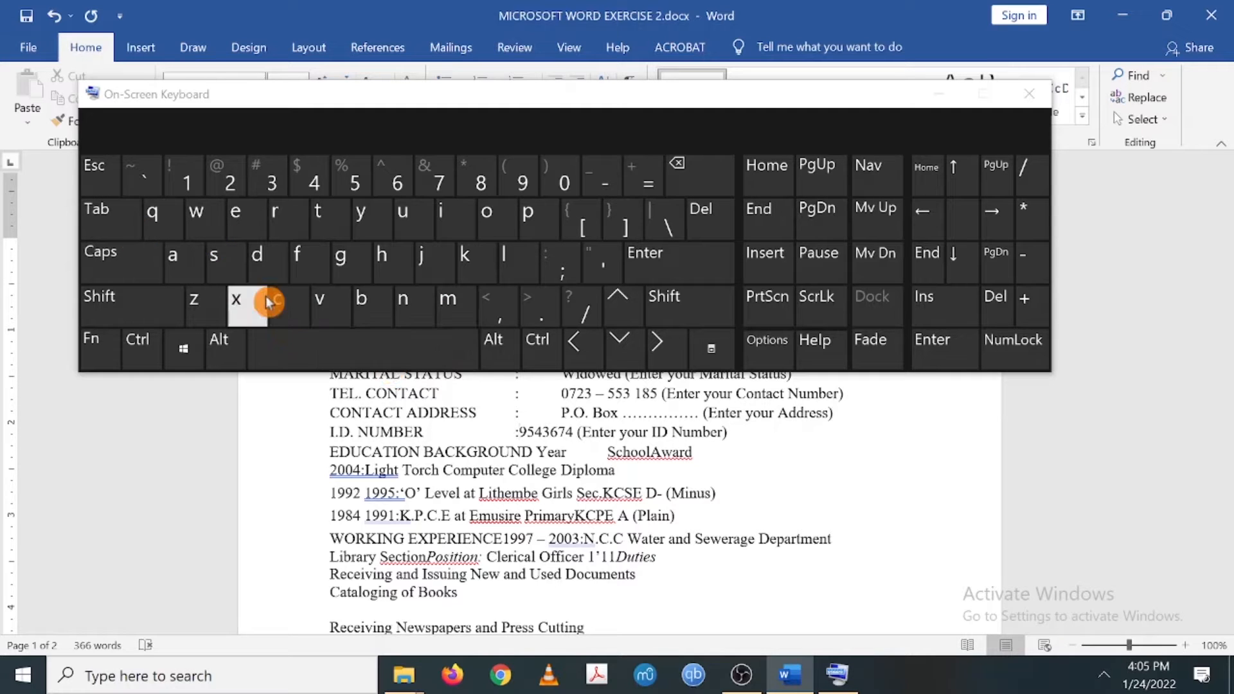
click(130, 226)
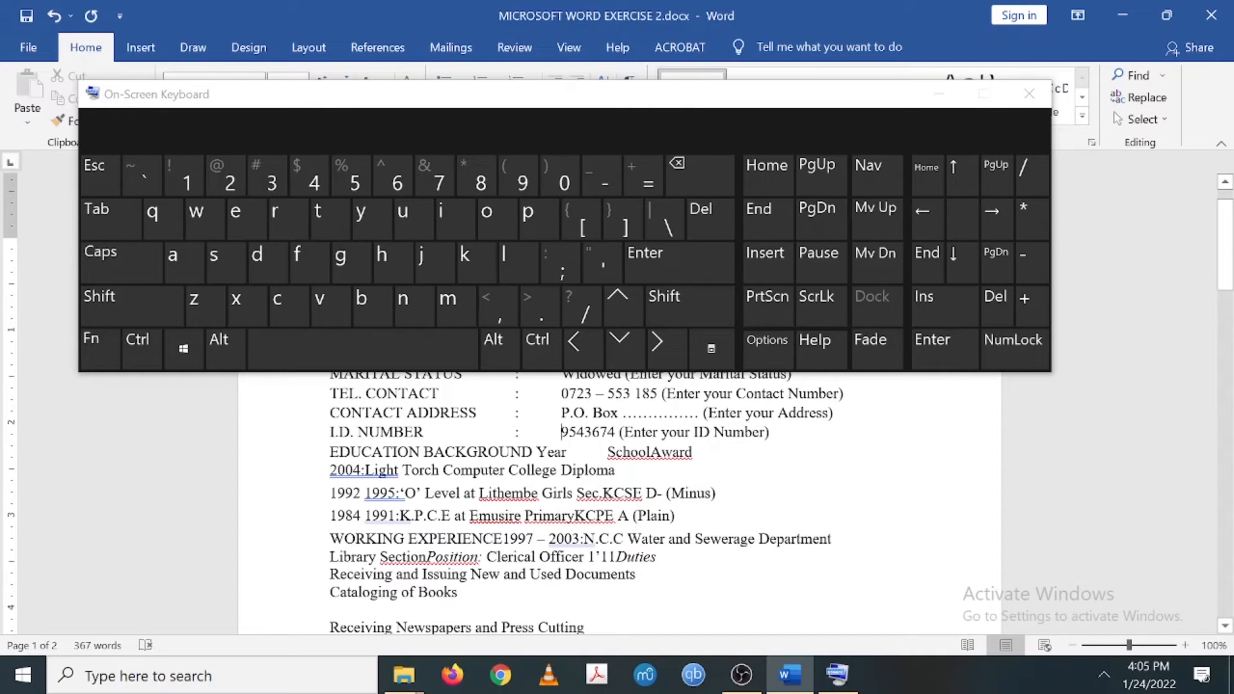
click(1036, 98)
scroll(617, 386, down, 5)
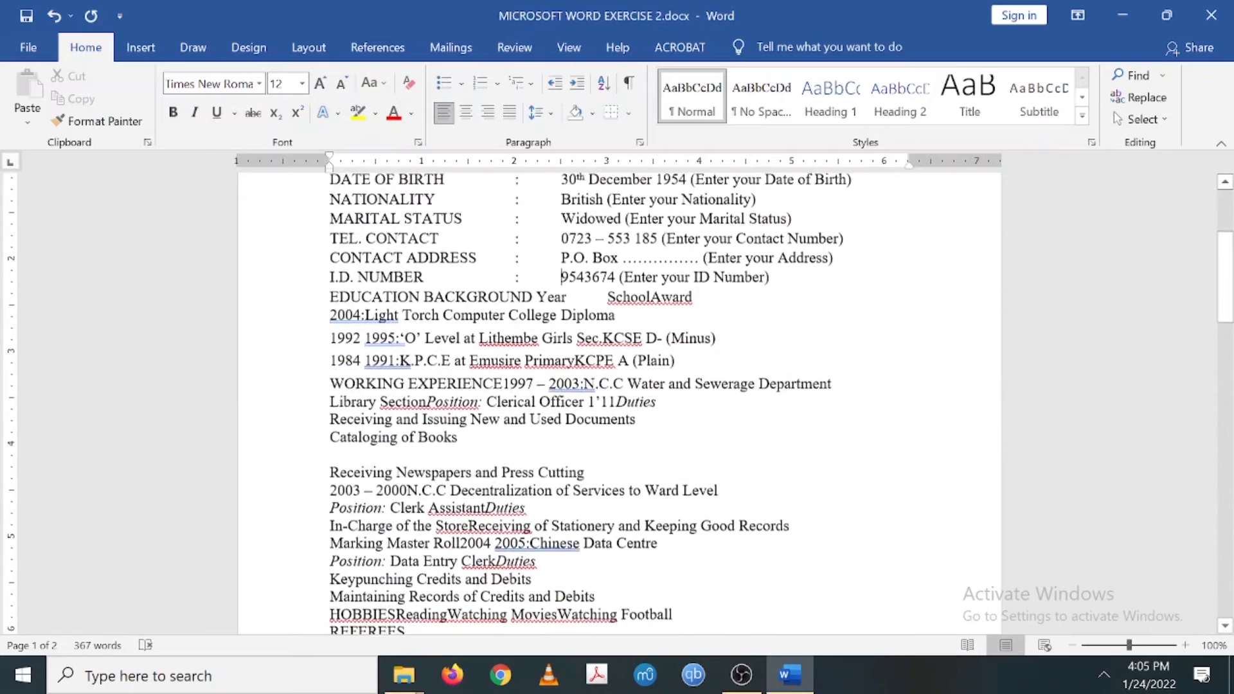
scroll(617, 386, down, 10)
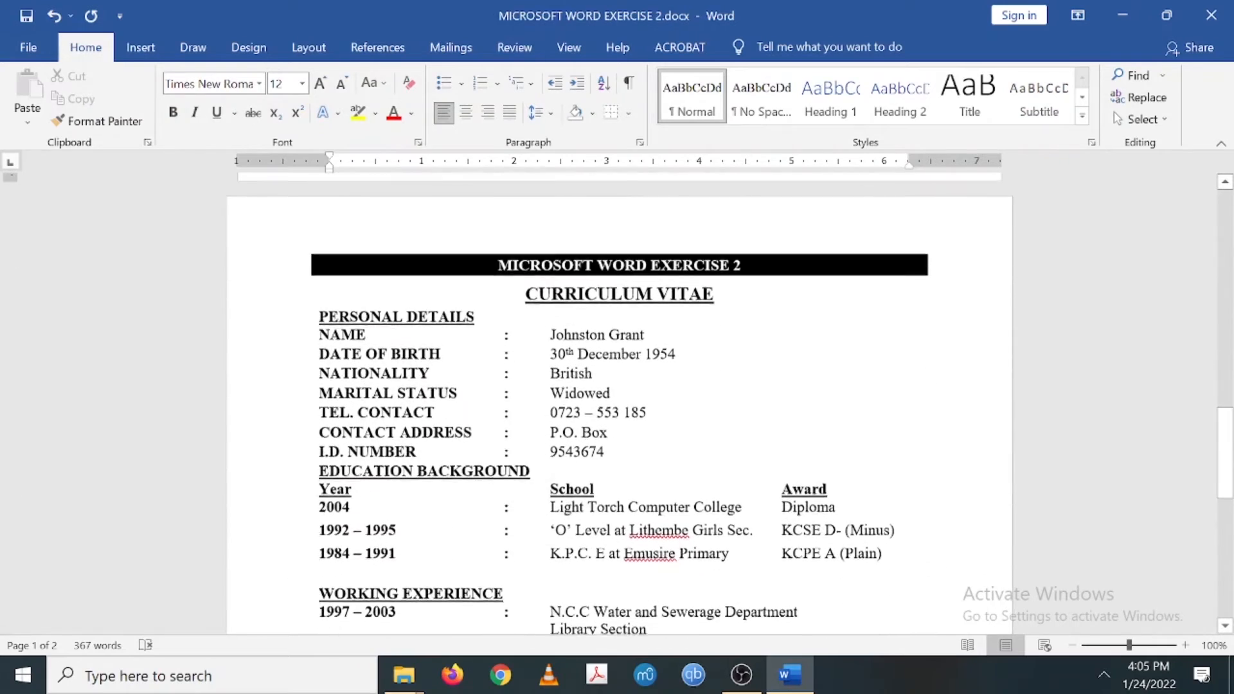
scroll(617, 385, up, 15)
scroll(617, 385, up, 2)
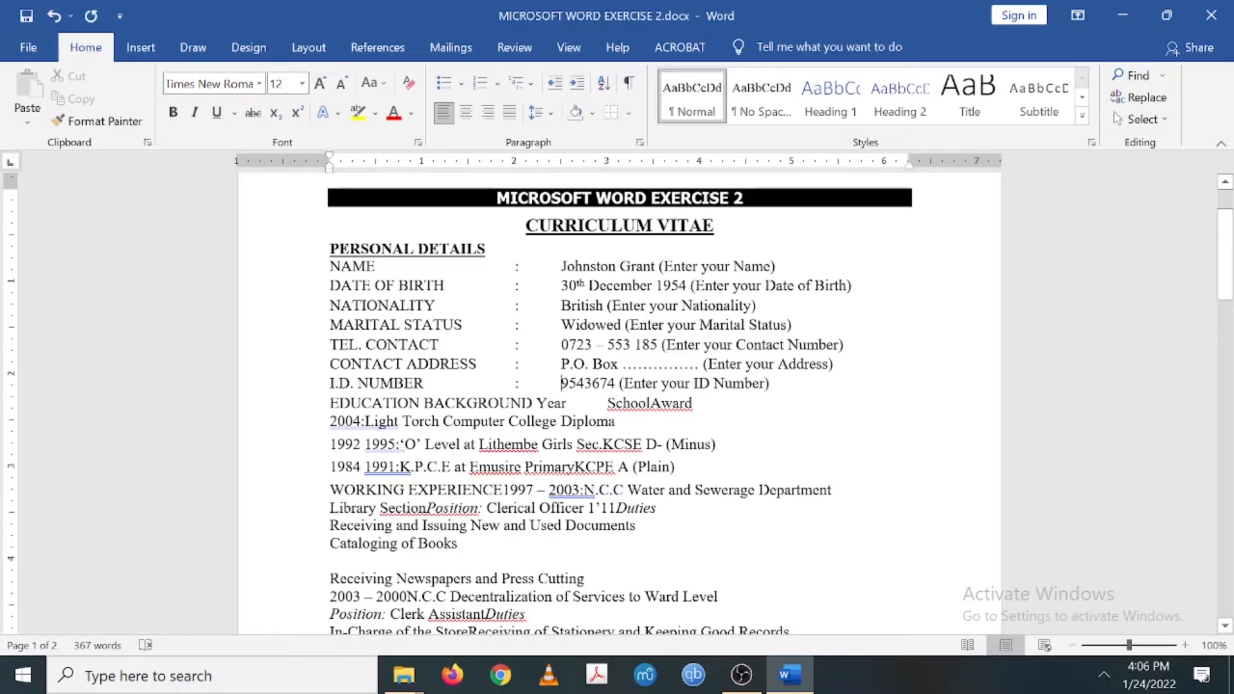
drag(330, 384, 406, 404)
scroll(407, 403, down, 3)
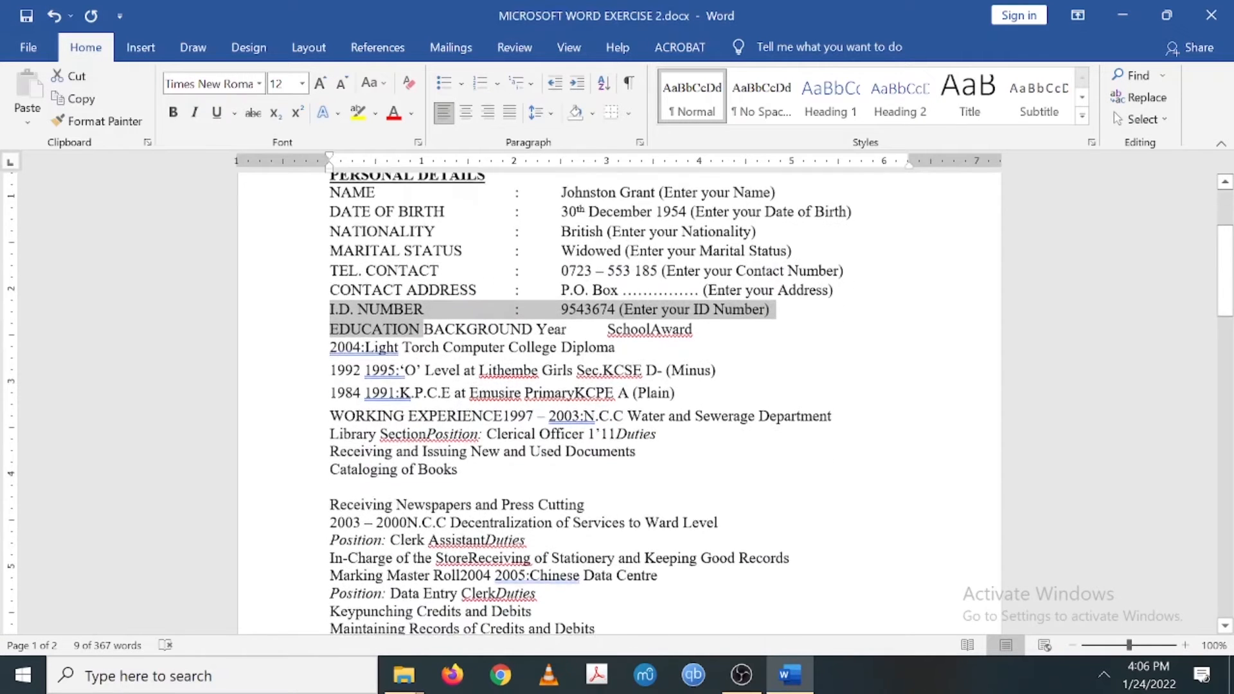
scroll(429, 456, down, 10)
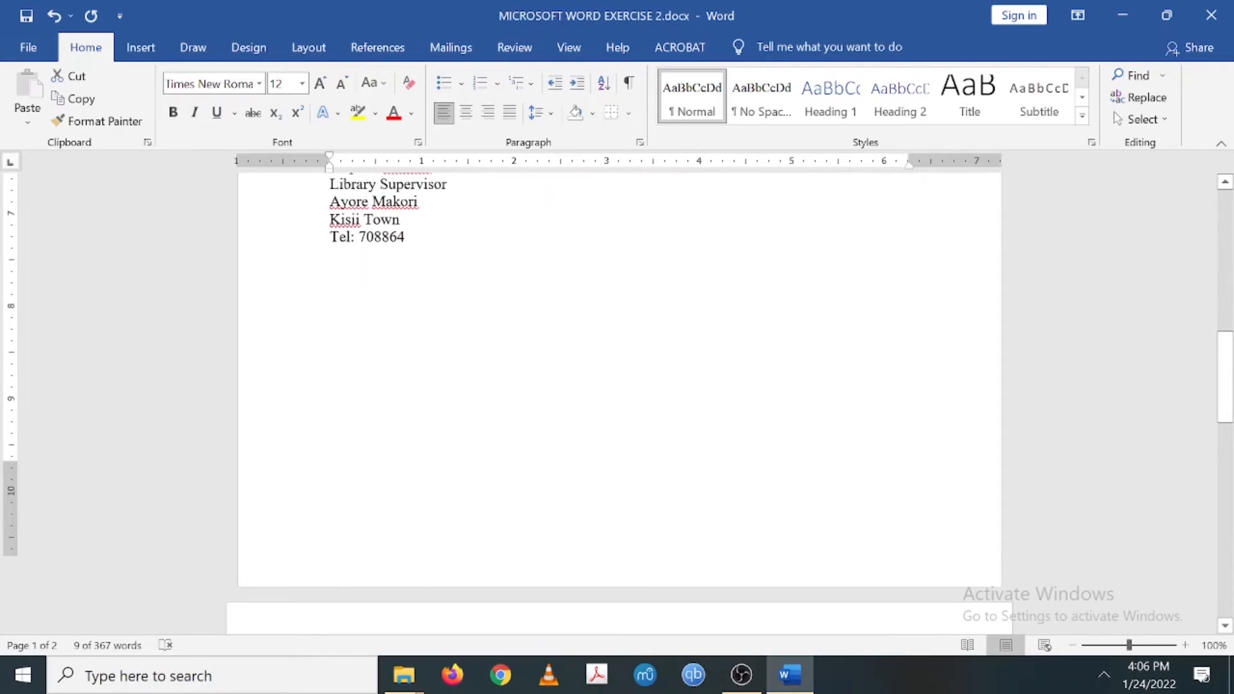
scroll(429, 457, down, 5)
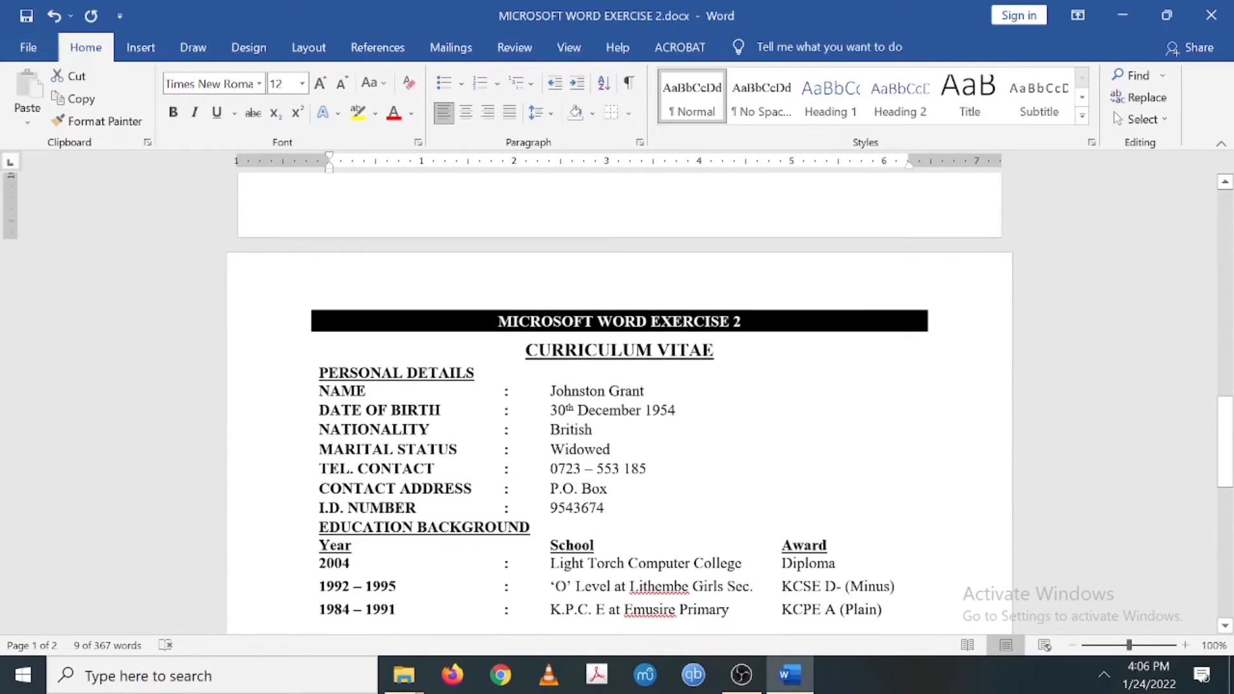
scroll(701, 342, up, 12)
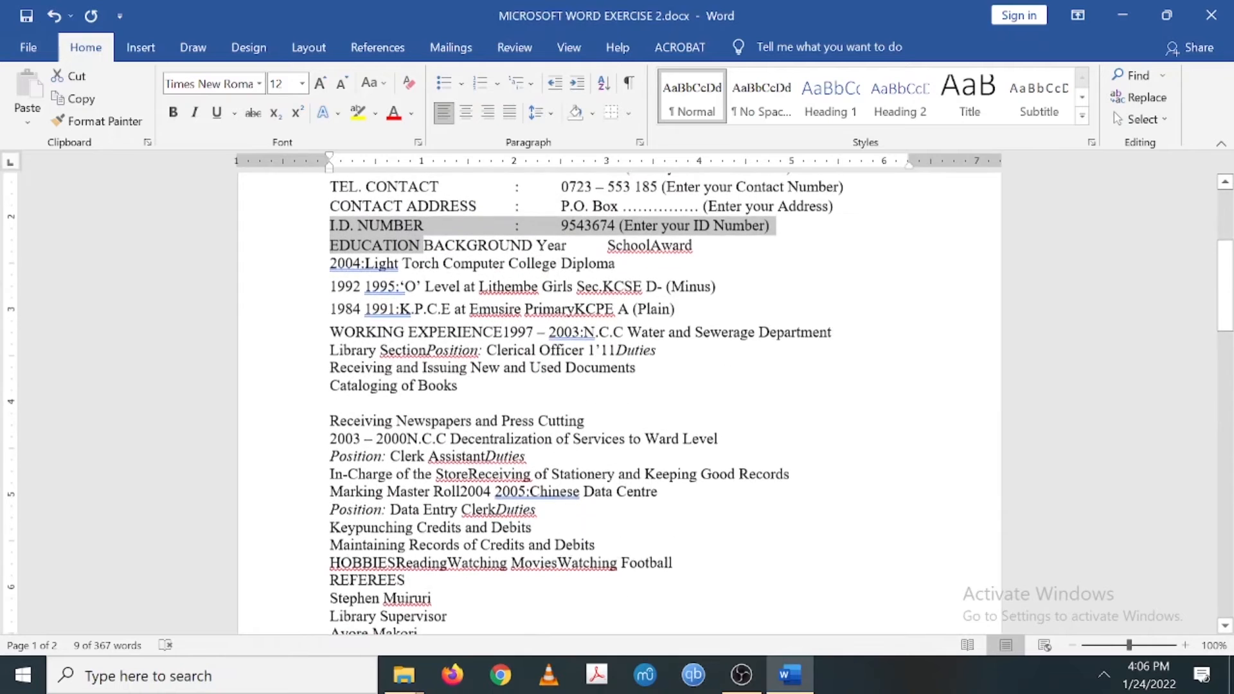
click(697, 359)
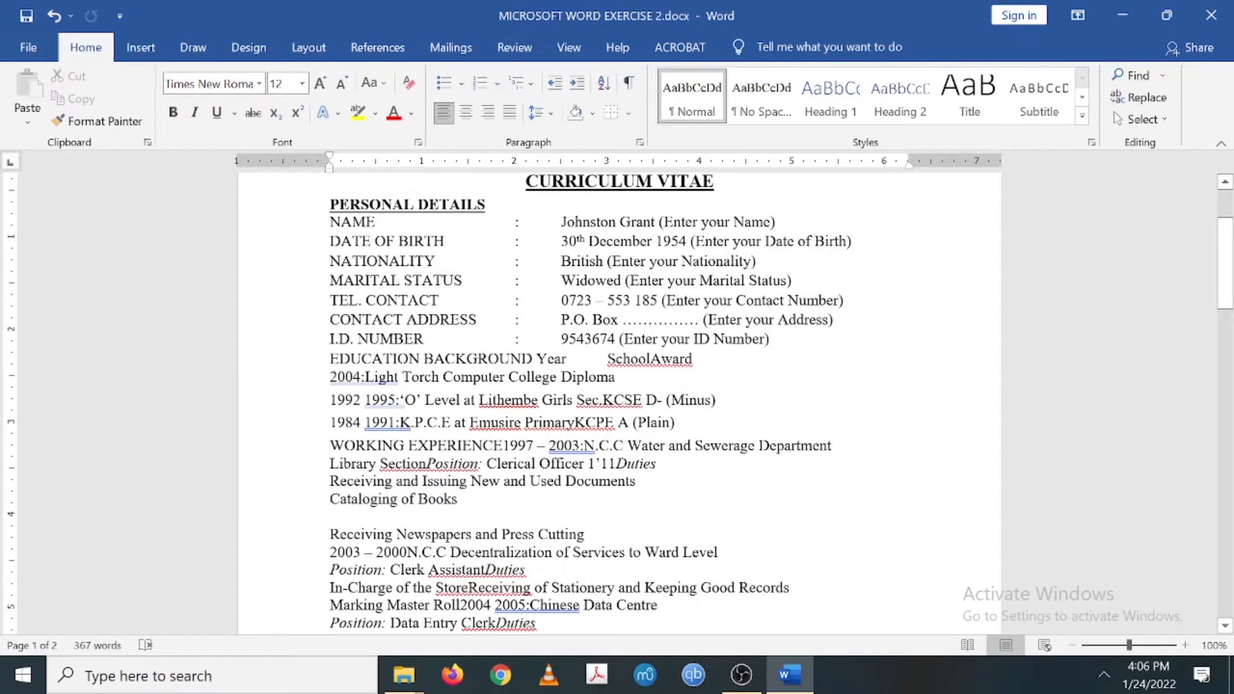
click(641, 143)
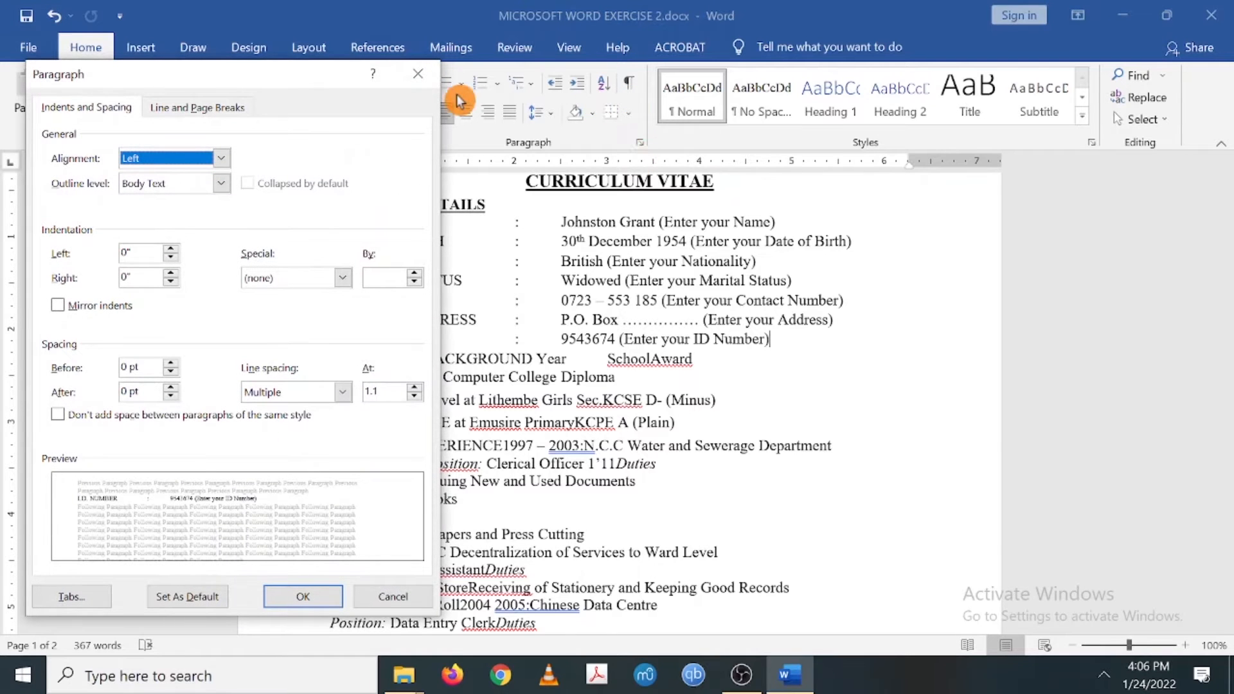
click(417, 76)
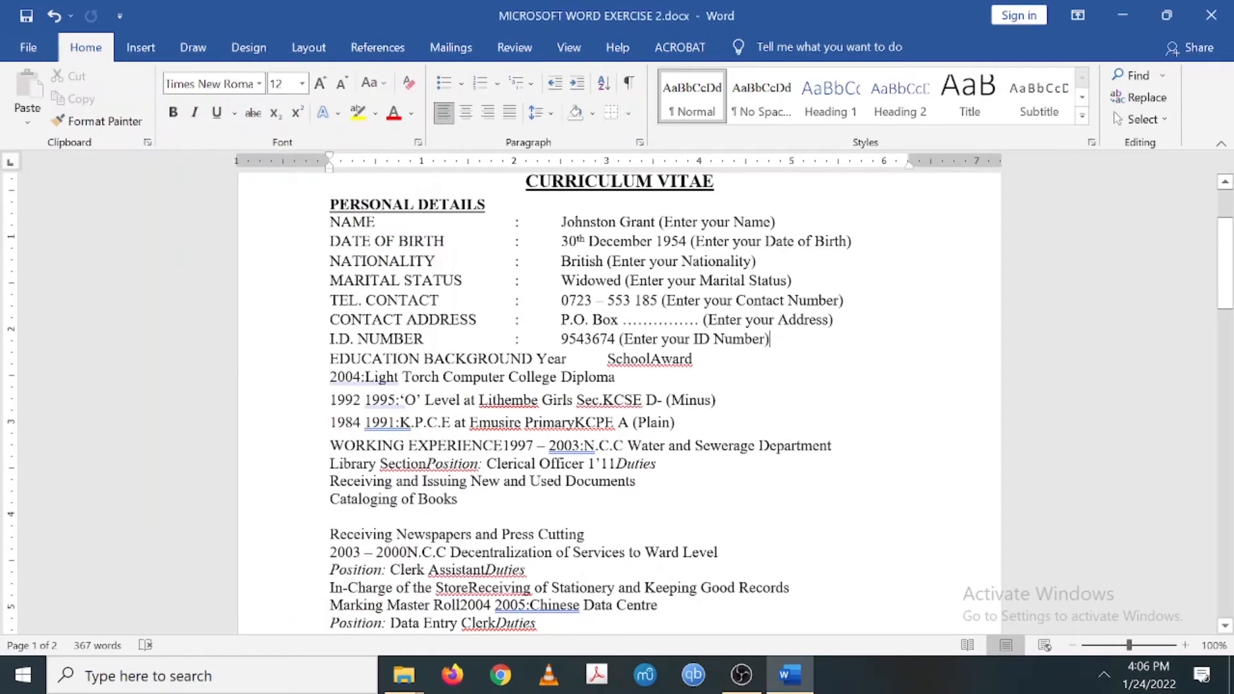
mouse_move(404, 675)
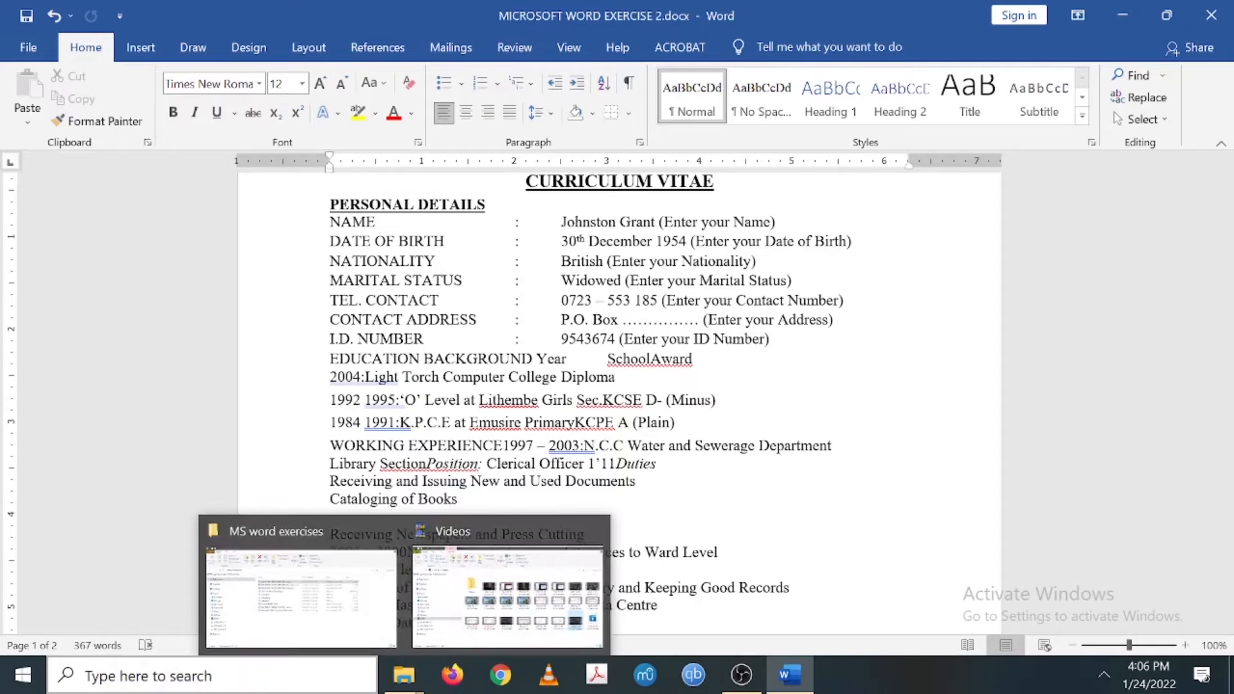
- Launch the On-Screen Keyboard from Windows Search and move it down below the CV text
click(270, 683)
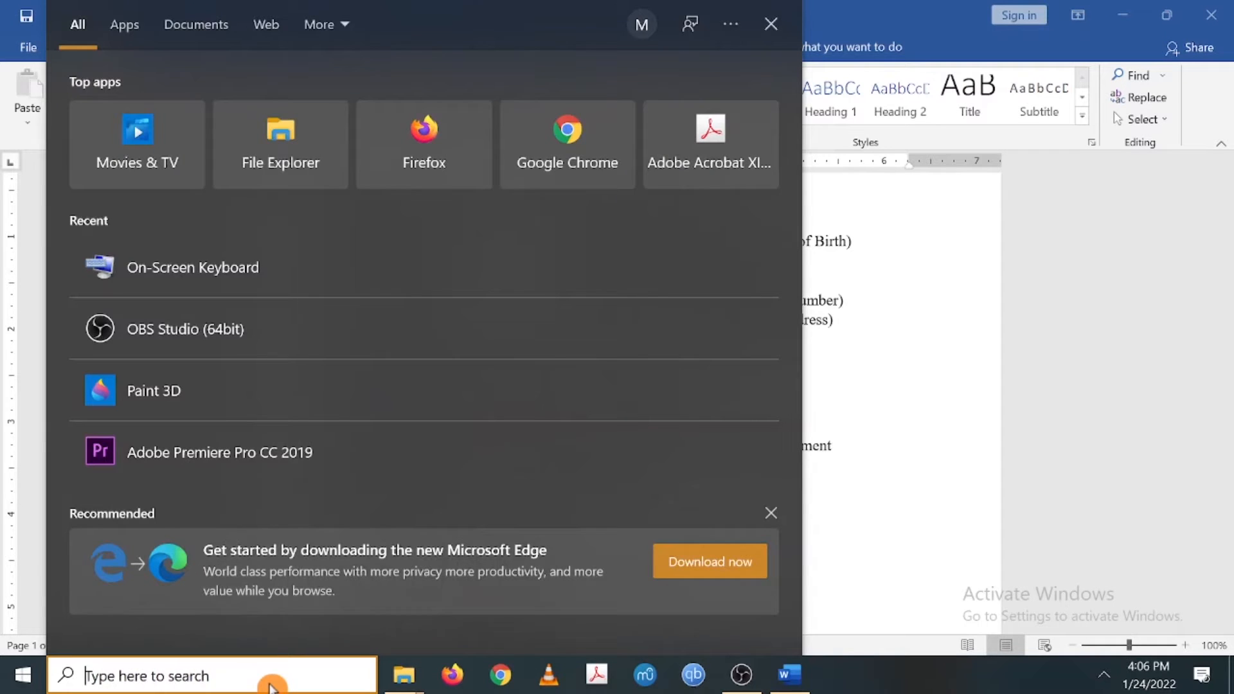
text(on)
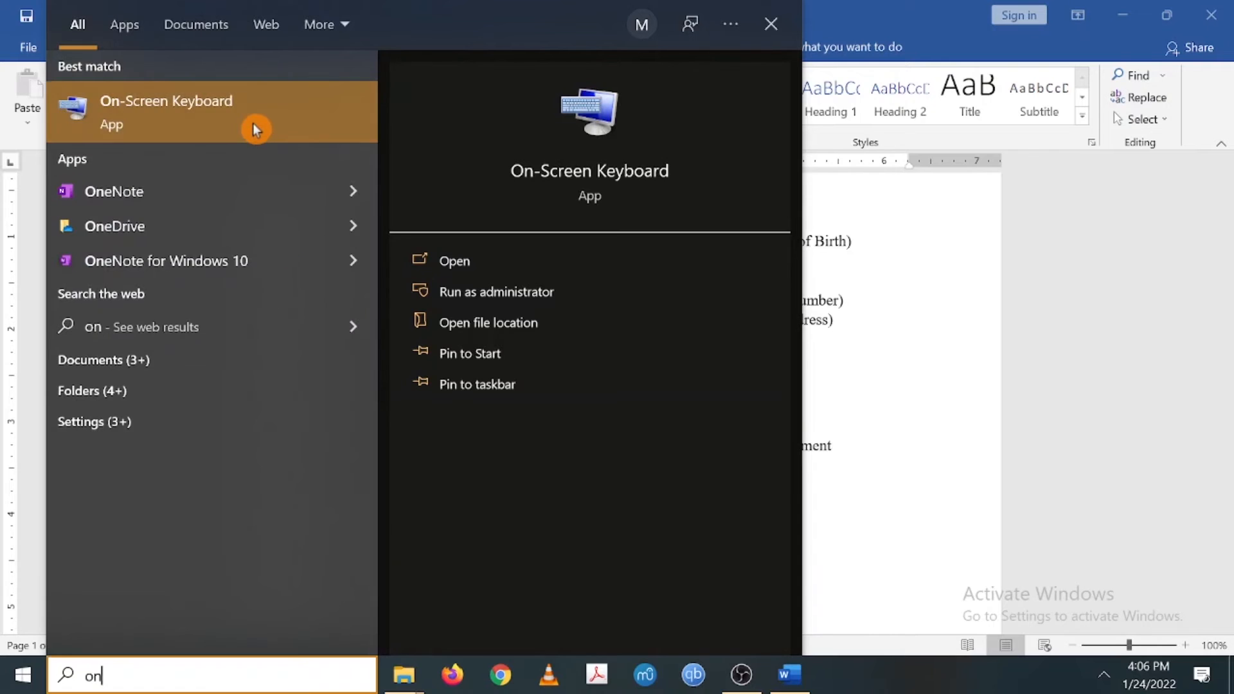
click(253, 122)
drag(765, 106, 817, 436)
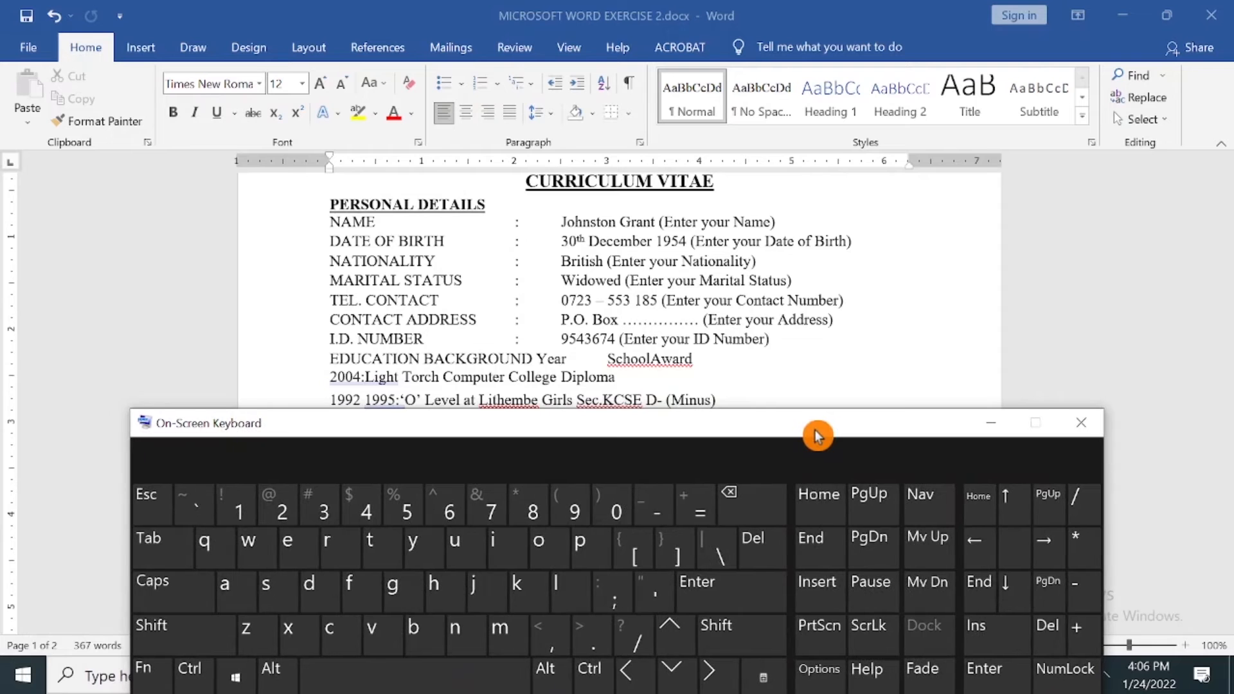
- Add a blank line after the I.D. NUMBER line with the on-screen Enter key, then close the keyboard
click(778, 345)
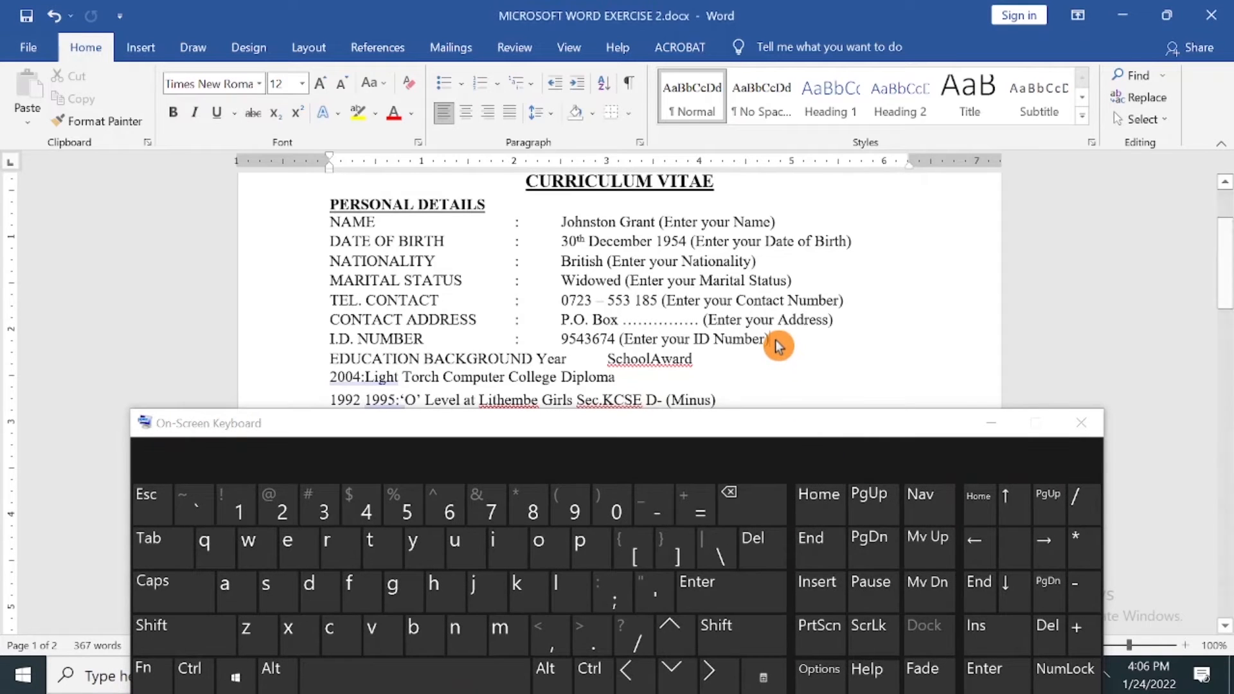
click(733, 591)
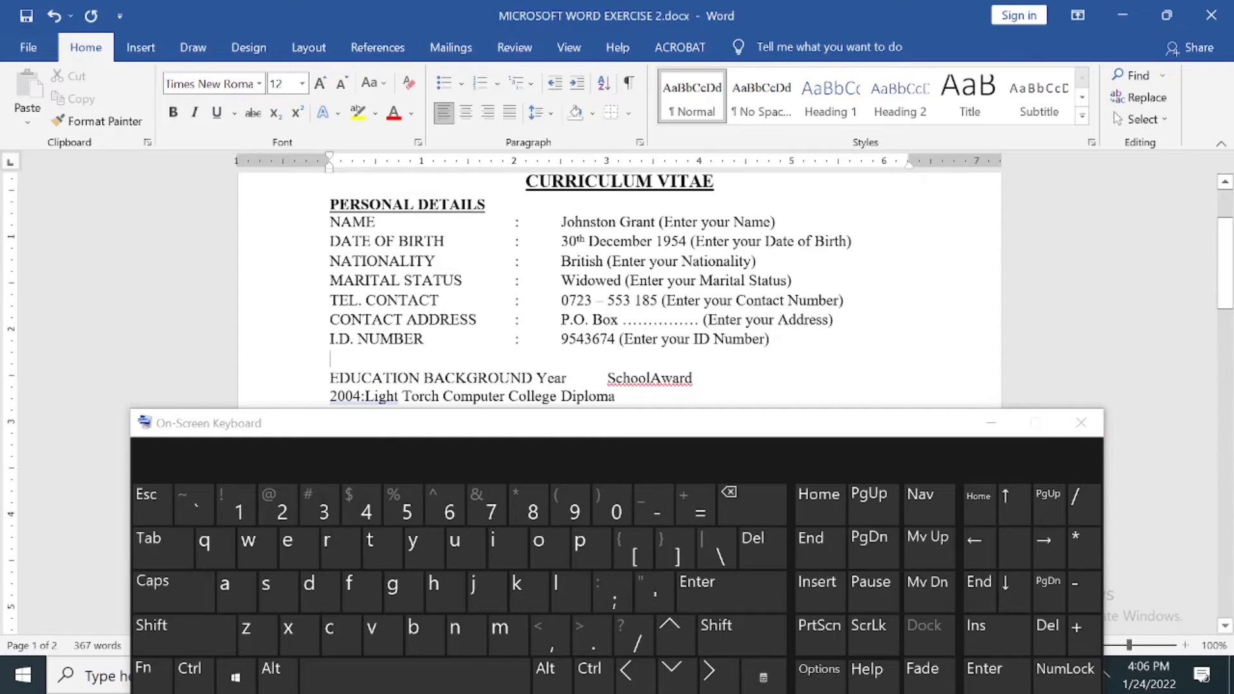
click(1080, 428)
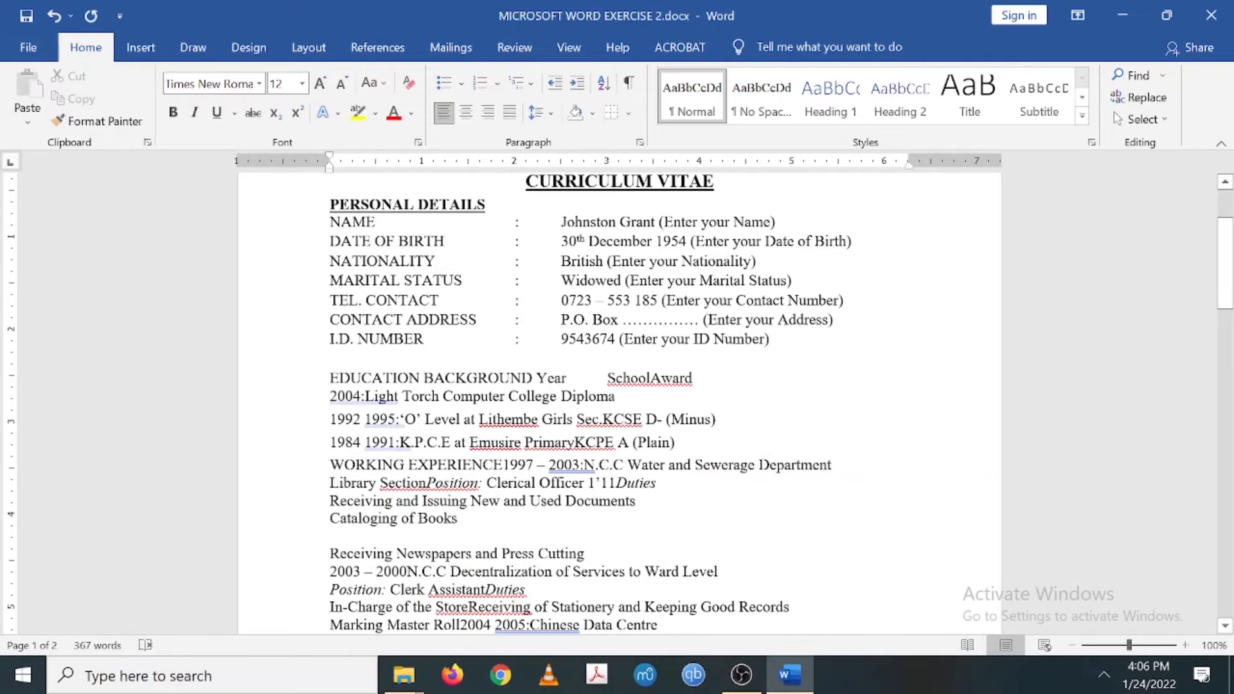
- Replace the blank line after I.D. NUMBER with 6 pt paragraph spacing after
click(790, 348)
key(Delete)
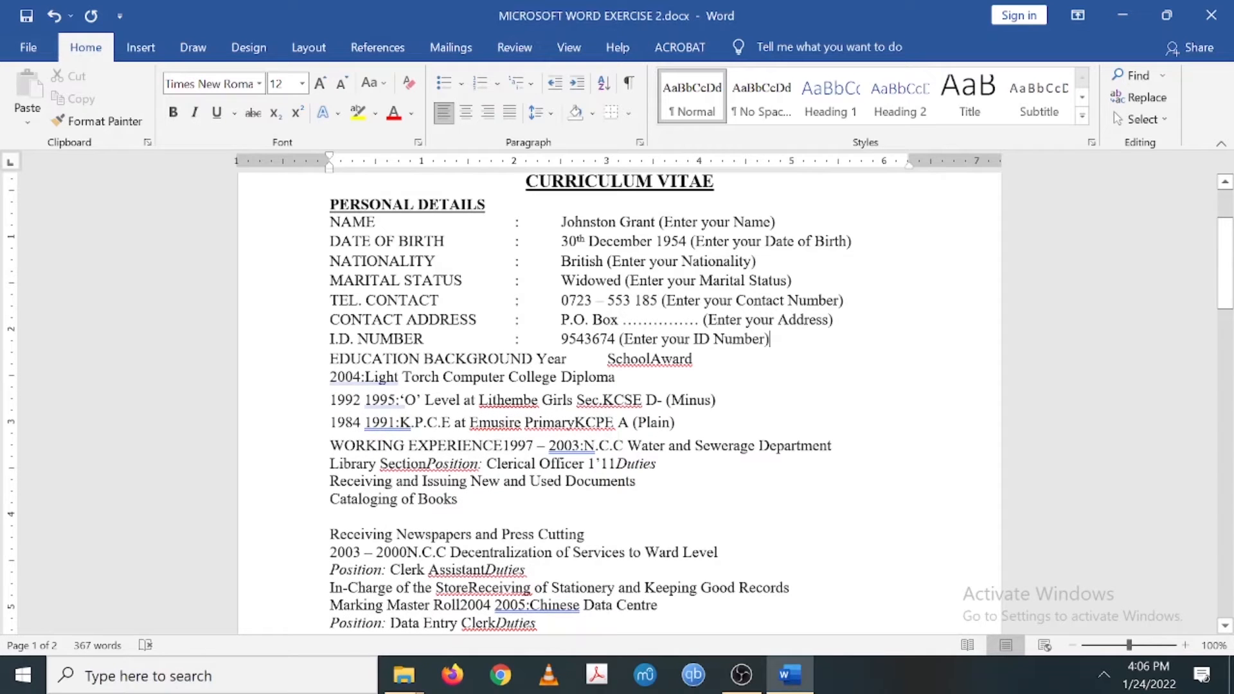
click(641, 143)
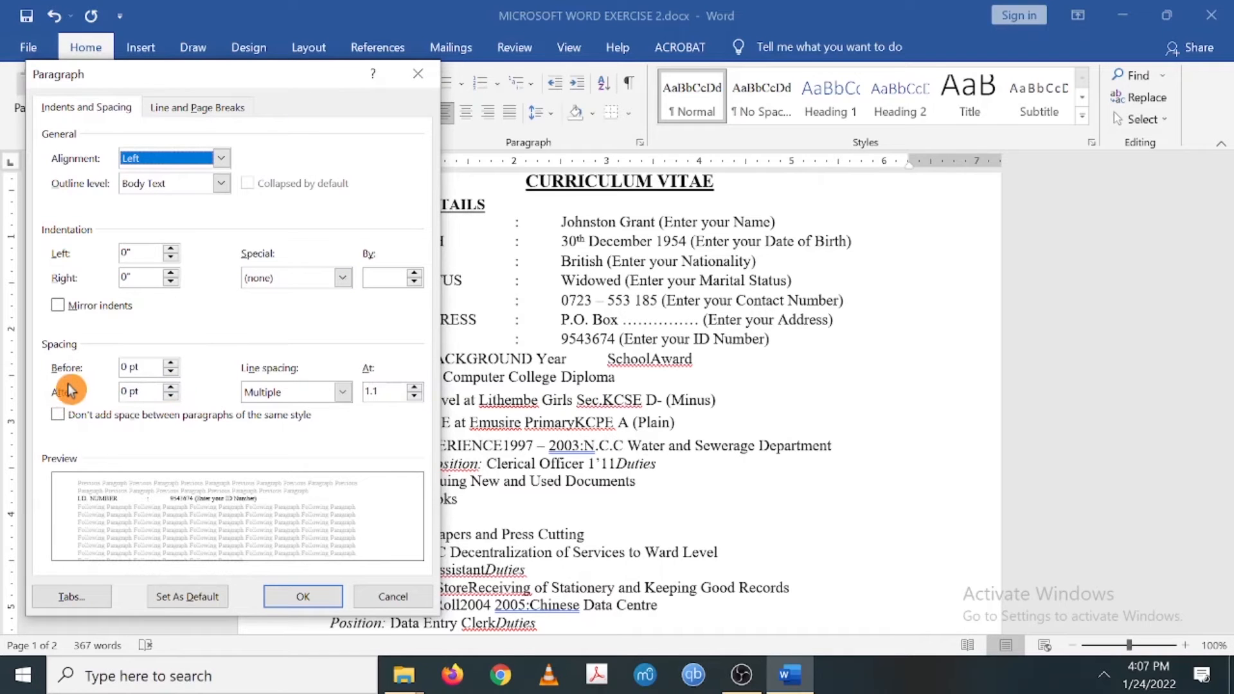
click(171, 387)
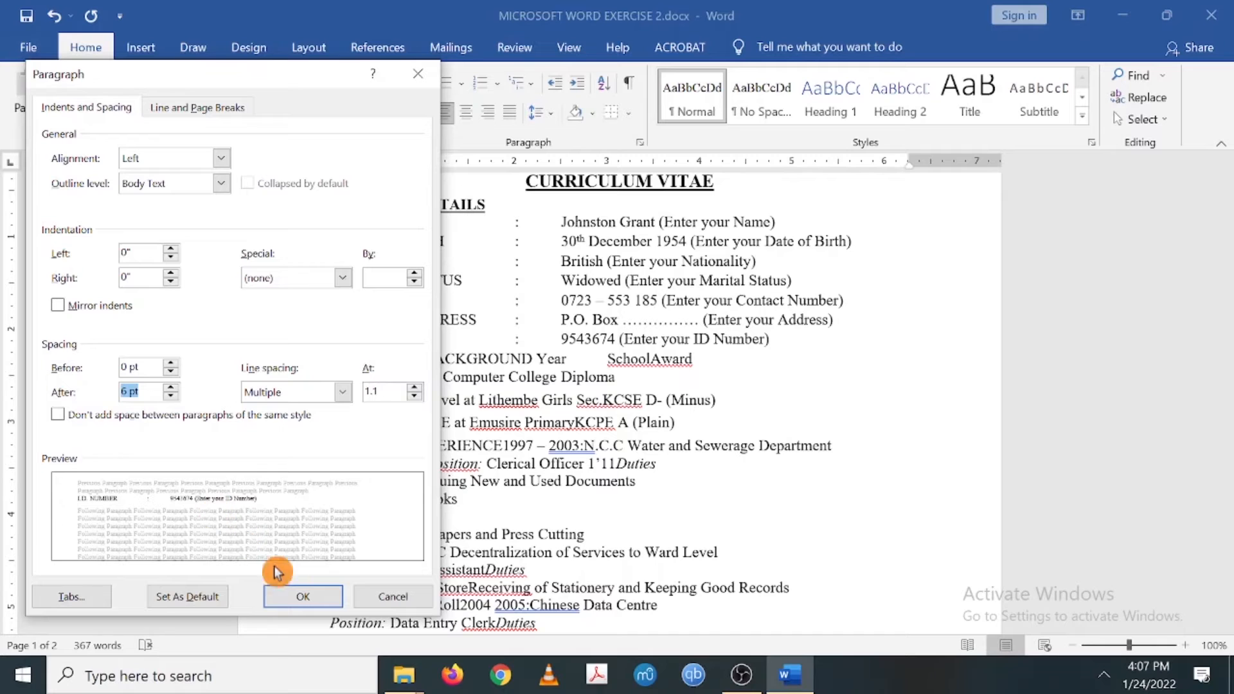
click(295, 599)
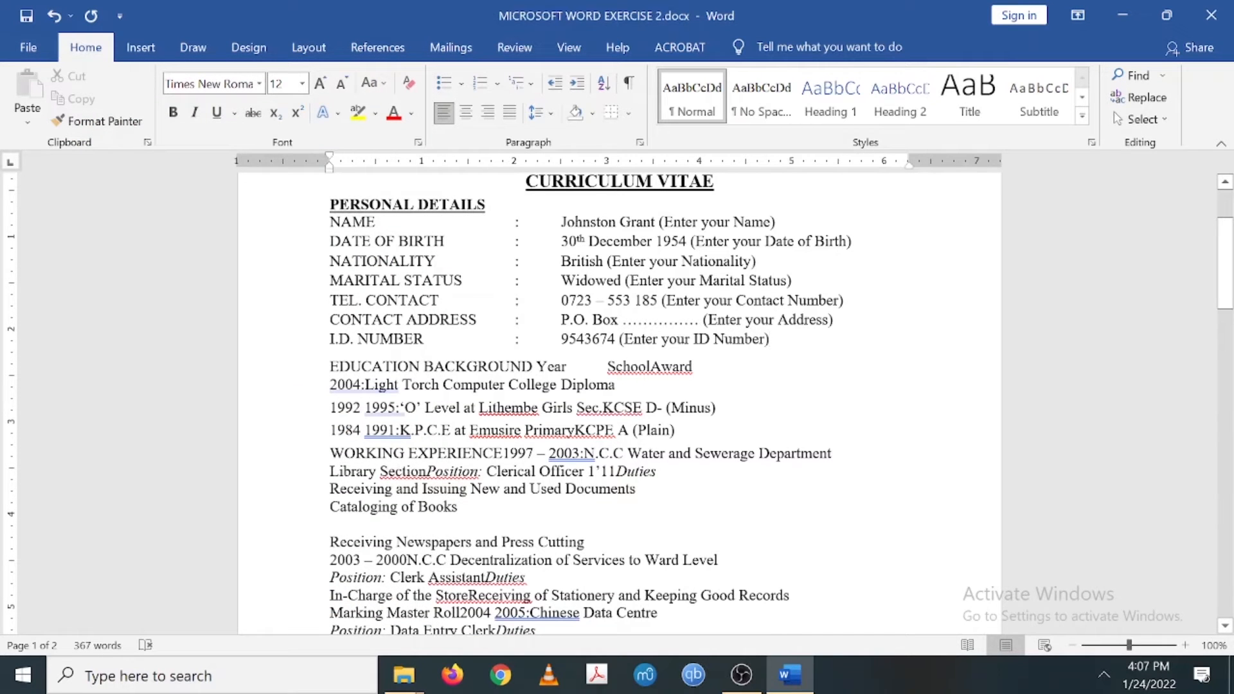
key(ctrl+shift+Right)
key(ctrl+shift+Right)
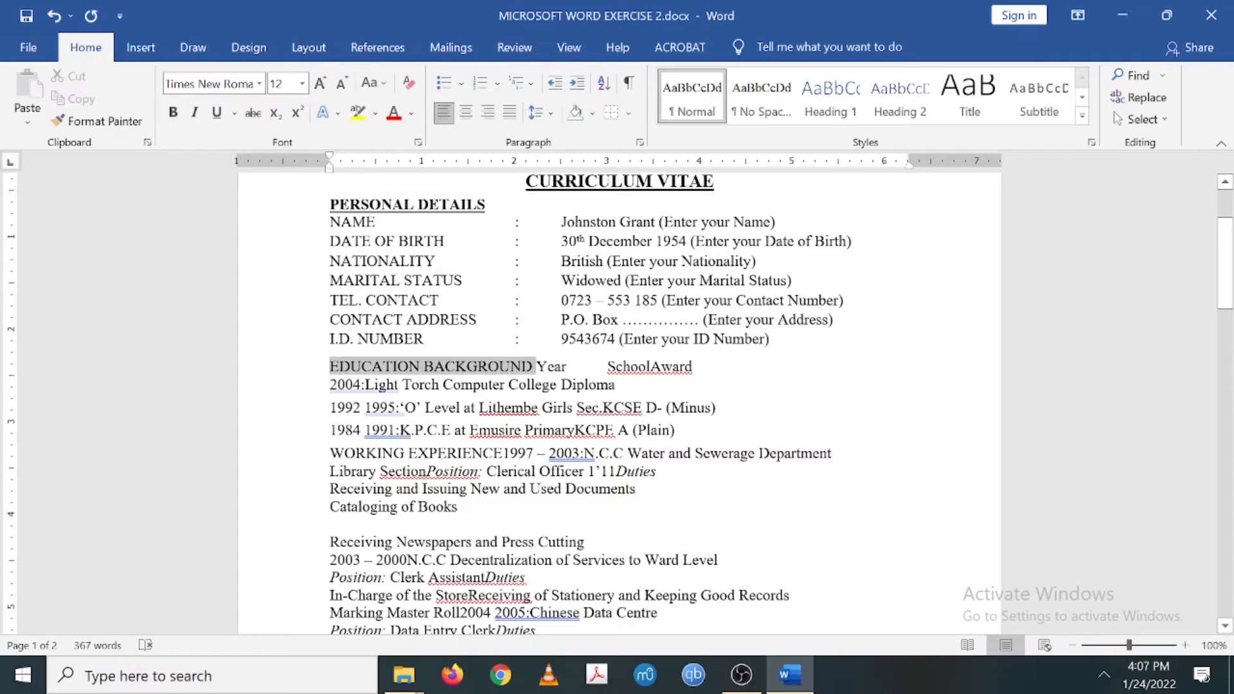
- Bold the EDUCATION BACKGROUND line and delete the spaces before Year and SchoolAward
key(ctrl+shift+Right)
key(ctrl+shift+Right)
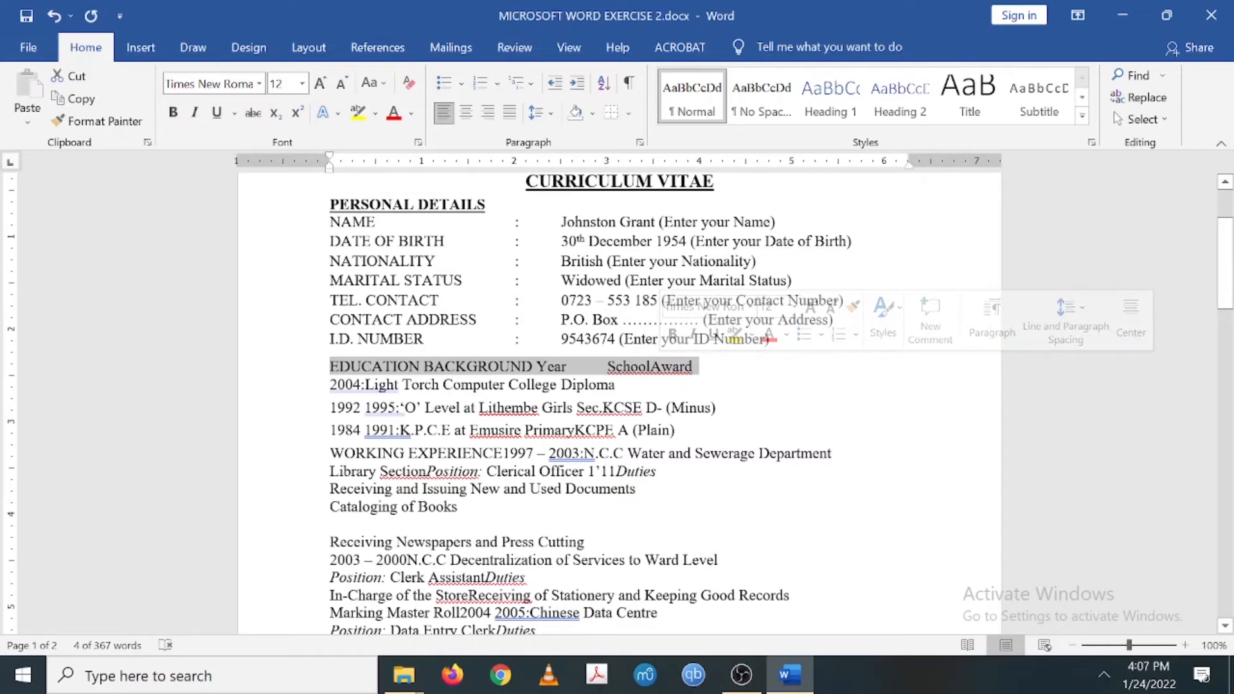
click(173, 116)
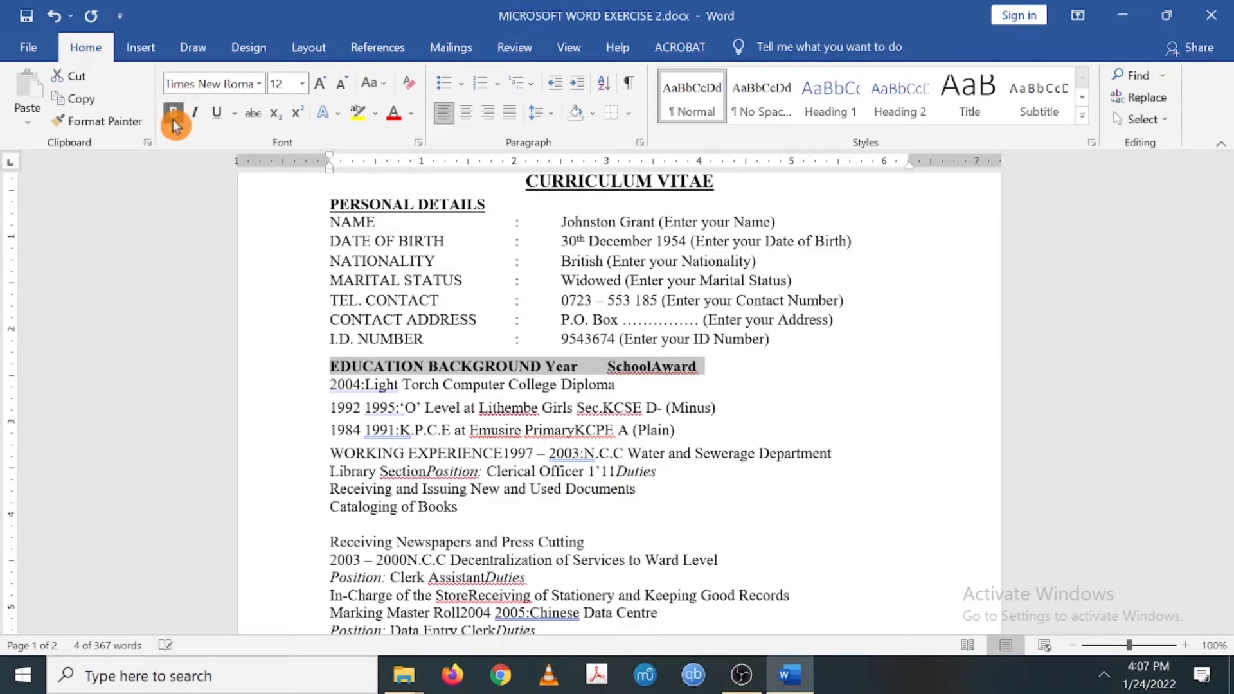
click(550, 367)
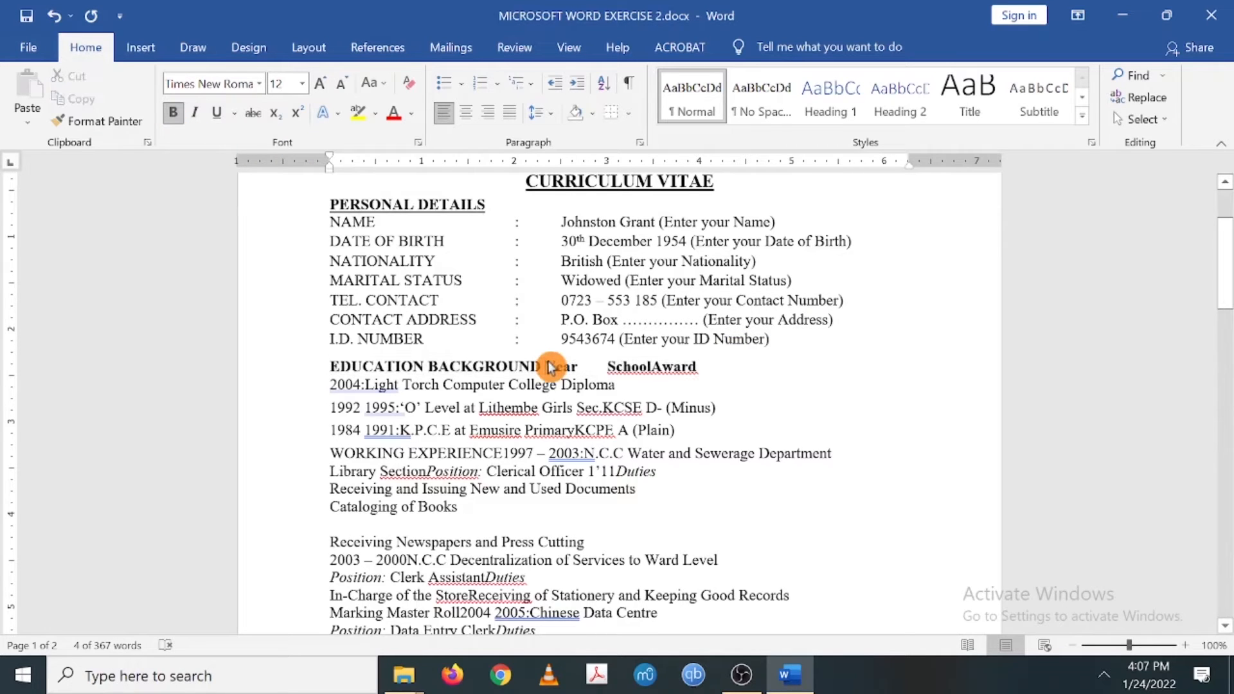
key(BackSpace)
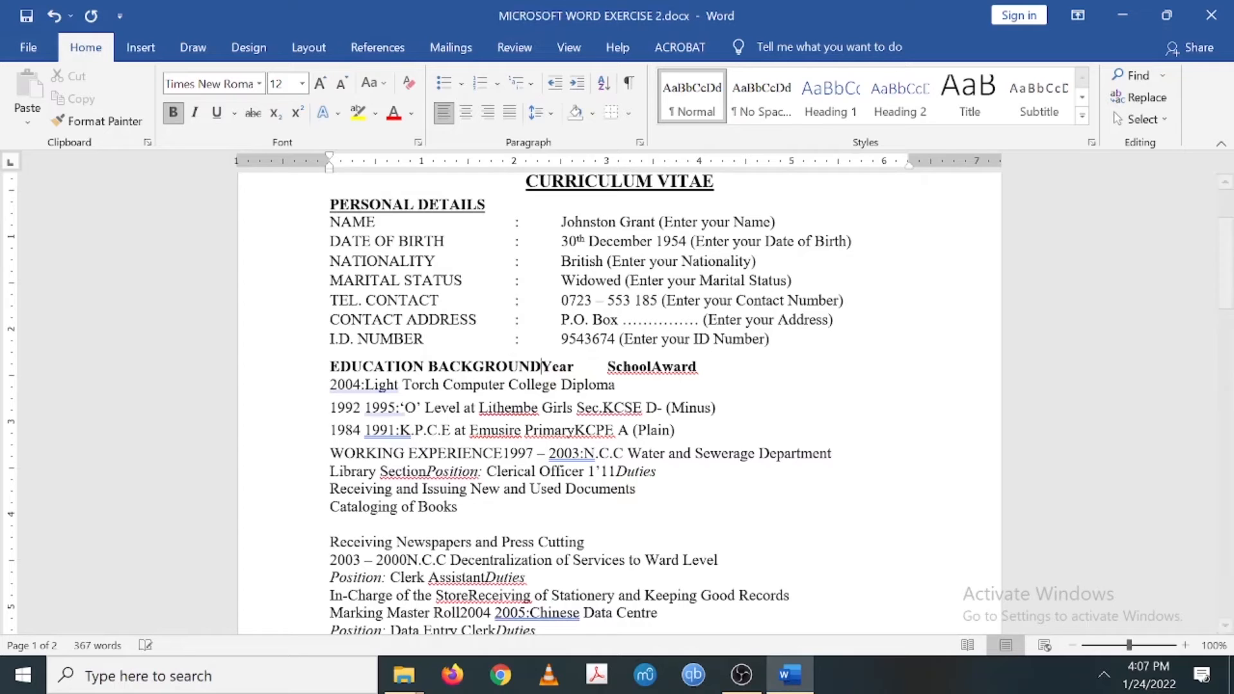
click(607, 367)
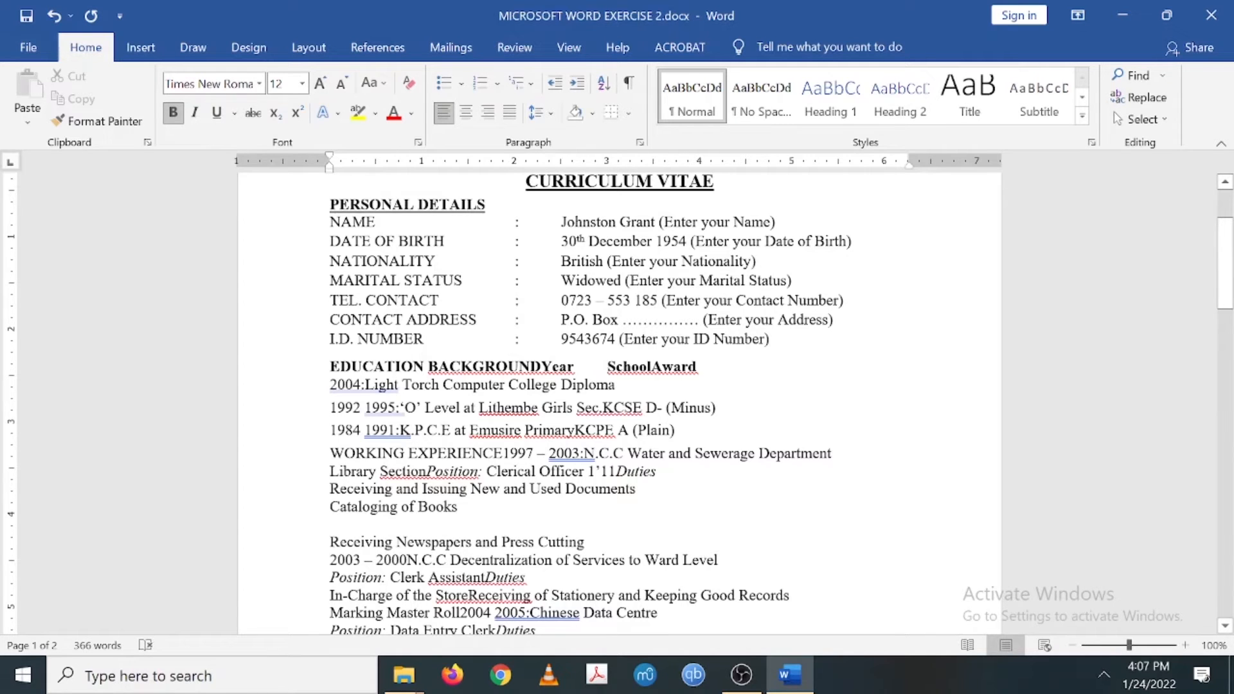
key(BackSpace)
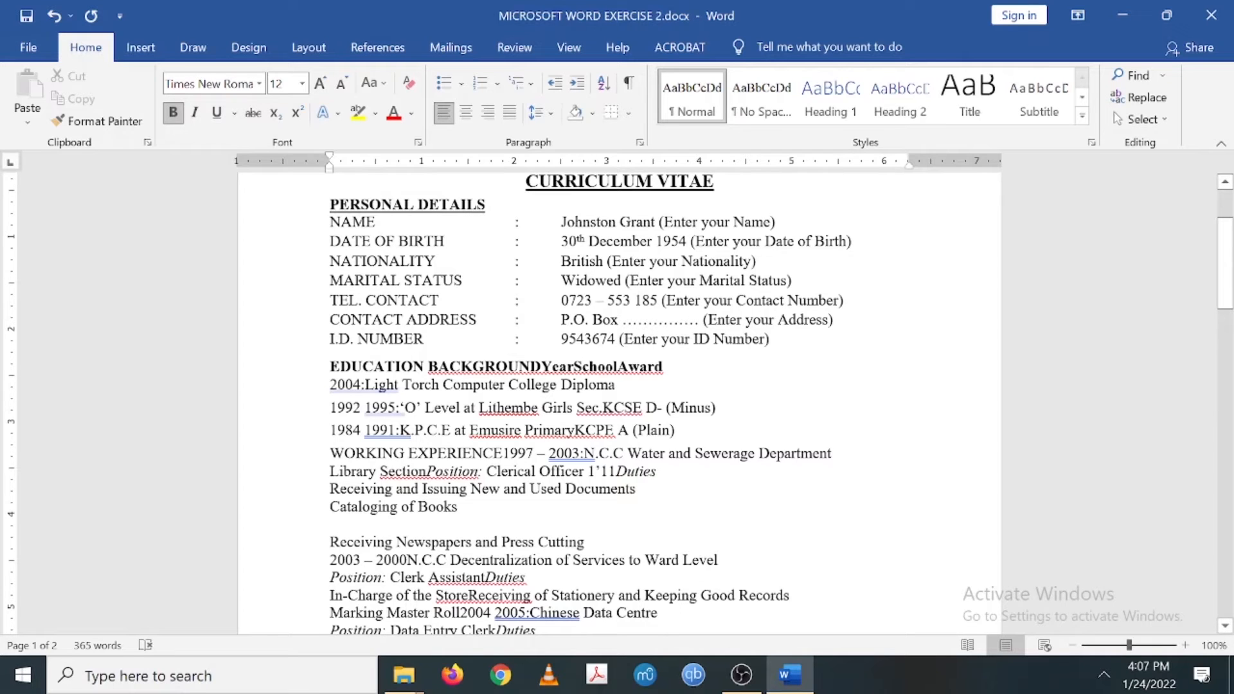
- Separate Year, School and Award from EDUCATION BACKGROUND and each other with tabs
key(Tab)
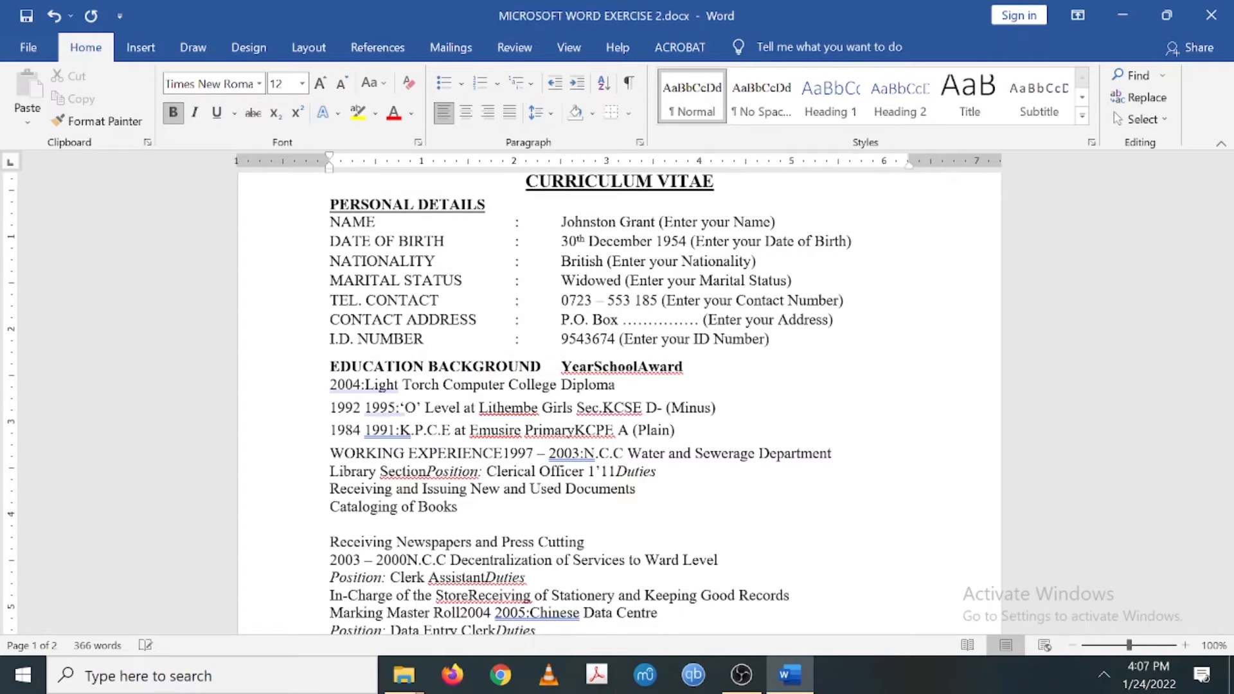
key(Tab)
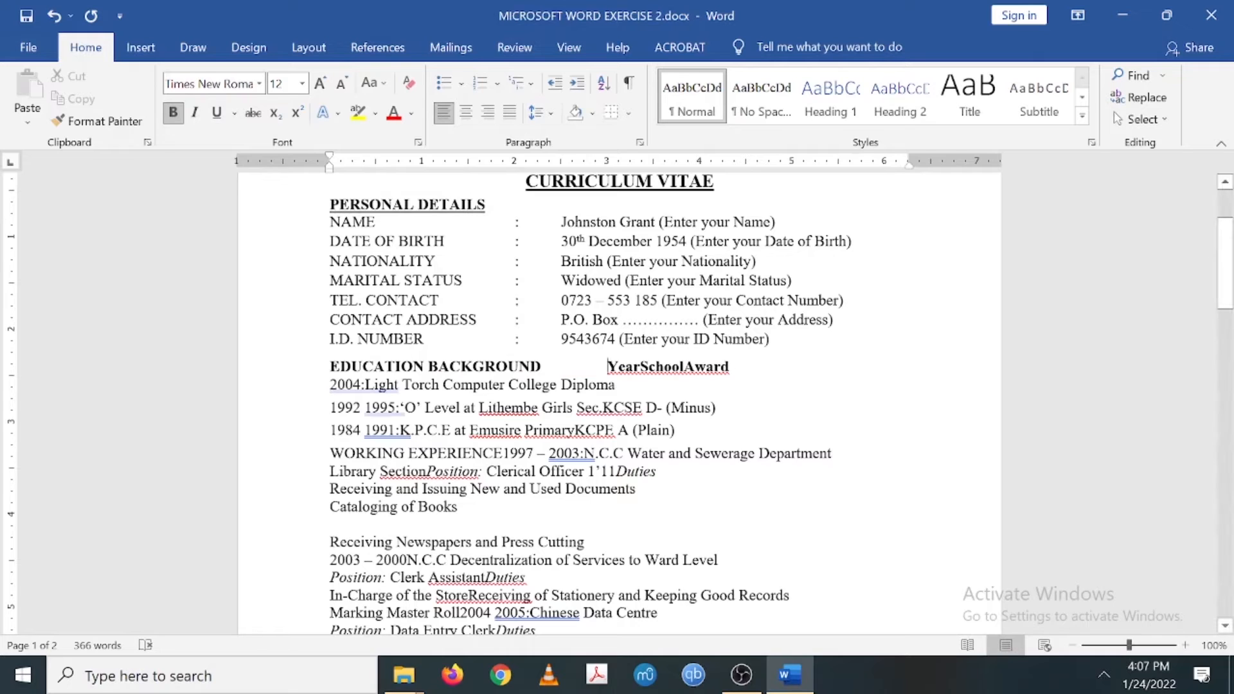
click(640, 366)
key(Tab)
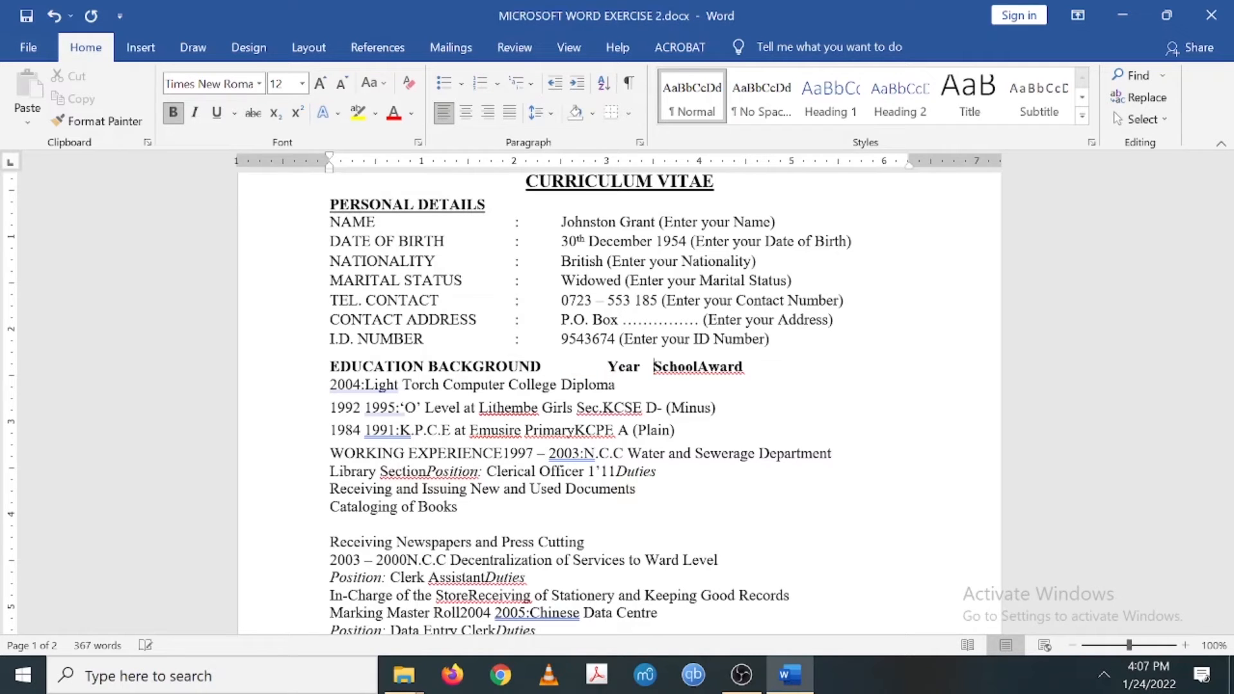
key(Tab)
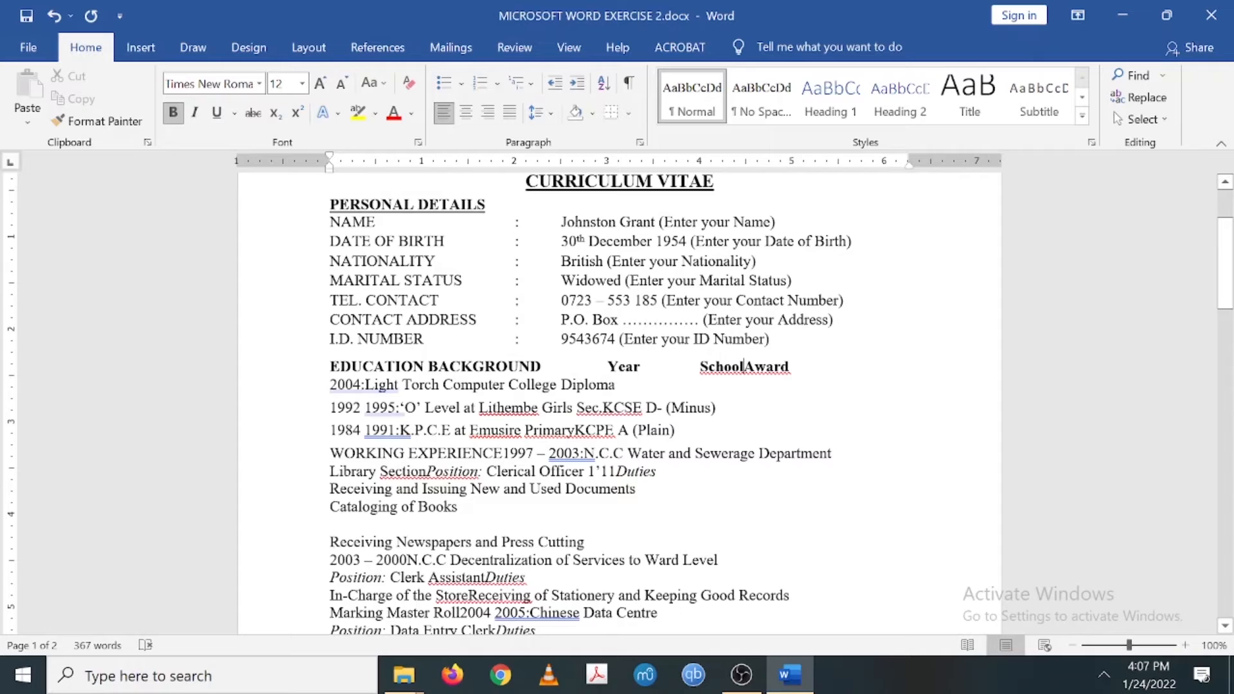
key(Tab)
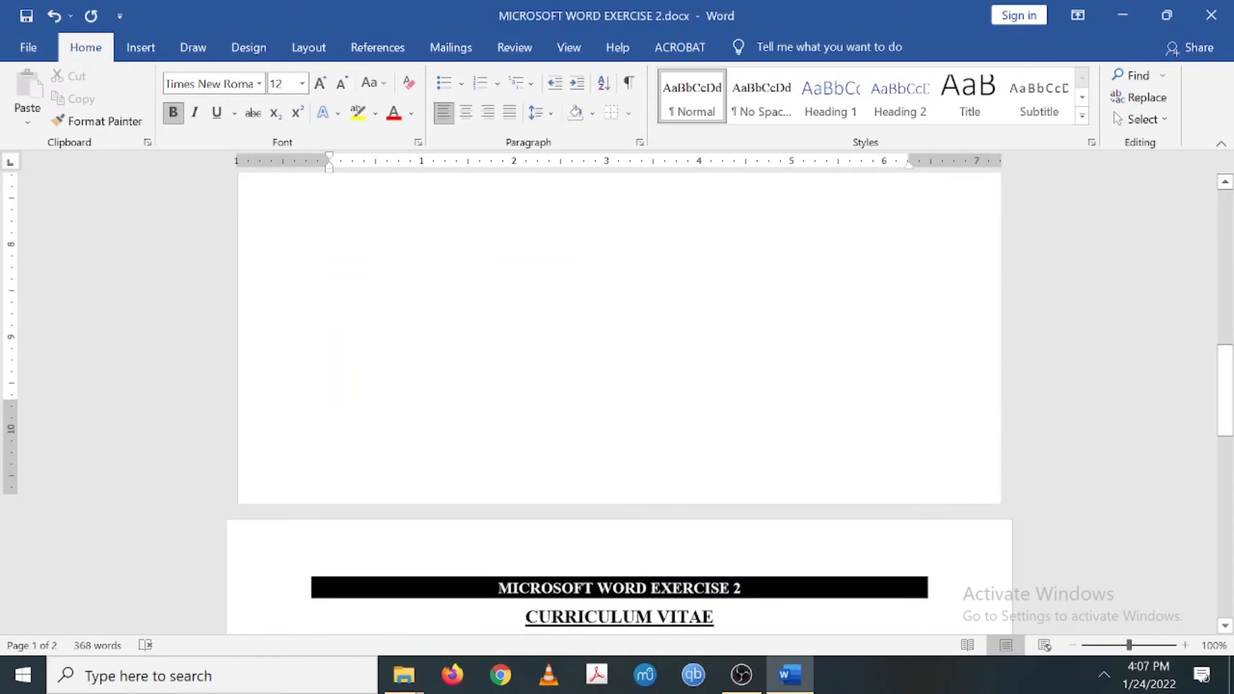
scroll(617, 399, down, 8)
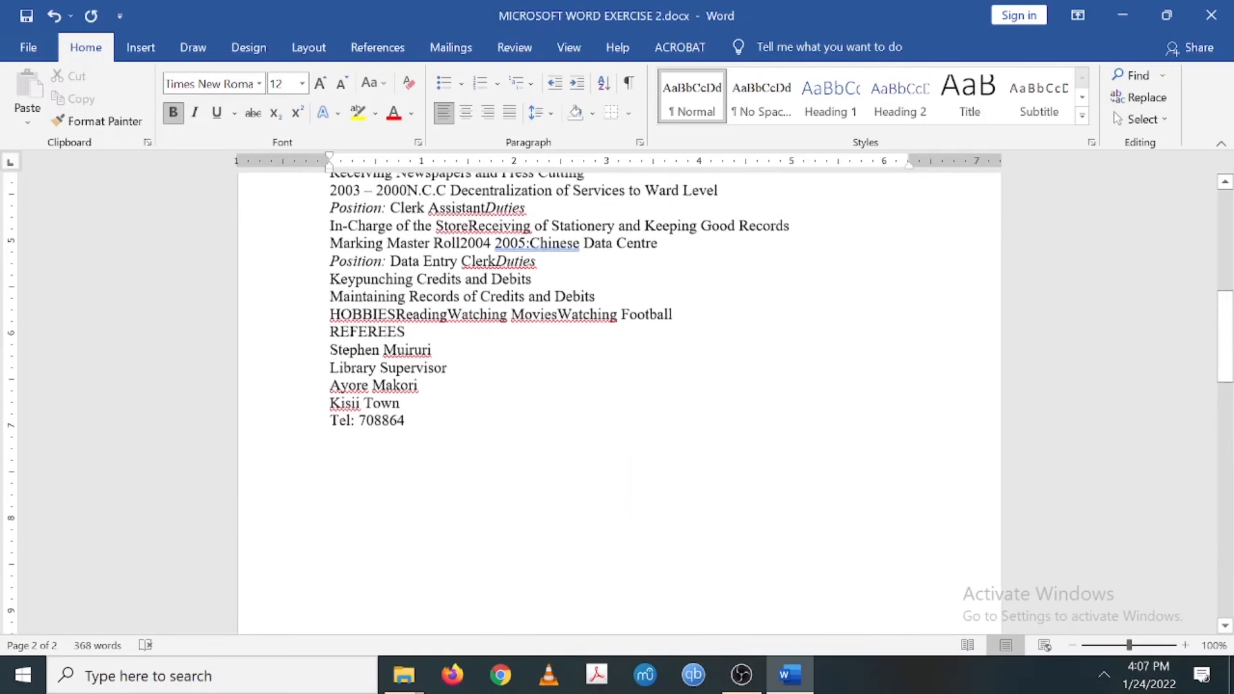
- Put the Year School Award headings on their own line starting at the margin
scroll(617, 398, down, 3)
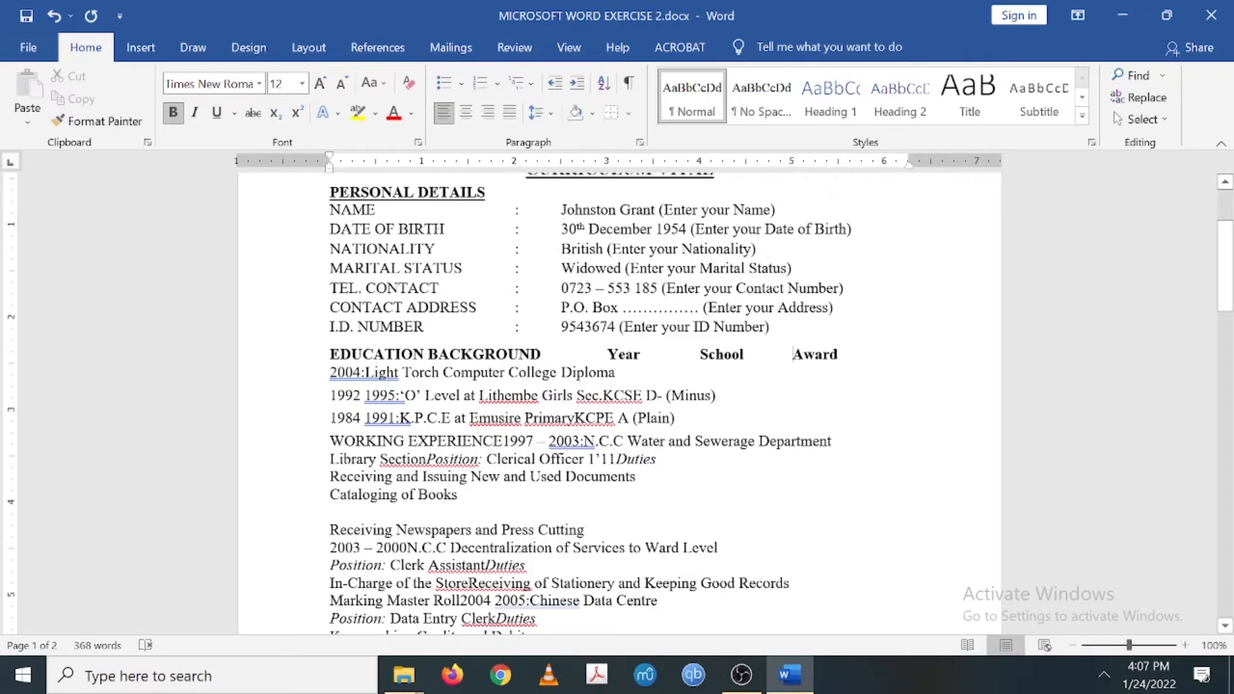
click(542, 354)
key(Return)
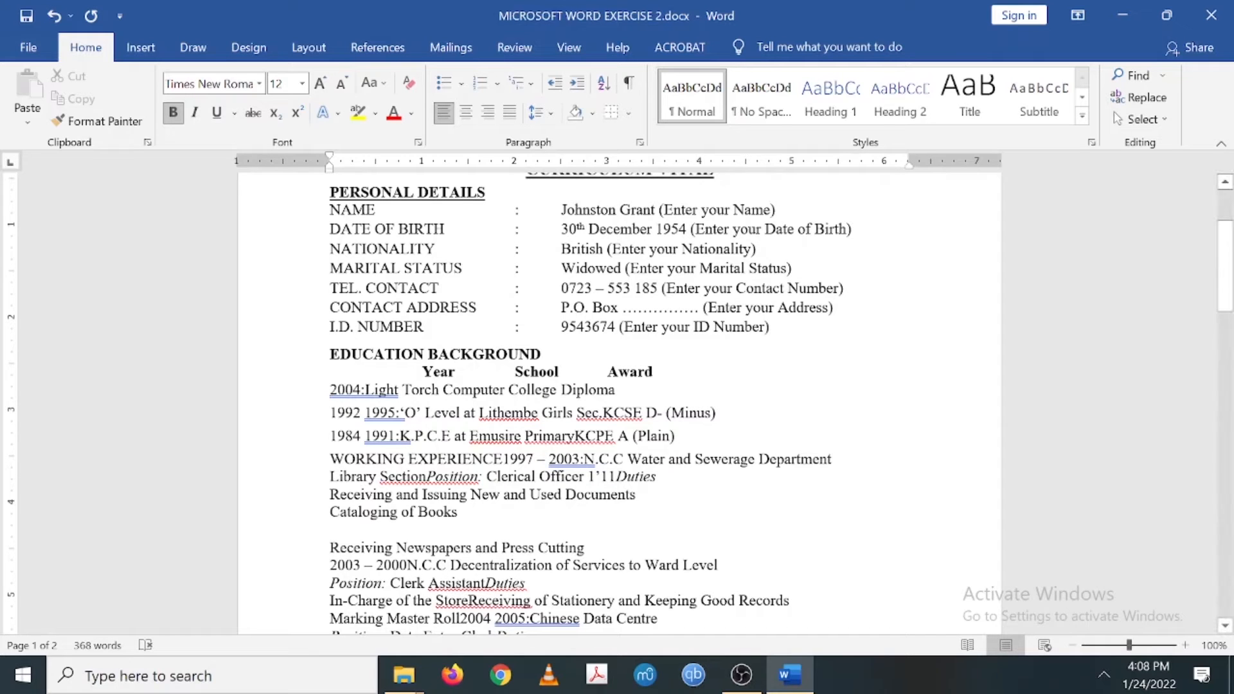
key(Right)
key(BackSpace)
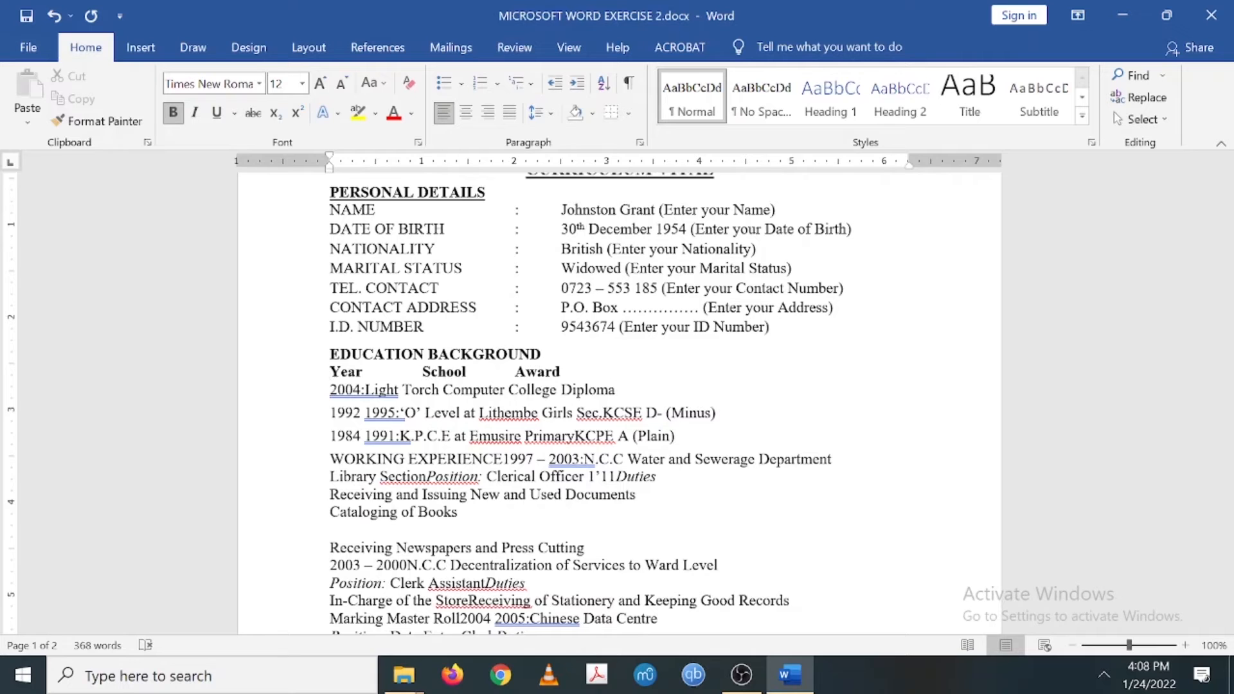
- Tab the School and Award headings into their columns and push the 2004 row's colon right
click(422, 372)
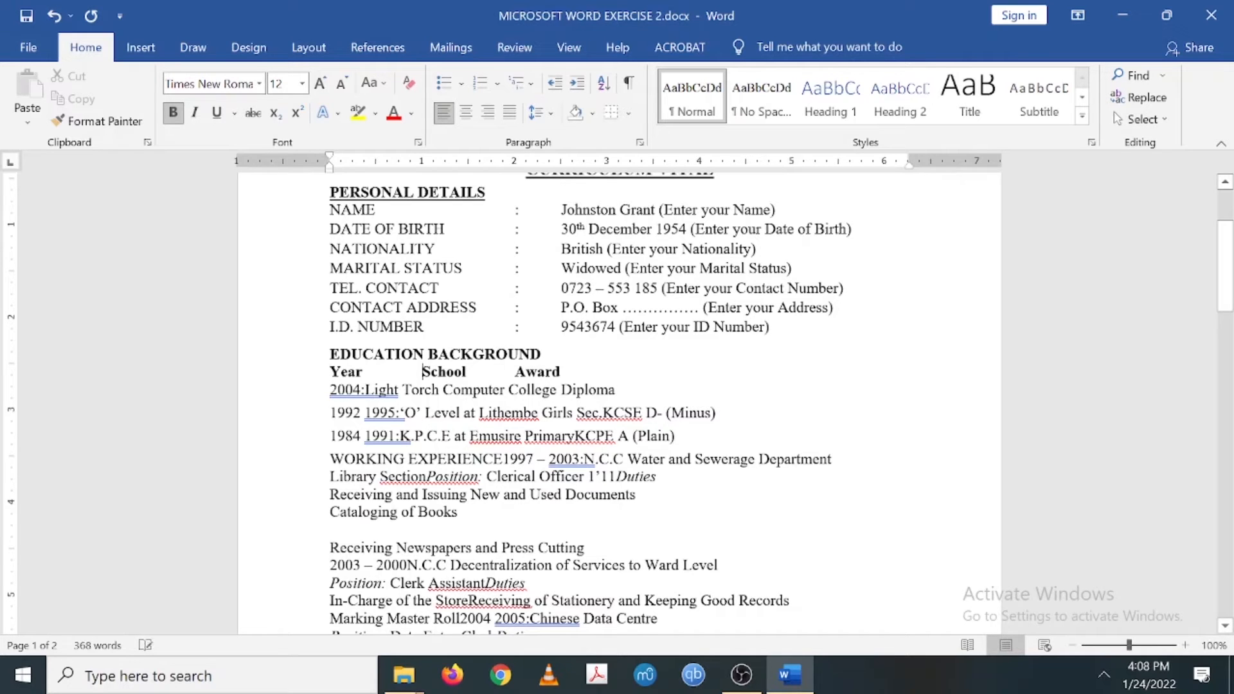
key(Tab)
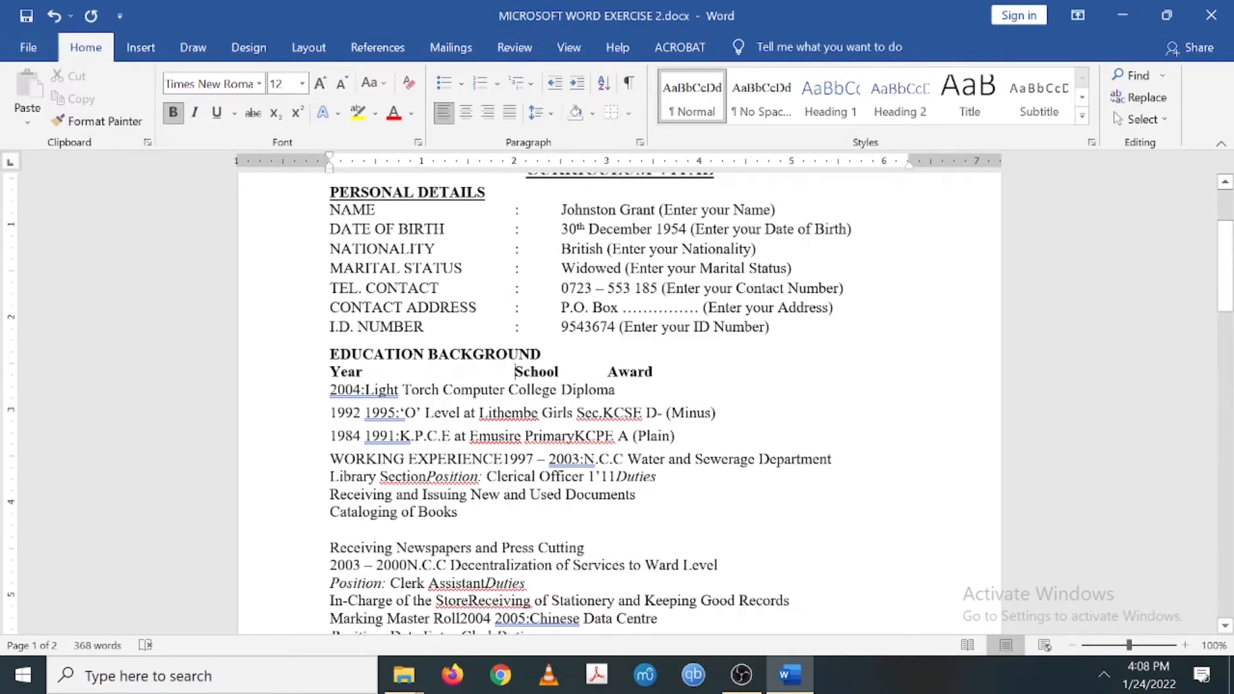
key(Tab)
click(654, 372)
key(Tab)
key(Tab)
click(361, 390)
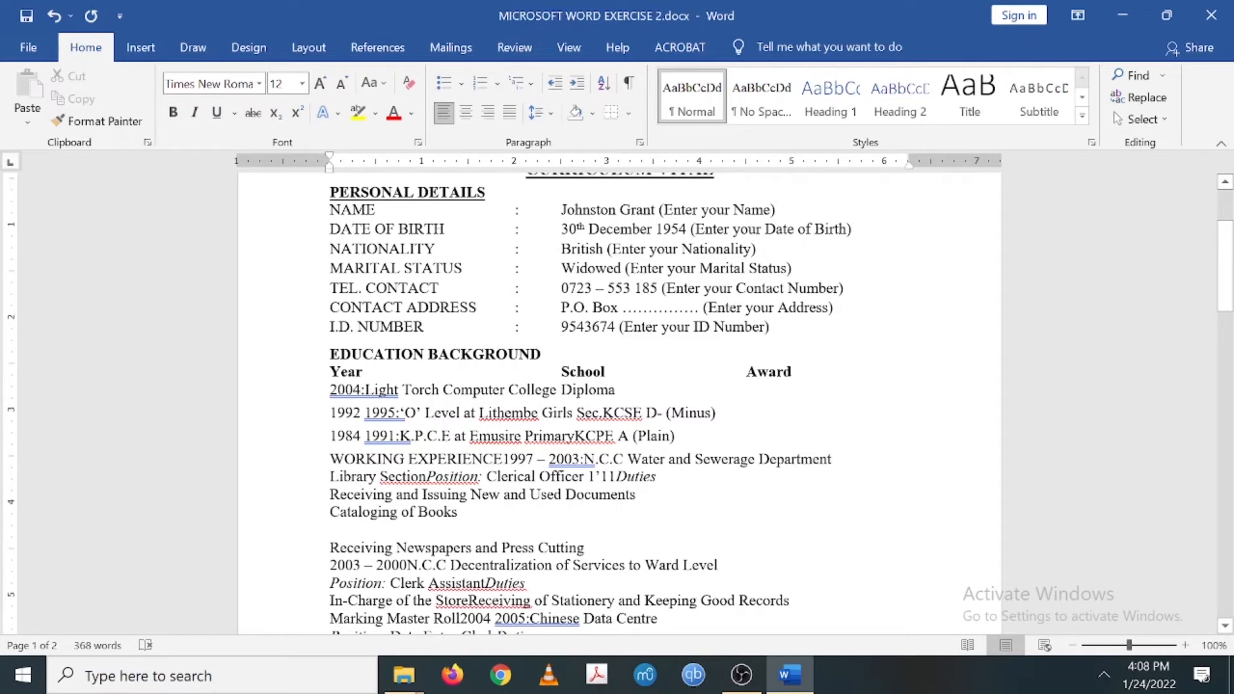
key(Tab)
key(Tab)
key(Tab)
key(Tab)
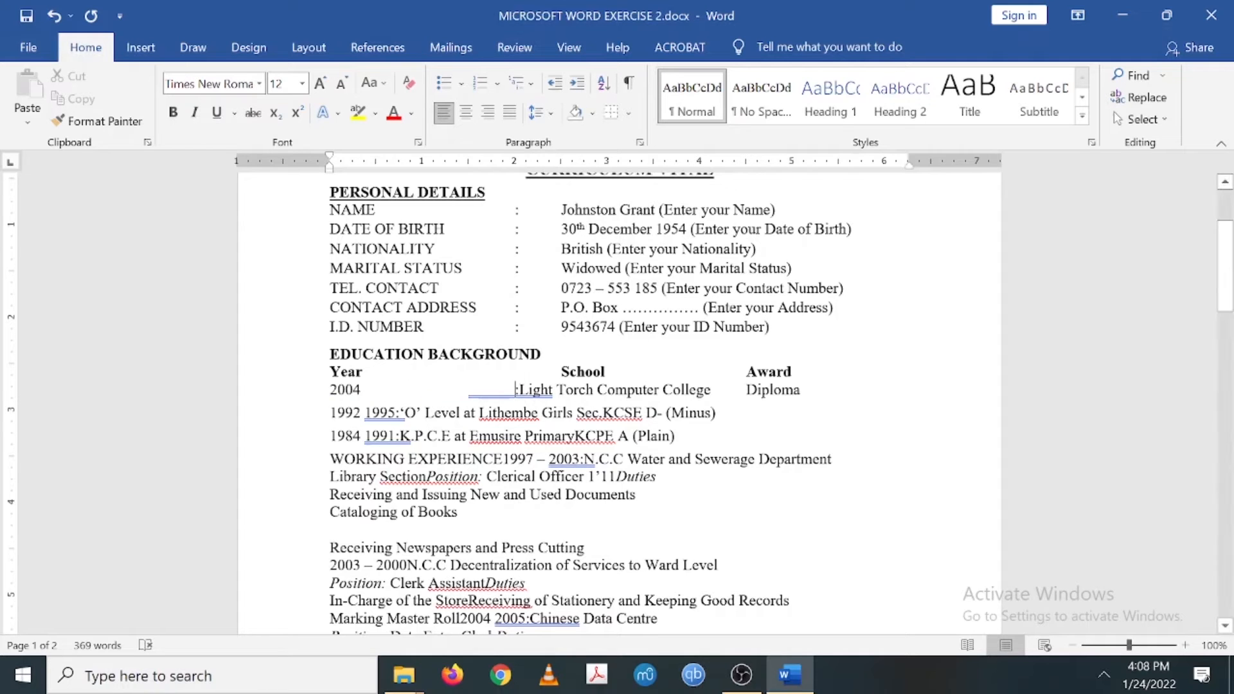
- Move Light Torch Computer College under the School heading in the 2004 row
click(441, 413)
key(Tab)
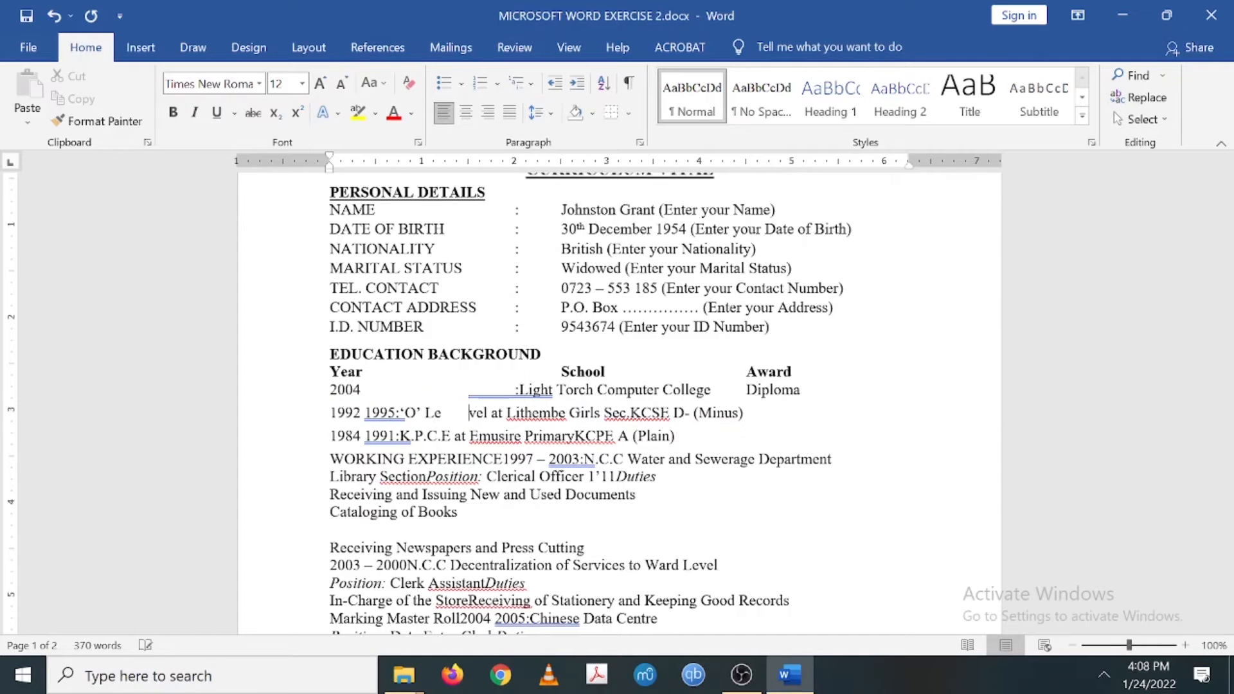
key(BackSpace)
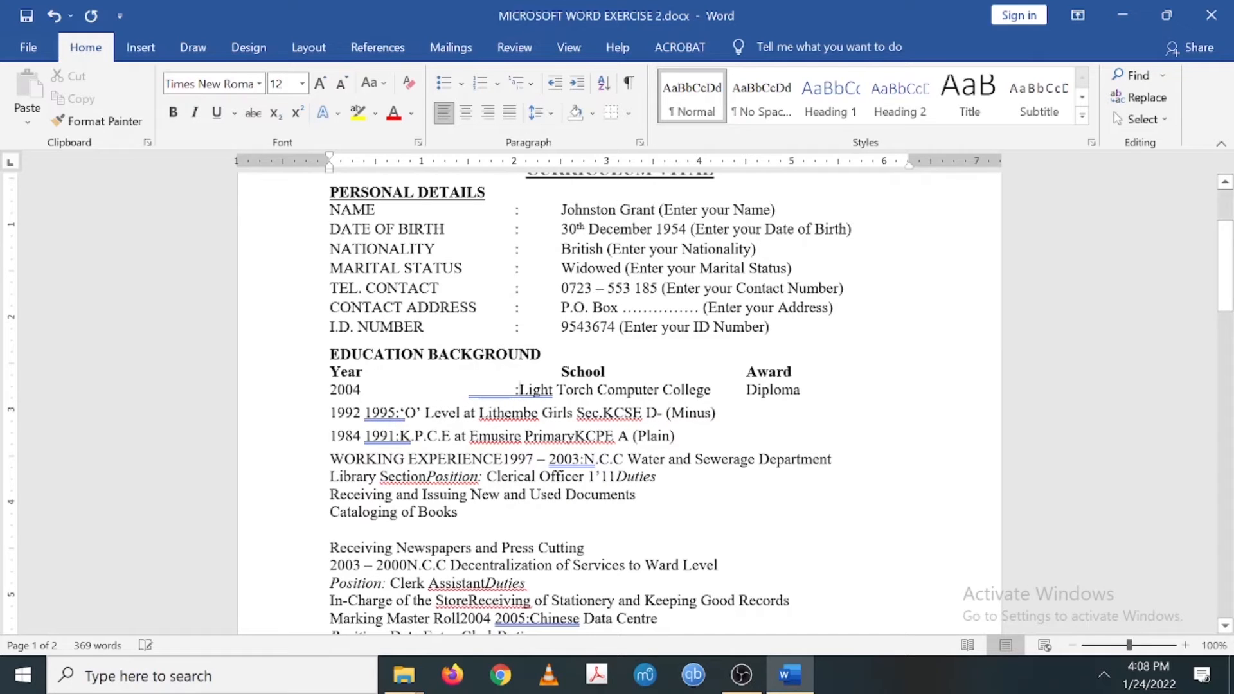
key(Tab)
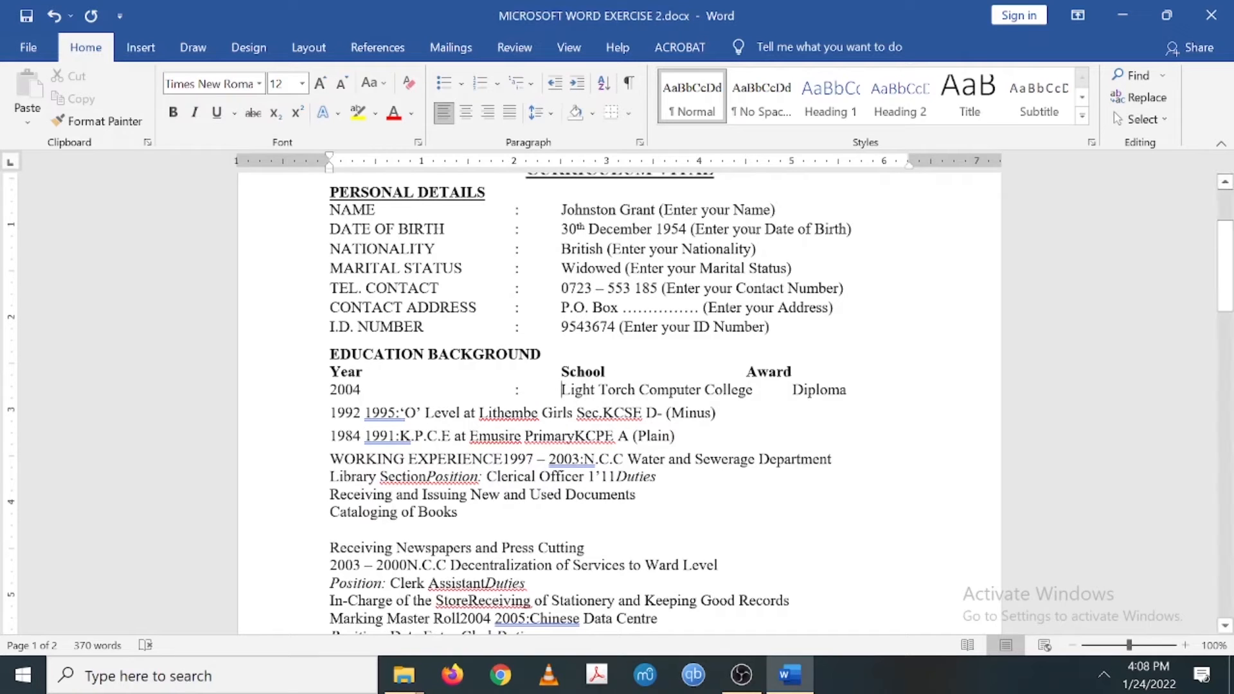
- Align the Award heading above Diploma and push the 1995 row's colon right
click(747, 372)
key(Tab)
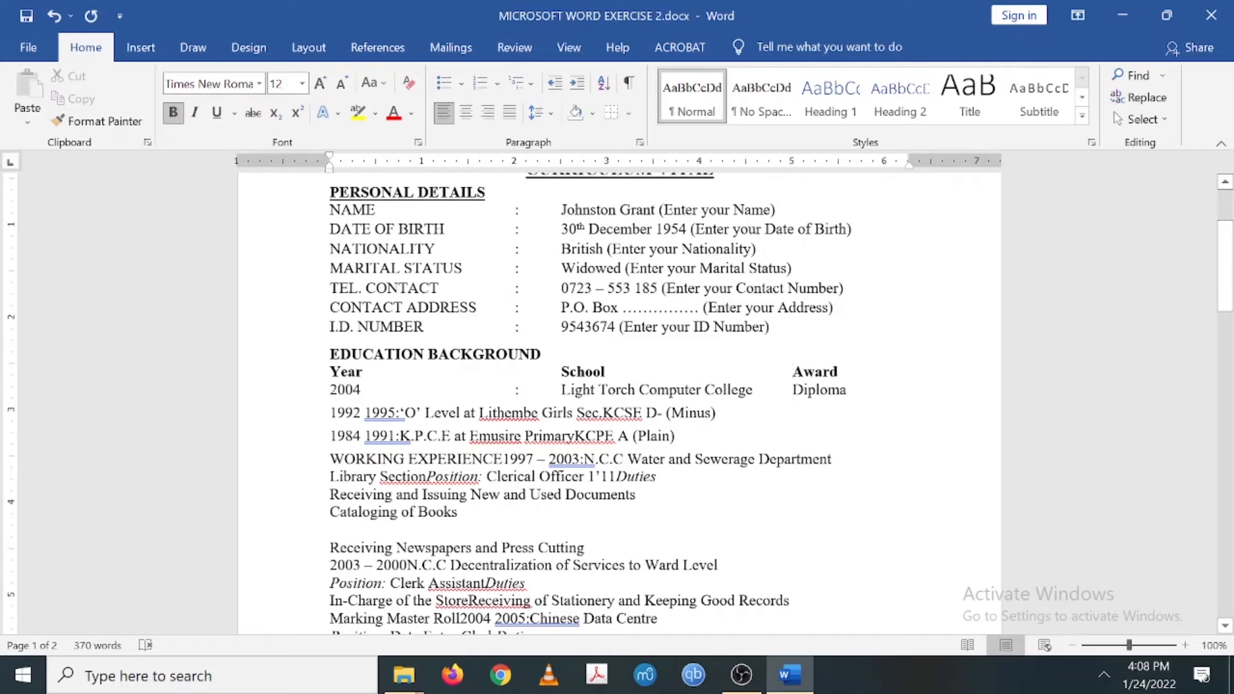
click(396, 413)
key(Tab)
key(Tab)
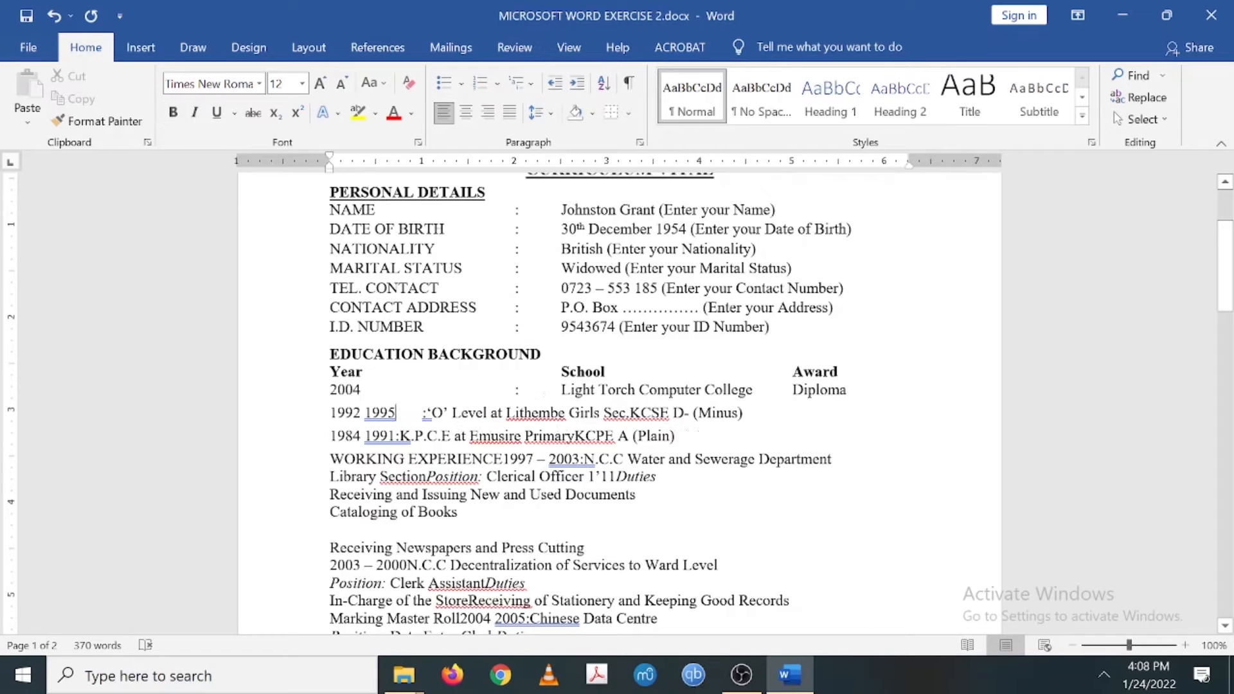
- Tab the 1995 'O' Level text under School and align Award, Diploma and D- (Minus) in one column
key(Tab)
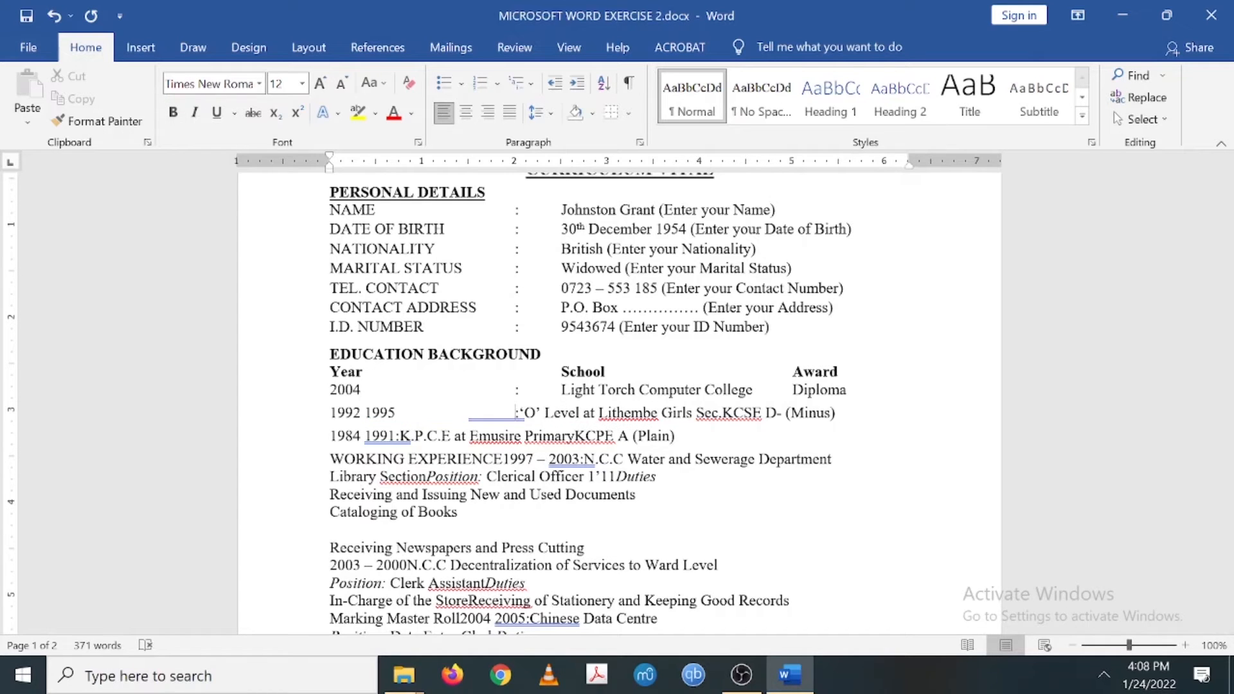
key(Tab)
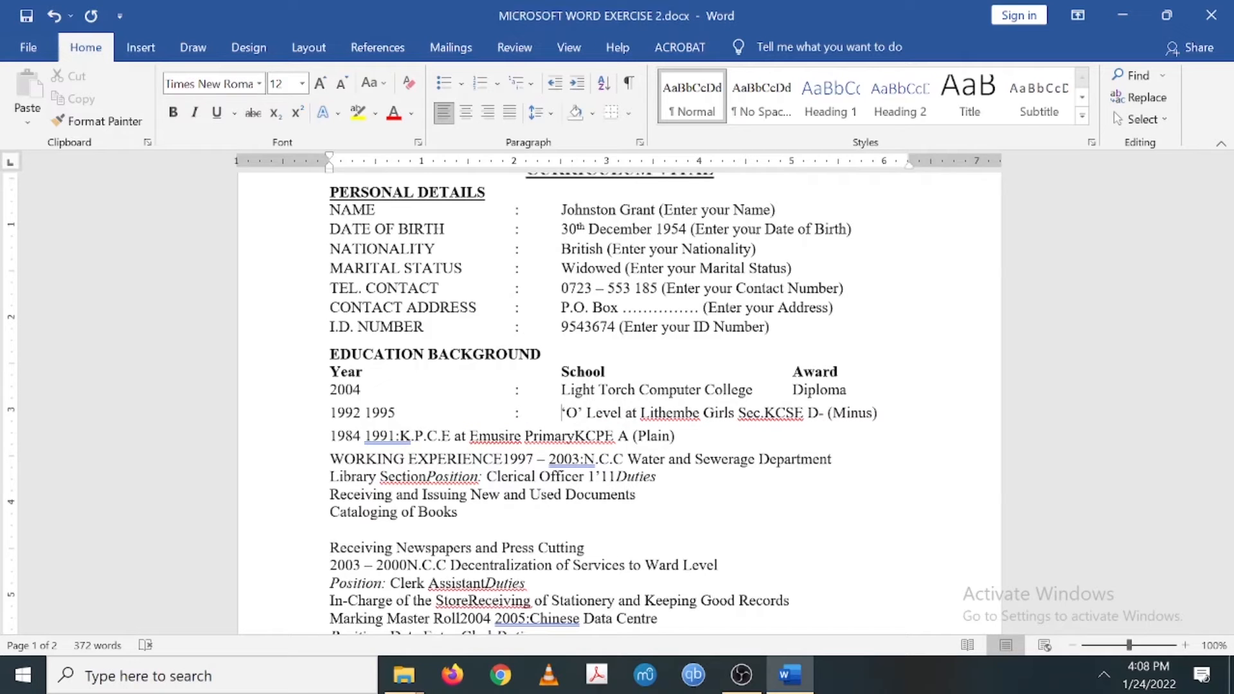
key(Right)
key(Right)
key(Right)
key(Right)
key(Right)
key(Right)
key(Right)
key(Right)
key(Right)
key(Right)
key(Right)
key(Right)
key(Right)
key(Right)
key(Right)
key(Right)
key(Right)
key(Right)
key(Right)
key(Right)
key(Right)
key(Right)
key(Right)
key(Right)
key(Right)
key(Right)
key(Right)
key(Right)
key(Right)
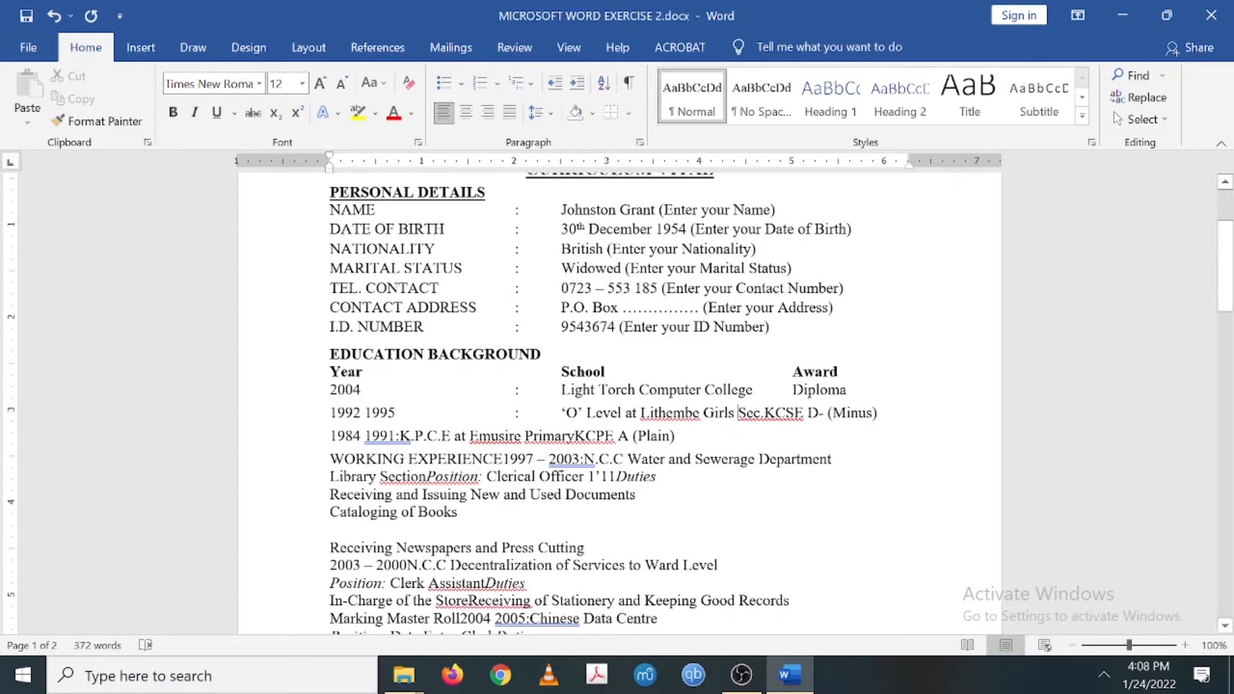
click(792, 372)
key(Tab)
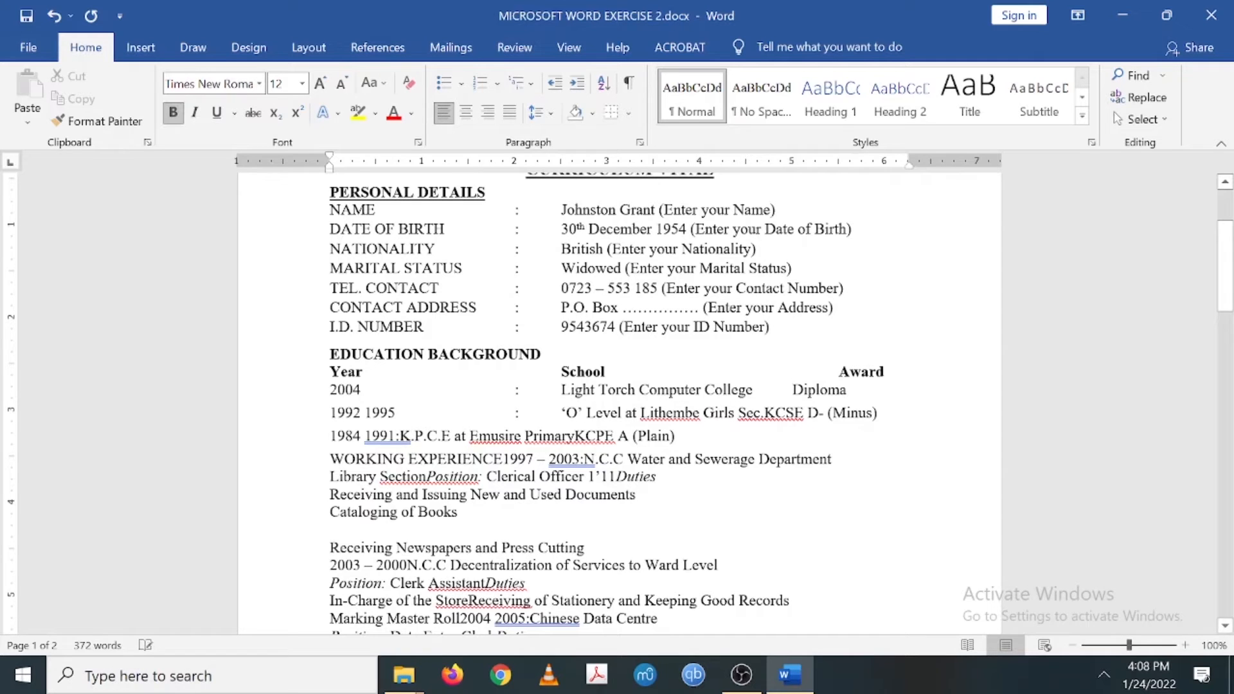
click(792, 391)
key(Tab)
click(807, 414)
key(Tab)
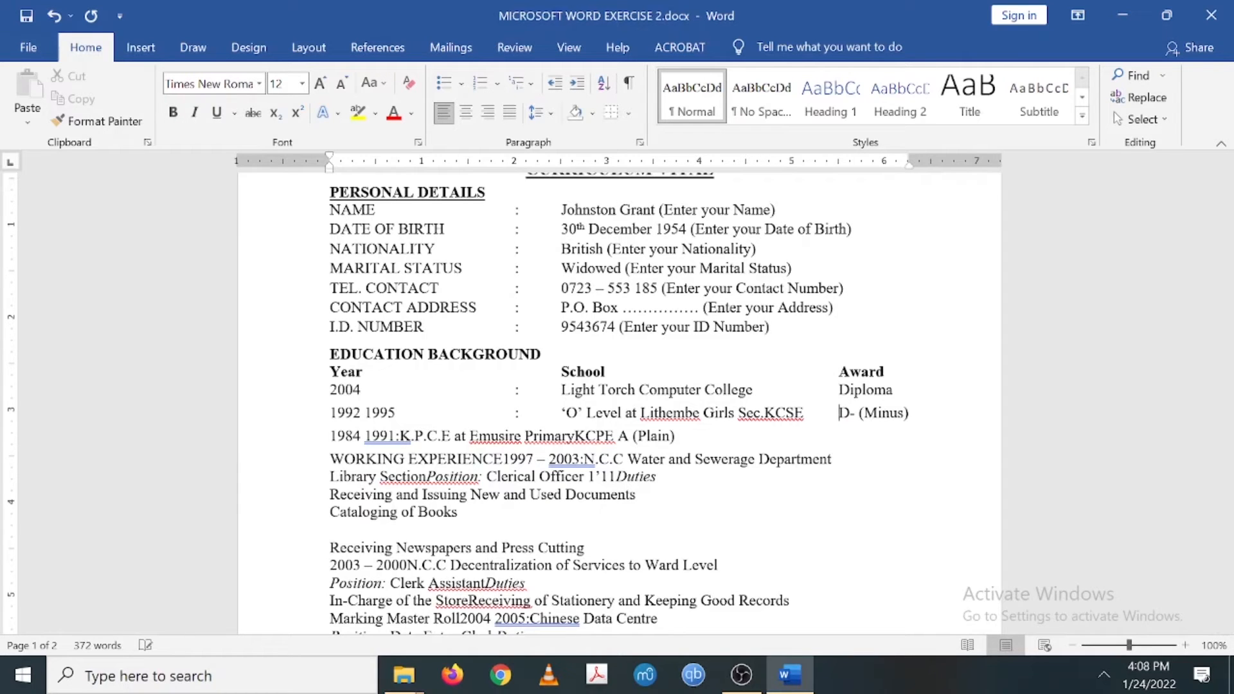
- Align the 1984 row's colon, K.P.C.E text and KCPE A (Plain), widening the right indent so it fits
click(396, 436)
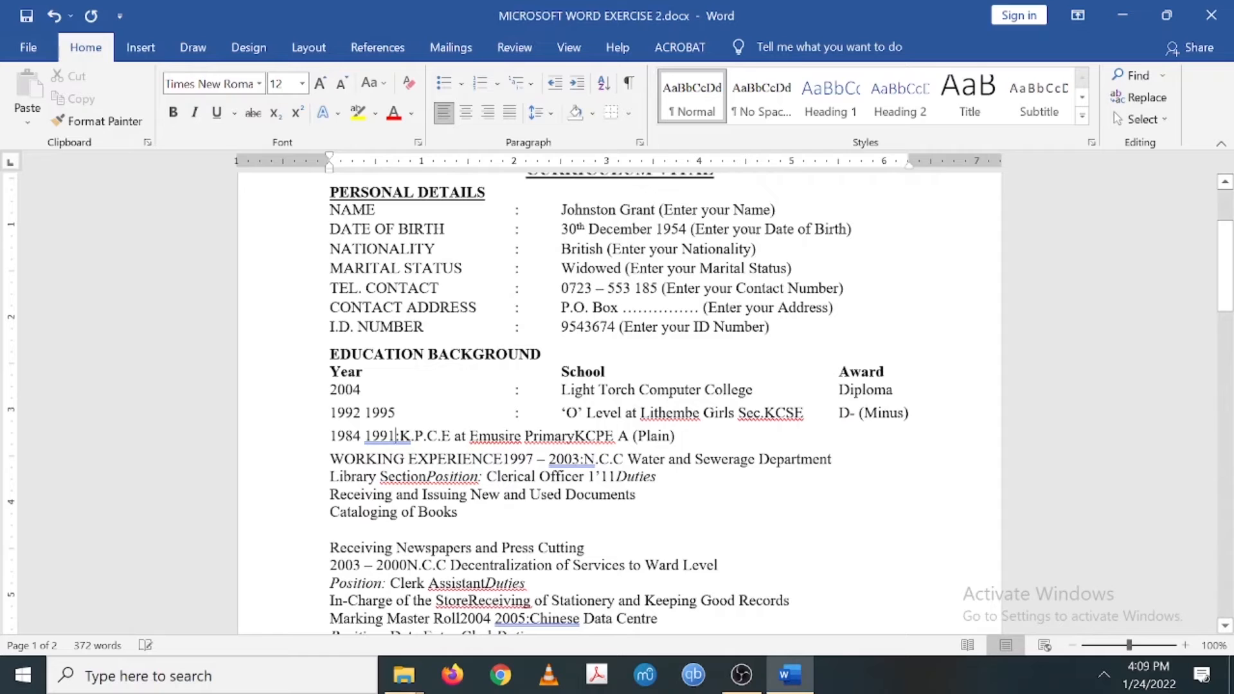
key(BackSpace)
key(Tab)
key(Tab)
key(Tab)
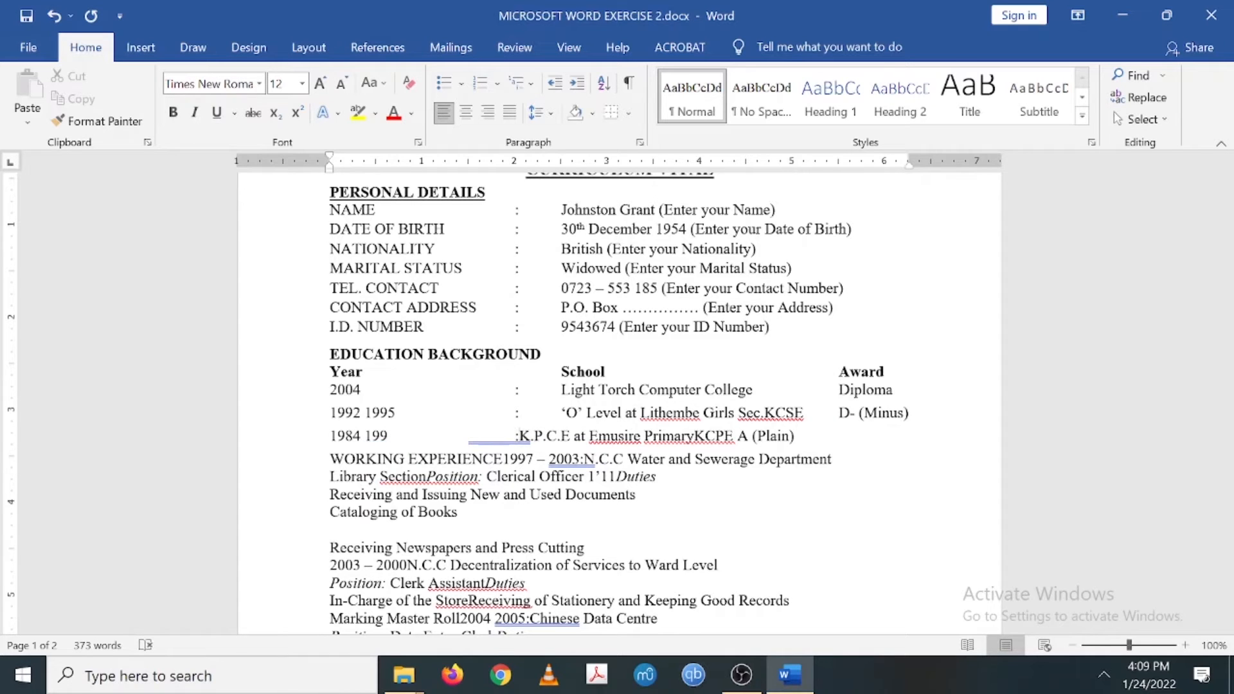
key(Tab)
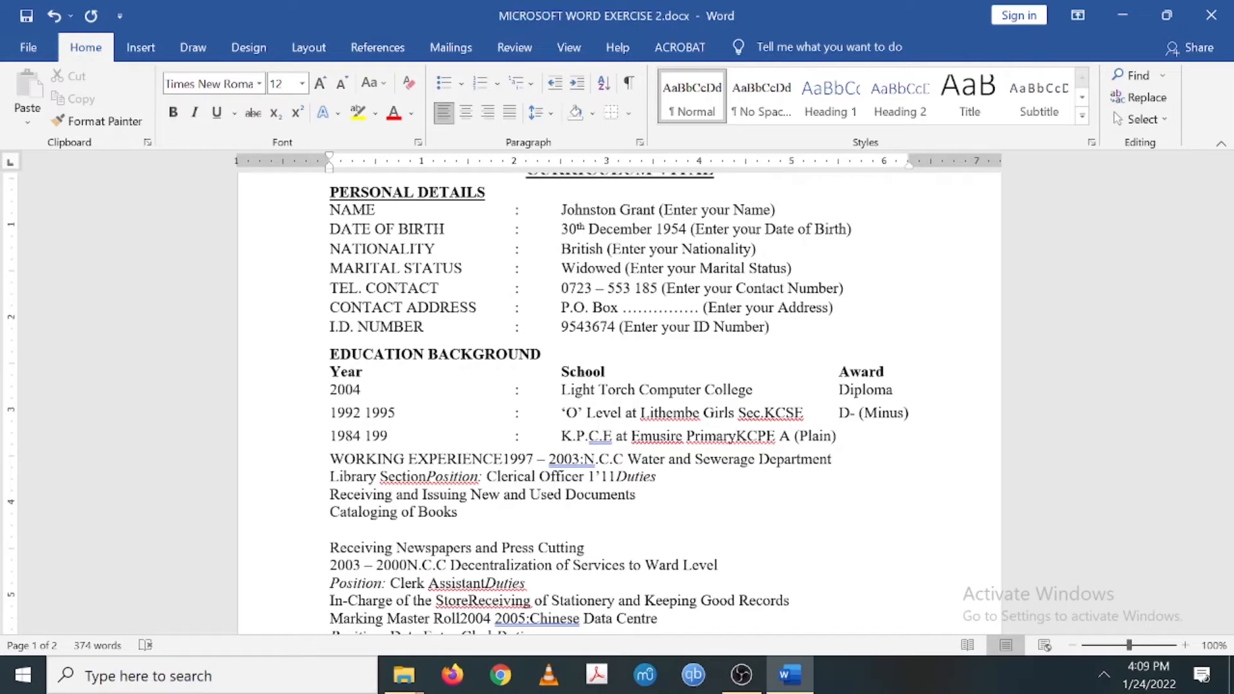
key(Tab)
key(Tab)
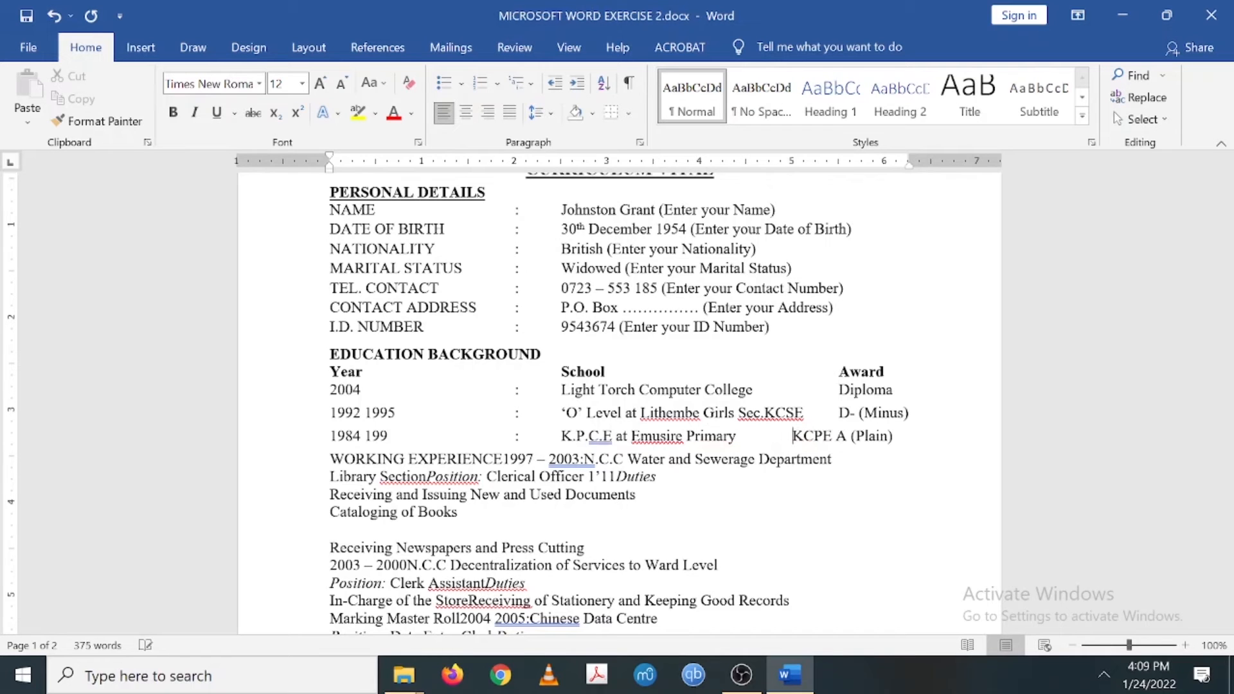
key(Tab)
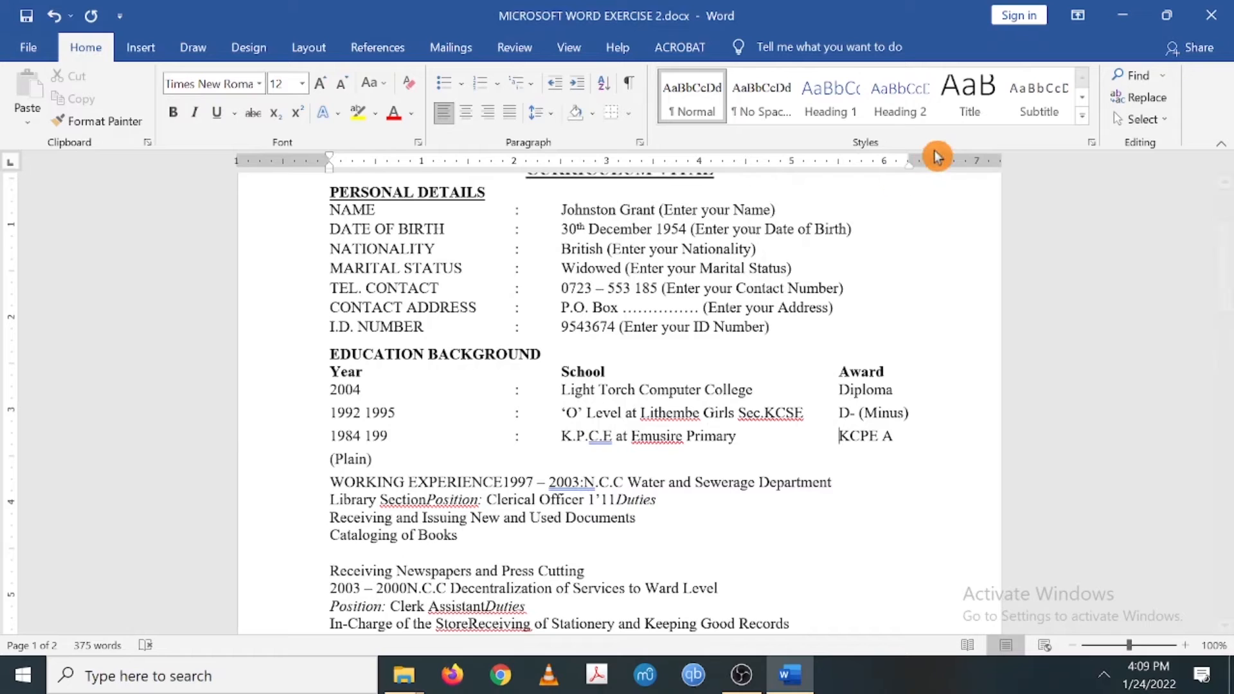
drag(910, 161, 948, 160)
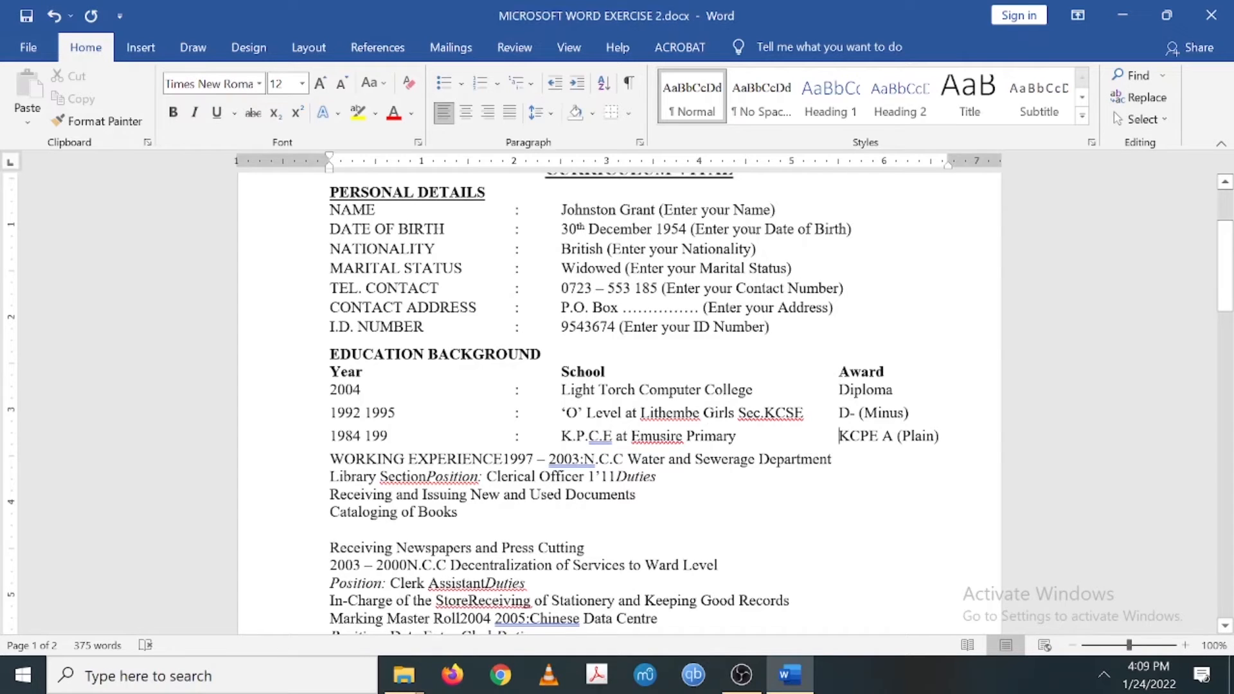
key(Return)
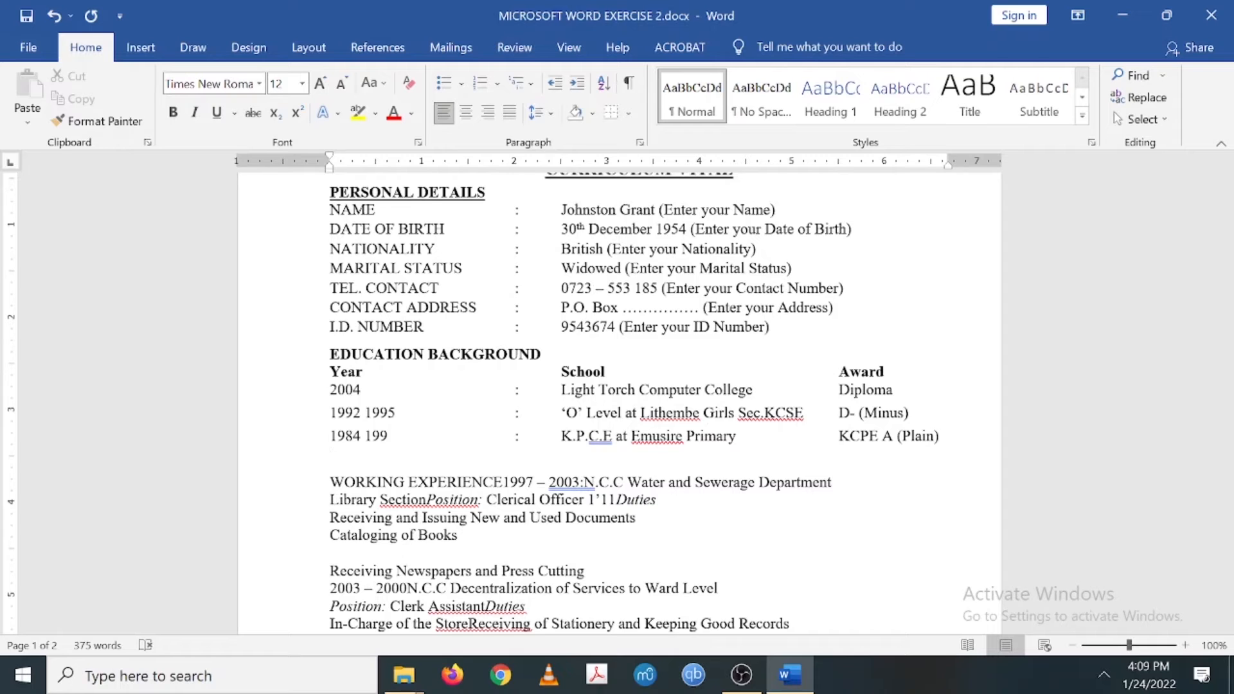
key(BackSpace)
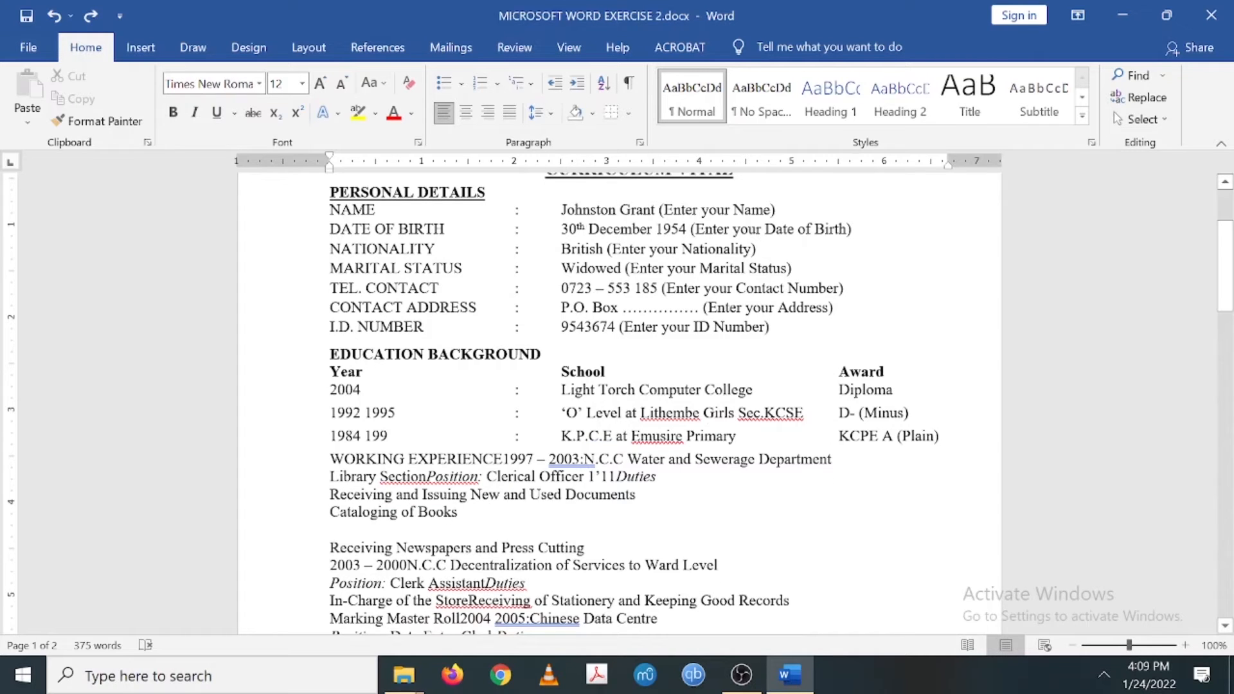
- Give the education rows 6 pt spacing after in the Paragraph settings
click(641, 143)
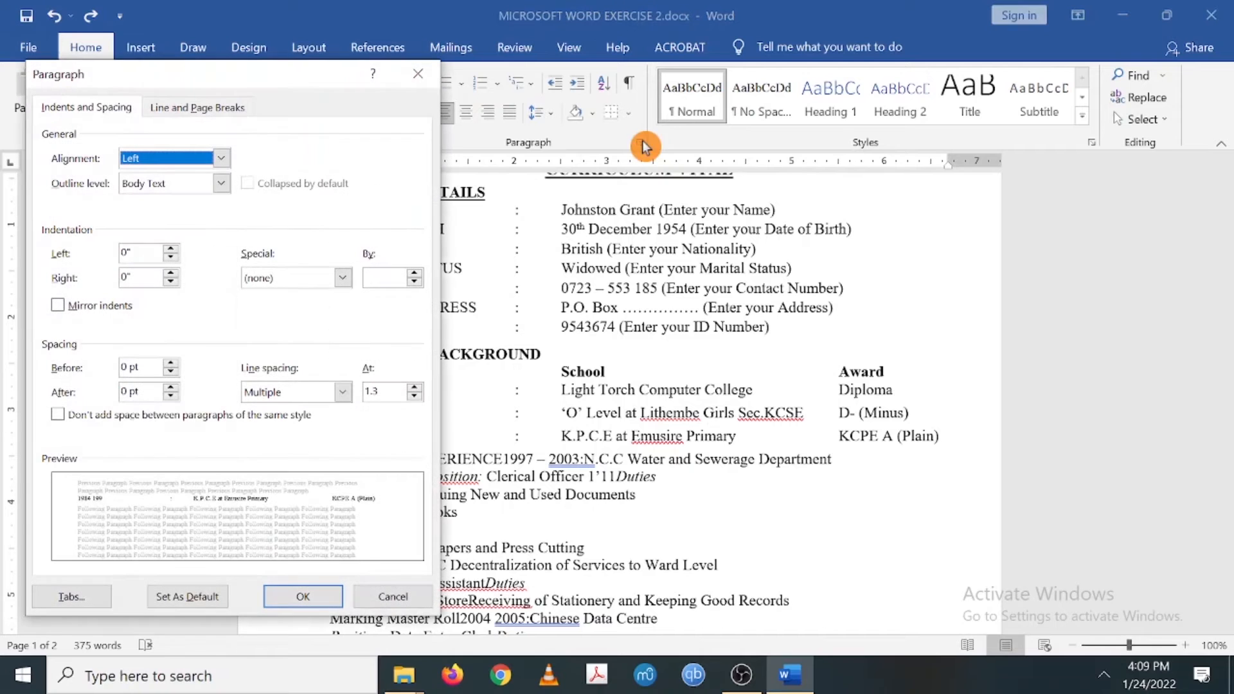
click(171, 388)
click(296, 596)
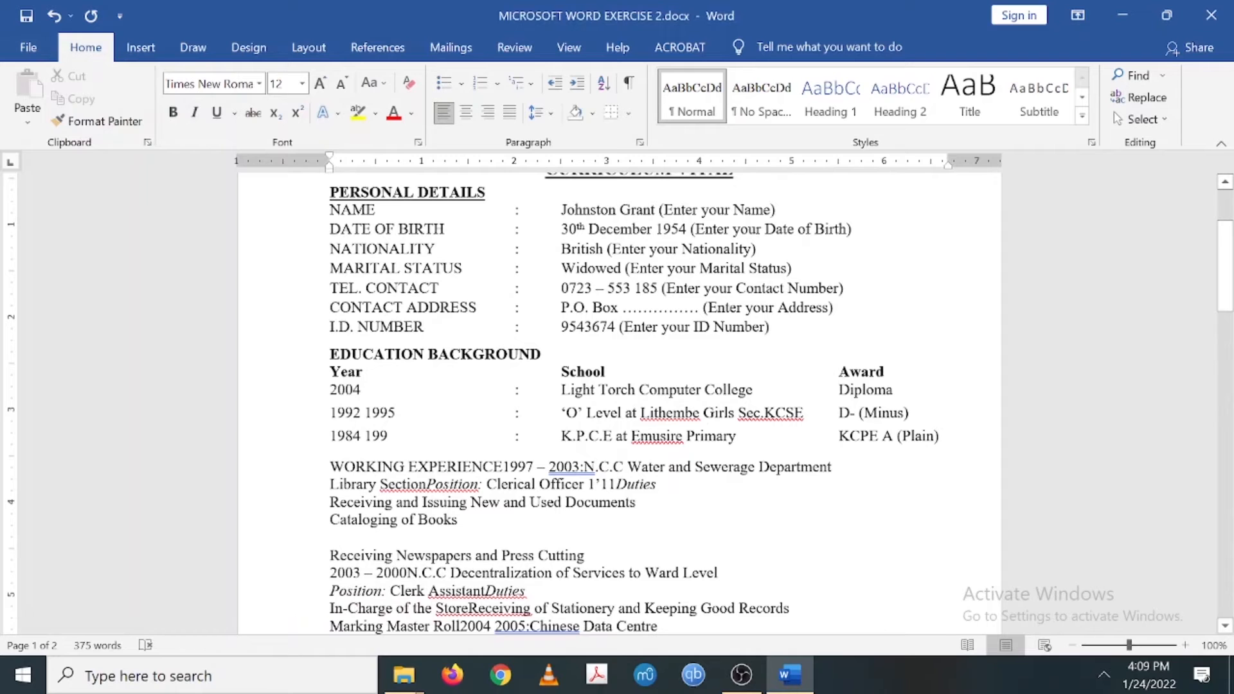
- Bold WORKING EXPERIENCE and move the 1997 – 2003 details onto the next line
drag(330, 467, 504, 468)
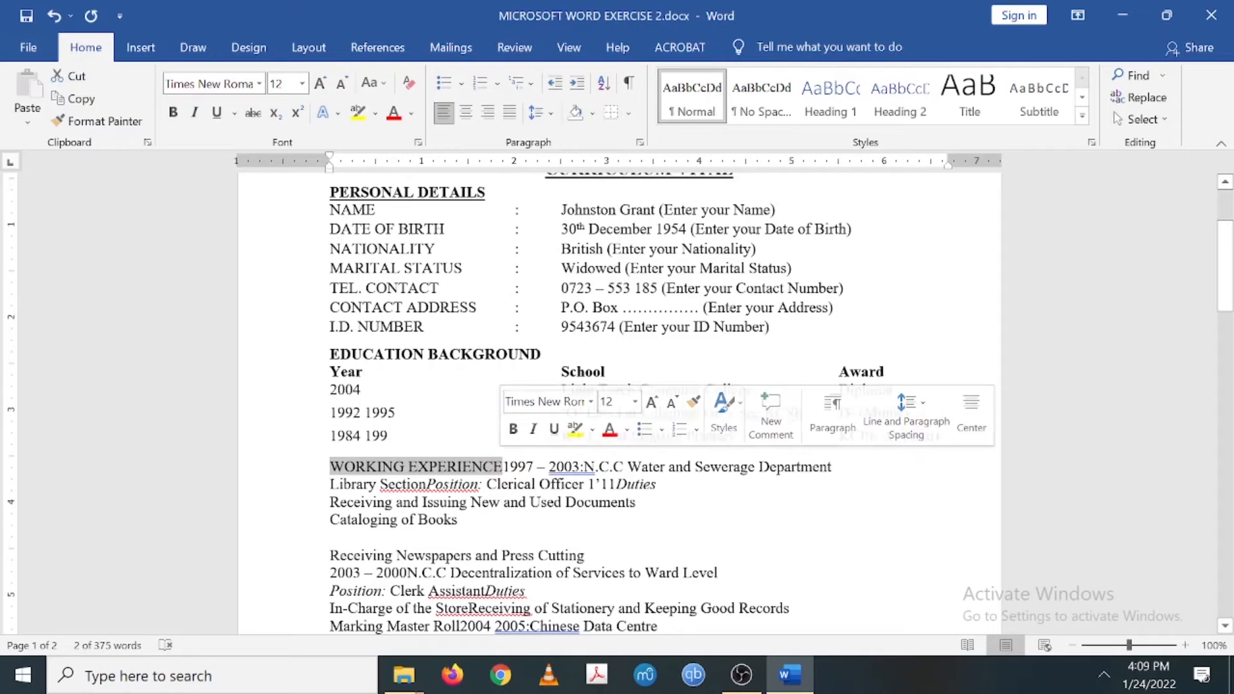
key(ctrl+b)
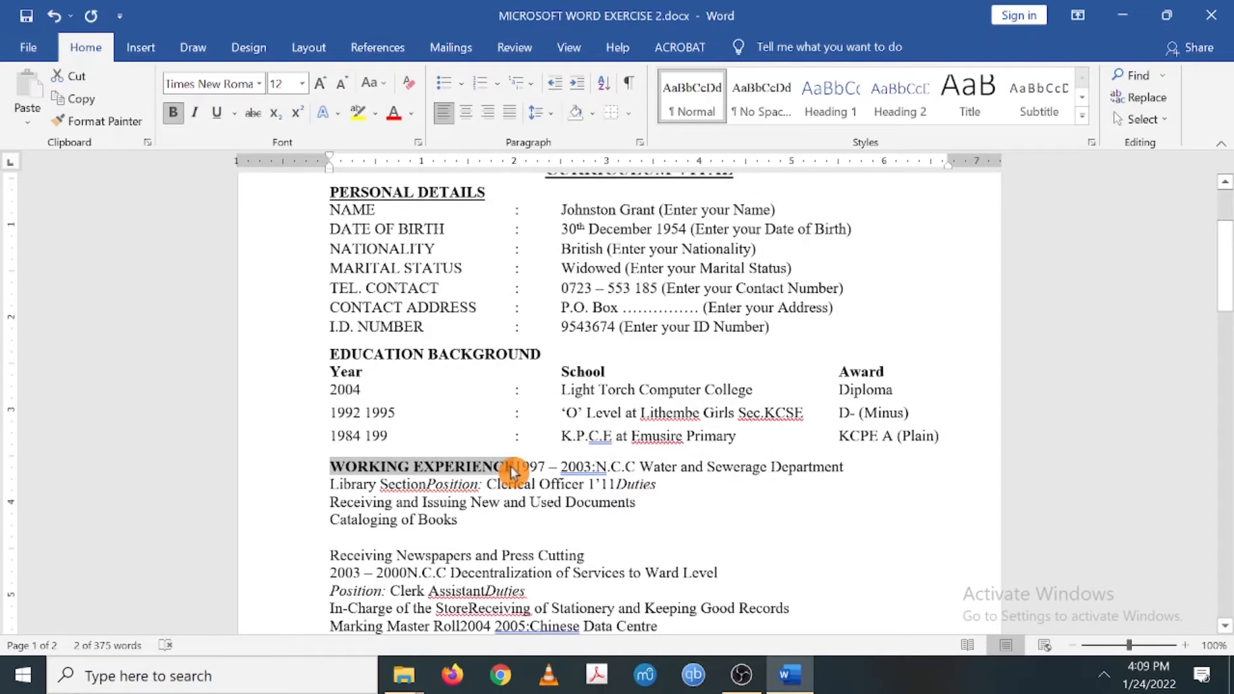
click(514, 469)
key(Return)
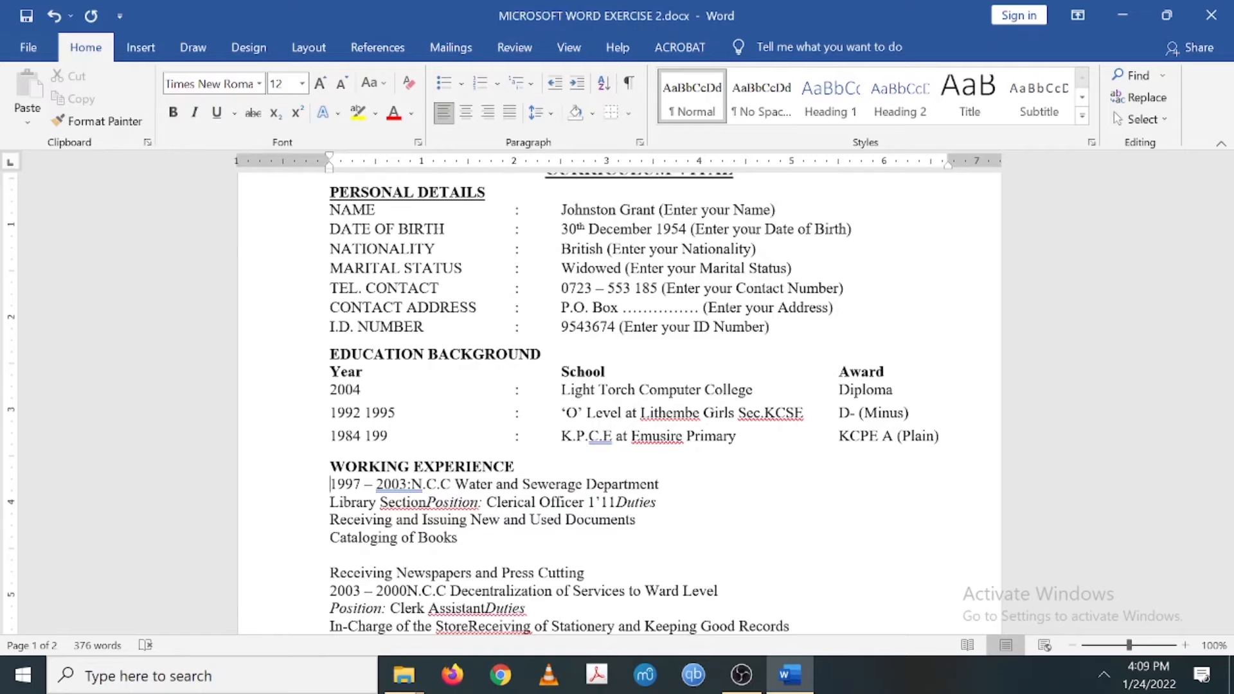
scroll(617, 399, down, 5)
- Tab the 1997 – 2003 row's colon into place and indent N.C.C Water and Library Section under School
scroll(617, 398, down, 10)
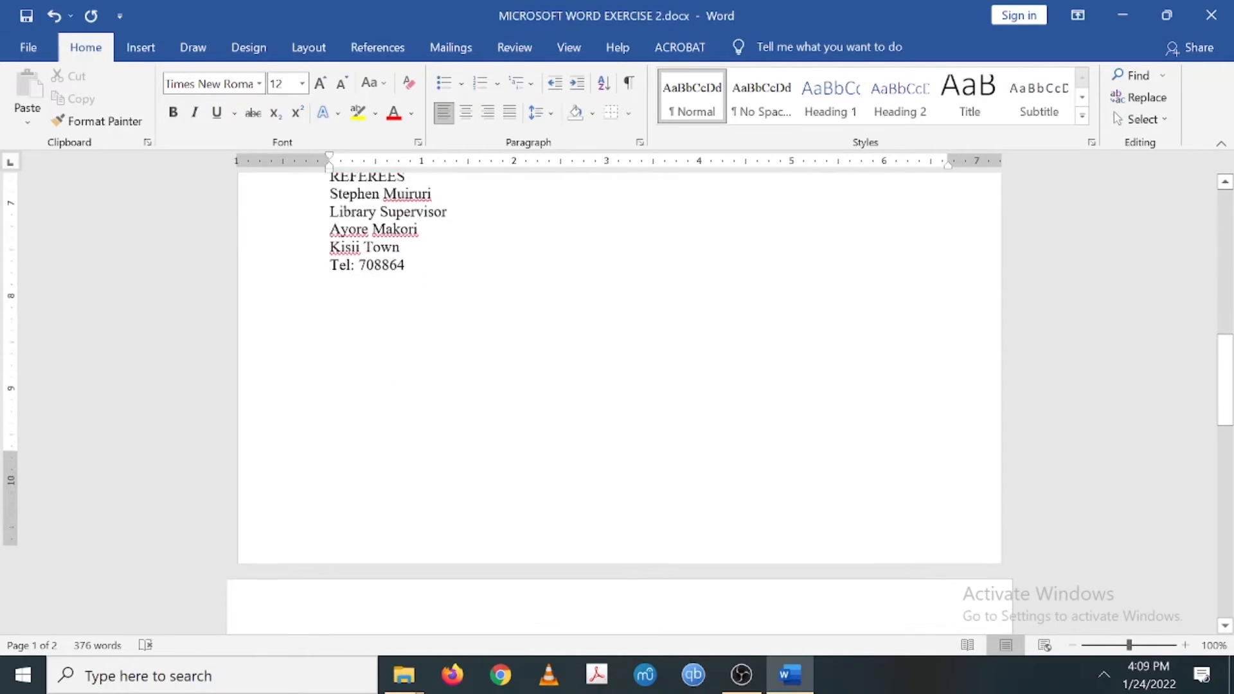
scroll(617, 399, down, 1)
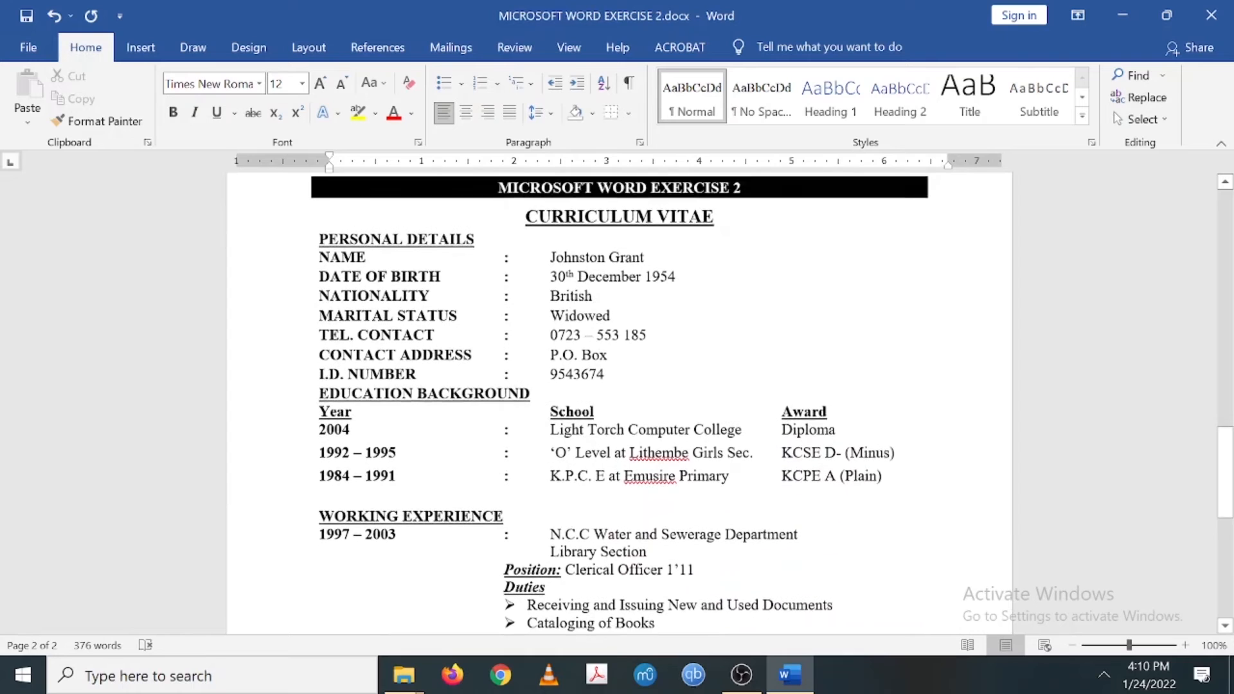
scroll(617, 399, up, 10)
scroll(617, 398, up, 5)
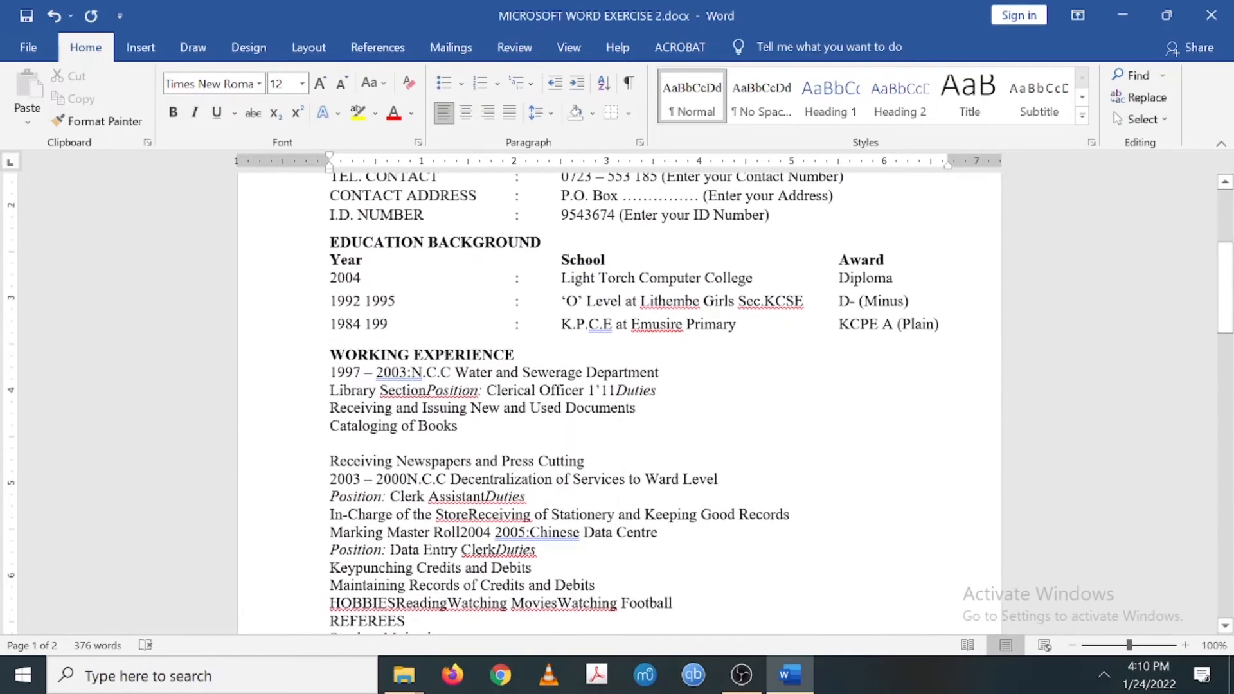
click(408, 372)
key(Tab)
key(Tab)
key(Tab)
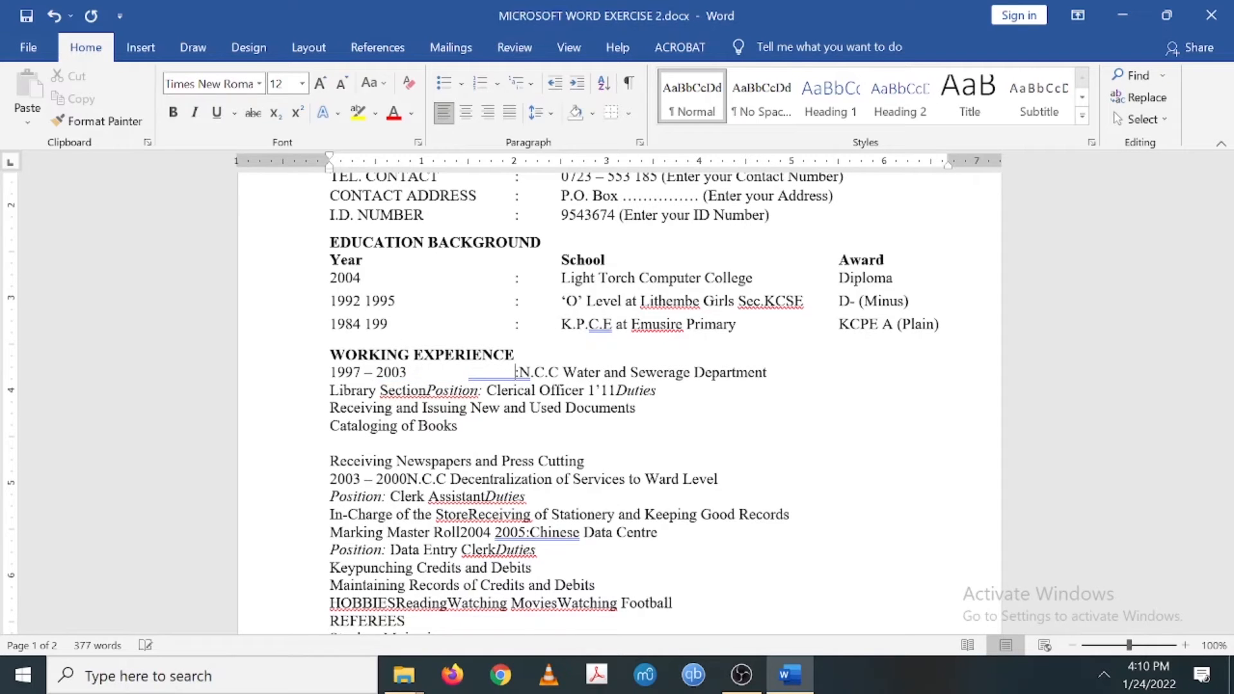
key(Tab)
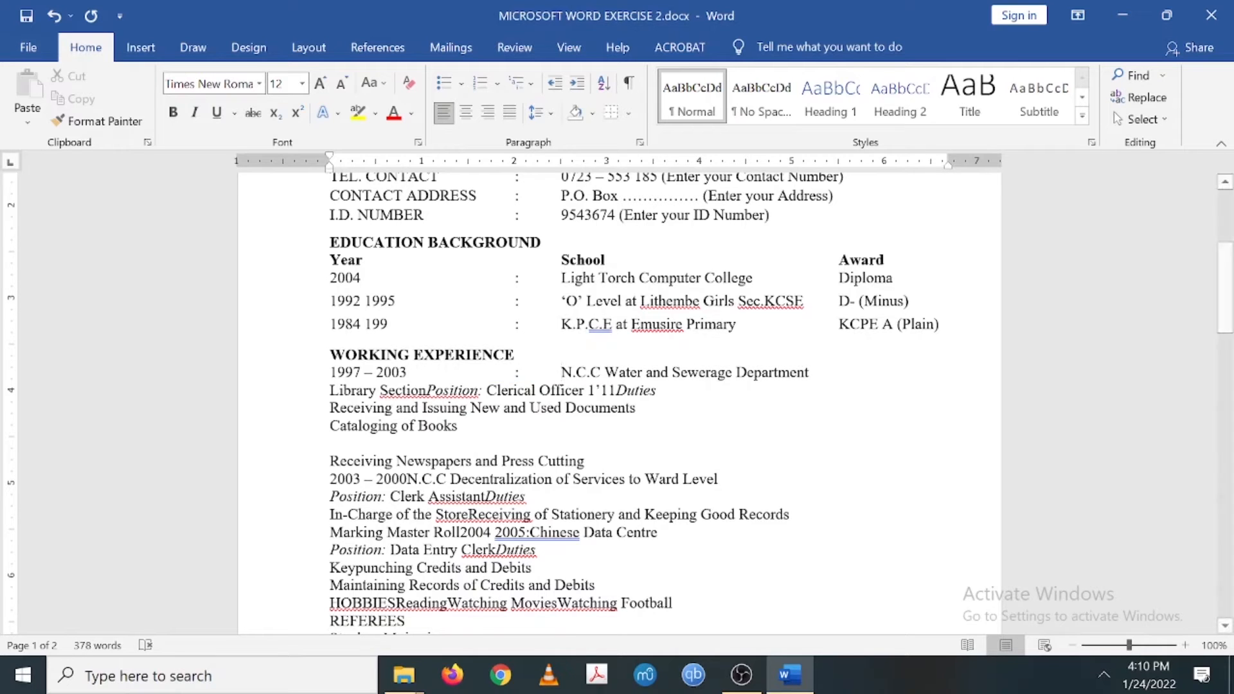
key(Tab)
key(Tab)
key(Tab)
key(Tab)
key(Tab)
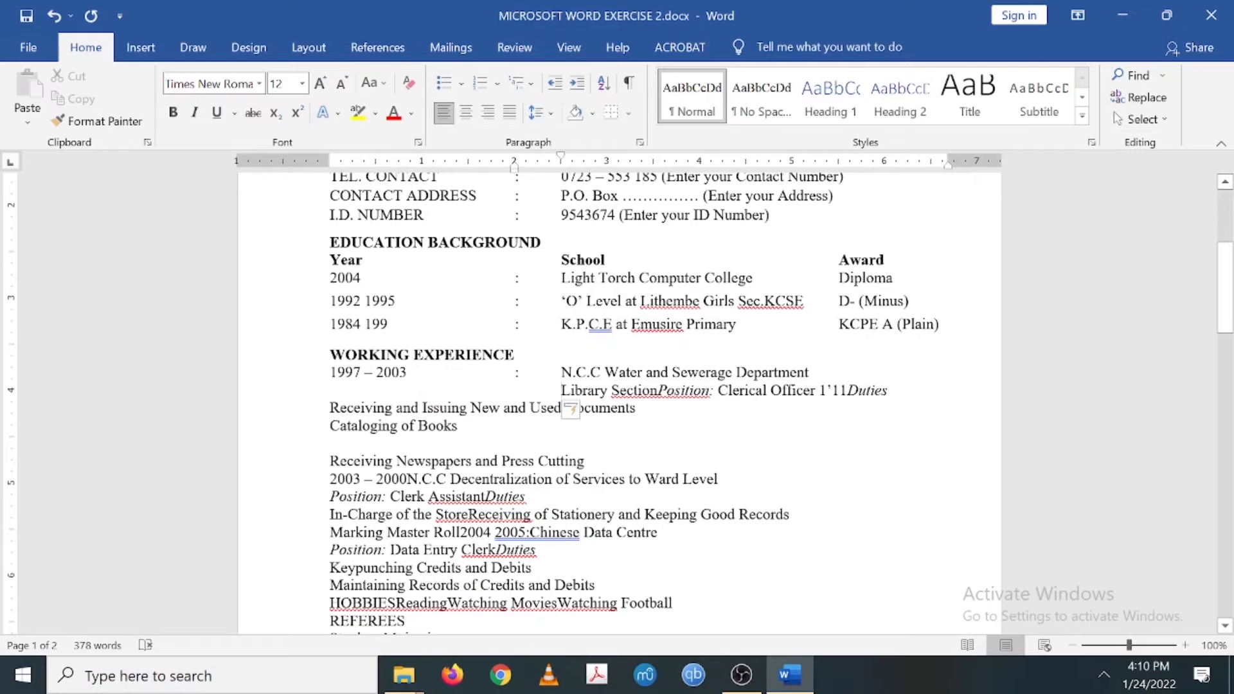
- Align Receiving and Issuing, Cataloging of Books and Receiving Newspapers lines, removing the blank line
click(330, 408)
key(Tab)
key(Tab)
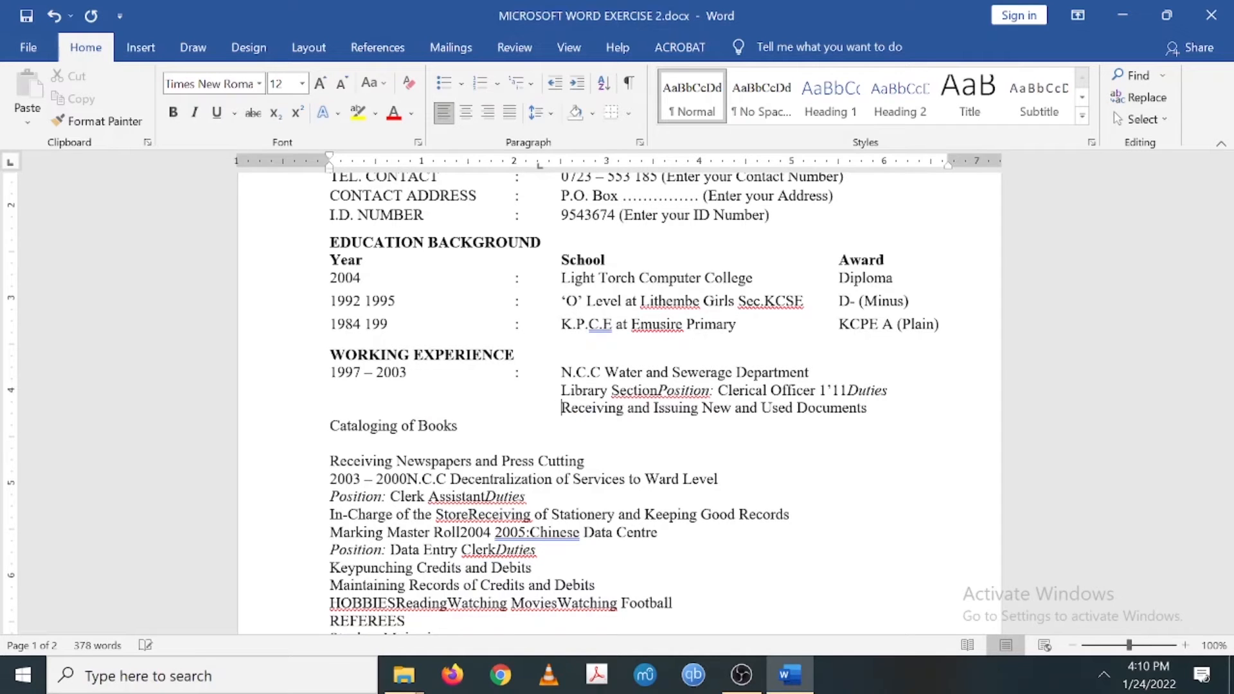
click(330, 426)
key(Tab)
key(Tab)
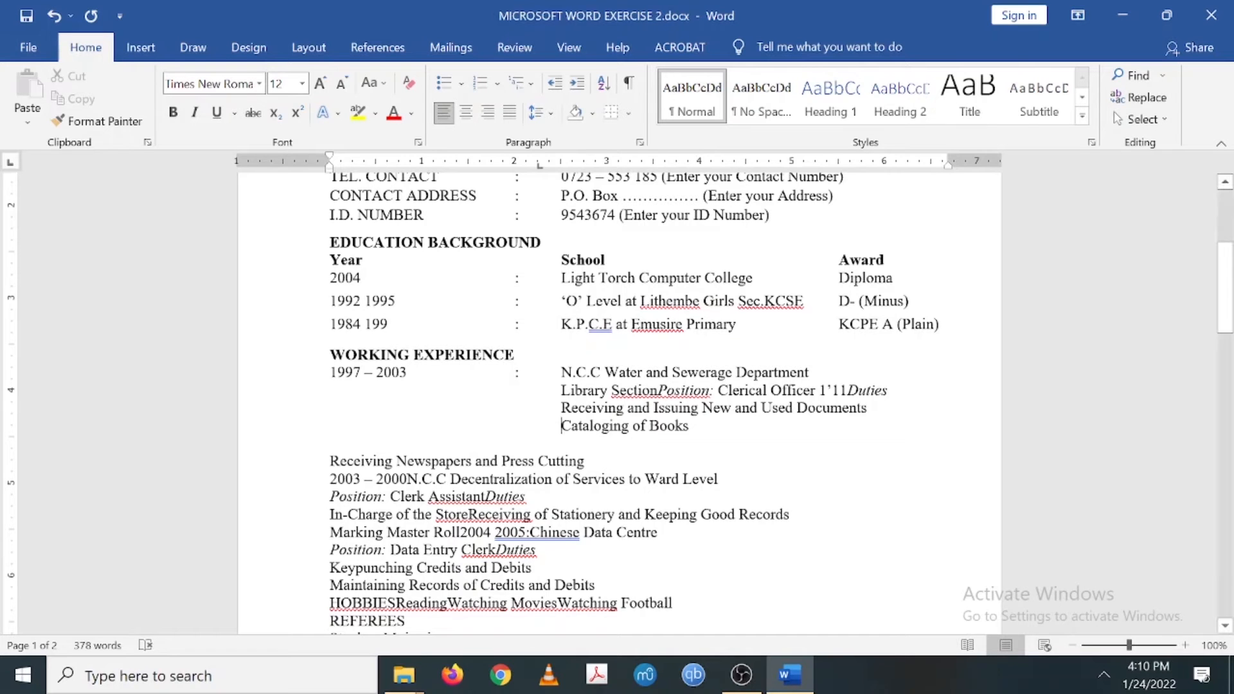
click(330, 445)
key(Delete)
key(Tab)
key(Tab)
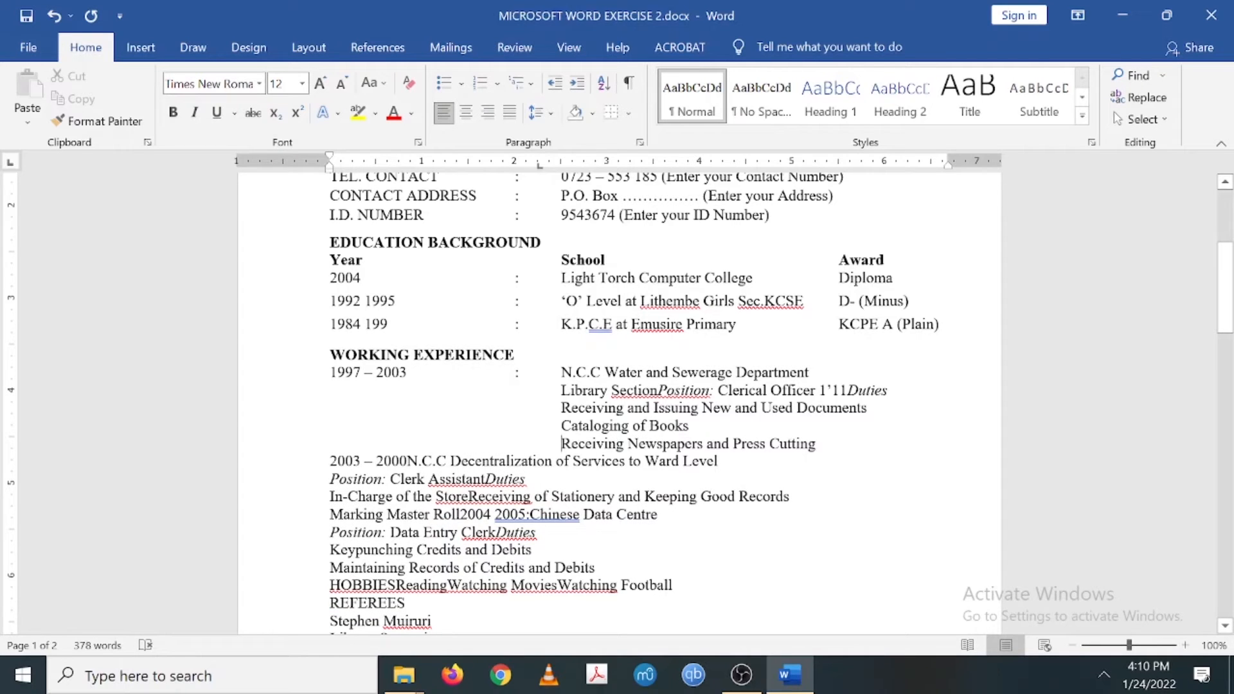
- Add a tab-aligned colon after 2003 – 2000 and align N.C.C Decentralization under School
click(407, 461)
text(:)
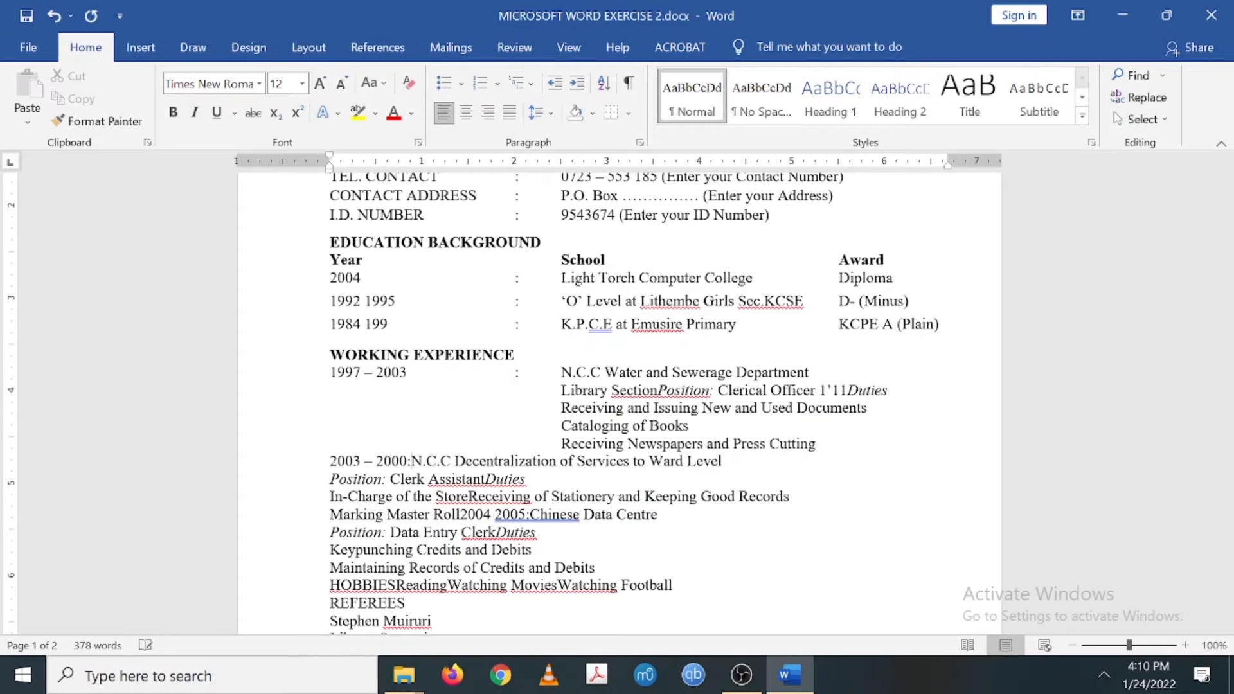
key(Tab)
key(Tab)
key(Tab)
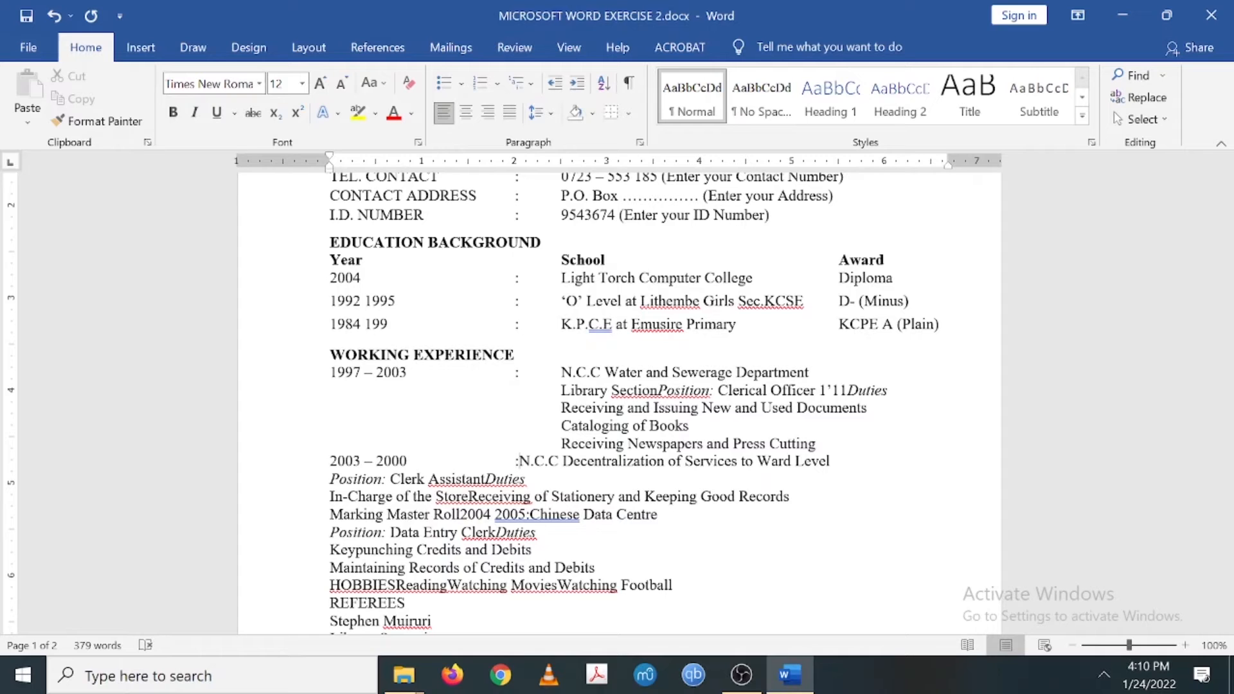
key(Tab)
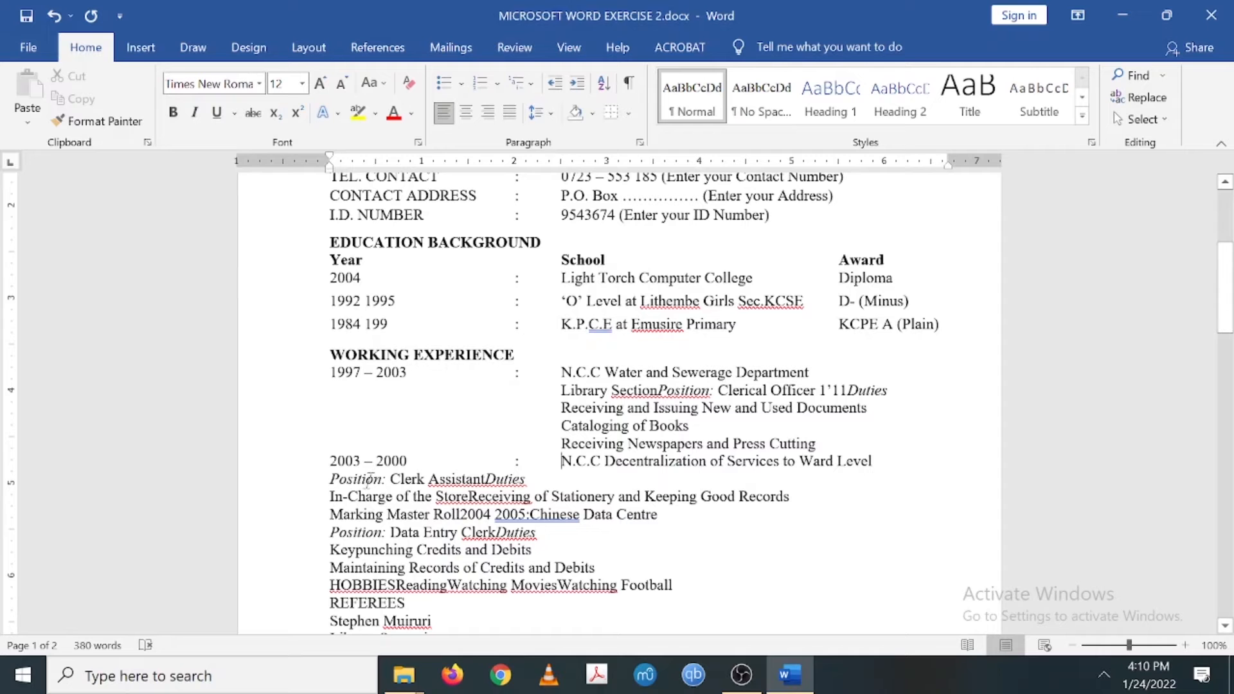
- Correct the year 2000 to 2004 in the second job entry
scroll(367, 478, down, 10)
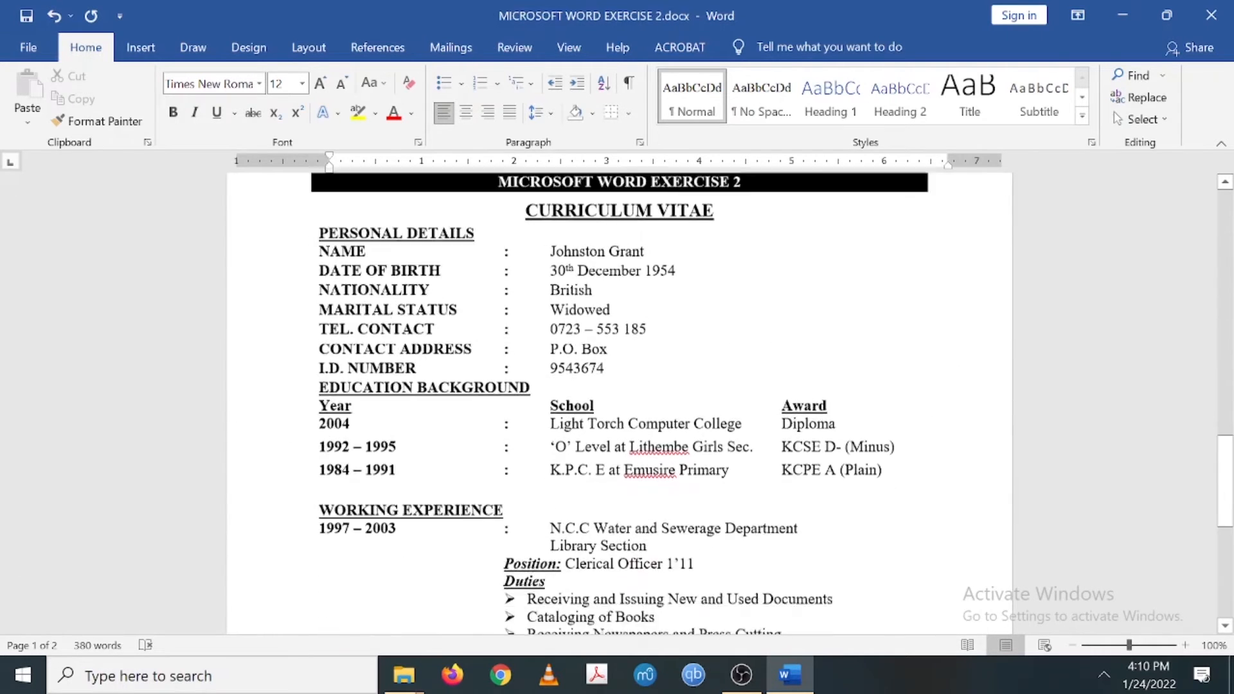
scroll(367, 474, down, 5)
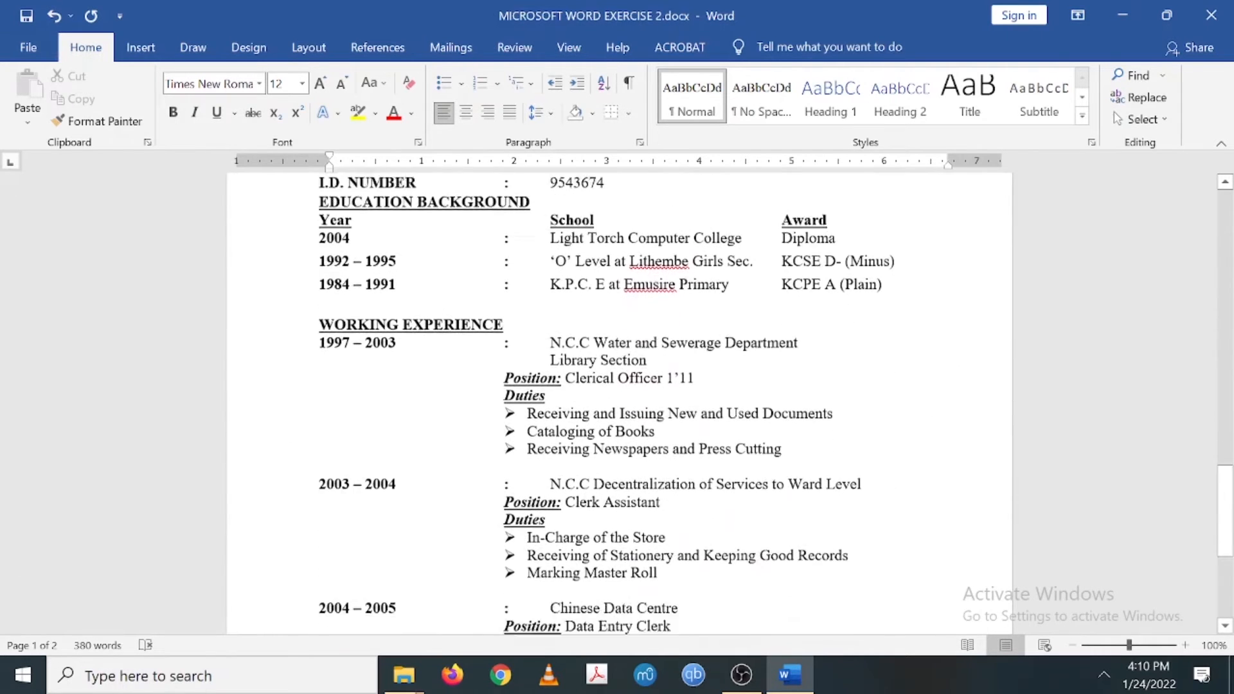
scroll(619, 403, up, 3)
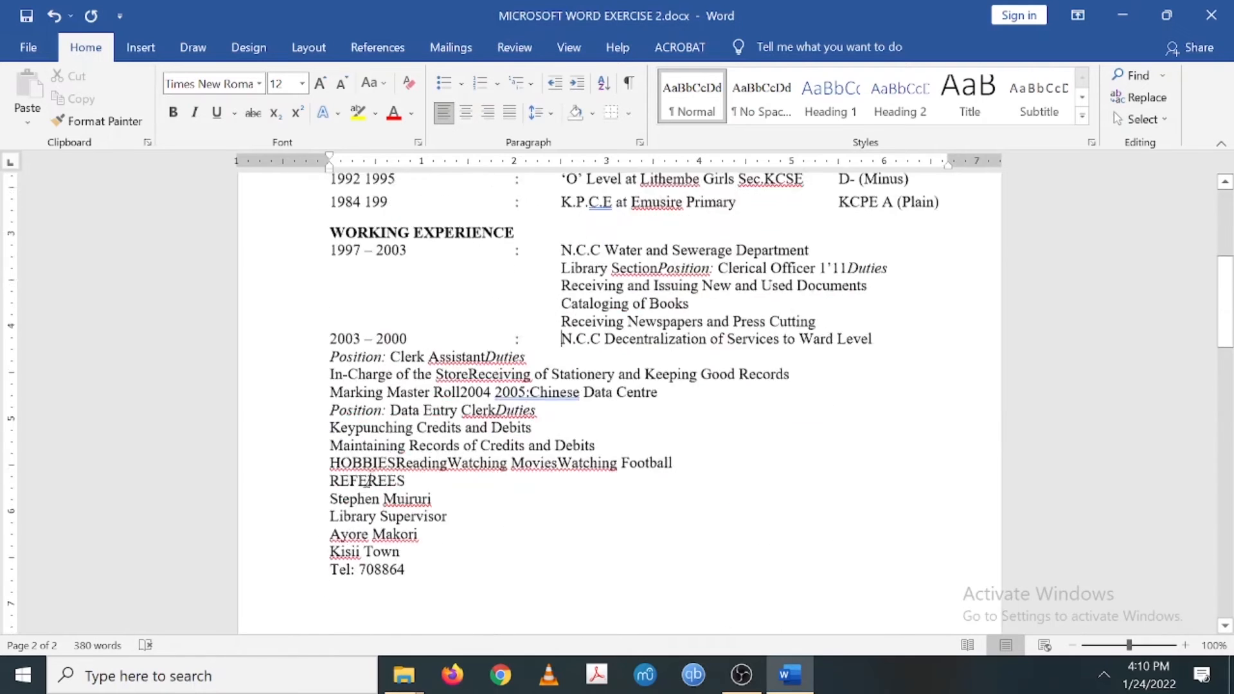
scroll(368, 479, up, 2)
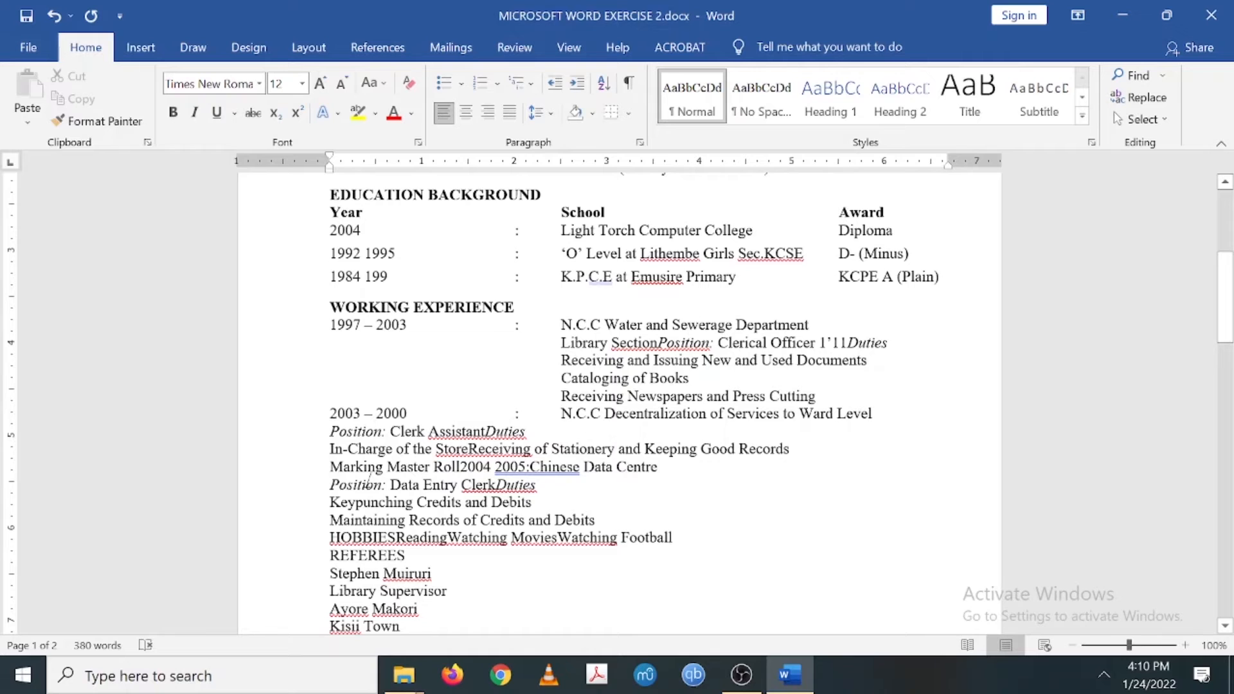
click(399, 414)
key(Delete)
text(4)
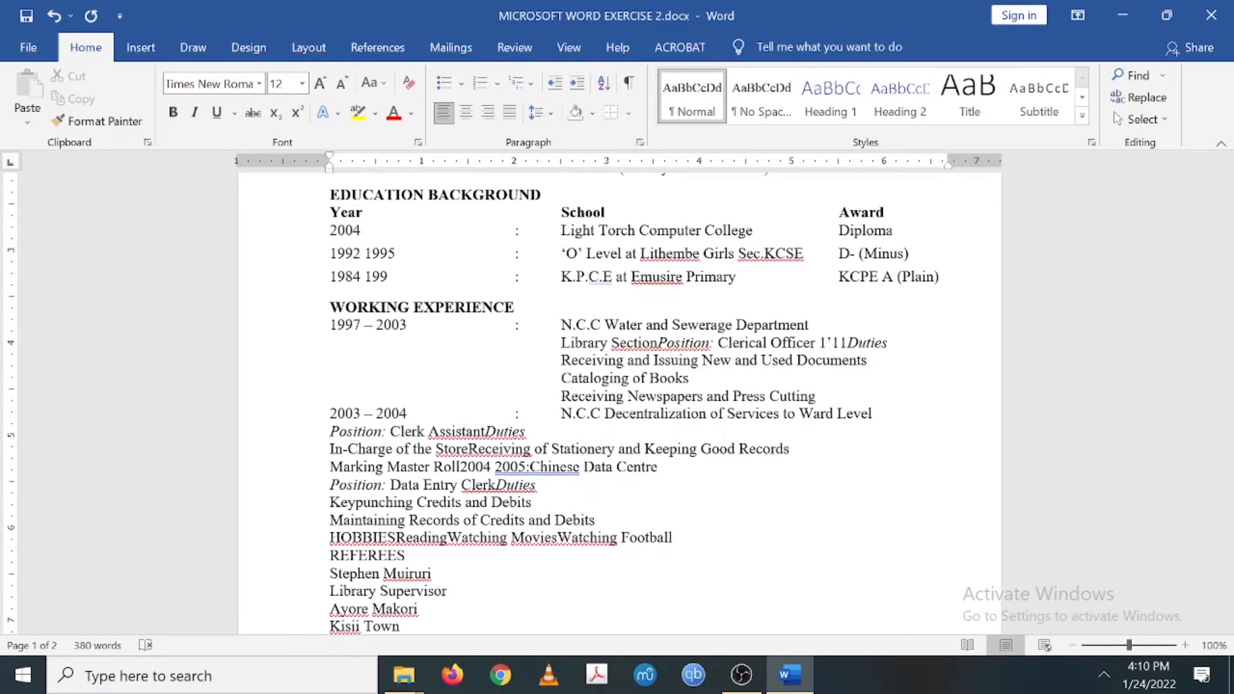
- Indent Position: Clerk Assistant and In-Charge of the Store, splitting Receiving of Stationery onto its own line
scroll(620, 403, down, 15)
scroll(620, 403, down, 9)
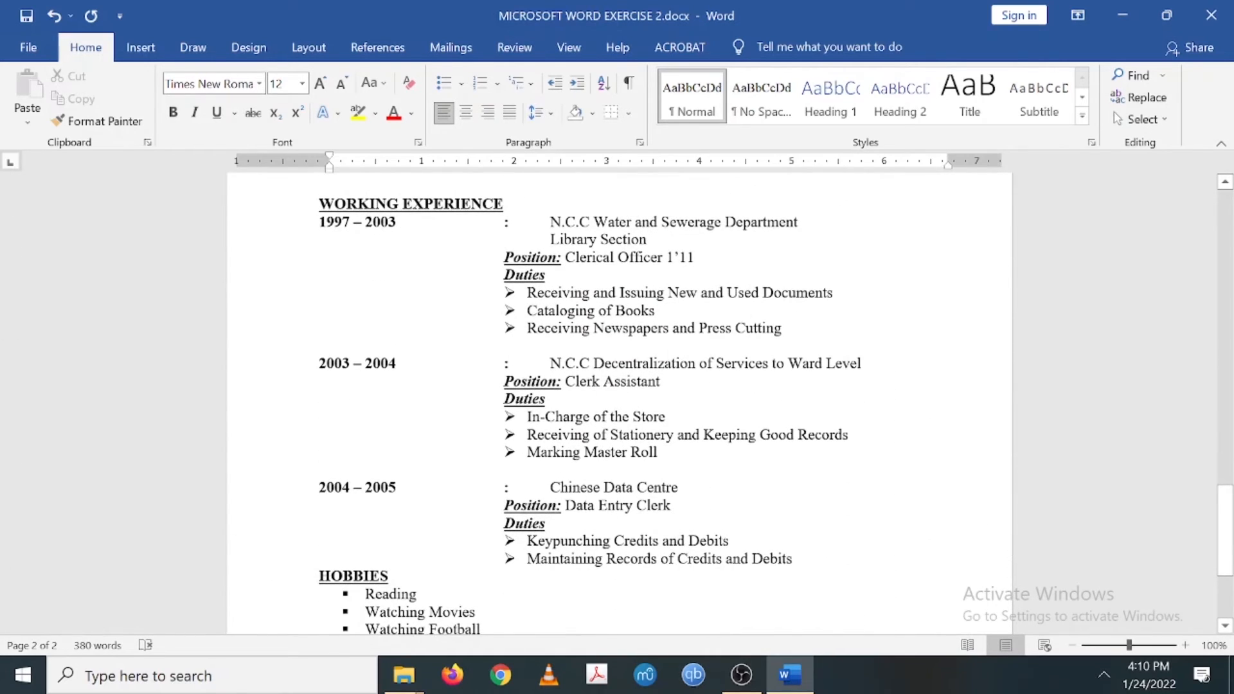
scroll(620, 403, up, 15)
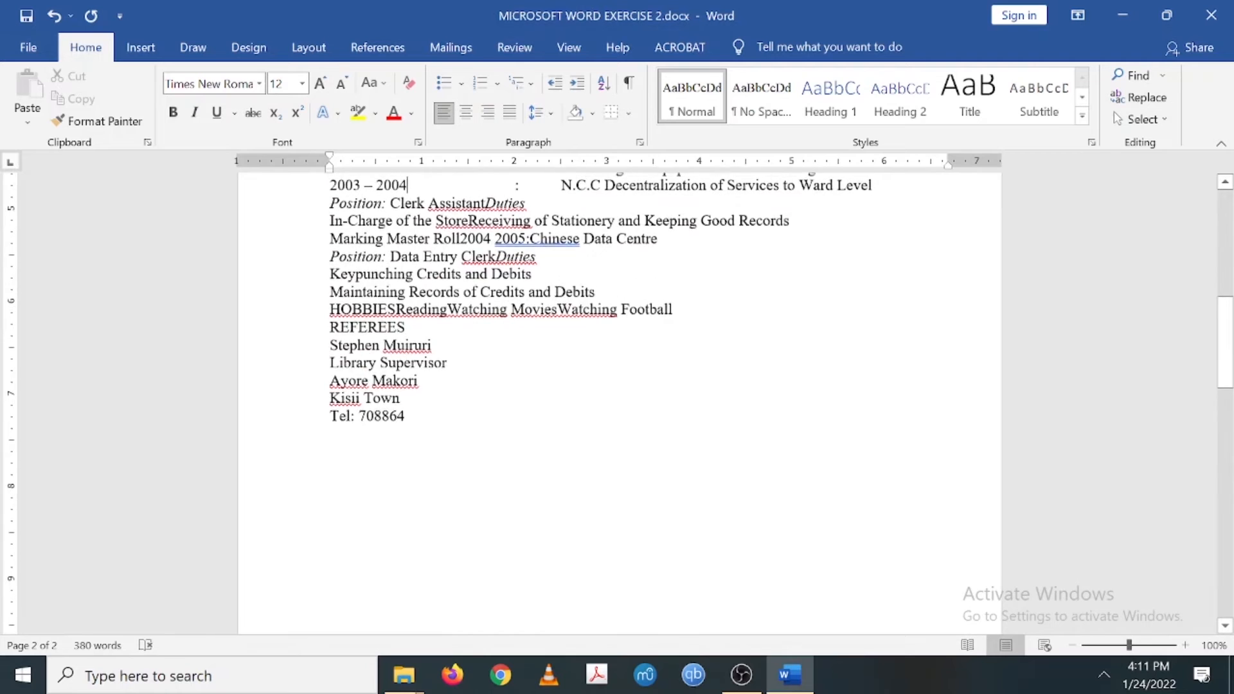
click(329, 416)
key(Tab)
key(Tab)
key(Tab)
key(Tab)
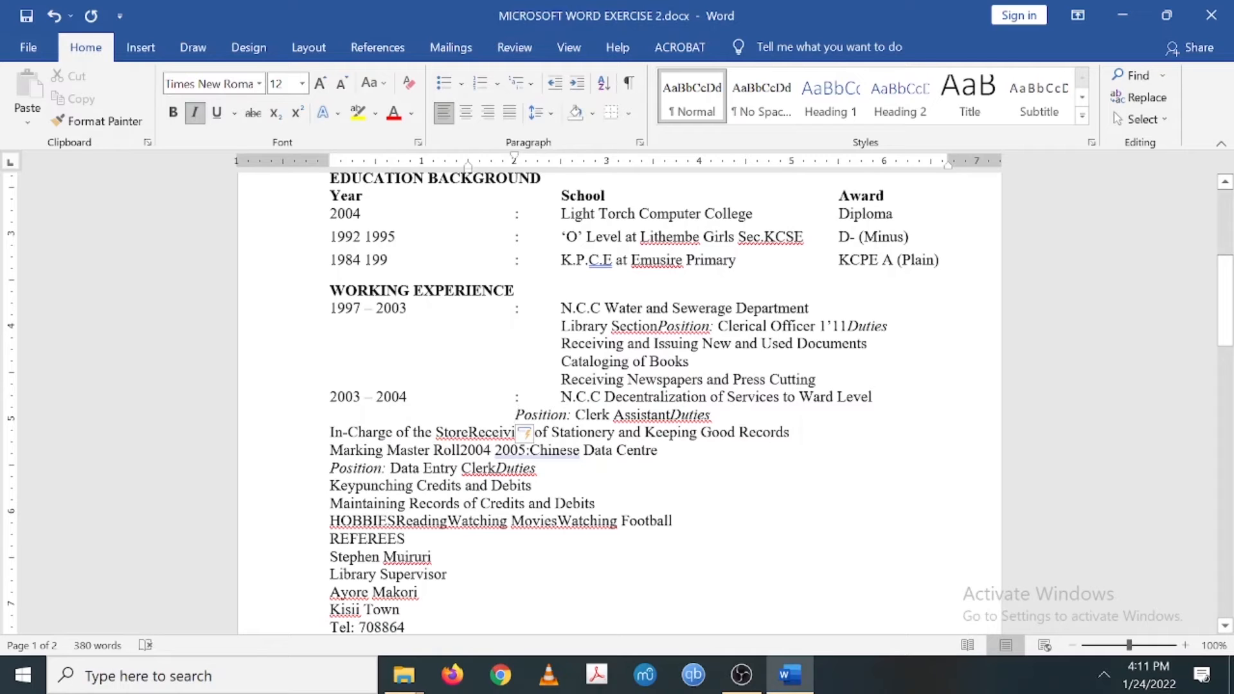
click(331, 432)
key(Tab)
key(Tab)
key(Tab)
key(Tab)
key(Tab)
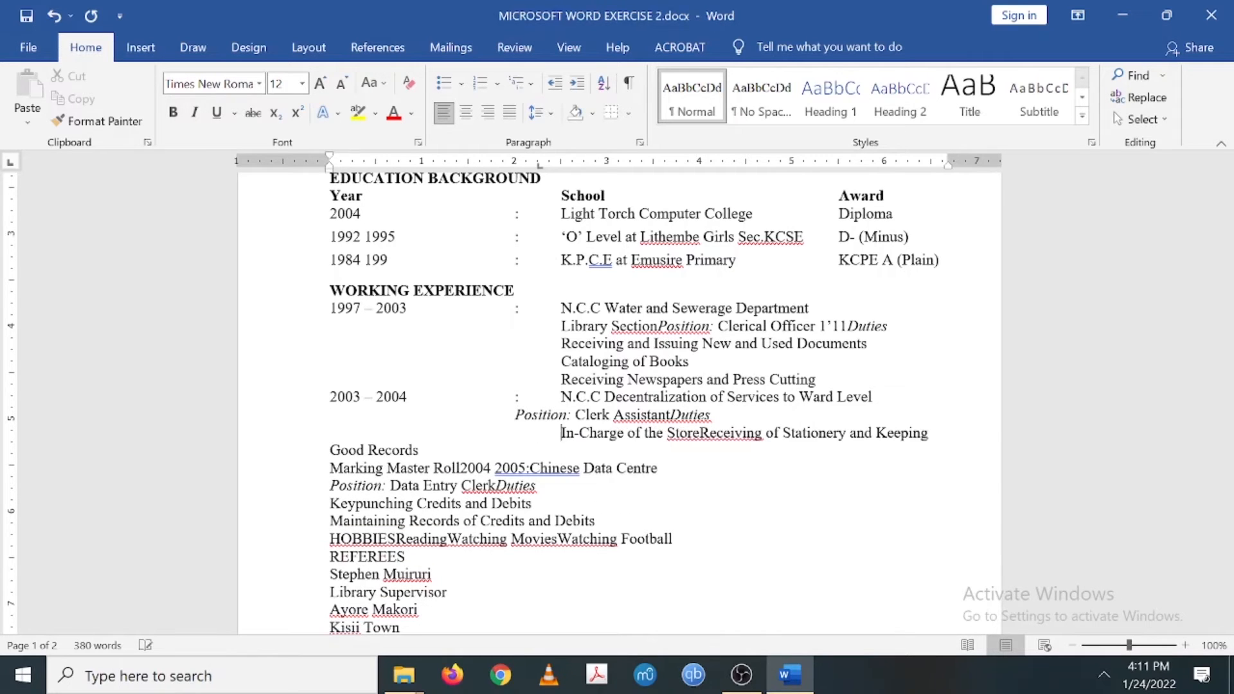
key(Tab)
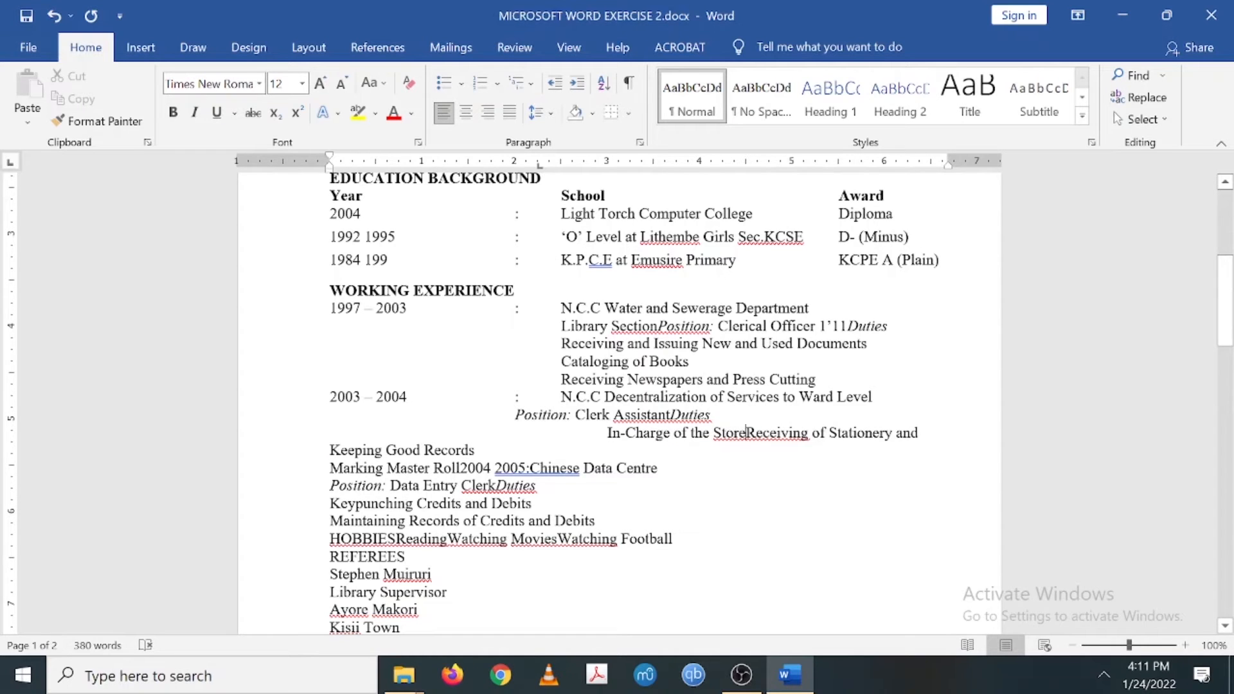
key(Return)
key(Tab)
key(Tab)
key(Tab)
key(Tab)
key(Tab)
key(Tab)
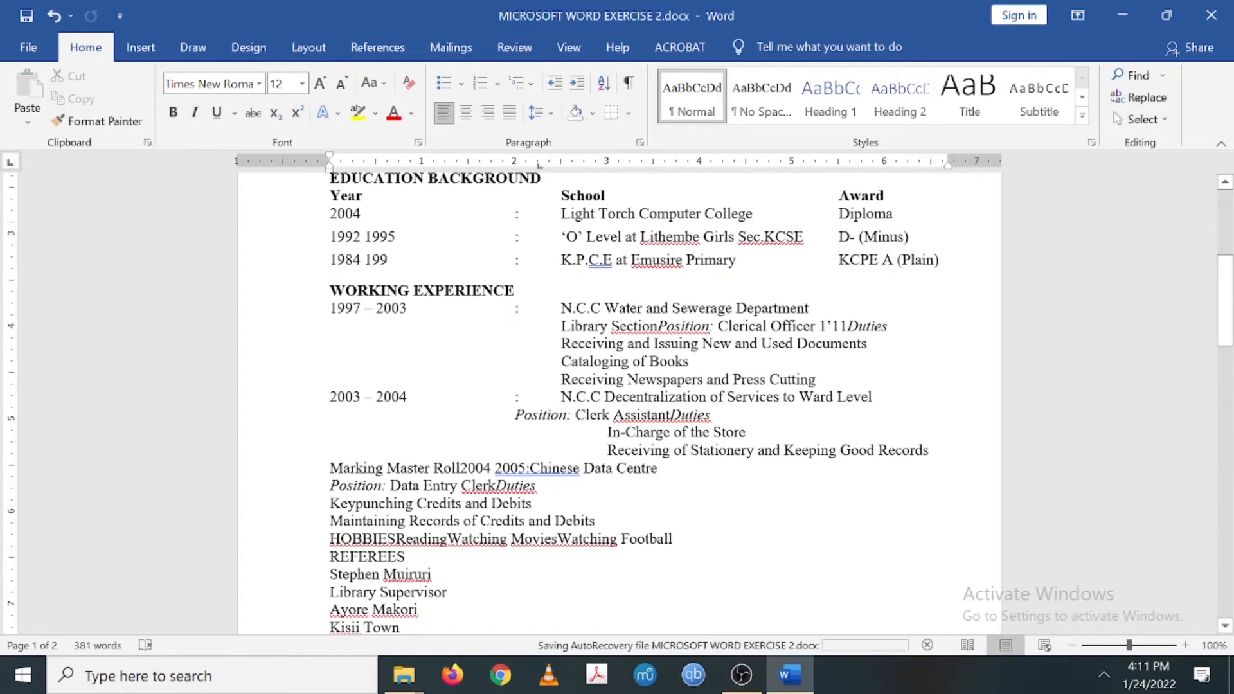
- Indent Marking Master Roll and start the 2004 2005 Chinese Data Centre entry on its own tabbed line
click(331, 469)
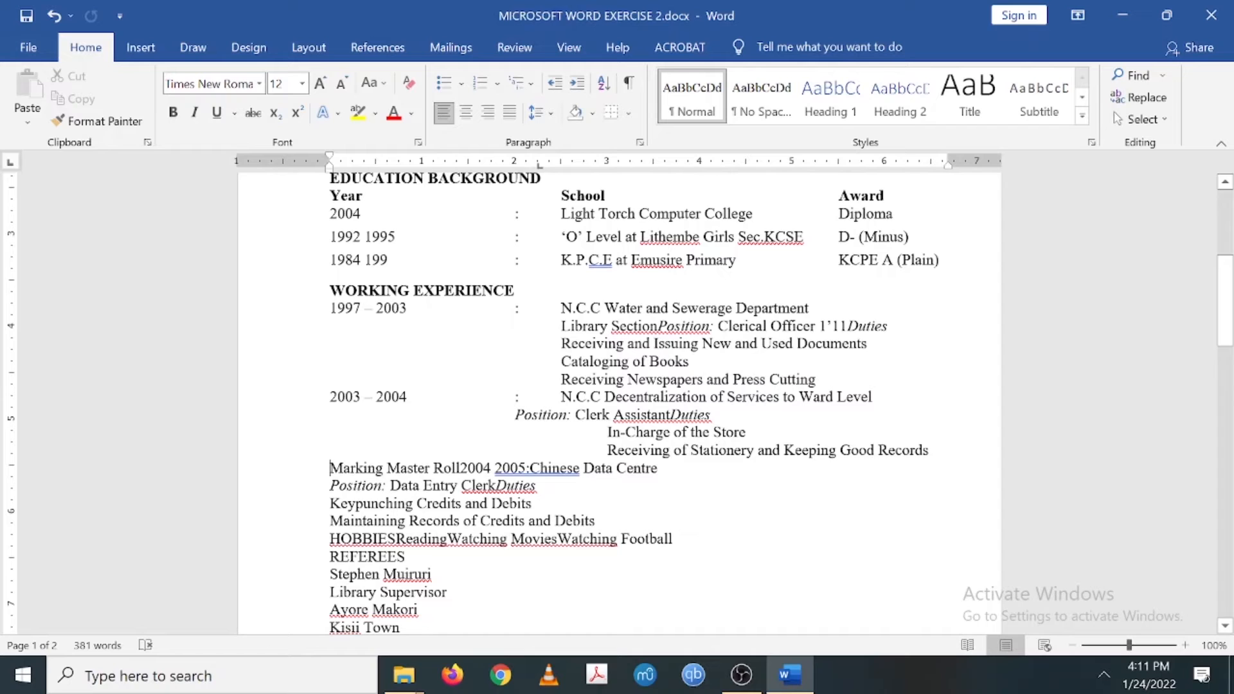
key(Tab)
key(Tab)
key(Tab)
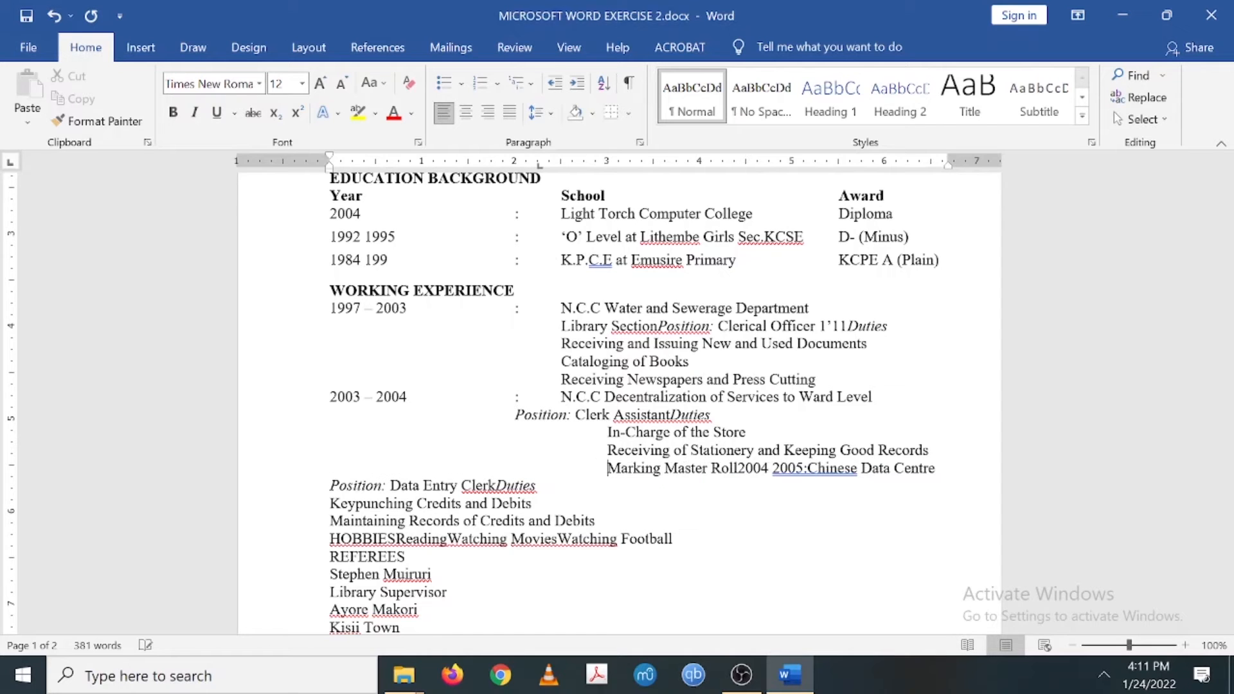
click(738, 468)
key(Return)
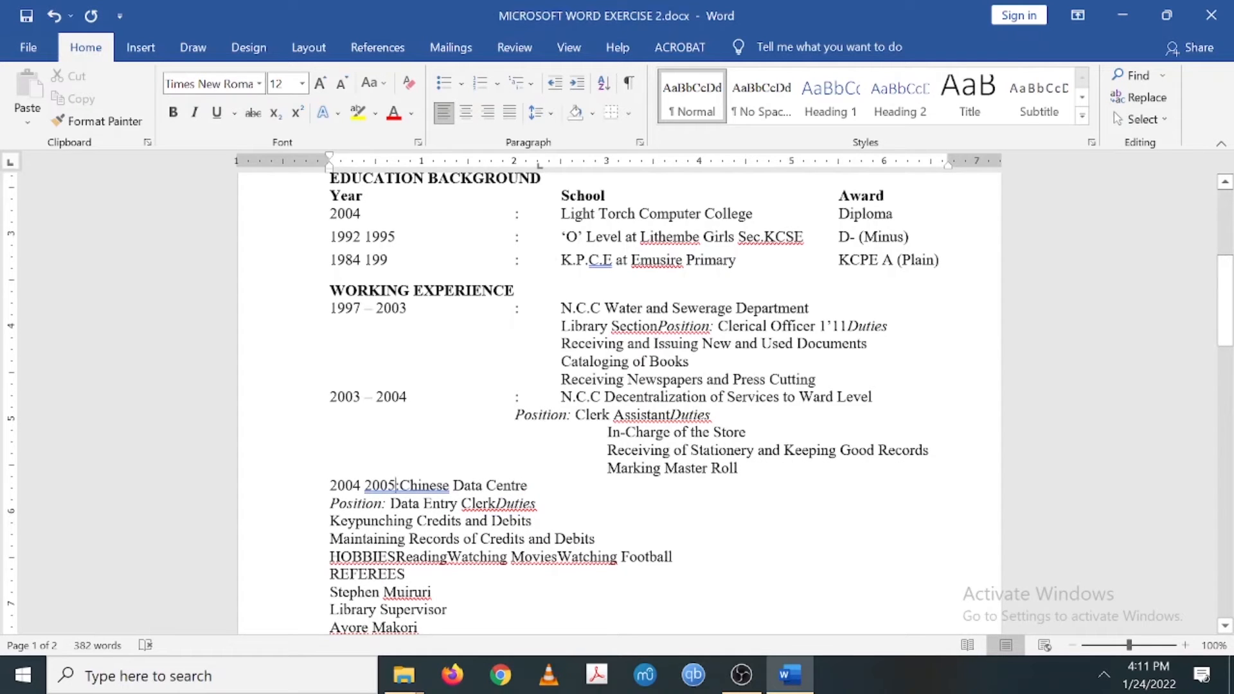
key(Tab)
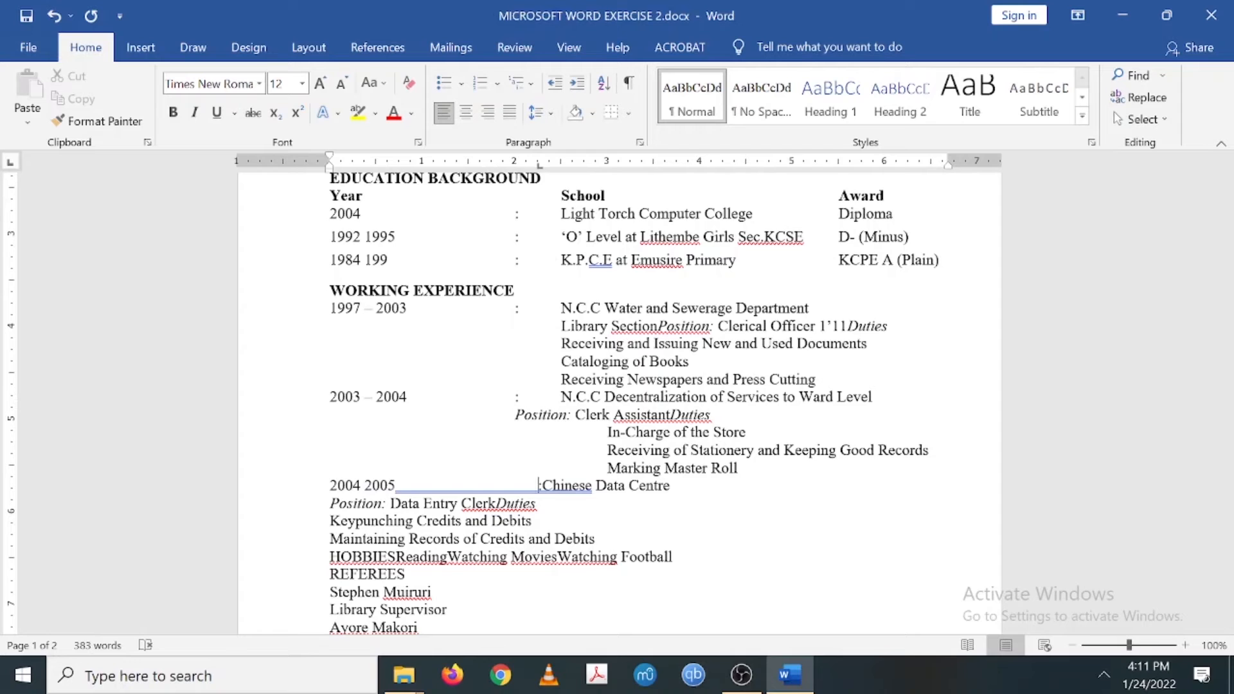
key(BackSpace)
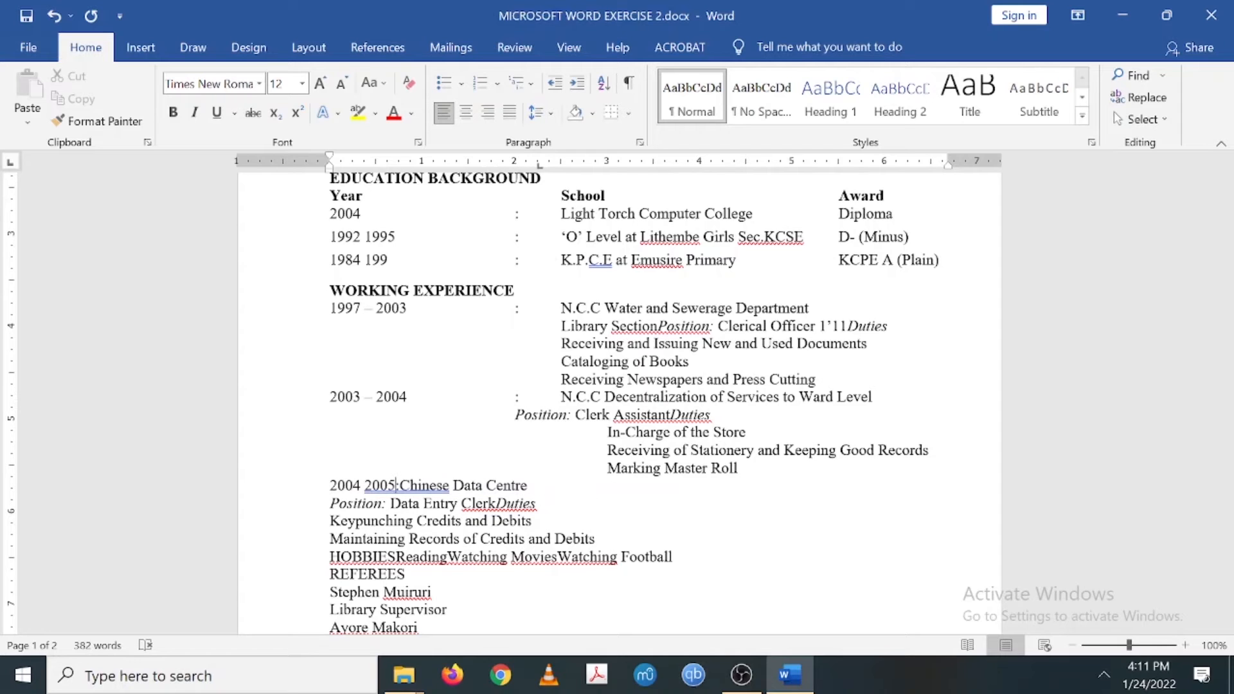
key(Tab)
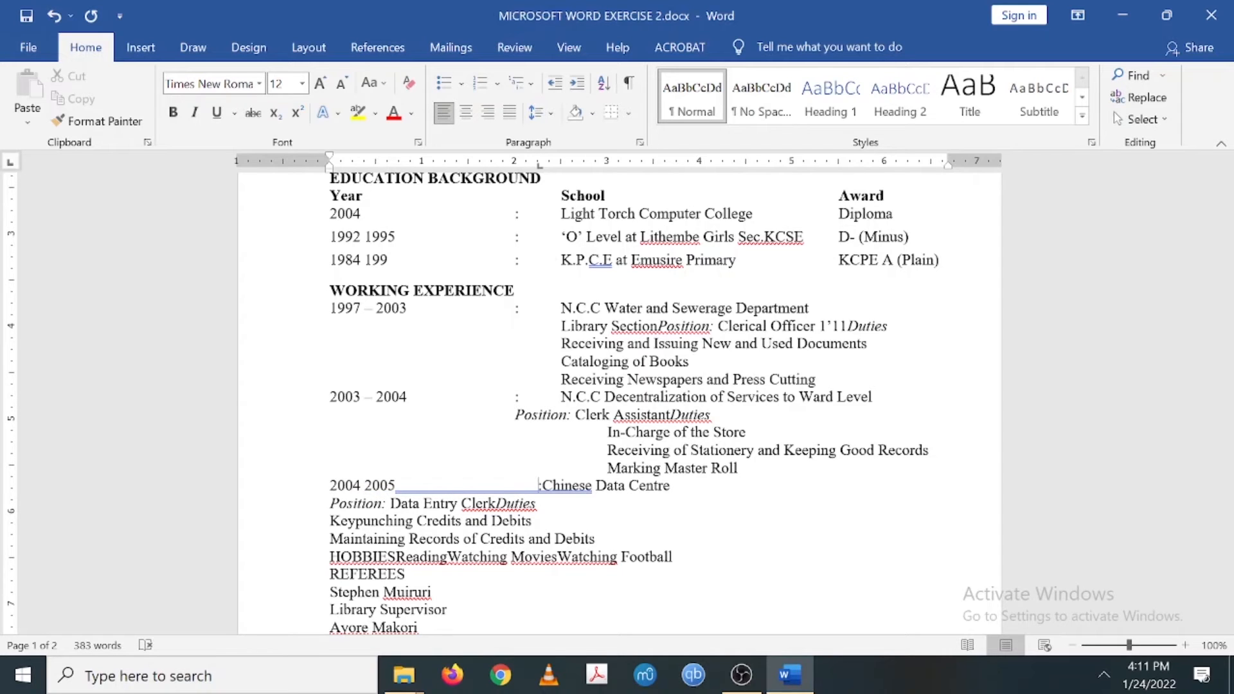
key(BackSpace)
key(Tab)
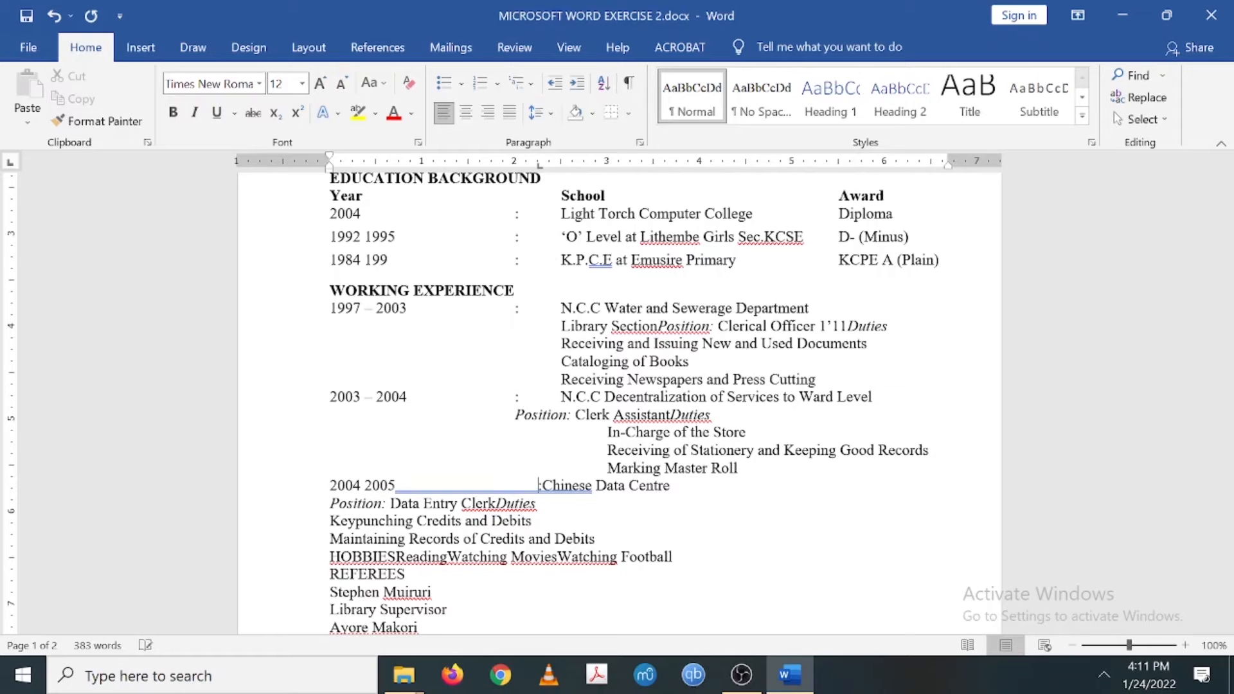
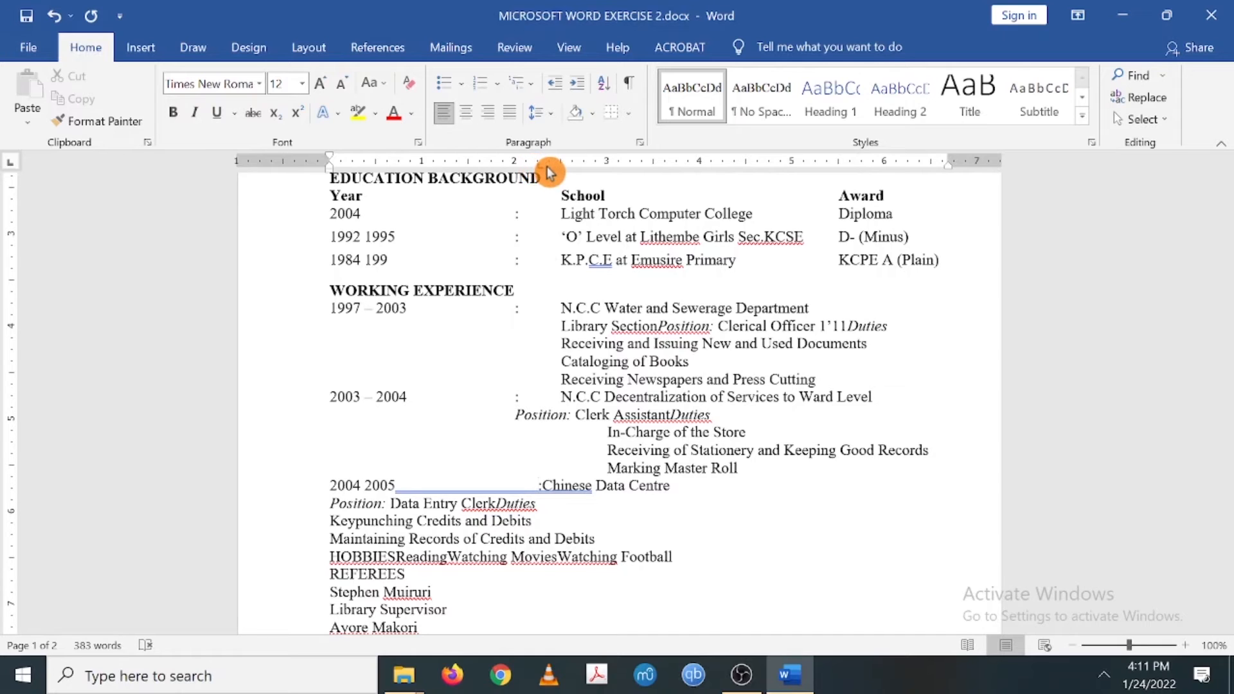
- Clear the stray tab stop and tab Chinese Data Centre and the Data Entry Clerk Position line into line
drag(539, 166, 542, 141)
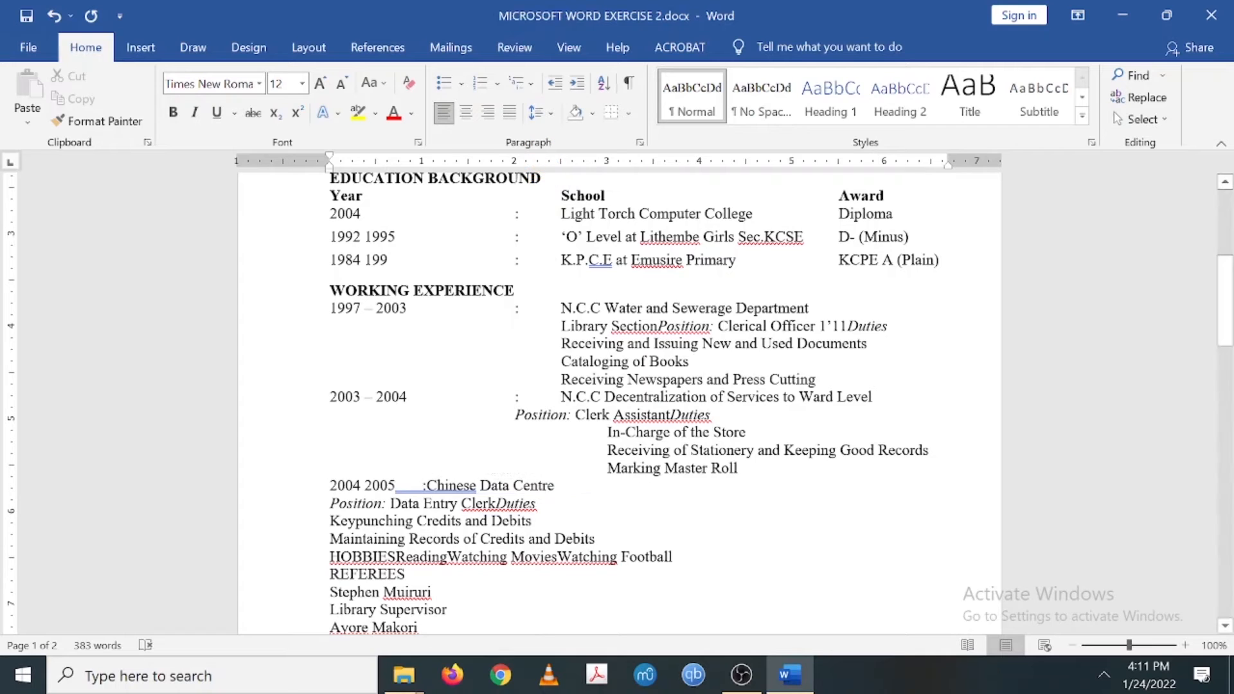
key(Tab)
key(Tab)
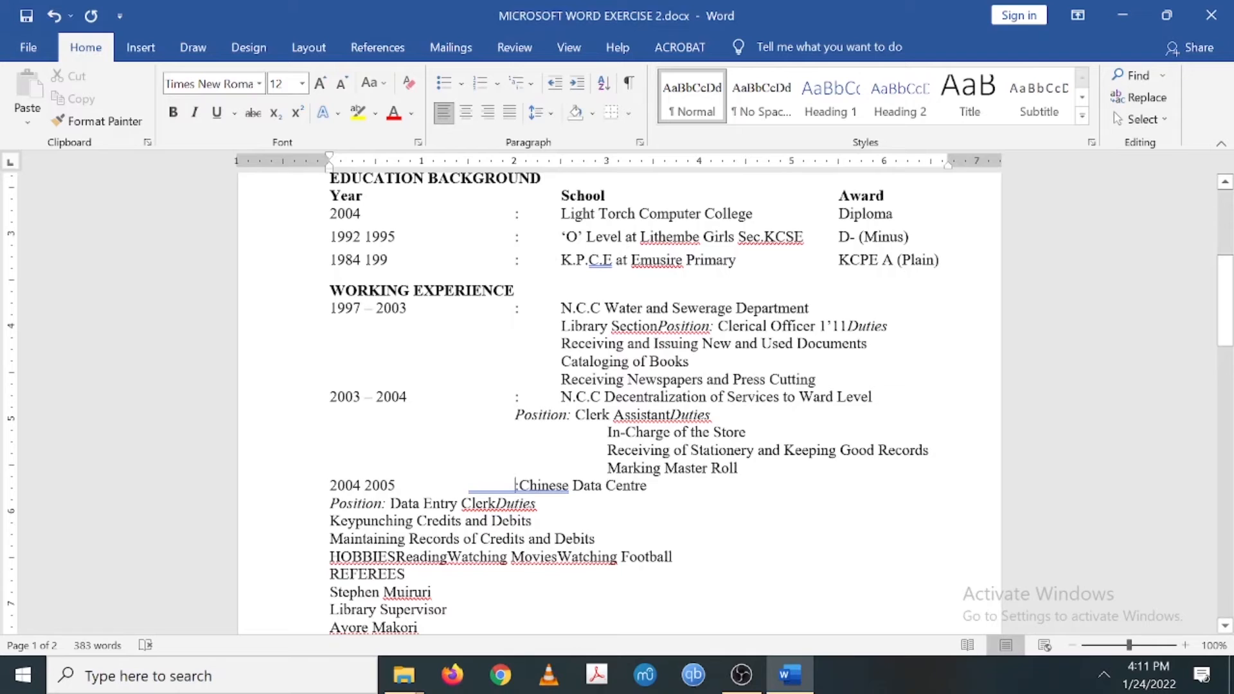
key(Tab)
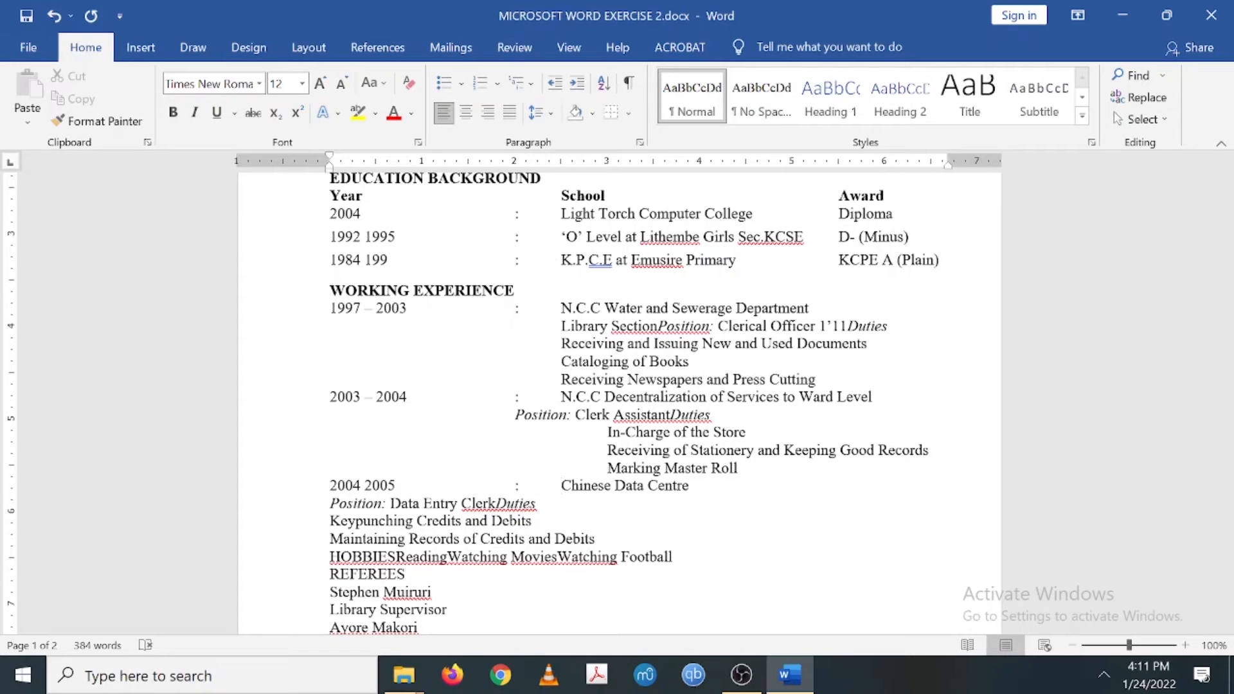
click(330, 503)
key(Tab)
key(Tab)
key(Tab)
key(Tab)
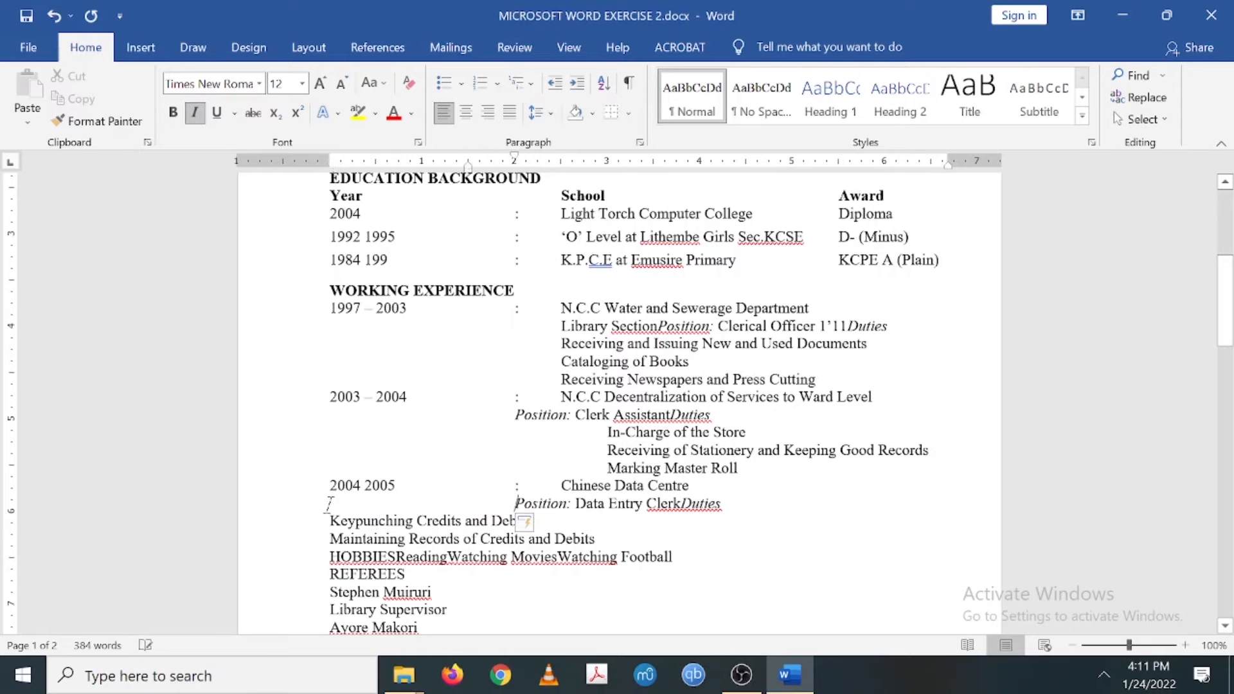
- Indent the Keypunching and Maintaining Records duty lines under Chinese Data Centre, removing stray tab stops
click(330, 521)
key(Tab)
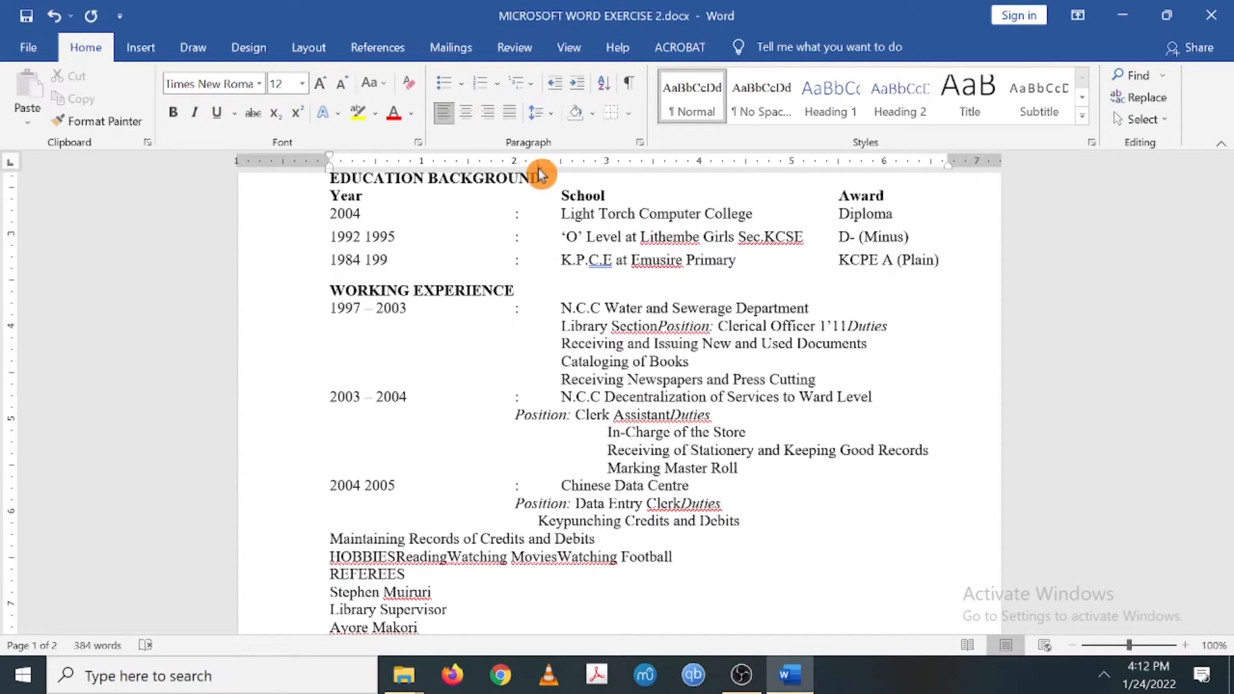
drag(540, 170, 539, 149)
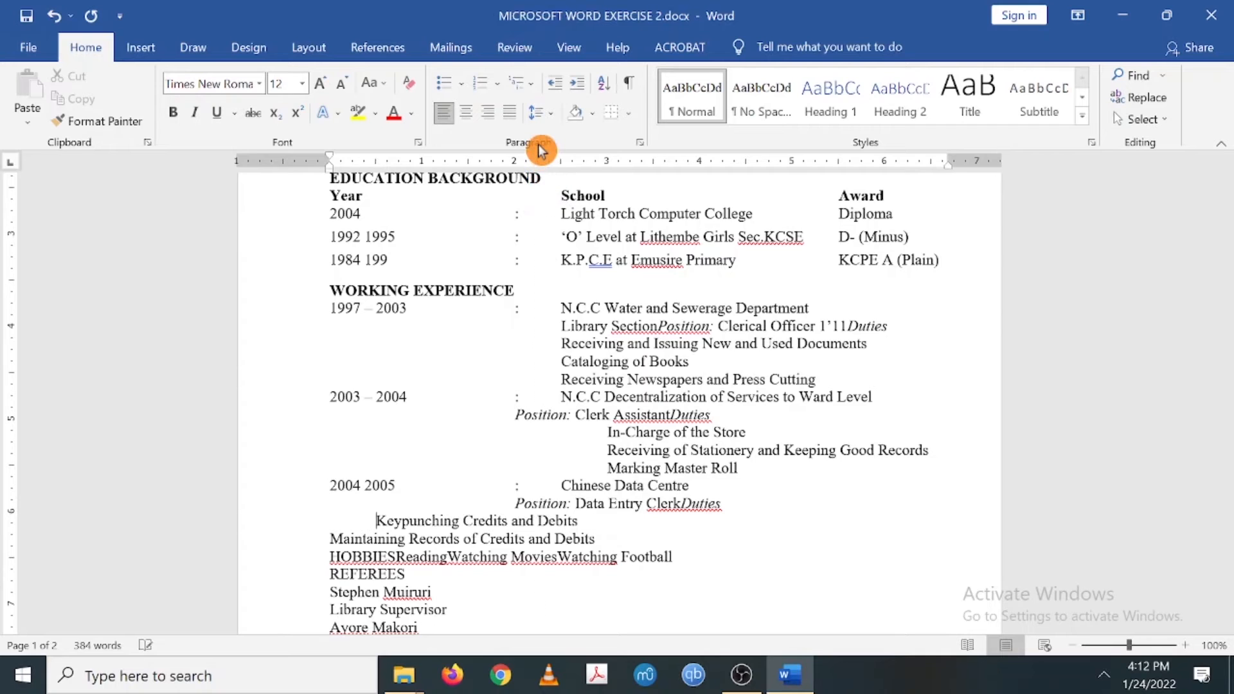
key(Tab)
key(Tab)
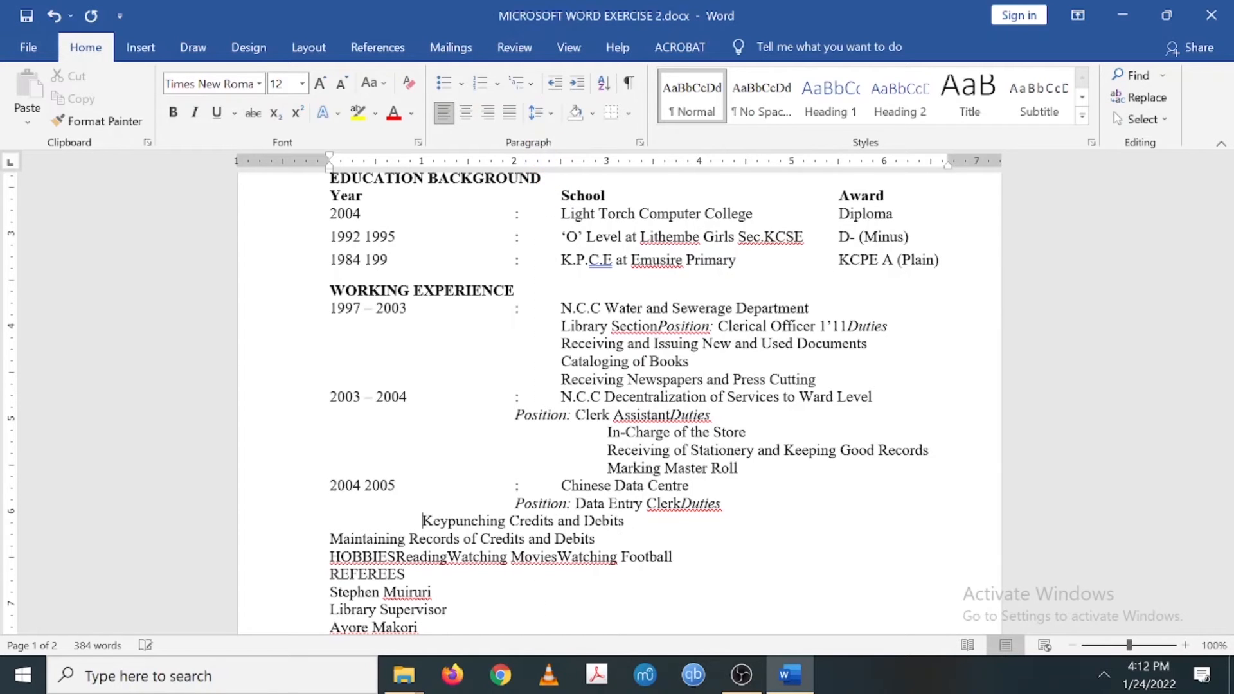
key(Tab)
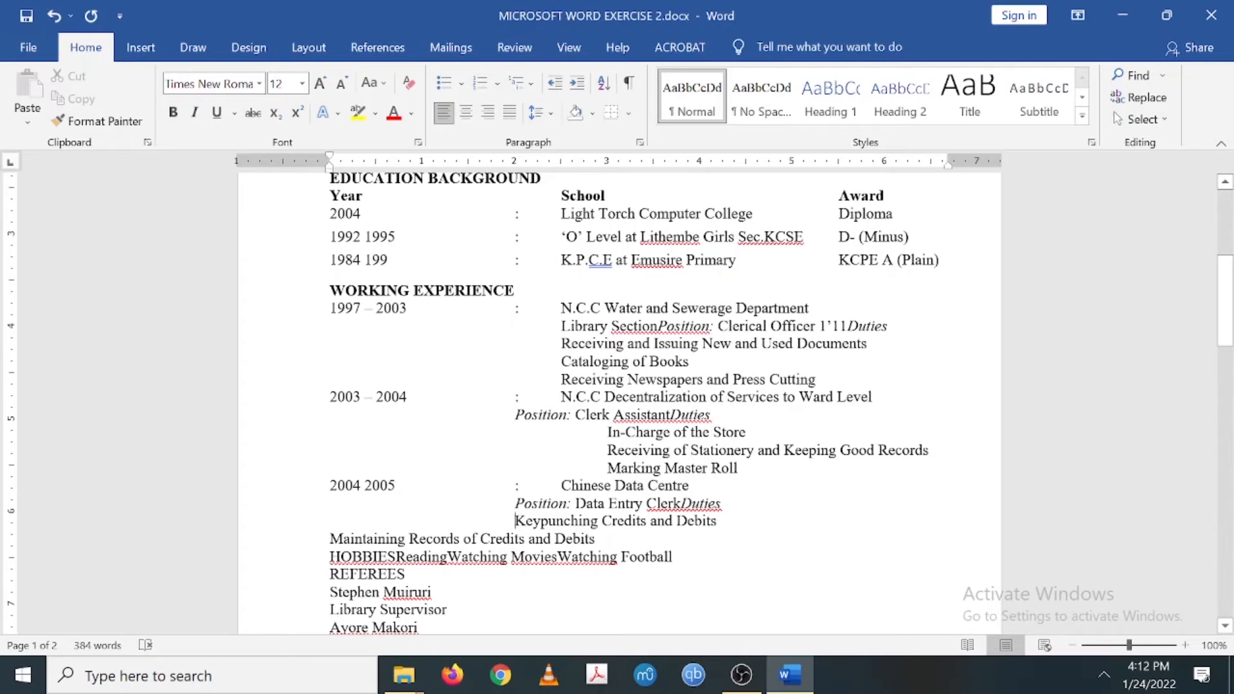
key(Tab)
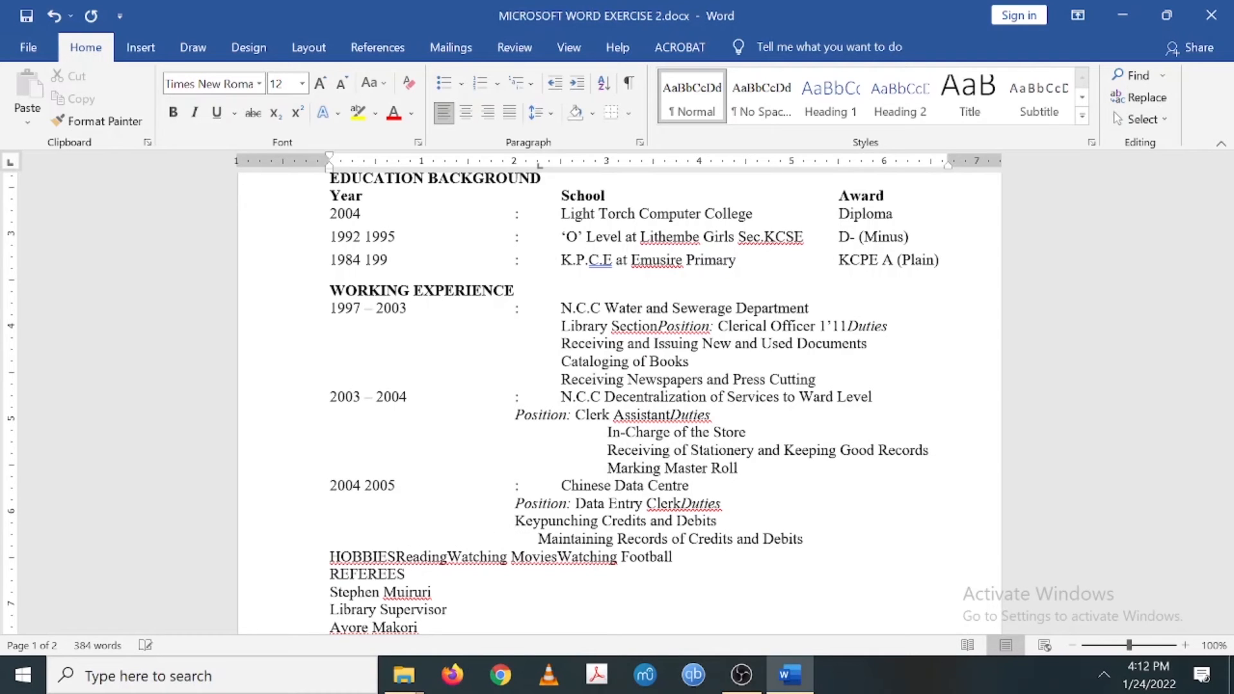
drag(542, 164, 532, 132)
key(Tab)
key(Tab)
key(Tab)
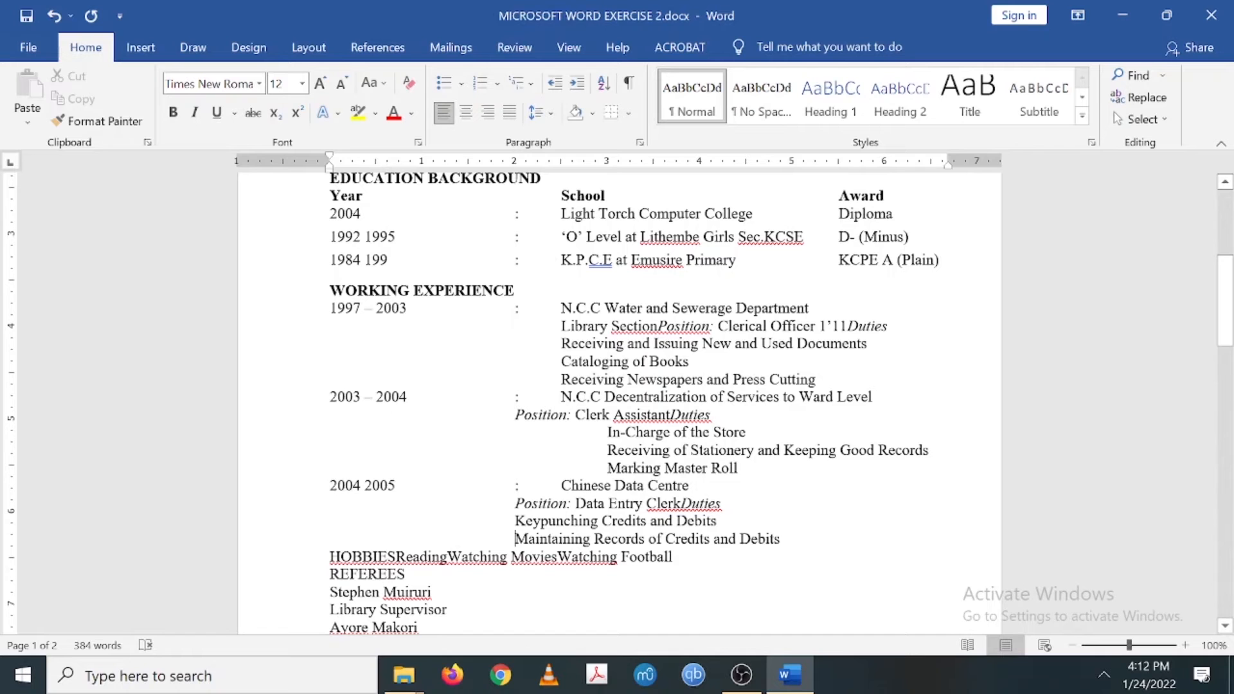
key(Up)
key(Tab)
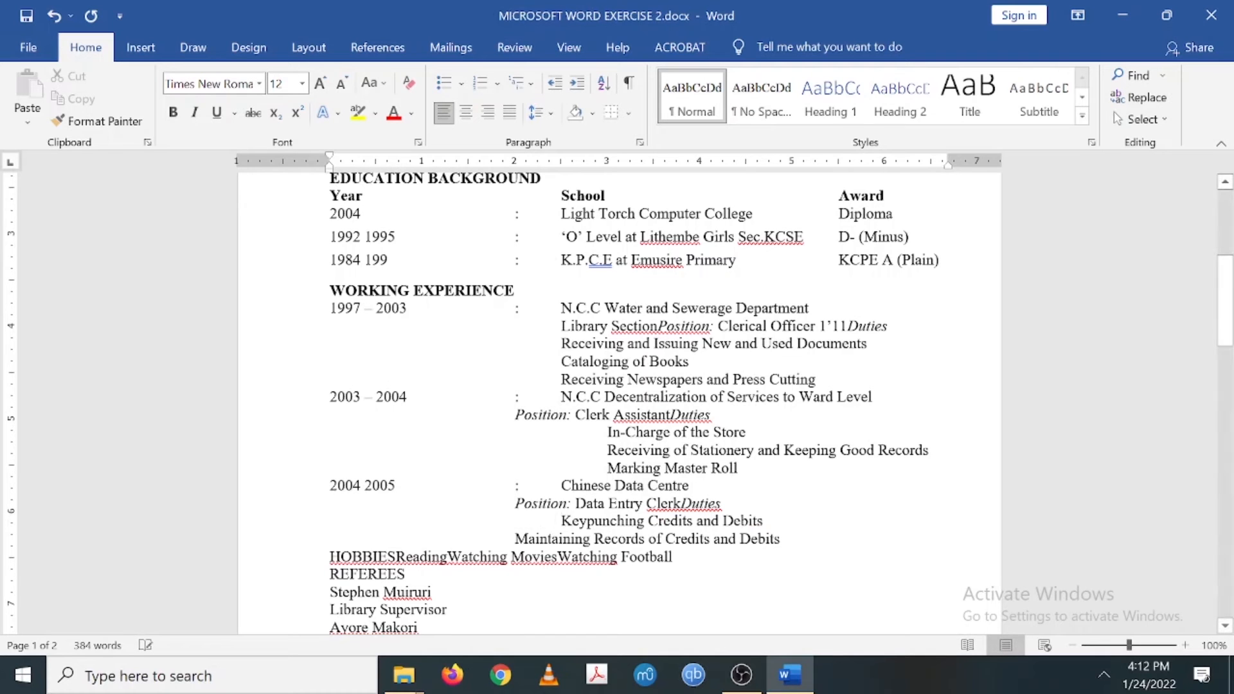
key(Down)
key(Tab)
scroll(617, 403, down, 7)
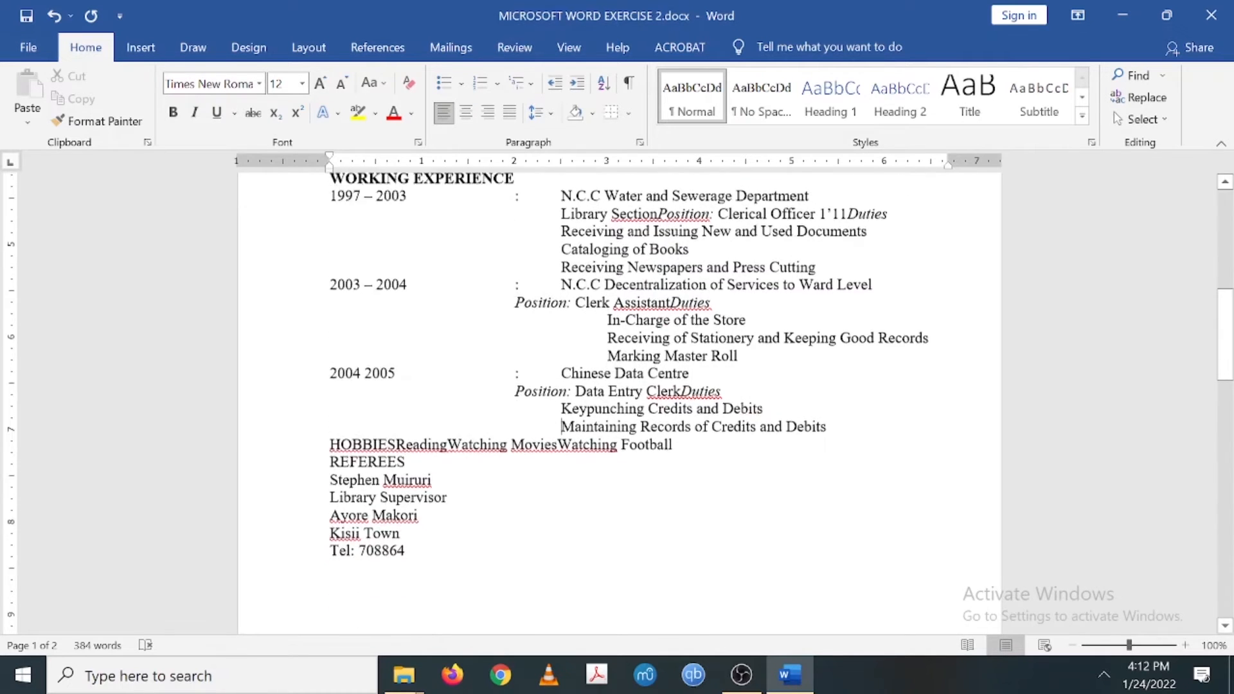
- Move Duties onto its own line under Position: Clerk Assistant, undoing an accidental line join
scroll(617, 404, down, 15)
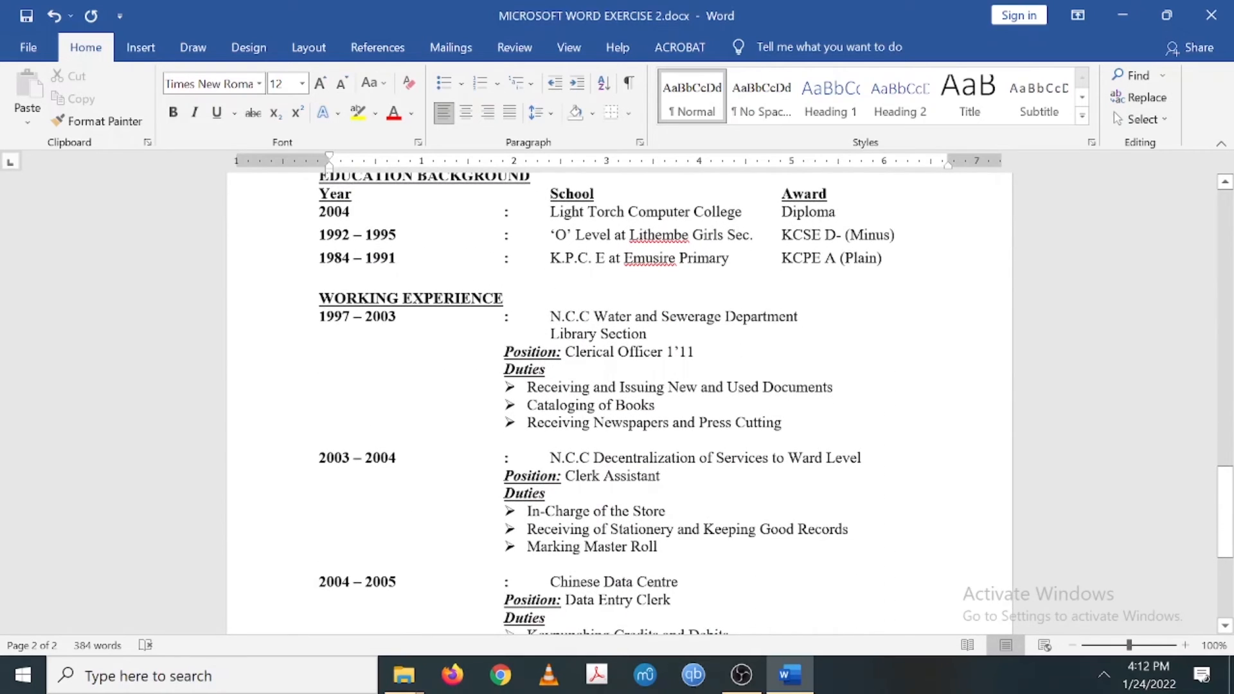
scroll(617, 404, up, 20)
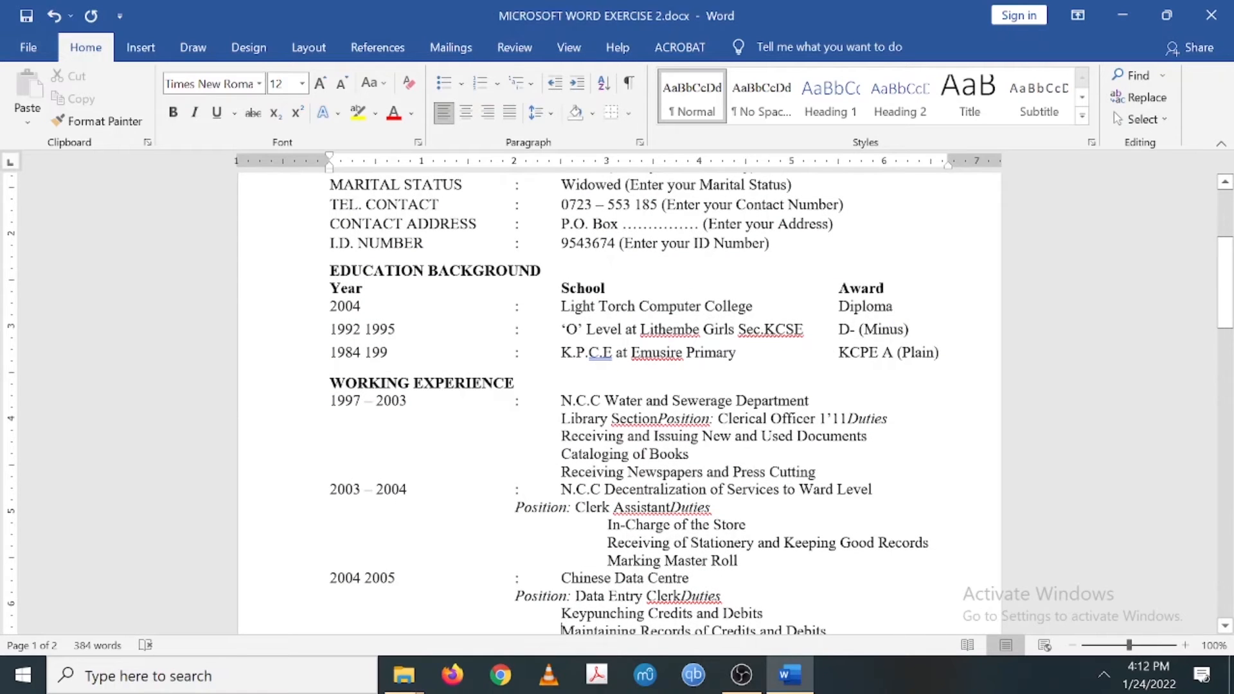
click(670, 507)
key(Return)
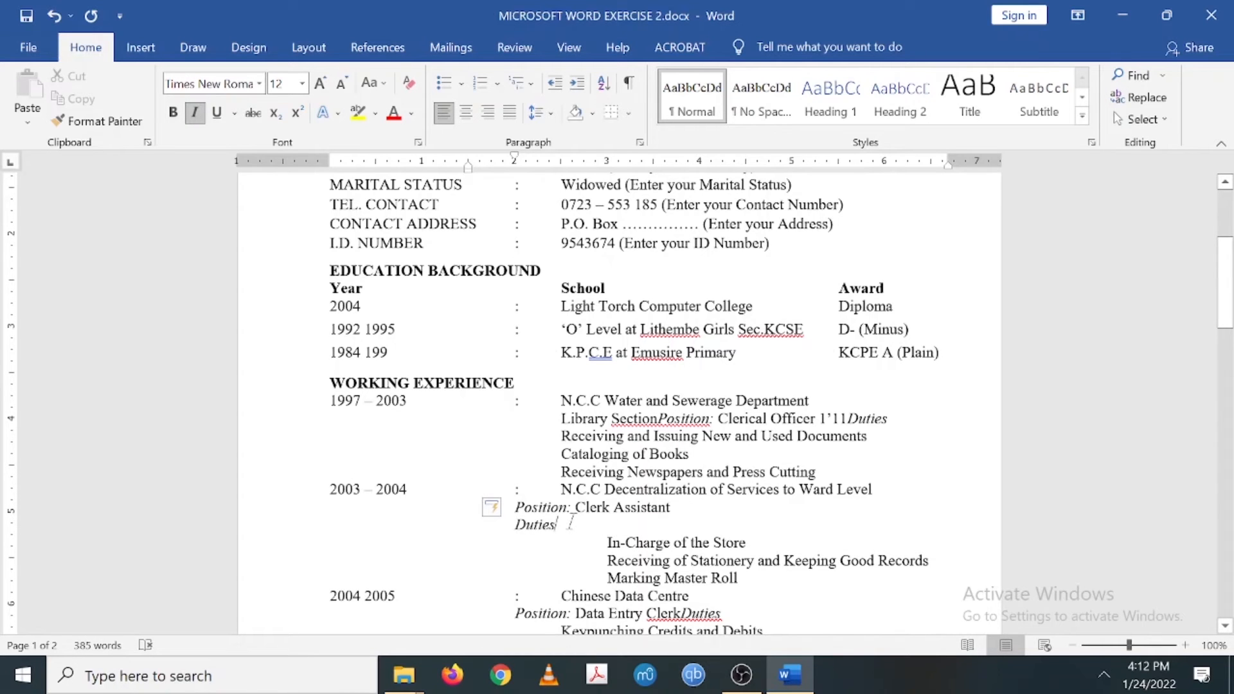
key(Delete)
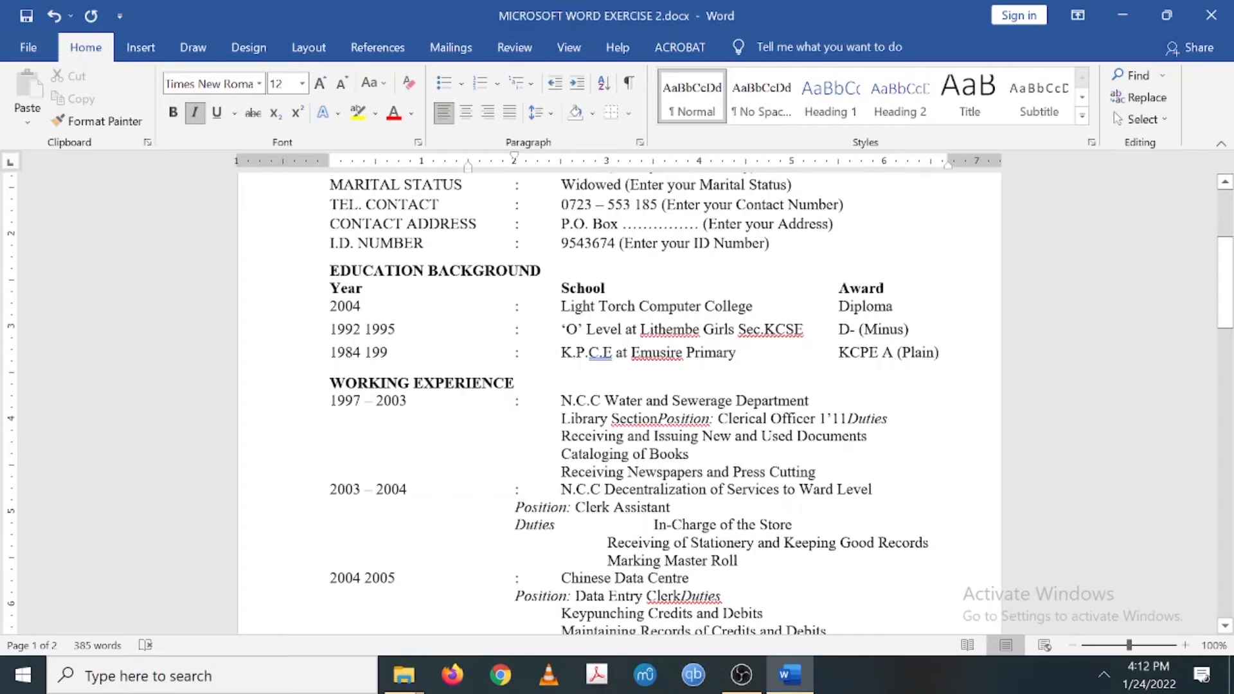
key(ctrl+z)
- Move Duties onto its own line under Position: Data Entry Clerk
scroll(571, 523, down, 3)
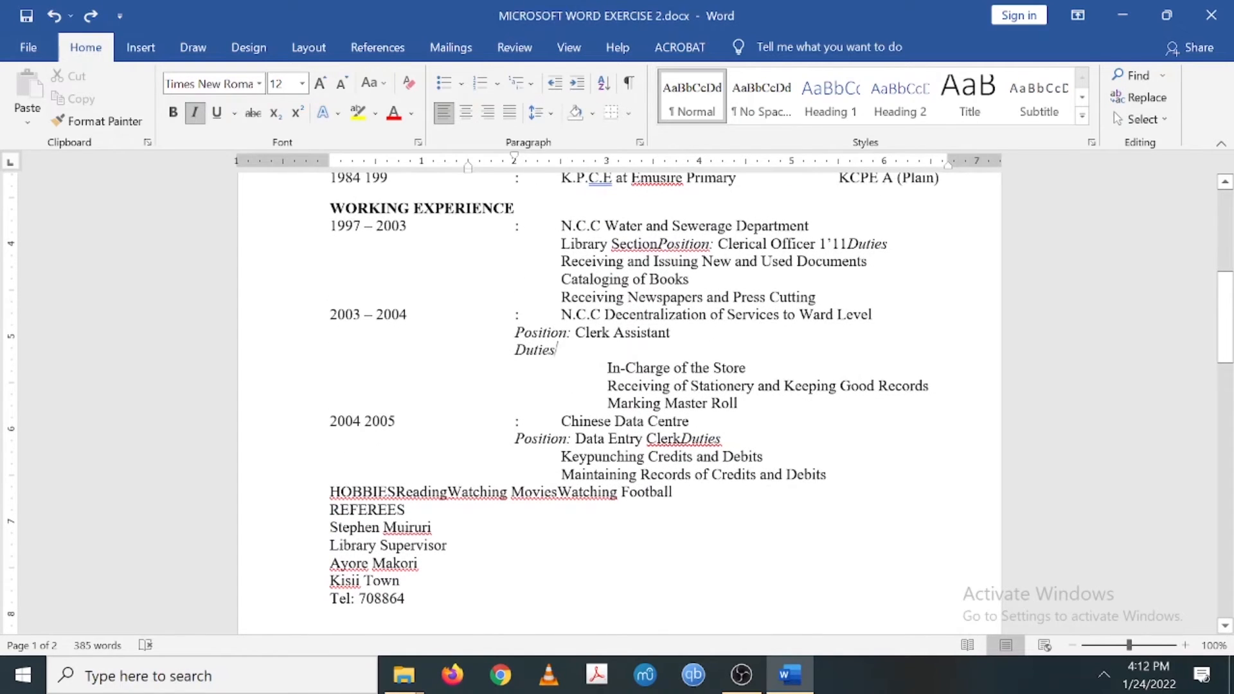
click(681, 439)
key(Return)
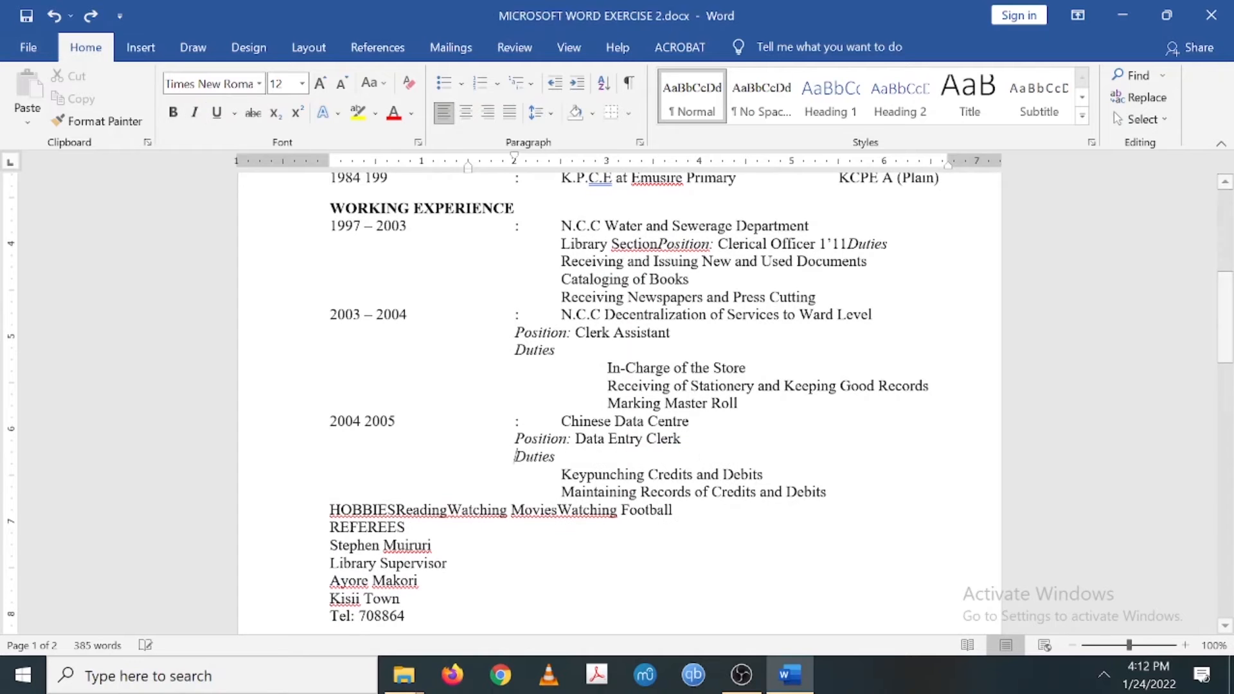
scroll(619, 403, down, 3)
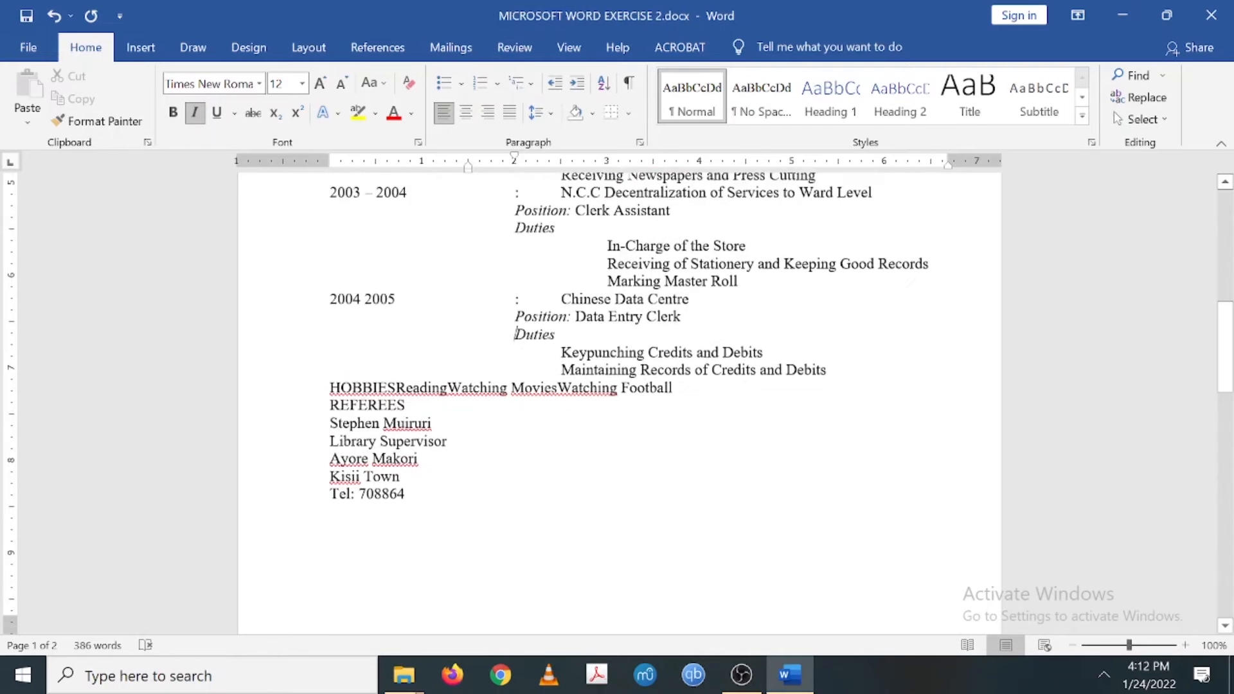
scroll(619, 403, up, 4)
scroll(619, 403, up, 1)
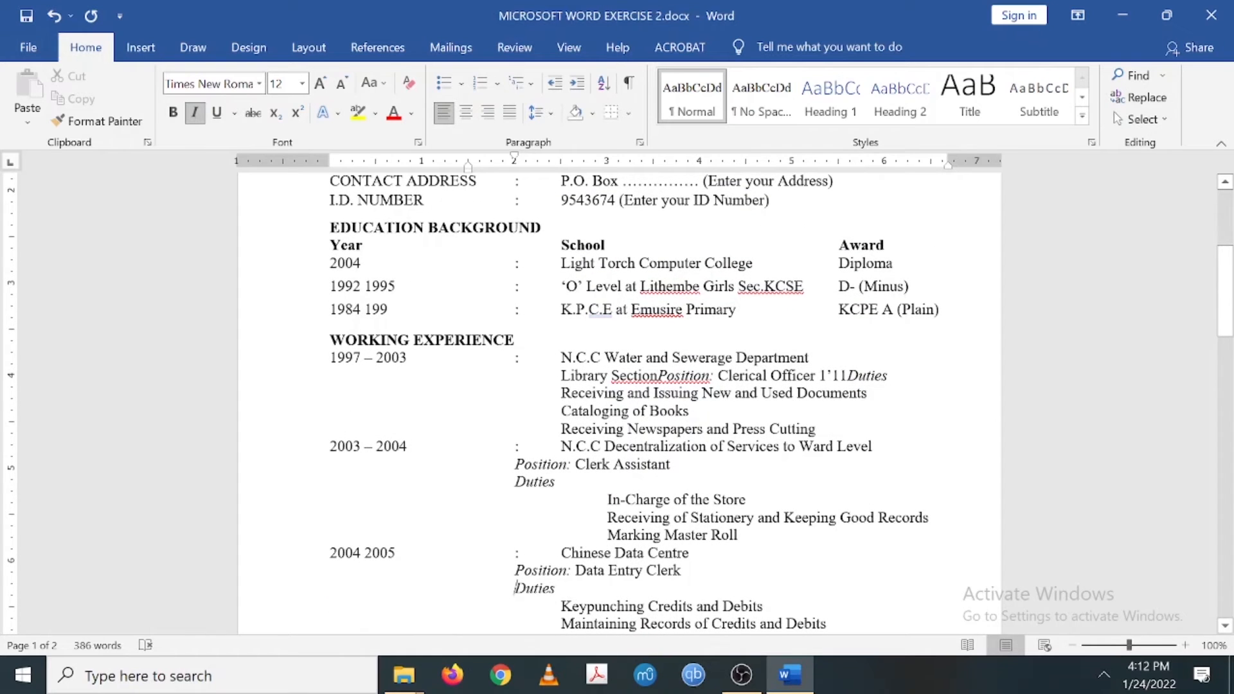
- Make the Position and Duties labels of the Clerk Assistant entry bold and underlined
drag(515, 464, 569, 457)
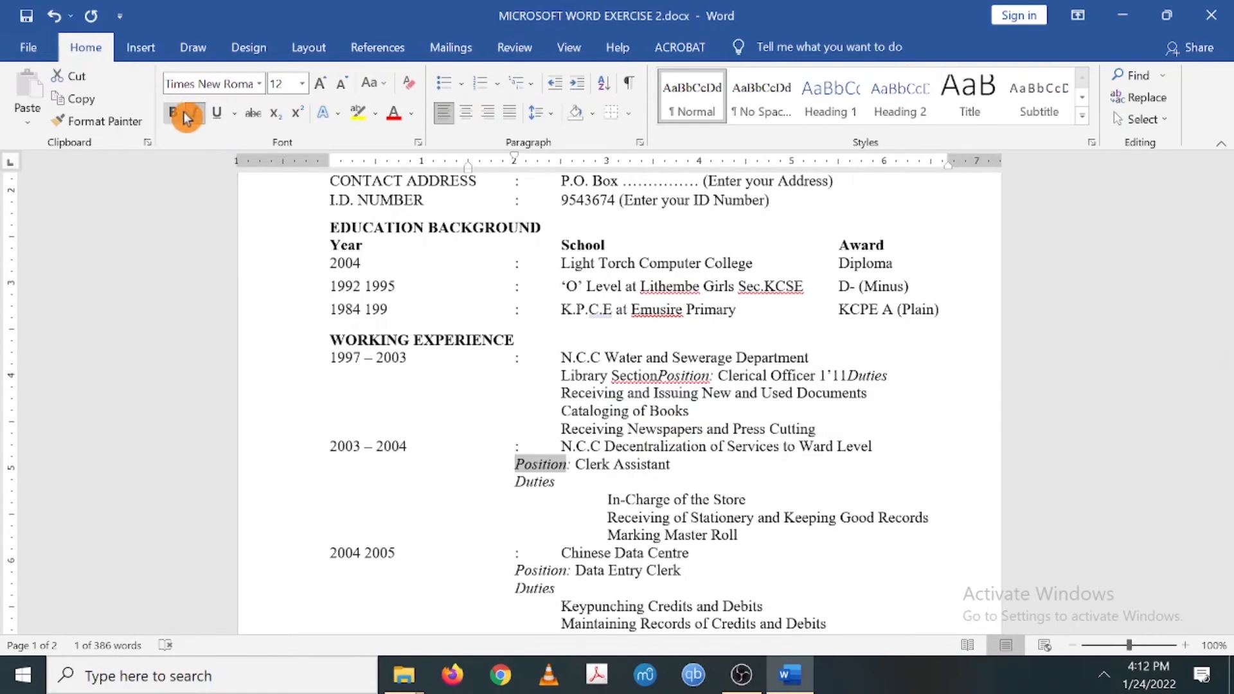
click(215, 120)
click(182, 114)
click(517, 473)
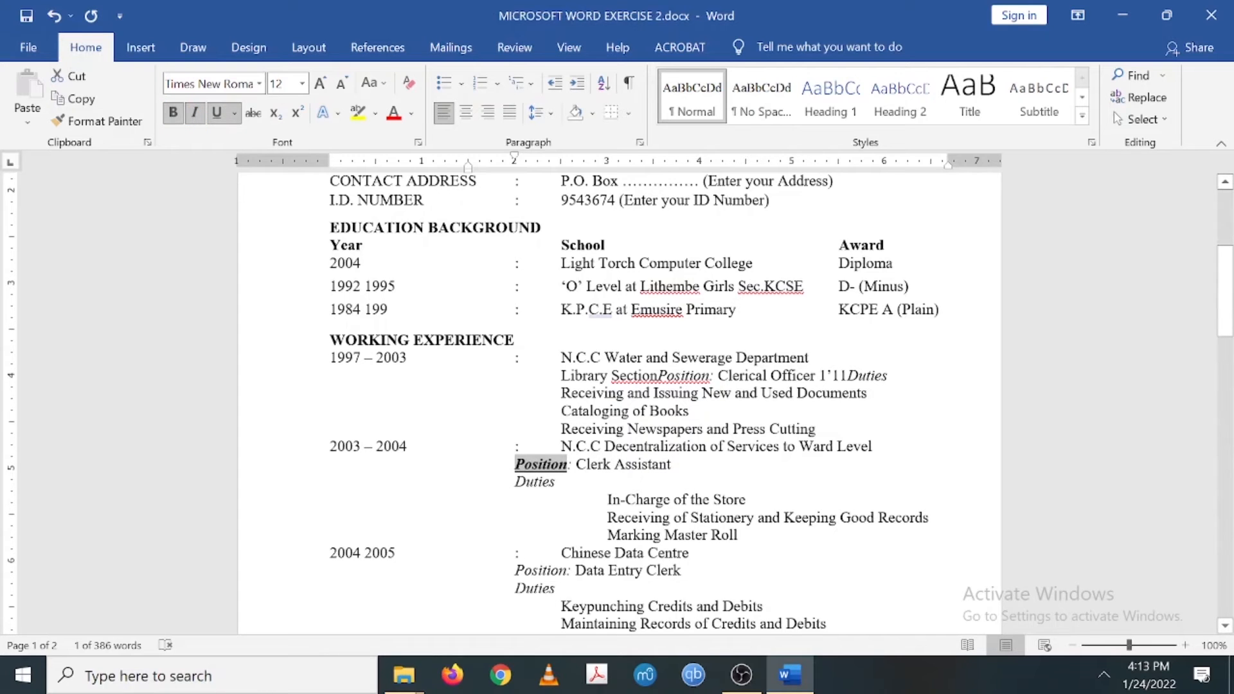
mouse_move(517, 482)
mouse_down()
mouse_move(556, 482)
mouse_move(528, 481)
mouse_up()
click(175, 114)
click(216, 113)
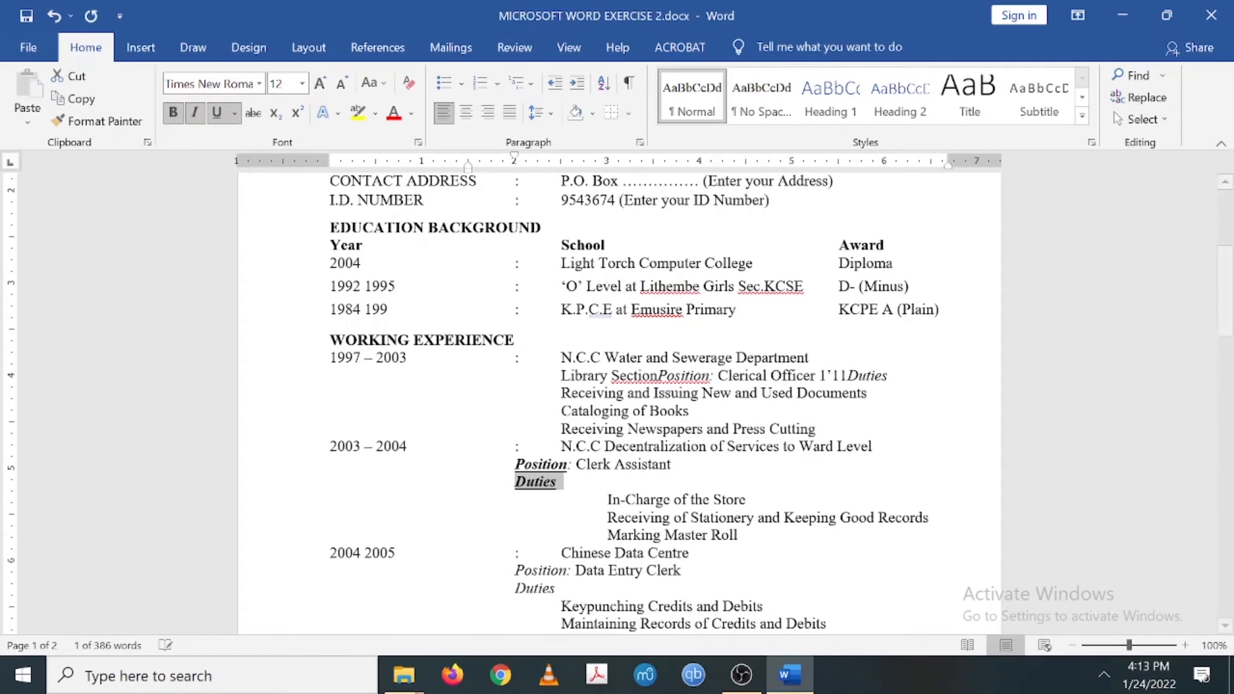
- Make the Position and Duties labels of the Data Entry Clerk entry bold and underlined
drag(515, 570, 570, 570)
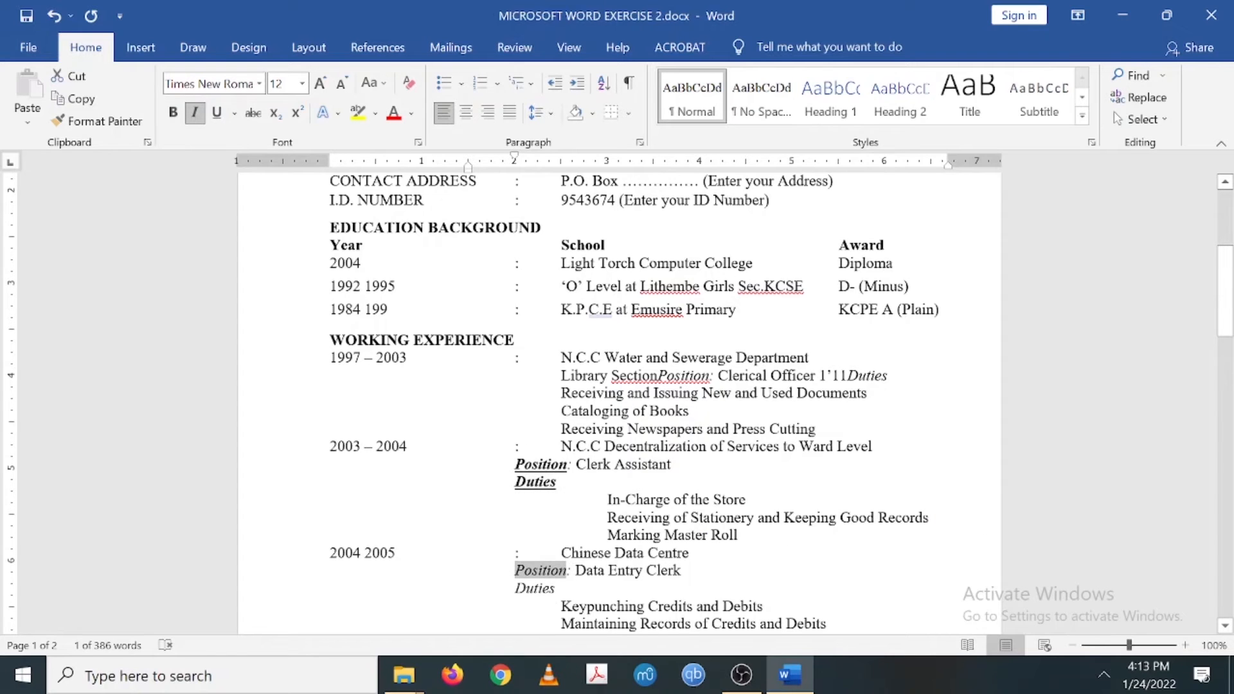
click(180, 114)
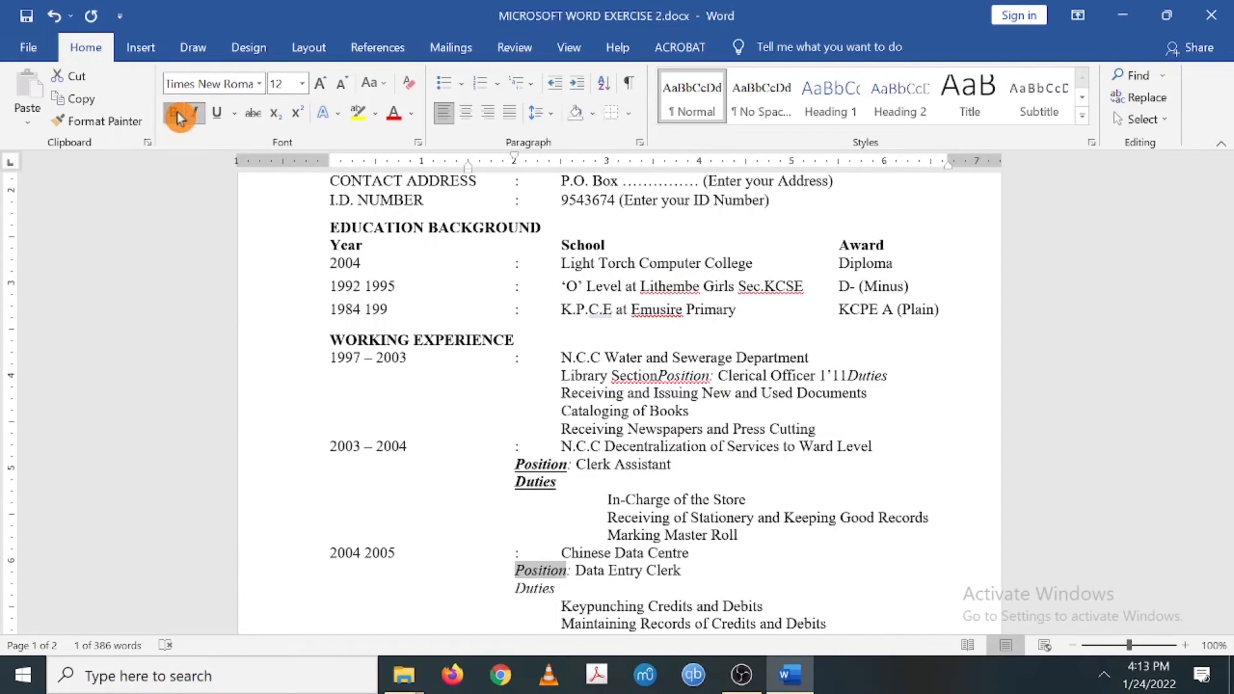
click(219, 117)
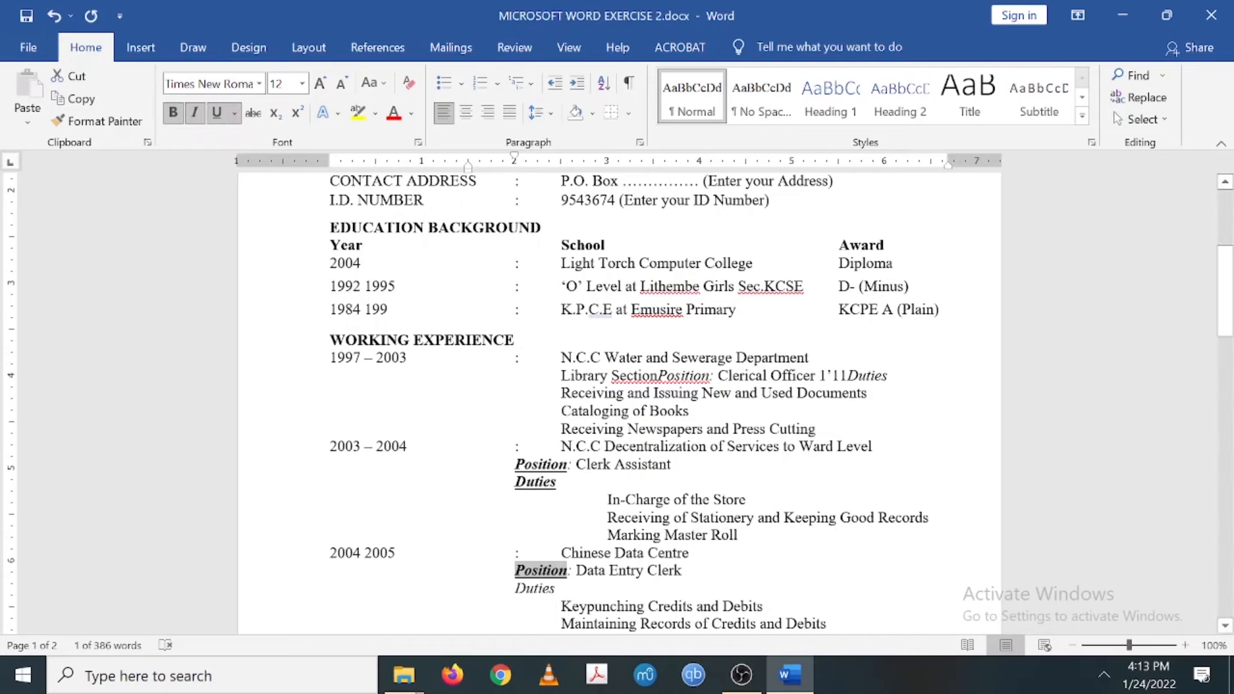
drag(514, 598, 560, 591)
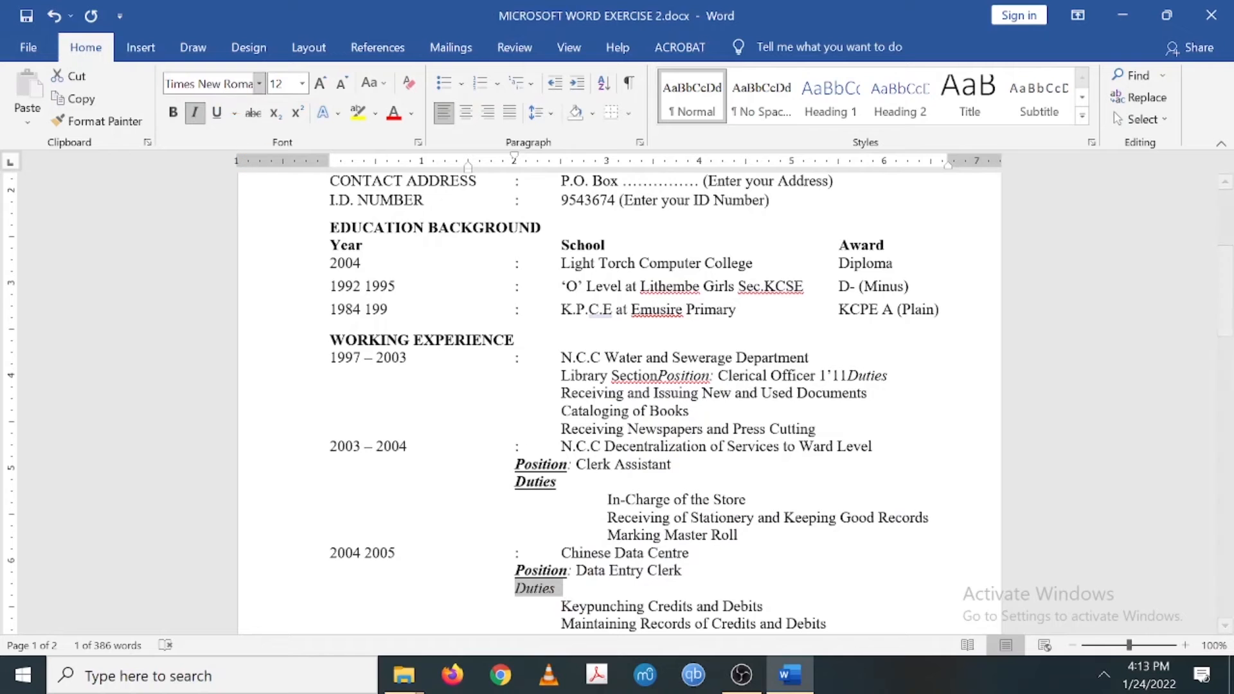
click(220, 113)
click(182, 118)
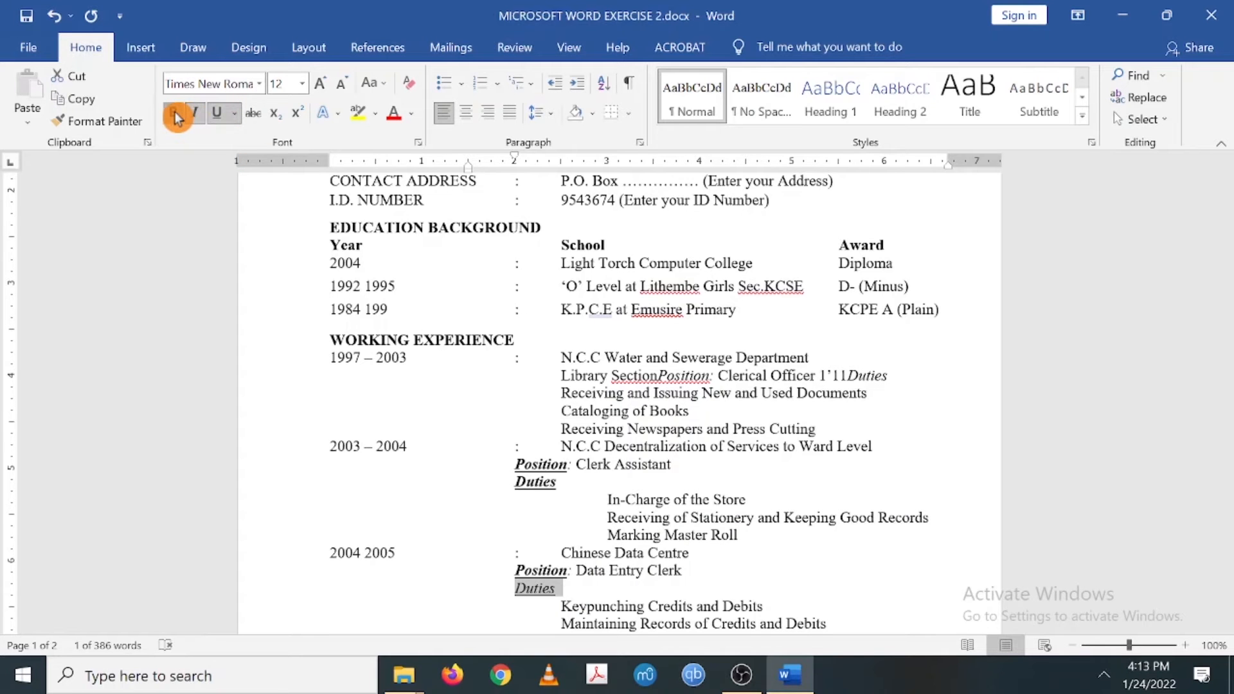
scroll(452, 276, down, 4)
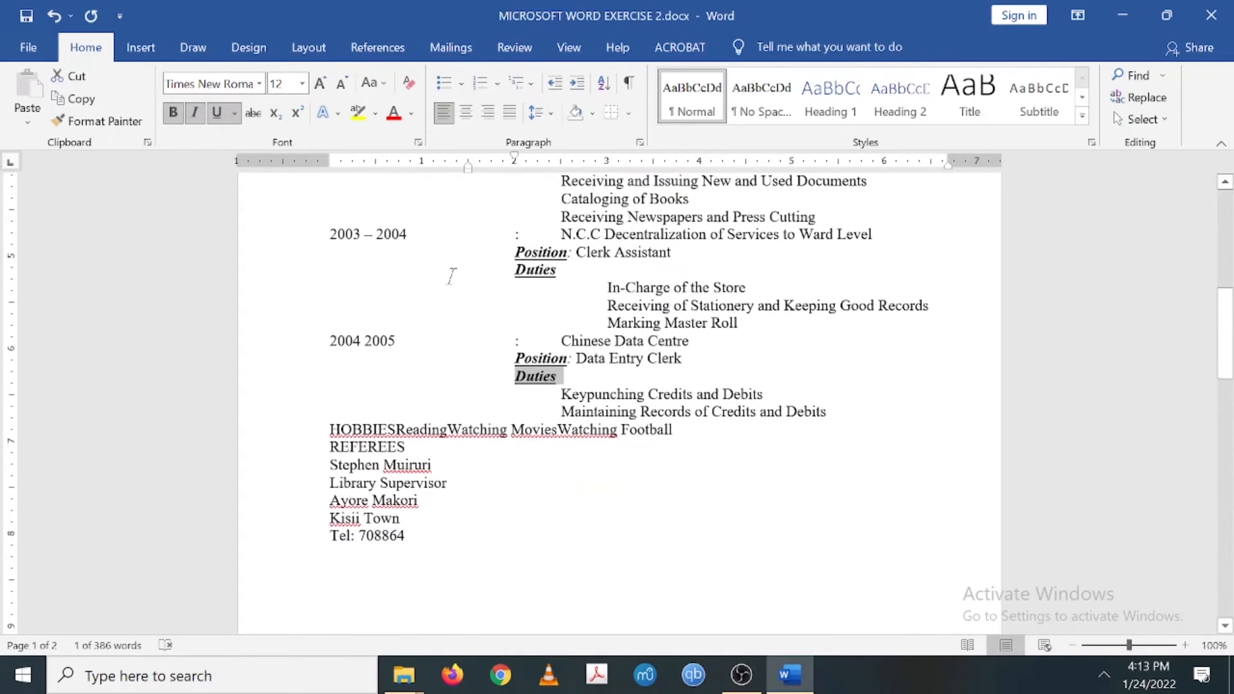
scroll(451, 277, up, 3)
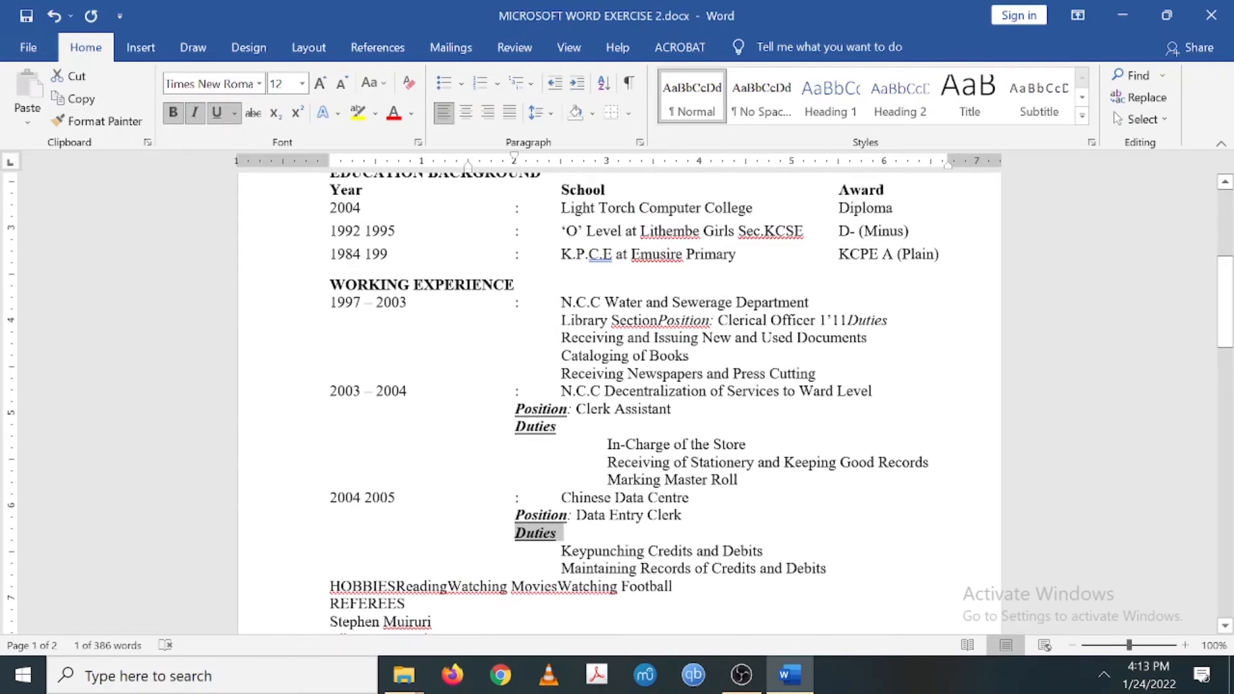
scroll(617, 403, down, 4)
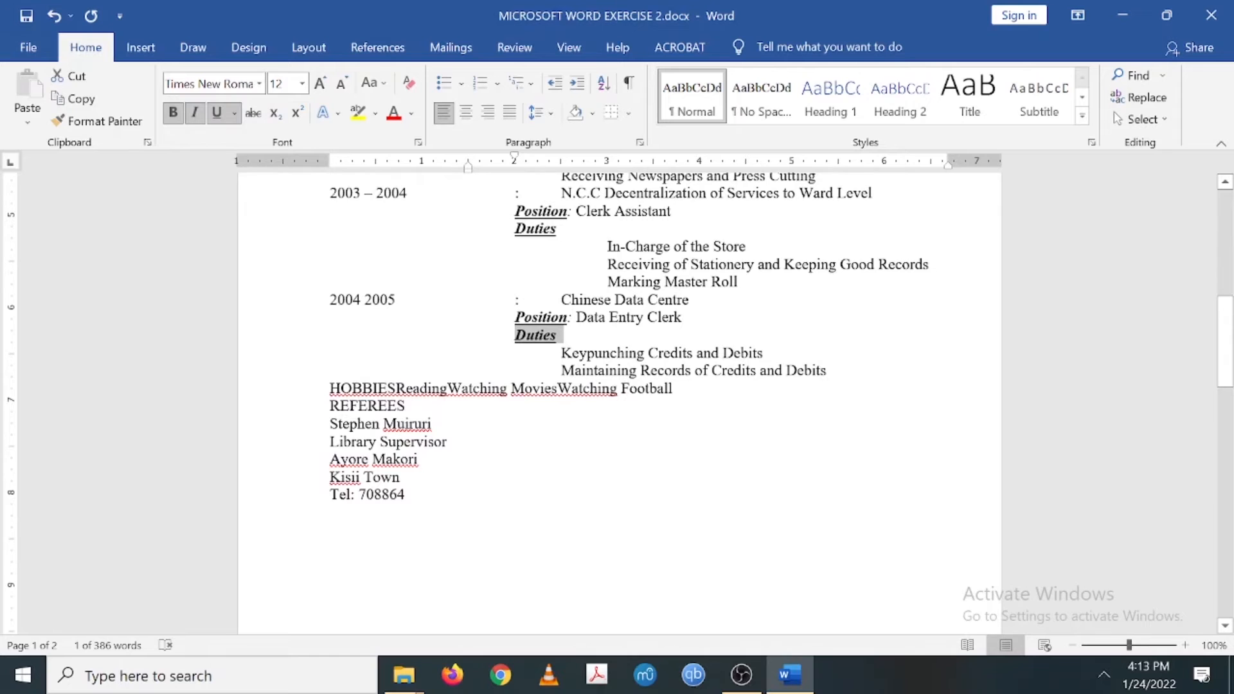
scroll(617, 403, down, 1)
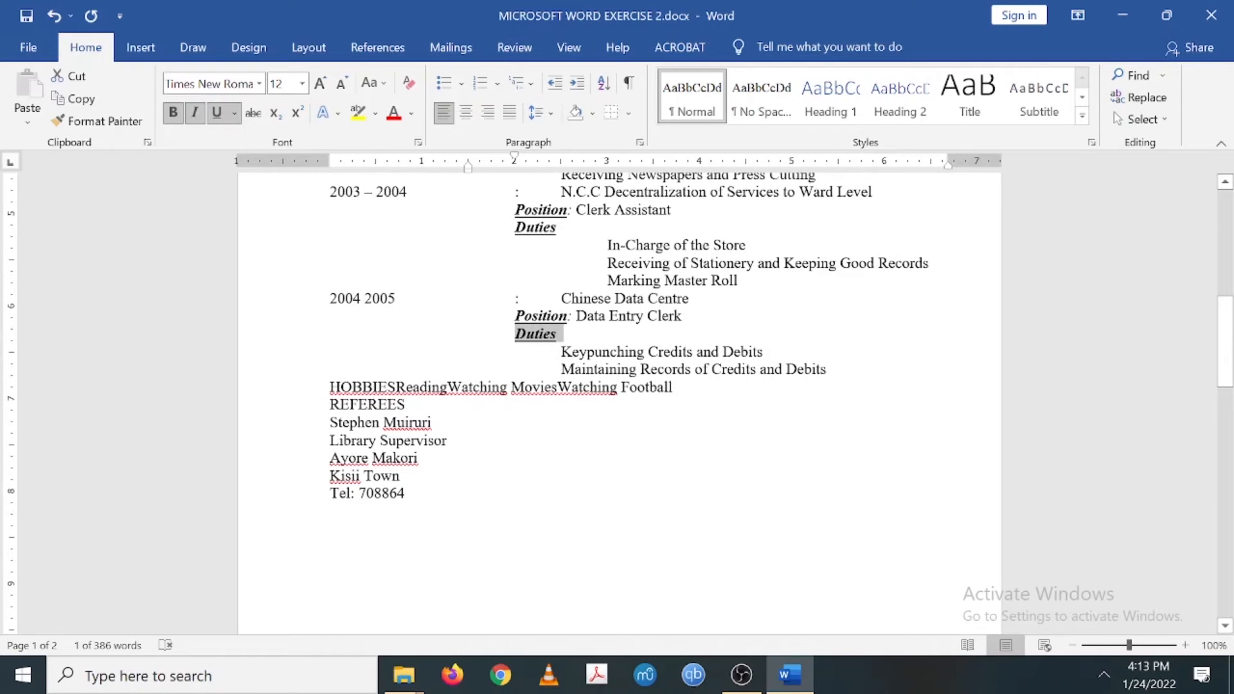
click(828, 369)
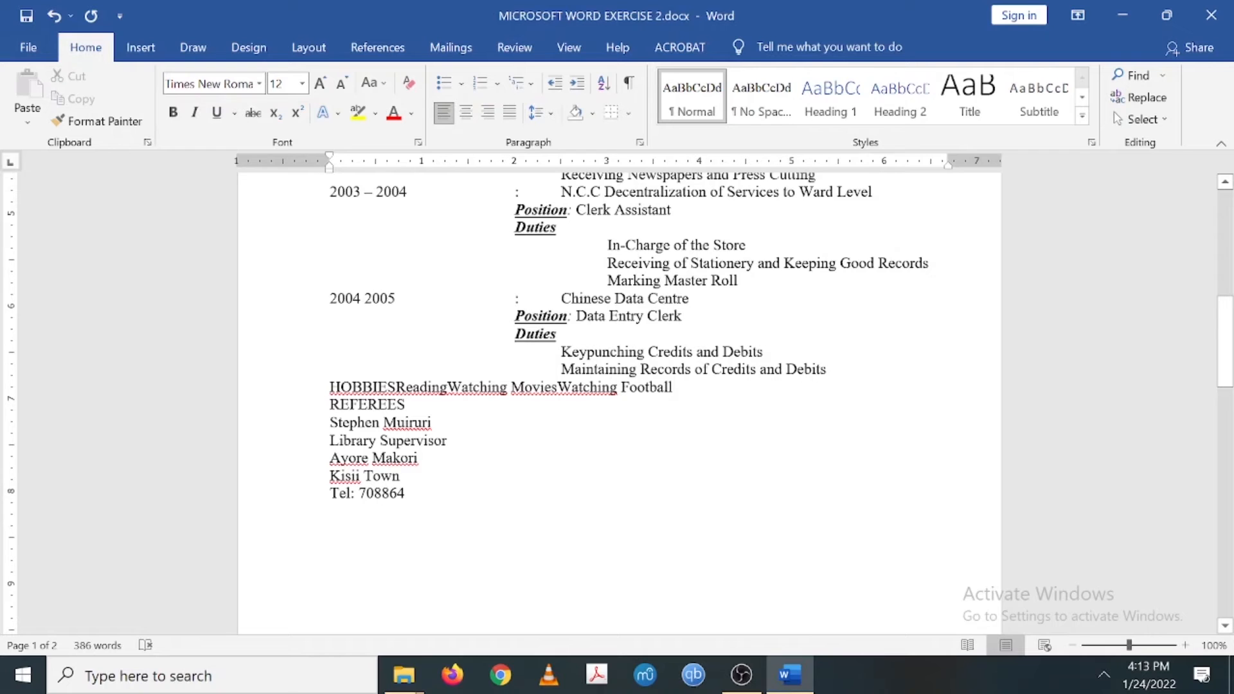
- Add a blank line before HOBBIES and hyphenate the dates as 2004-2005 and 2003-2004
key(Return)
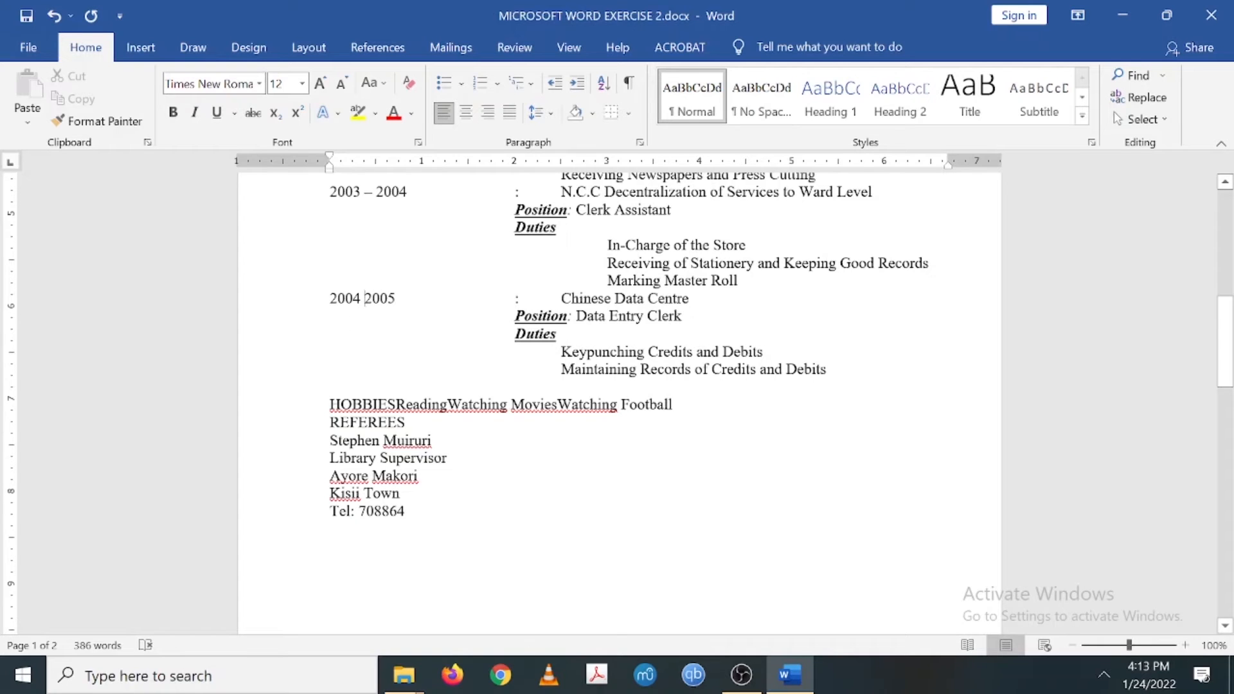
click(365, 298)
key(BackSpace)
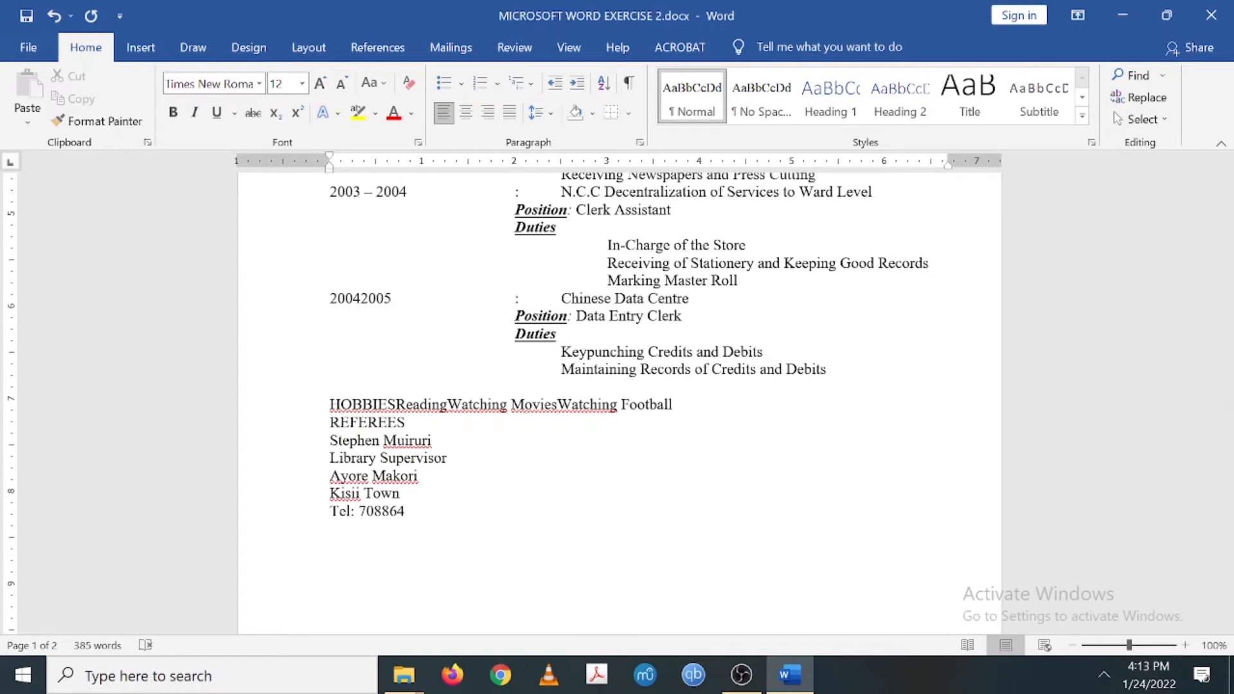
text(-)
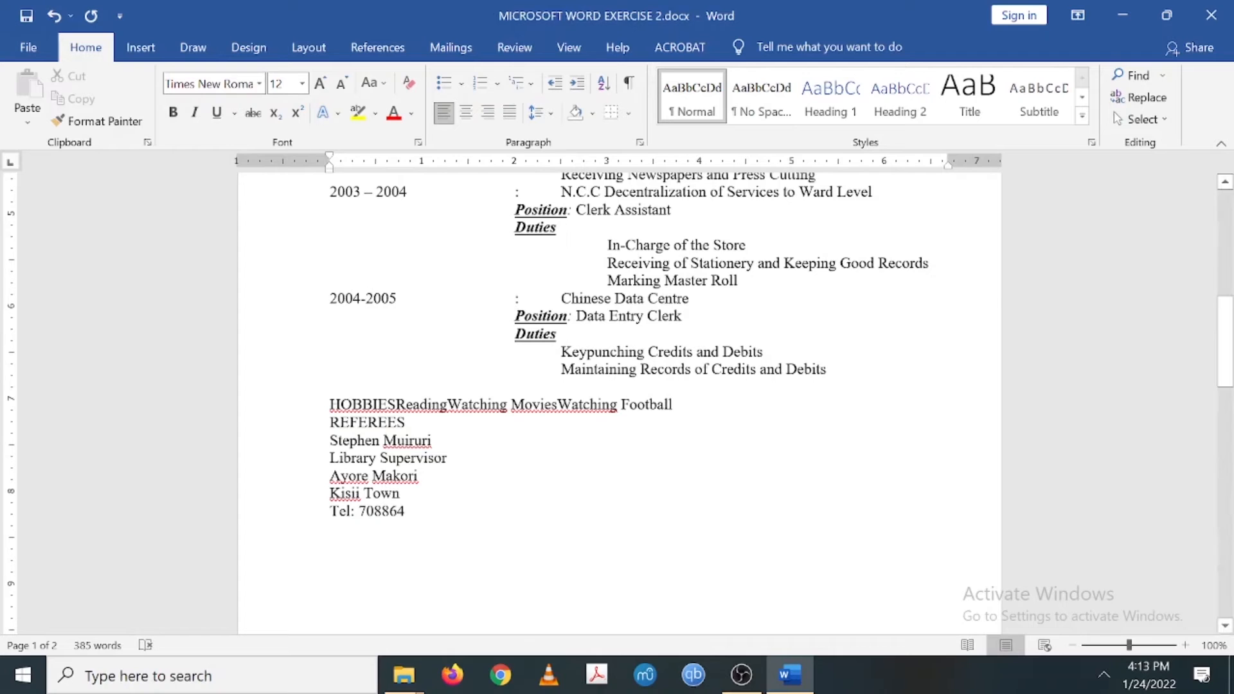
key(BackSpace)
key(BackSpace)
key(BackSpace)
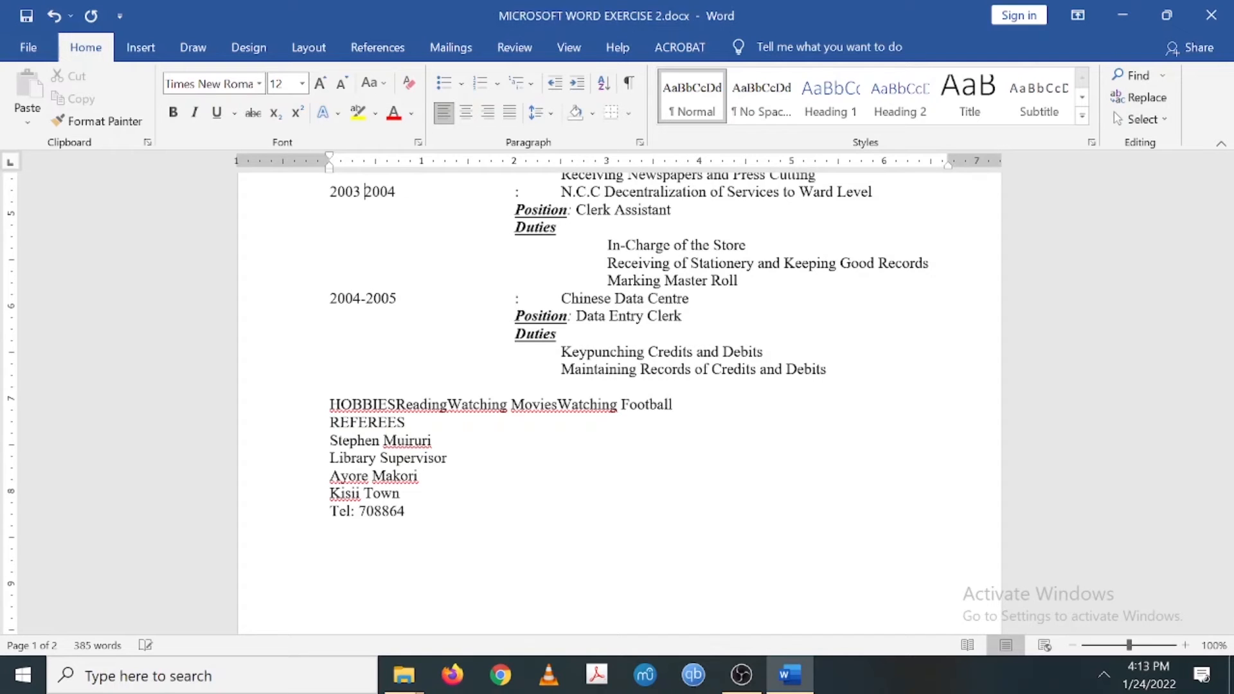
text(-)
- Hyphenate the 1997-2003 work dates and the 1992-1995 and 1984-1999 education dates
scroll(617, 403, up, 5)
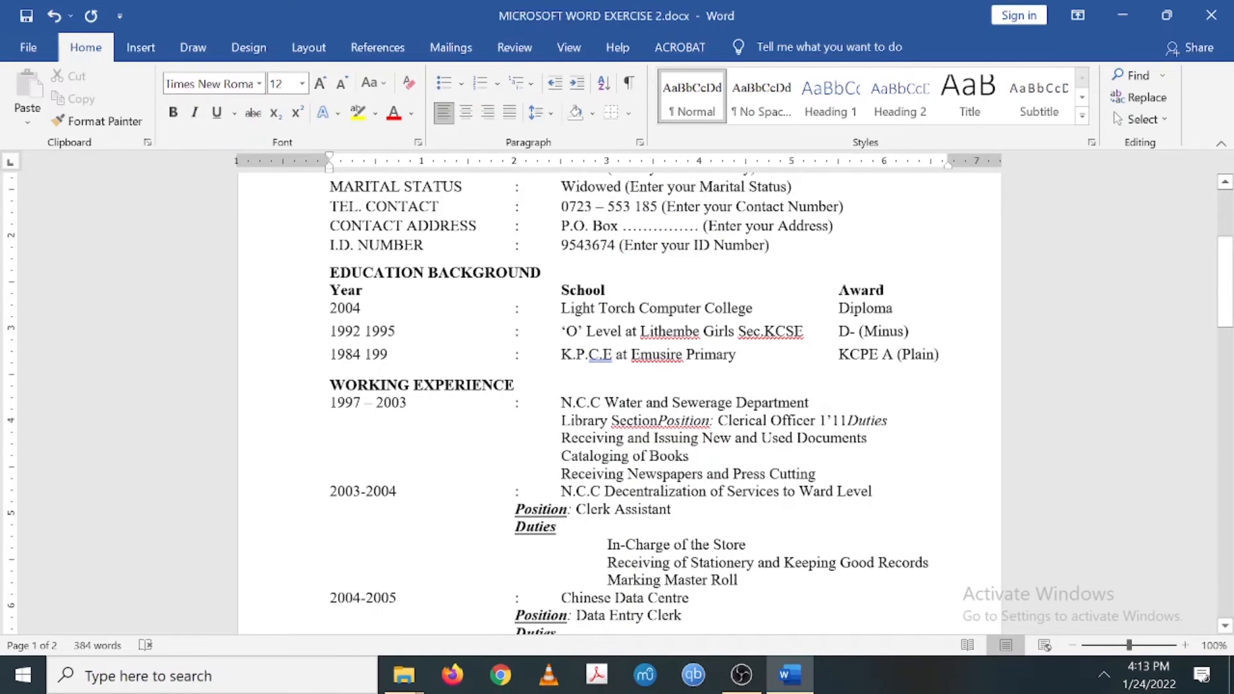
click(373, 403)
key(BackSpace)
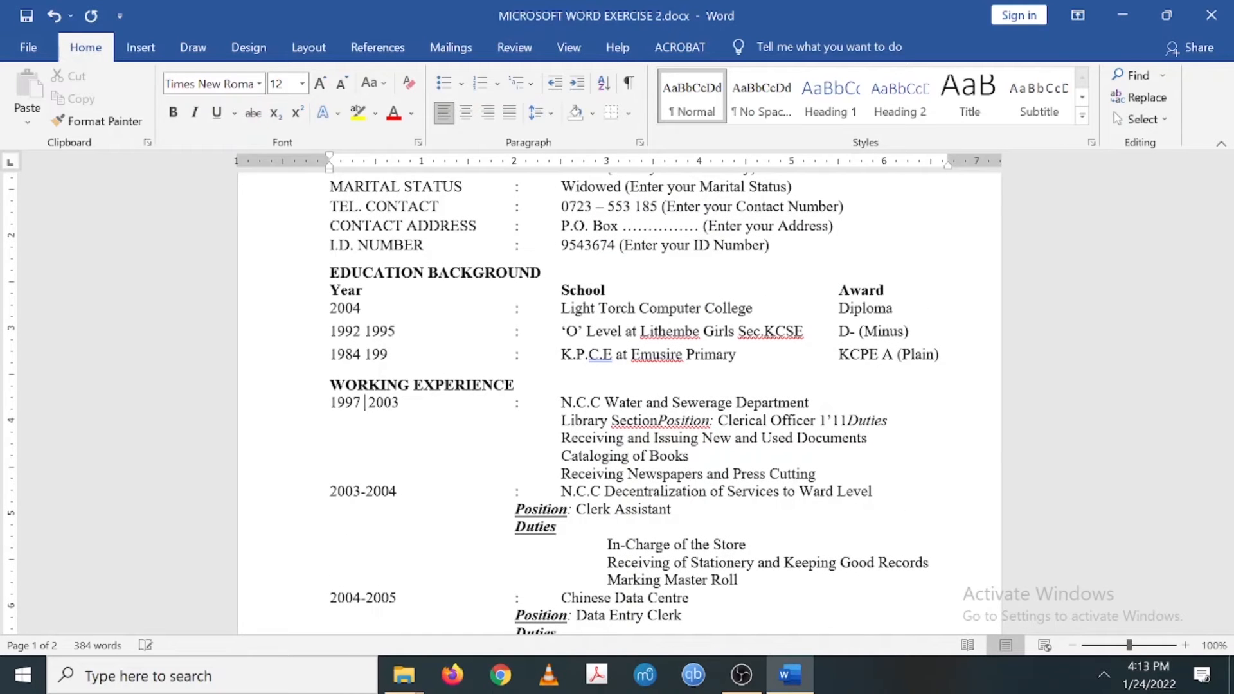
key(BackSpace)
key(Delete)
text(-)
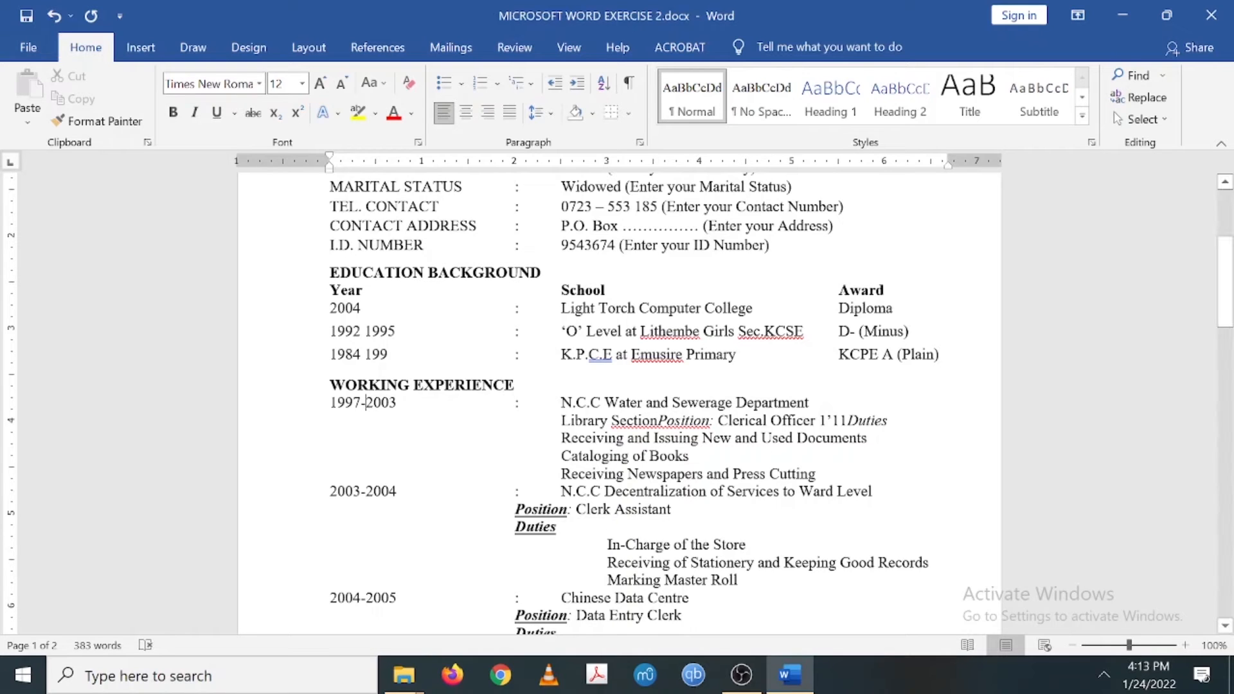
key(Delete)
text(-)
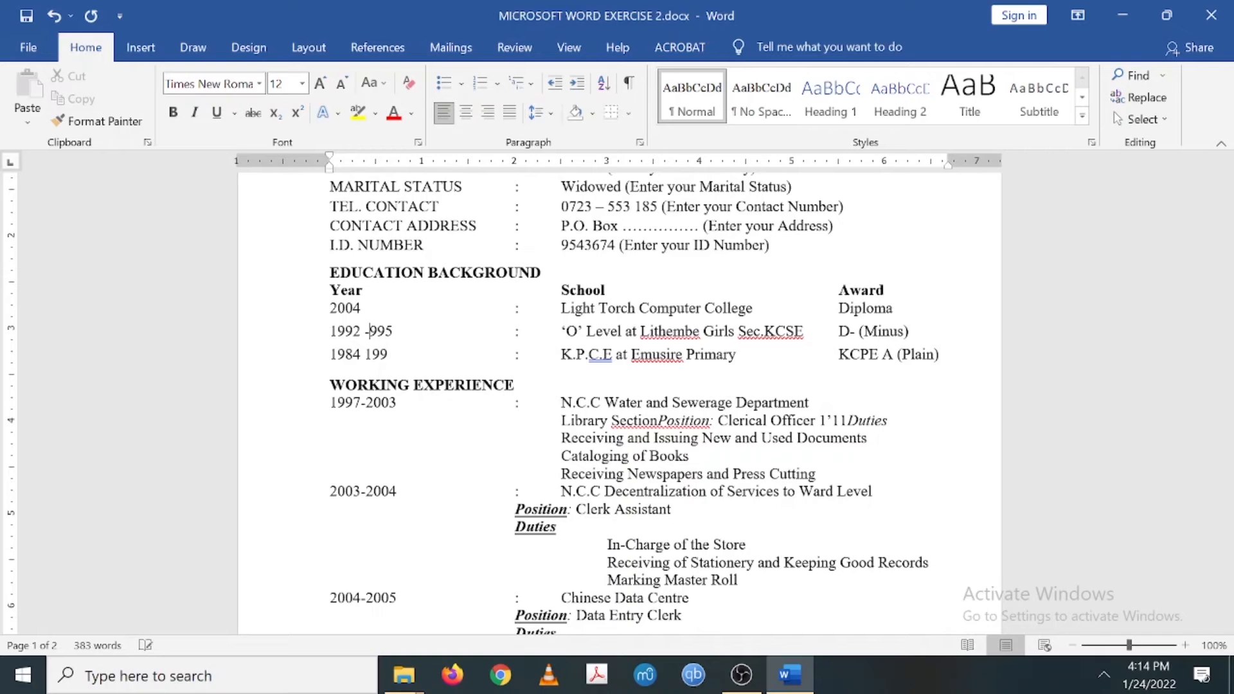
click(361, 354)
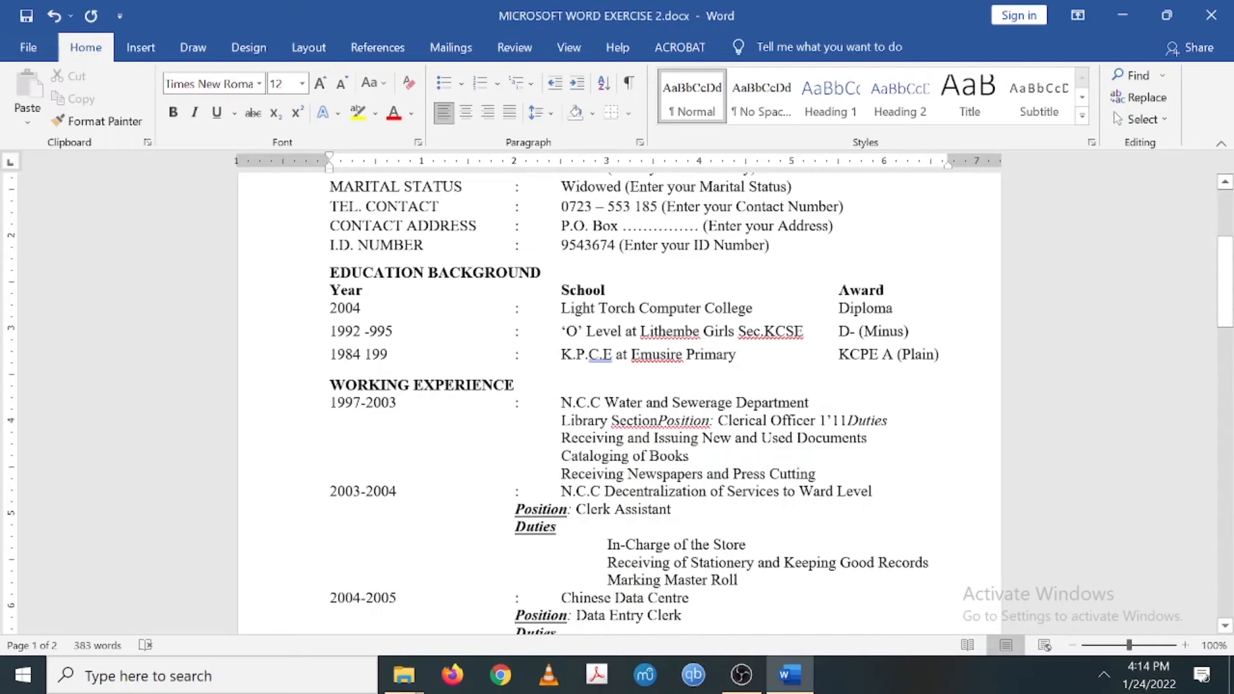
text(-19)
scroll(617, 385, up, 3)
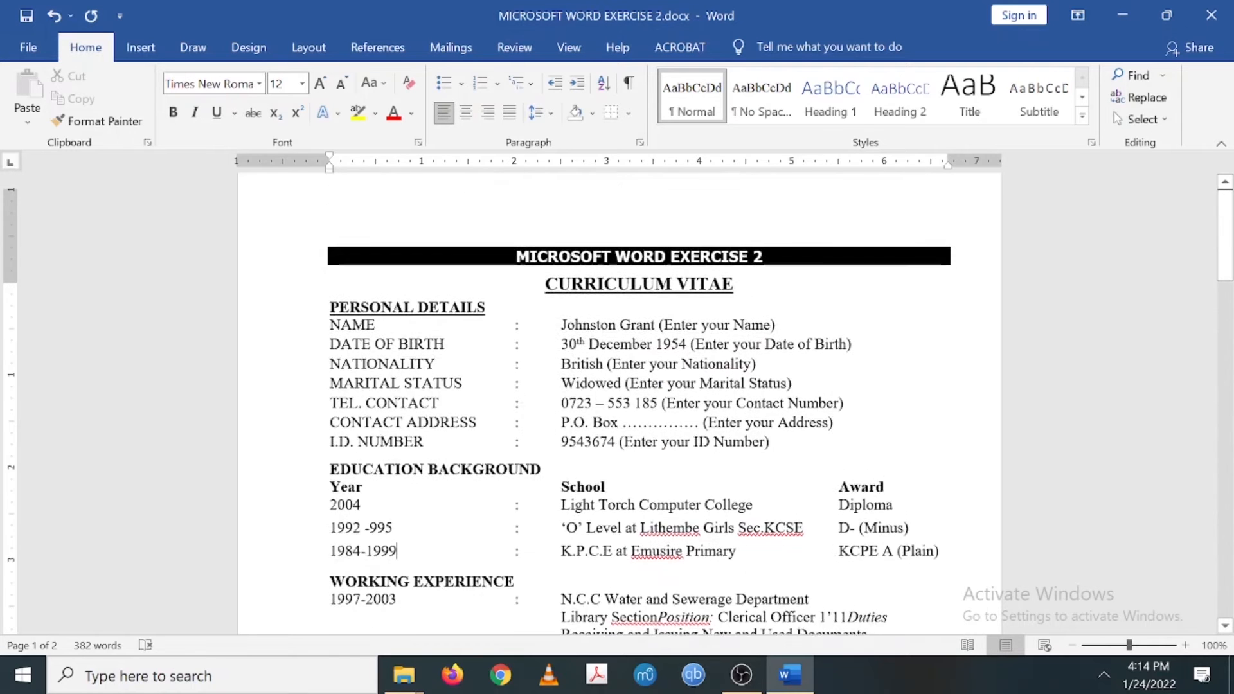
- Scroll between page 1 and the reference CV on page 2, then zoom out to show both pages
scroll(617, 404, down, 5)
scroll(617, 404, down, 2)
scroll(618, 404, up, 2)
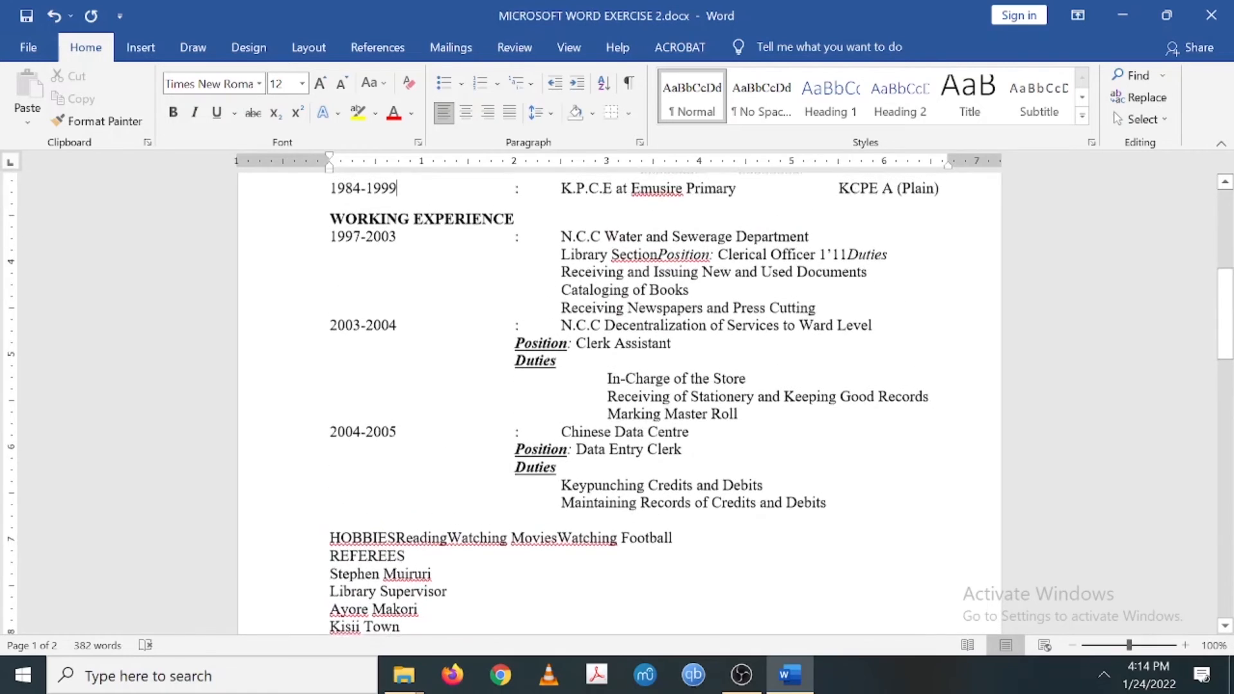
scroll(617, 404, down, 10)
scroll(617, 403, down, 2)
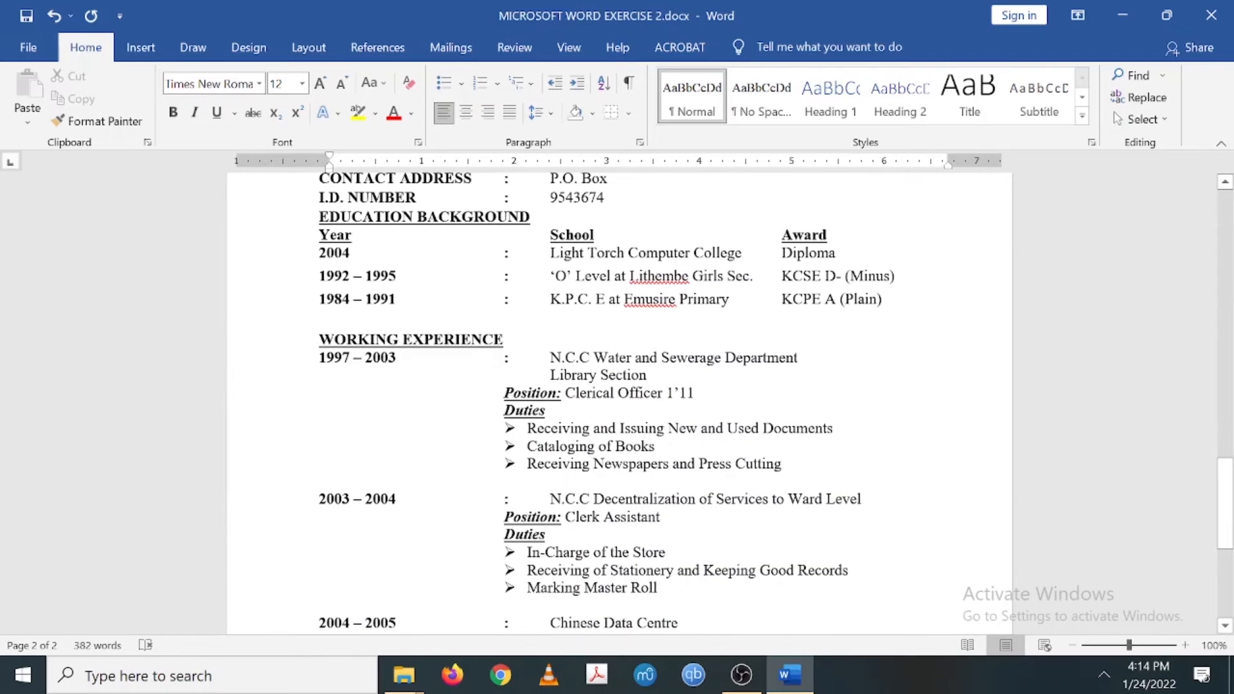
scroll(617, 403, up, 12)
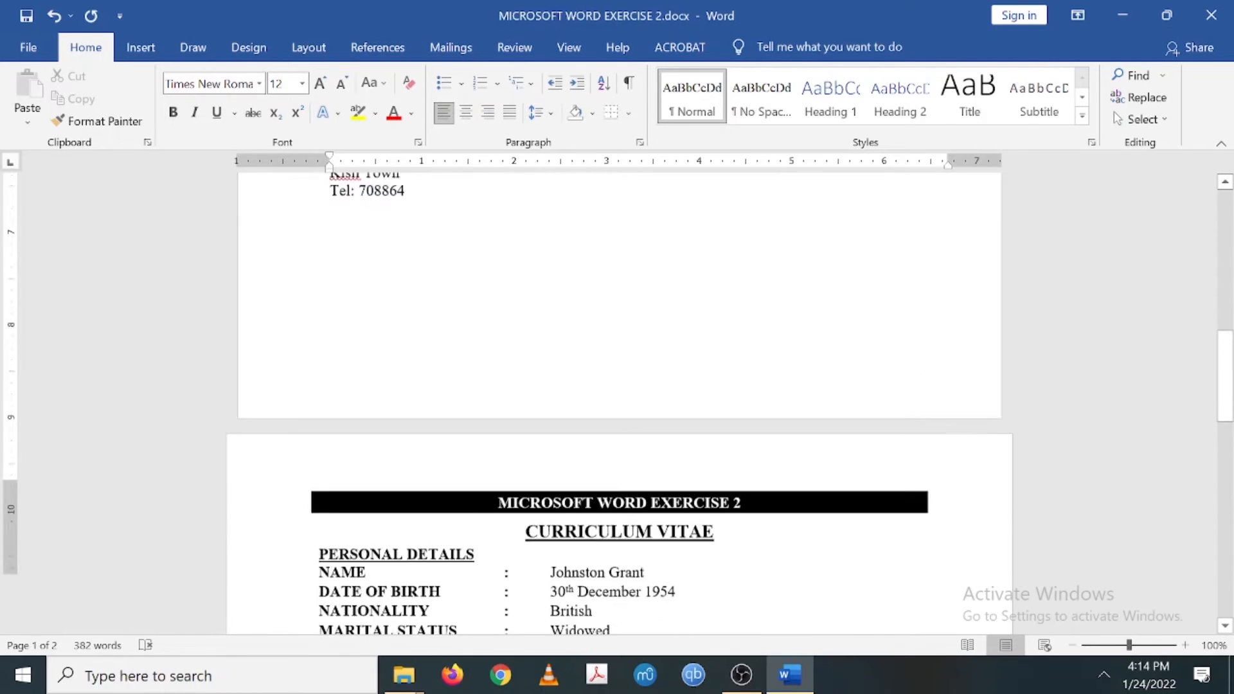
scroll(617, 403, up, 12)
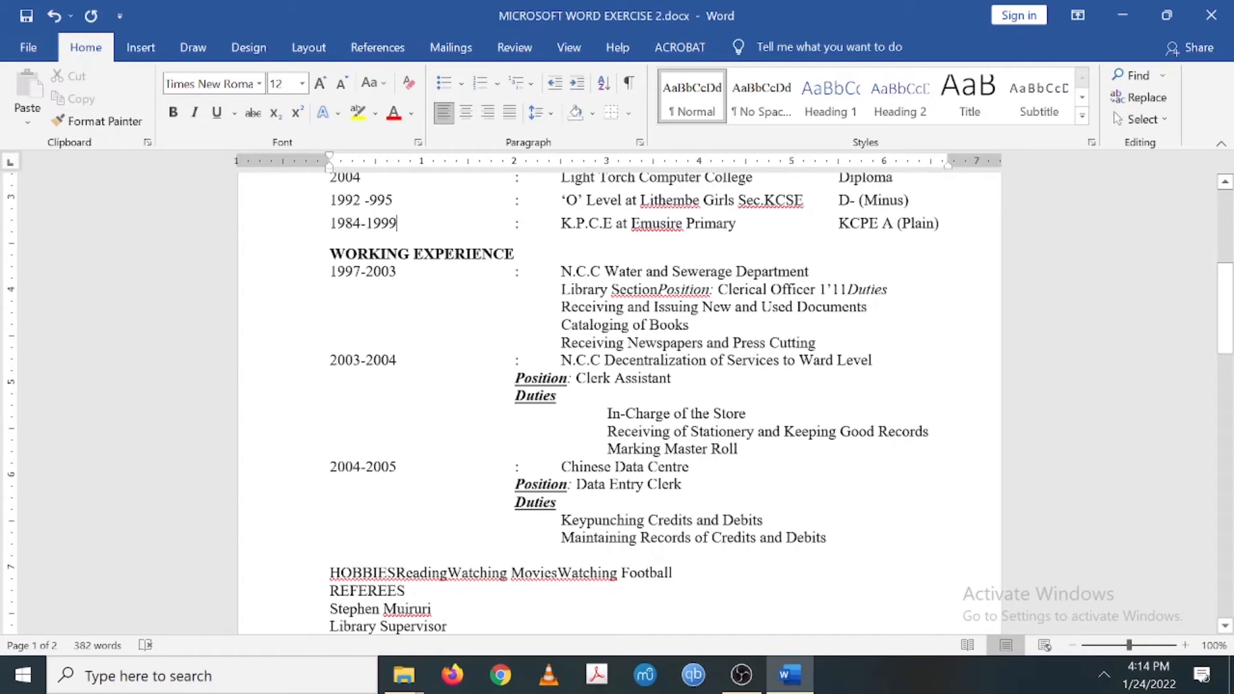
scroll(618, 404, down, 20)
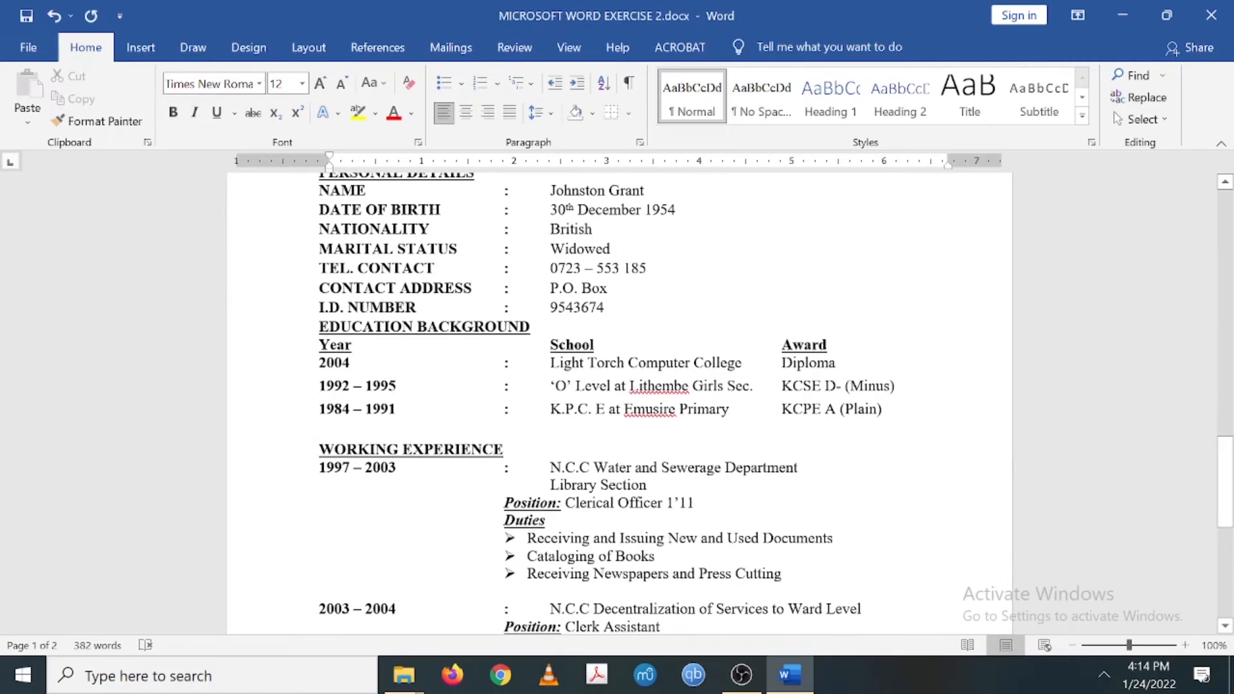
scroll(617, 404, up, 2)
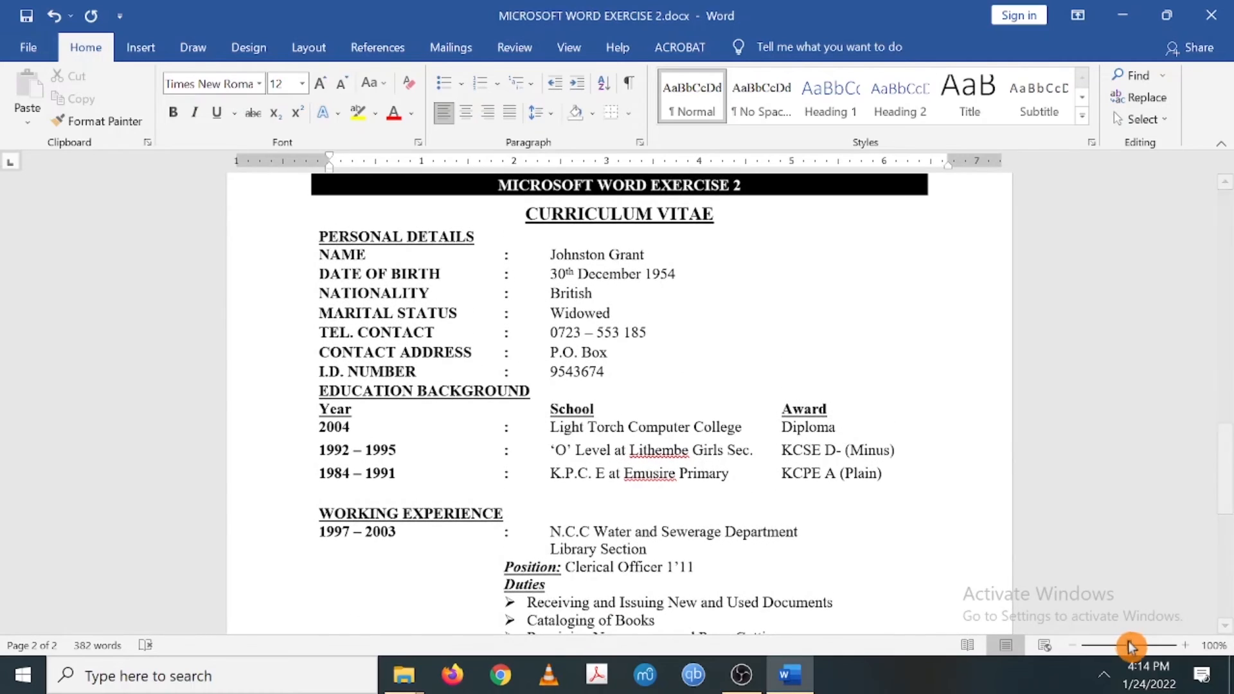
drag(1129, 647, 1110, 648)
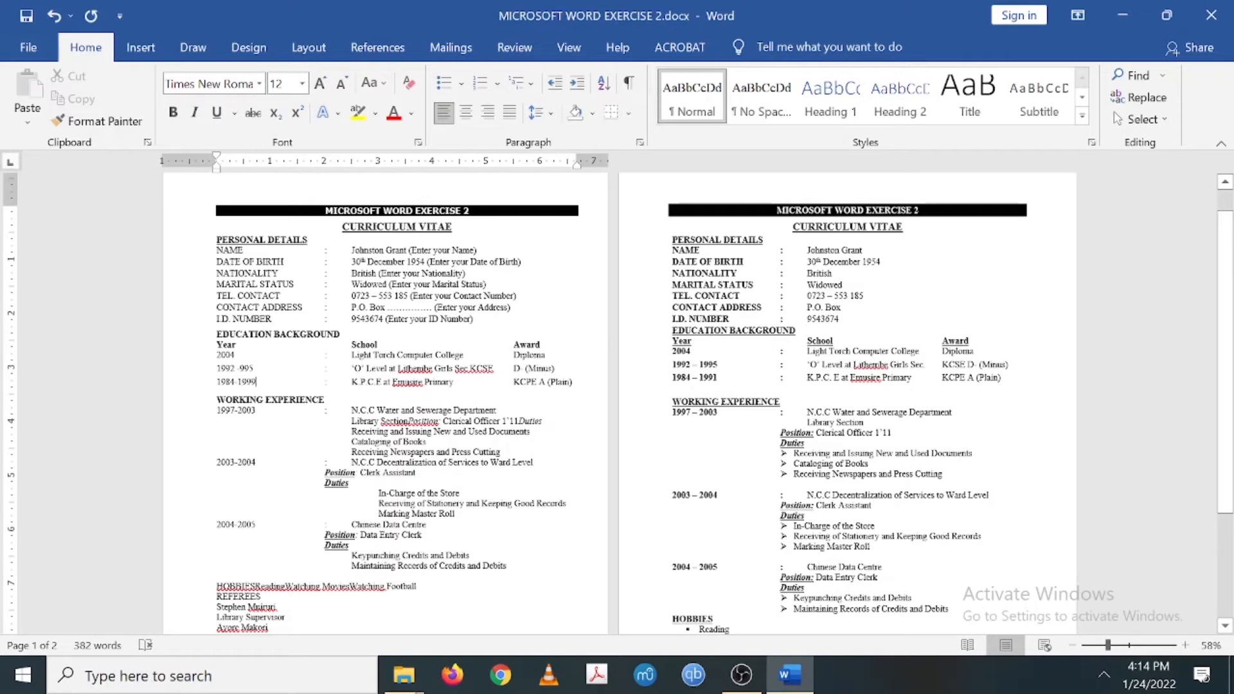
- Put Position: Clerical Officer on its own line under 1997-2003, with Position bold and underlined
click(408, 422)
key(Return)
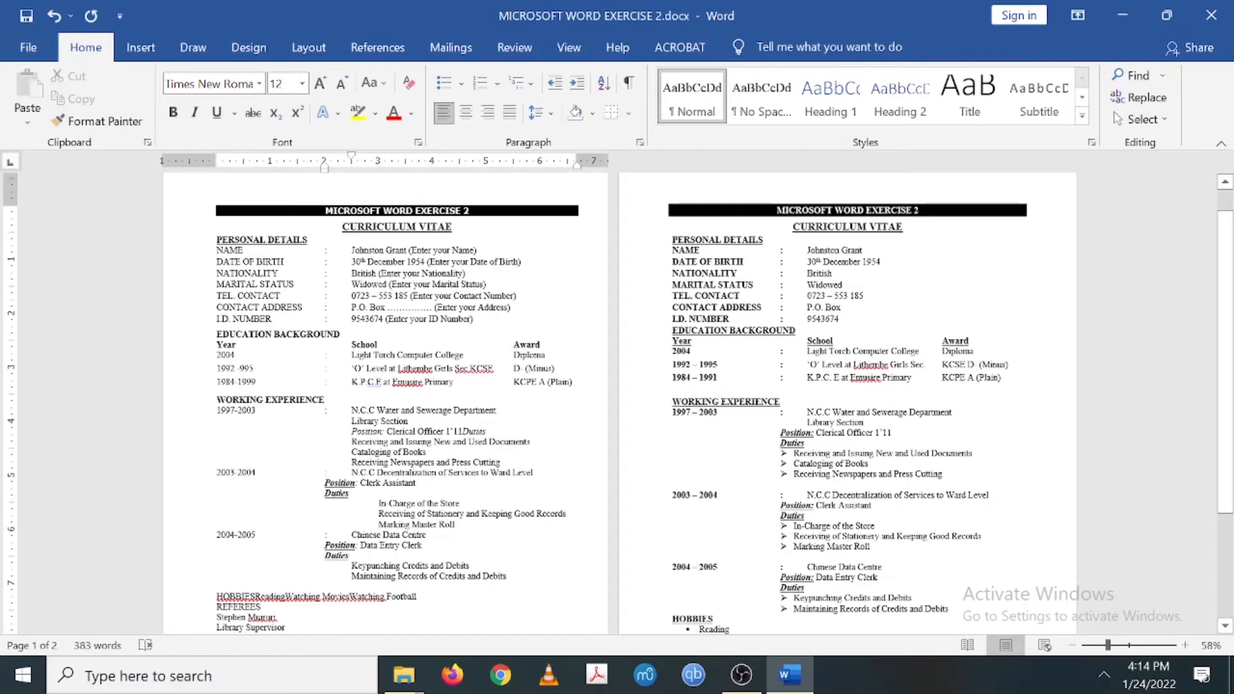
drag(351, 431, 383, 431)
click(172, 113)
click(218, 116)
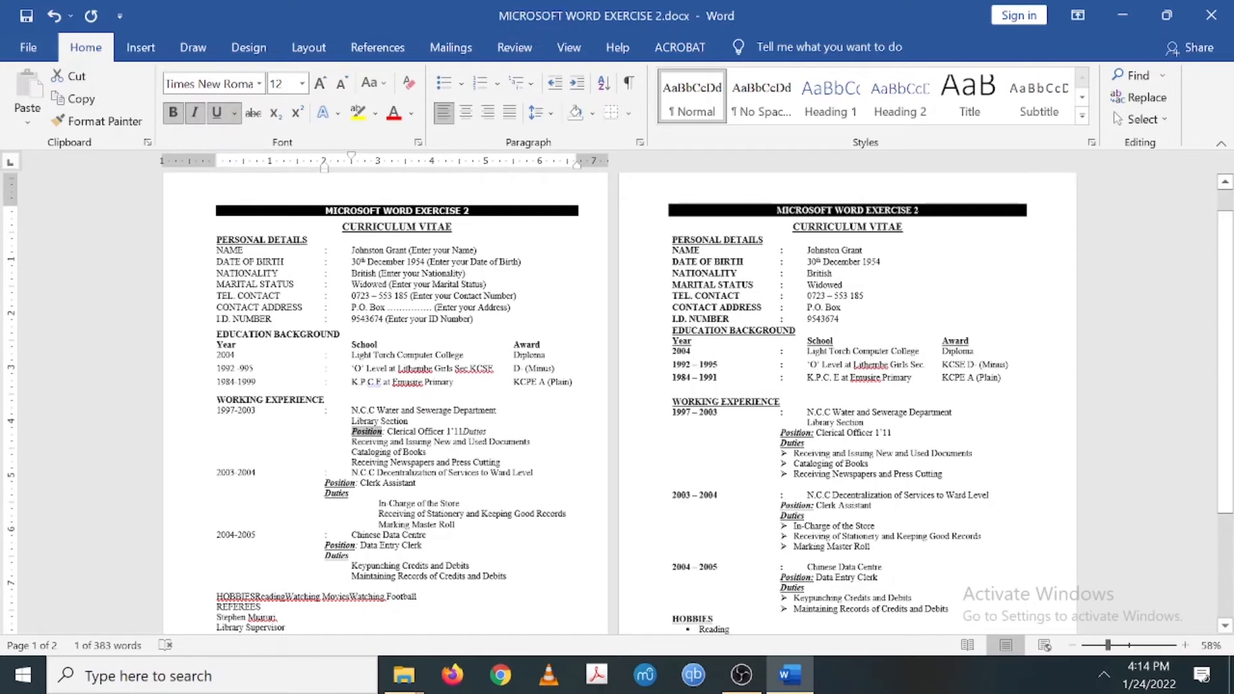
- Move Duties onto its own line below it and make Duties bold and underlined
click(463, 431)
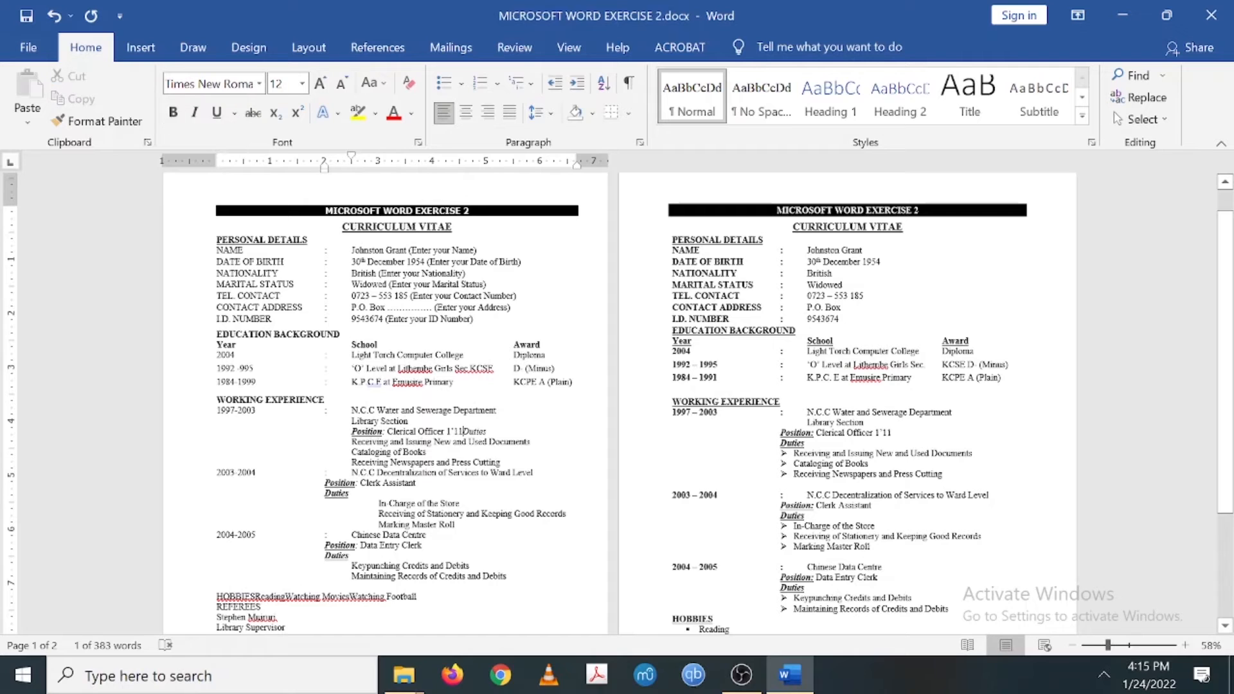
key(Return)
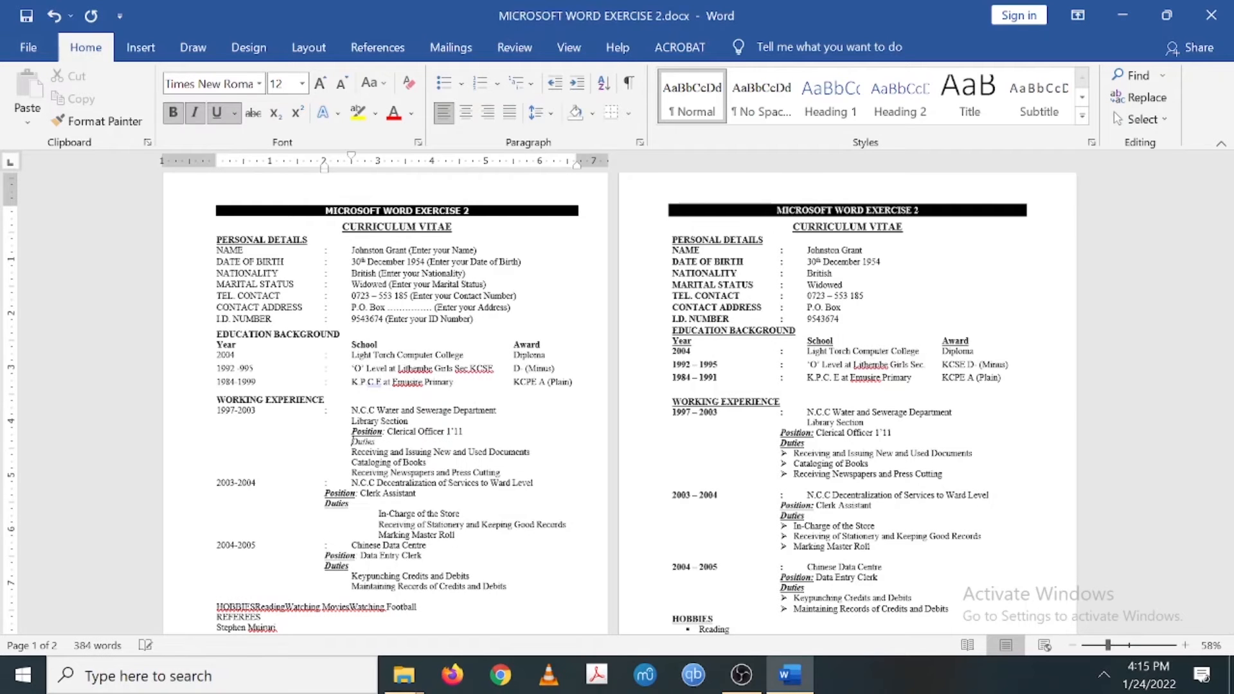
drag(372, 442, 351, 443)
click(213, 118)
click(173, 114)
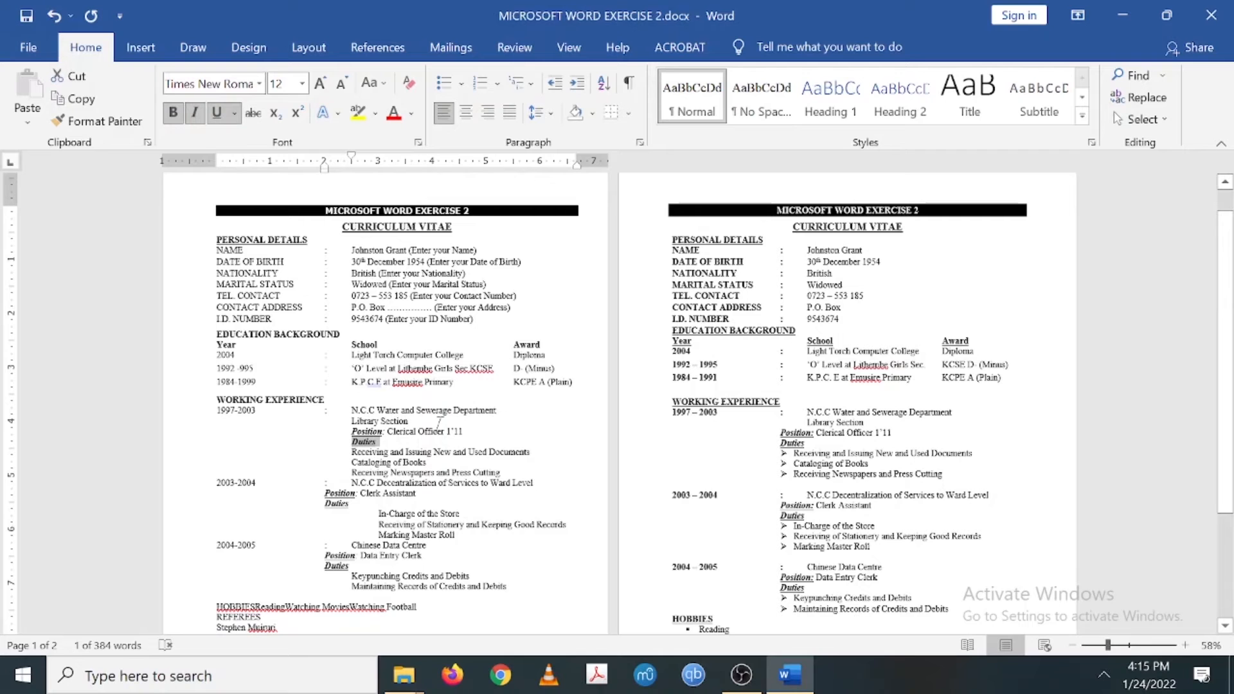
- Give the three Clerical Officer duties under 1997–2003 arrow bullets
scroll(439, 425, down, 5)
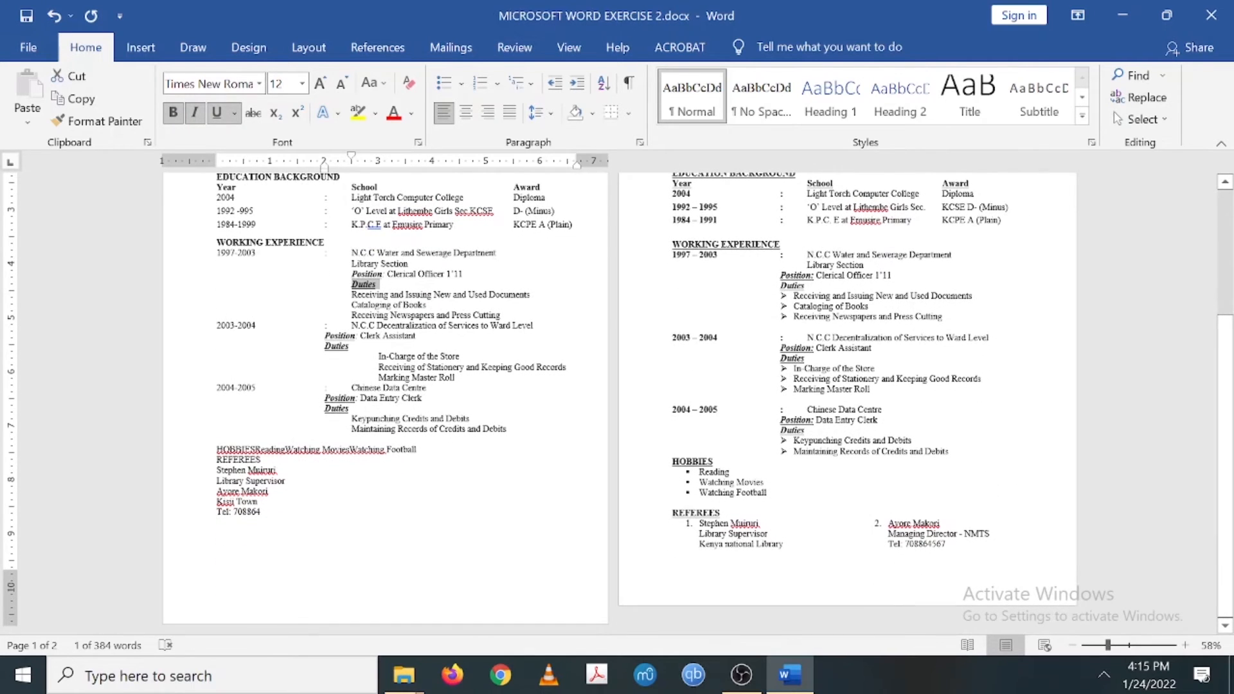
scroll(437, 425, up, 3)
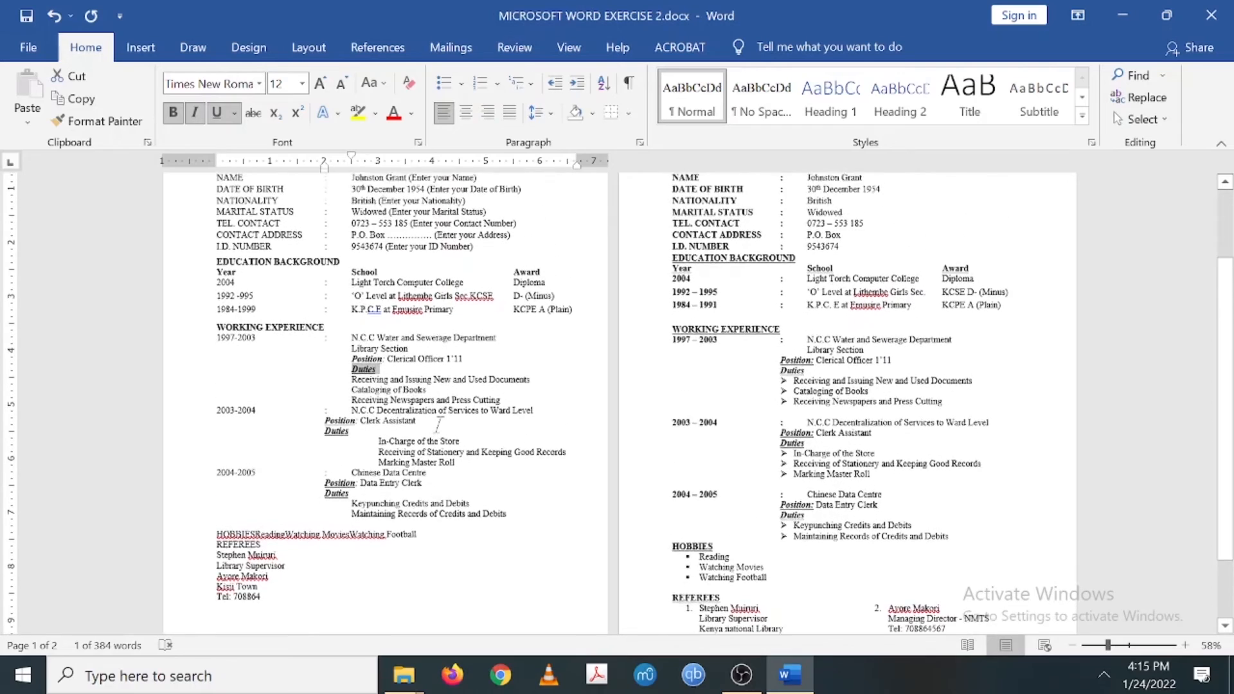
scroll(438, 425, up, 1)
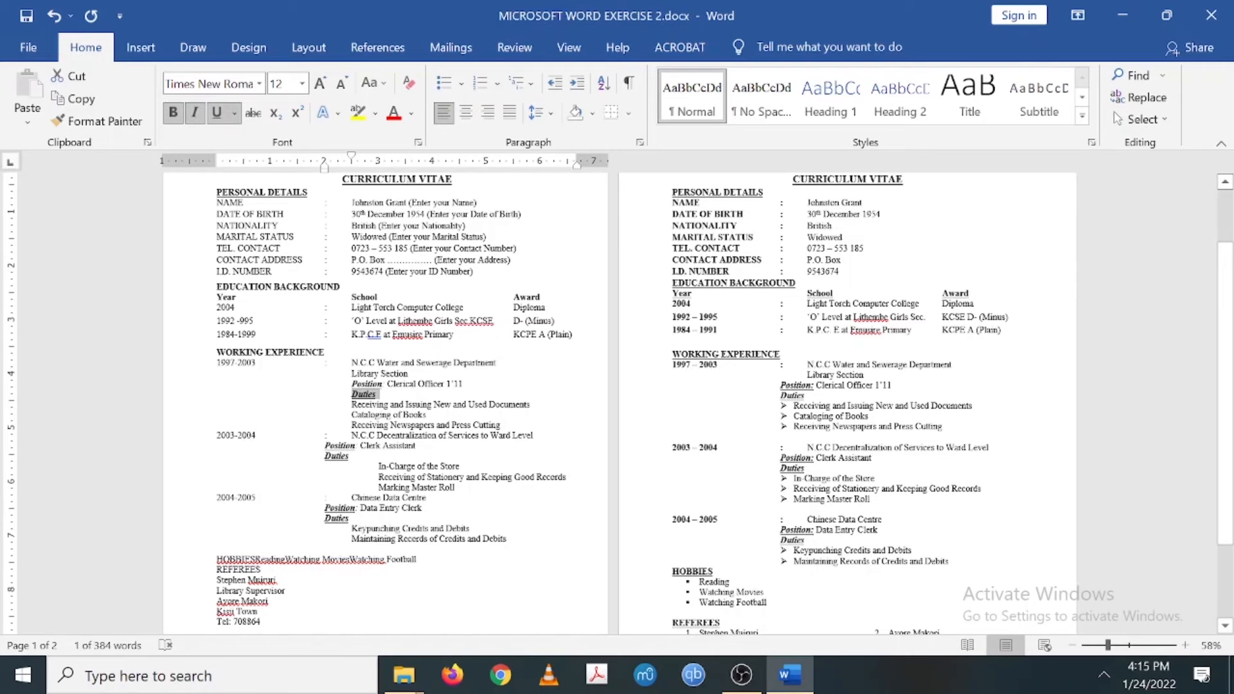
drag(352, 405, 504, 425)
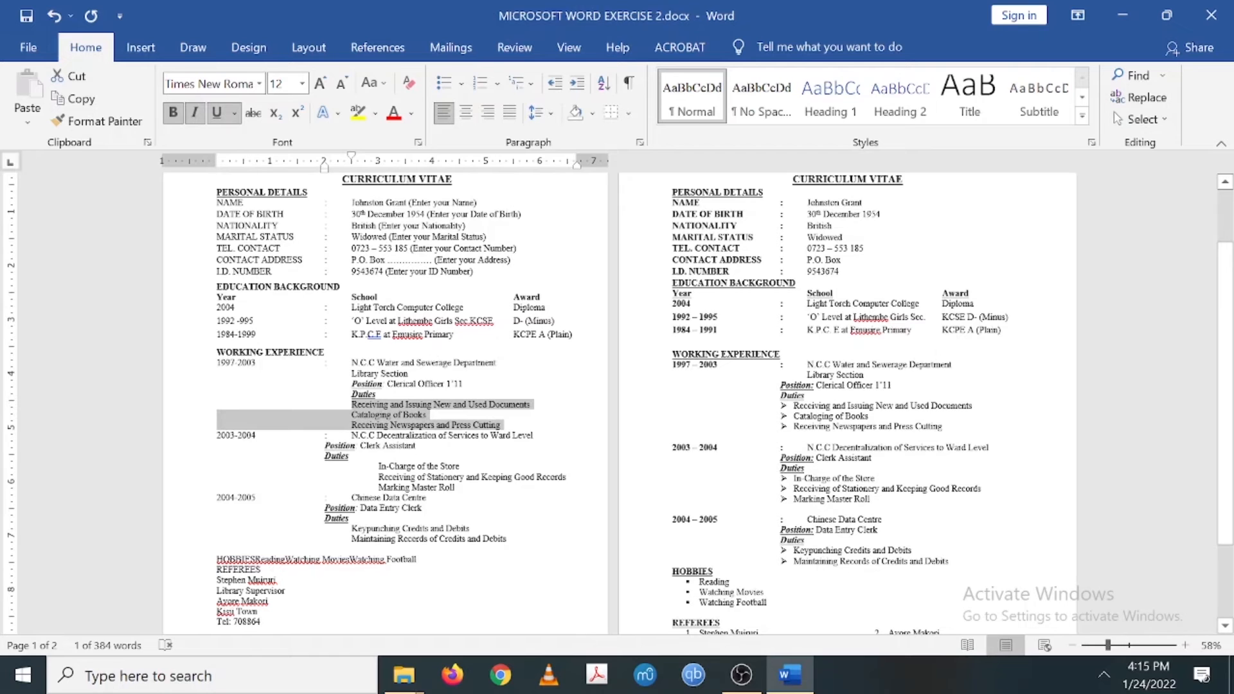
drag(504, 425, 503, 425)
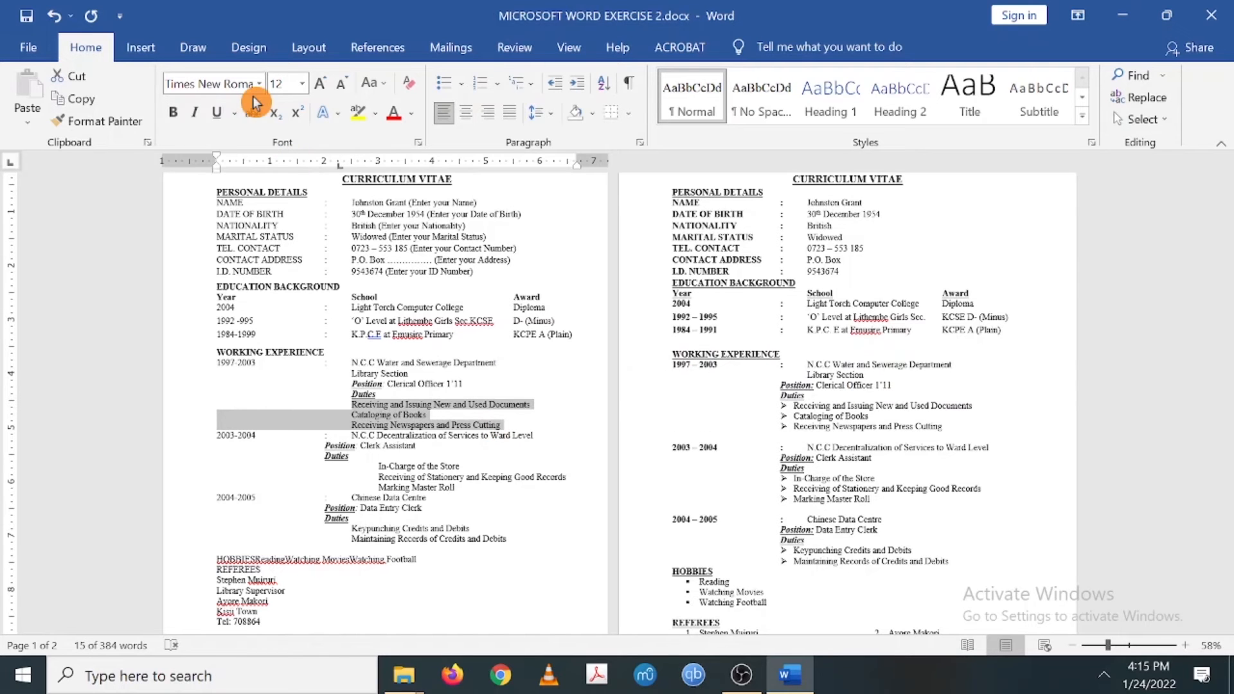
click(150, 50)
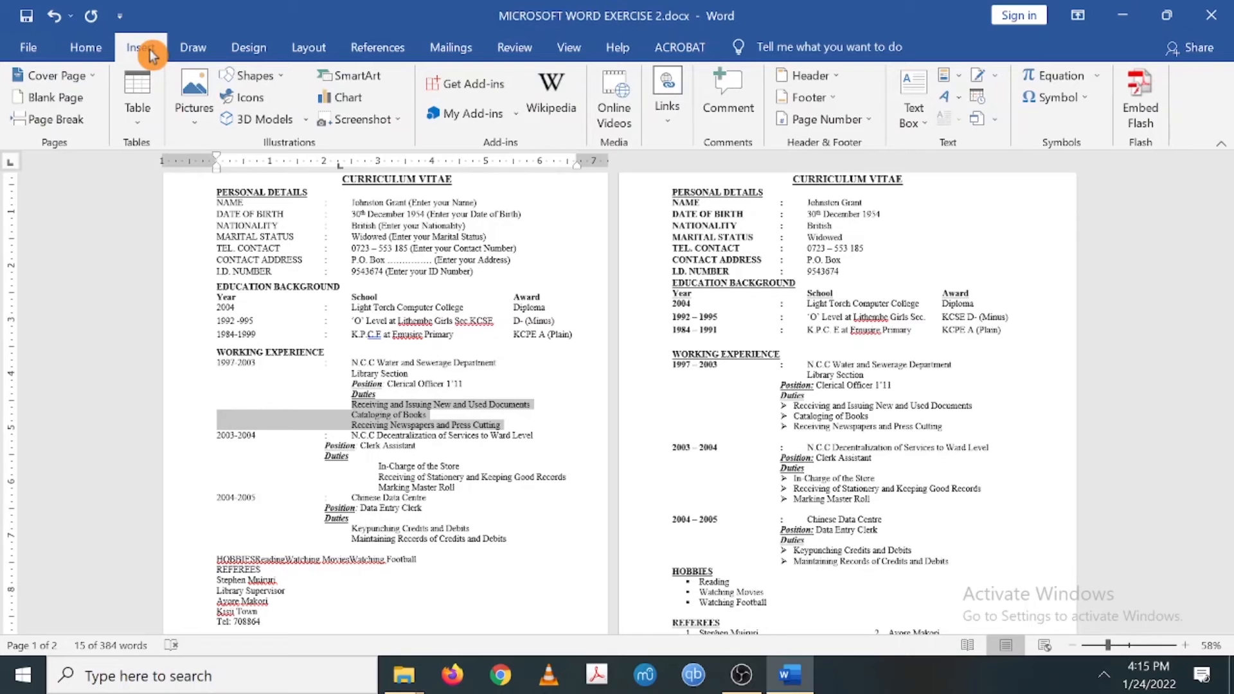
click(95, 51)
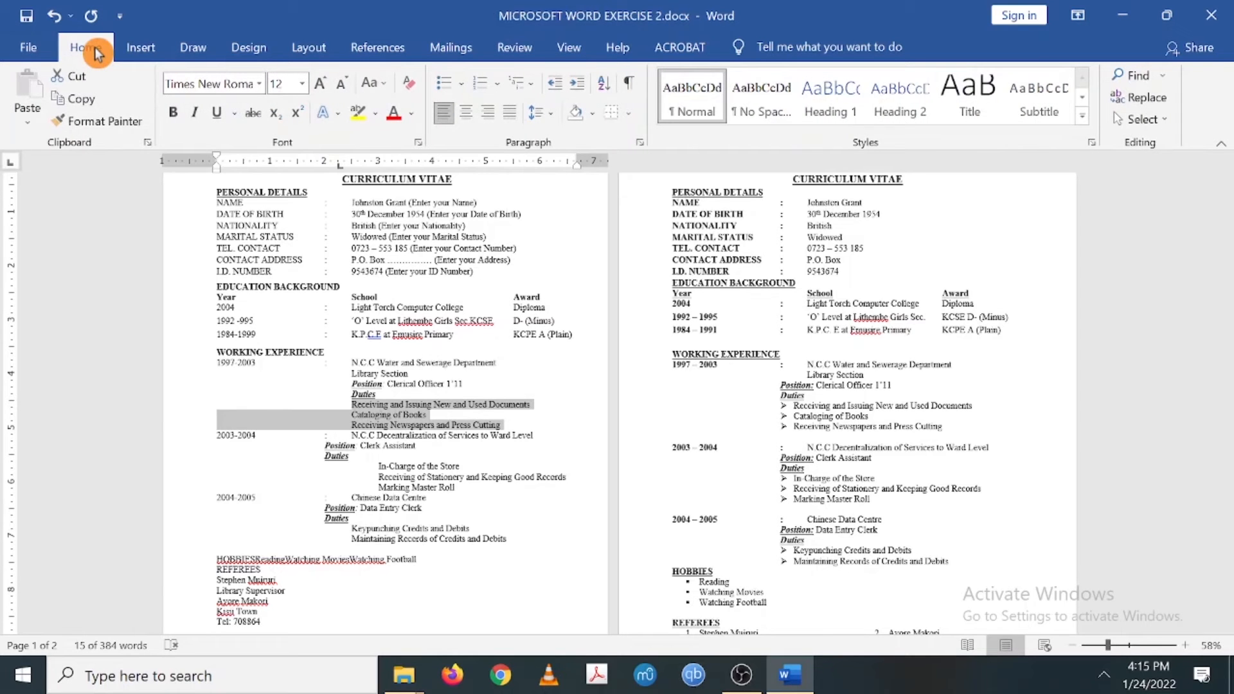
click(463, 90)
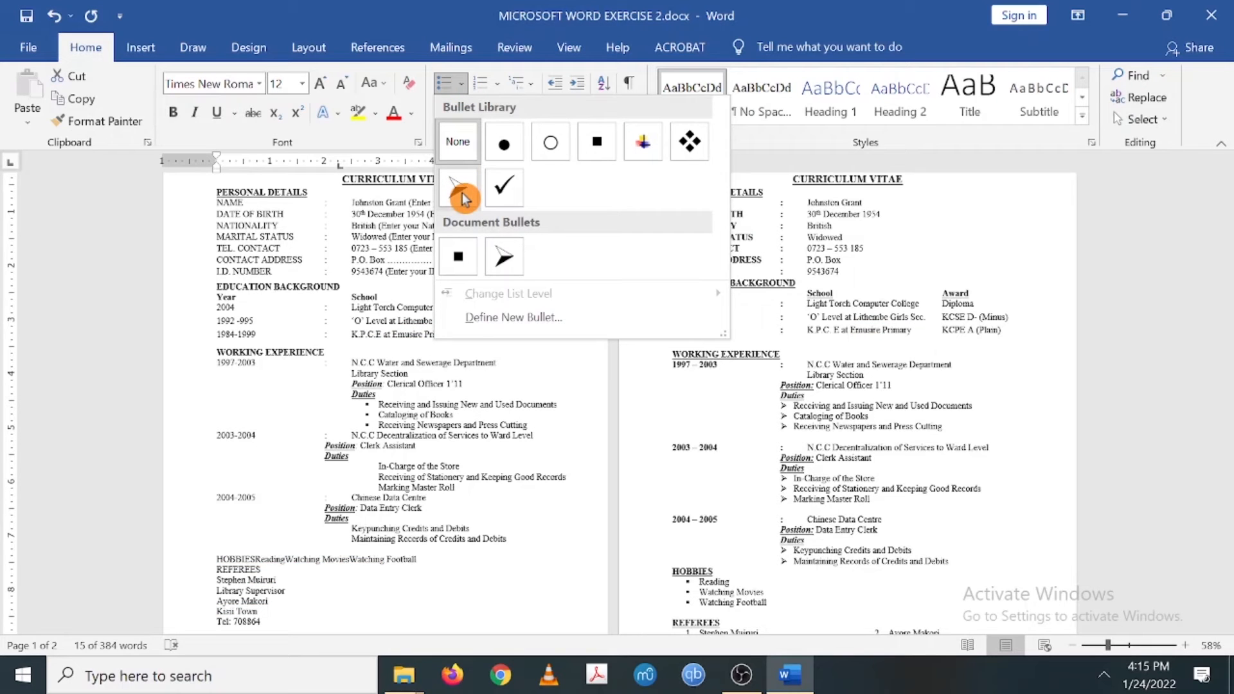
click(503, 263)
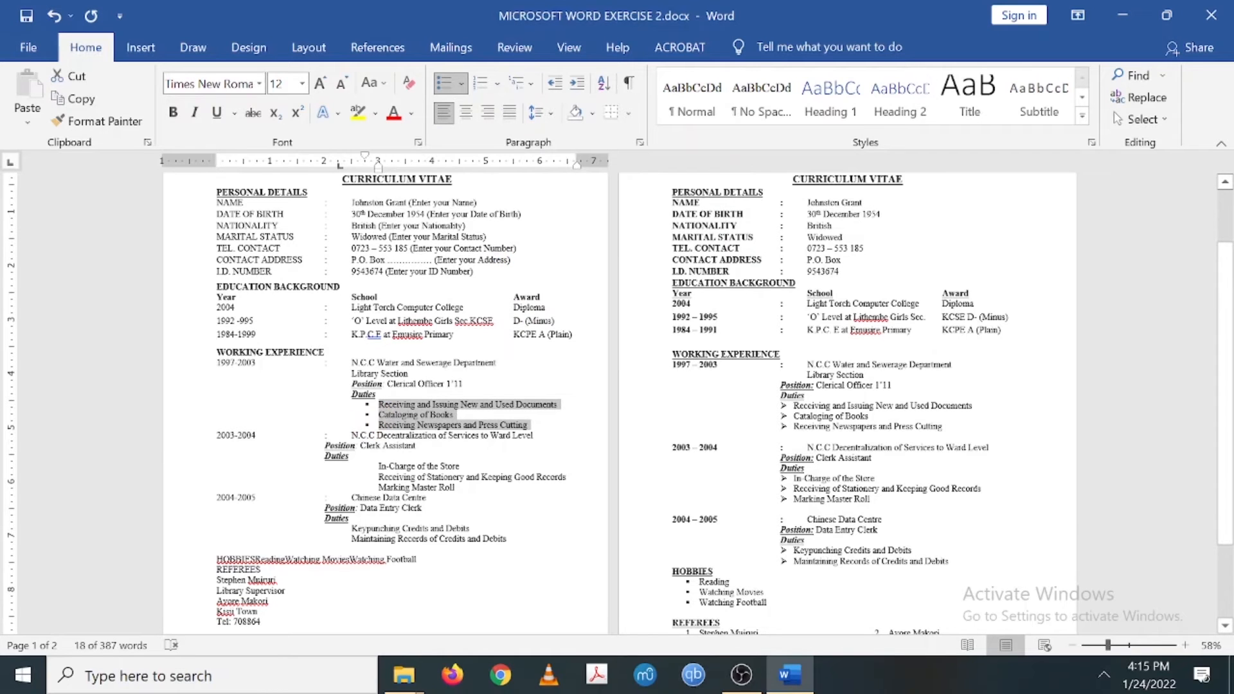
click(462, 84)
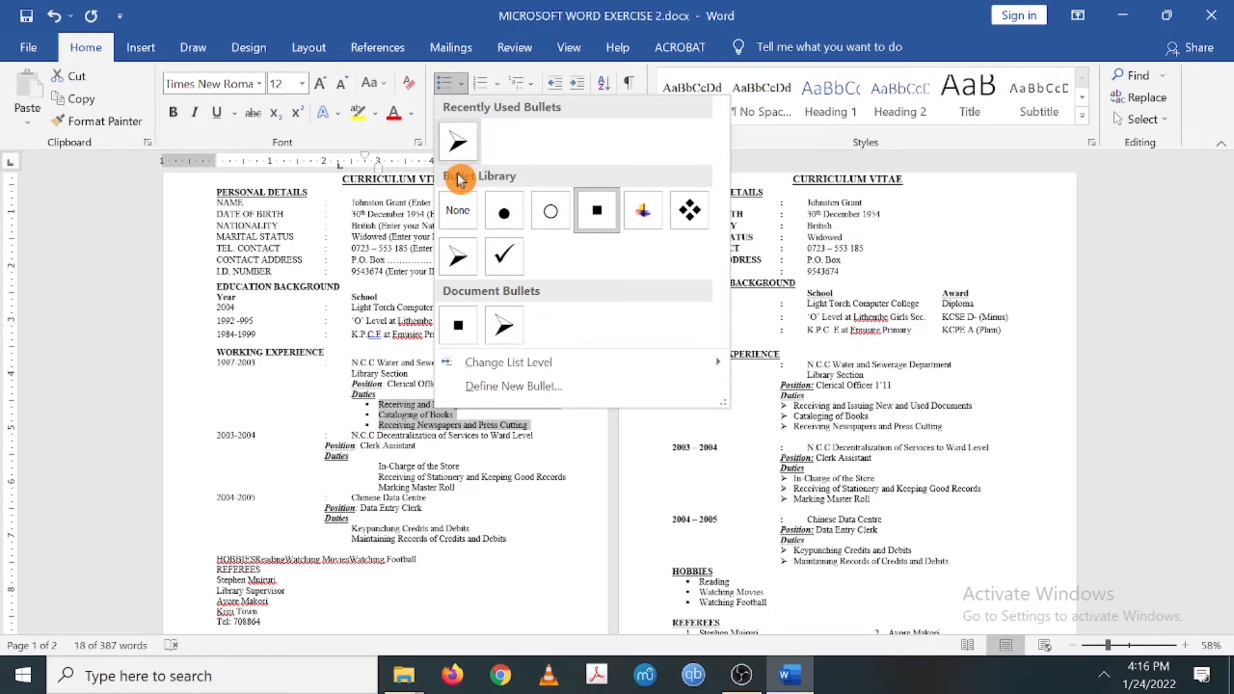
click(460, 262)
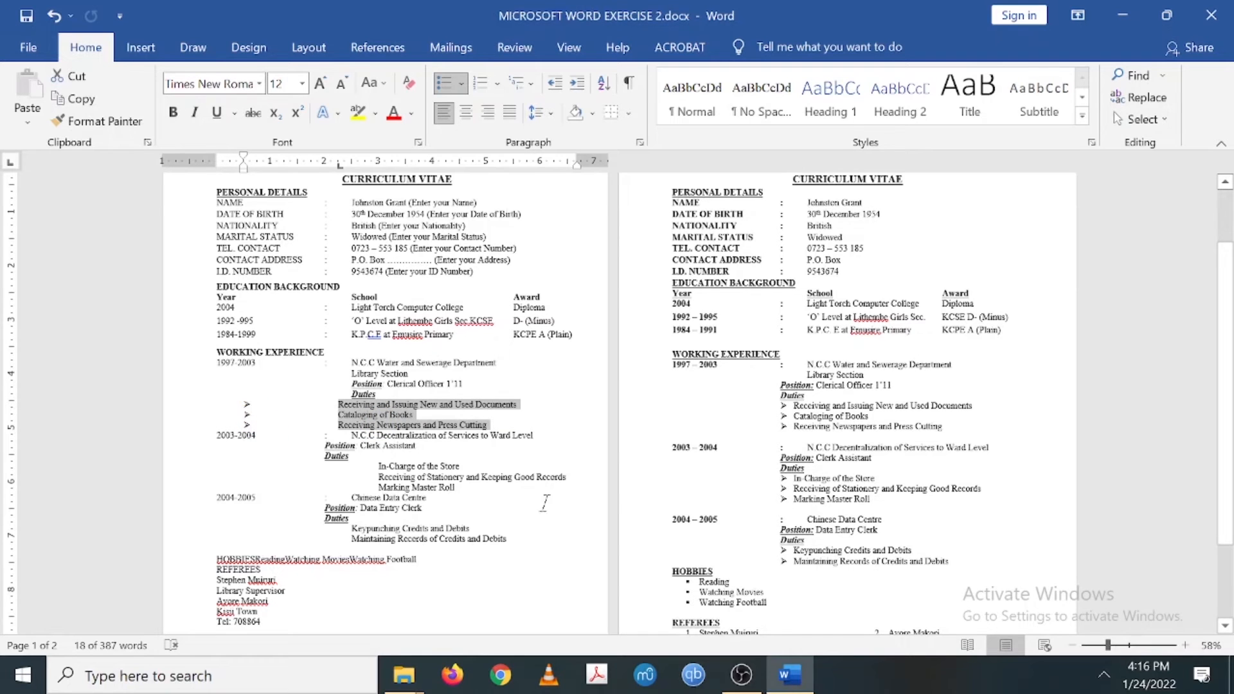
- Zoom in and drag the ruler indent so the arrow-bulleted 1997–2003 duties sit under Duties
drag(1108, 647, 1127, 647)
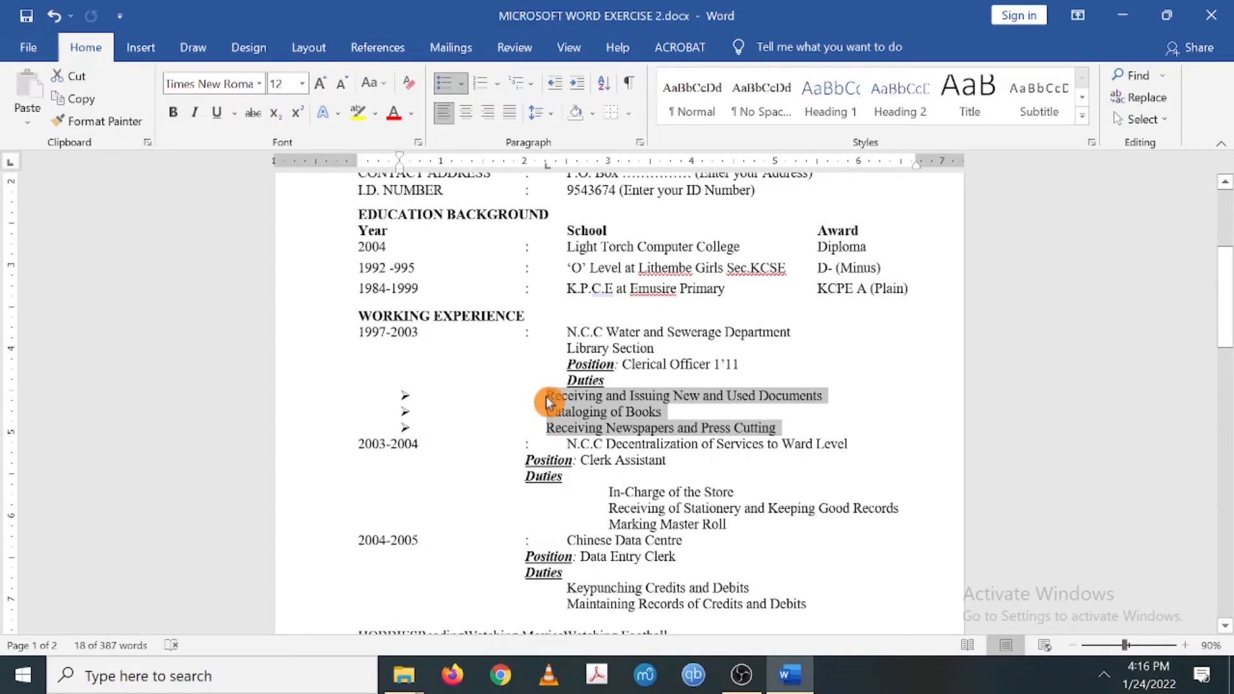
drag(548, 170, 548, 170)
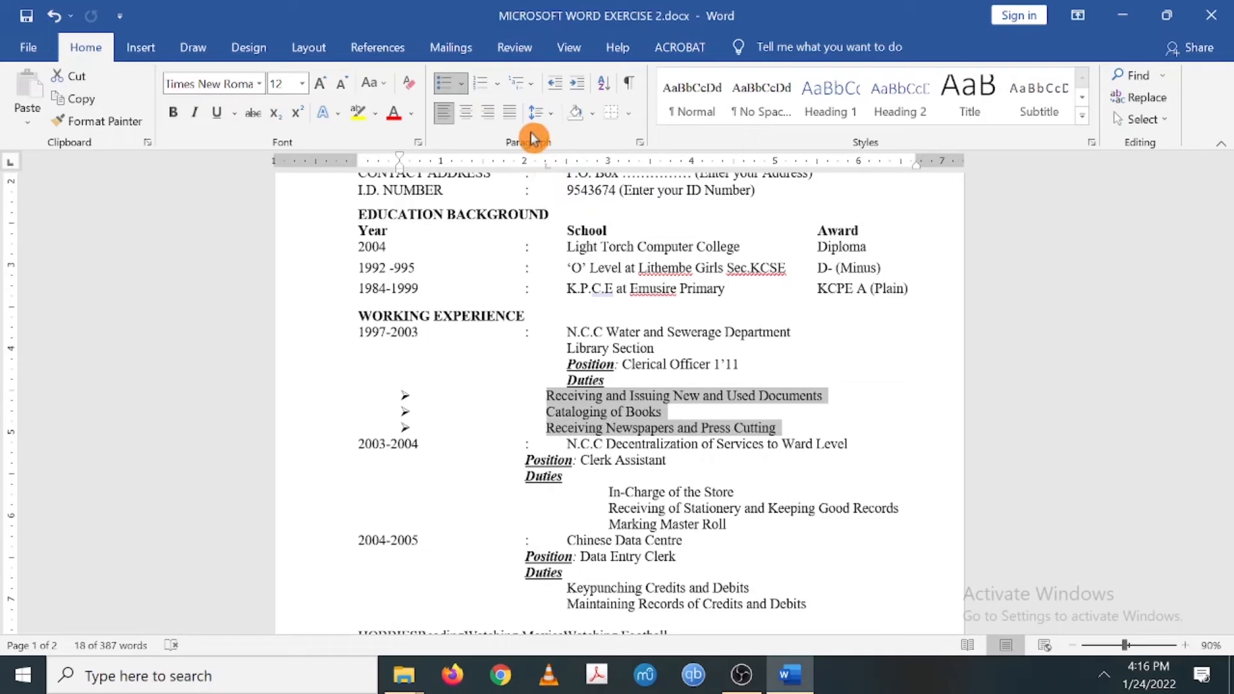
key(ctrl+z)
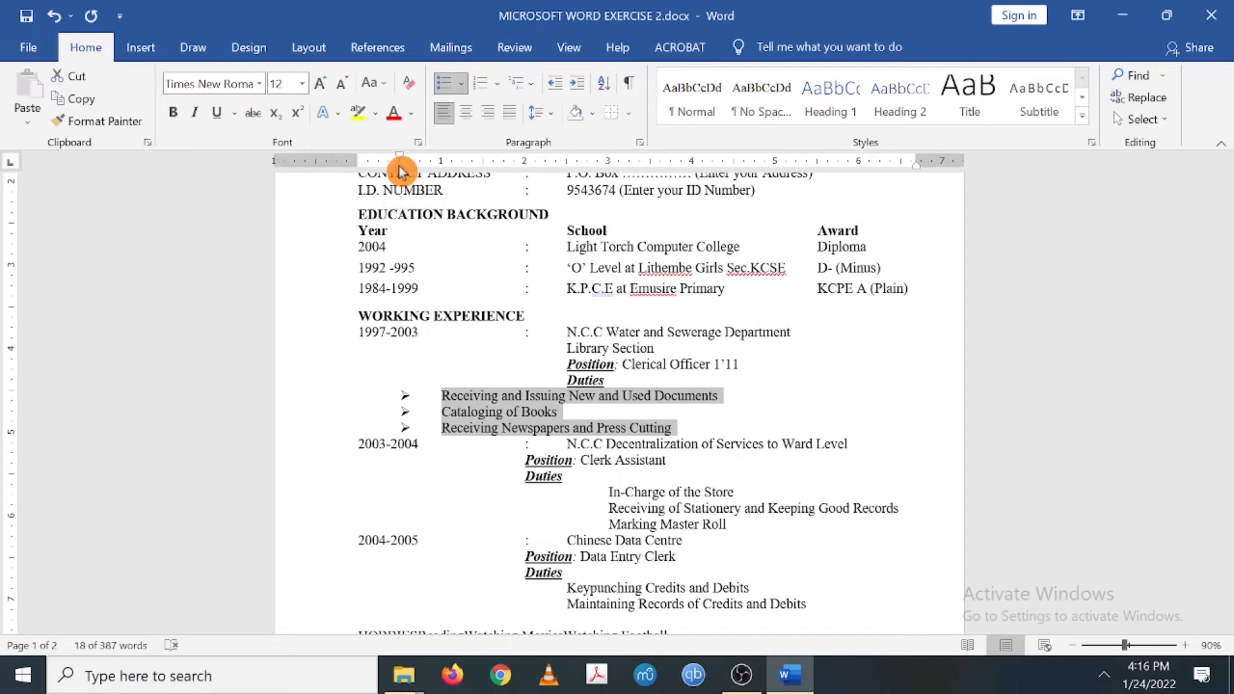
drag(399, 170, 419, 171)
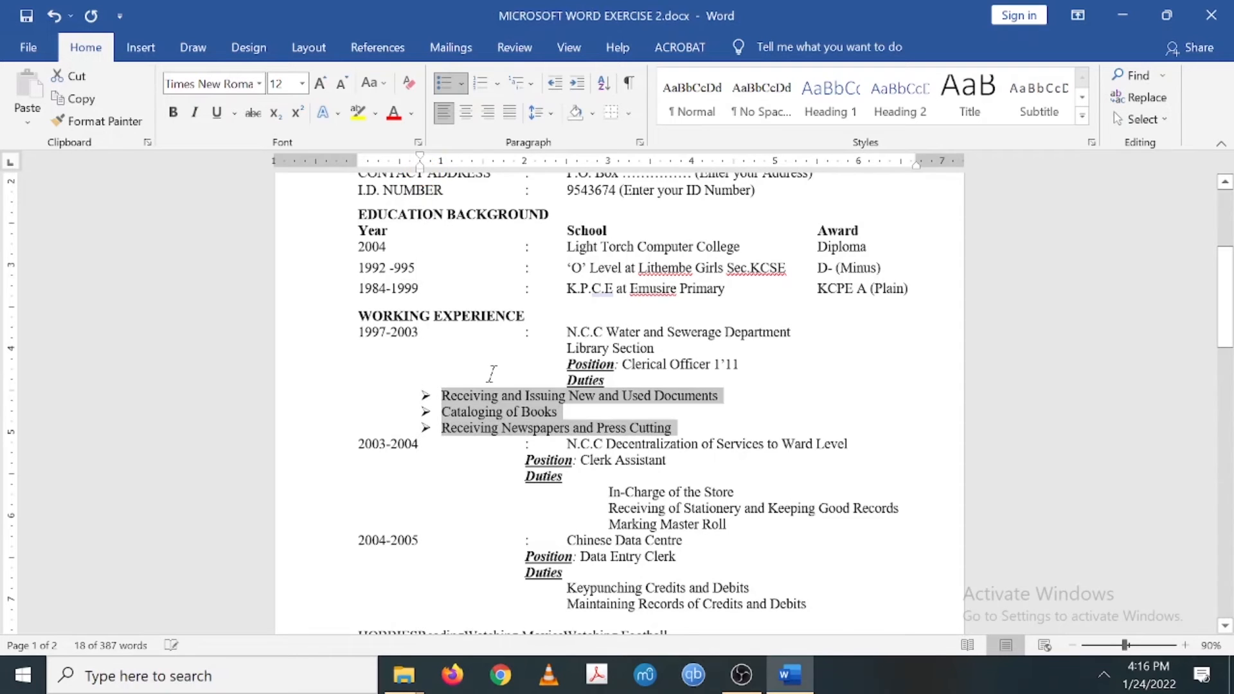
drag(419, 161, 547, 174)
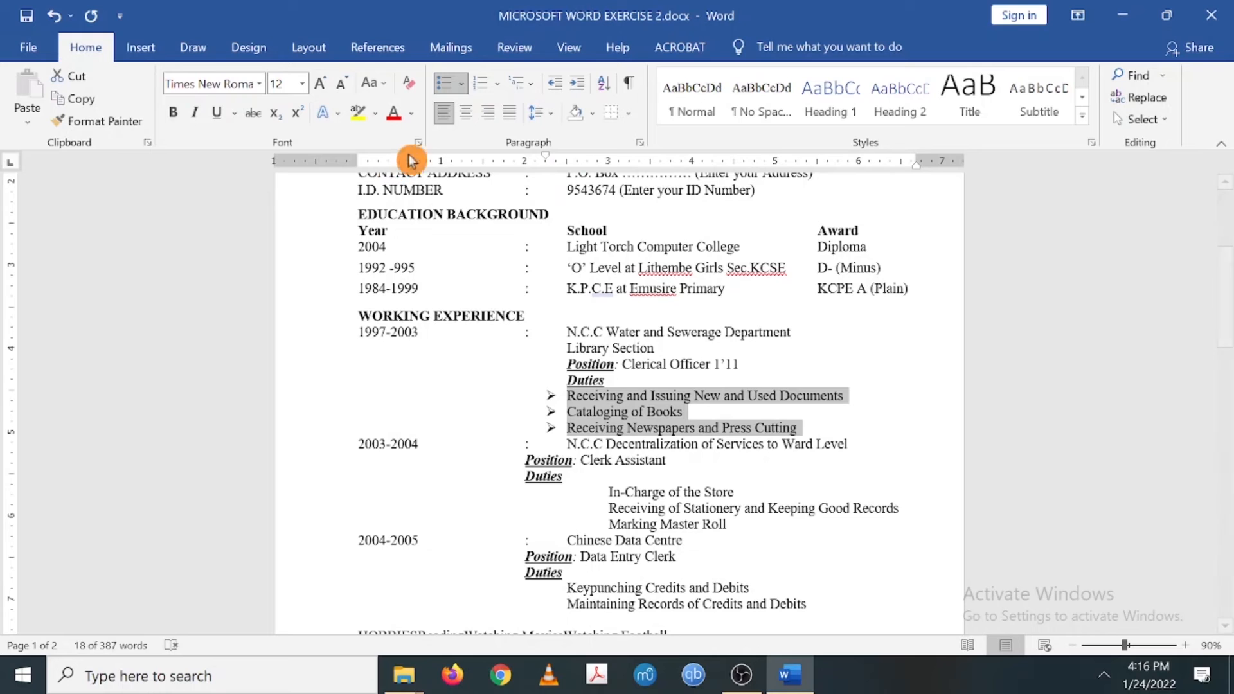
mouse_move(424, 175)
mouse_down()
mouse_move(510, 187)
mouse_move(426, 187)
mouse_up()
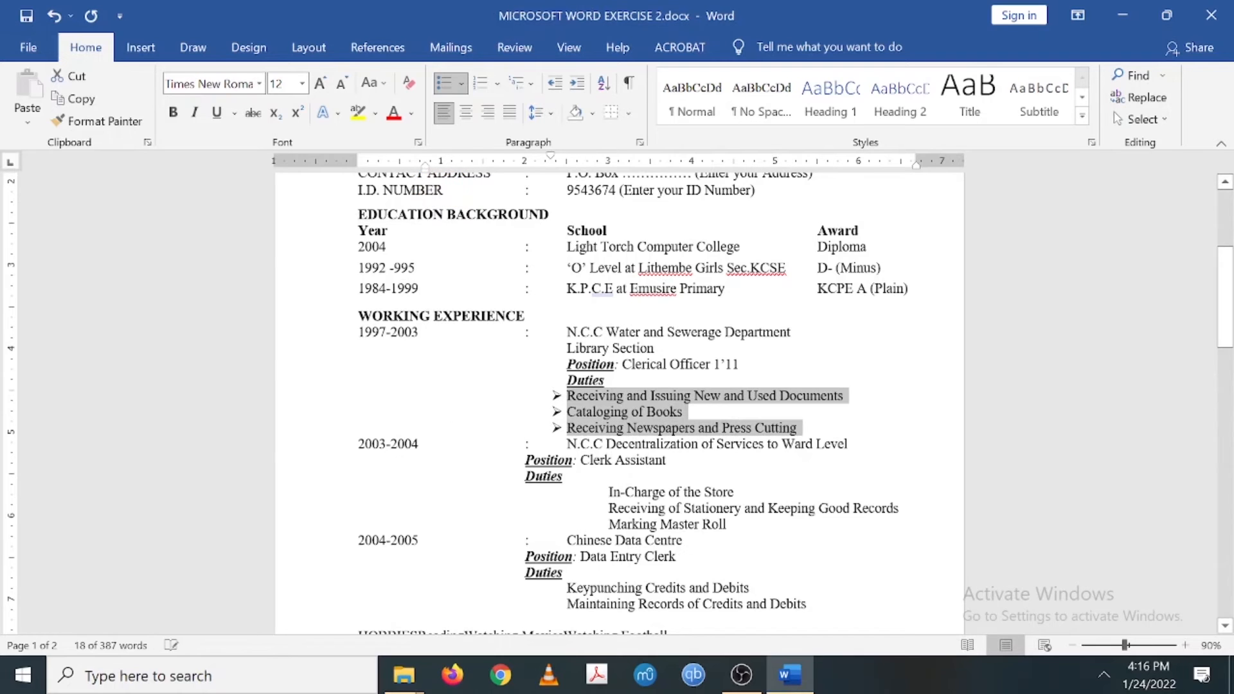
click(753, 459)
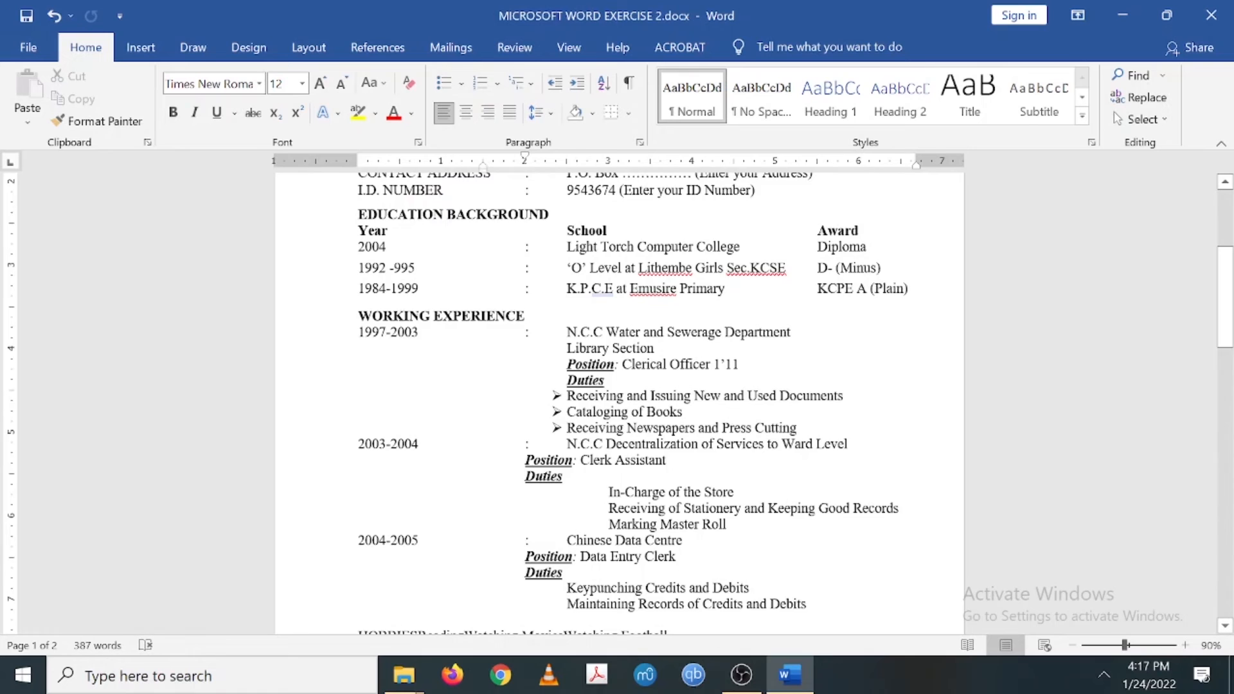
scroll(618, 403, down, 2)
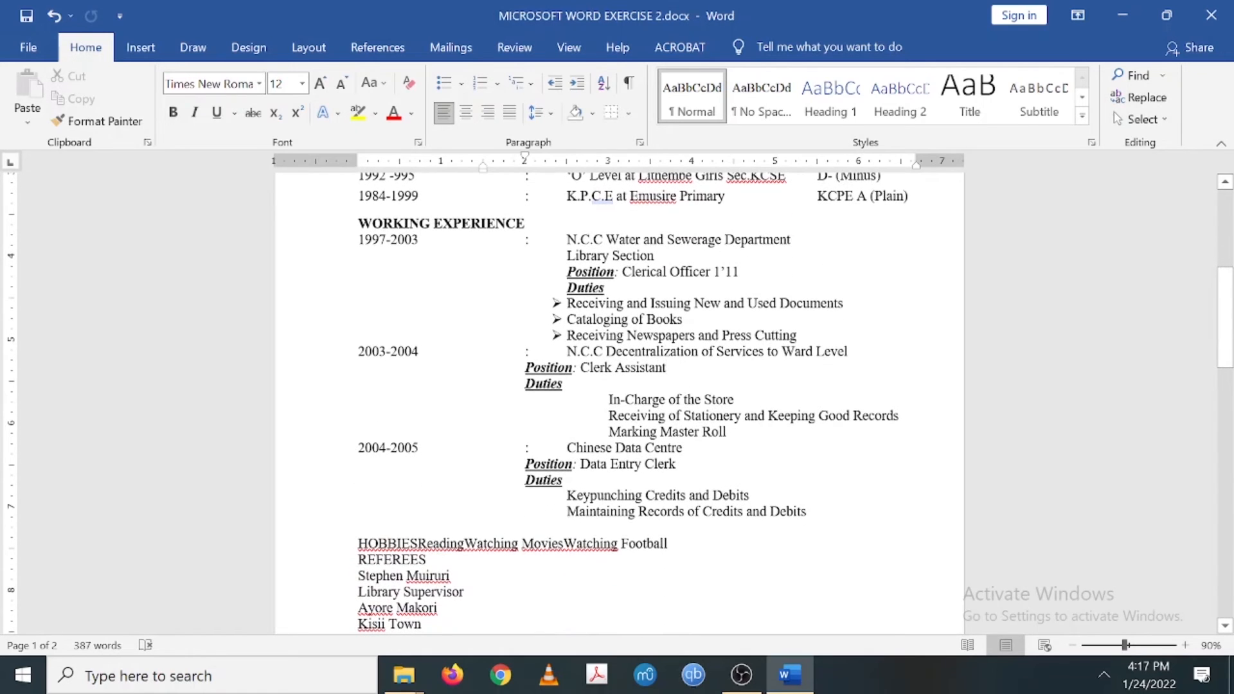
- Apply arrow bullets to the three 2003–2004 duty lines
drag(608, 399, 702, 432)
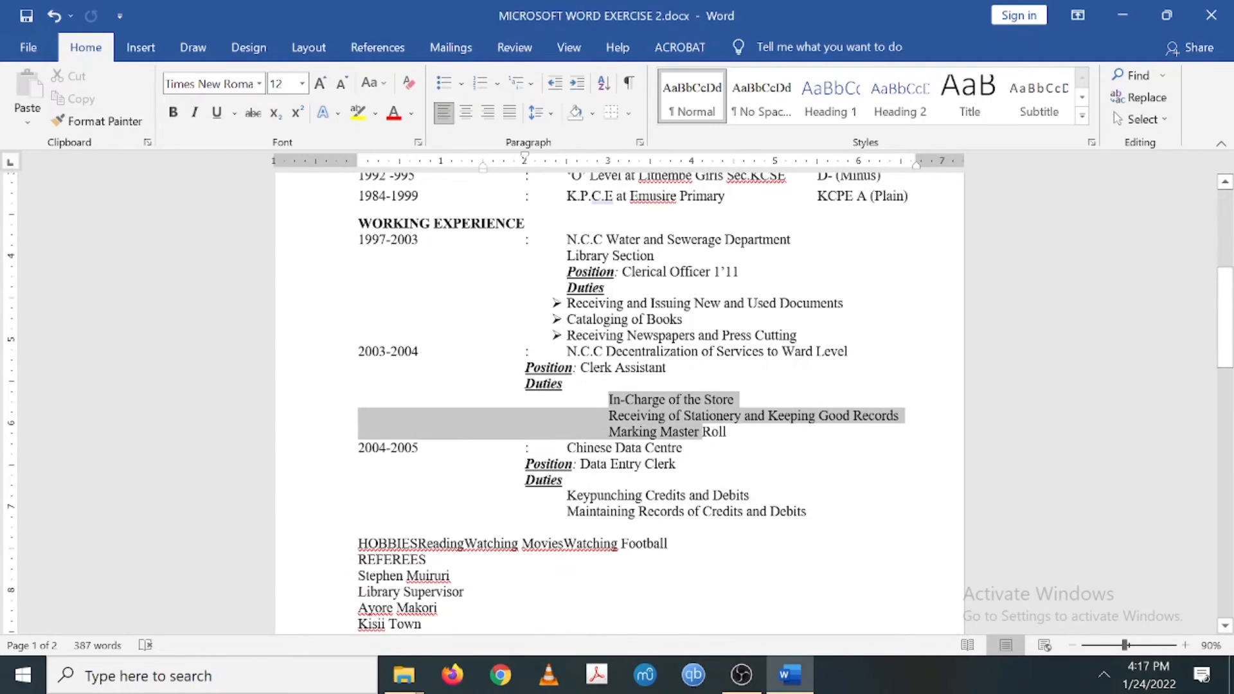
click(464, 90)
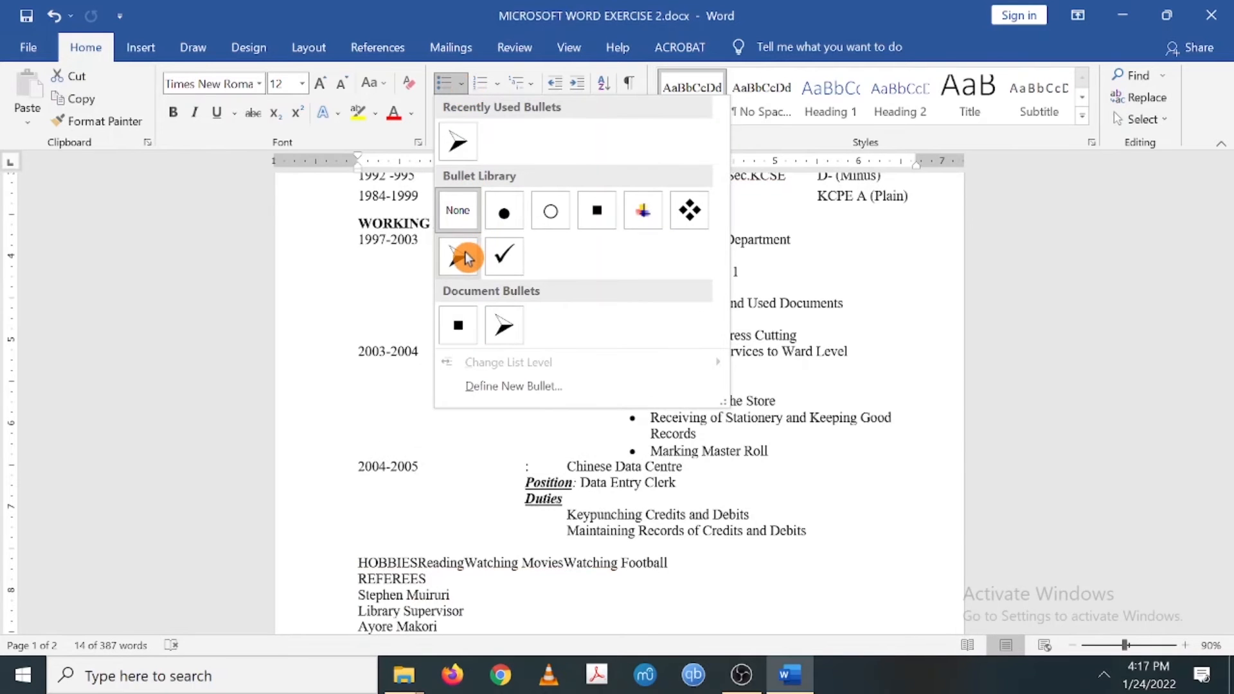
click(504, 325)
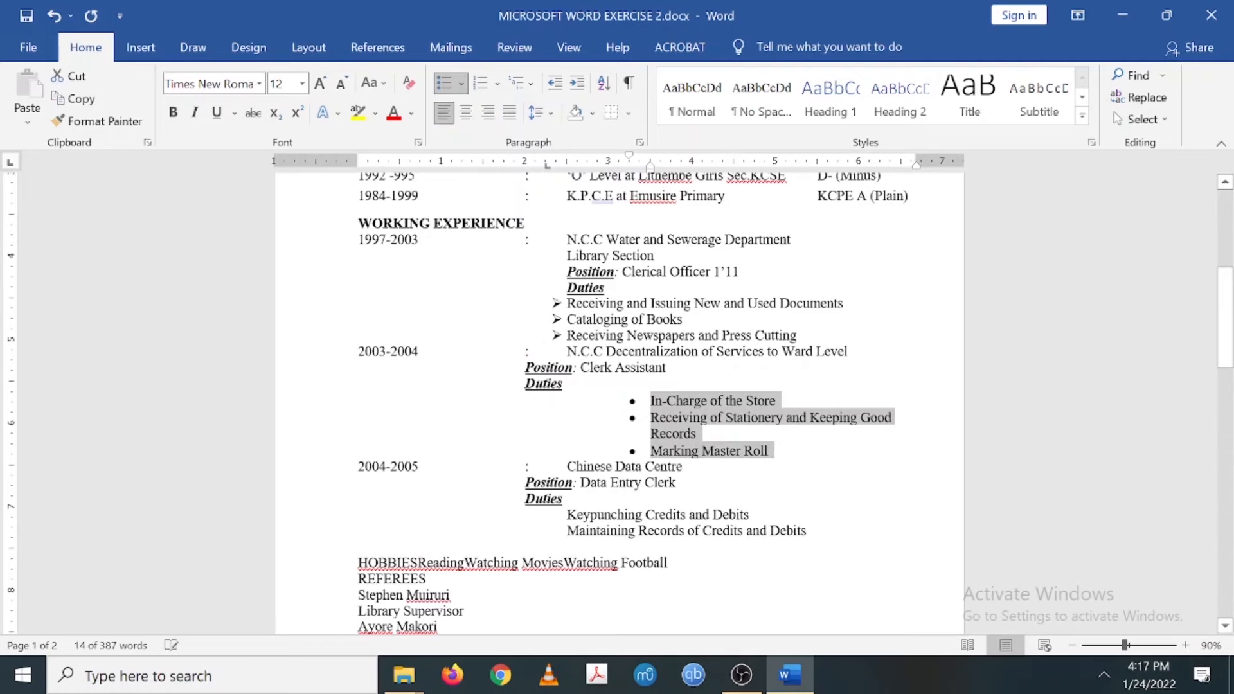
click(461, 85)
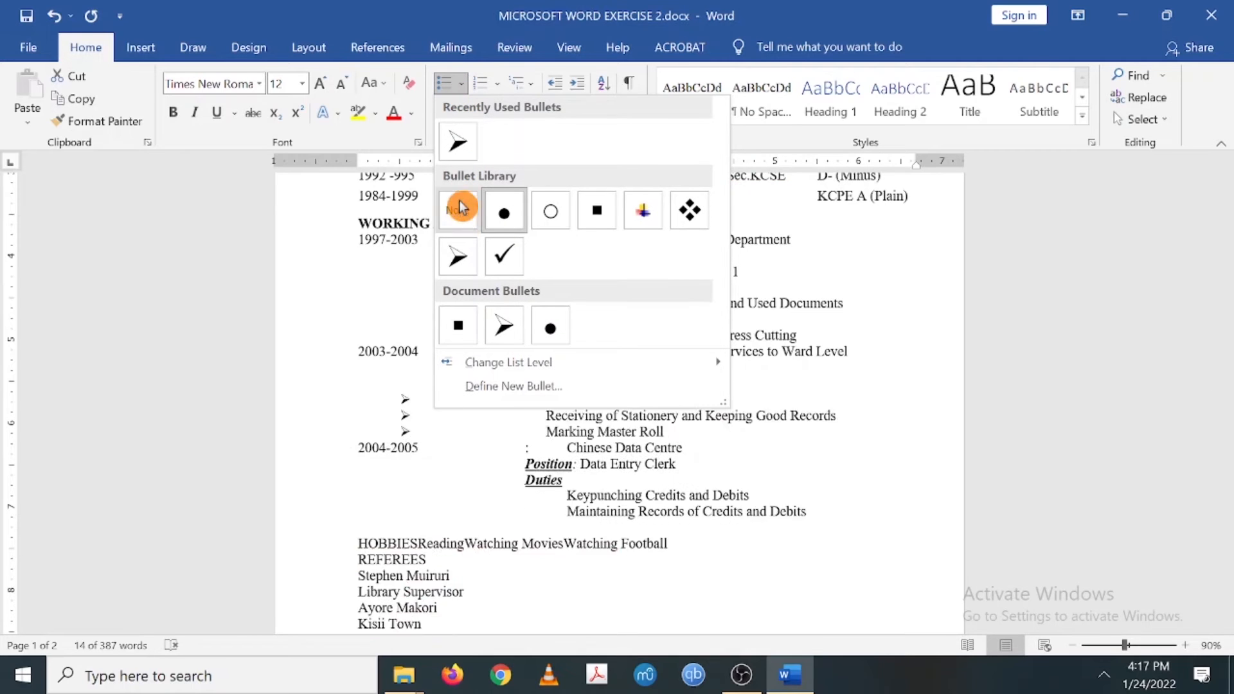
click(459, 270)
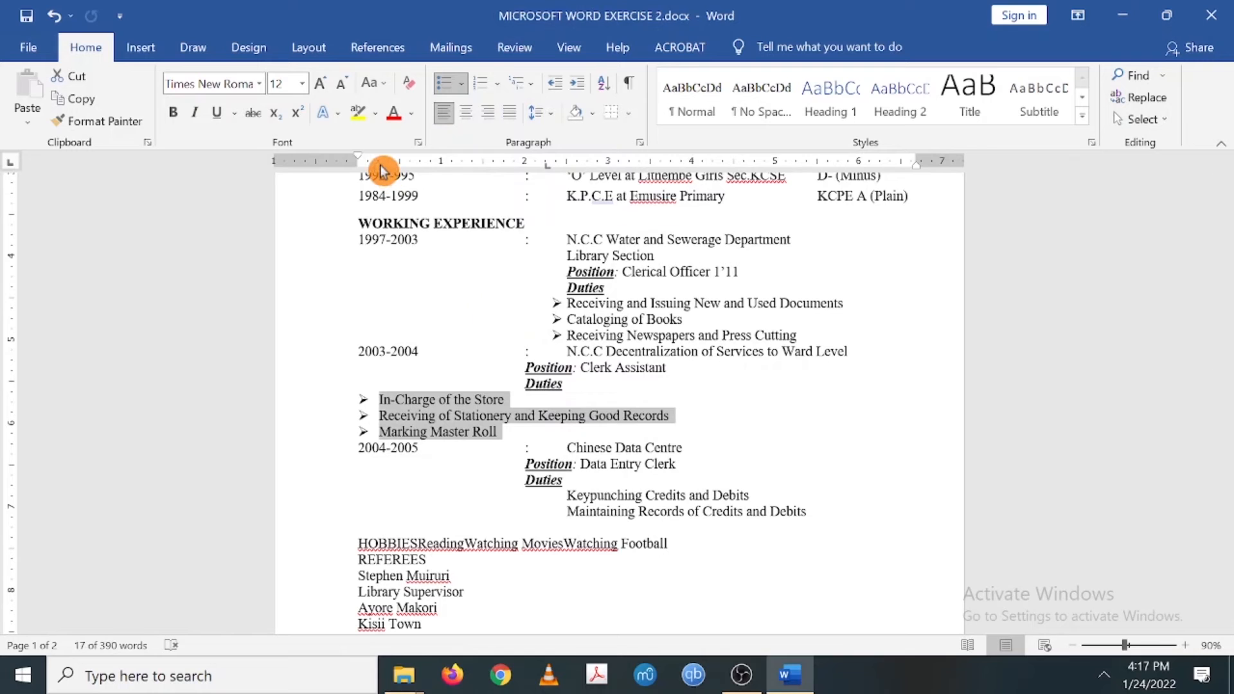
- Adjust the ruler indents so the 2003–2004 and 1997–2003 bullet lists line up under Duties
mouse_move(382, 171)
mouse_down()
mouse_move(504, 181)
mouse_move(572, 206)
mouse_move(543, 198)
mouse_up()
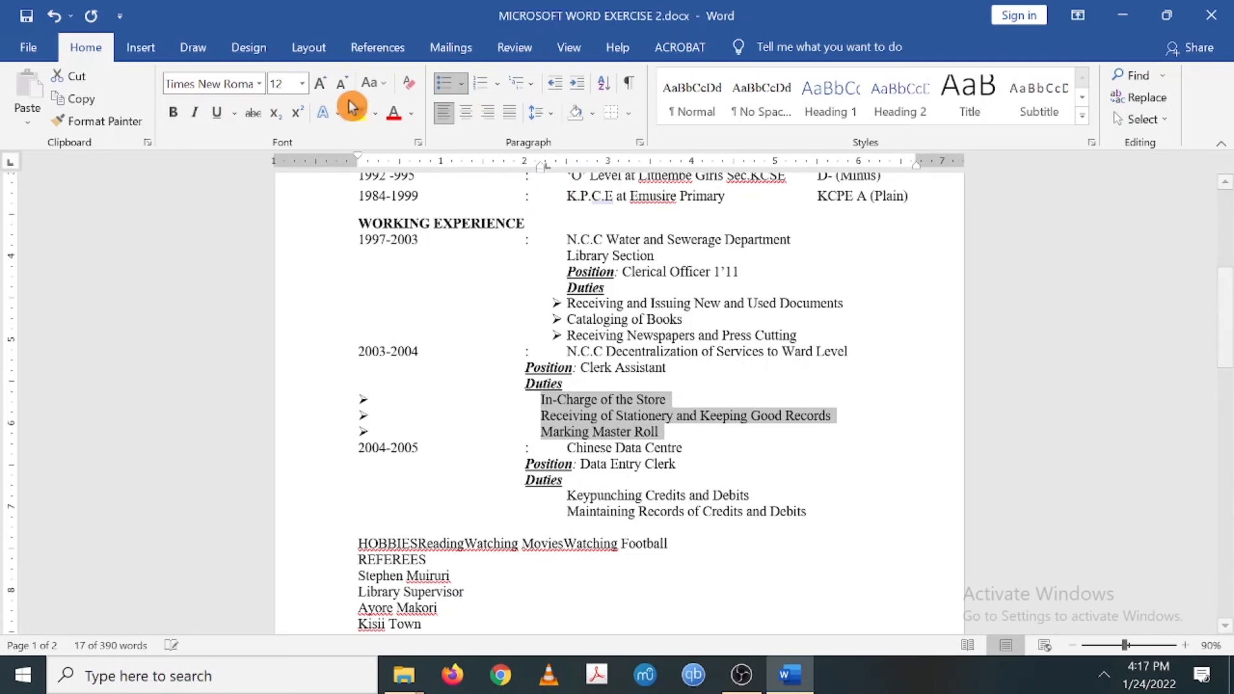
drag(358, 164, 529, 184)
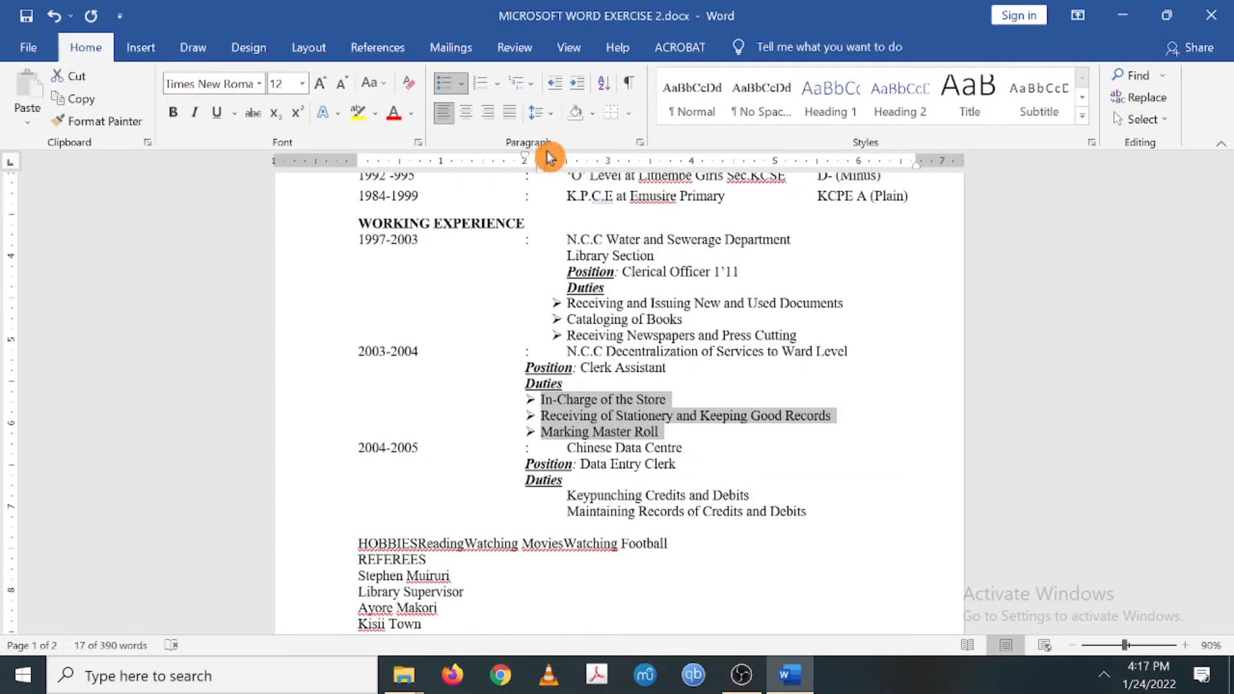
mouse_move(543, 171)
mouse_down()
mouse_move(574, 177)
mouse_move(555, 159)
mouse_up()
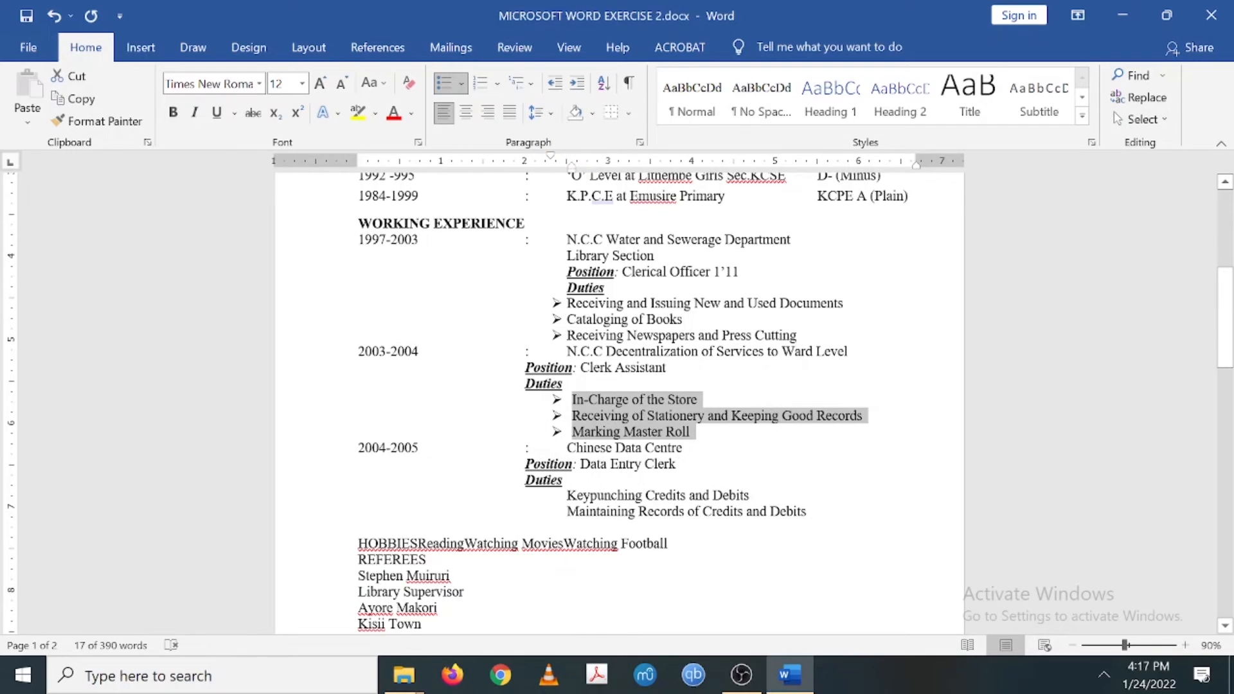
mouse_move(568, 303)
mouse_down()
mouse_move(627, 336)
mouse_move(689, 322)
mouse_move(782, 351)
mouse_move(801, 337)
mouse_up()
drag(566, 165, 469, 168)
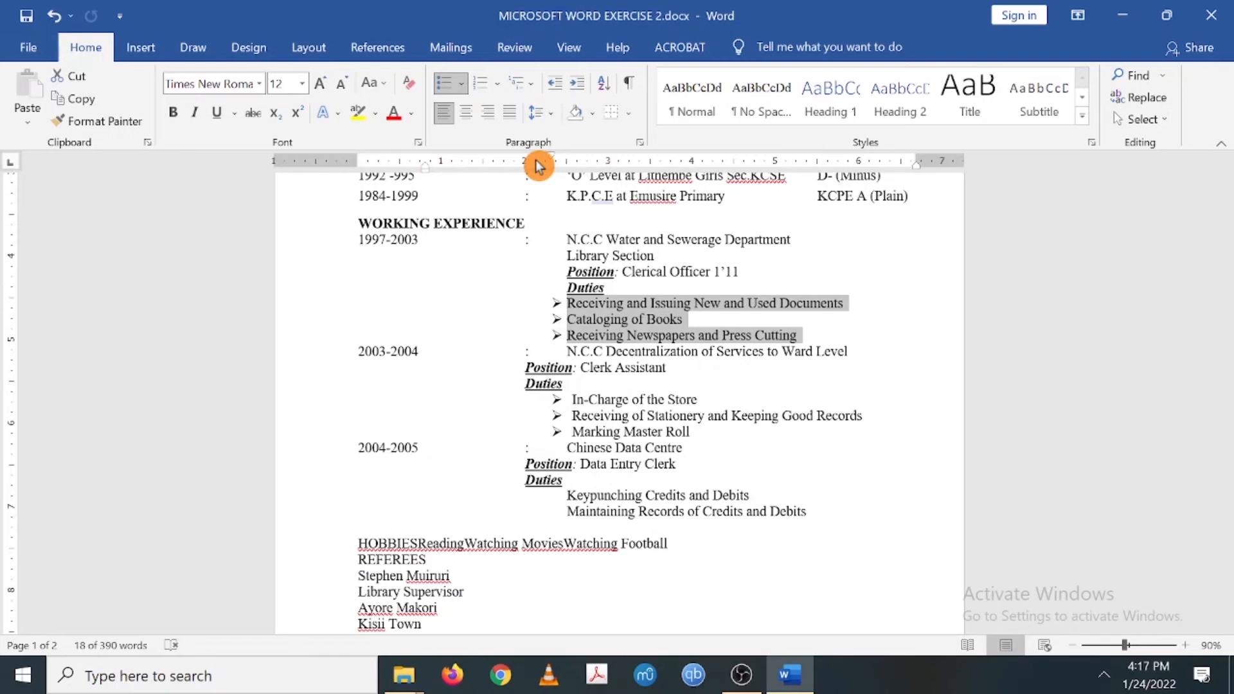
mouse_move(552, 162)
mouse_down()
mouse_move(457, 157)
mouse_move(457, 173)
mouse_move(498, 180)
mouse_move(542, 171)
mouse_move(490, 168)
mouse_move(559, 160)
mouse_move(455, 166)
mouse_move(574, 181)
mouse_up()
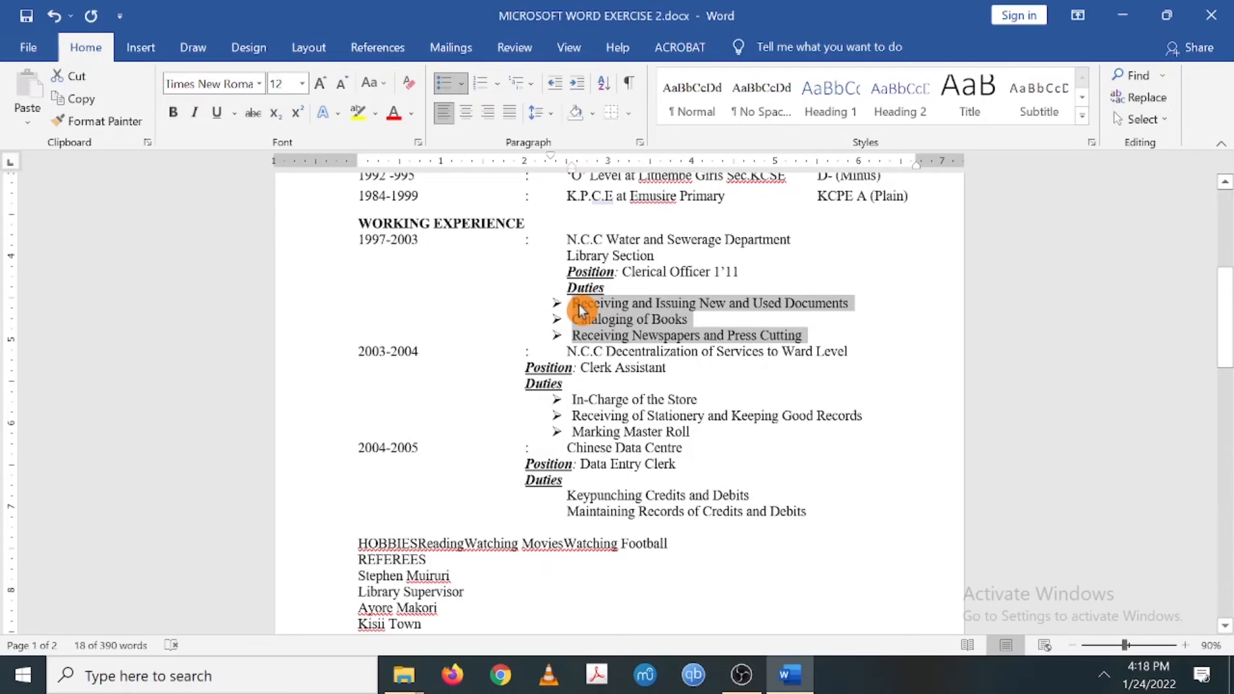
drag(550, 158, 551, 158)
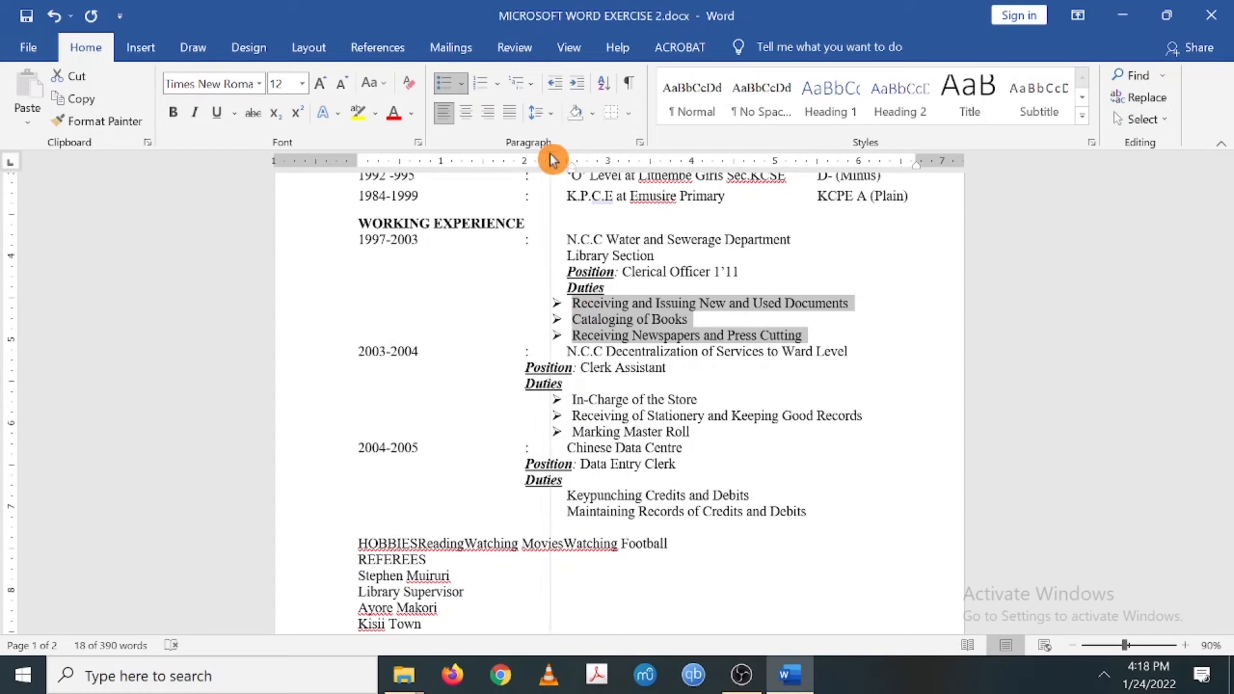
drag(554, 157, 553, 157)
scroll(617, 398, down, 3)
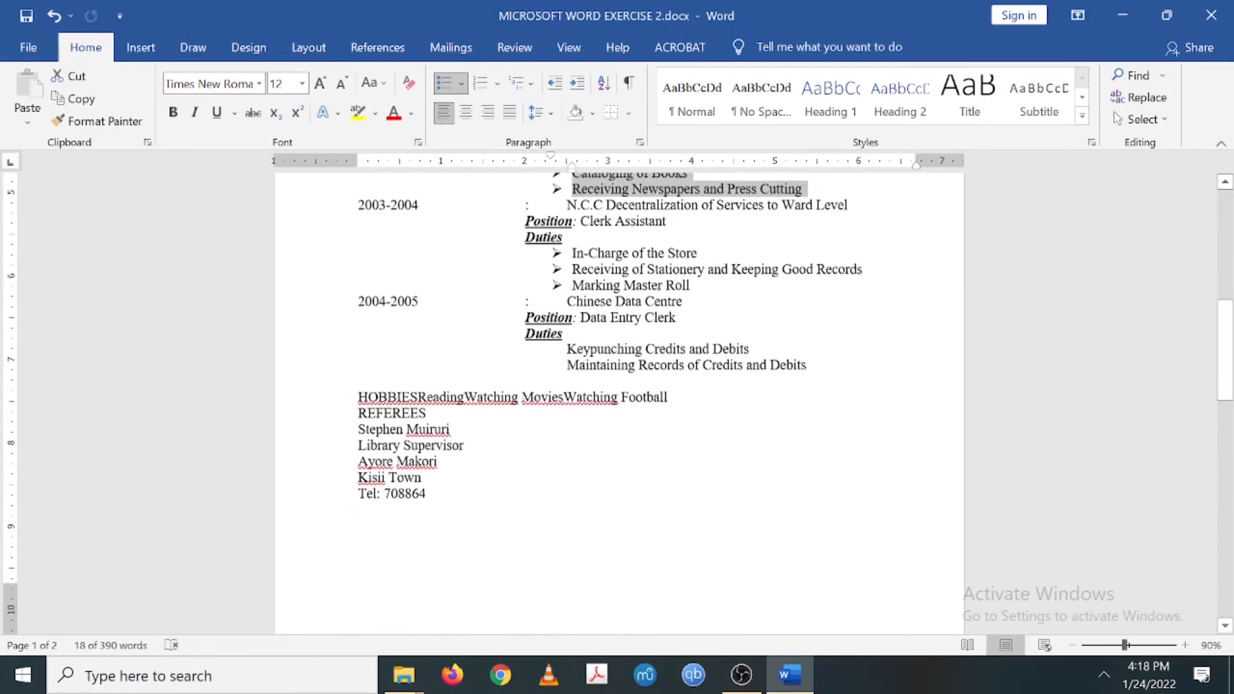
- Give the two Data Entry Clerk duties arrow bullets indented to match the other duty lists
drag(567, 348, 804, 369)
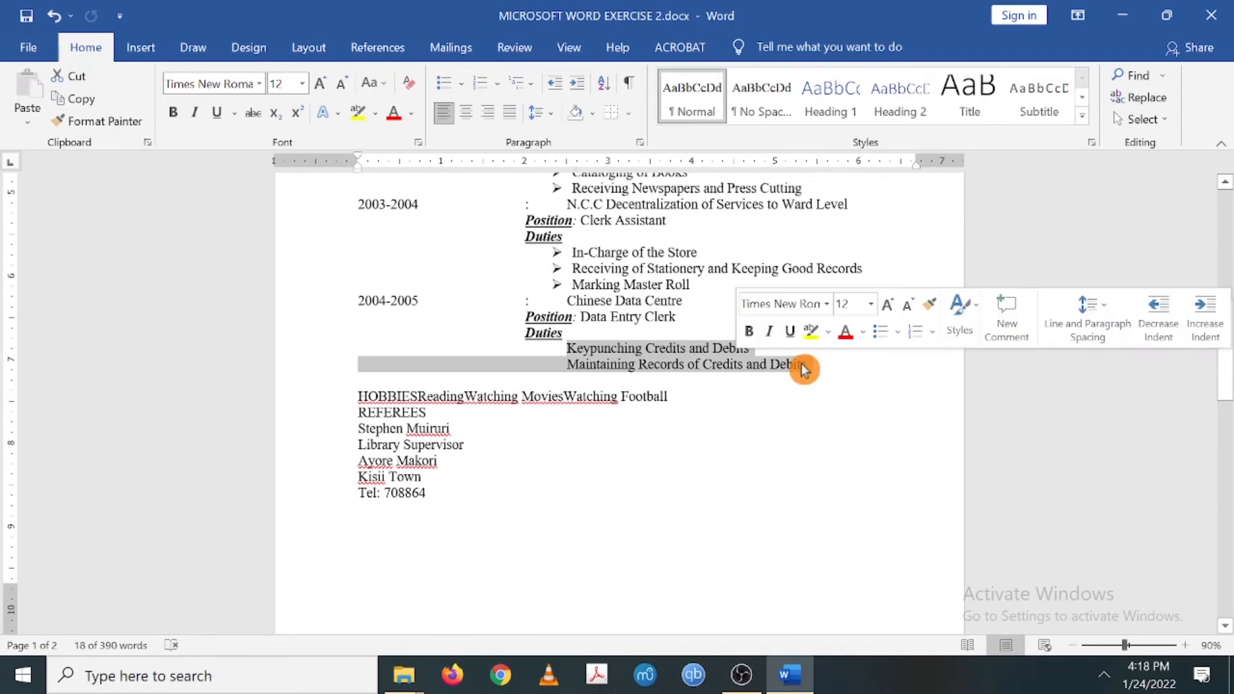
click(461, 83)
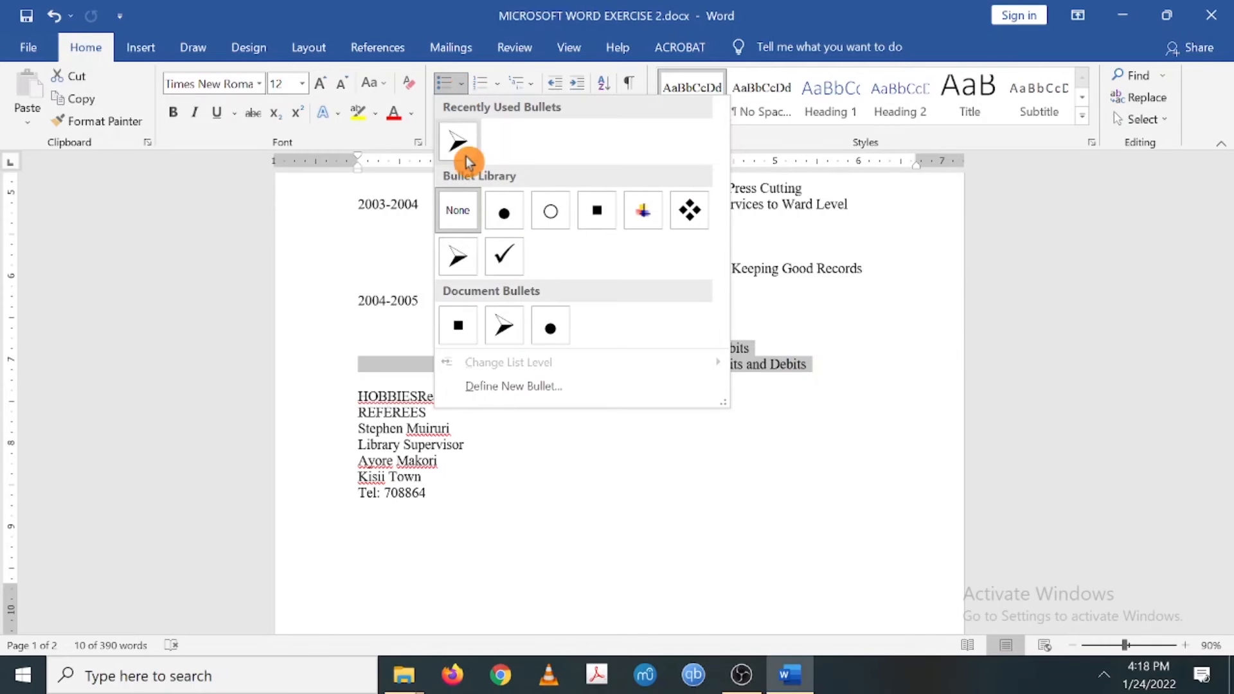
click(466, 270)
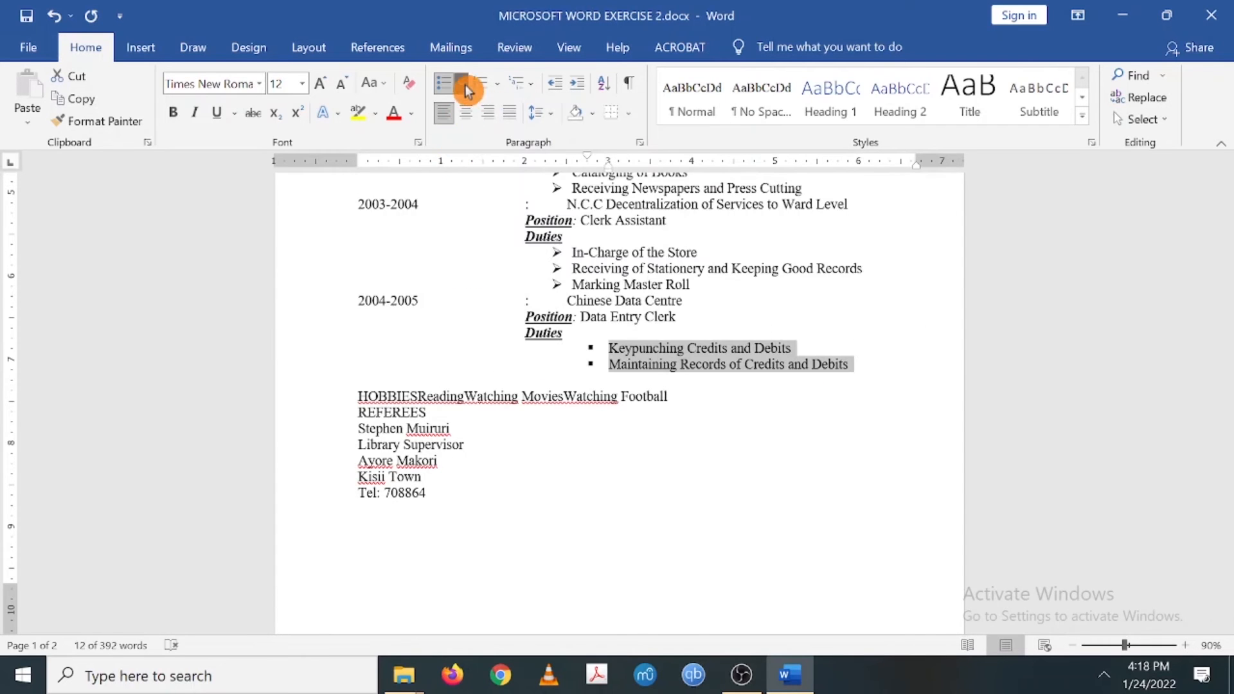
click(466, 90)
click(460, 256)
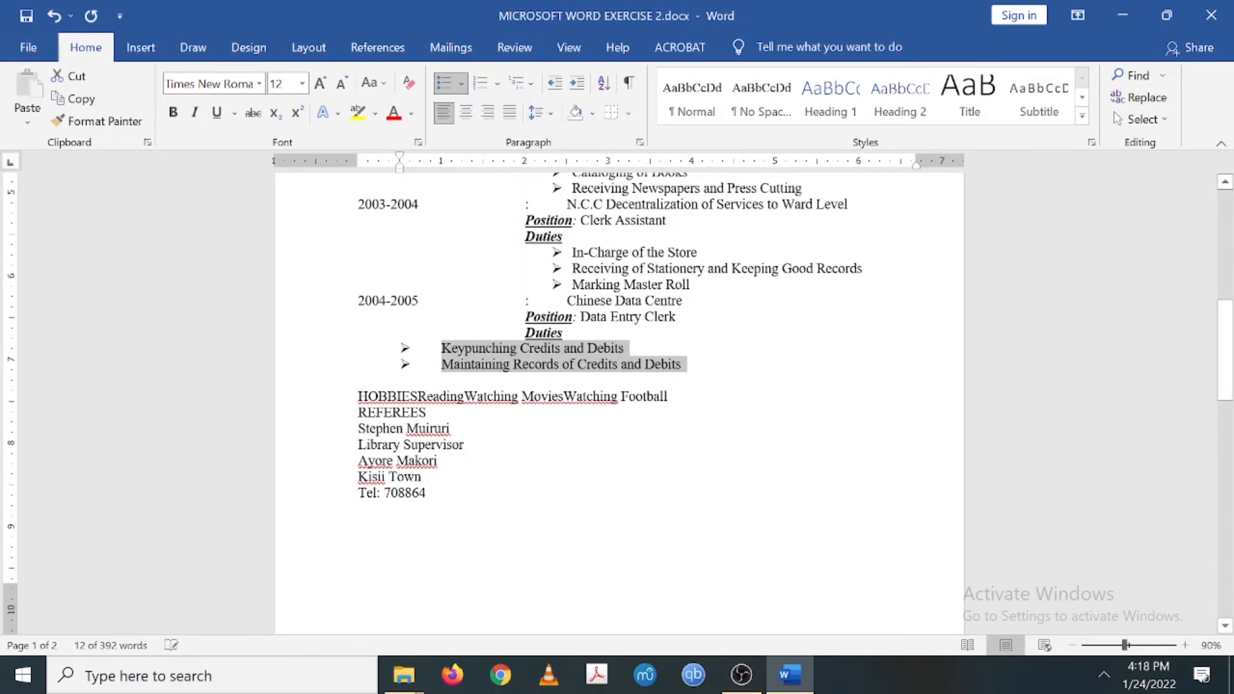
mouse_move(400, 168)
mouse_down()
mouse_move(441, 163)
mouse_move(404, 173)
mouse_move(454, 186)
mouse_move(400, 167)
mouse_move(565, 193)
mouse_move(612, 158)
mouse_move(553, 160)
mouse_up()
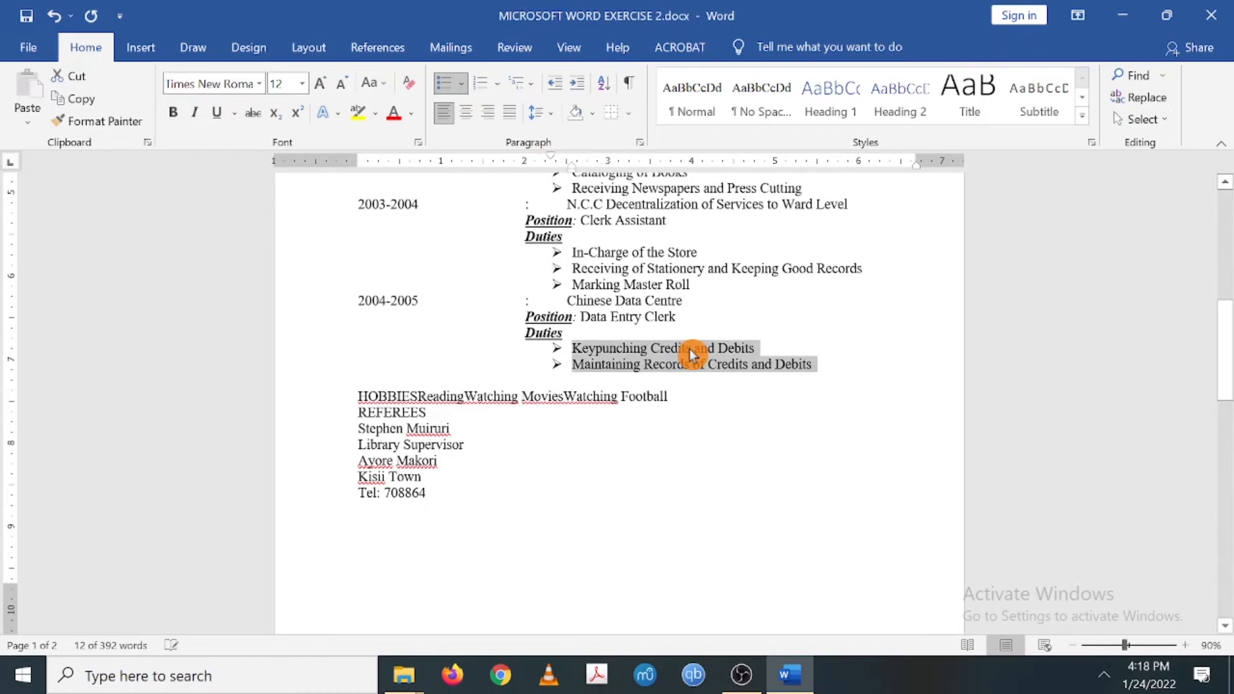
scroll(694, 353, up, 3)
scroll(685, 354, up, 1)
scroll(685, 353, down, 5)
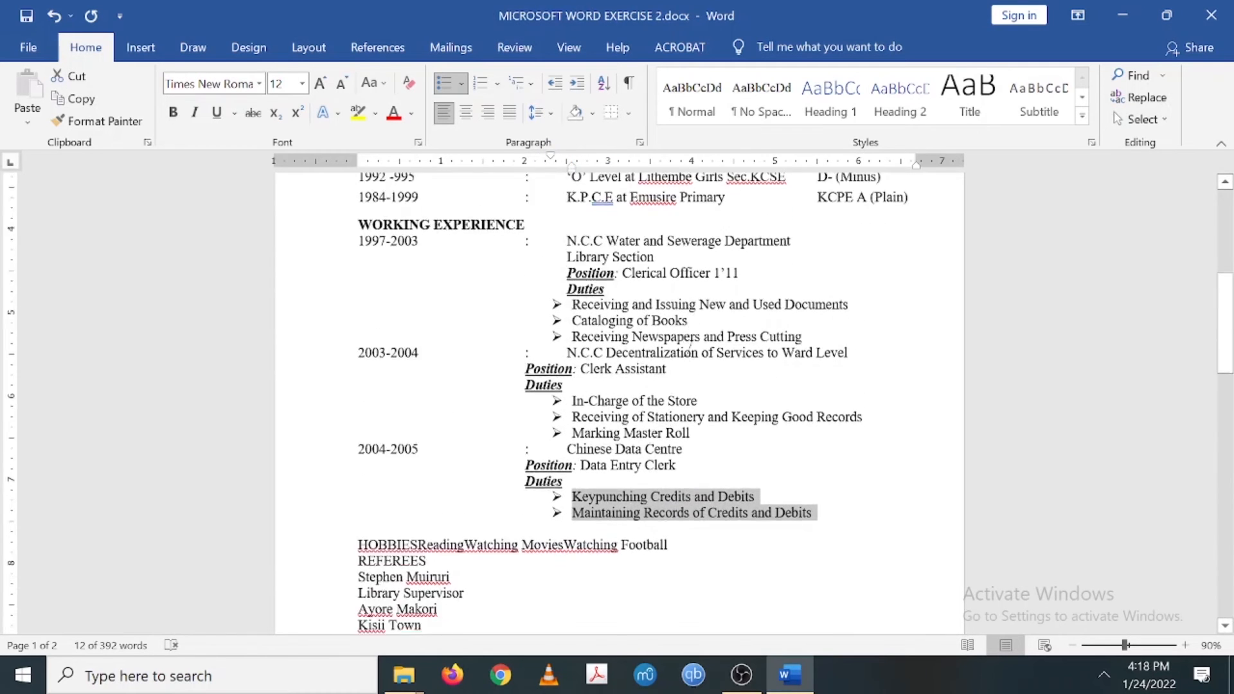
scroll(685, 358, down, 1)
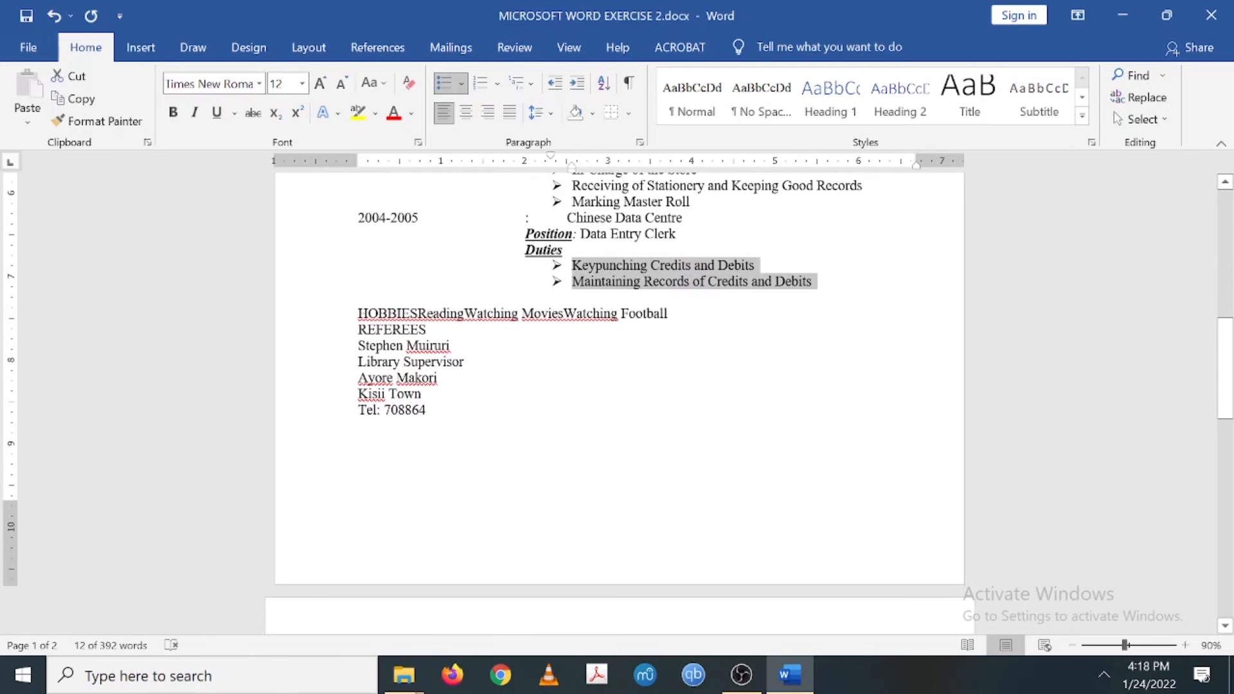
click(417, 304)
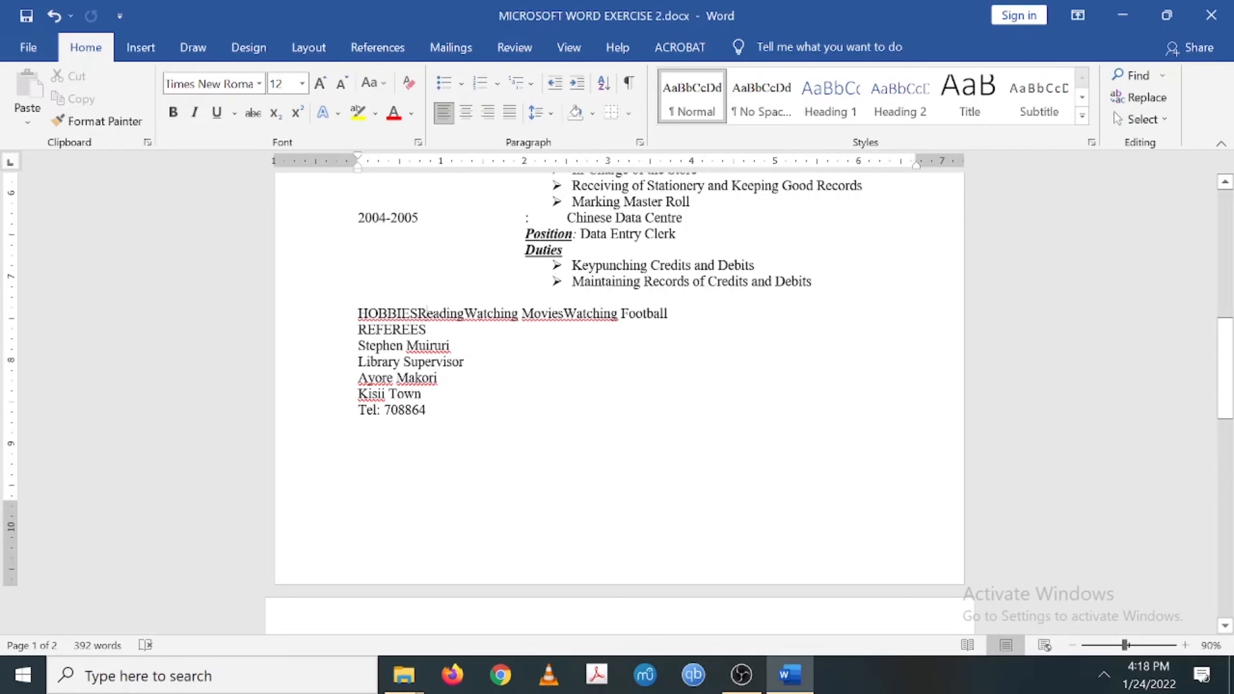
- Put HOBBIES on its own line and make it a bold underlined heading
key(Return)
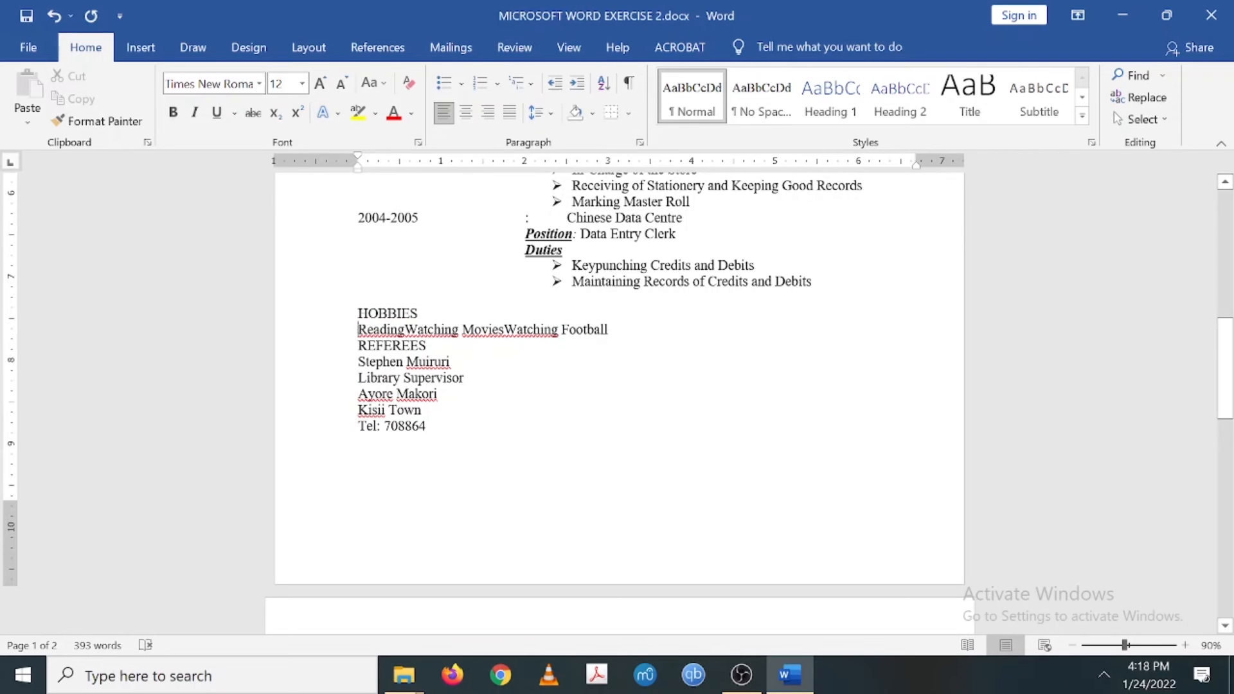
drag(418, 313, 360, 315)
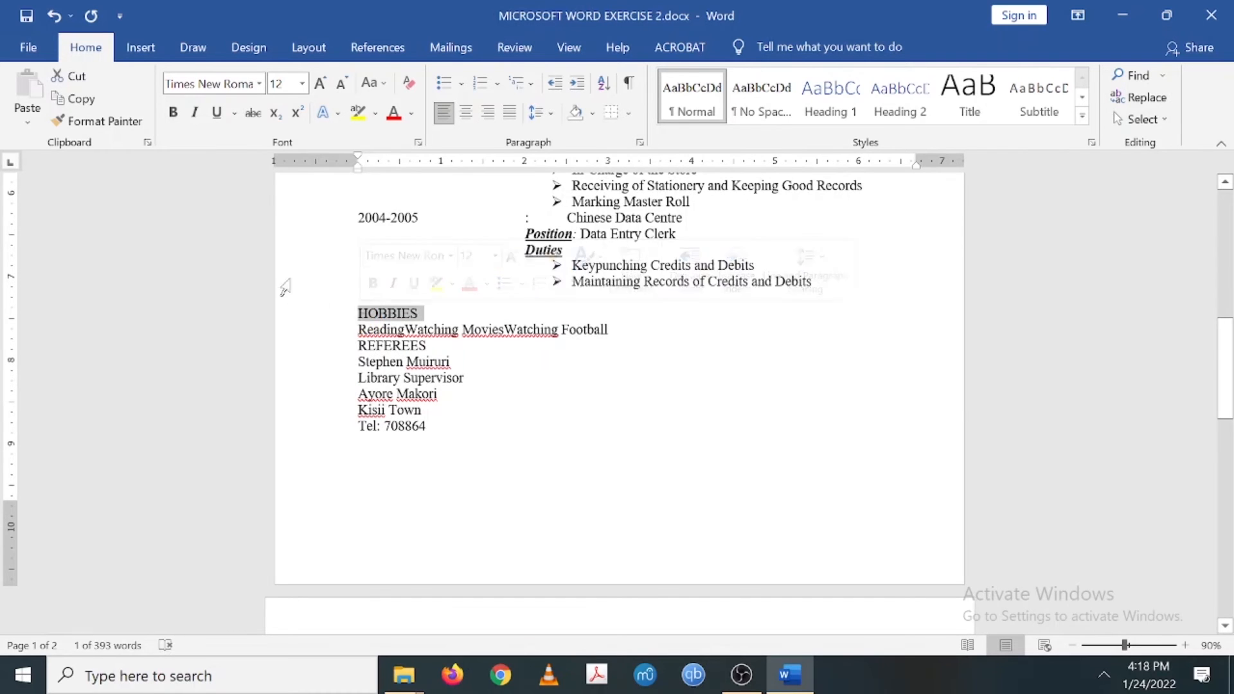
click(173, 122)
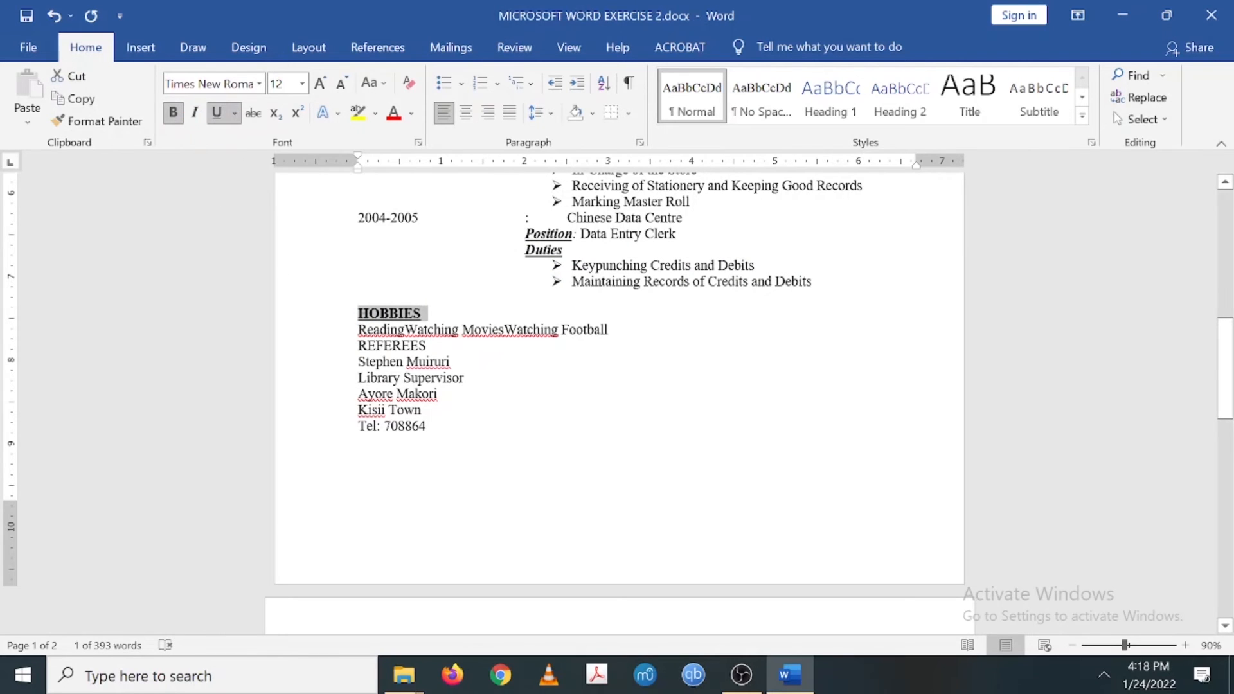
- Split Reading, Watching Movies and Watching Football onto separate lines
click(427, 329)
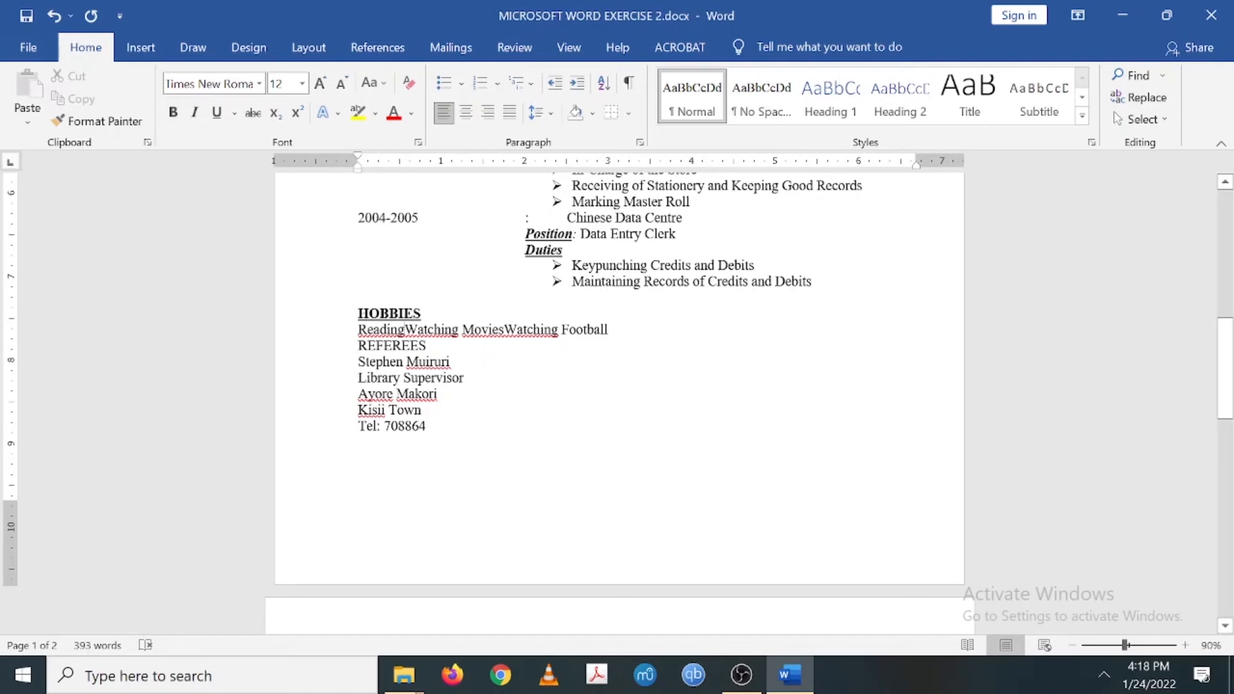
key(Return)
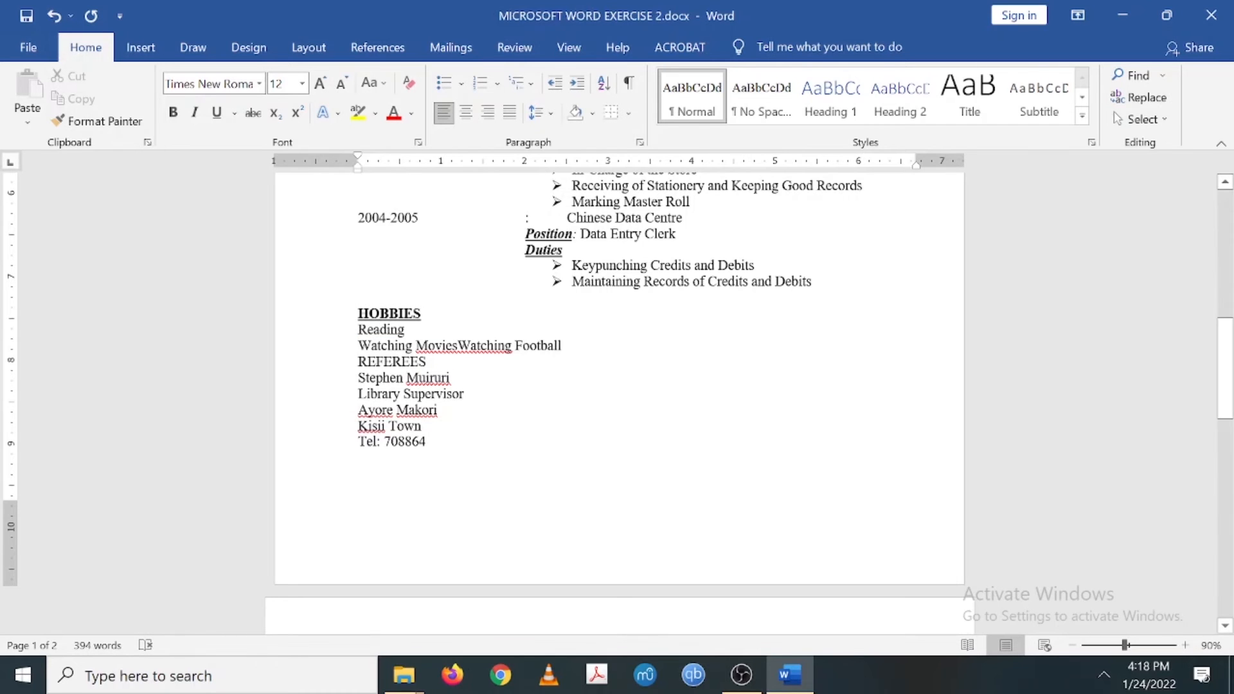
key(Return)
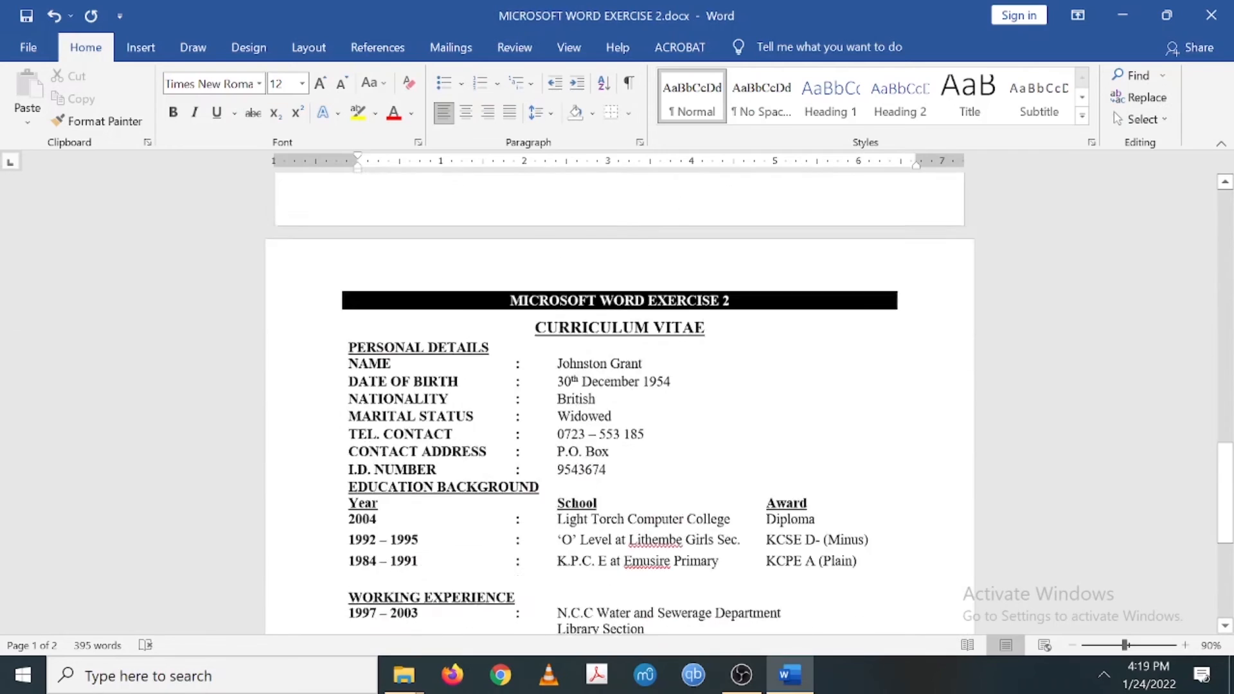
scroll(523, 414, down, 10)
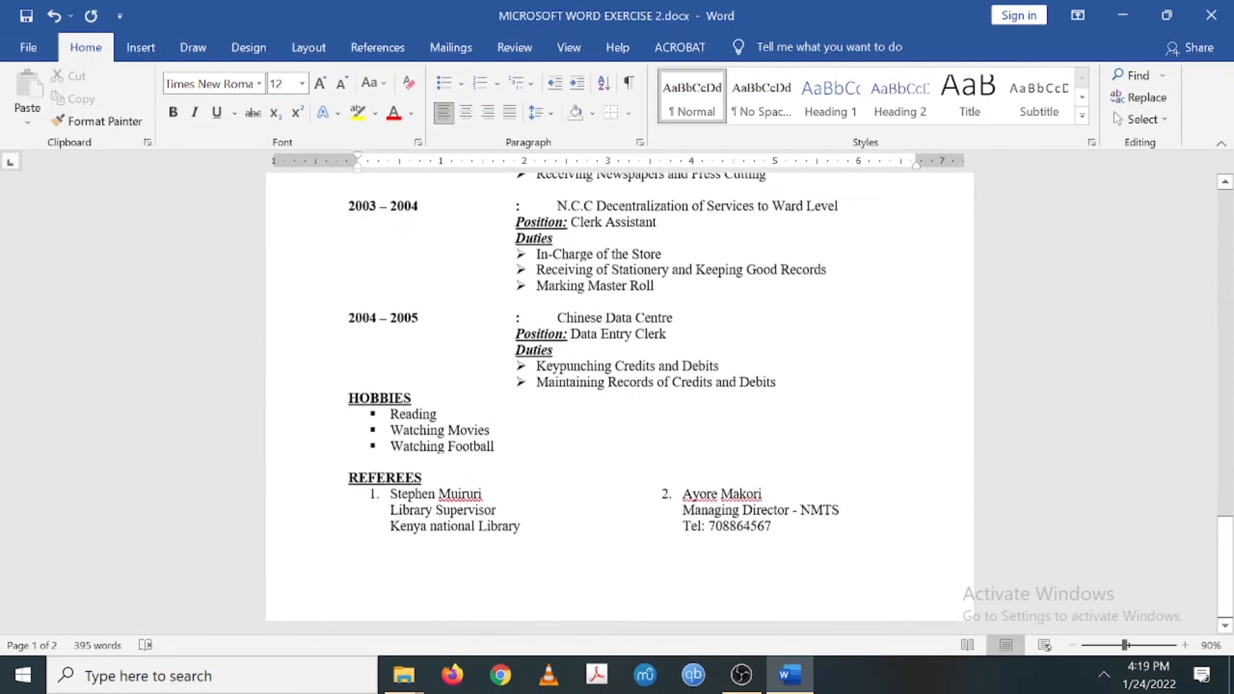
scroll(523, 415, up, 5)
scroll(524, 415, down, 7)
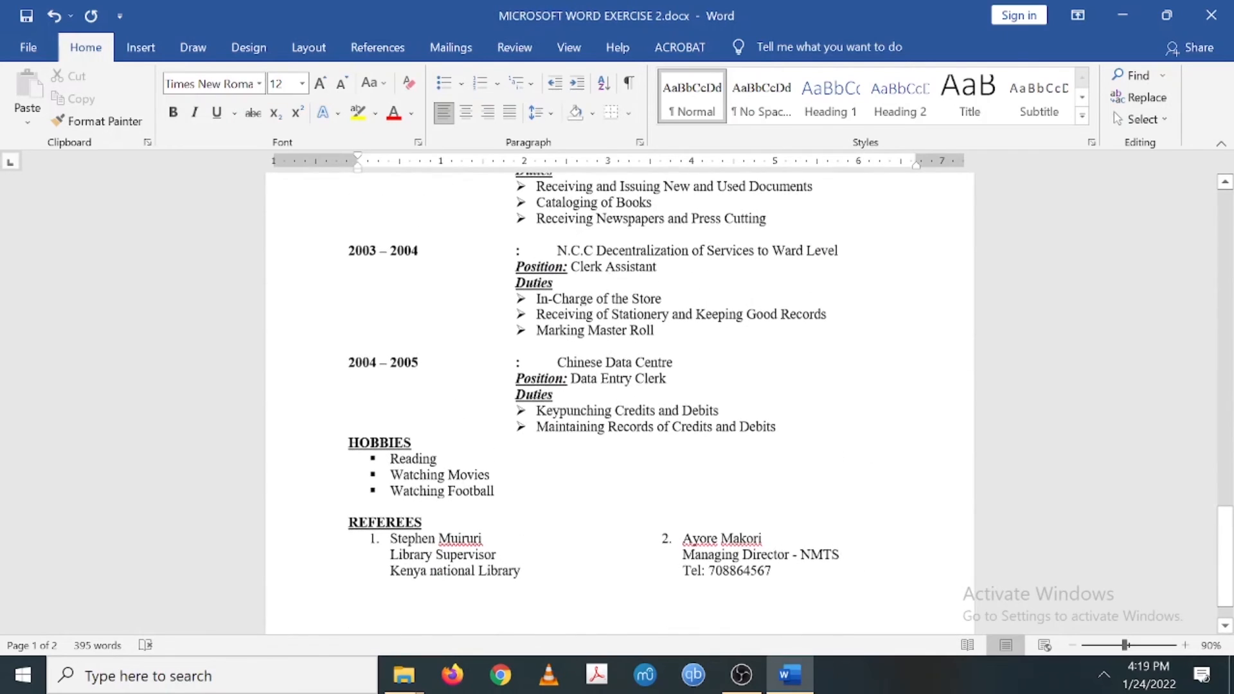
scroll(524, 414, up, 12)
scroll(524, 414, up, 10)
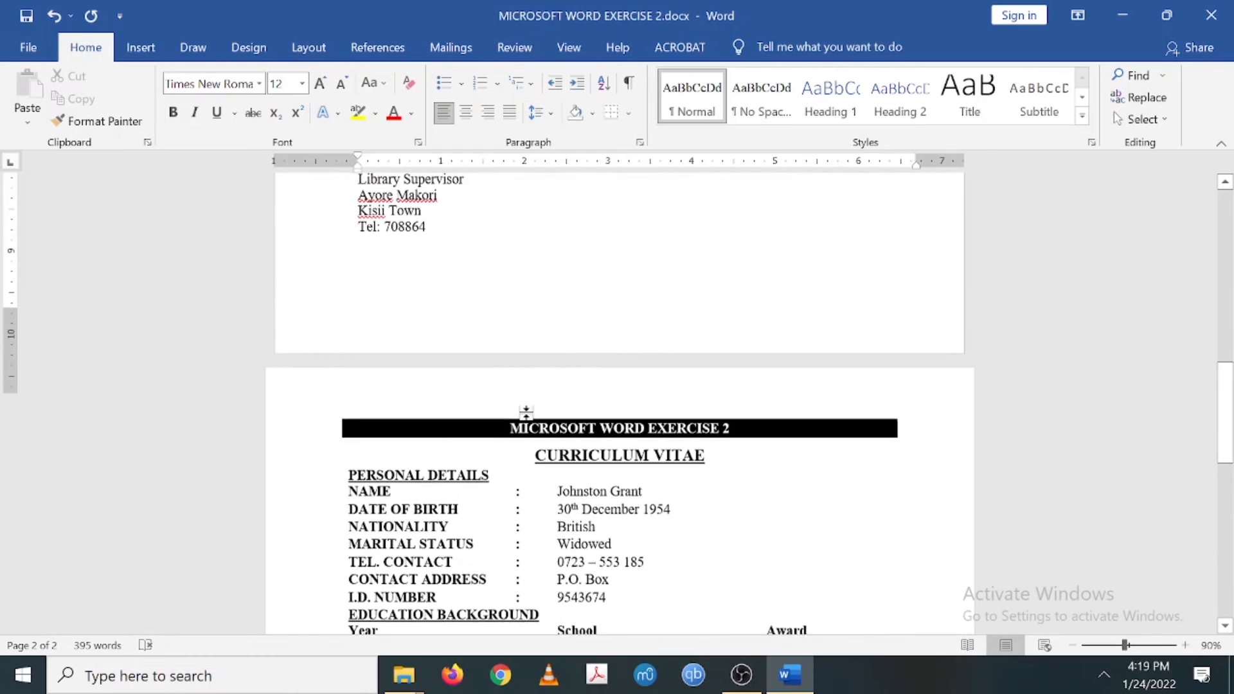
scroll(617, 403, up, 1)
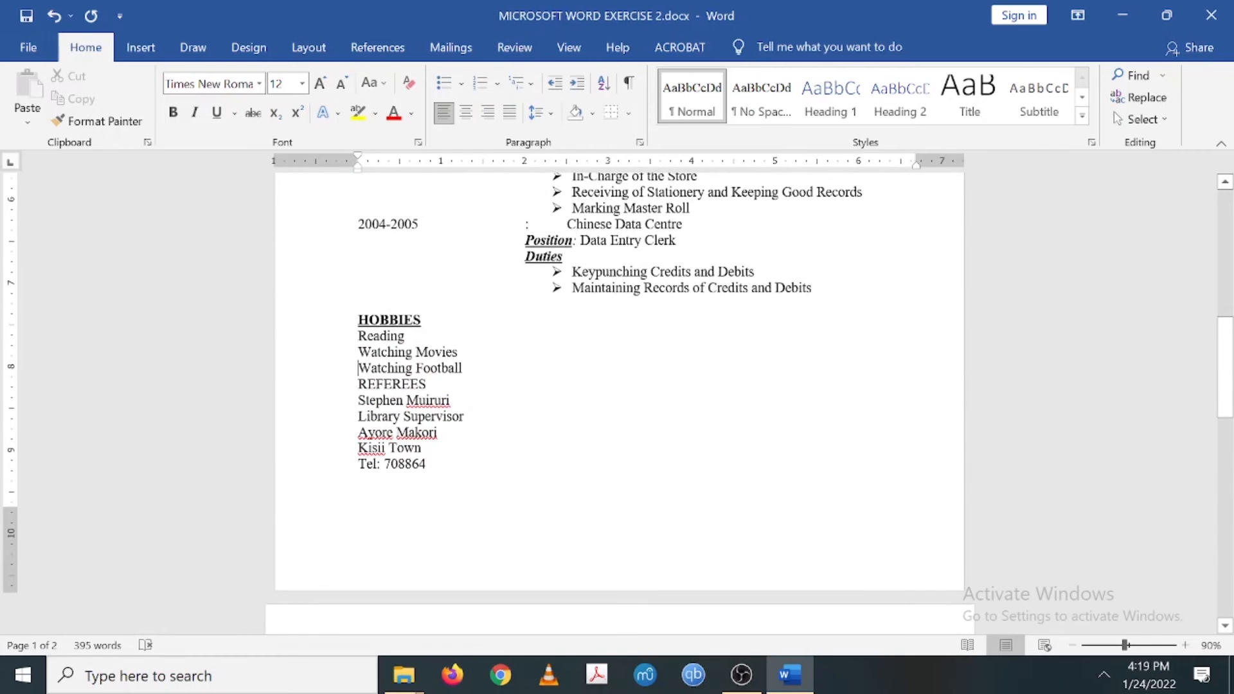
- Give the three hobby lines square bullets
drag(357, 335, 464, 370)
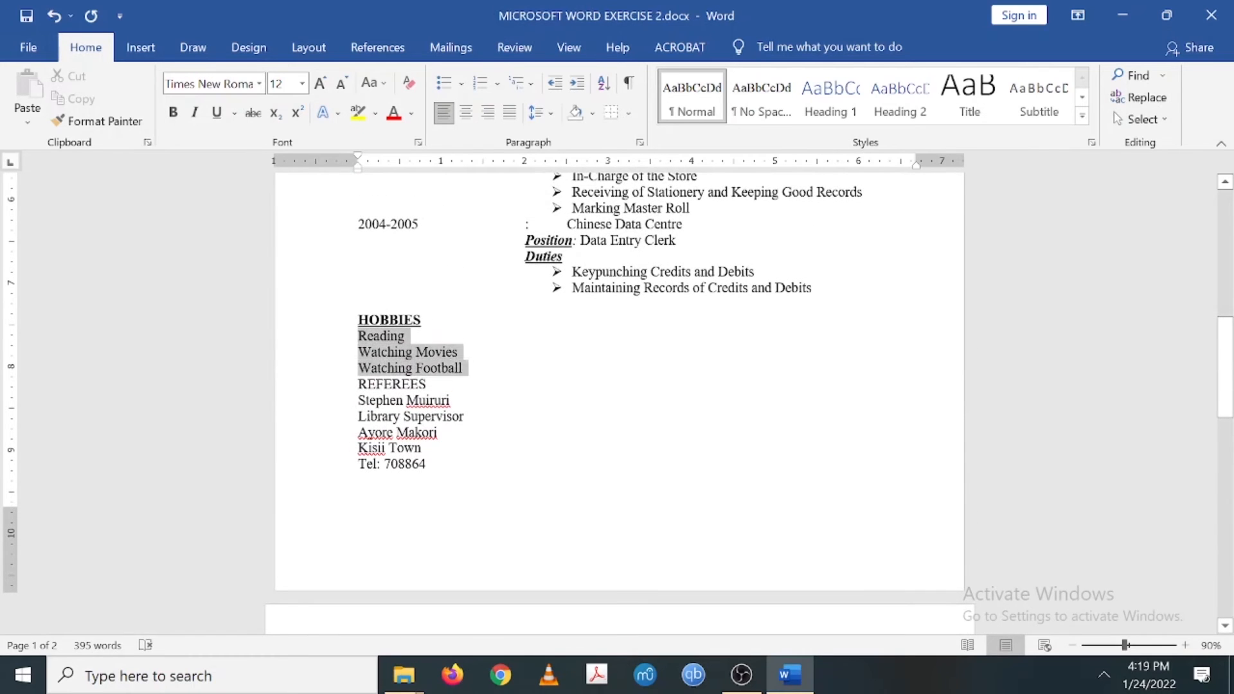
click(443, 89)
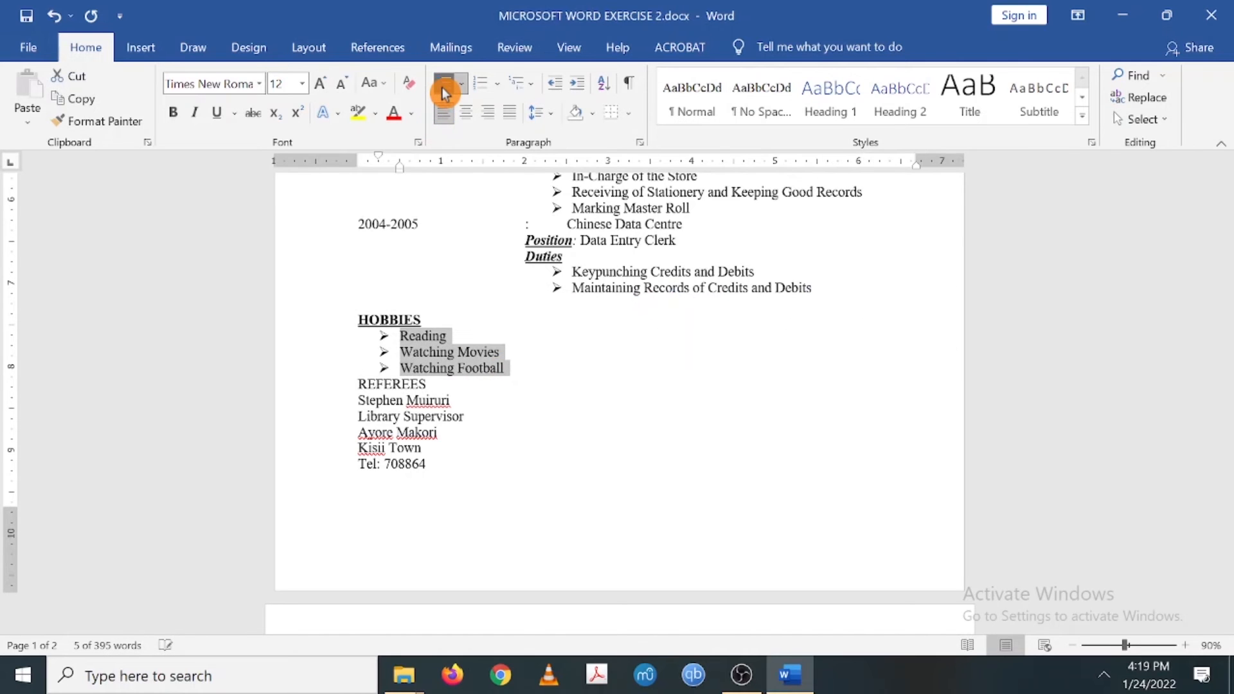
click(461, 86)
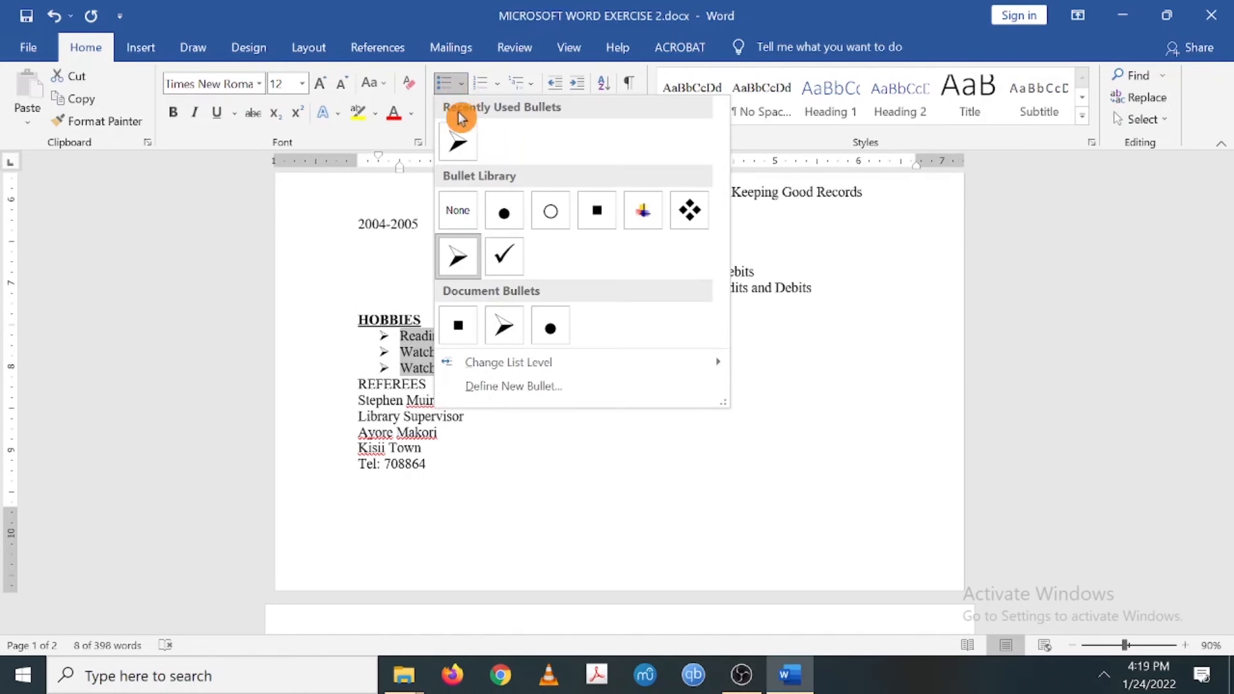
click(463, 326)
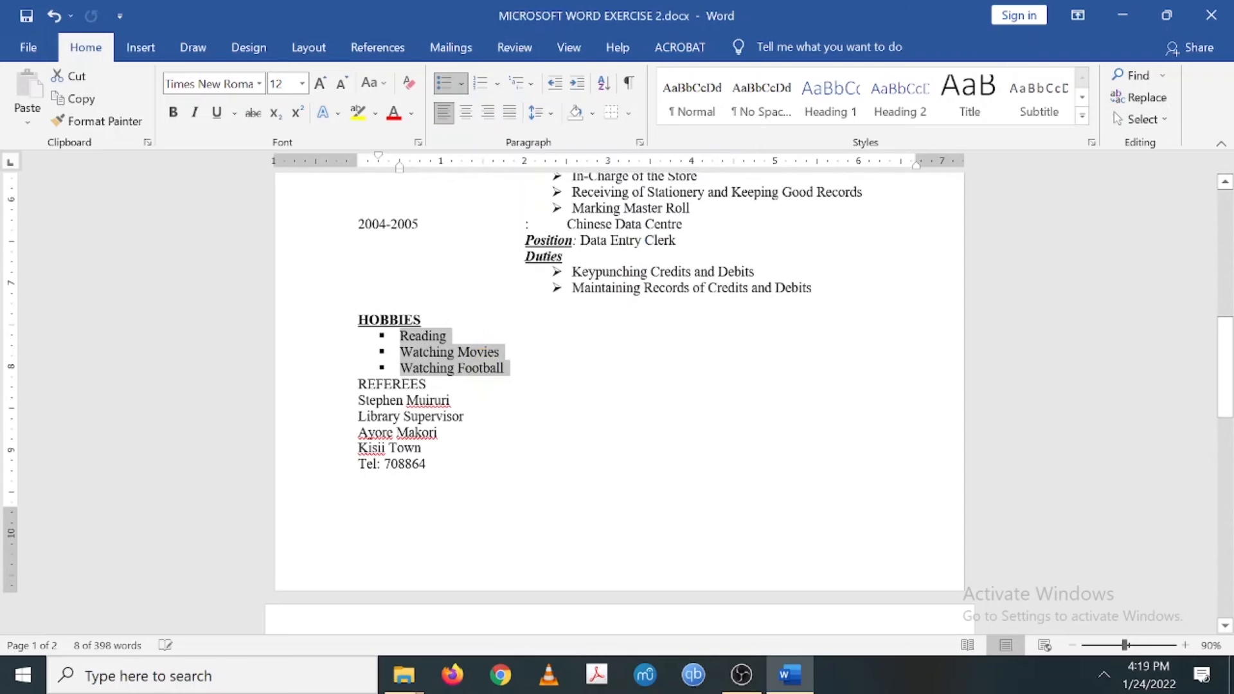
click(467, 416)
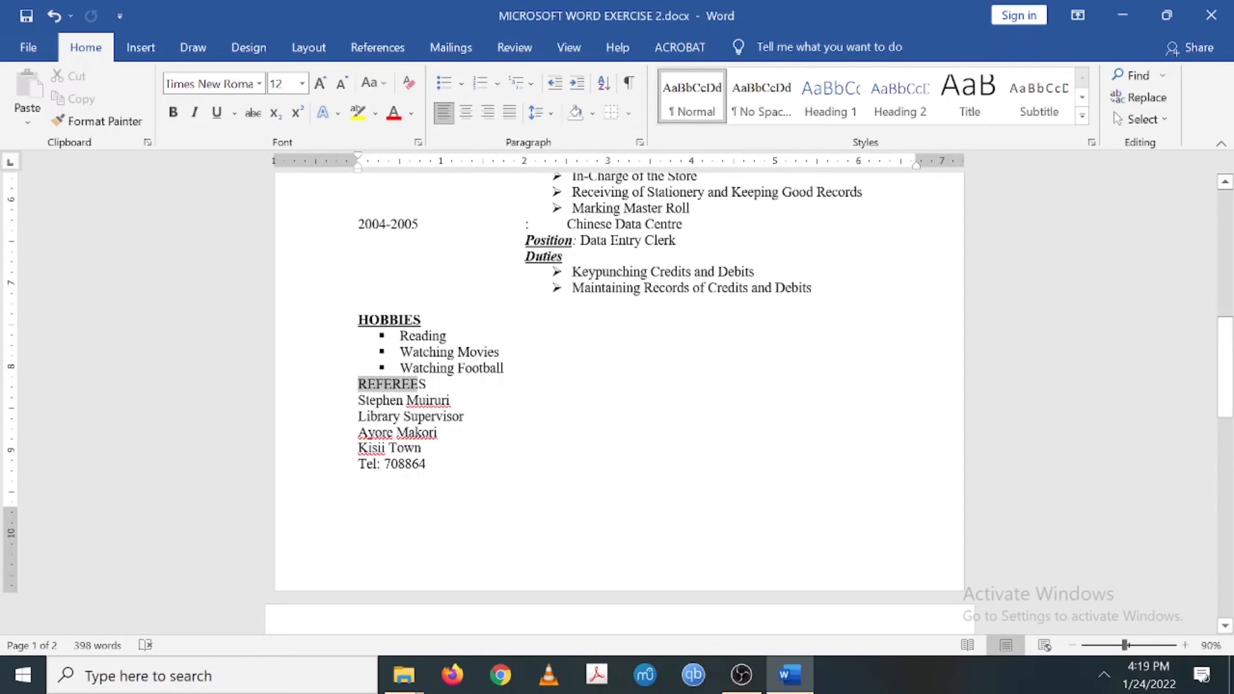
- Make the REFEREES heading bold and underlined
drag(409, 386, 432, 389)
click(180, 115)
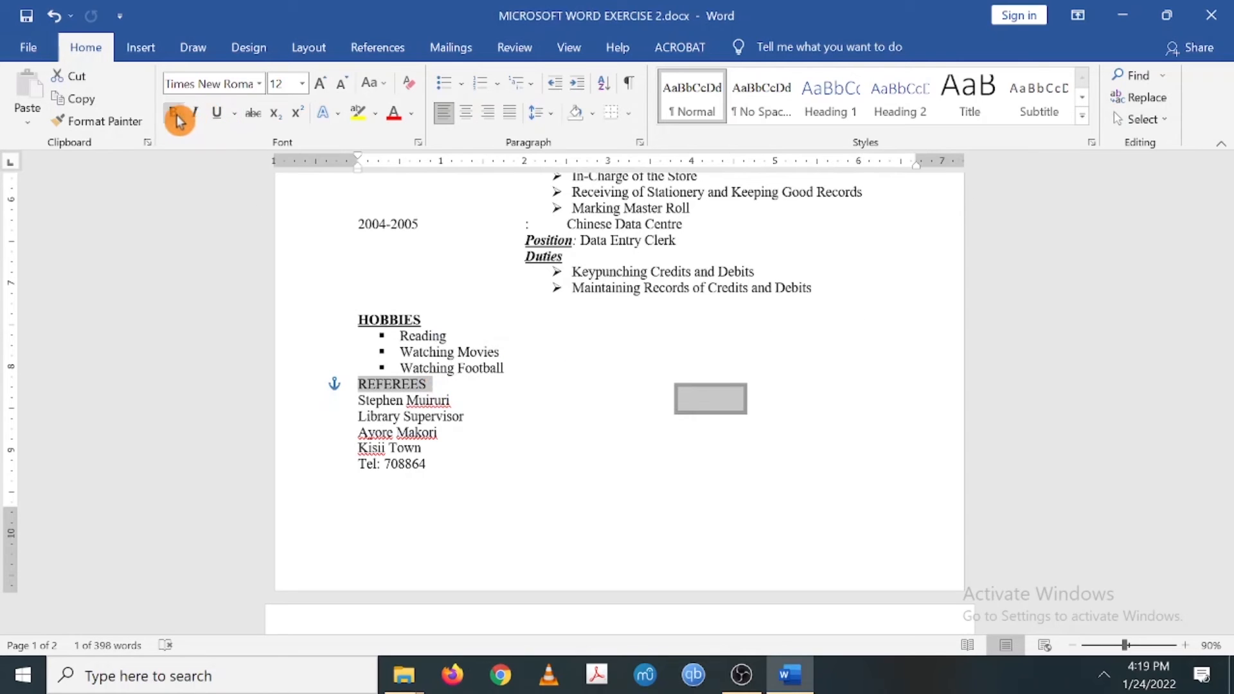
click(217, 113)
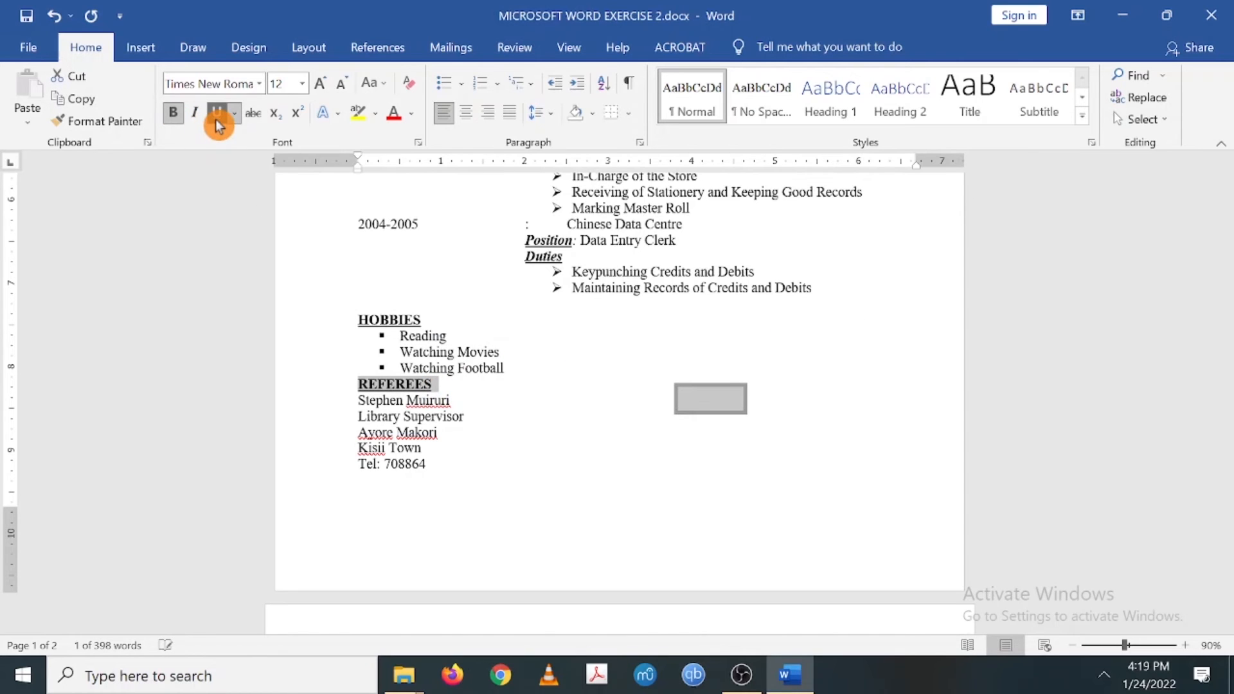
click(710, 398)
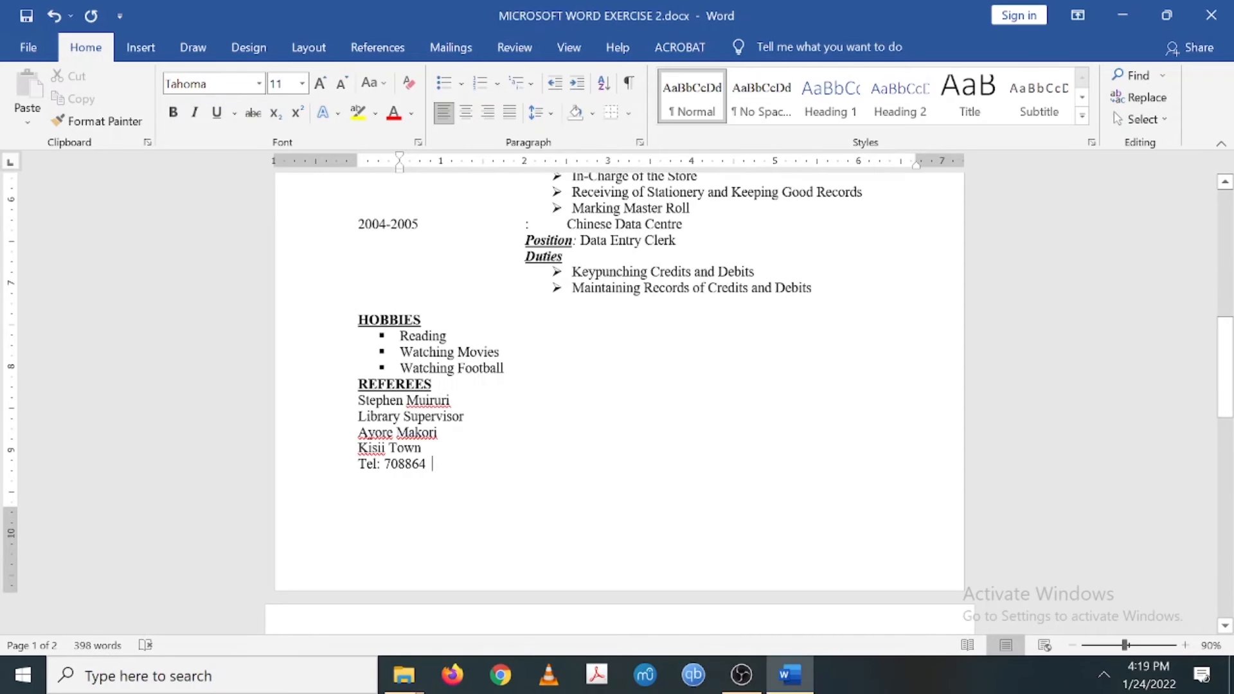
- Add an unbulleted blank line after Watching Football to separate the sections
click(505, 368)
key(Return)
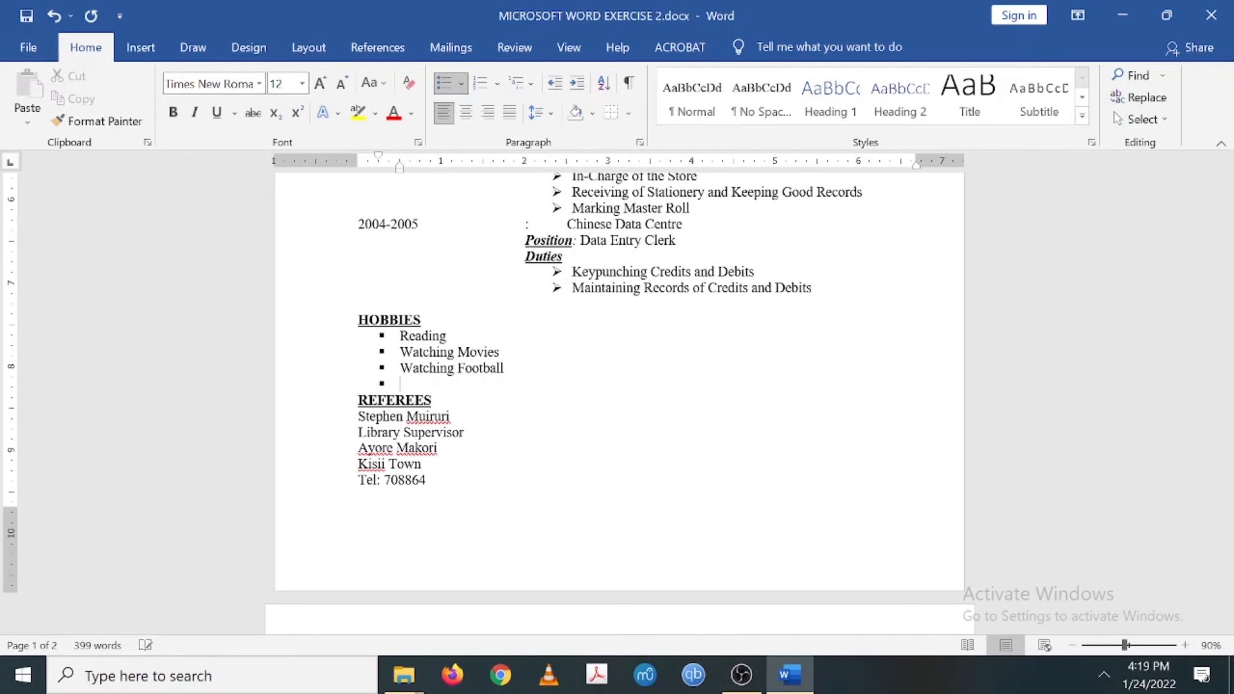
key(BackSpace)
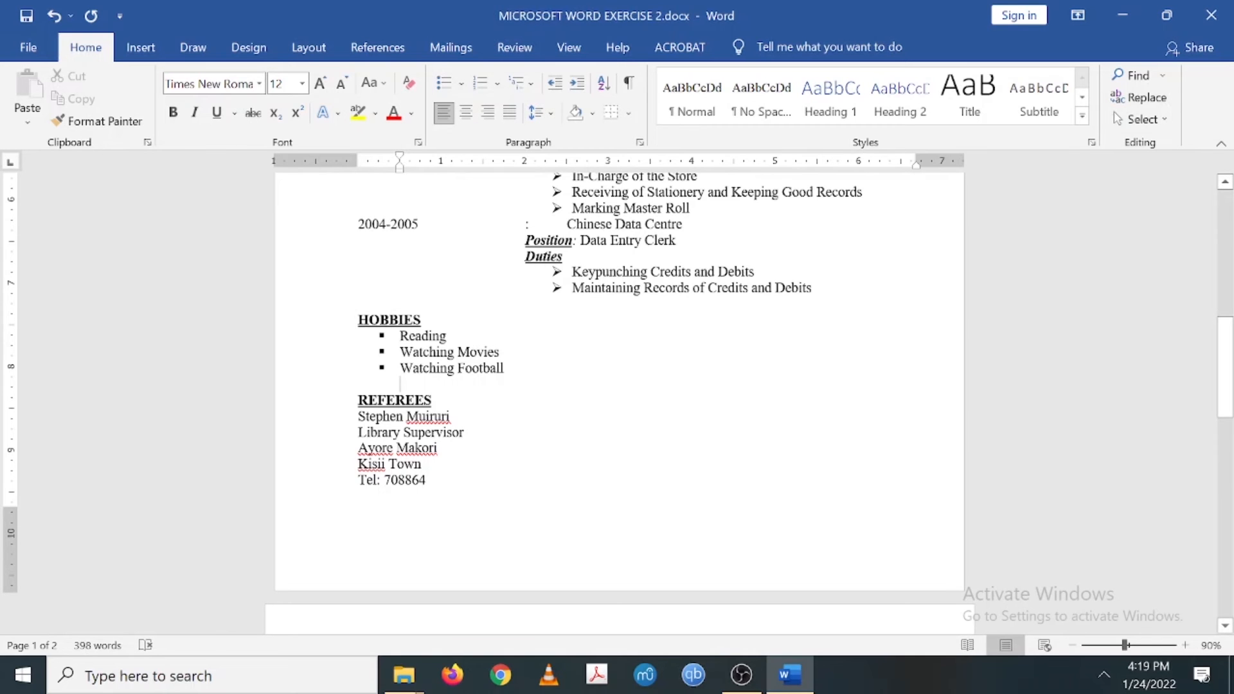
scroll(619, 385, down, 1)
- Add a 'Kenya National Library' line beneath Library Supervisor in the first referee's entry
scroll(617, 399, down, 15)
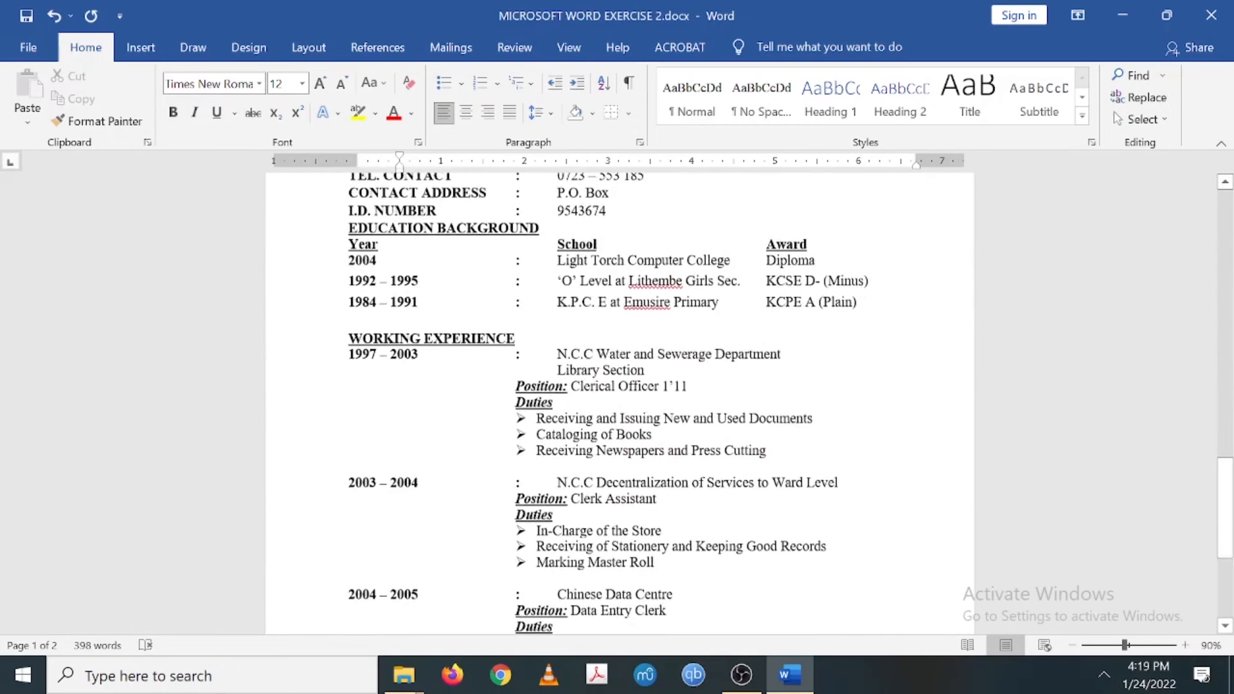
scroll(617, 398, up, 18)
scroll(617, 398, up, 1)
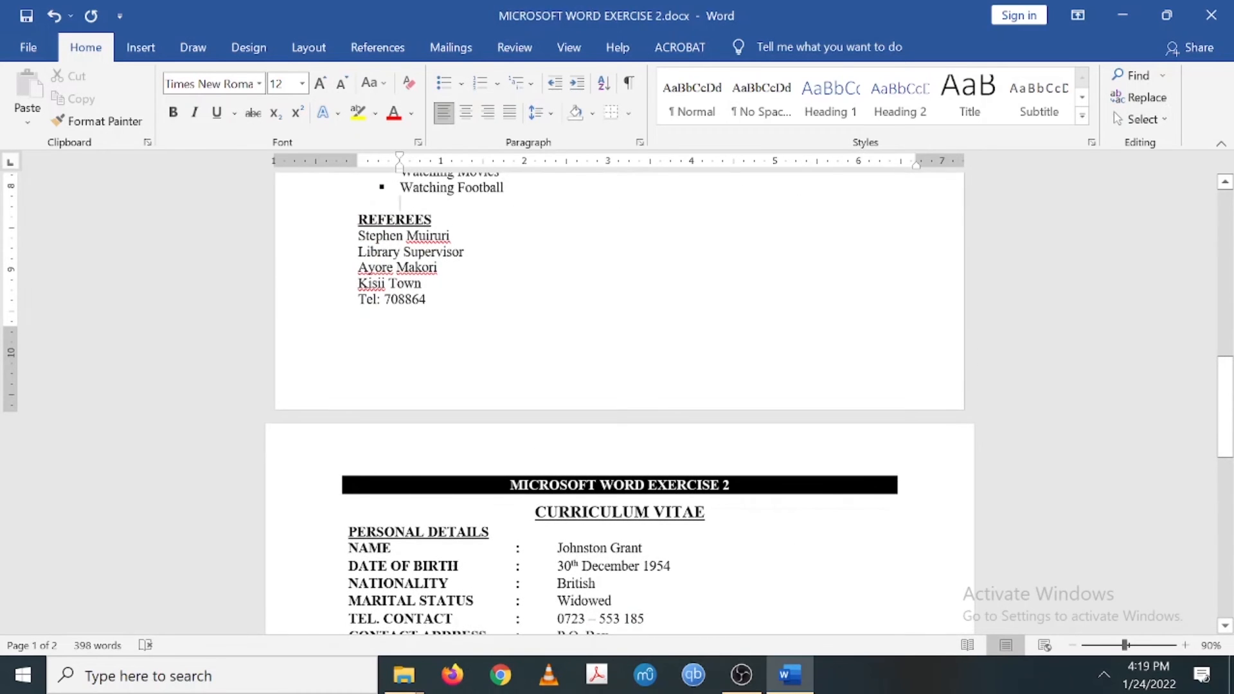
scroll(617, 398, down, 15)
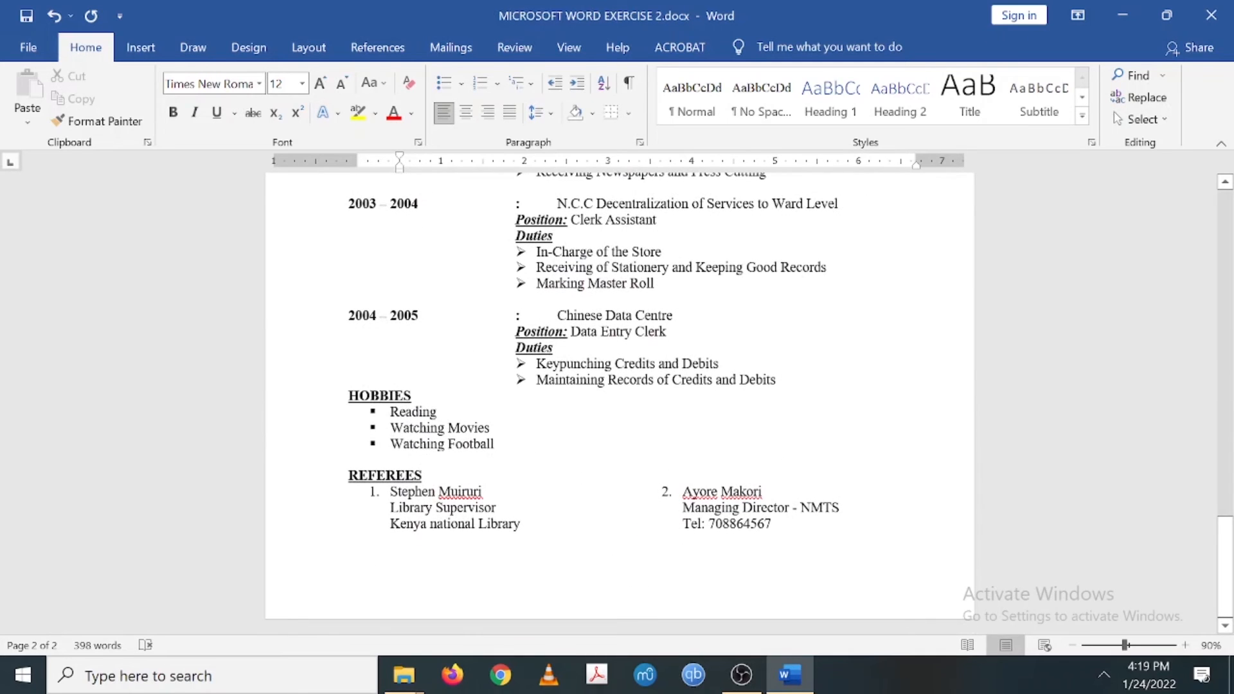
scroll(617, 398, up, 15)
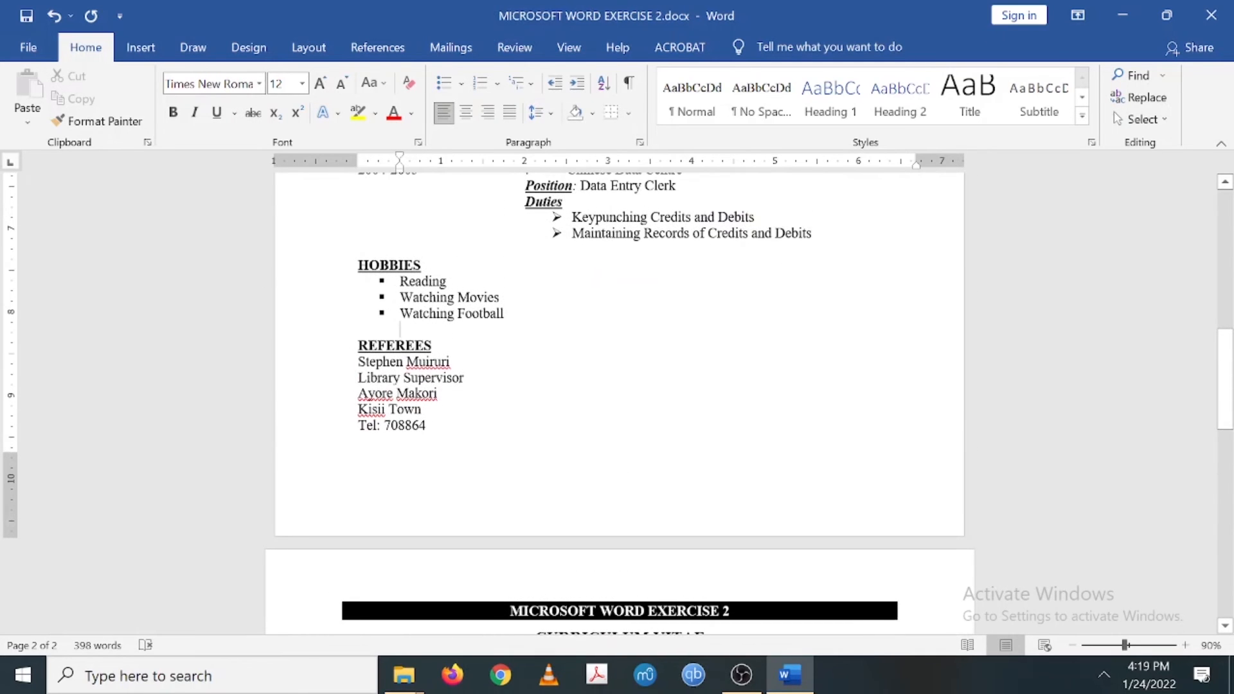
click(466, 378)
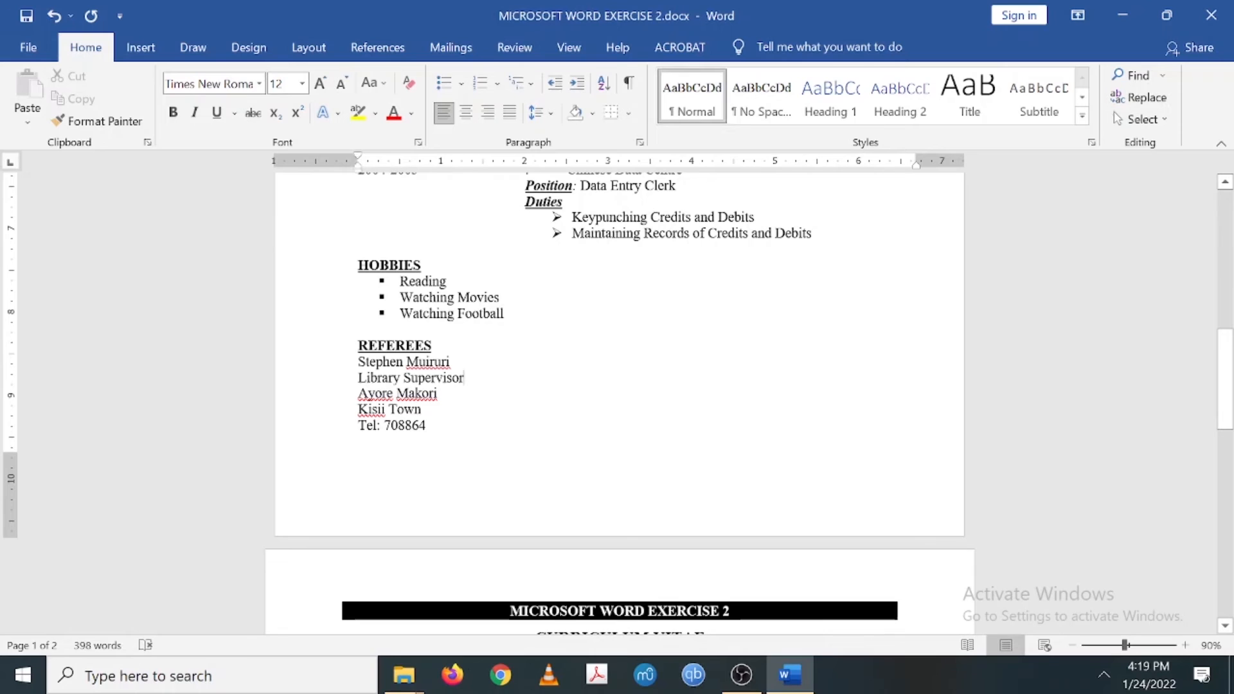
key(Return)
text(K)
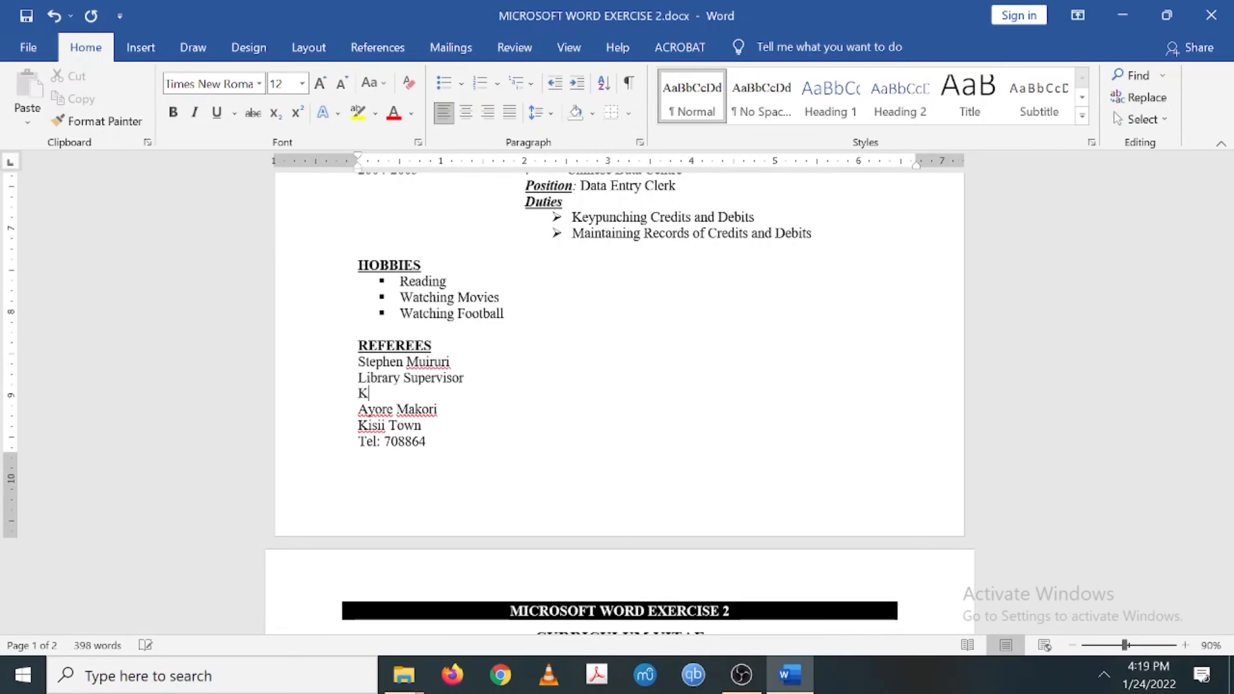
text(enya National Libr)
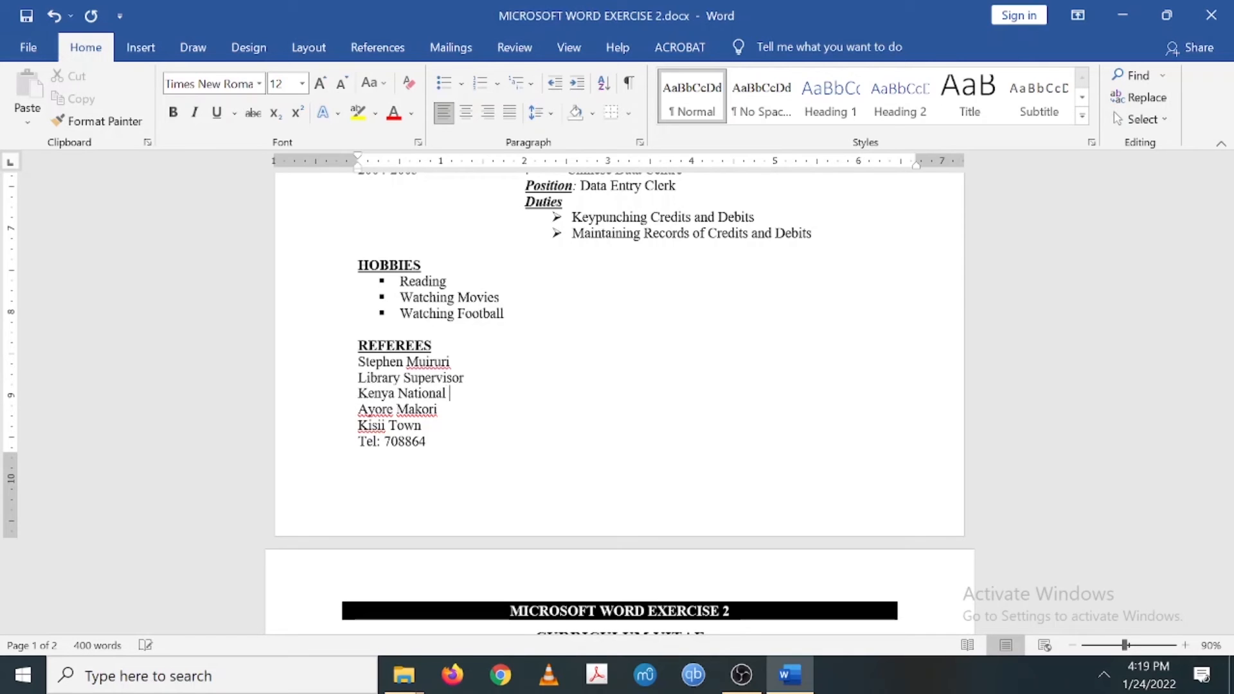
text(ary)
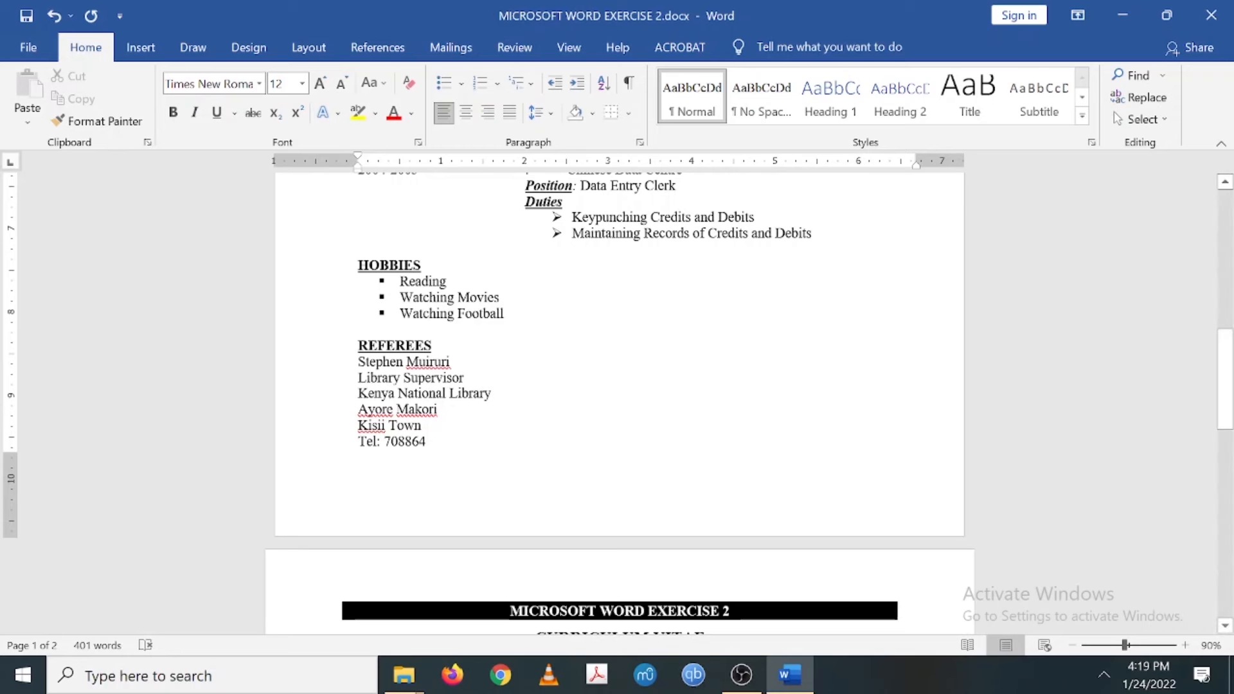
- Type the second referee's name directly after the first referee's name line
scroll(617, 404, down, 3)
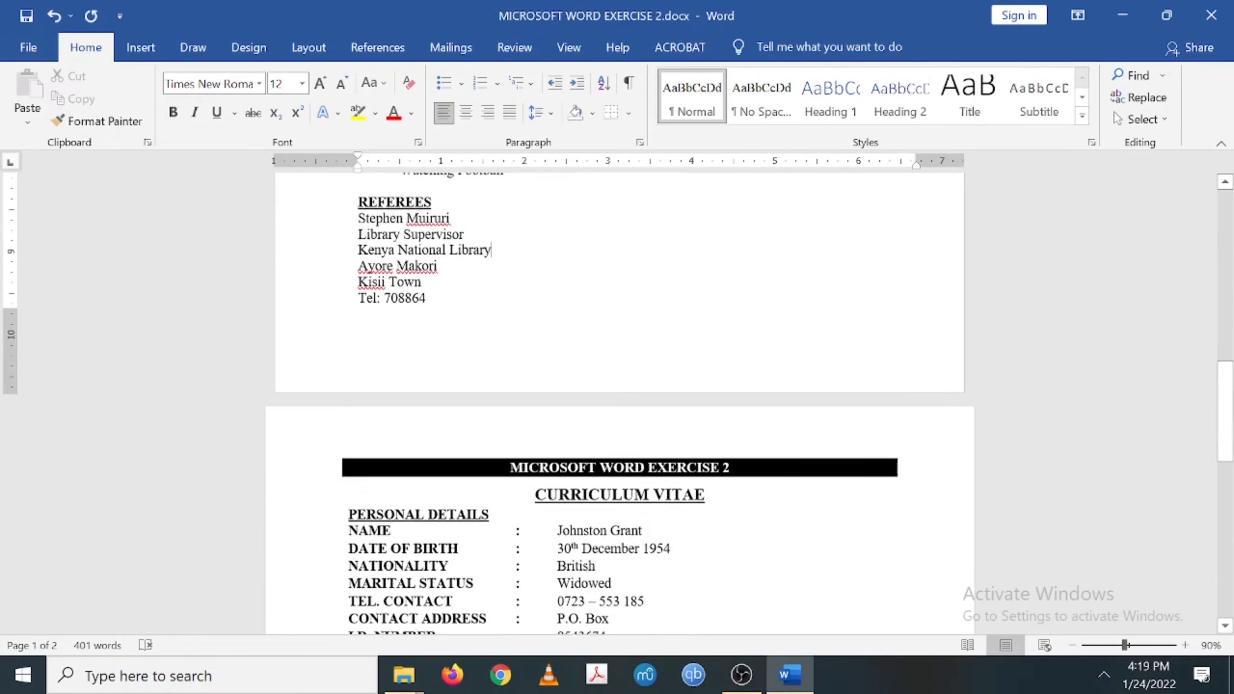
scroll(618, 404, down, 8)
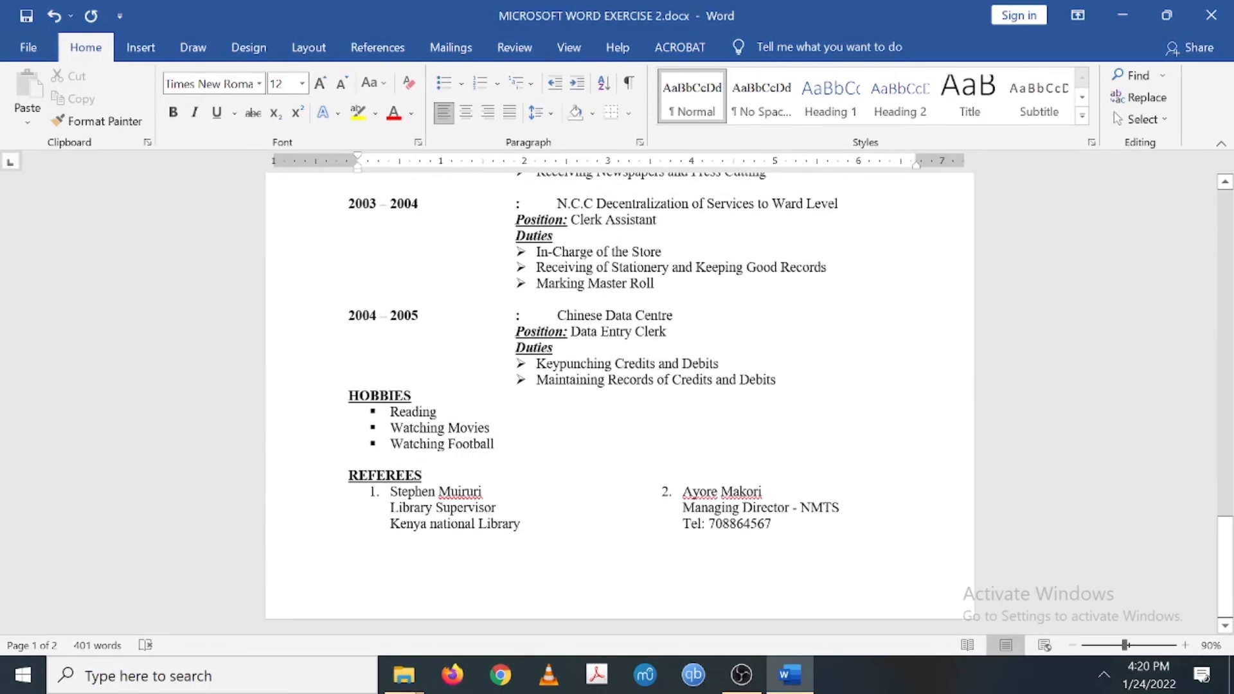
scroll(617, 404, up, 17)
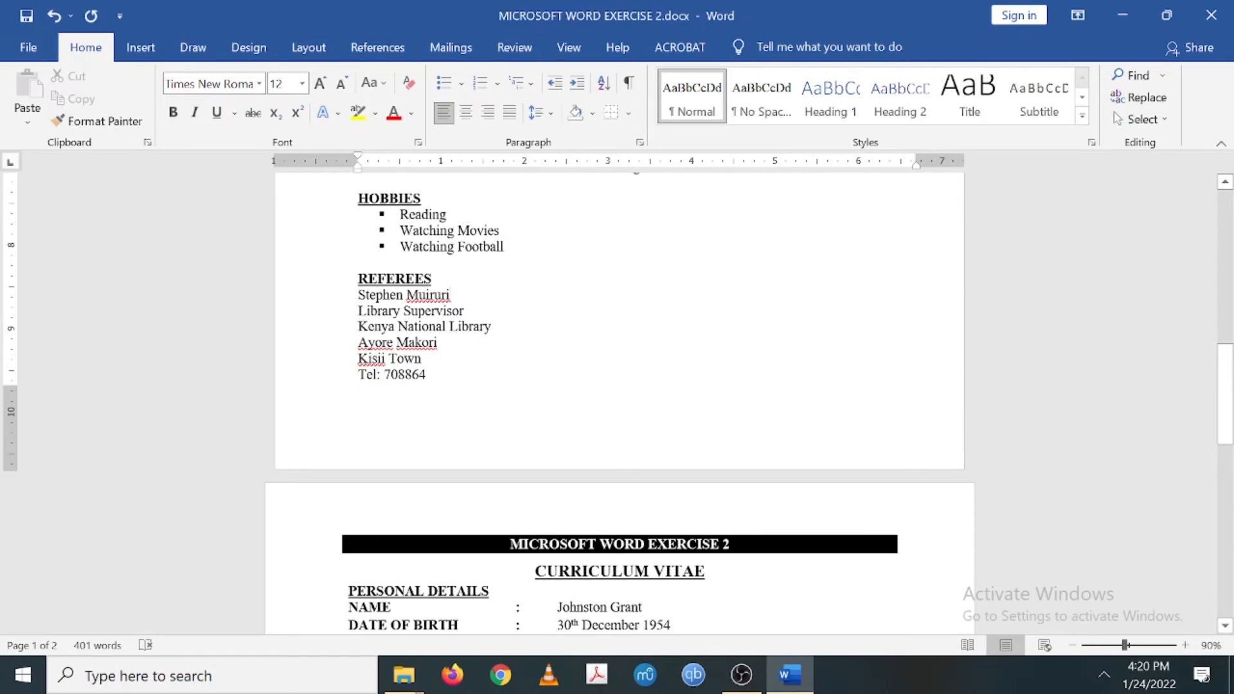
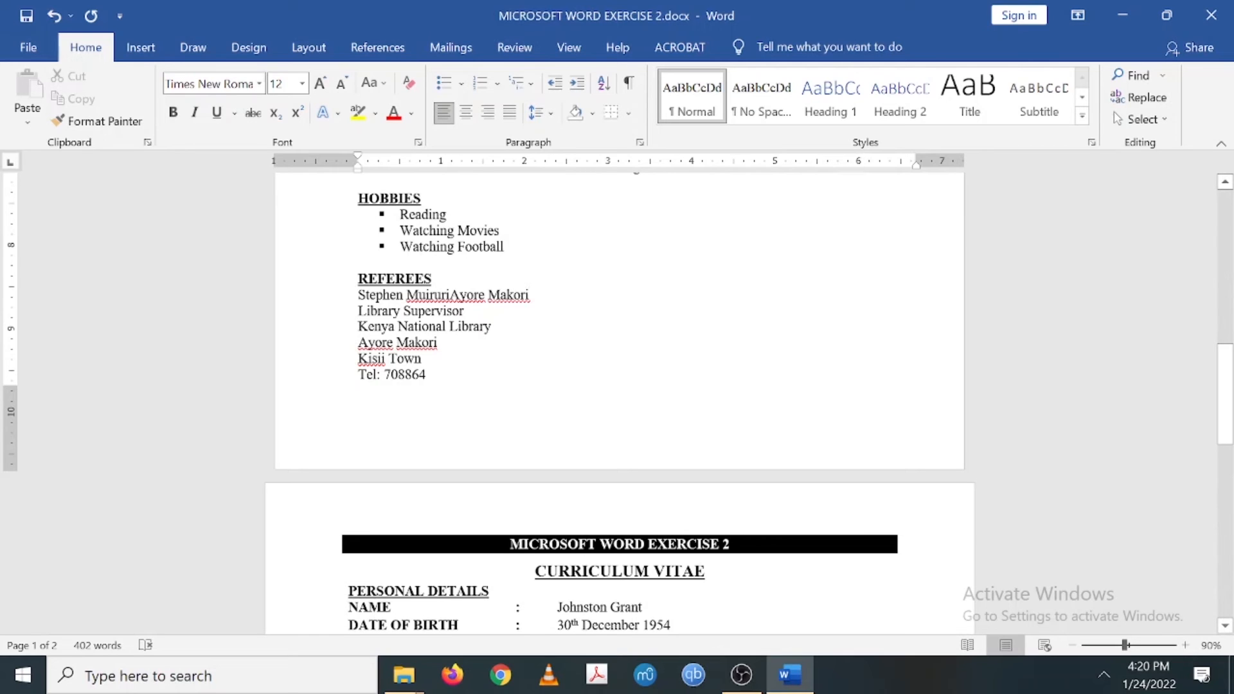
- Tab the second referee's name into a right column and add 'Managing Direcctor' aligned beneath it
key(Tab)
key(Tab)
key(Tab)
key(Tab)
key(Tab)
key(Tab)
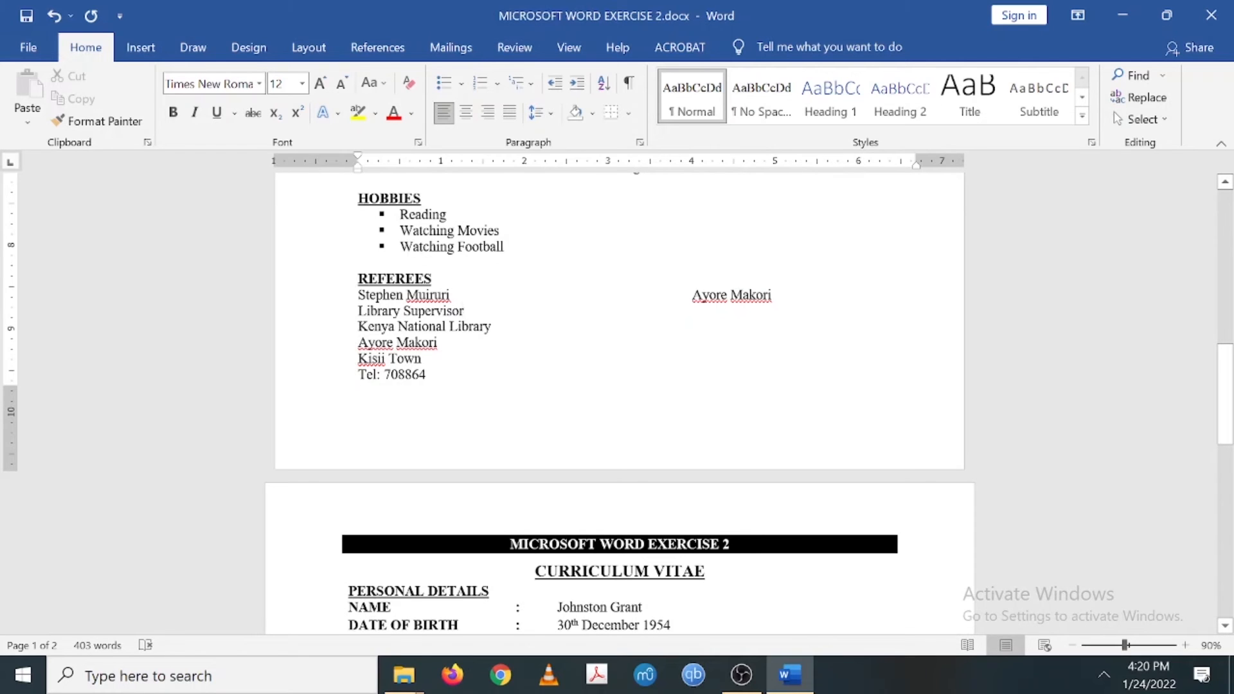
scroll(620, 385, down, 10)
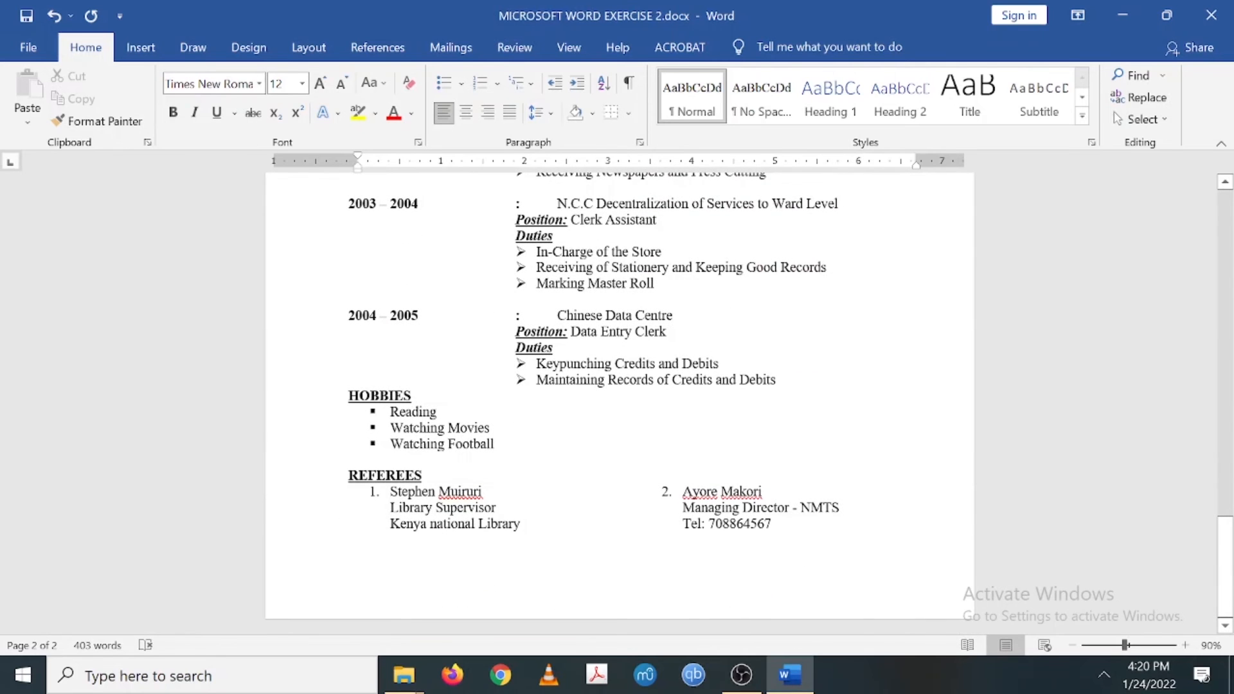
scroll(620, 385, up, 11)
click(432, 395)
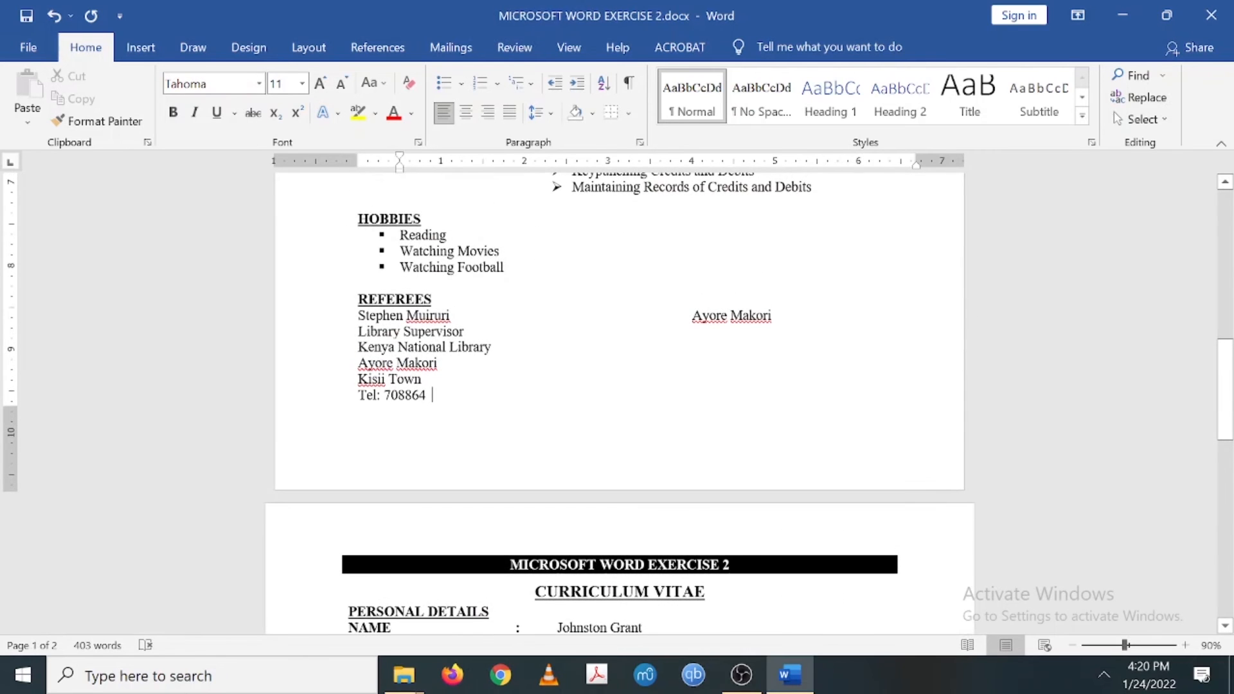
click(465, 332)
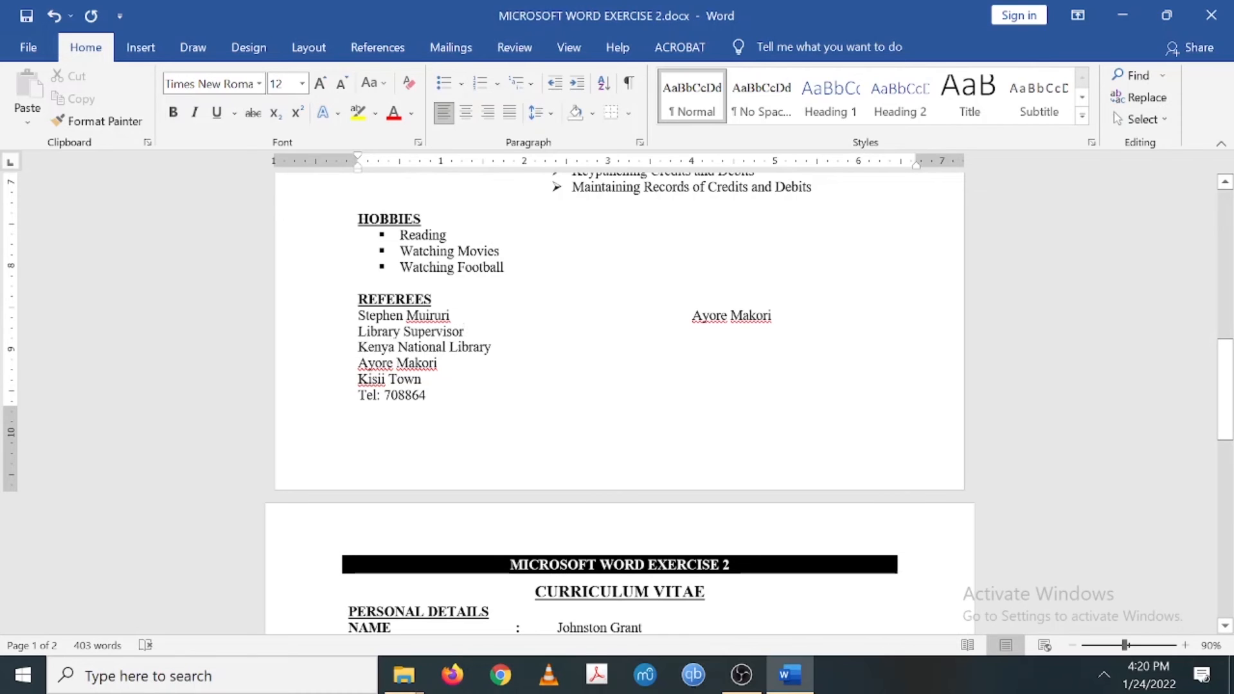
text(Man)
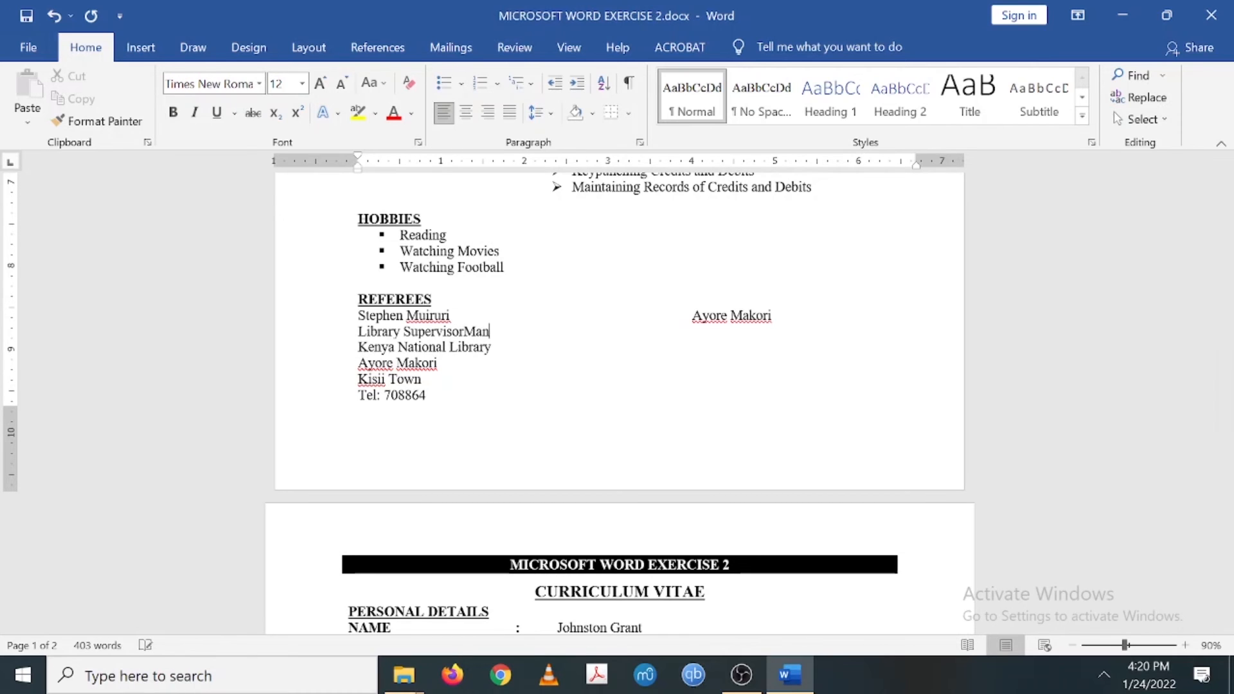
text(aging Dire)
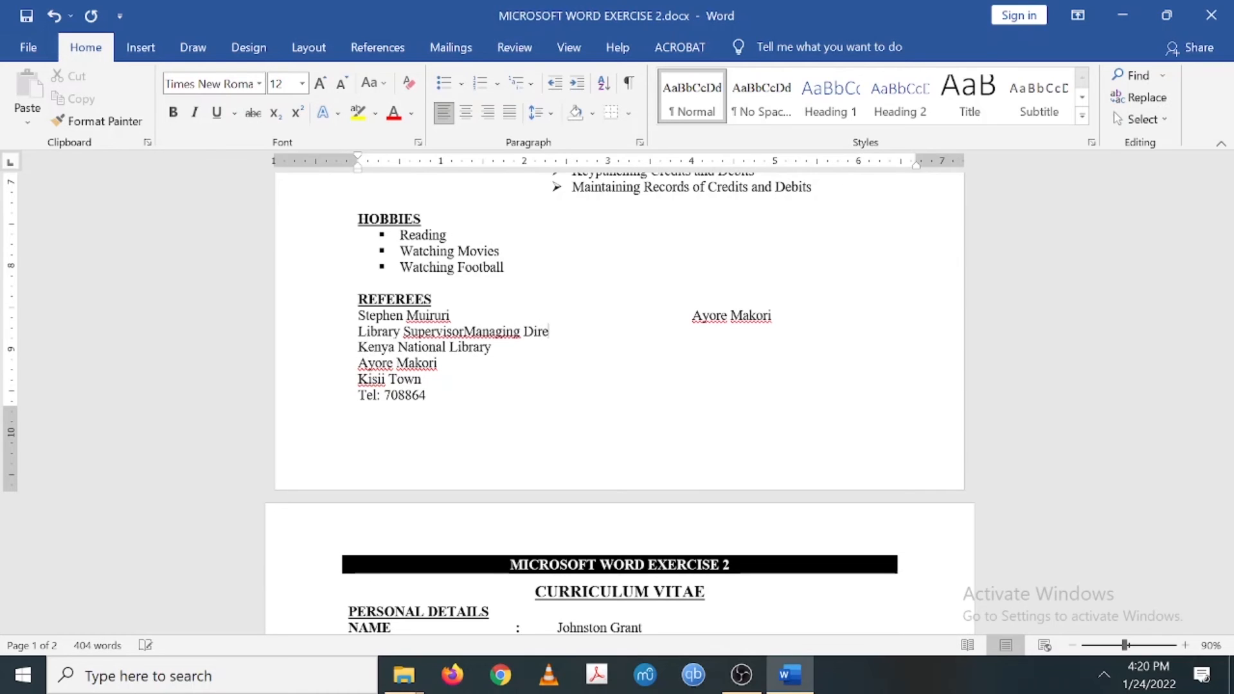
text(cctor)
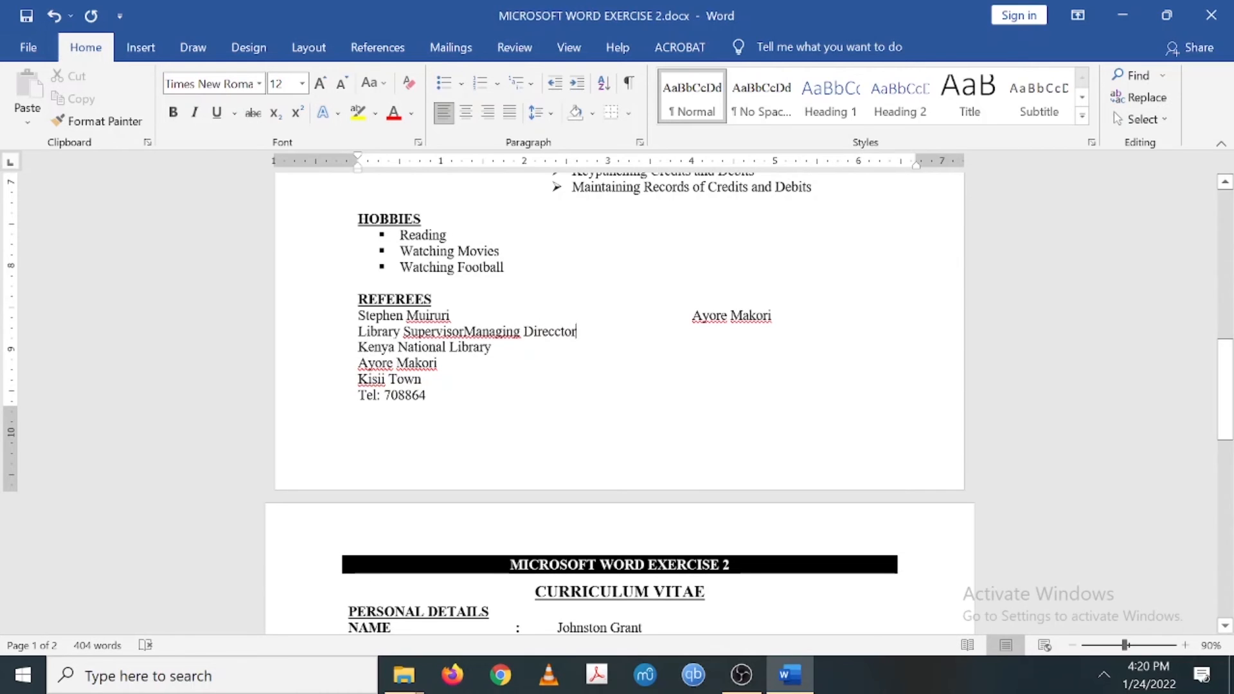
click(463, 332)
key(Tab)
key(Tab)
key(Tab)
key(Tab)
key(Tab)
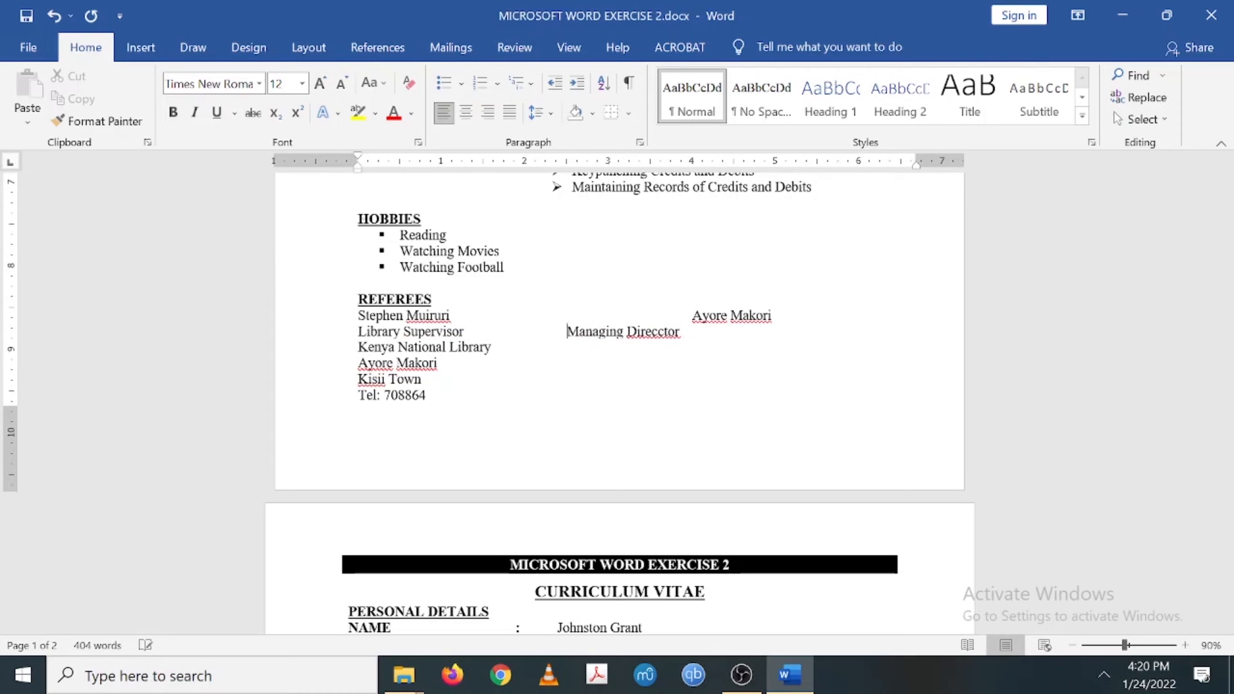
key(Tab)
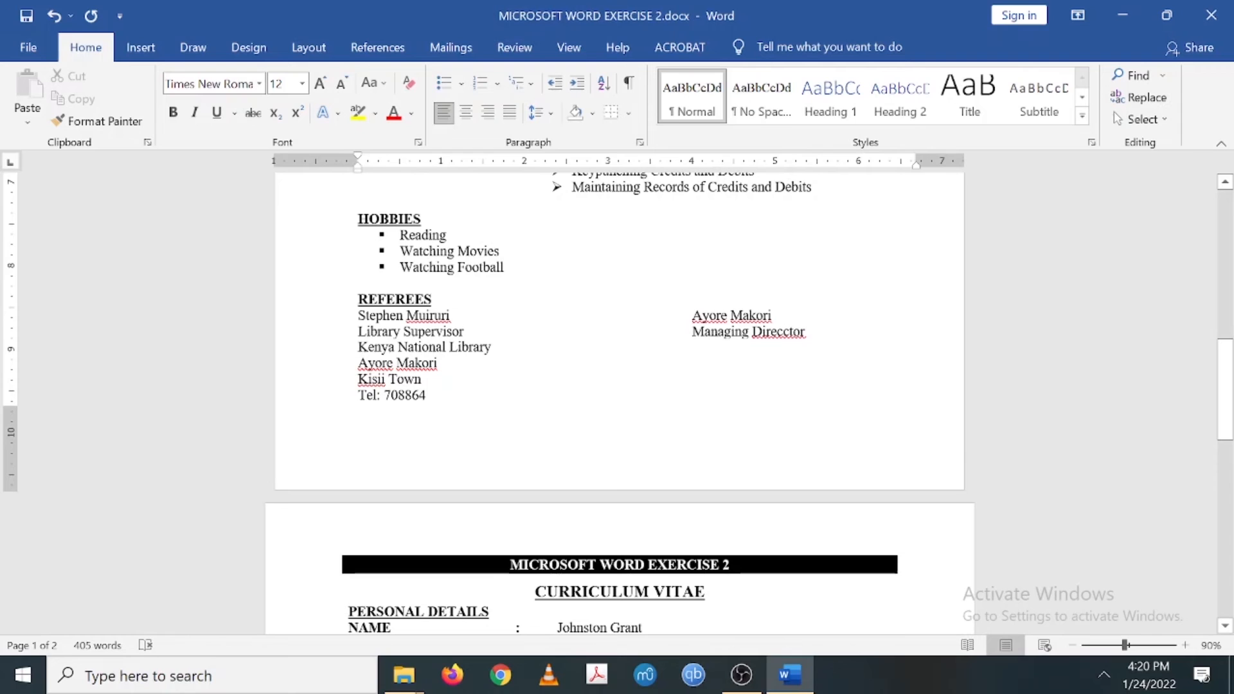
- Delete the three leftover second-referee name, town and telephone lines
drag(358, 379, 431, 395)
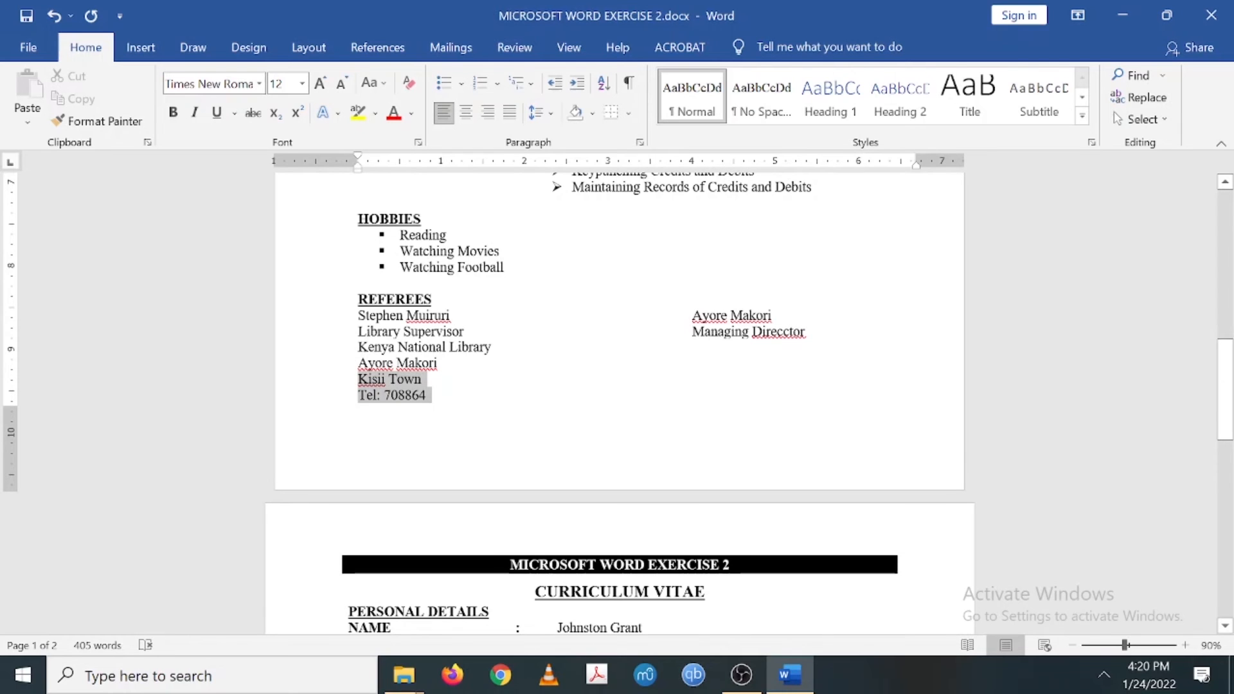
drag(358, 379, 350, 369)
key(Delete)
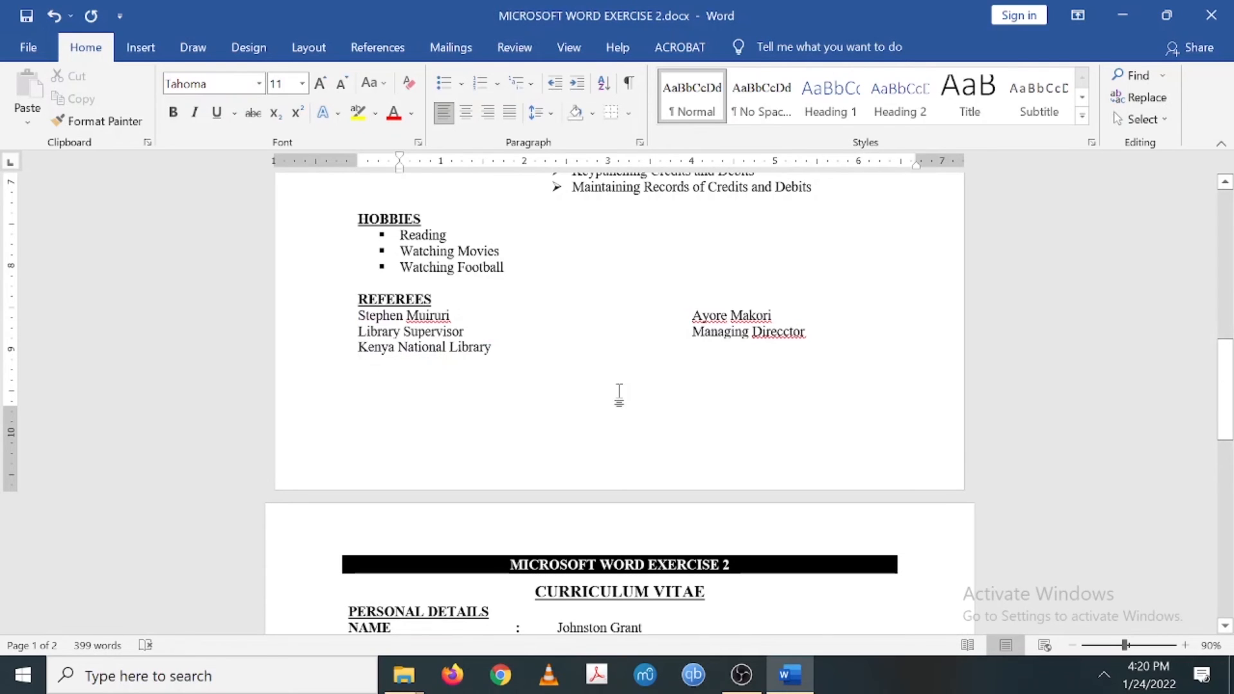
scroll(619, 395, down, 8)
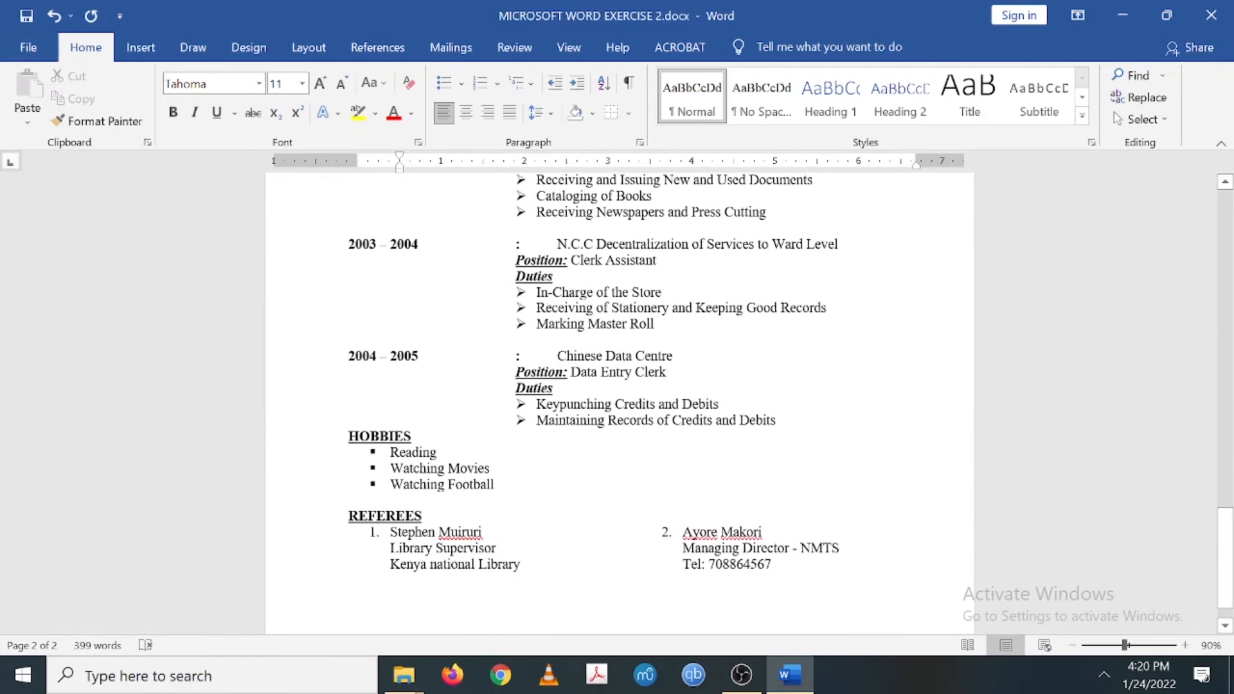
scroll(619, 385, up, 8)
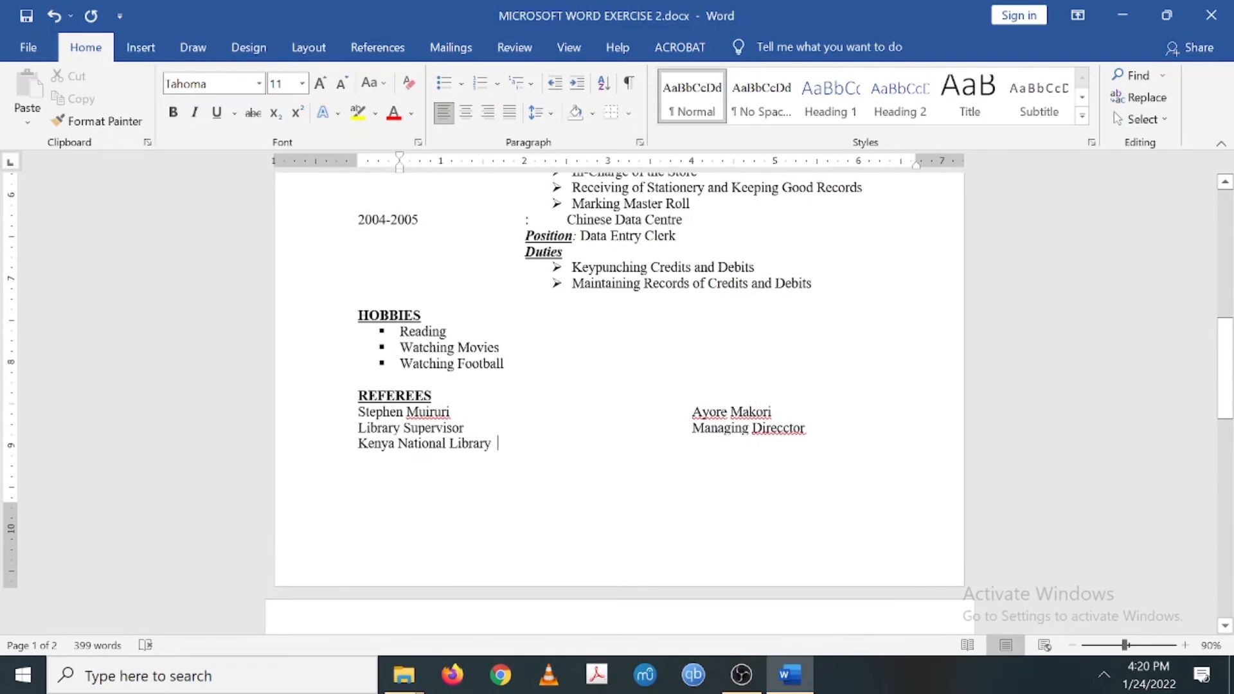
- Add the second referee's telephone number in the right column beside Kenya National Library
key(Return)
text(Te)
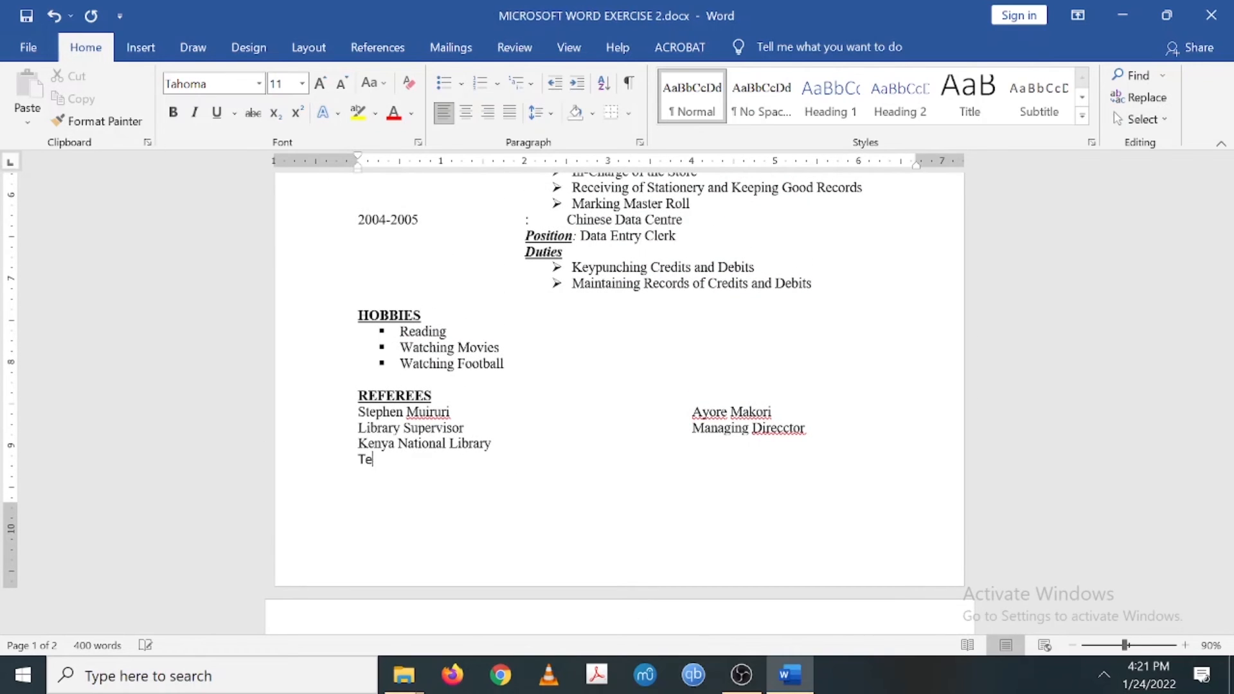
key(BackSpace)
key(BackSpace)
key(BackSpace)
key(Return)
text(T)
key(BackSpace)
key(BackSpace)
key(Return)
text(Tel)
click(492, 443)
key(Tab)
key(Tab)
key(Tab)
key(Tab)
key(Tab)
text(Tel)
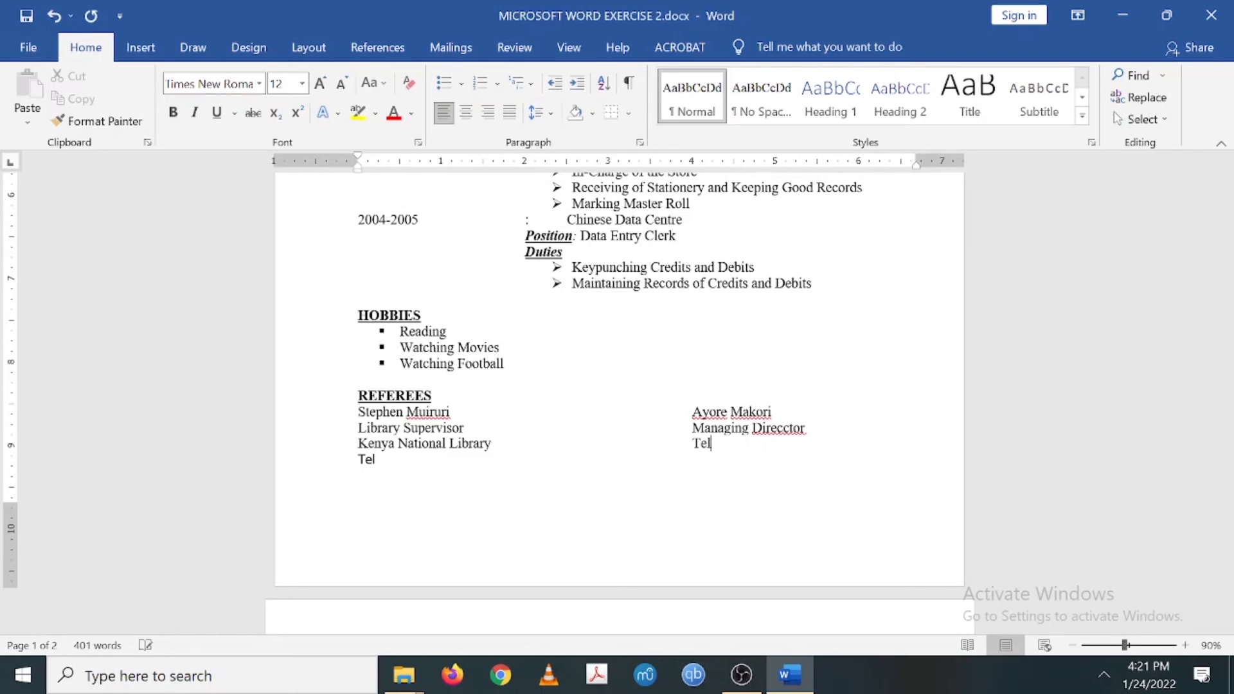
text(:08976546)
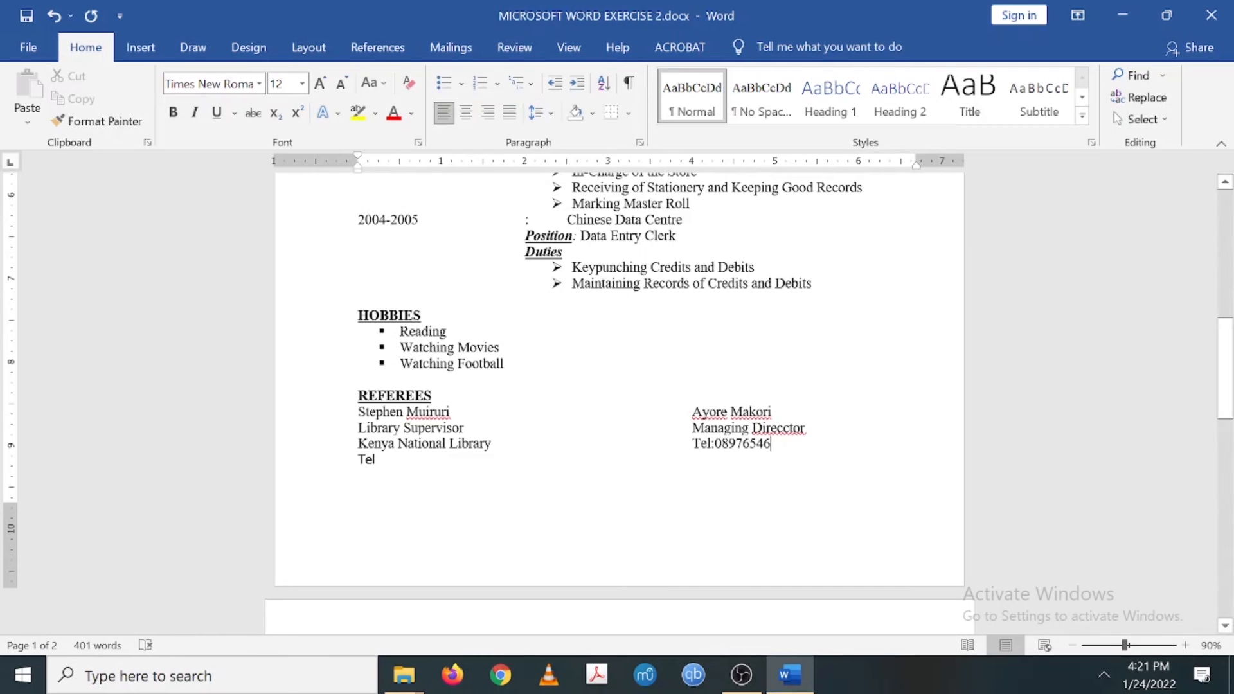
click(377, 459)
key(BackSpace)
key(BackSpace)
key(BackSpace)
key(BackSpace)
- Remove the indent and the 1. numbering so referee lines start at the left margin
click(358, 412)
text(1.)
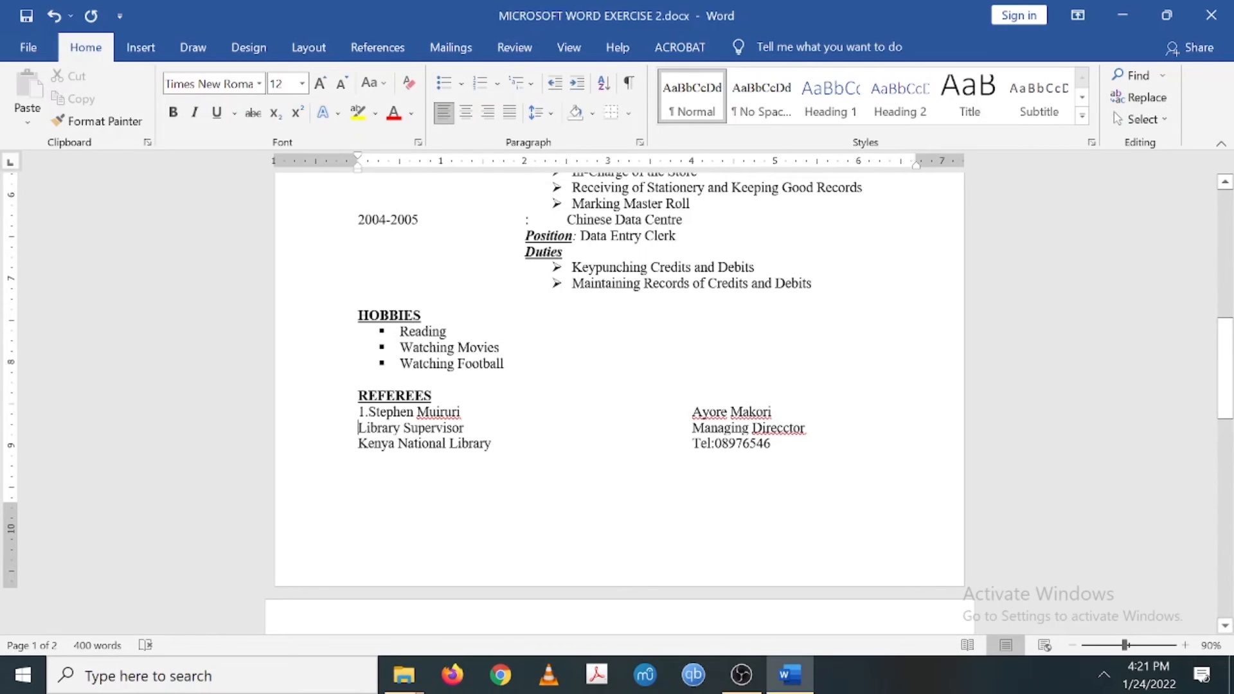
key(Tab)
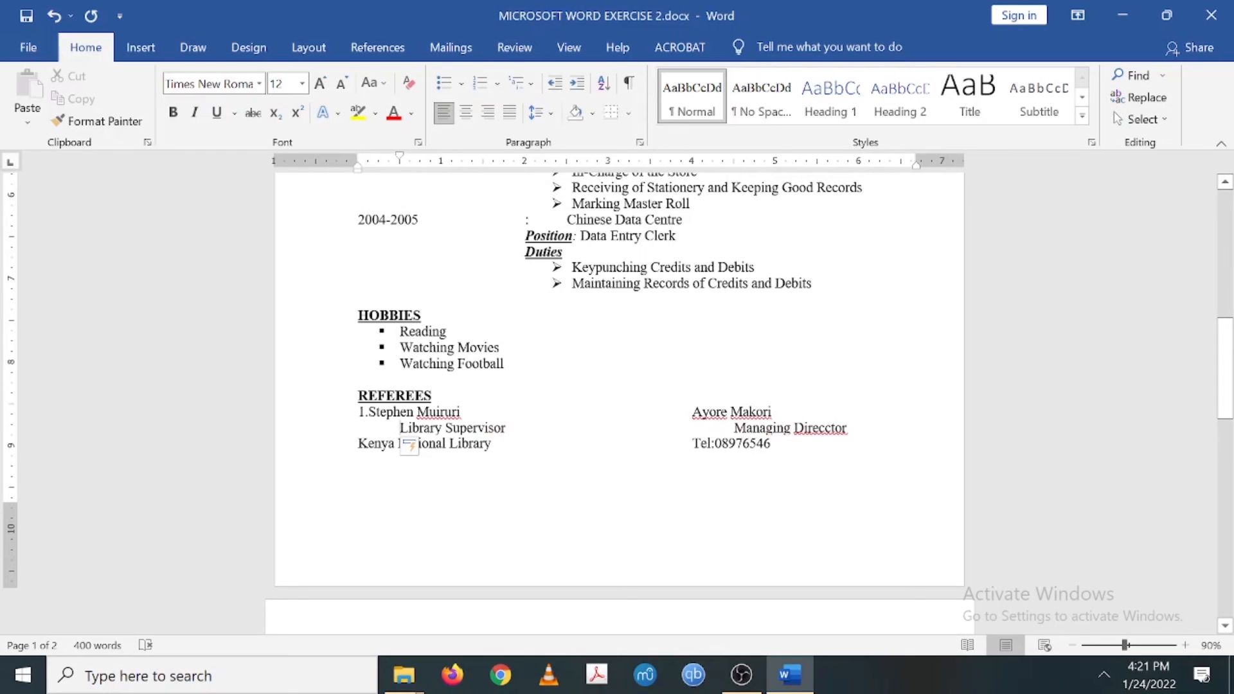
key(BackSpace)
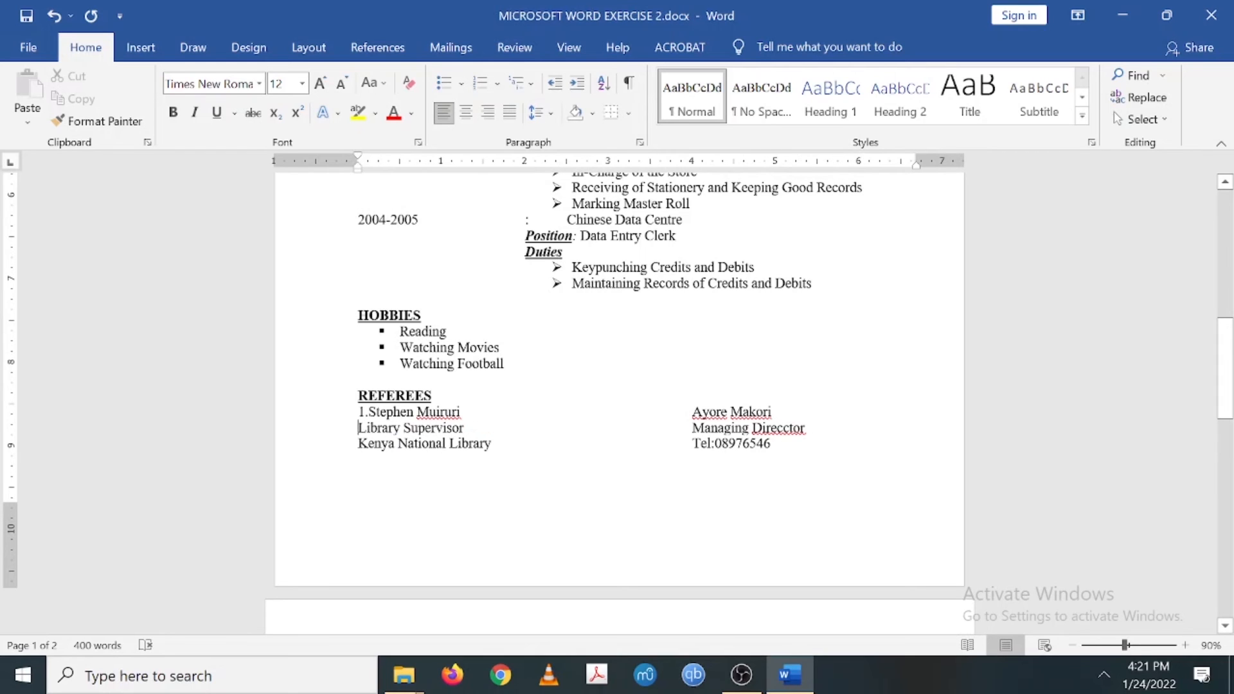
key(BackSpace)
key(BackSpace)
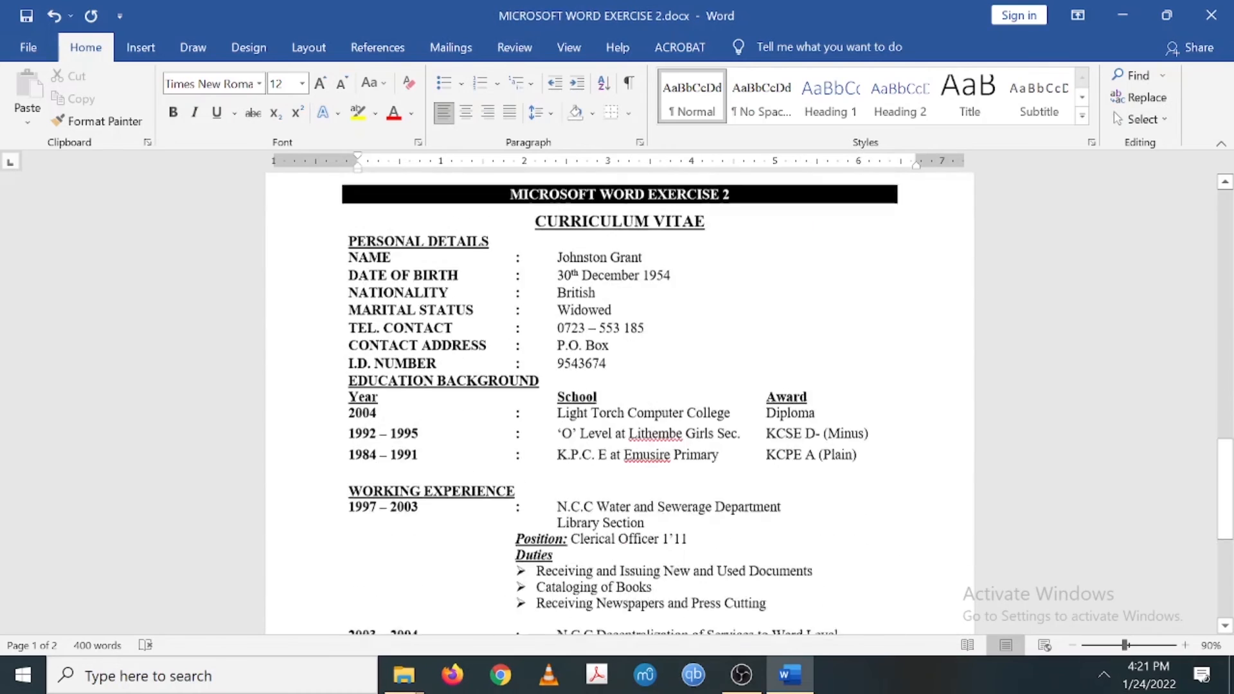
scroll(619, 385, down, 10)
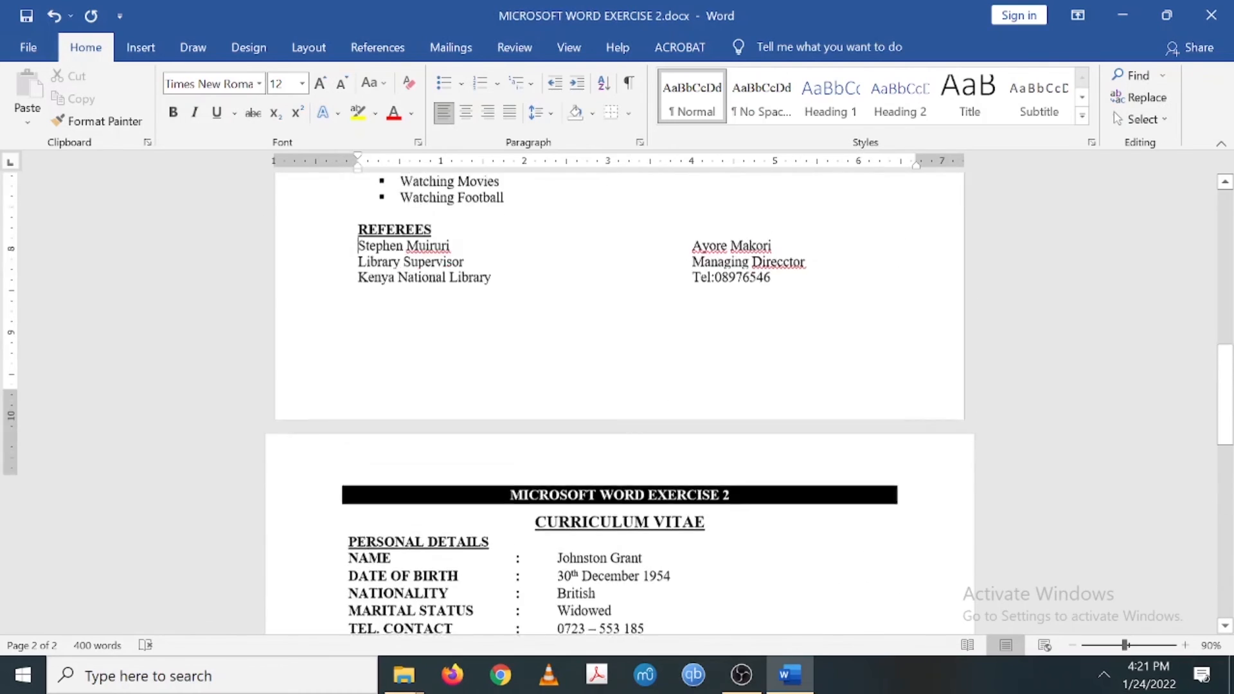
scroll(617, 399, up, 5)
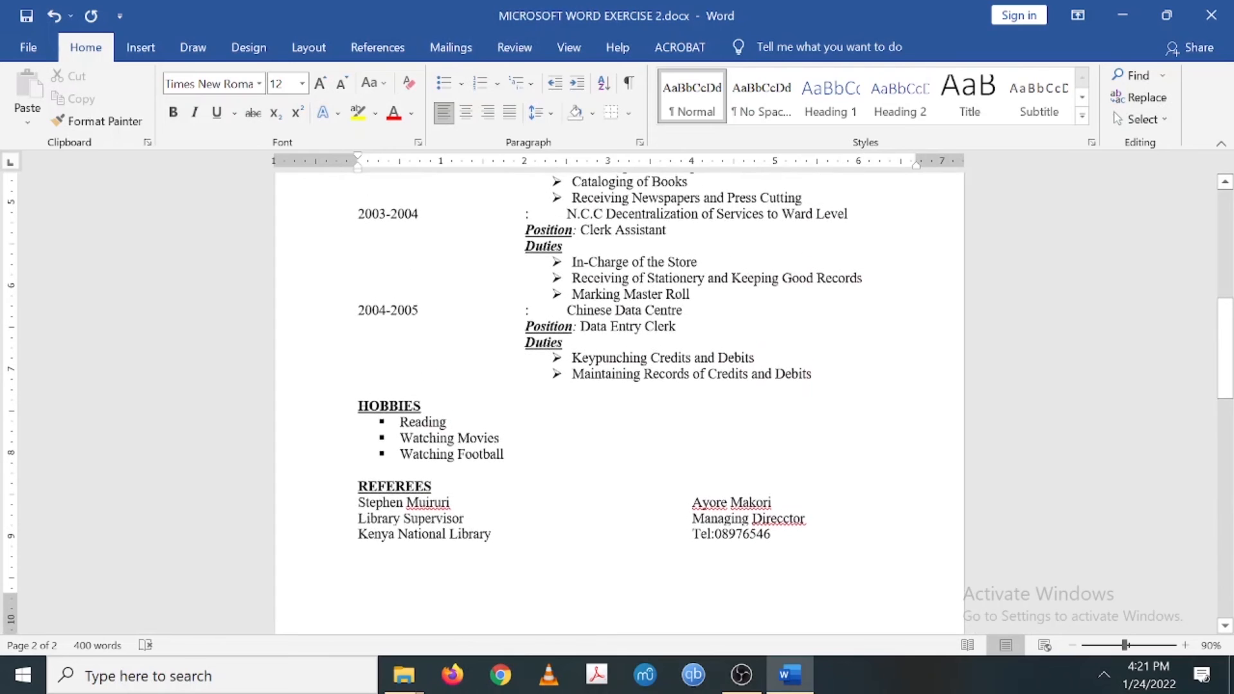
scroll(619, 399, down, 1)
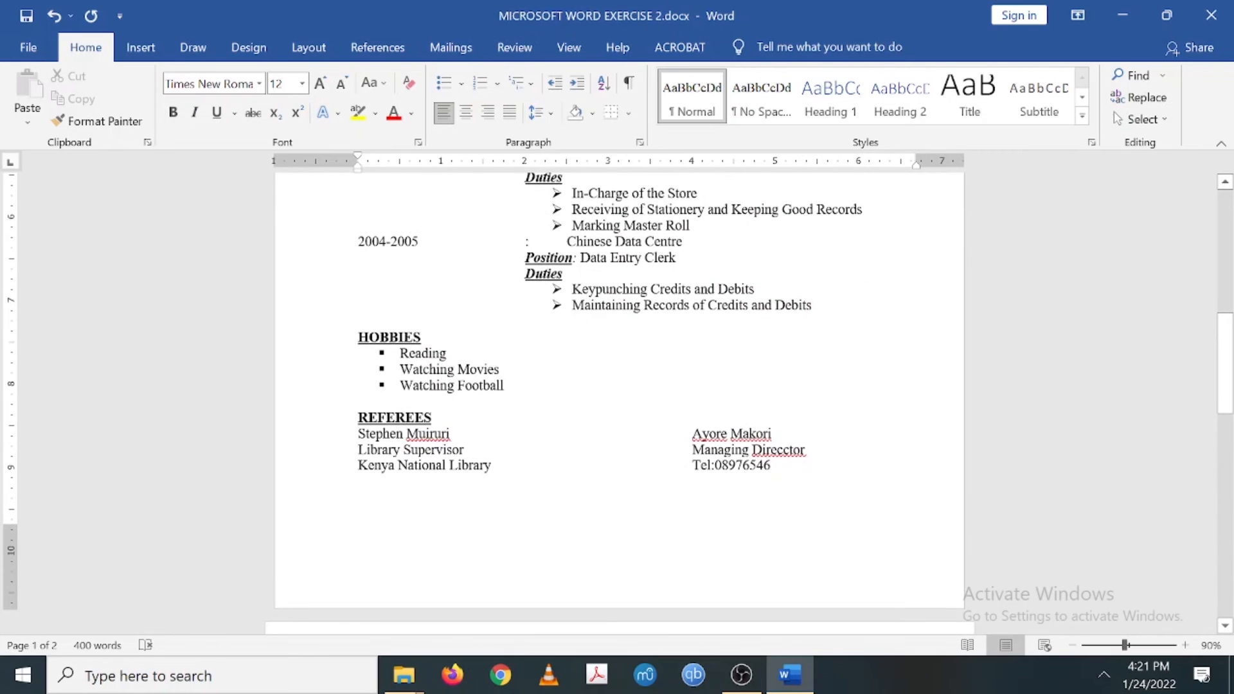
scroll(617, 386, up, 3)
scroll(617, 398, up, 8)
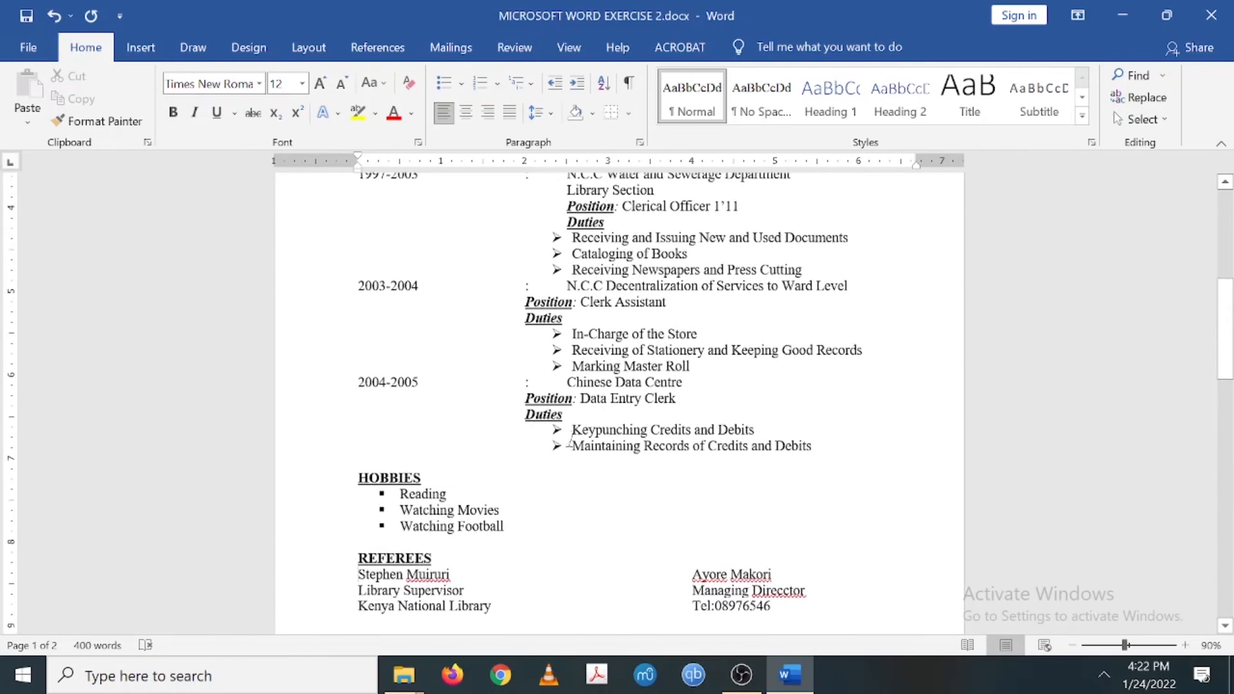
scroll(617, 399, up, 1)
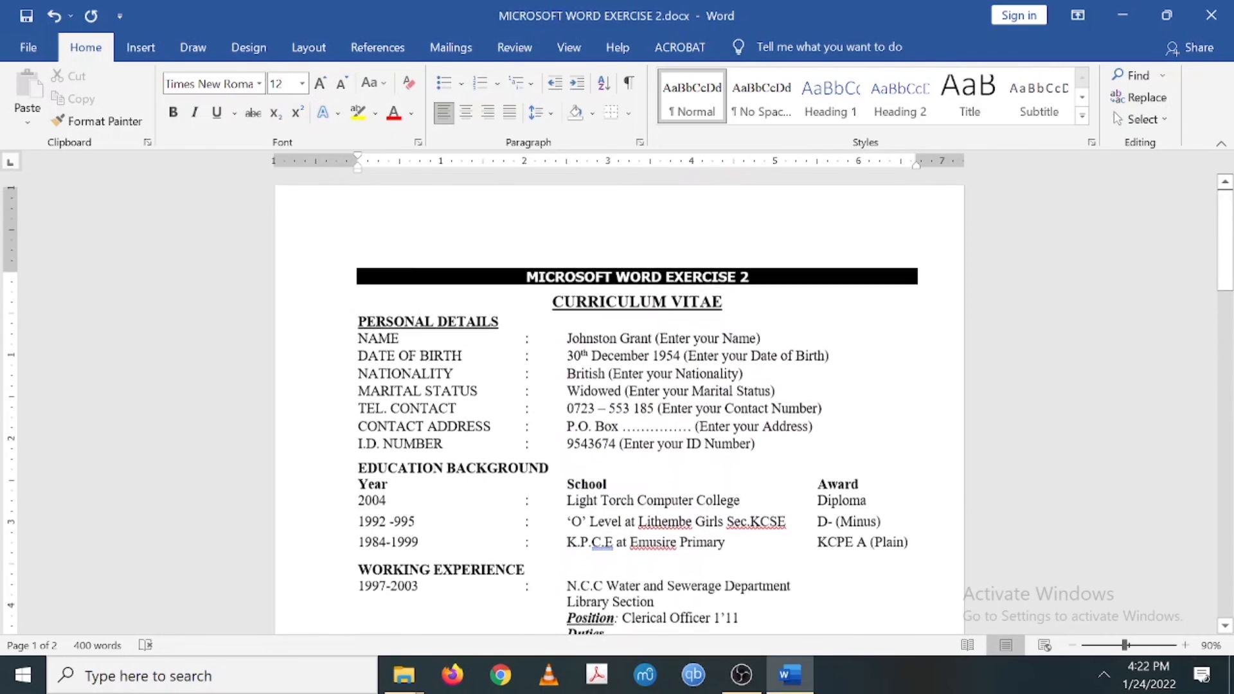
click(617, 280)
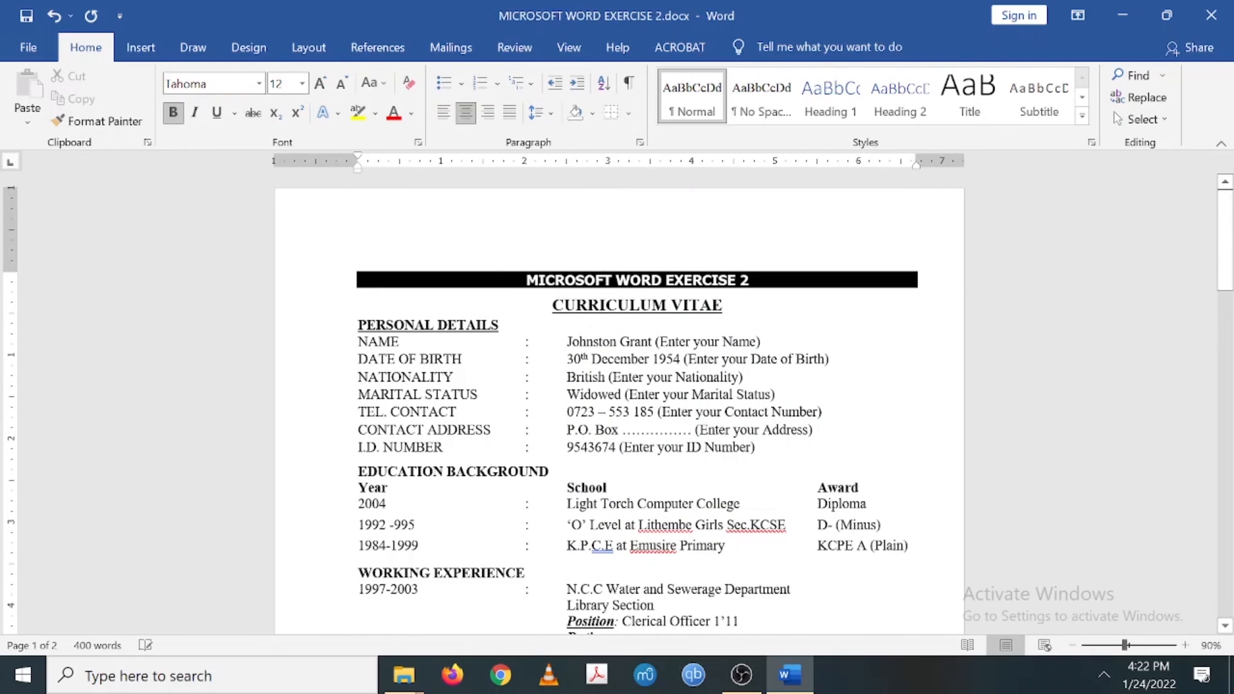
scroll(618, 399, down, 3)
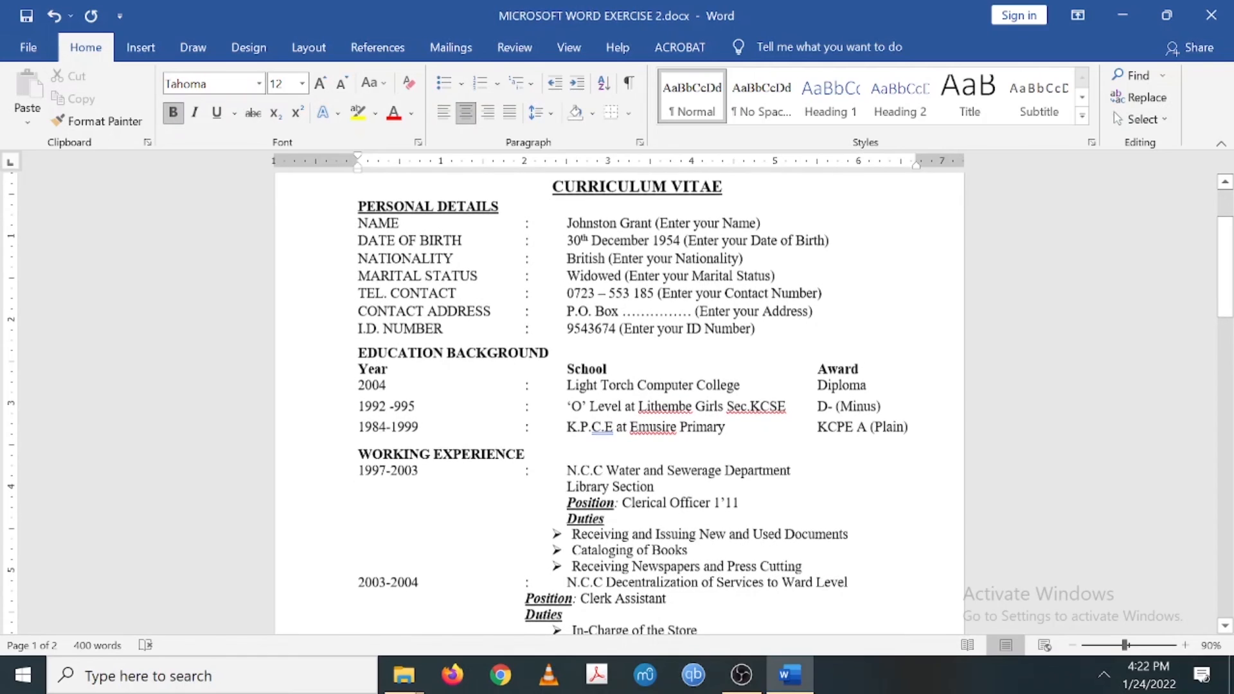
scroll(617, 399, down, 20)
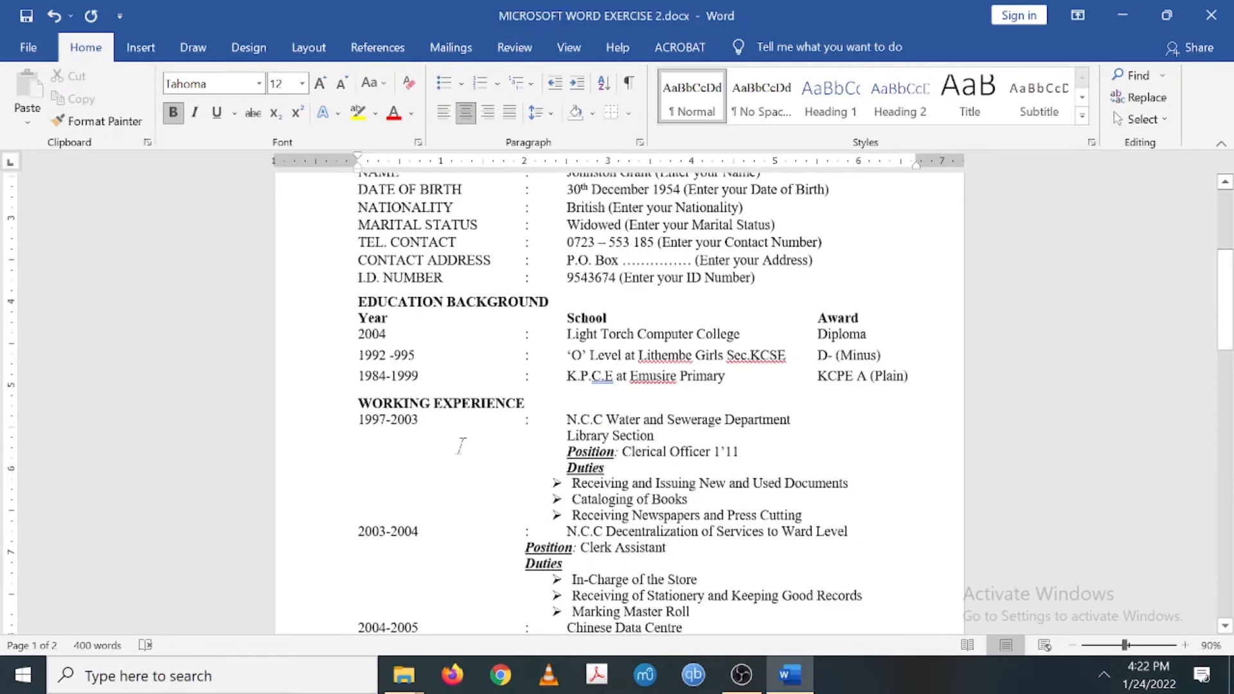
scroll(617, 399, up, 12)
scroll(617, 398, up, 10)
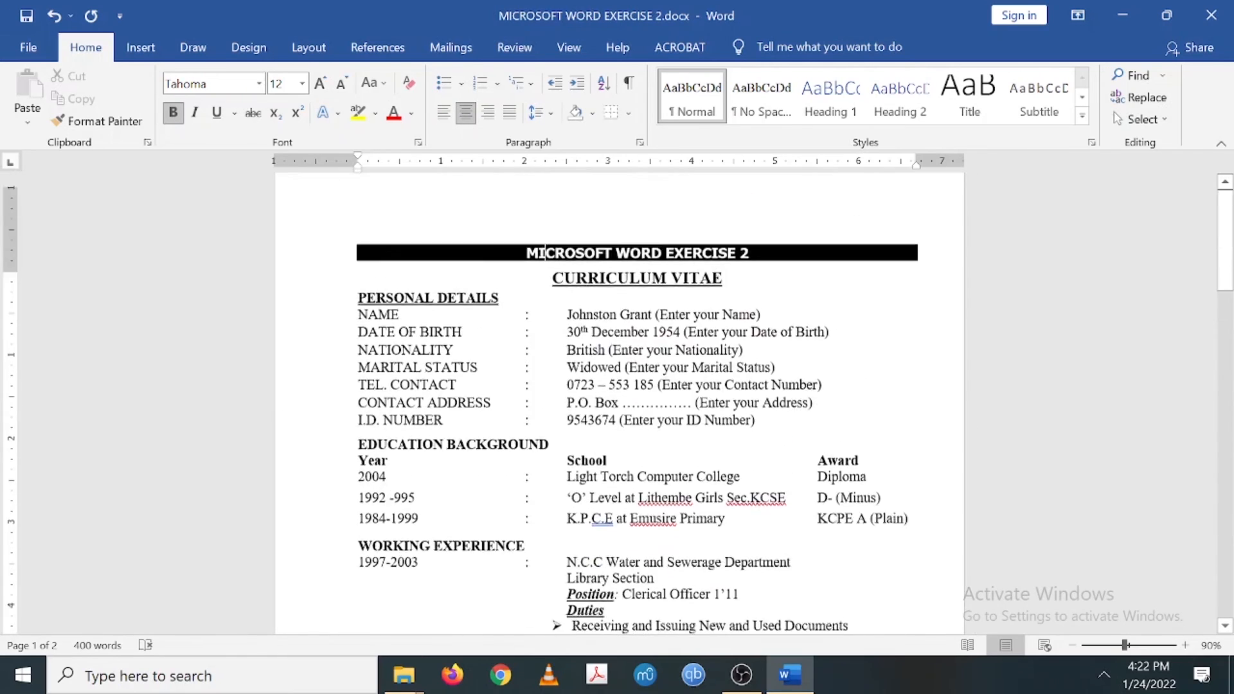
drag(359, 471, 556, 472)
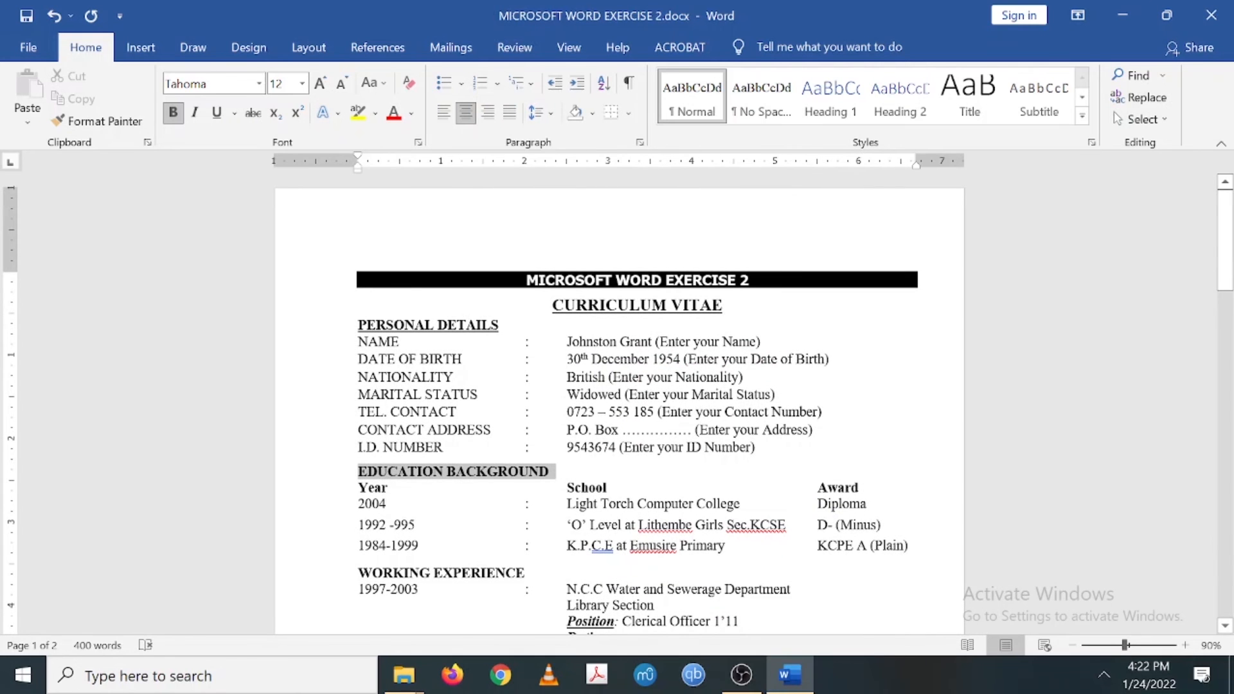
- Underline the EDUCATION BACKGROUND heading, the Year, School and Award labels, and WORKING EXPERIENCE
click(217, 113)
scroll(404, 379, down, 2)
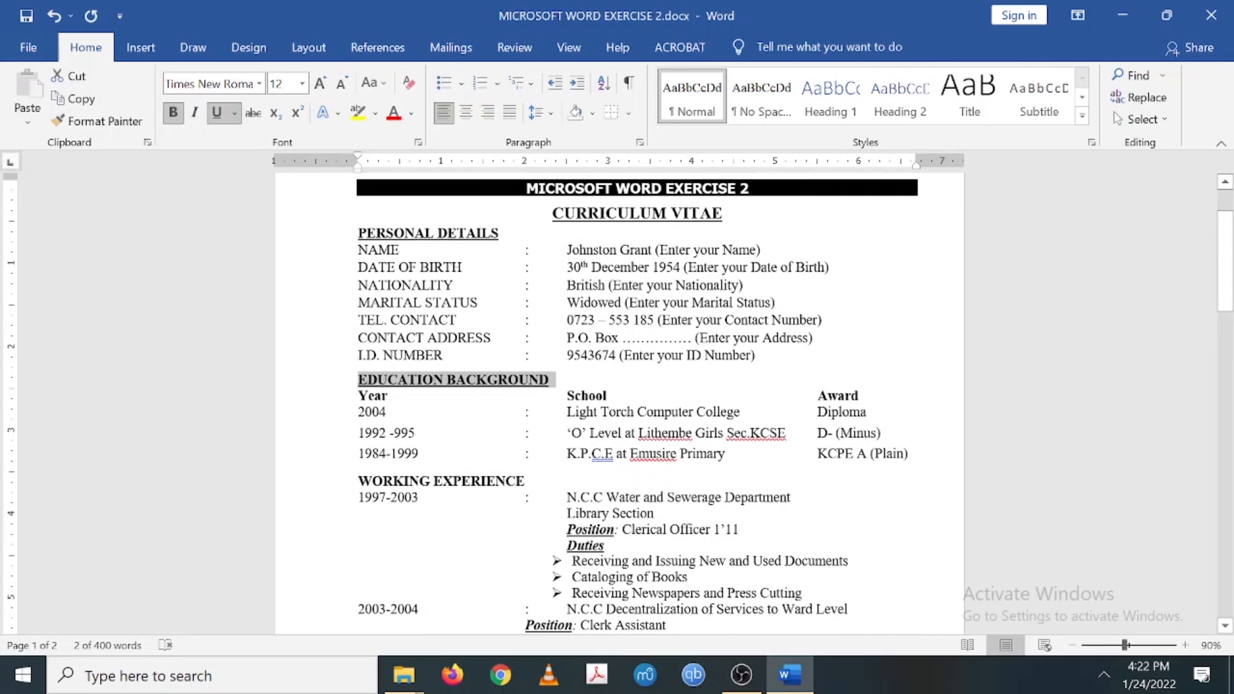
drag(358, 396, 388, 396)
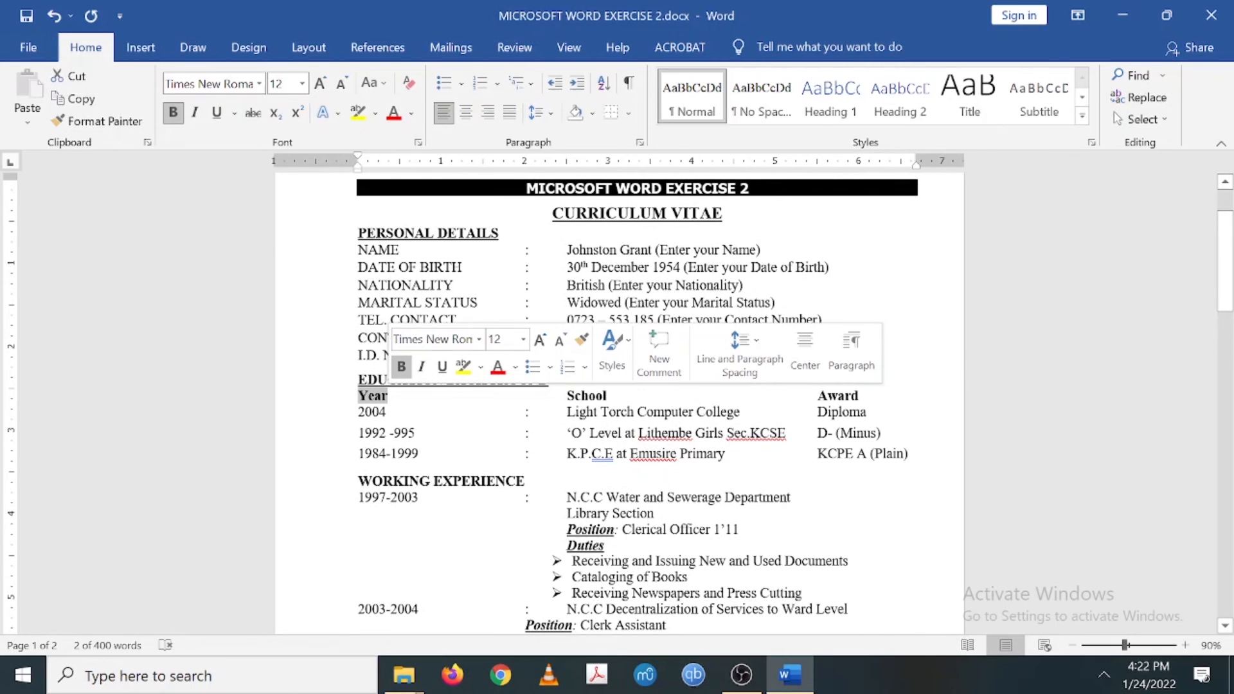
click(216, 113)
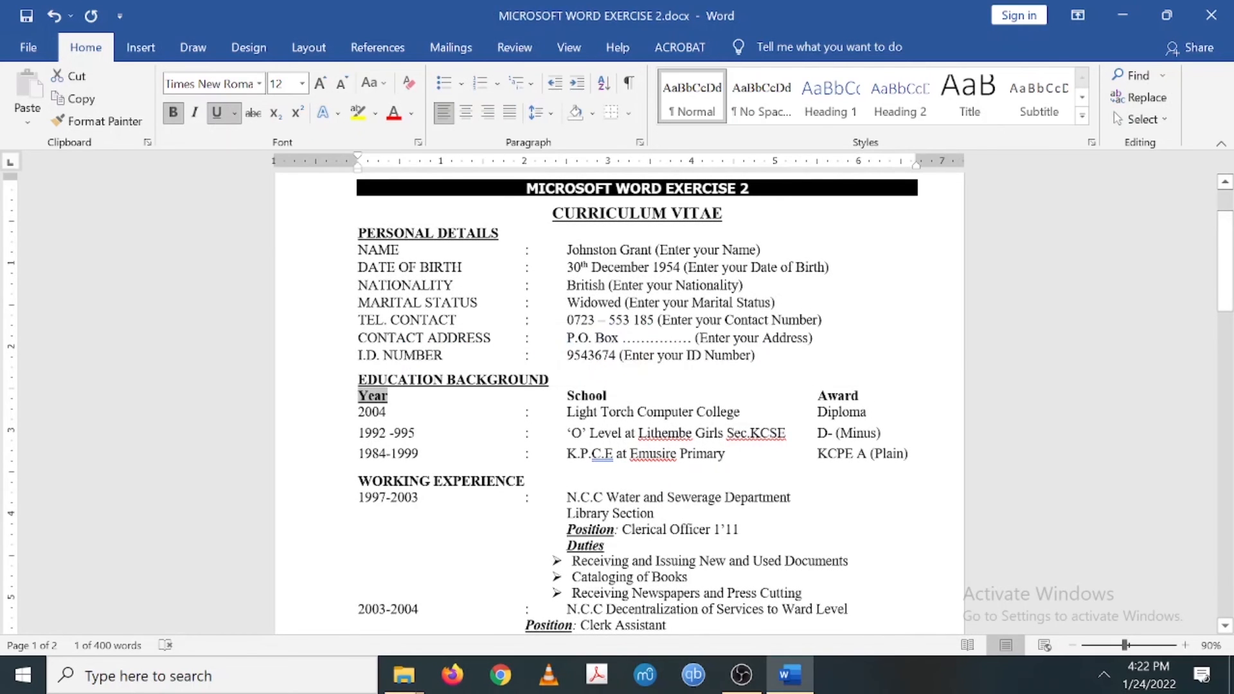
click(575, 396)
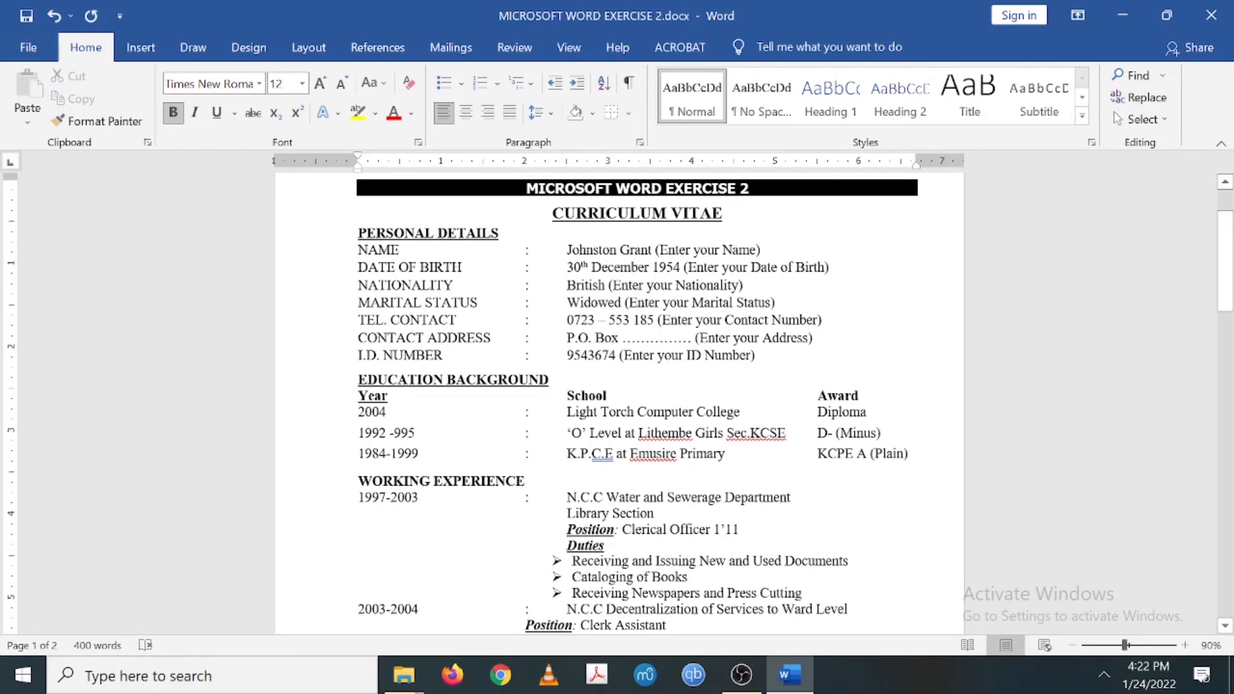
drag(567, 396, 607, 396)
key(ctrl+u)
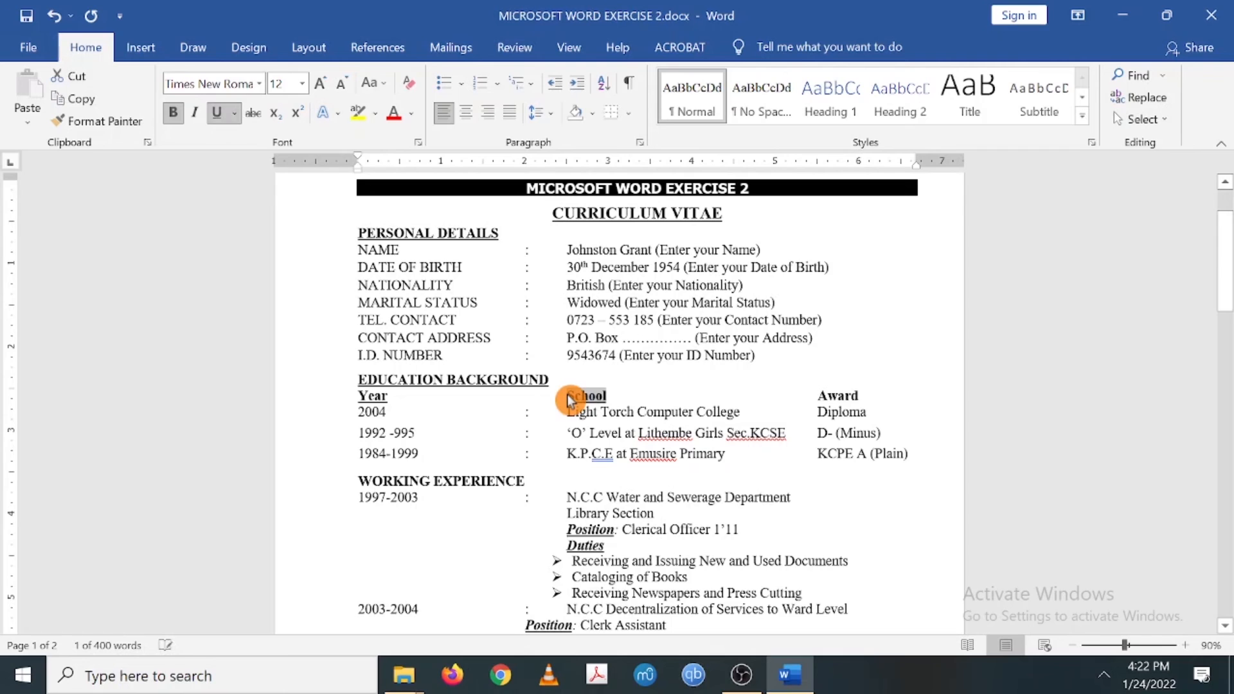
drag(818, 396, 858, 396)
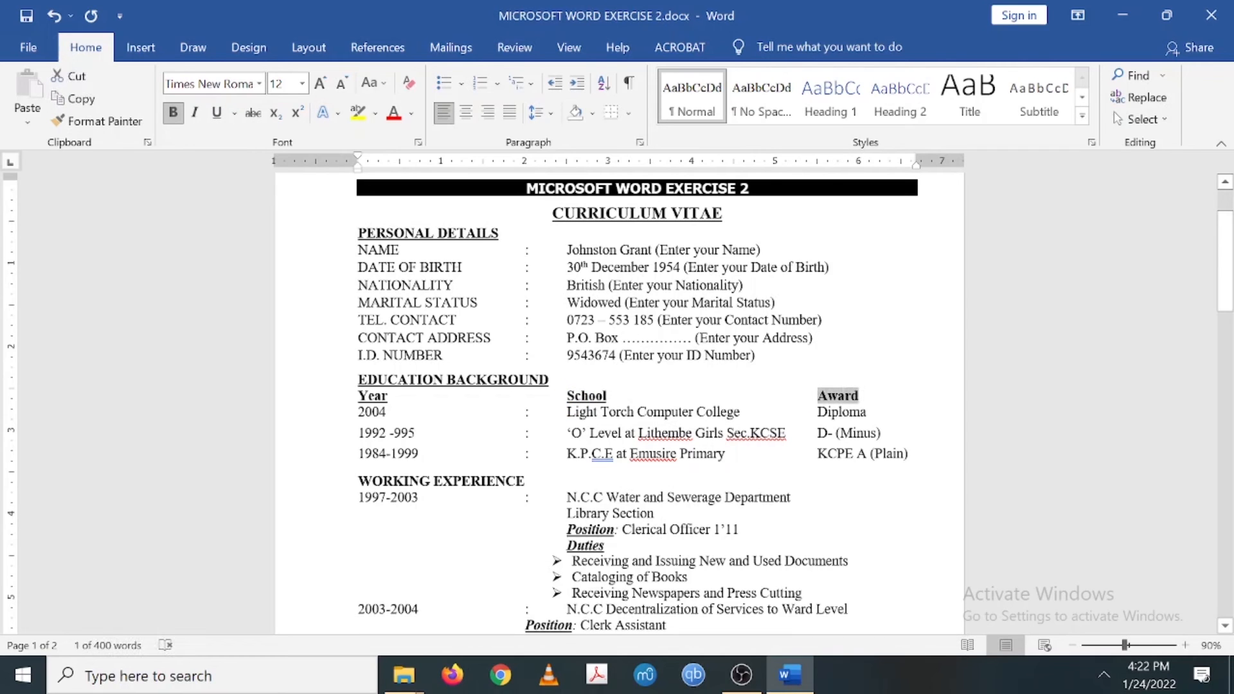
key(ctrl+u)
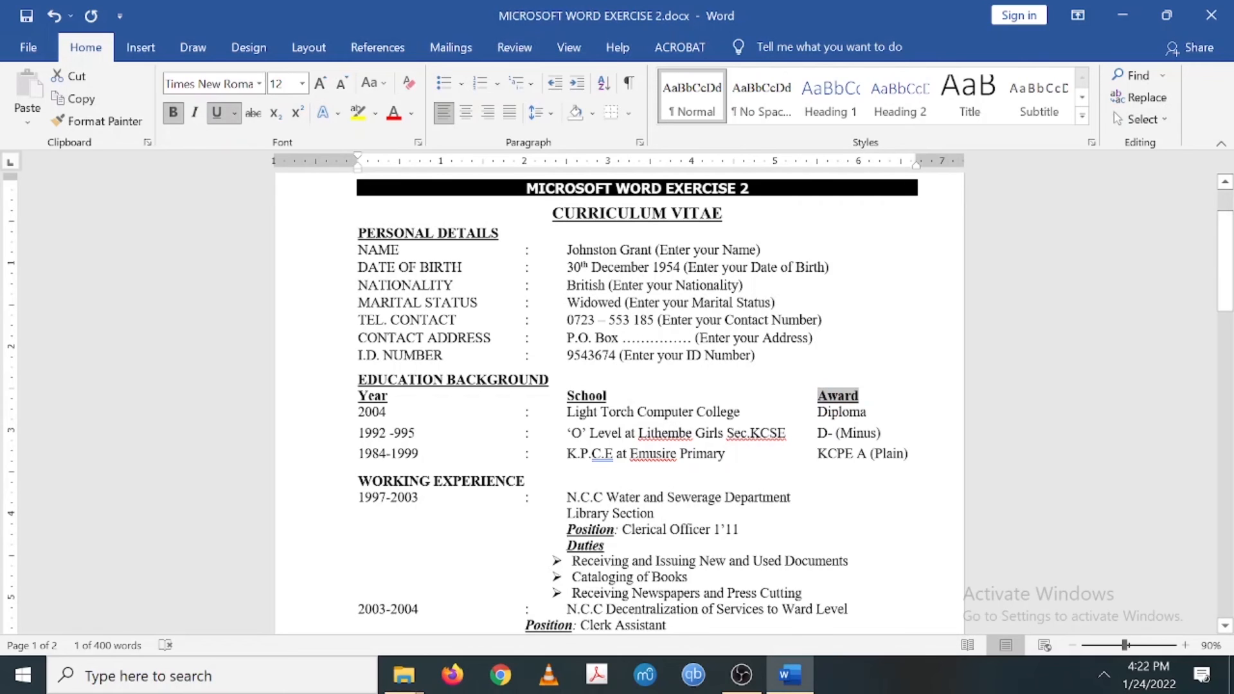
drag(358, 481, 518, 481)
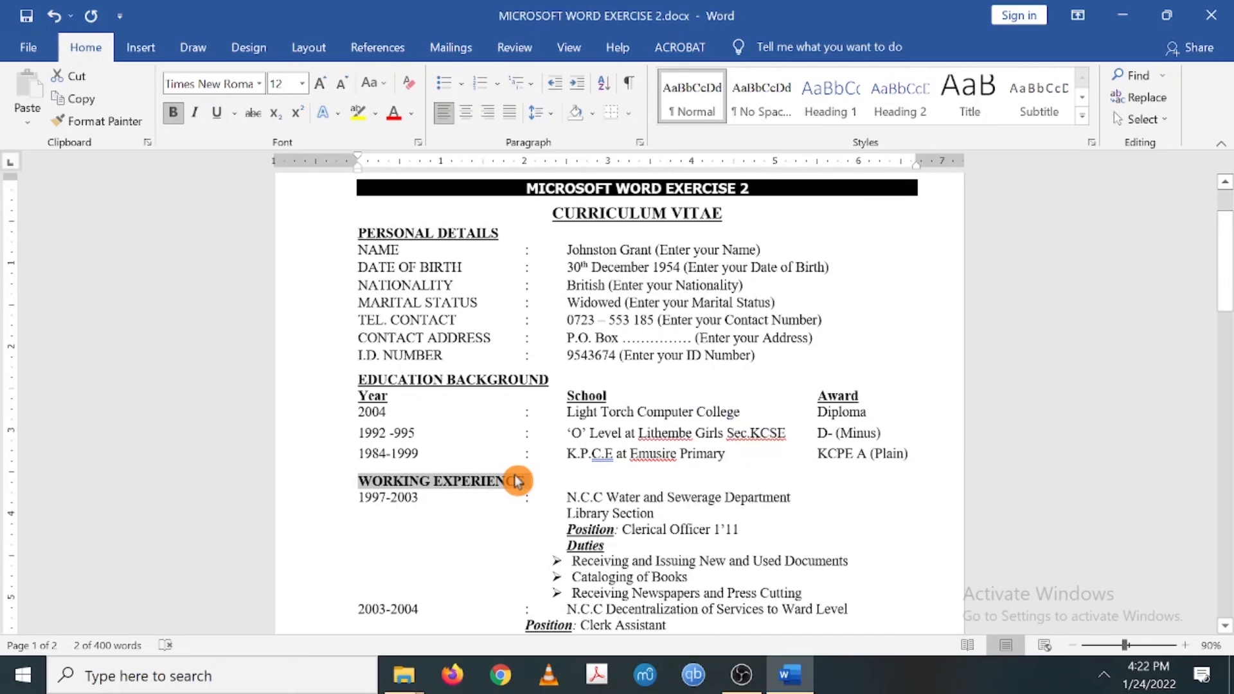
key(ctrl+u)
scroll(516, 478, down, 3)
scroll(515, 474, down, 3)
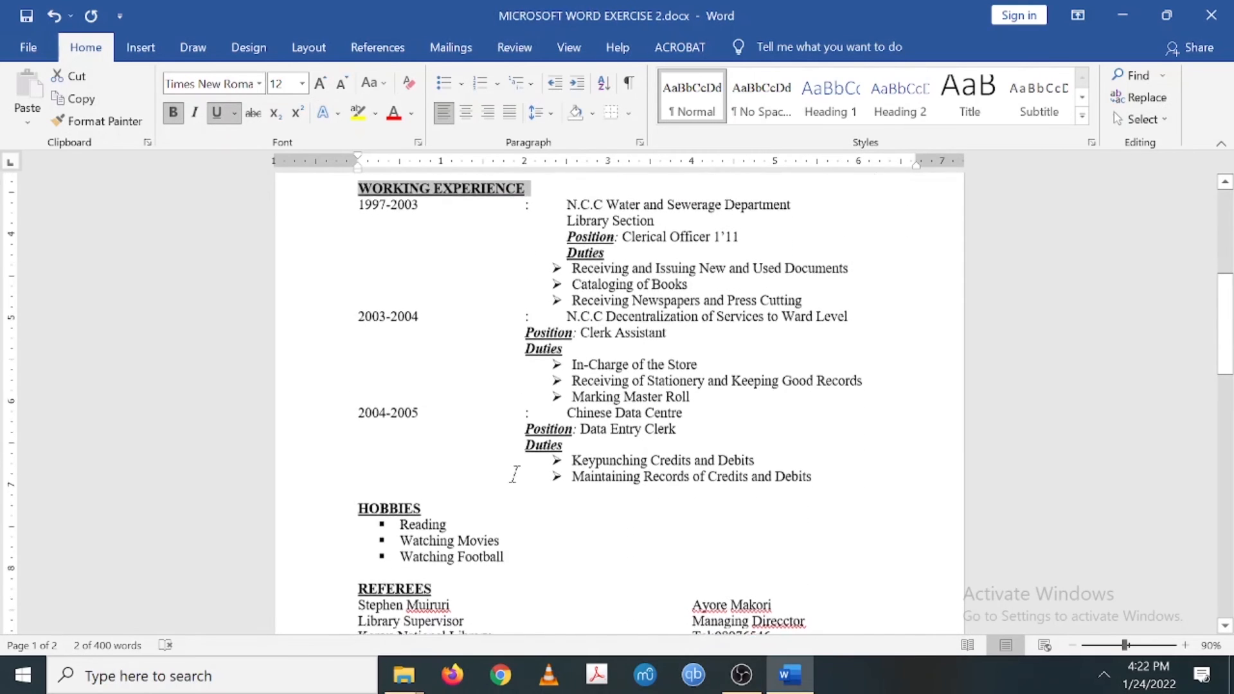
scroll(514, 474, up, 3)
scroll(515, 475, up, 3)
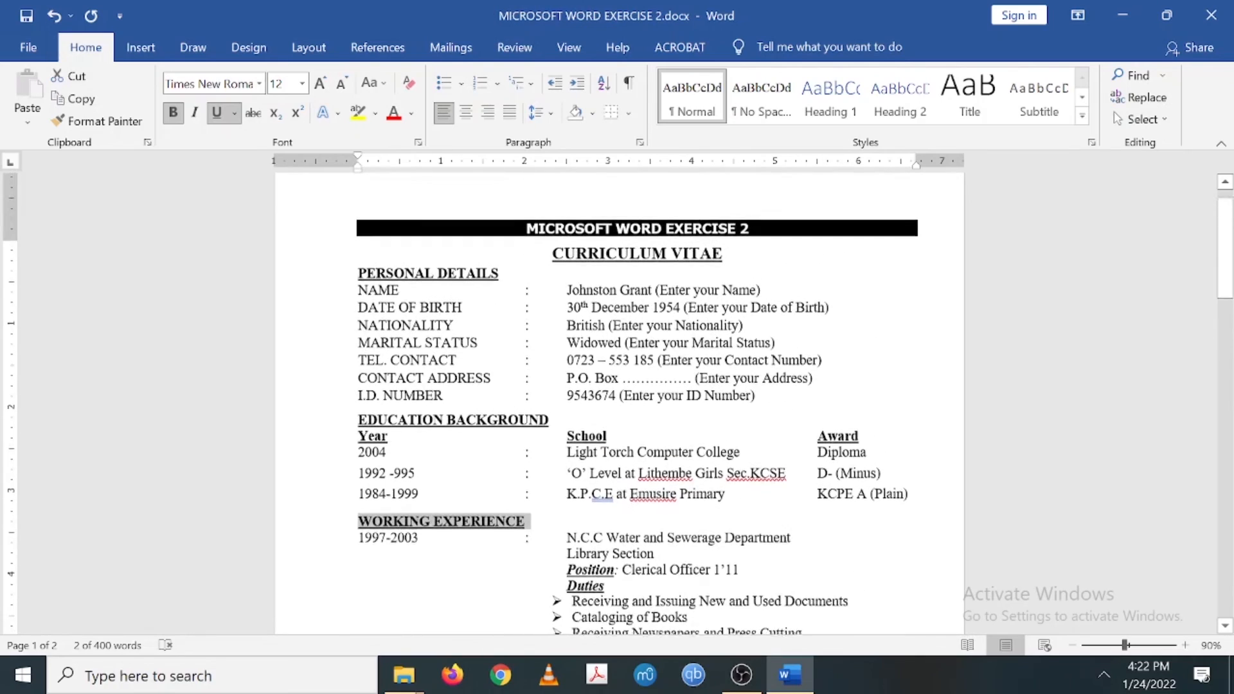
scroll(619, 403, down, 10)
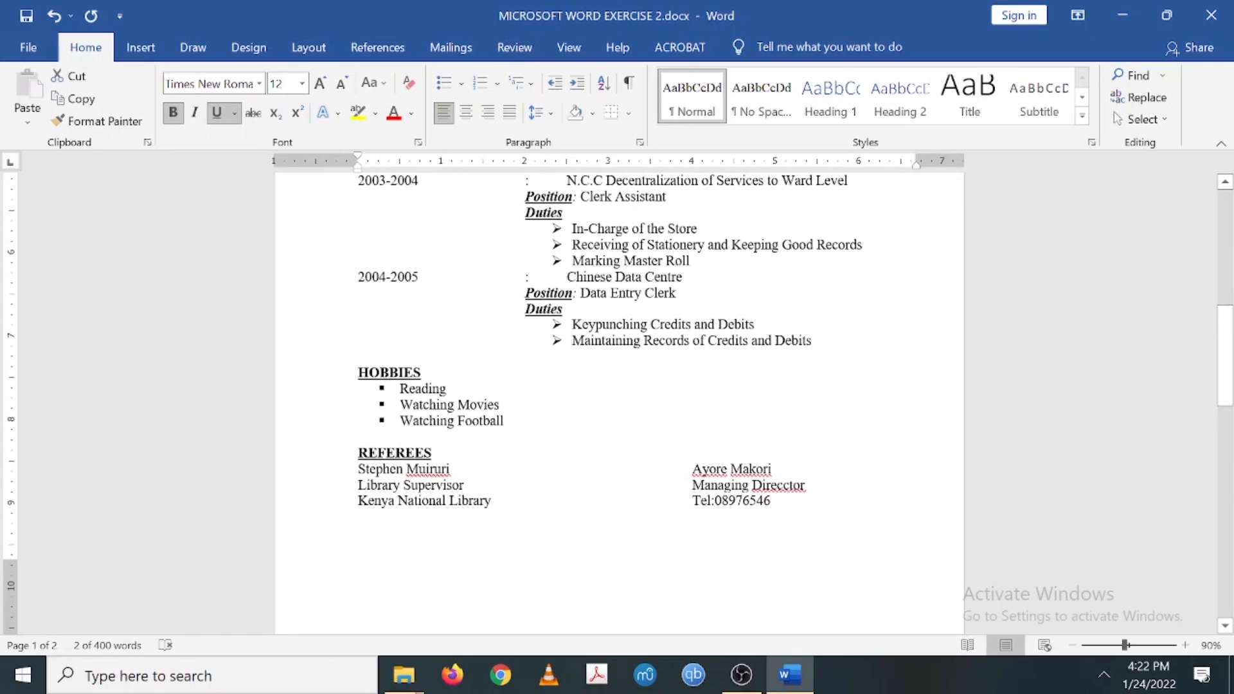
scroll(619, 404, down, 1)
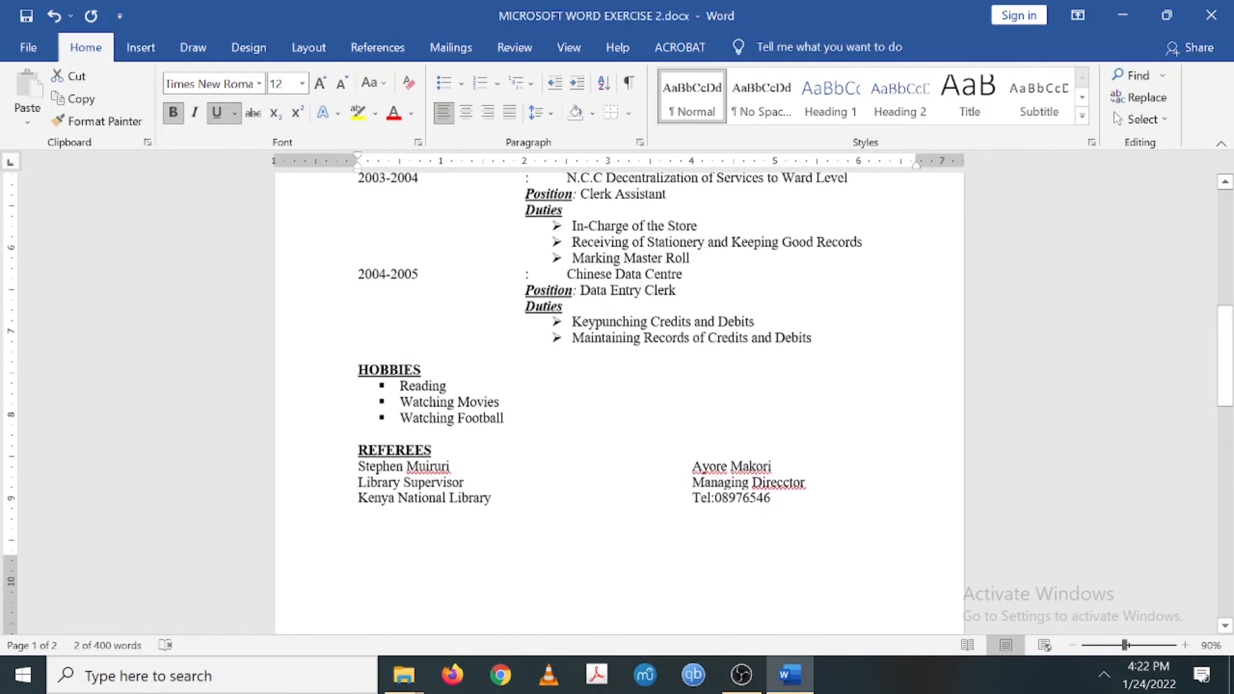
scroll(619, 403, down, 6)
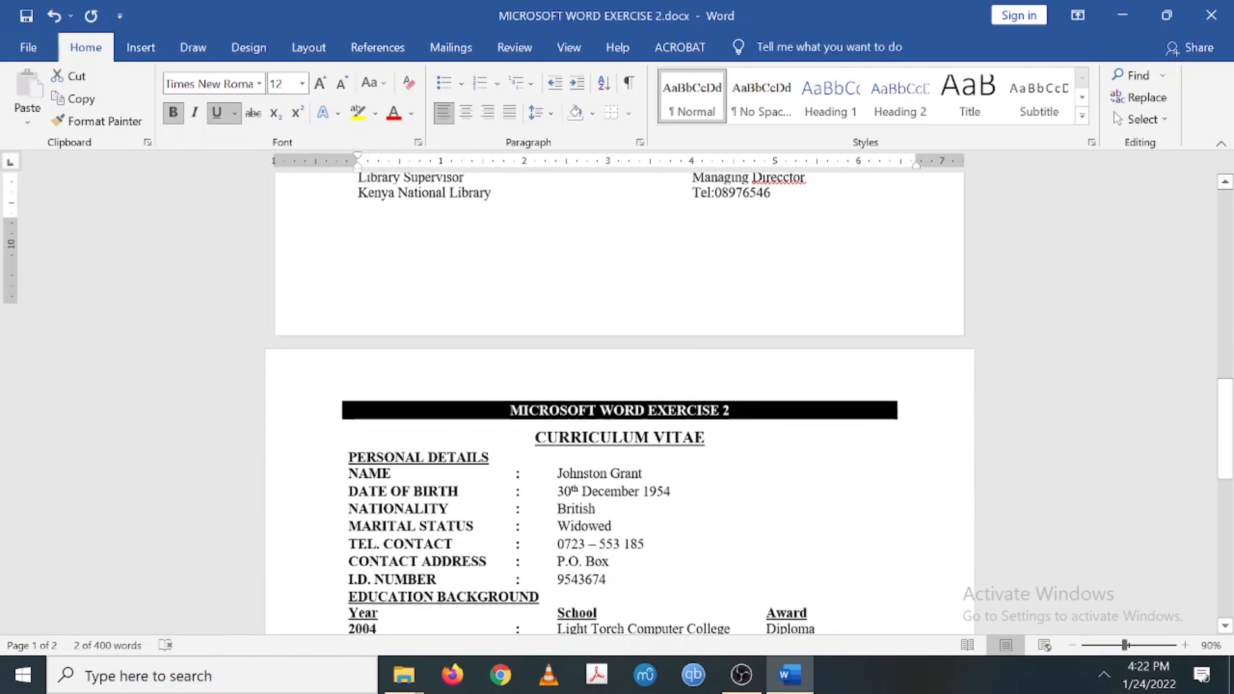
scroll(619, 403, down, 9)
scroll(619, 403, down, 1)
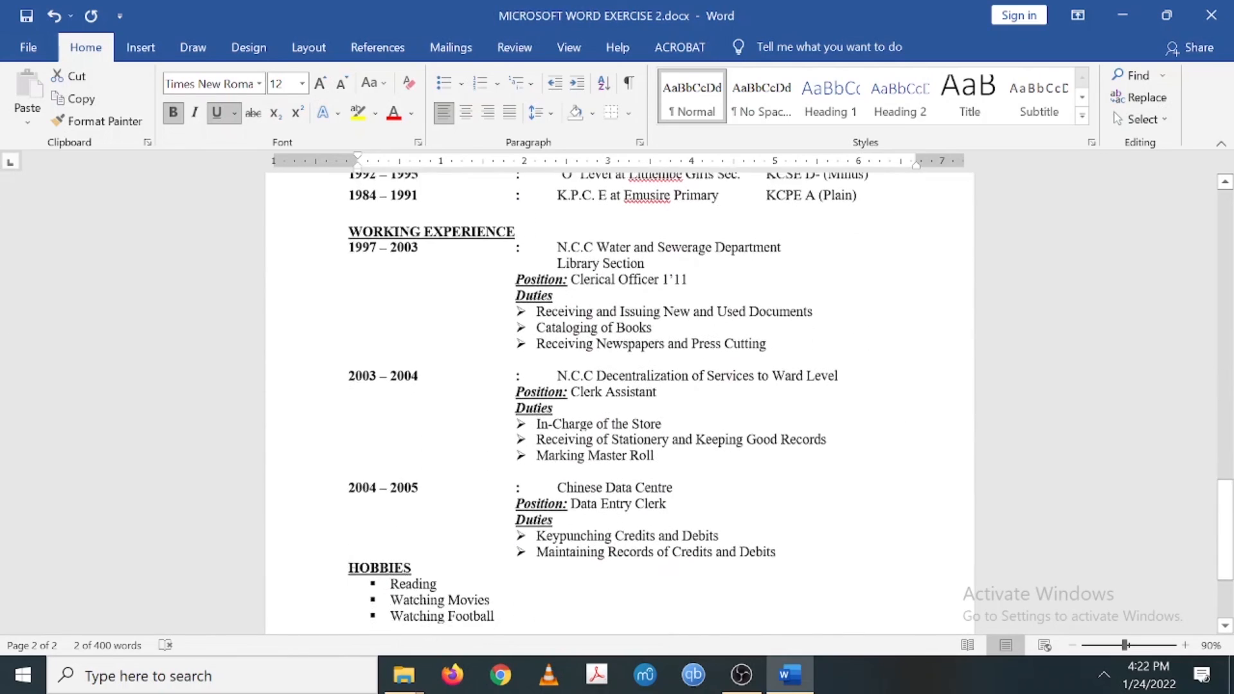
scroll(620, 404, up, 20)
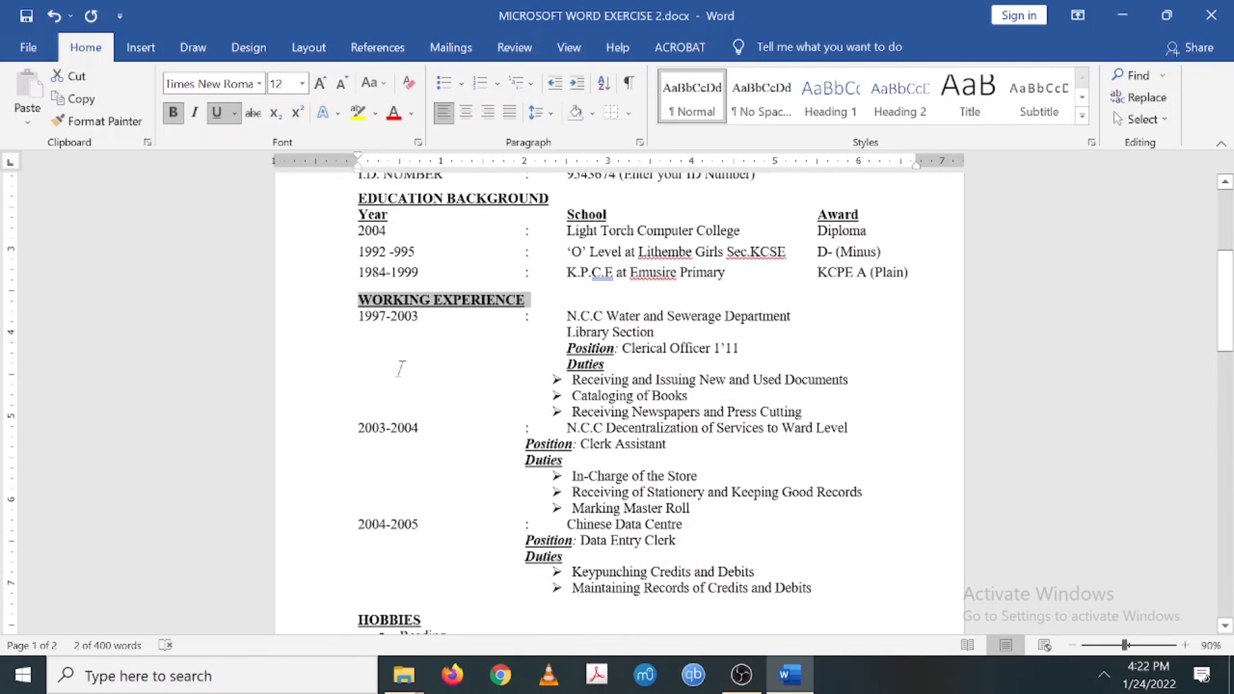
- Bold the work dates 1997-2003, 2003-2004 and 2004-2005, plus the education year entries
drag(419, 315, 358, 318)
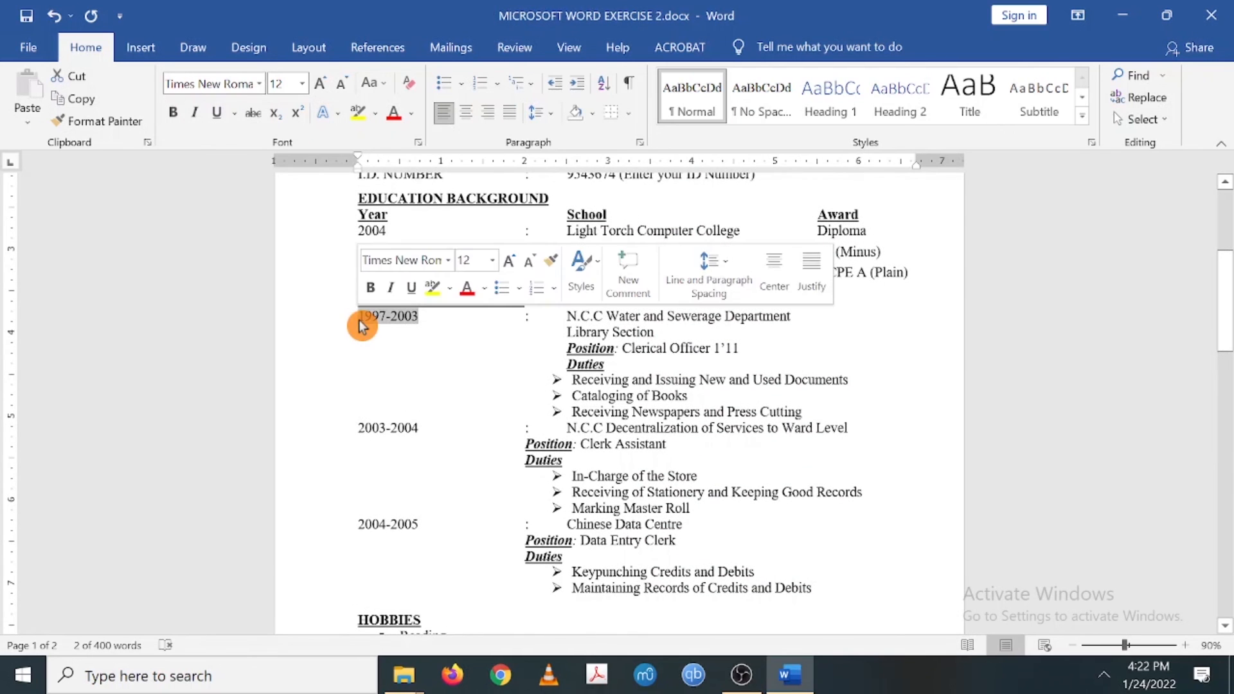
key(ctrl+b)
drag(419, 428, 362, 432)
key(ctrl+b)
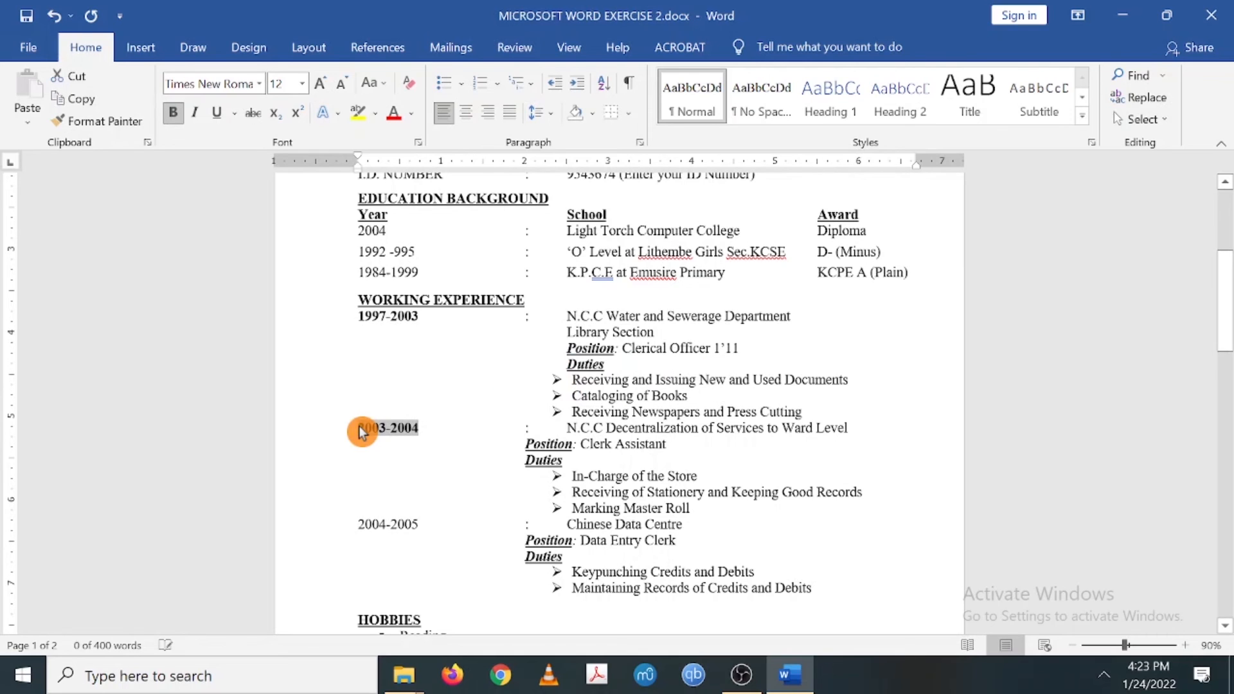
drag(419, 524, 358, 526)
key(ctrl+b)
scroll(358, 524, up, 3)
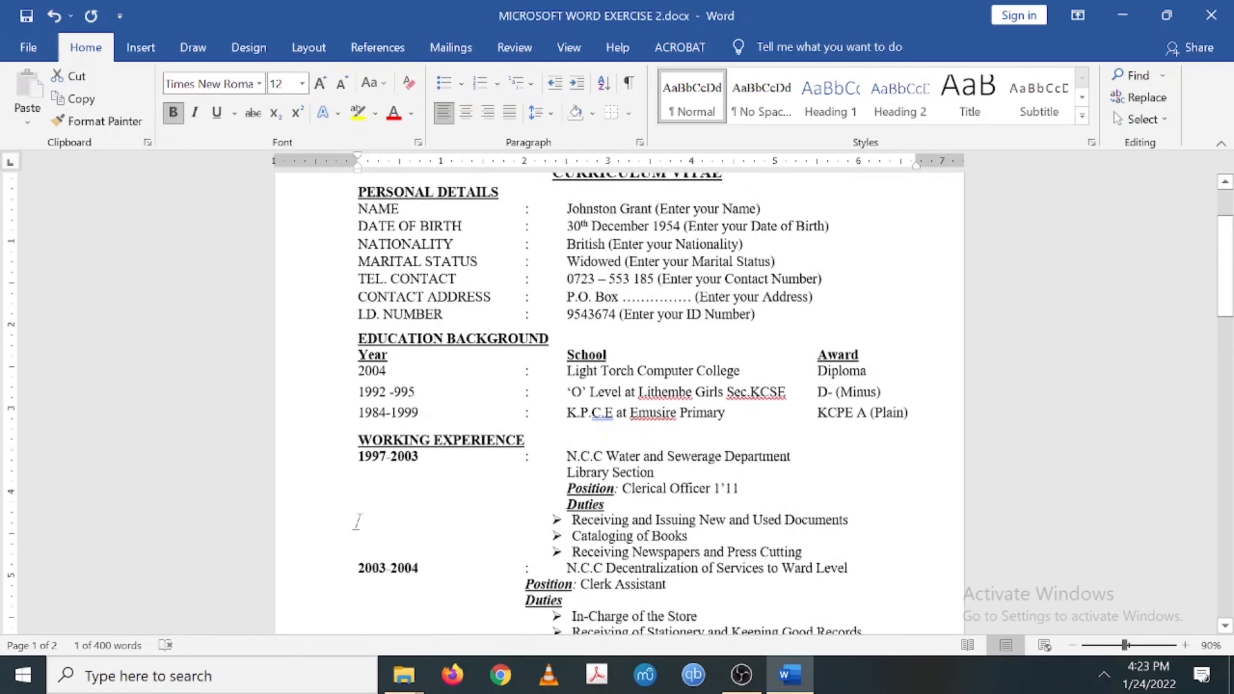
scroll(386, 403, up, 1)
drag(386, 403, 367, 449)
key(ctrl+b)
key(ctrl+b)
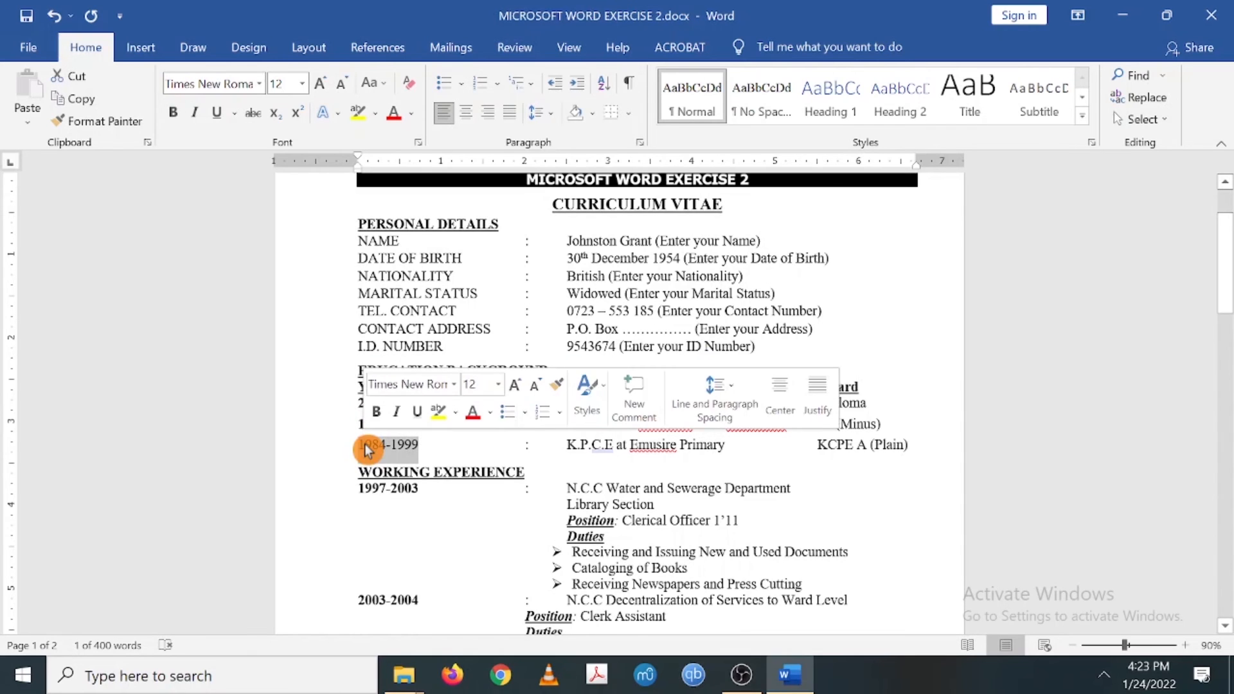
key(ctrl+b)
- Correct the education date '1992 -995' to read 1992 -1995
click(394, 421)
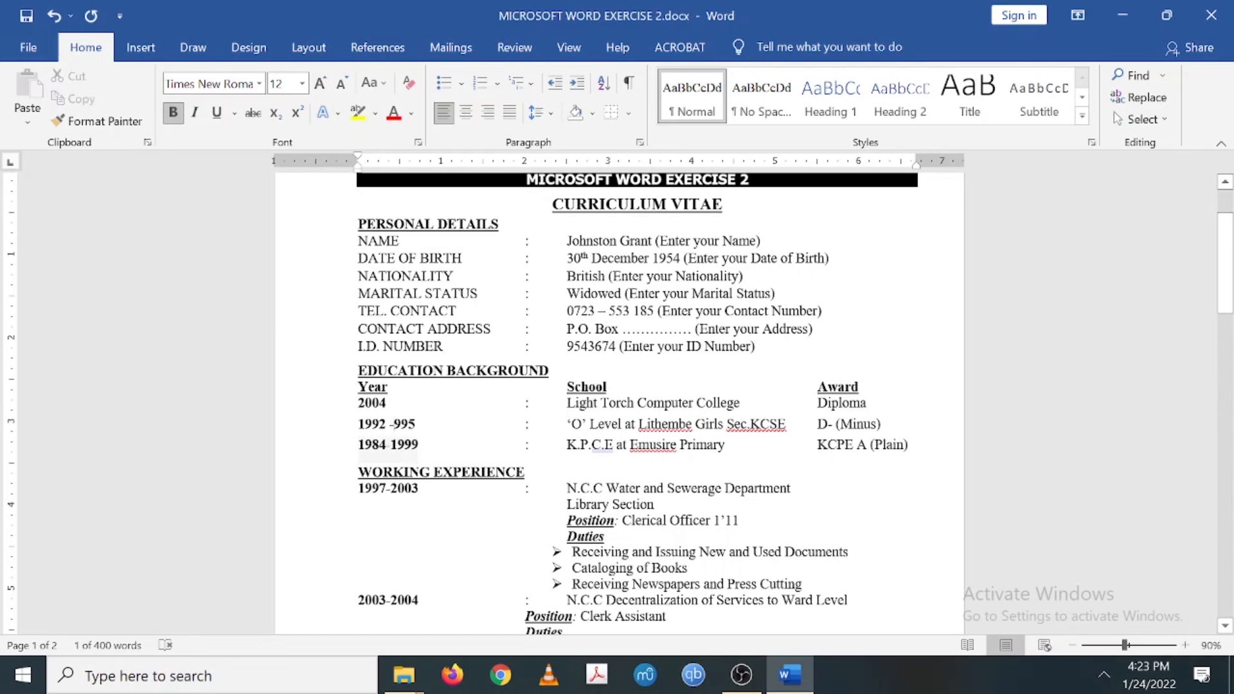
text(1)
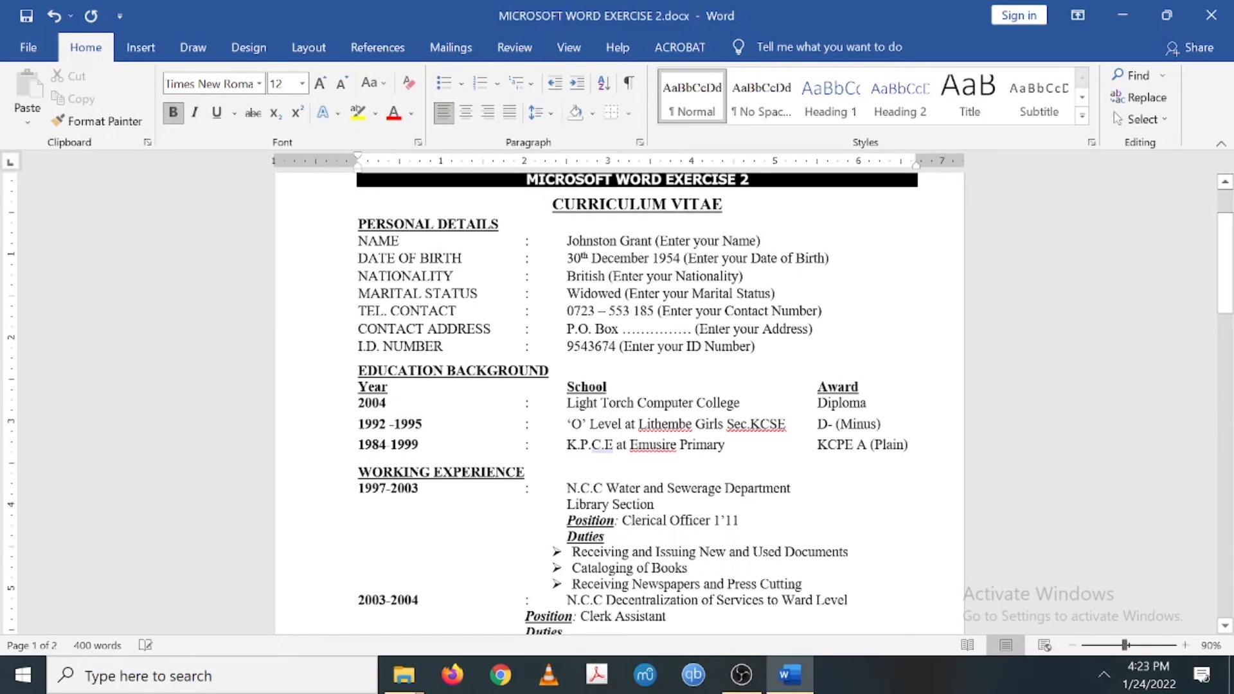
scroll(401, 424, down, 5)
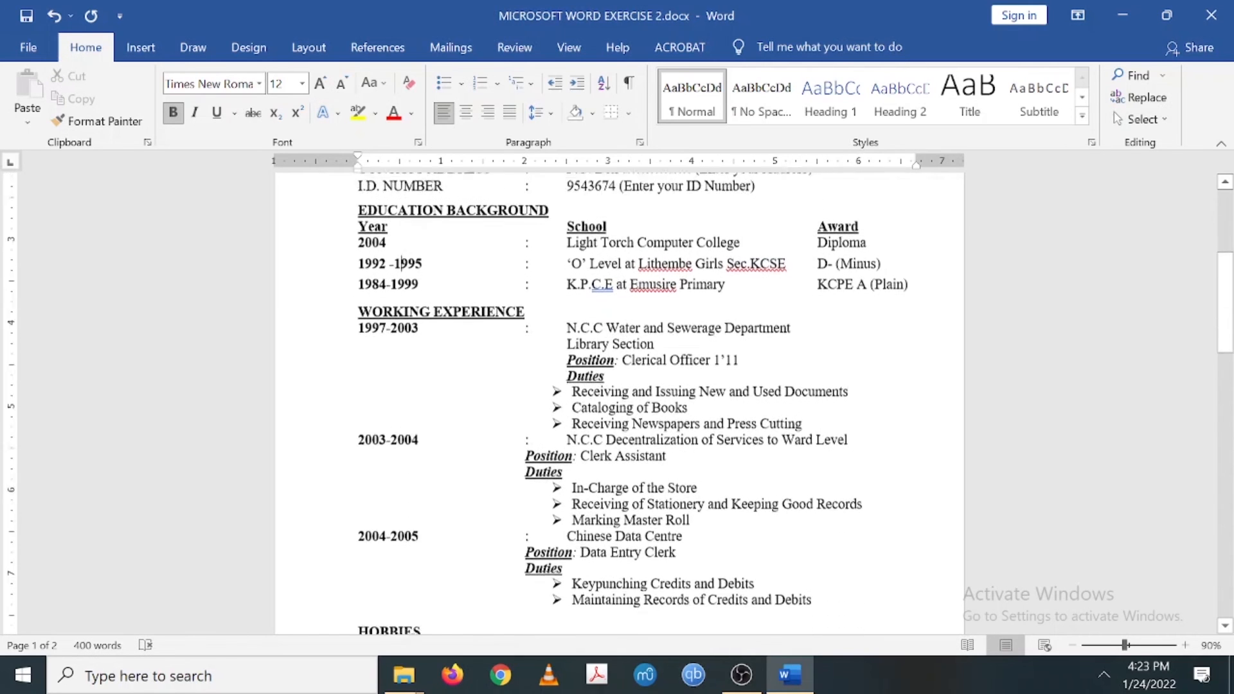
scroll(572, 458, down, 7)
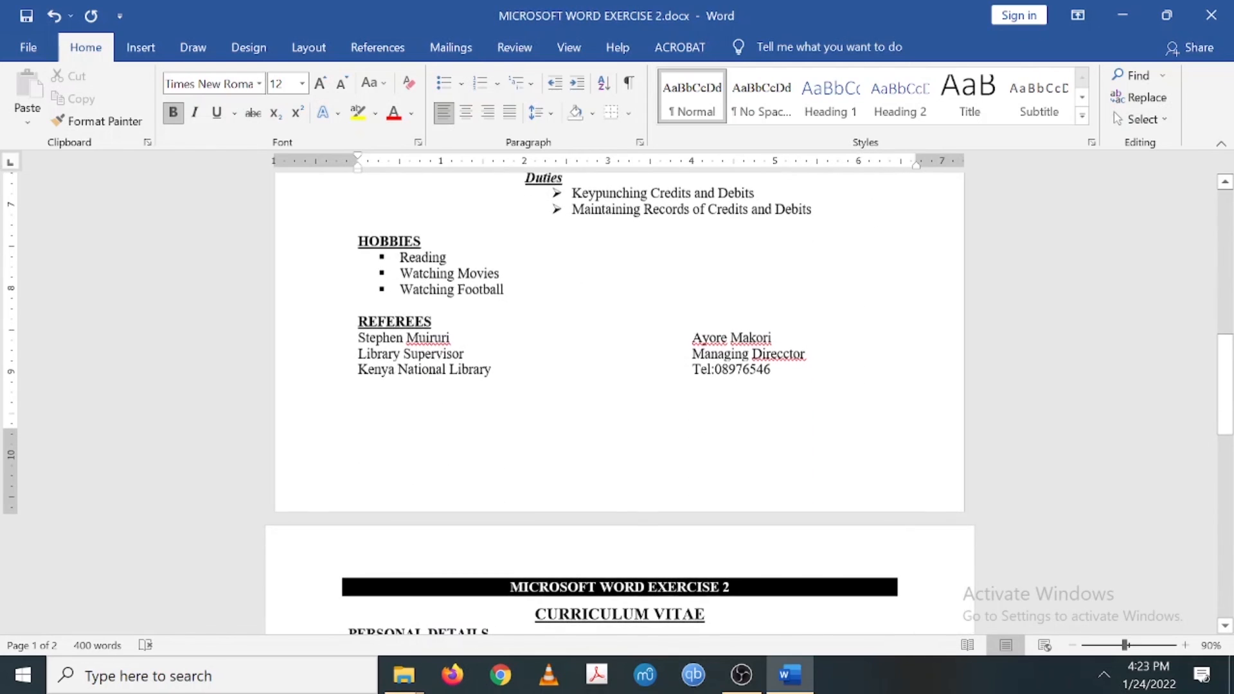
scroll(572, 458, up, 13)
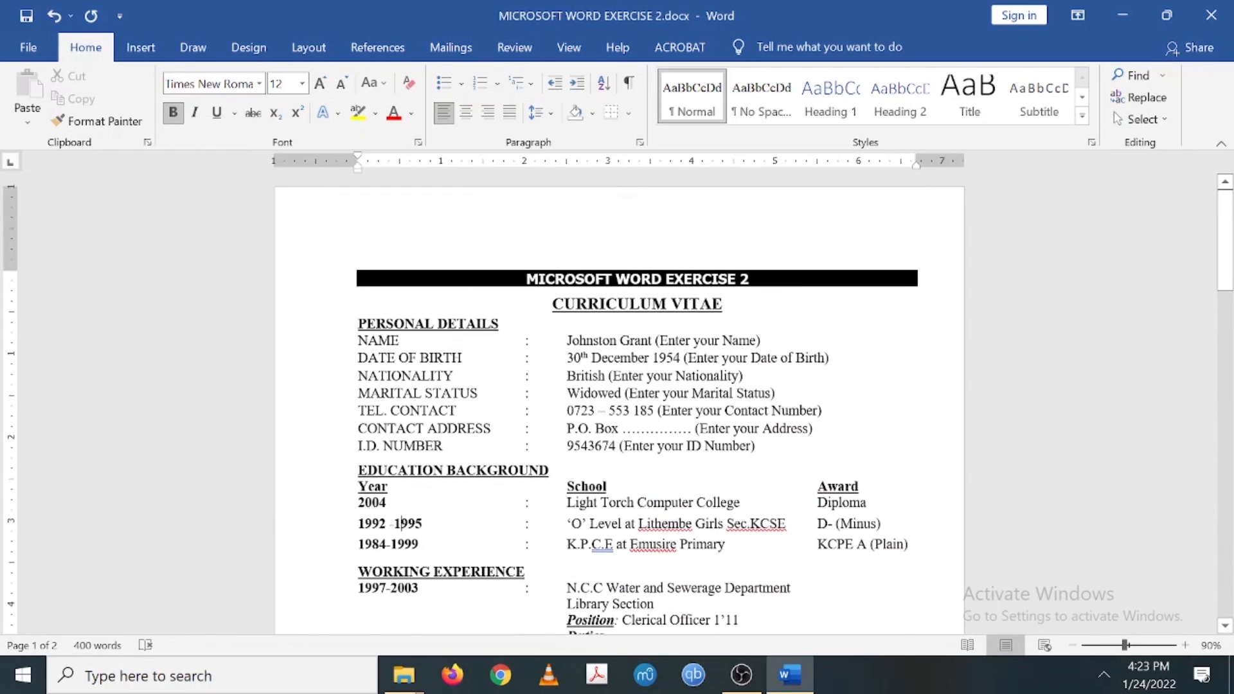
click(526, 279)
- Add 6 pt spacing after 'Receiving Newspapers and Press Cutting', the 1997-2003 job's last duty
scroll(620, 403, down, 4)
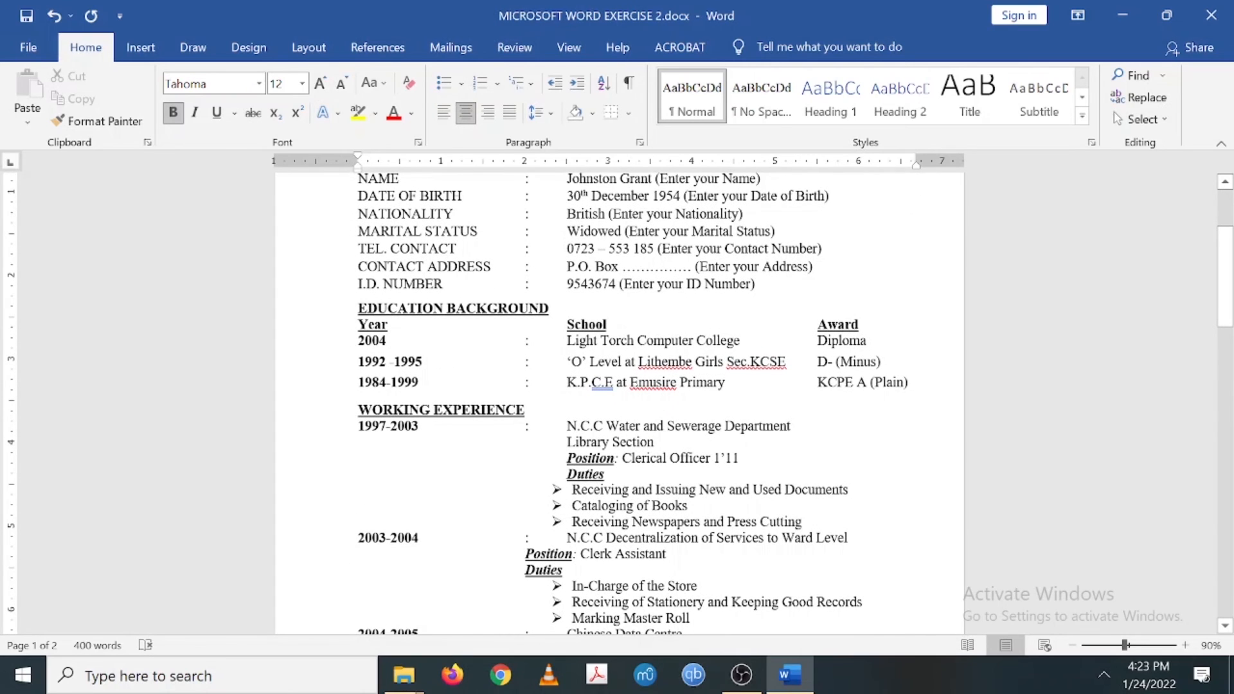
scroll(619, 403, down, 4)
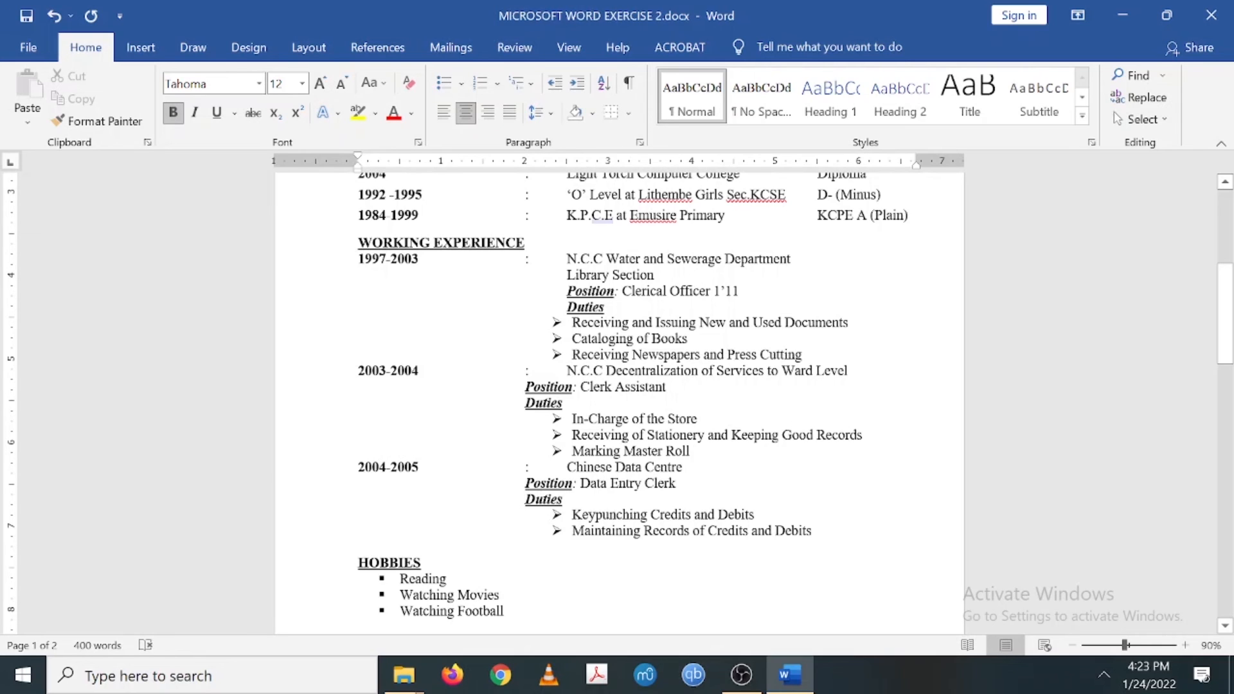
click(804, 355)
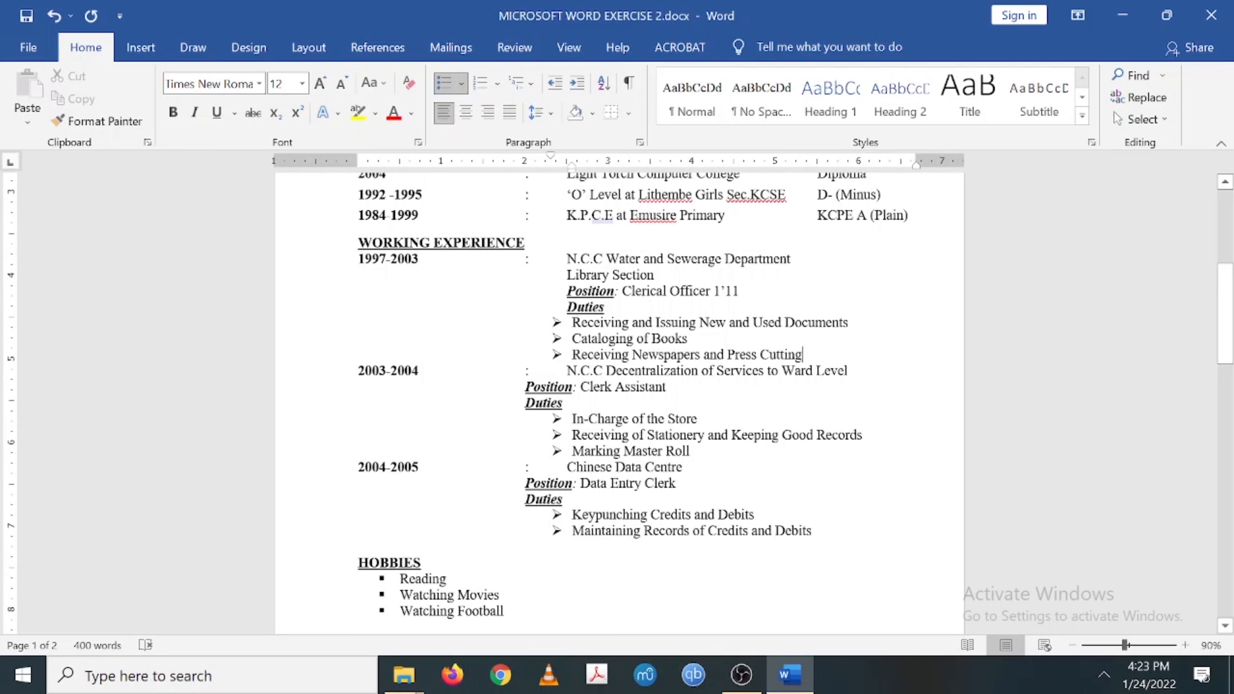
click(639, 142)
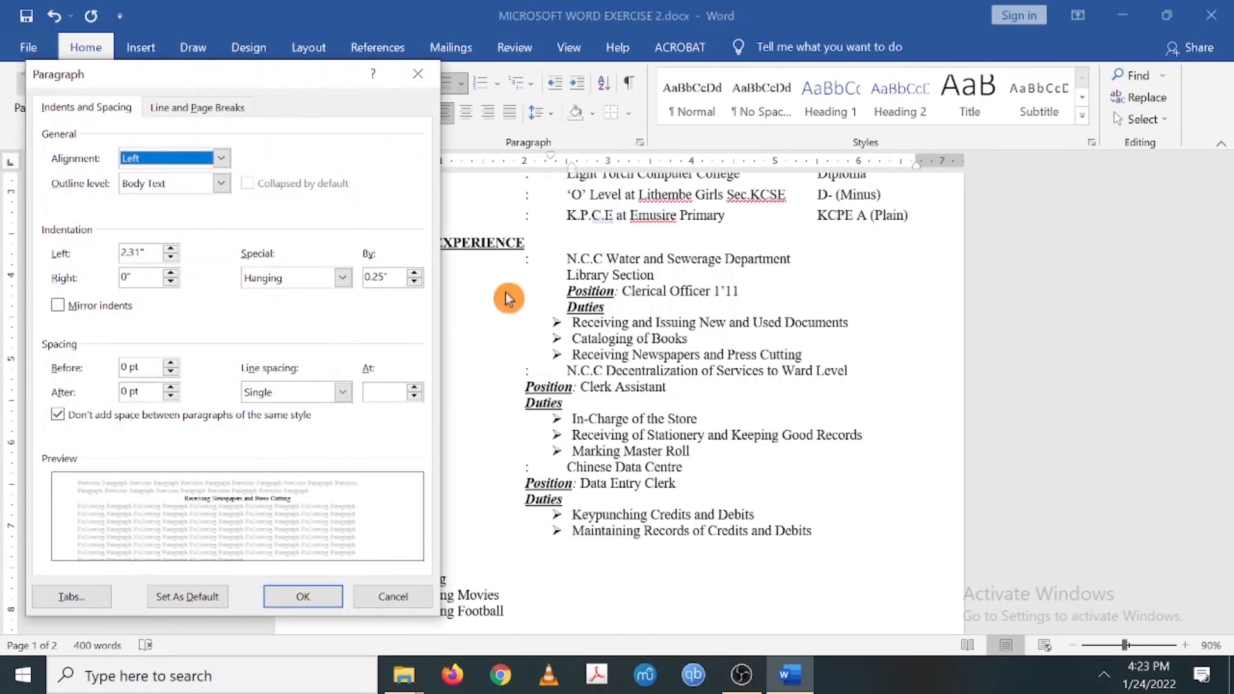
click(172, 388)
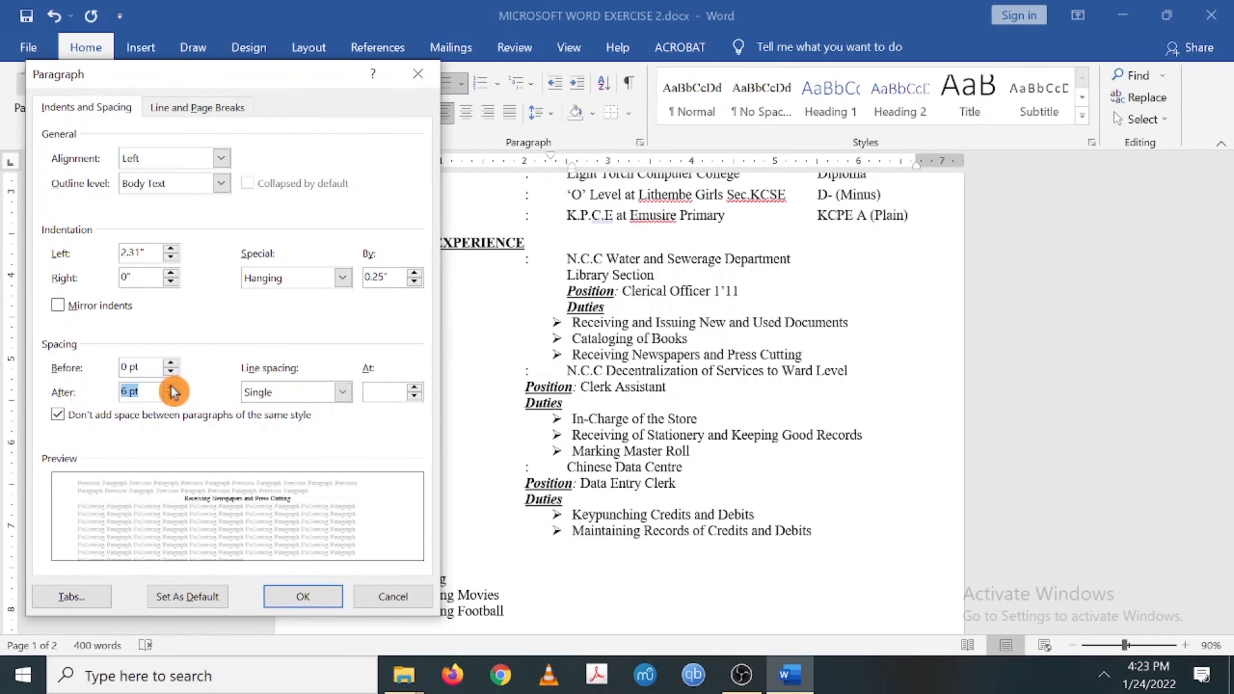
click(298, 595)
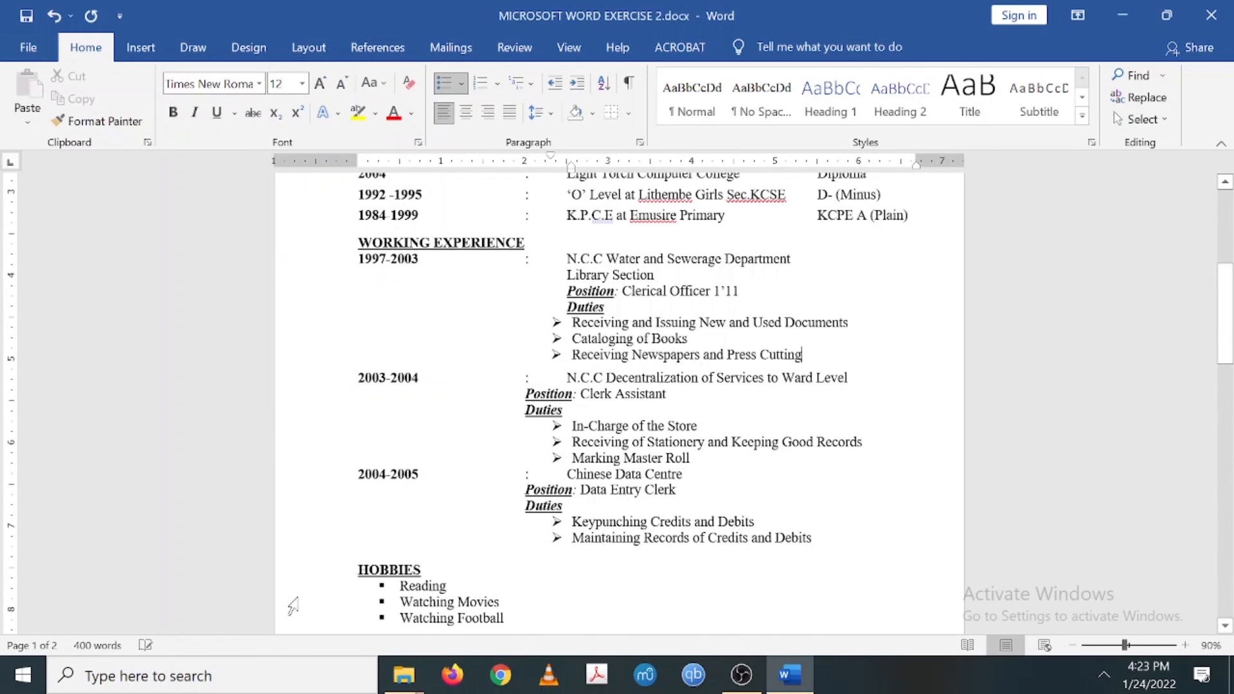
- Add 6 pt spacing after 'Marking Master Roll', the 2003-2004 job's last duty
scroll(293, 606, down, 2)
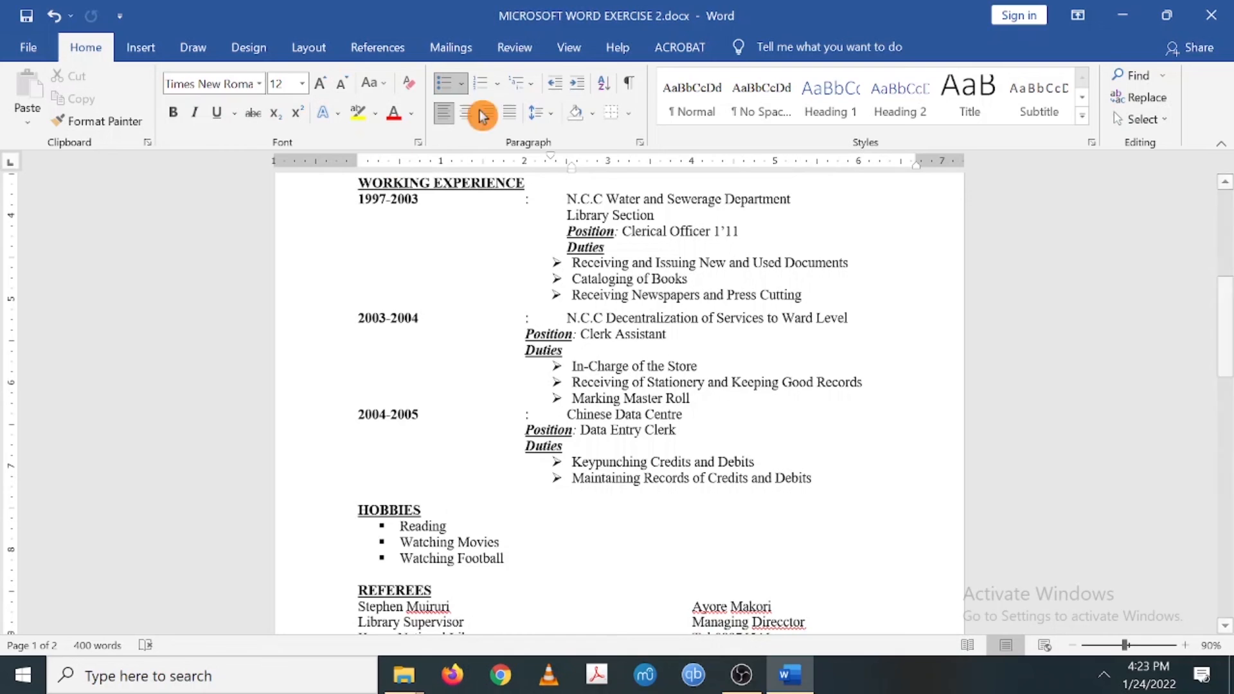
click(639, 142)
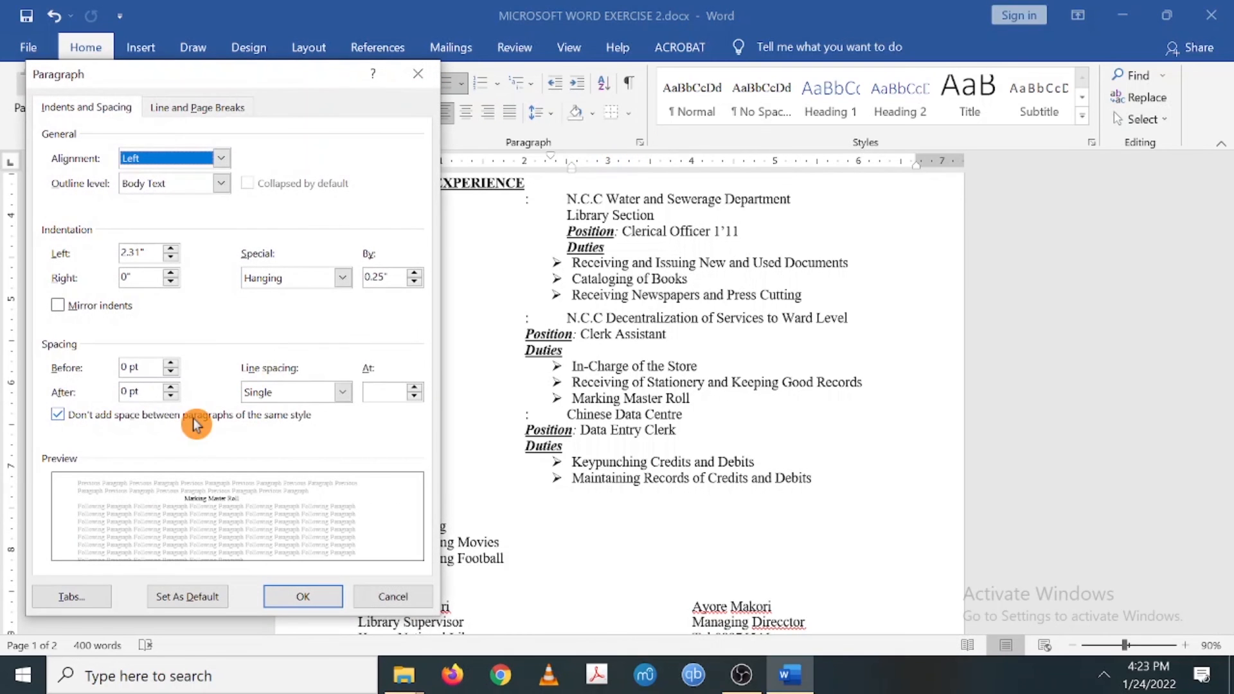
click(170, 387)
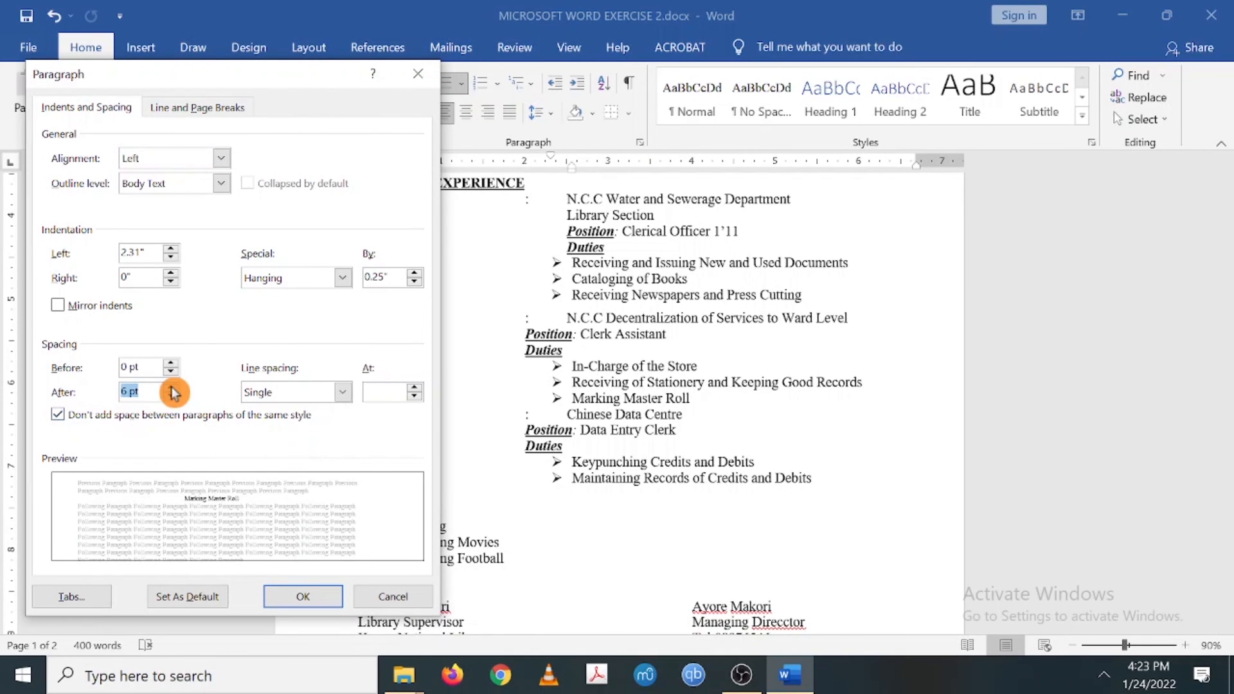
click(298, 598)
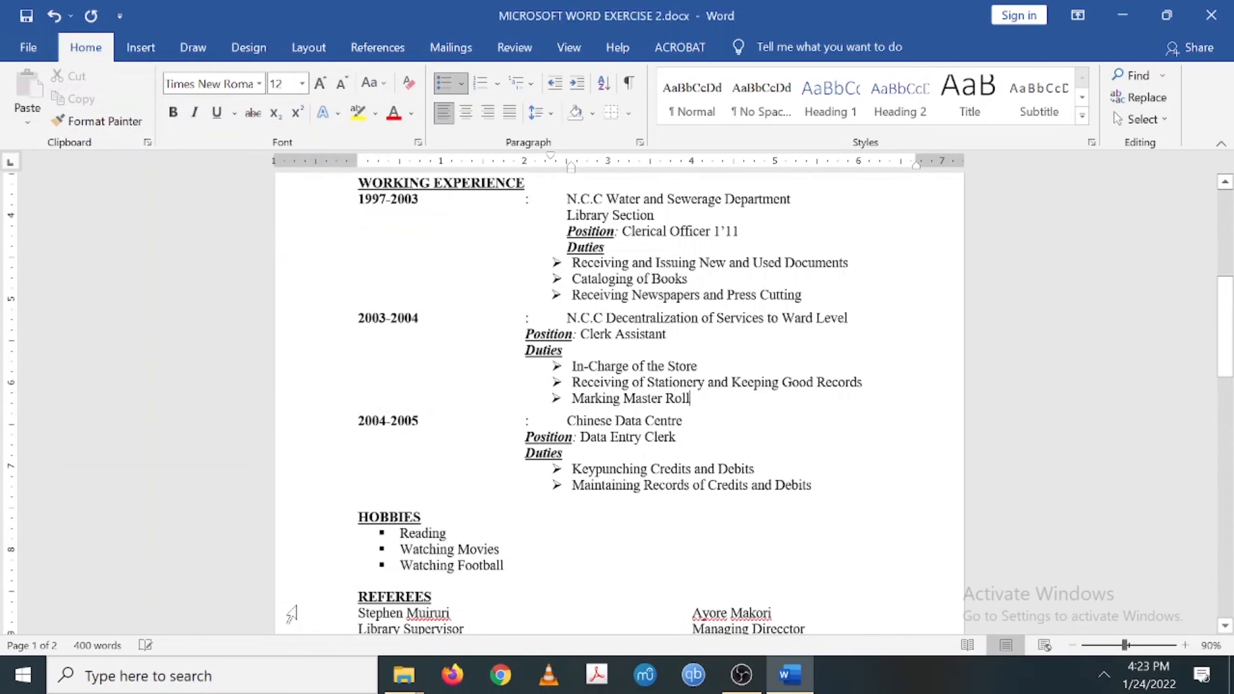
scroll(617, 399, down, 6)
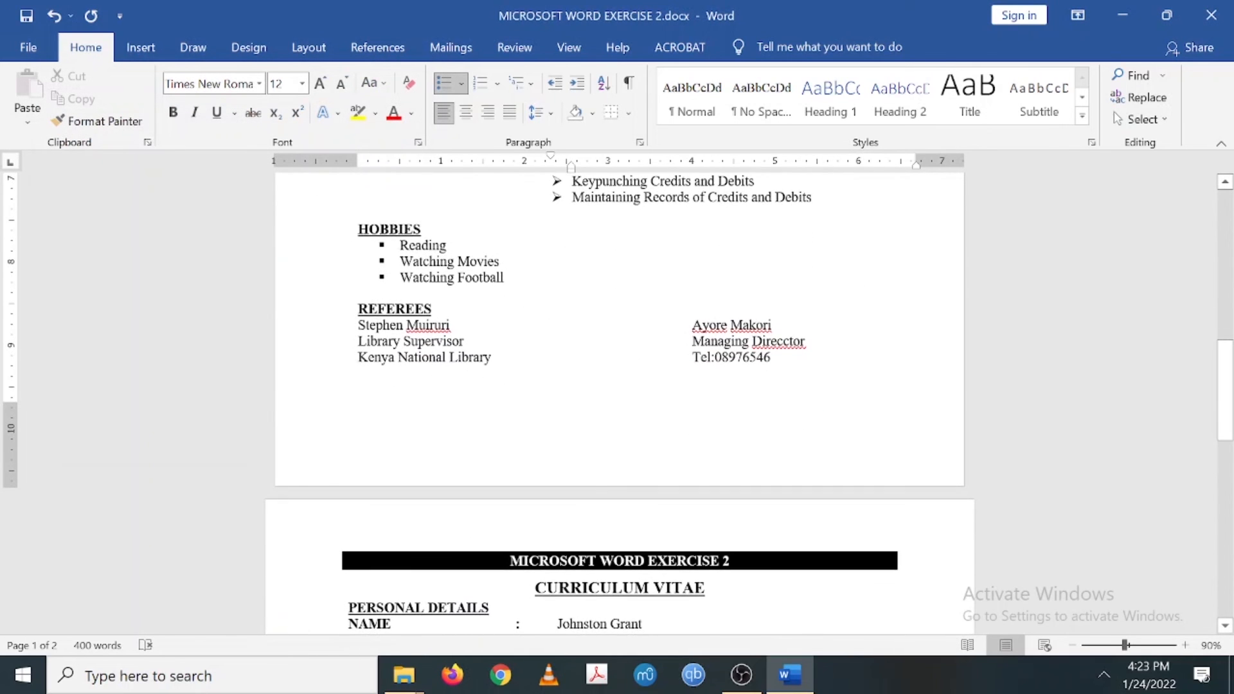
scroll(617, 399, up, 3)
scroll(596, 550, up, 9)
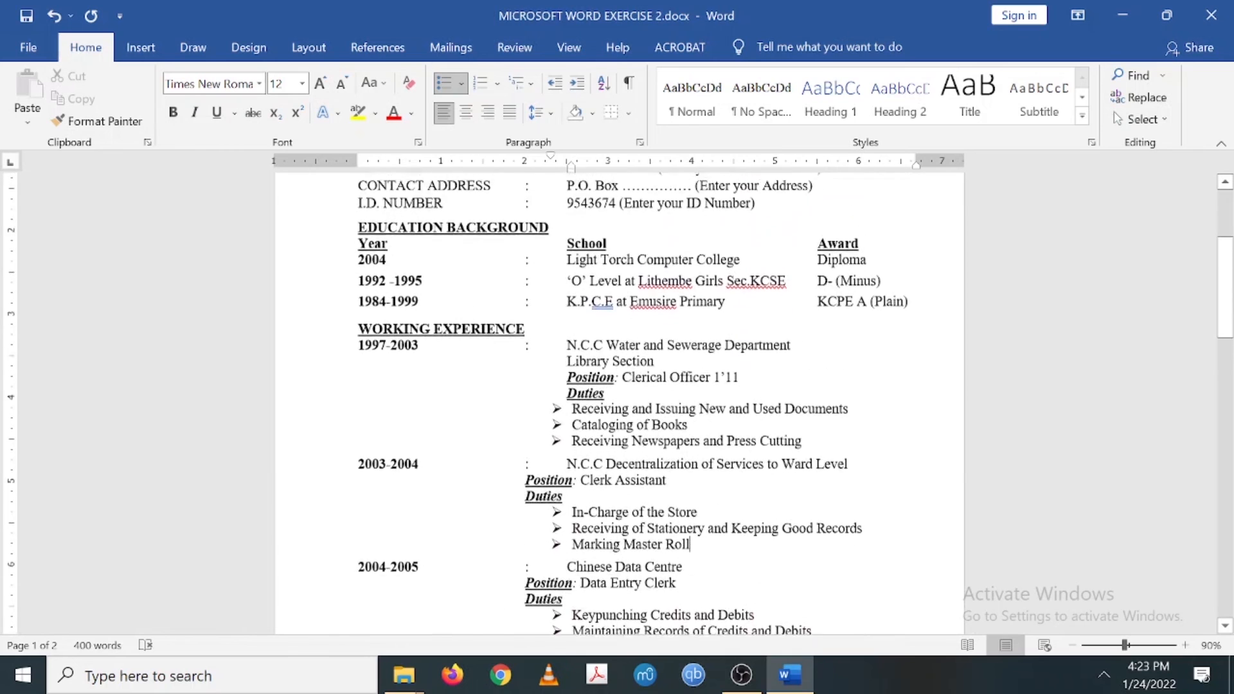
scroll(596, 549, up, 1)
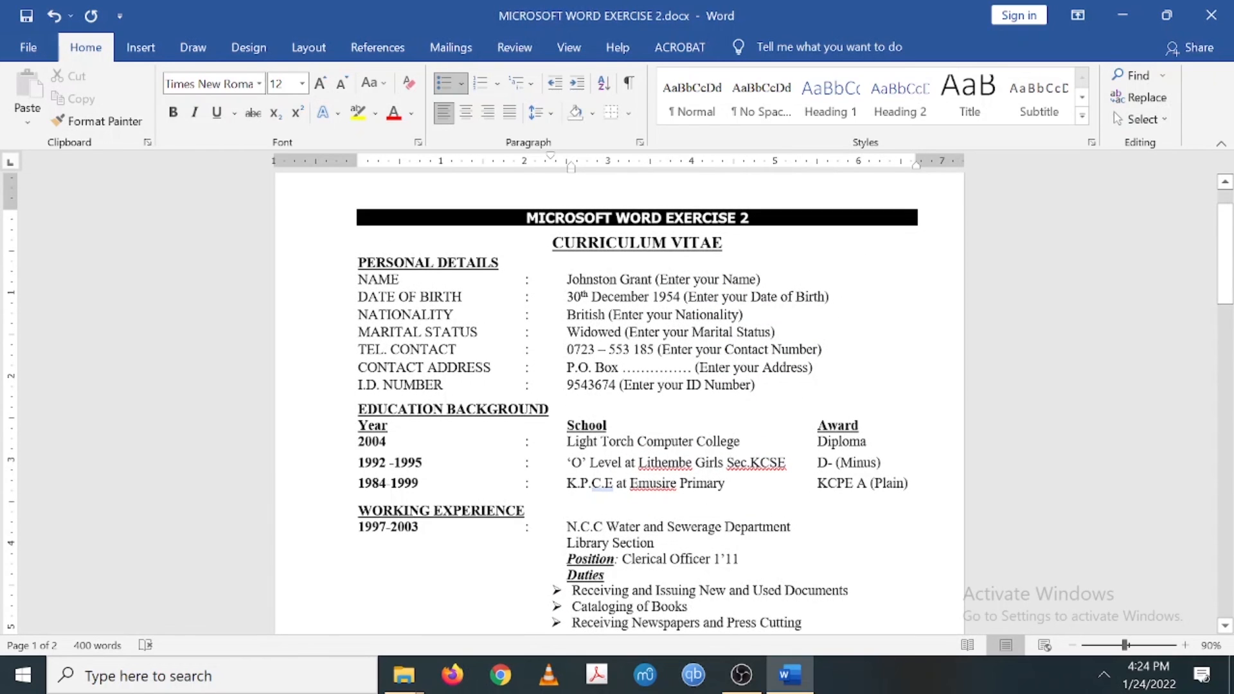
scroll(620, 418, down, 12)
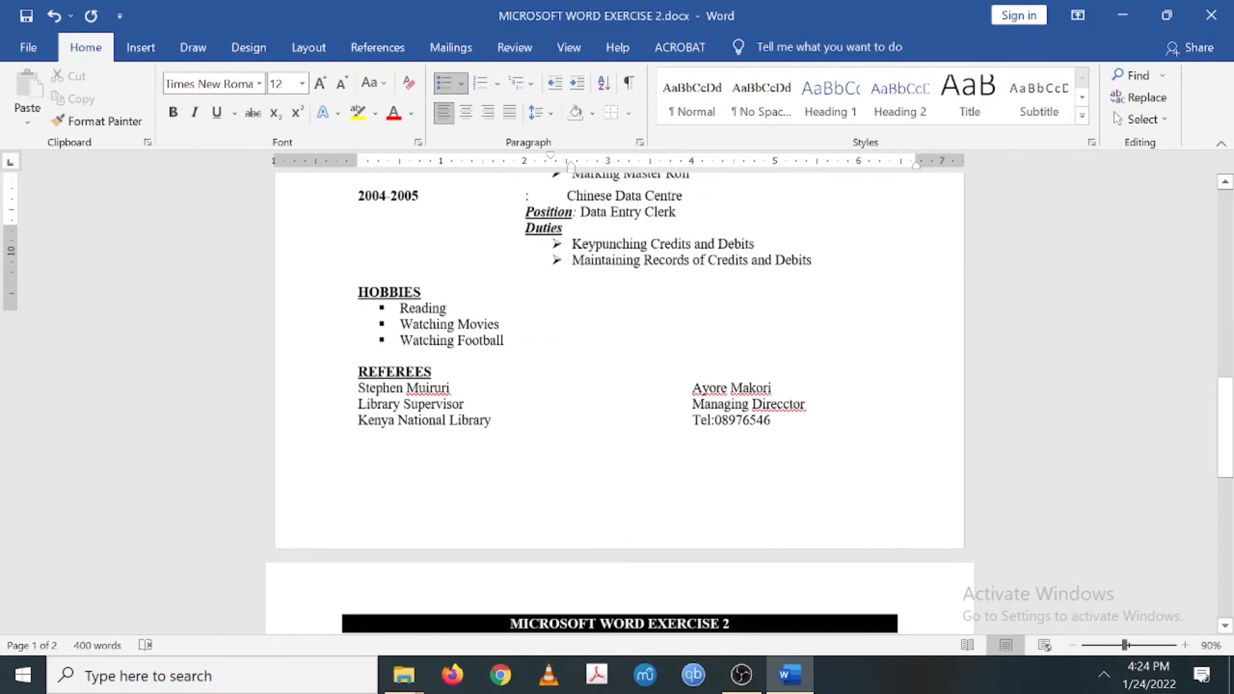
scroll(620, 418, up, 7)
scroll(620, 418, up, 7)
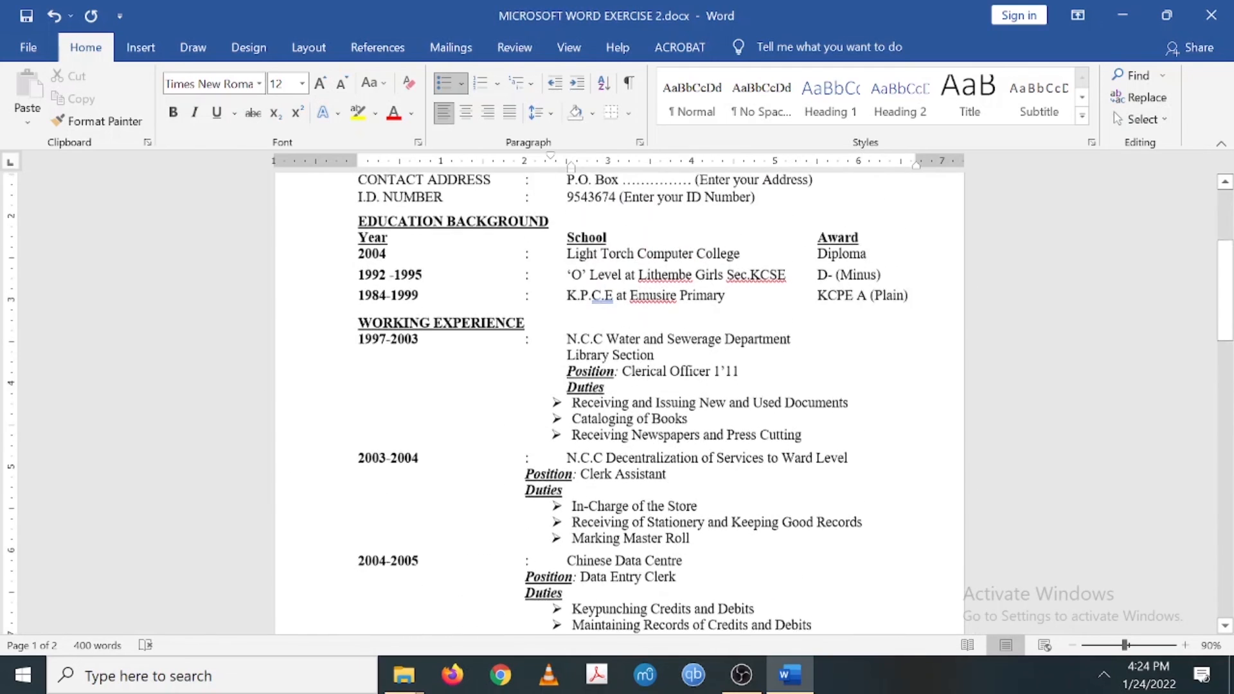
- Bold the I.D. NUMBER, CONTACT ADDRESS and TEL. CONTACT labels
drag(443, 378, 357, 380)
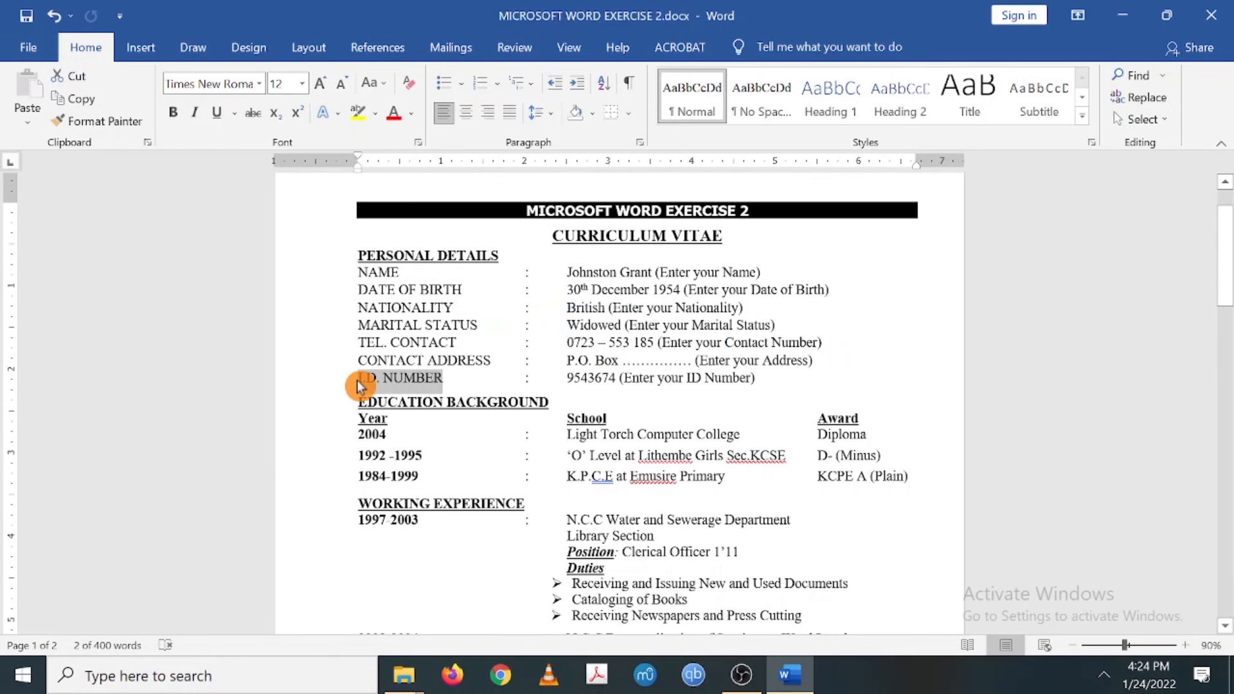
key(ctrl+b)
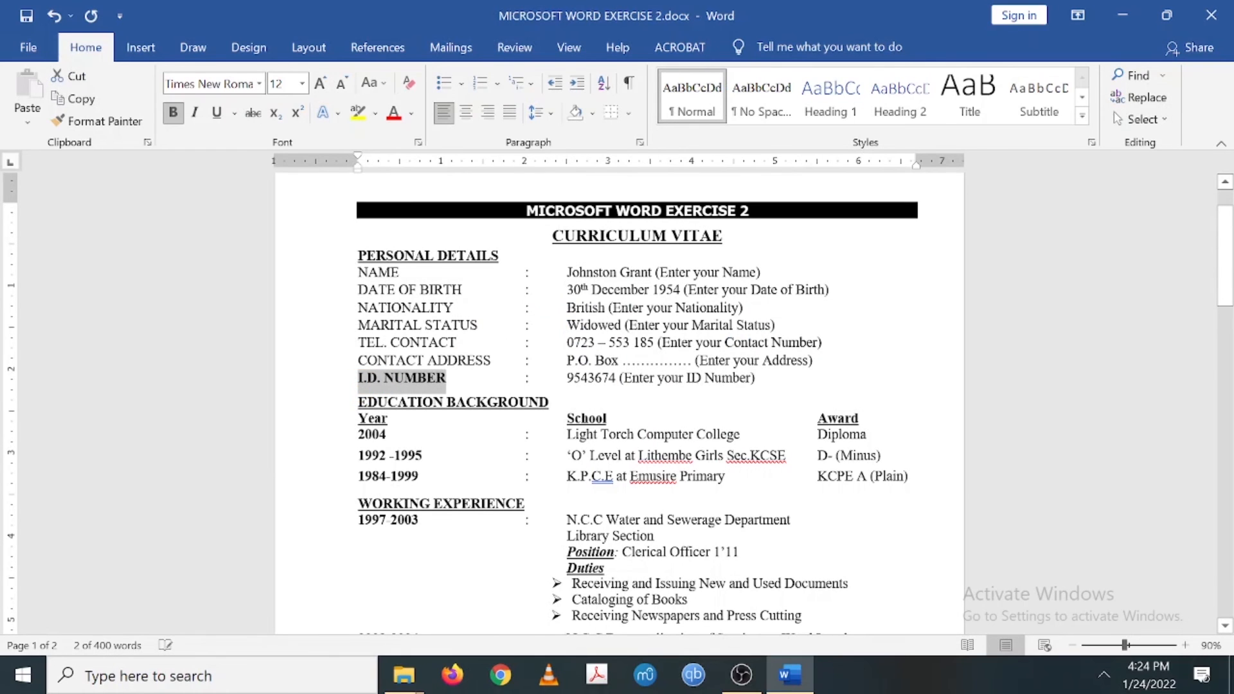
drag(496, 360, 359, 360)
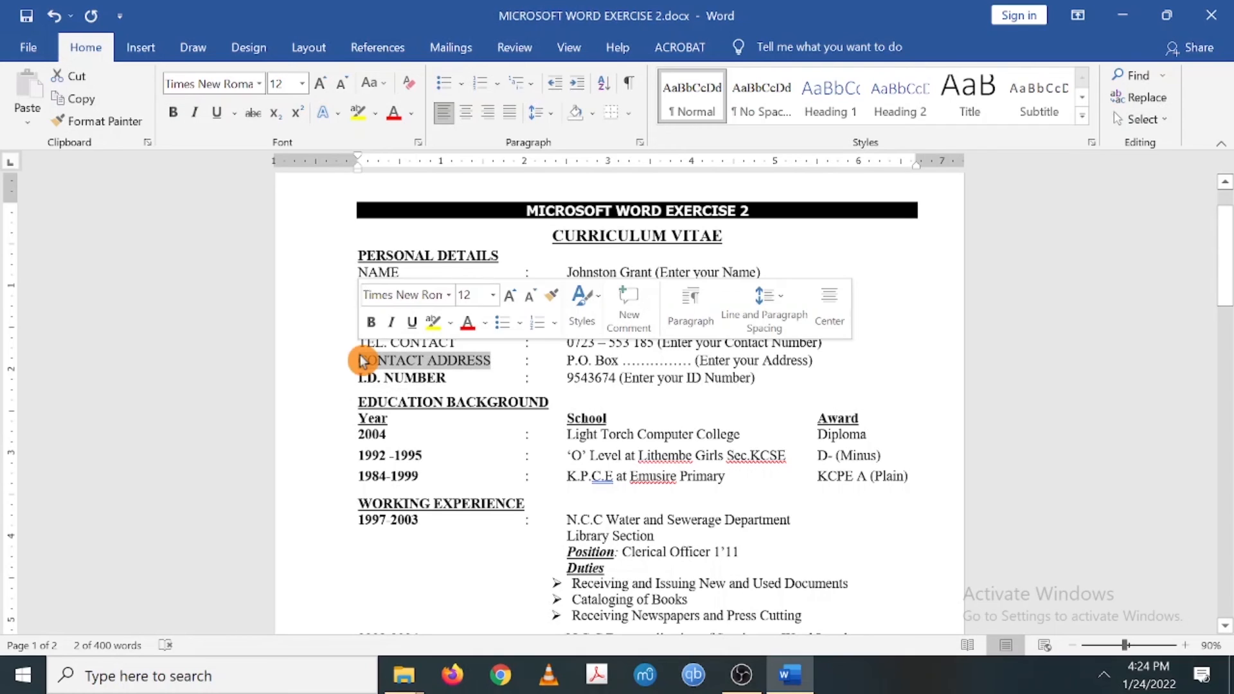
key(ctrl+b)
drag(457, 343, 366, 349)
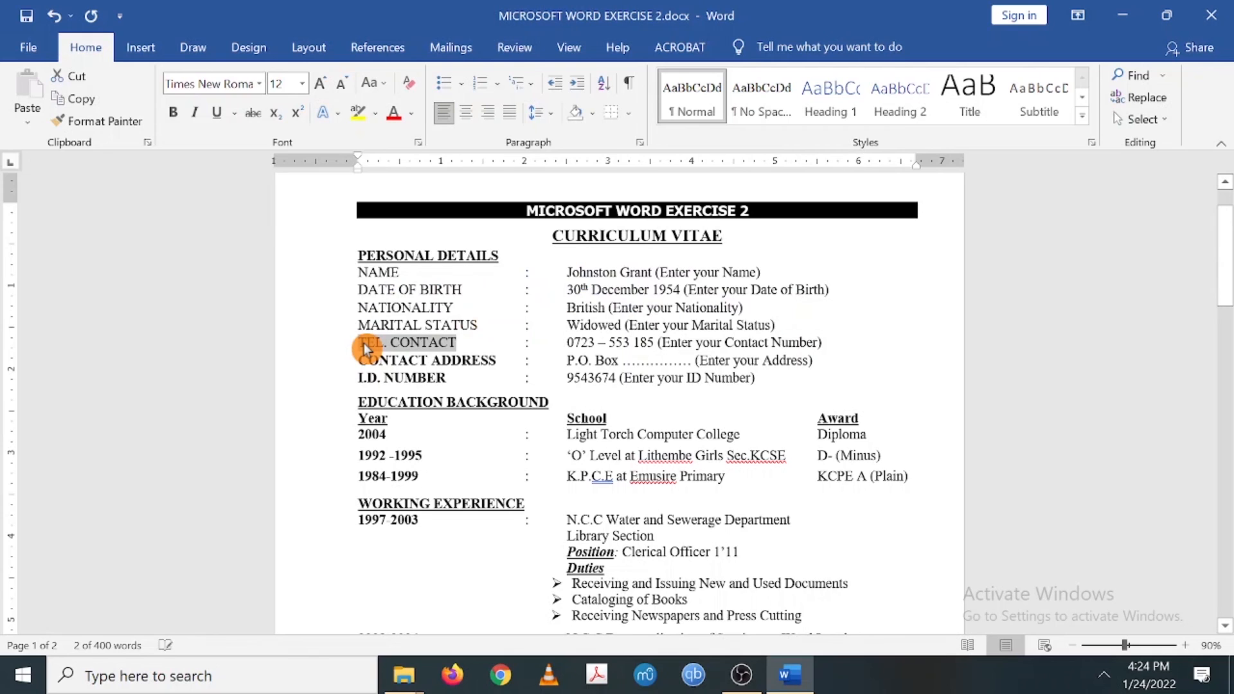
key(ctrl+b)
- Bold the MARITAL STATUS, NATIONALITY and DATE OF BIRTH labels
drag(477, 326, 376, 329)
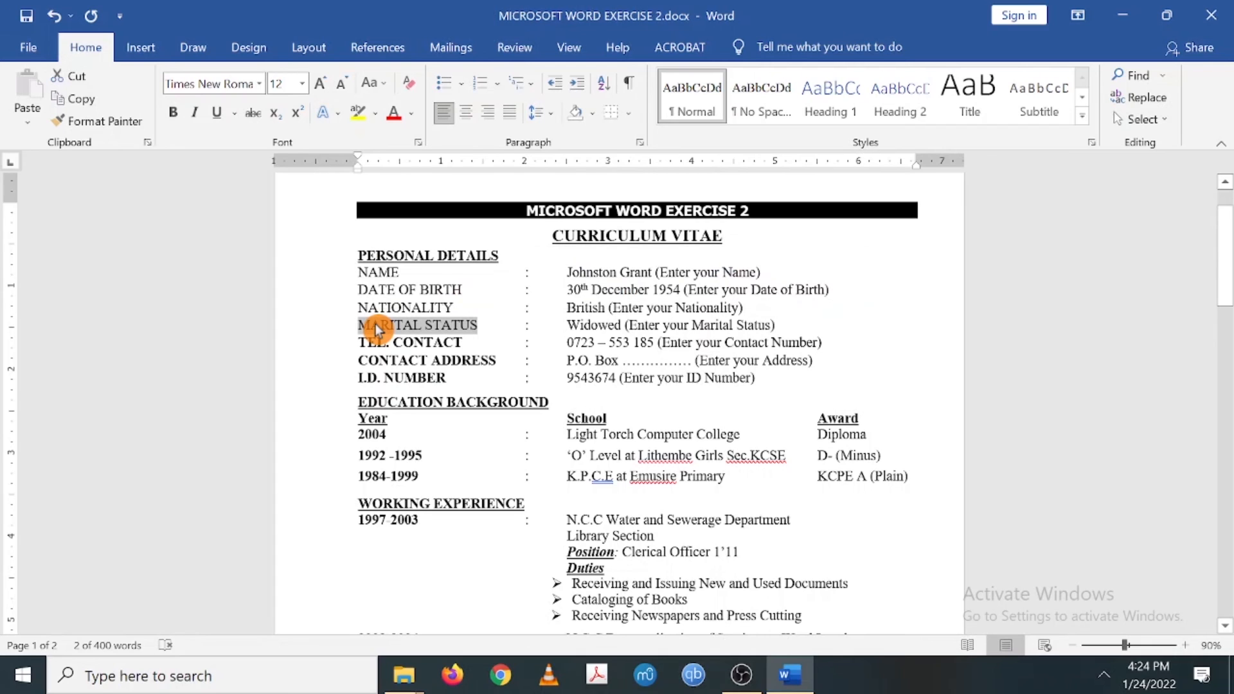
key(ctrl+b)
drag(453, 308, 358, 313)
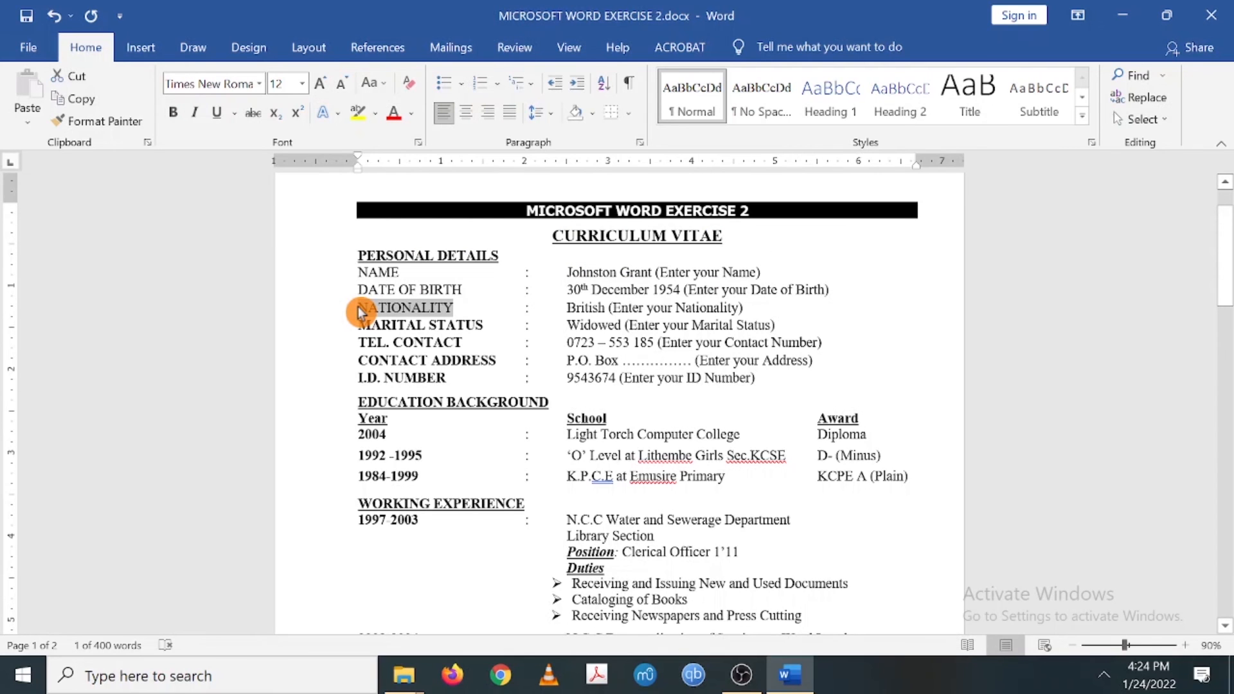
key(ctrl+b)
drag(461, 290, 364, 297)
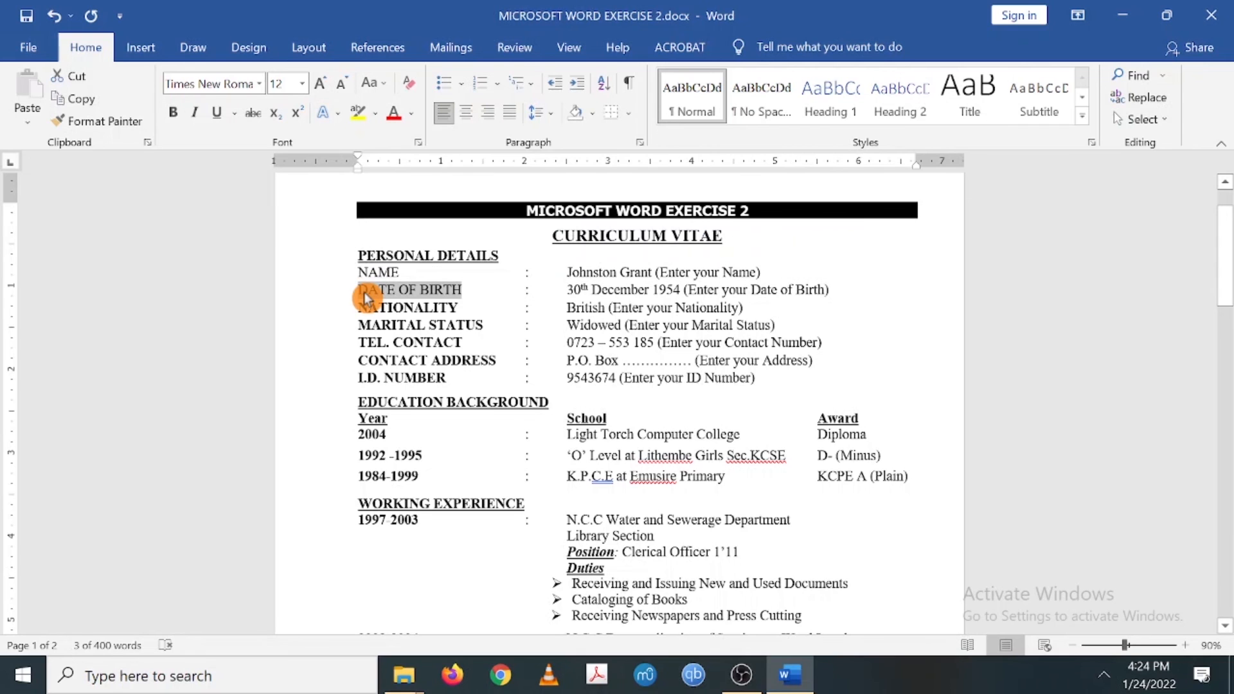
key(ctrl+b)
drag(399, 273, 356, 278)
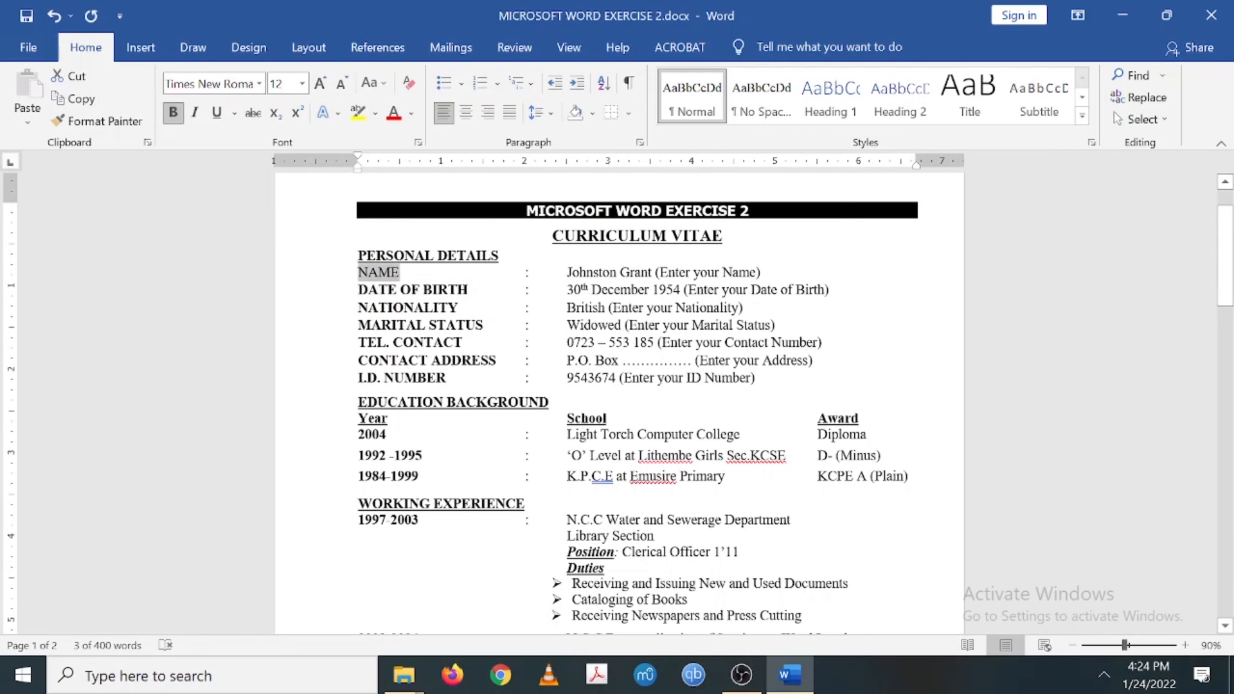
click(250, 676)
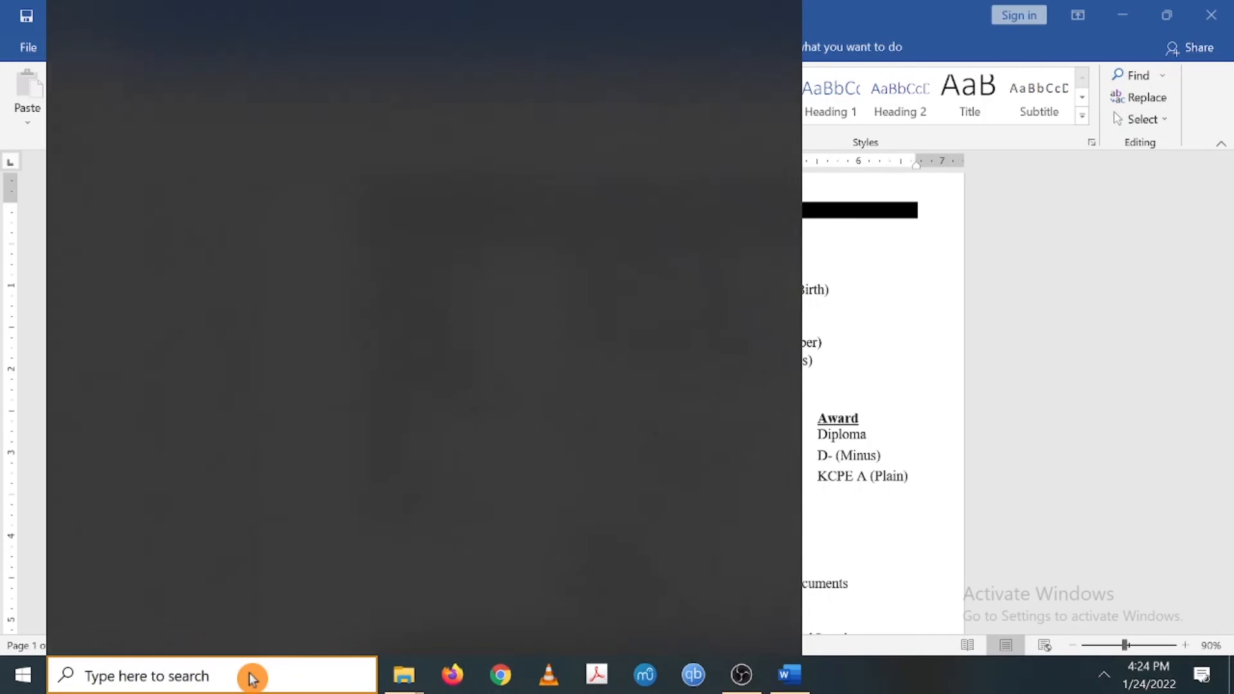
- Use the On-Screen Keyboard to bold the NAME label, then close the keyboard
text(on)
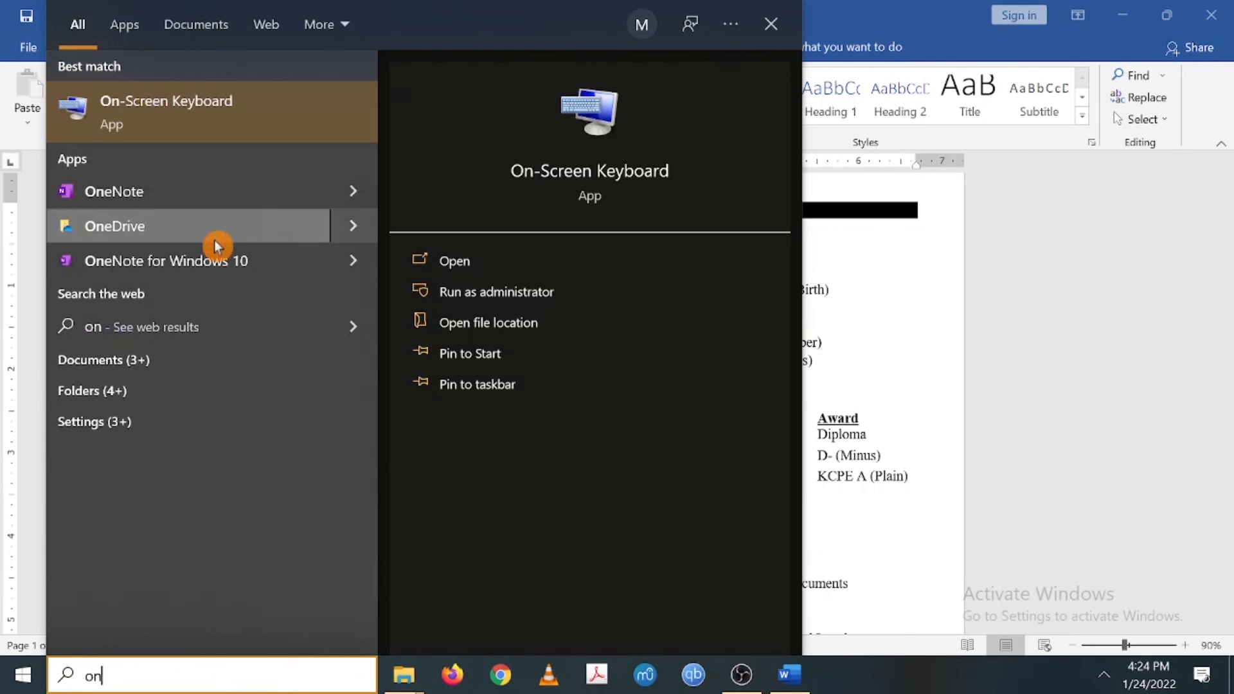
click(182, 127)
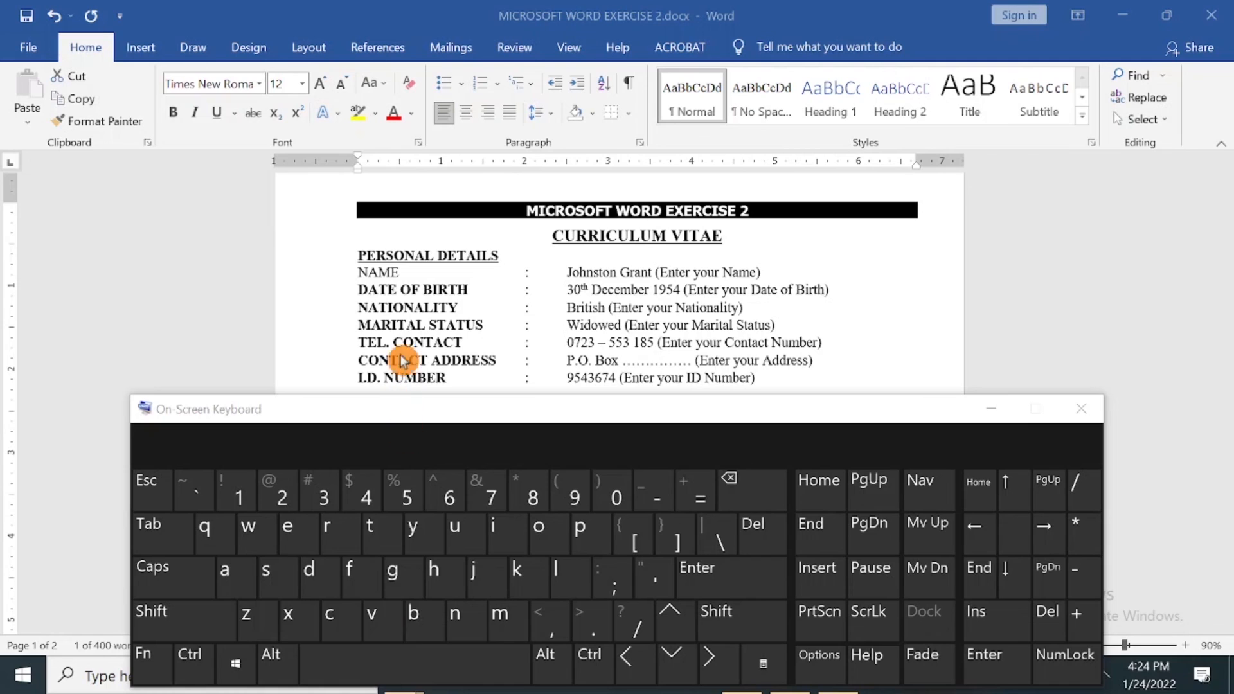
double_click(403, 273)
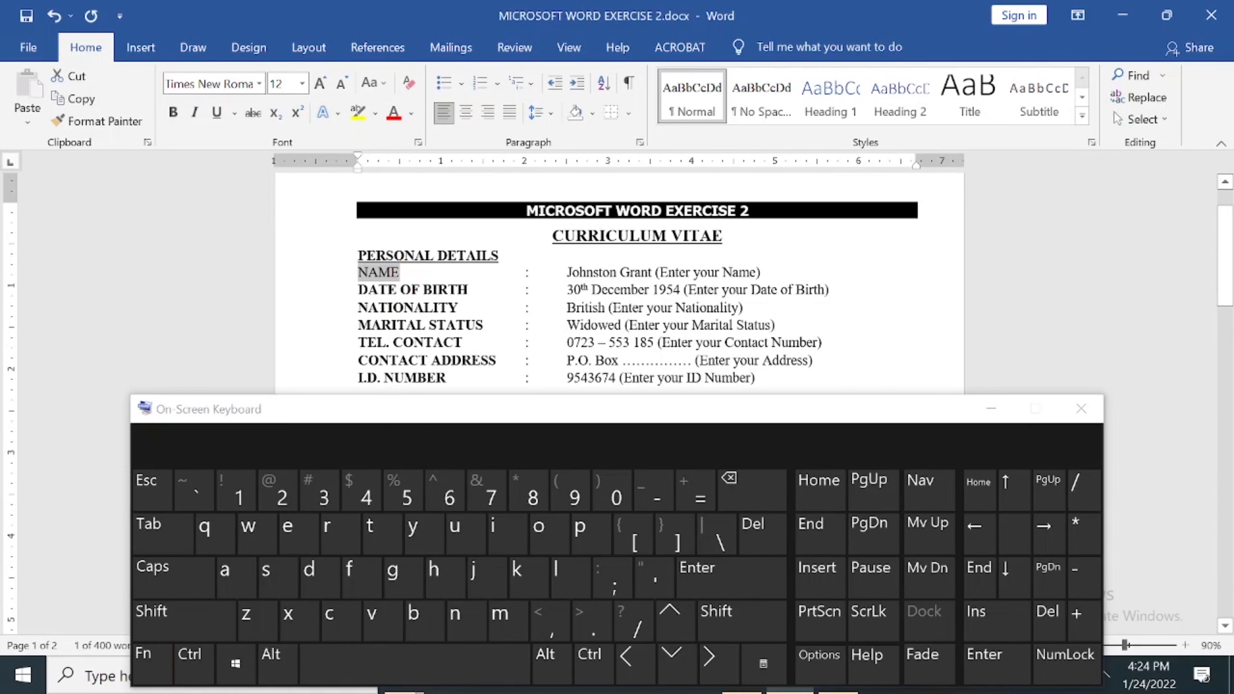
key(ctrl+b)
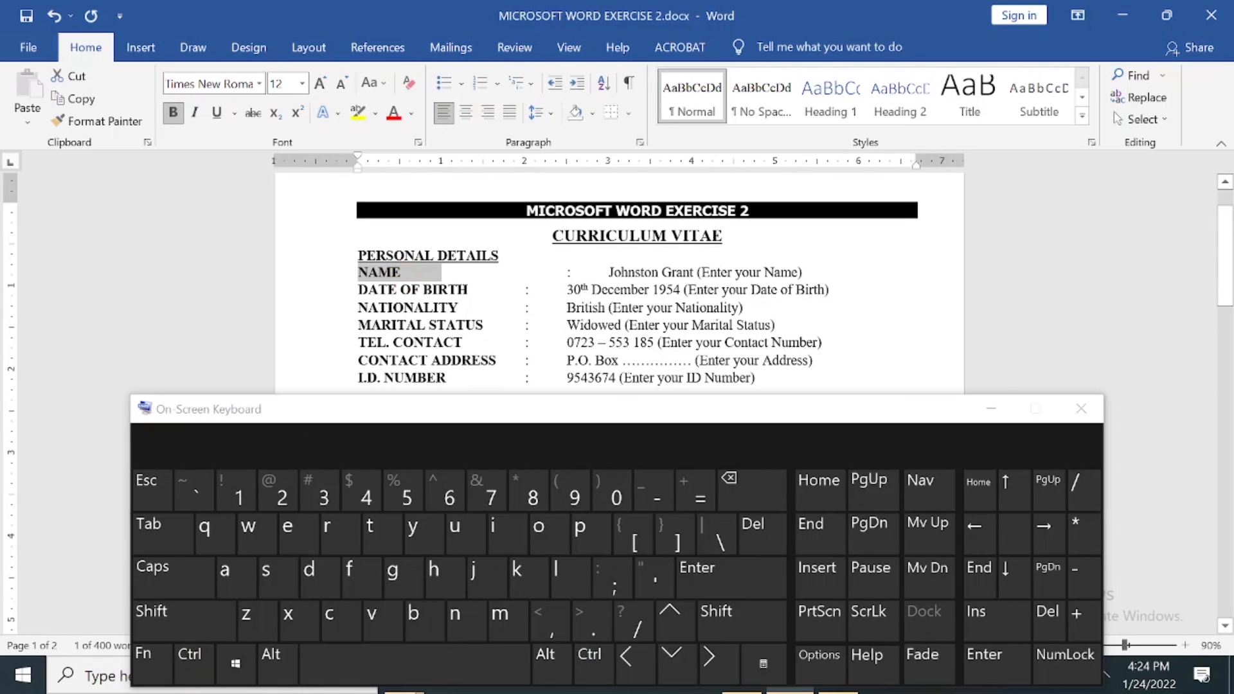
click(484, 290)
click(516, 481)
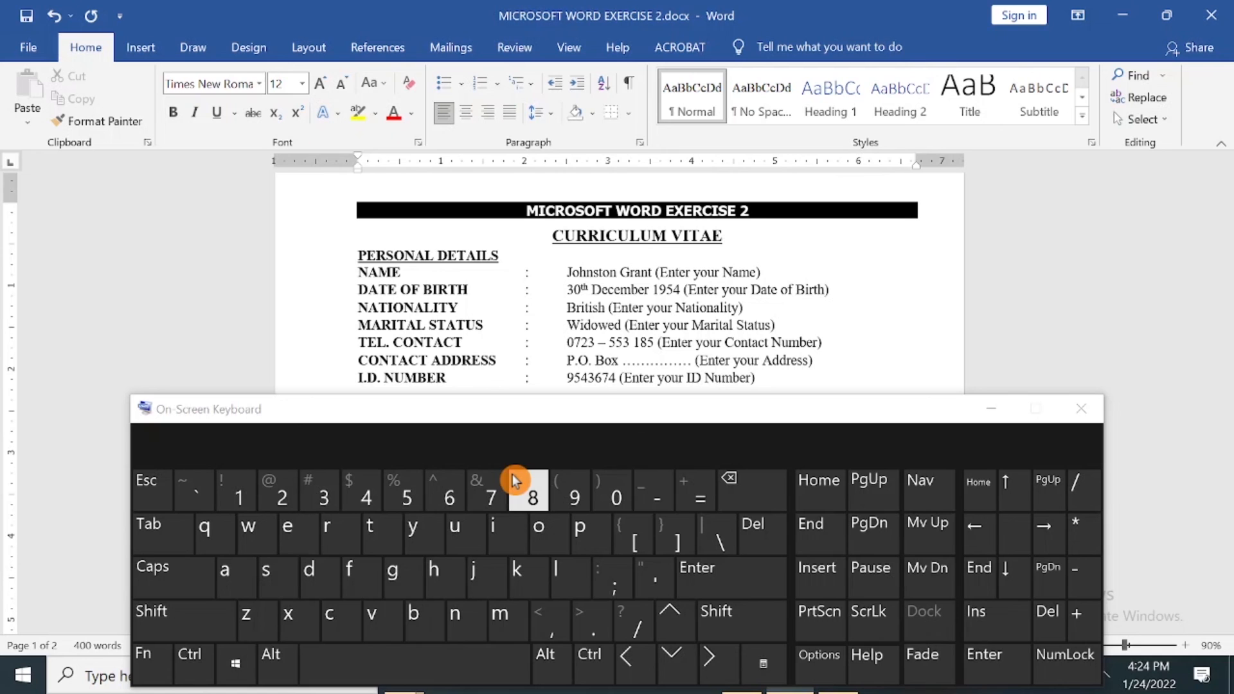
click(1081, 409)
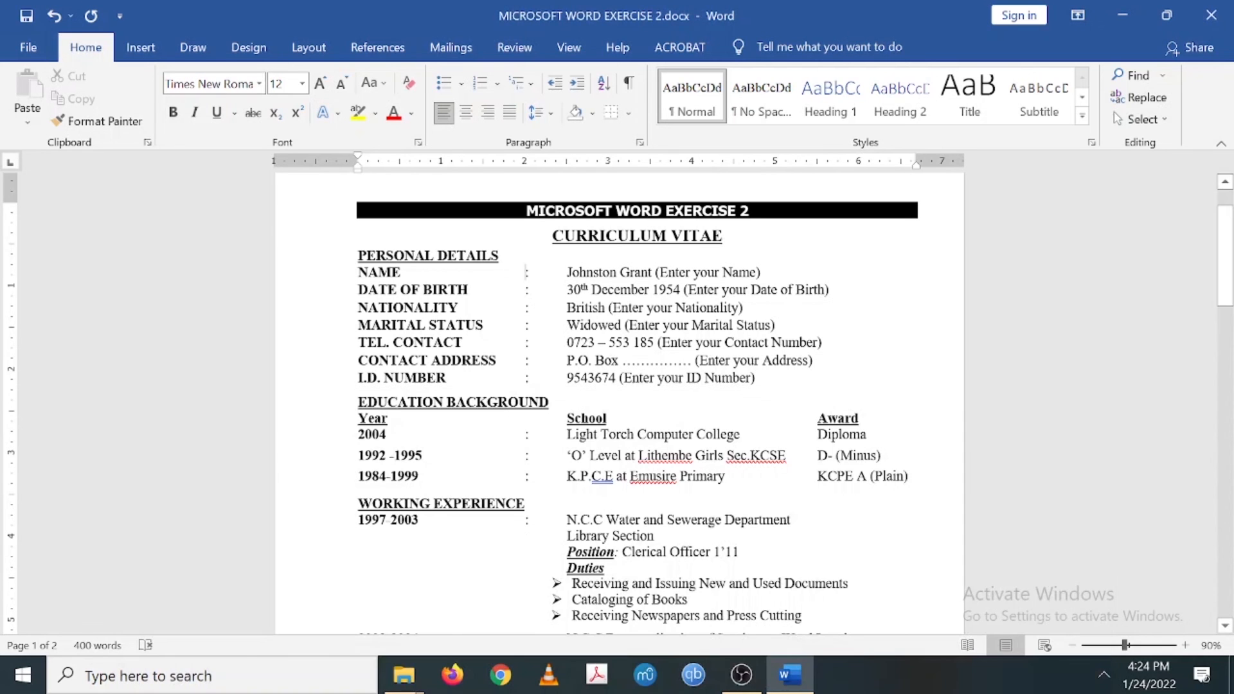
scroll(617, 398, down, 10)
- Zoom out to about 43% so the formatted CV and reference page sit side by side
scroll(617, 399, up, 9)
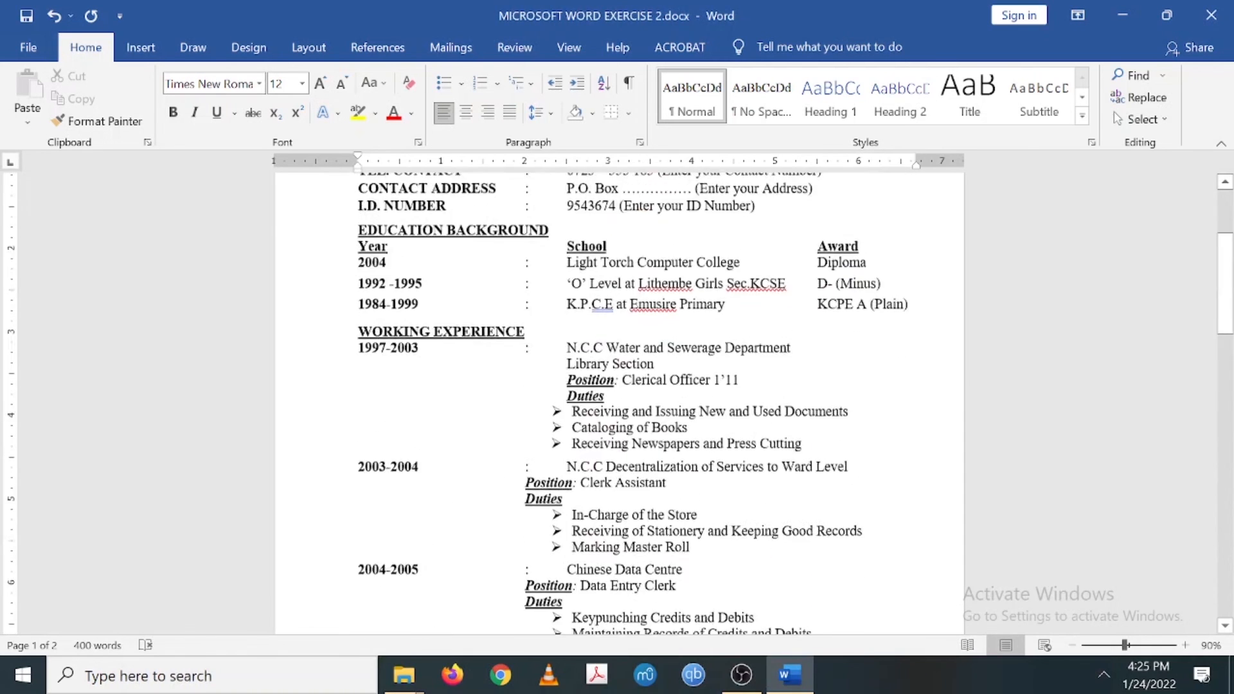
drag(1125, 645, 1101, 645)
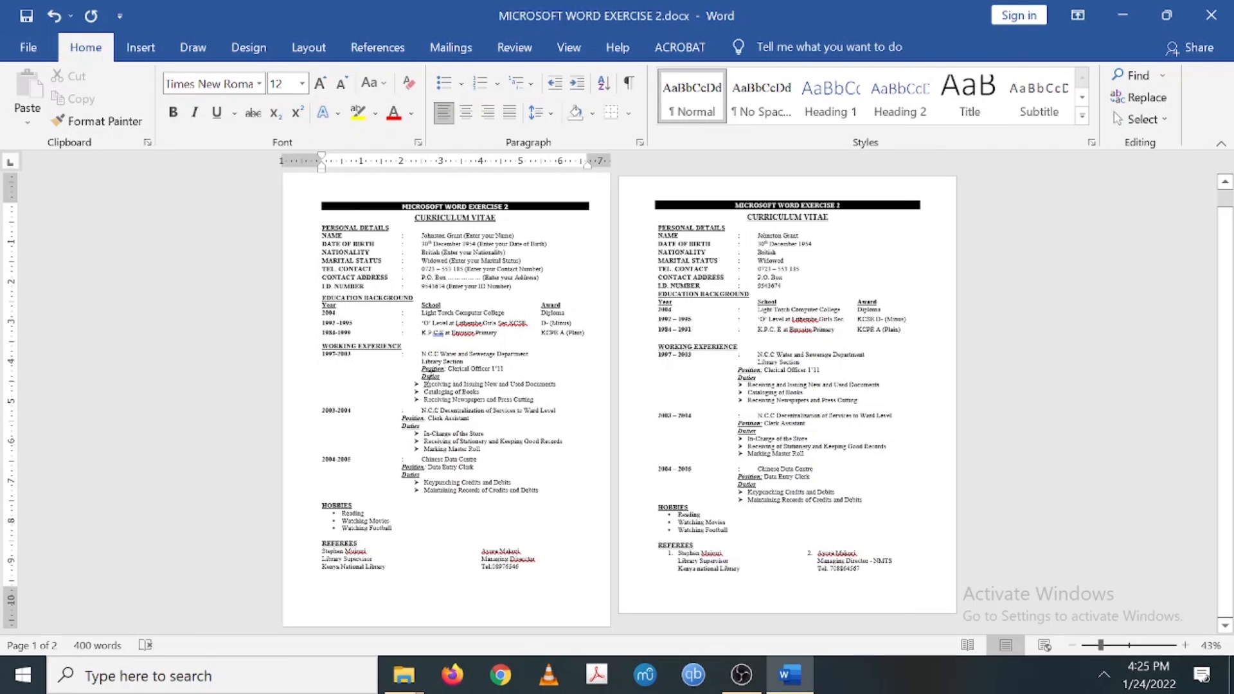
- Realign the first job's Position and Duties lines to the same indent as the other jobs
click(423, 368)
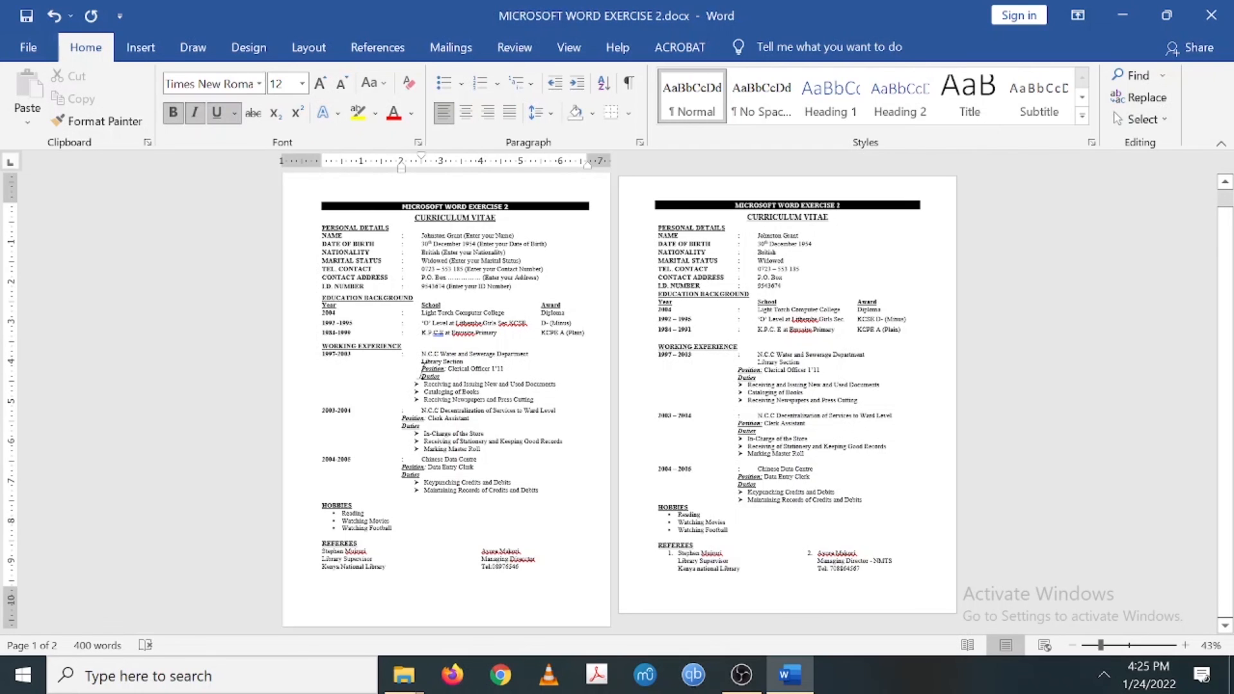
key(BackSpace)
key(Tab)
key(Tab)
key(Tab)
key(Tab)
key(Tab)
key(BackSpace)
click(419, 384)
key(BackSpace)
key(BackSpace)
key(Tab)
key(Tab)
key(Tab)
key(Tab)
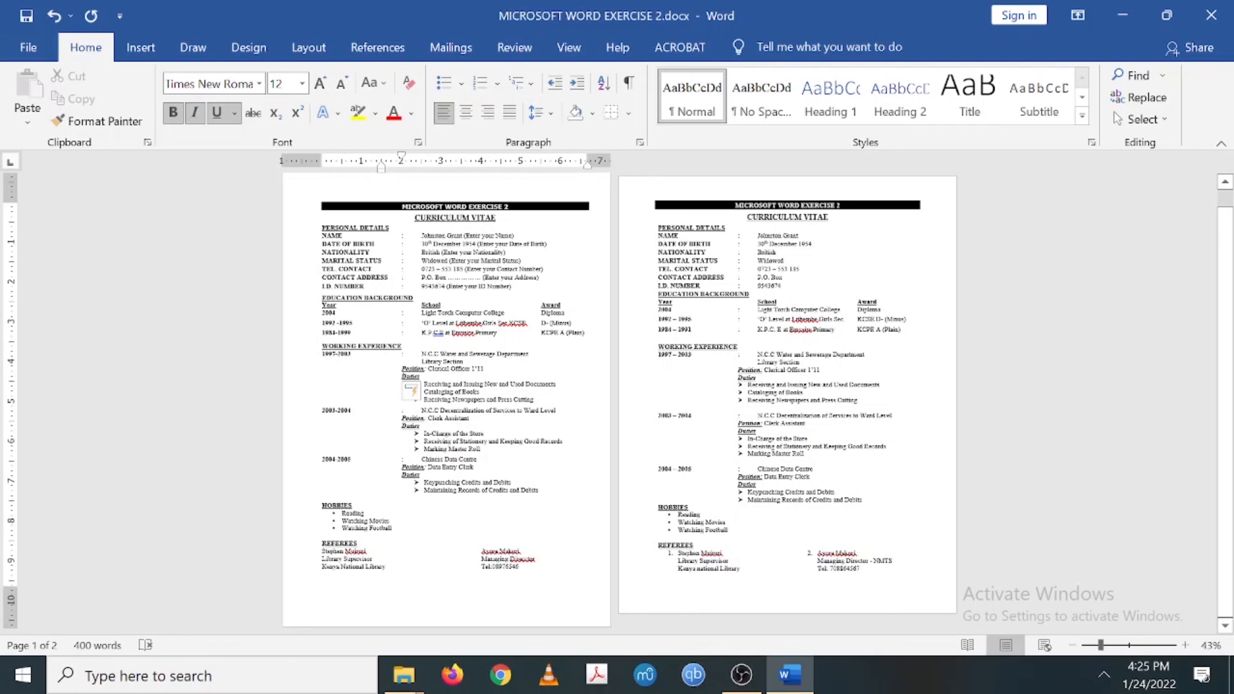
key(Up)
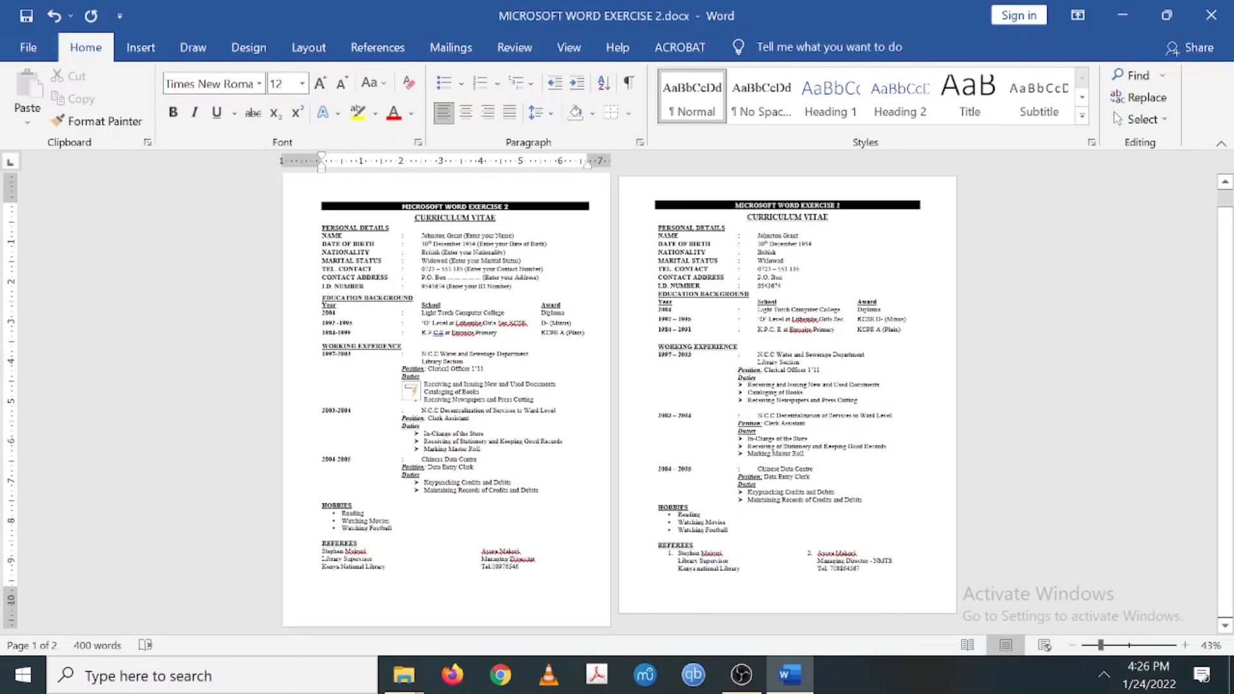
- Correct K.P.C.E to K.P.C. E and leave Lithembe unchanged, undoing an accidental subscript
right_click(436, 333)
click(418, 347)
right_click(470, 324)
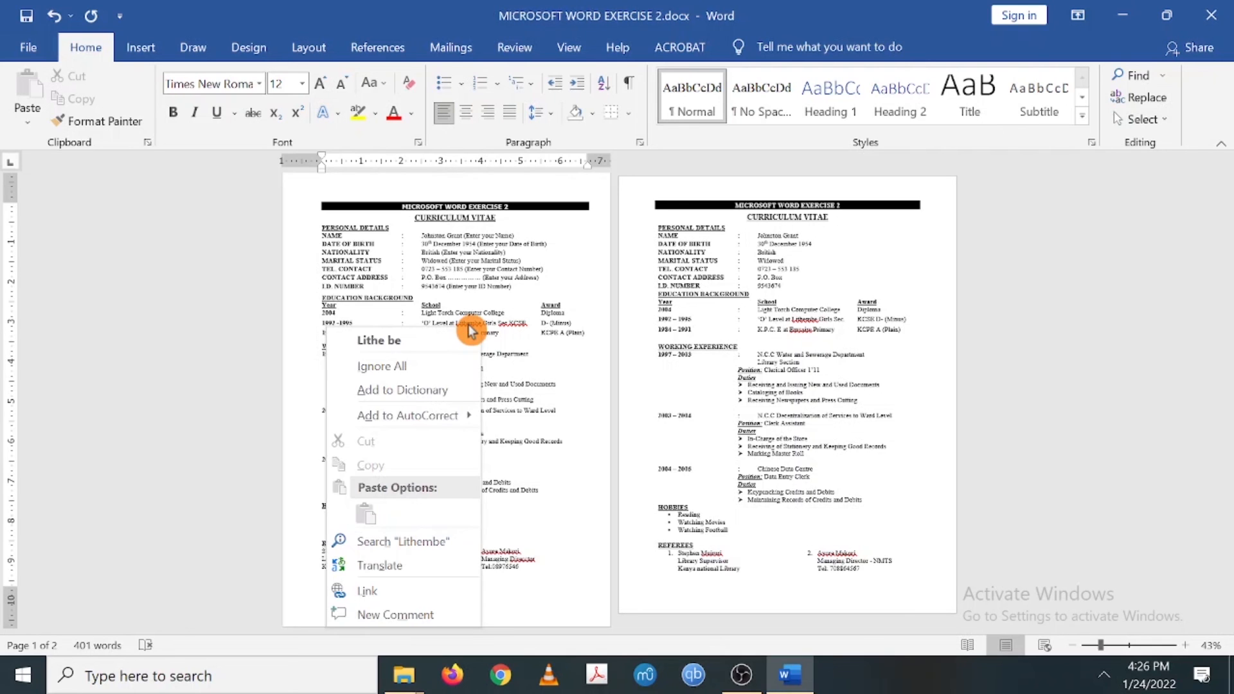
click(471, 318)
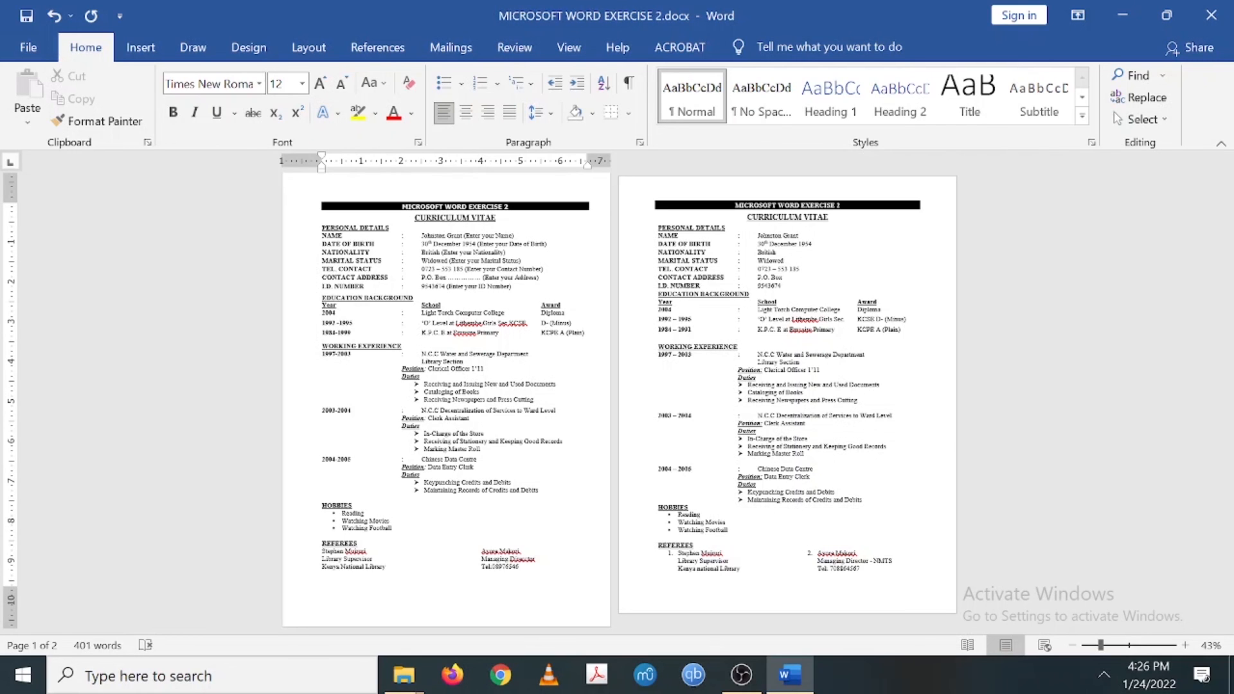
key(ctrl+equal)
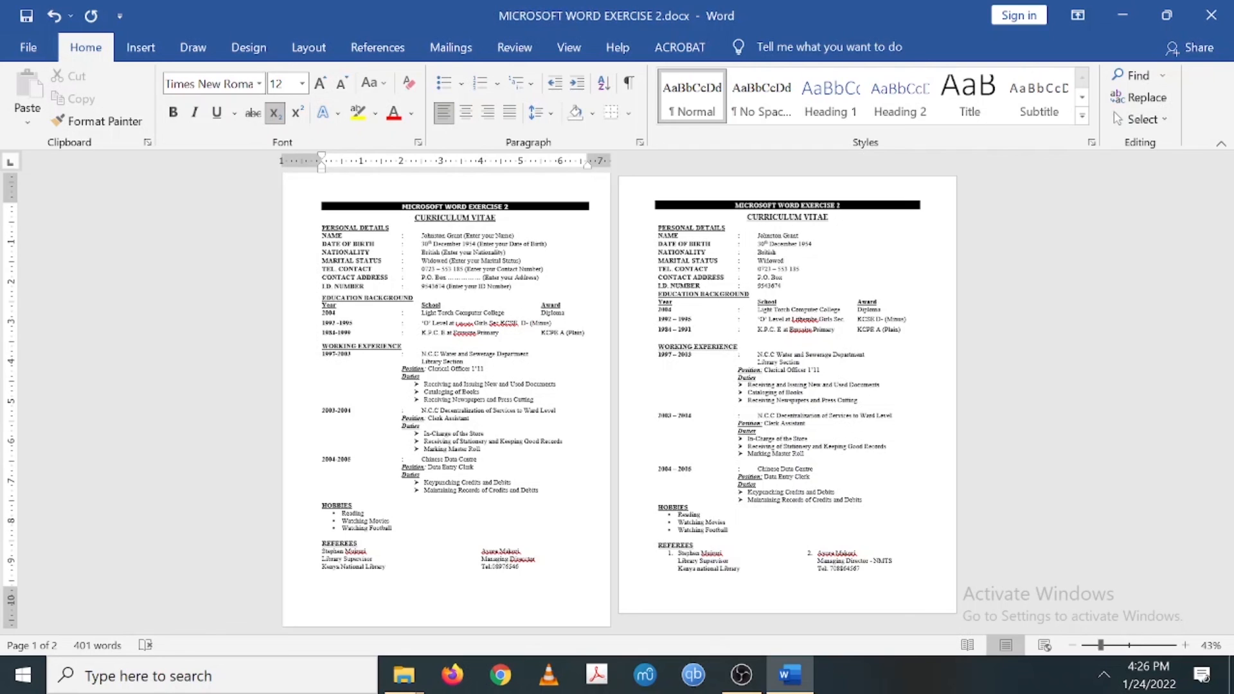
key(ctrl+z)
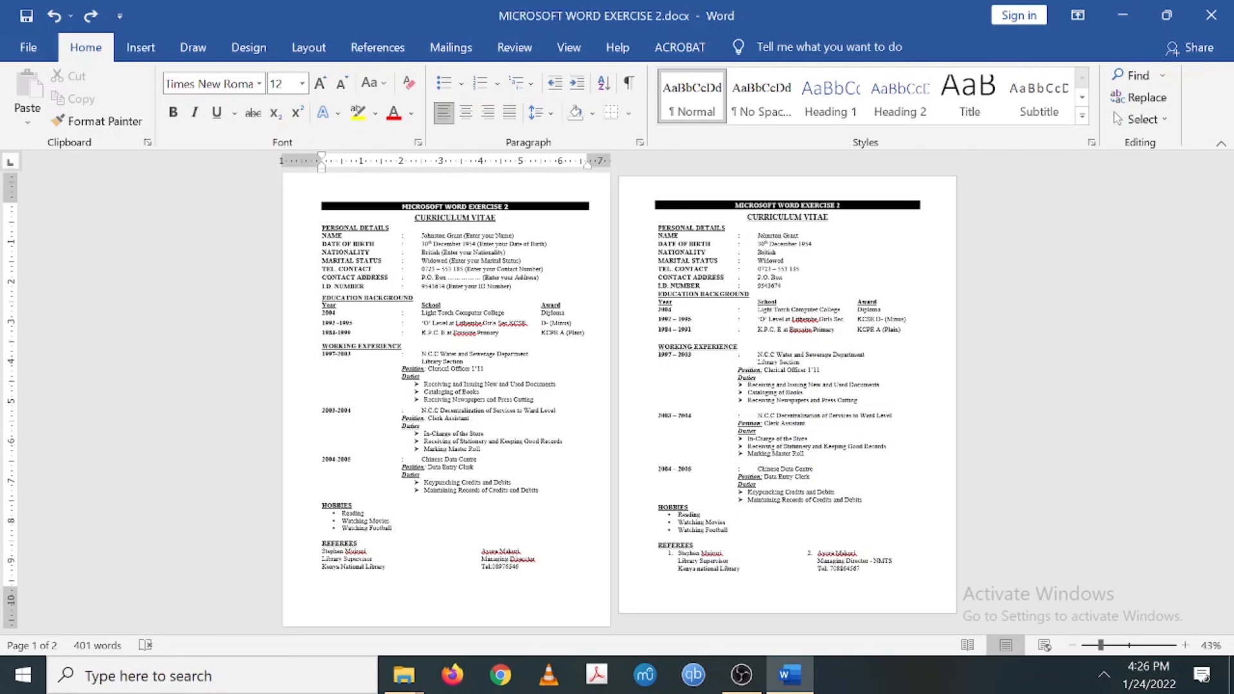
drag(1101, 647, 1114, 645)
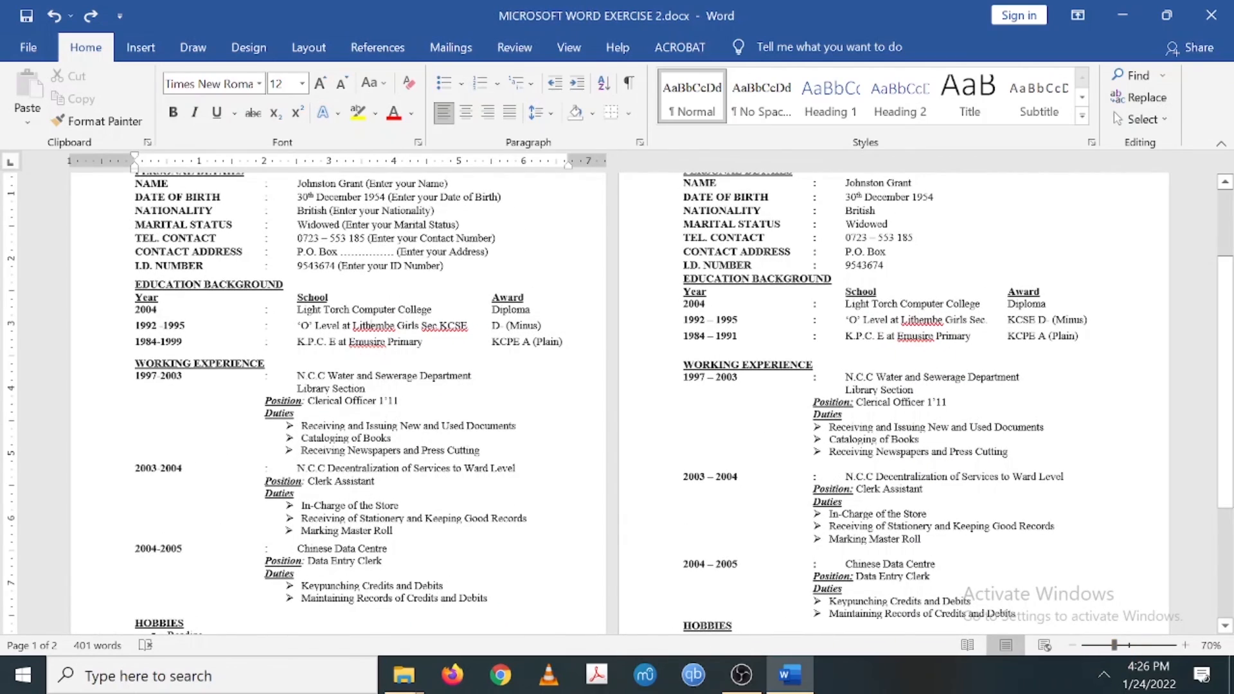
scroll(617, 403, up, 4)
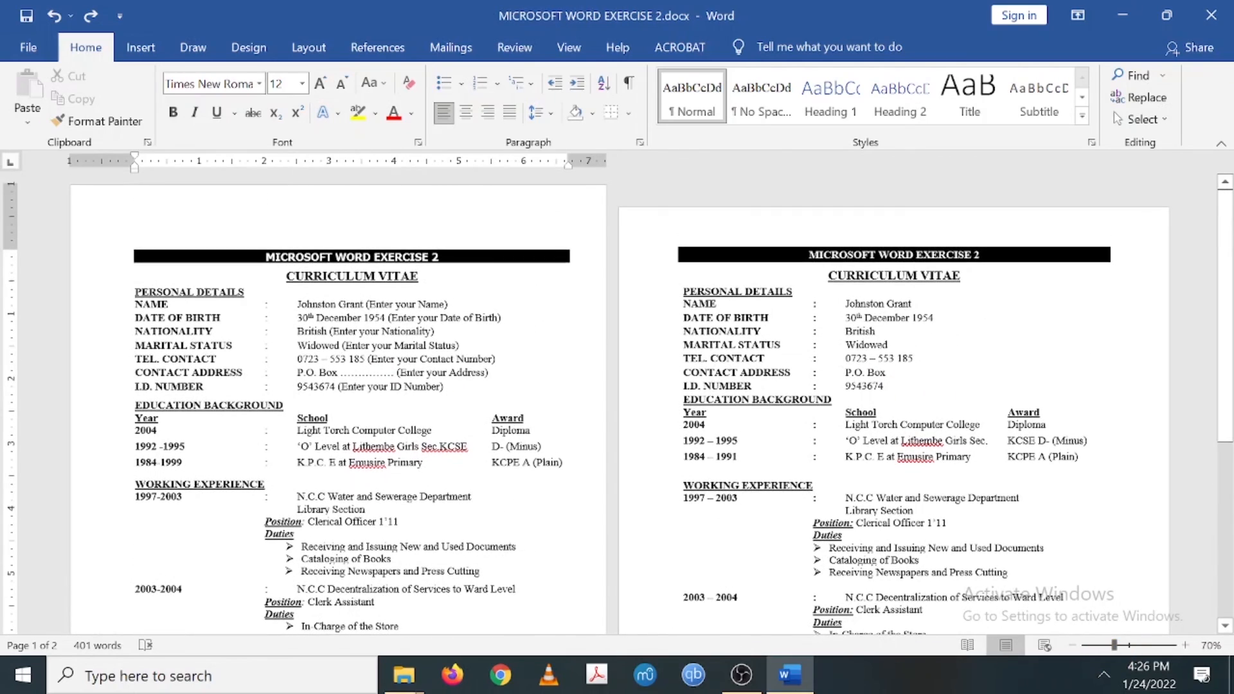
scroll(357, 427, down, 3)
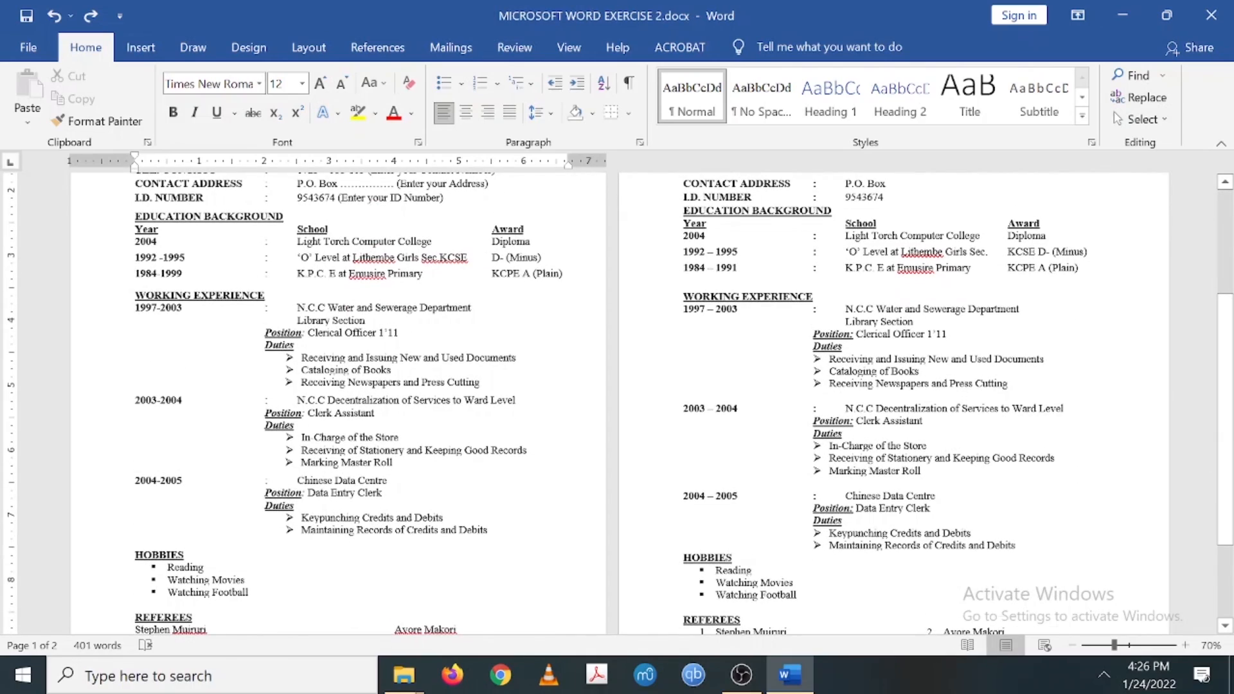
scroll(358, 424, down, 2)
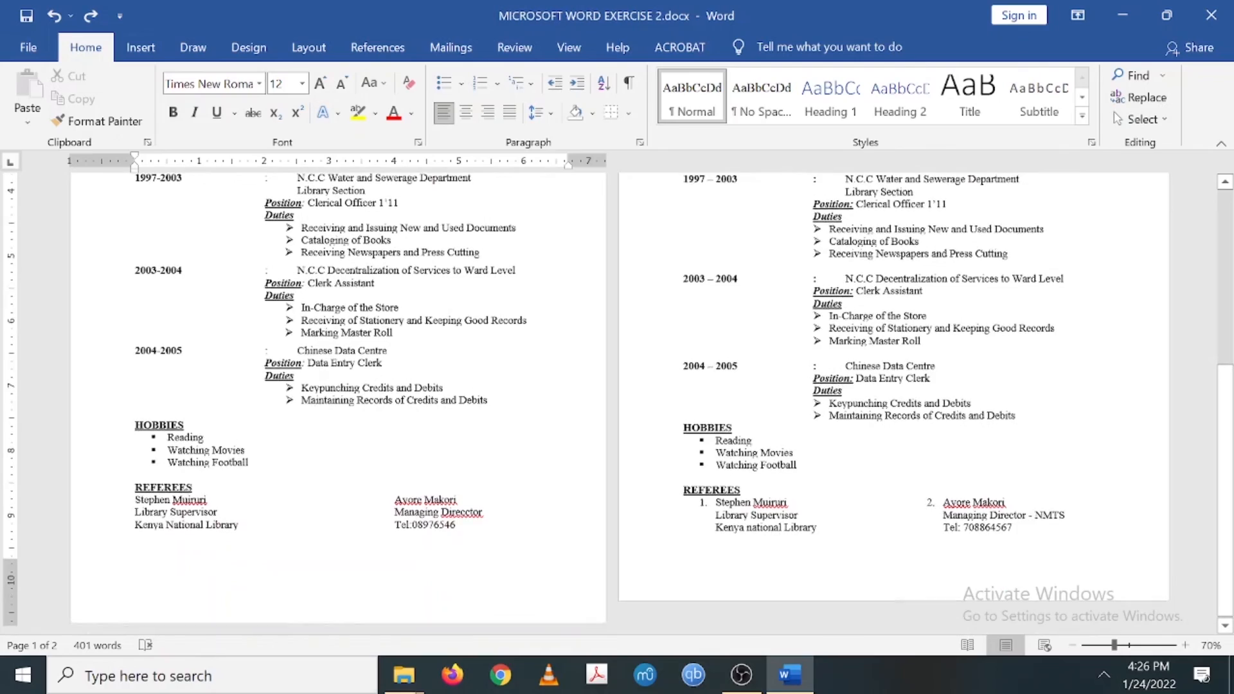
scroll(617, 403, up, 3)
scroll(618, 403, up, 3)
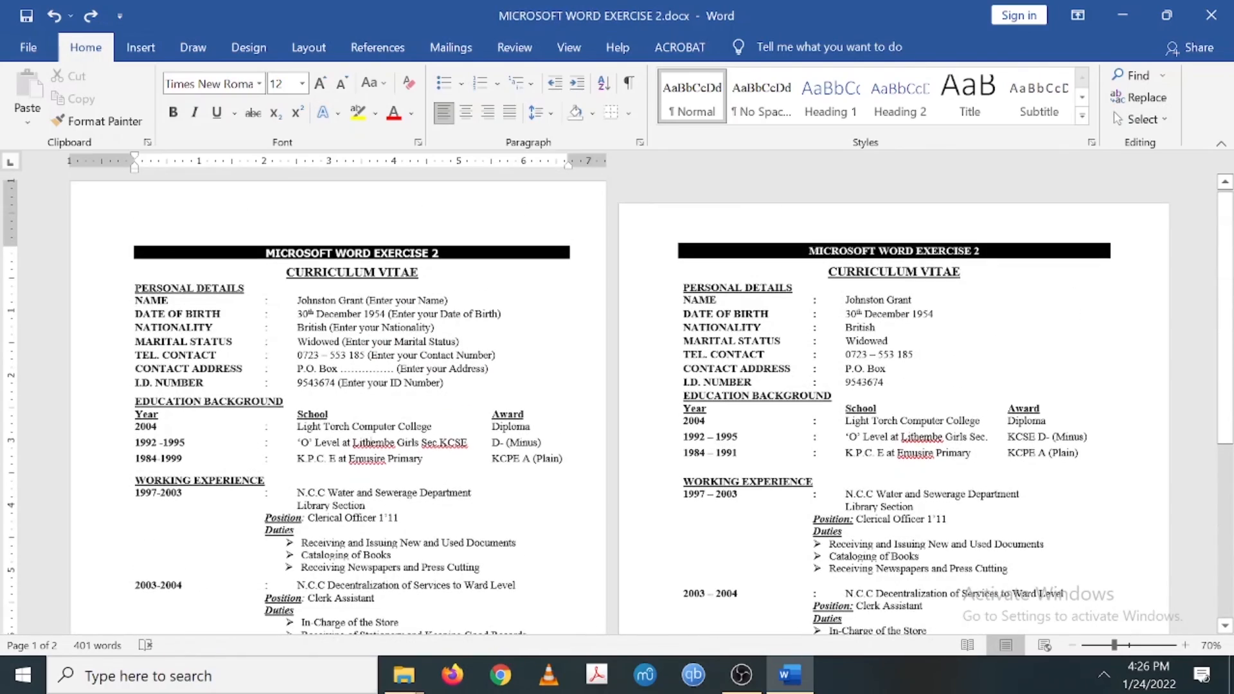
scroll(617, 403, down, 1)
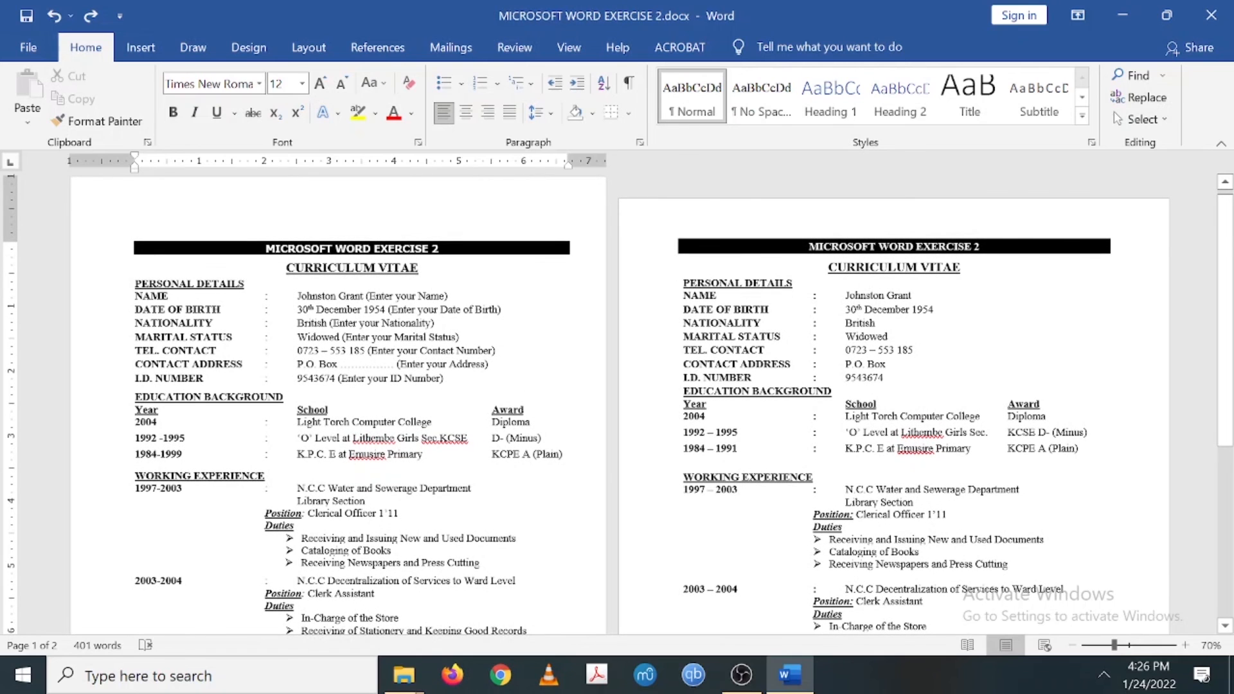
click(204, 675)
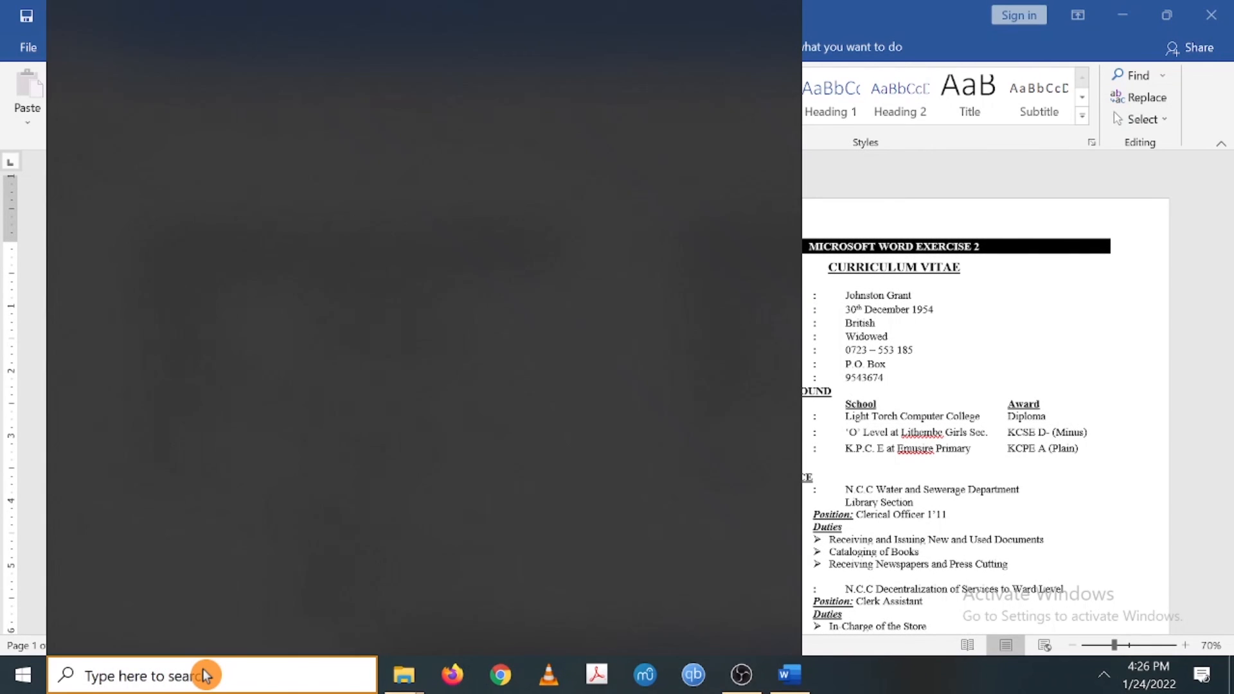
text(on)
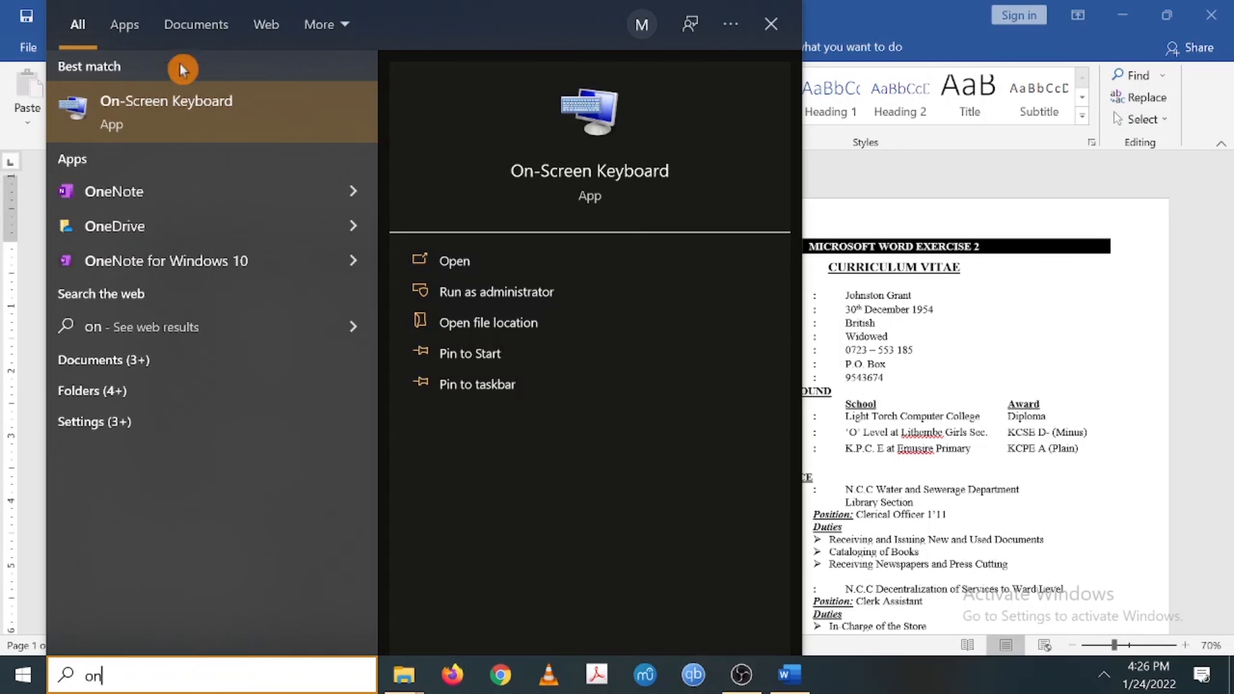
click(184, 131)
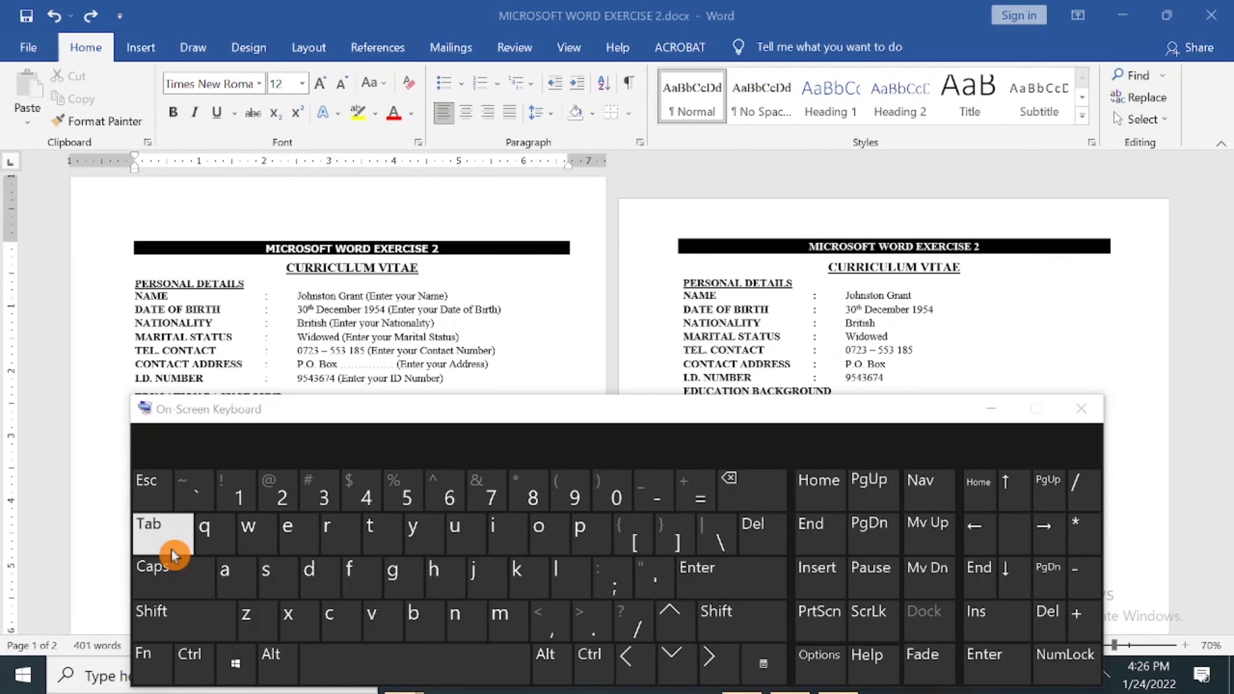
click(1082, 409)
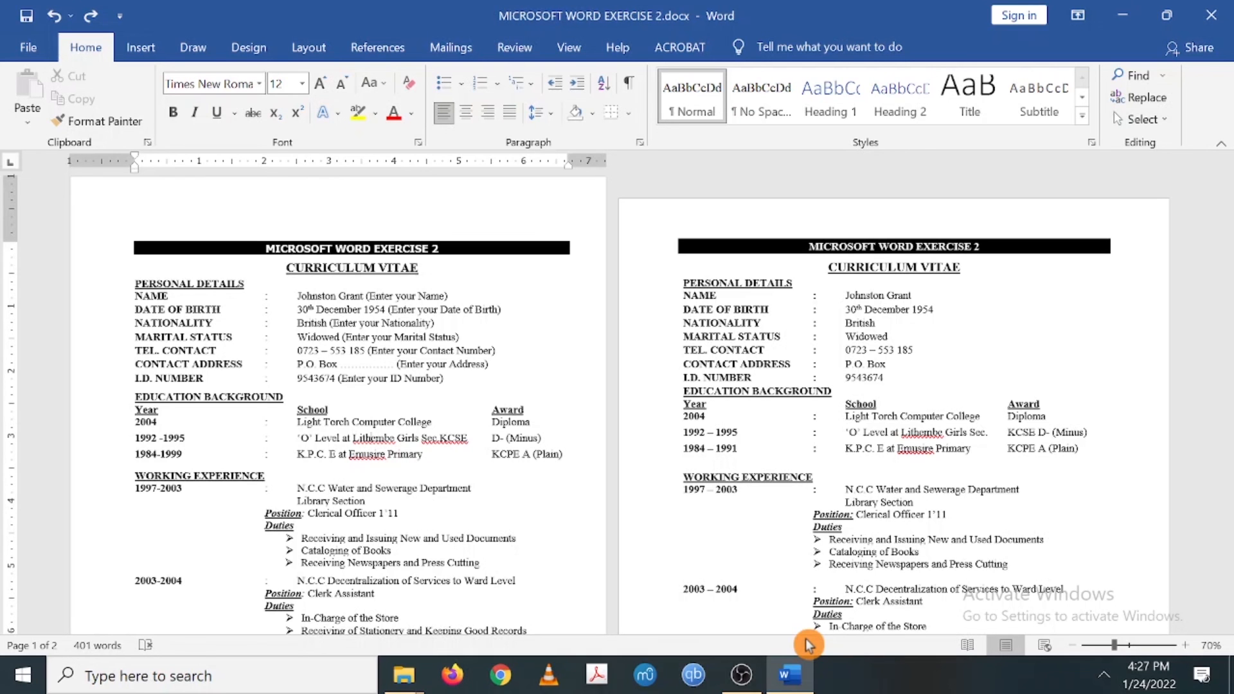
click(742, 671)
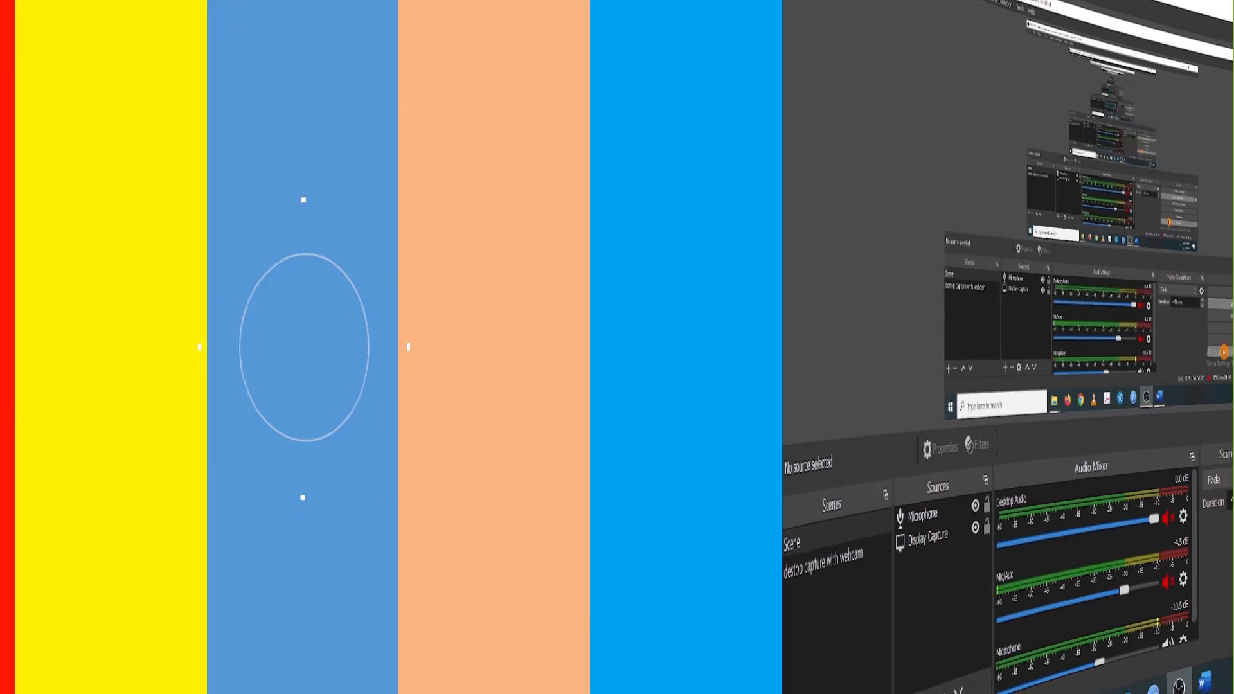